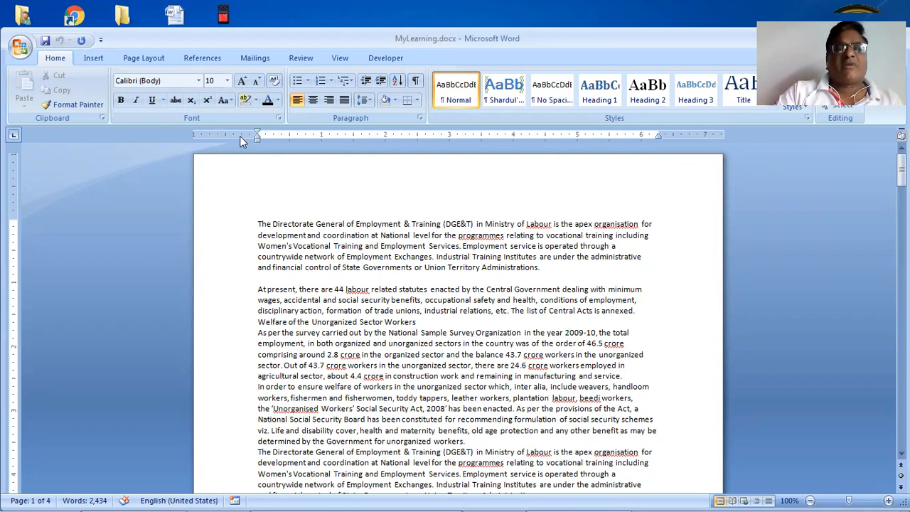
Insert the Motion cover page at the start of the document
left_click(104, 55)
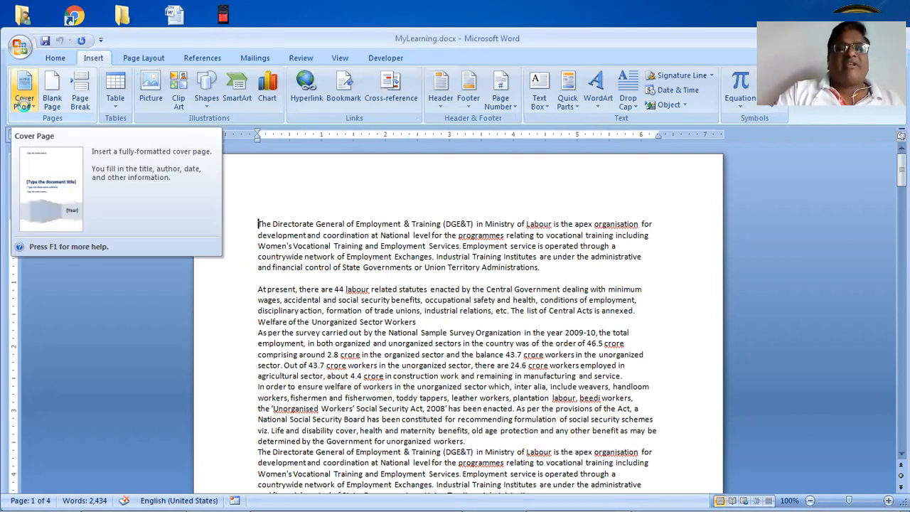
left_click(23, 106)
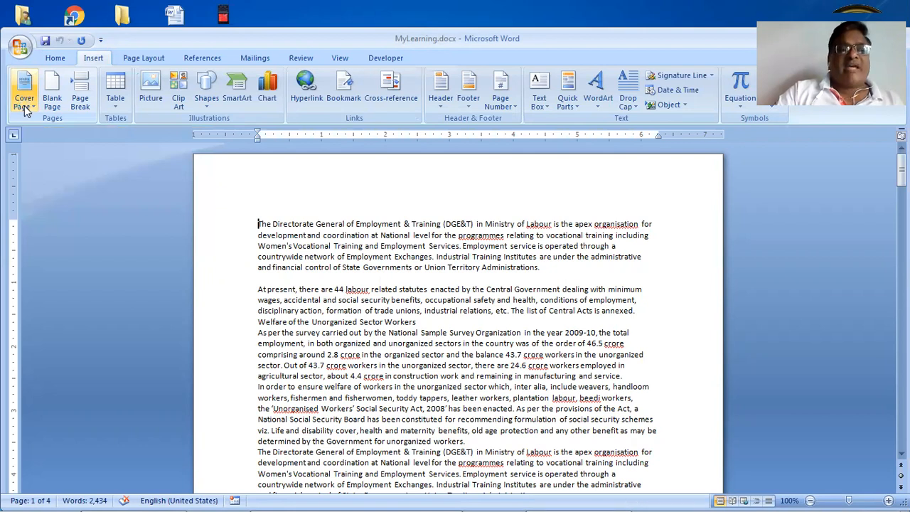
left_click(24, 107)
left_click_drag(288, 152, 289, 210)
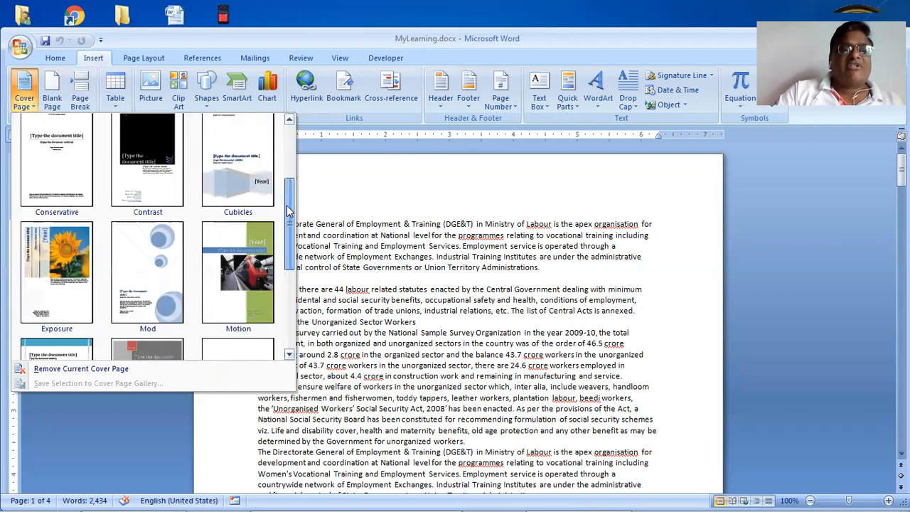
left_click(226, 266)
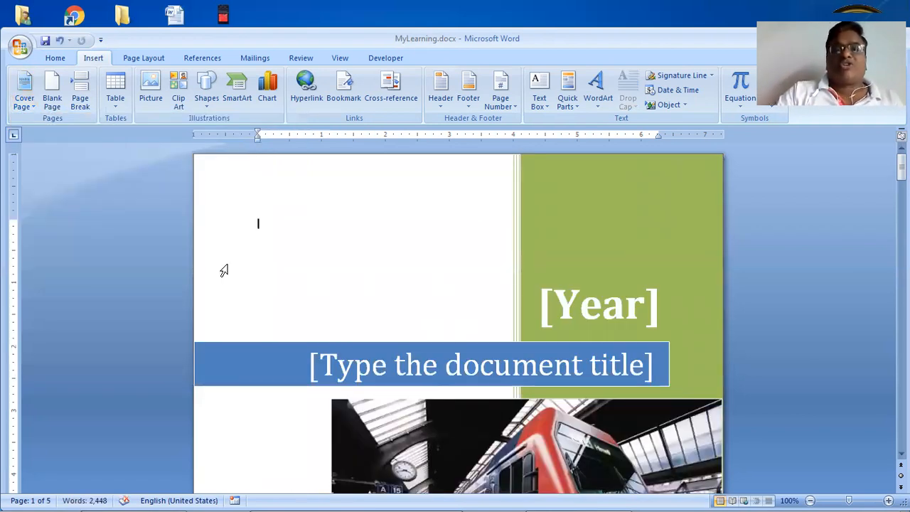
Review the new cover page down to its end and examine the document's pages side by side at reduced zoom
scroll(223, 270, "down", 5)
scroll(224, 270, "down", 10)
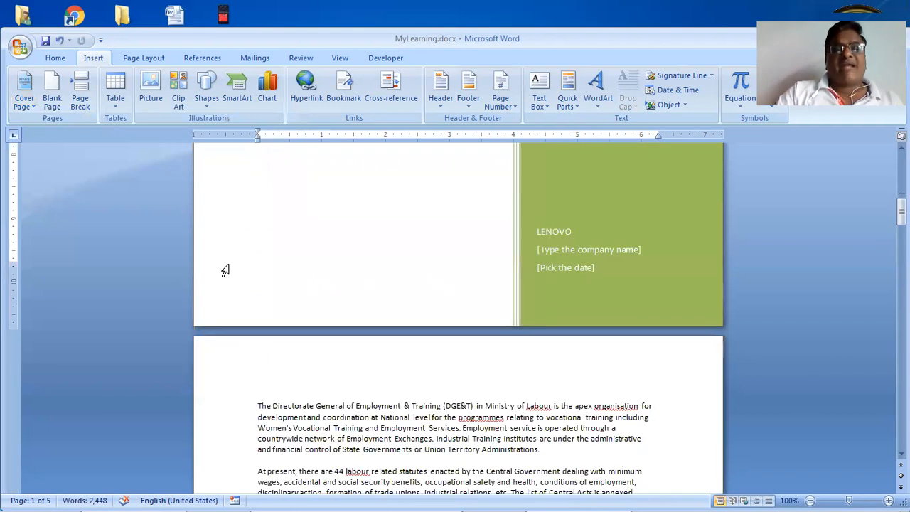
scroll(225, 270, "up", 1)
scroll(224, 270, "up", 15)
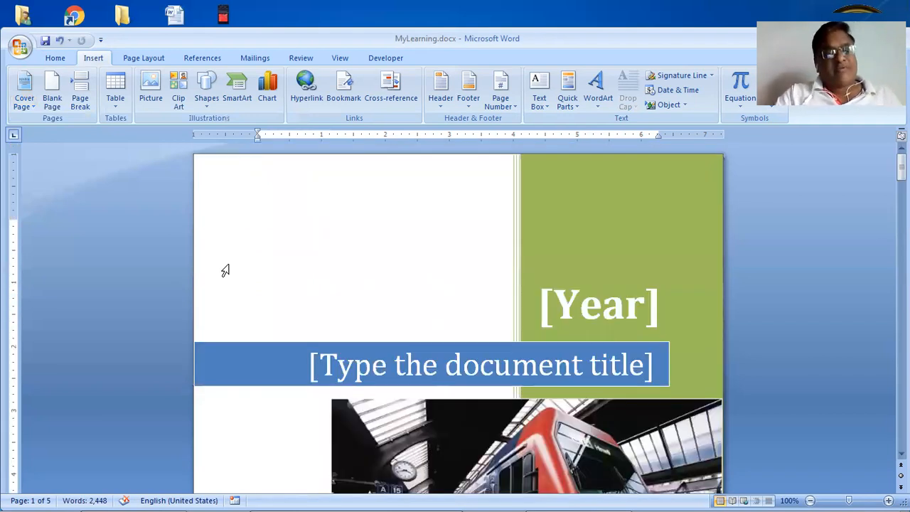
scroll(229, 268, "down", 6)
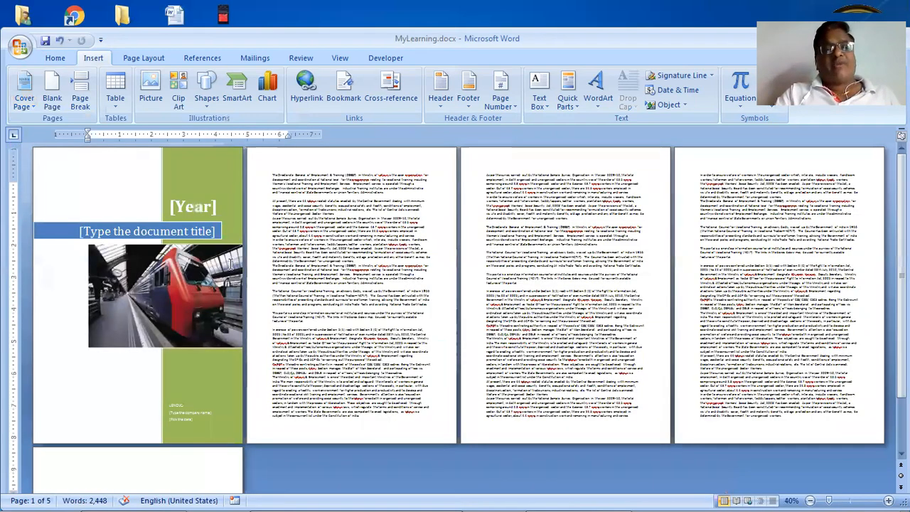
scroll(229, 263, "down", 1)
scroll(228, 263, "up", 1)
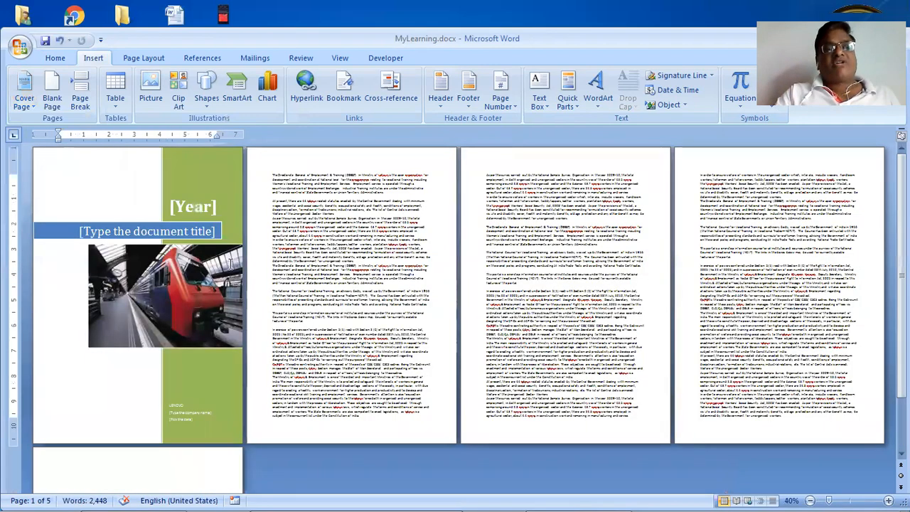
scroll(228, 263, "down", 1)
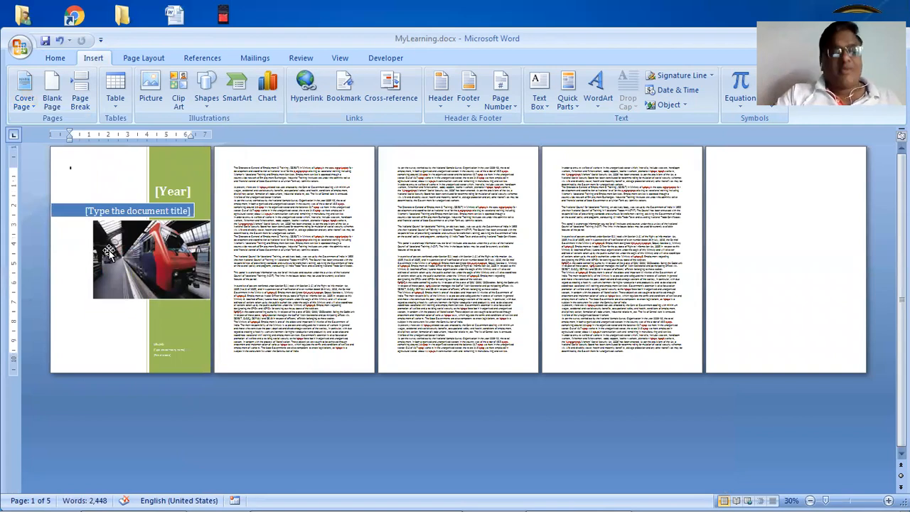
scroll(110, 249, "up", 3)
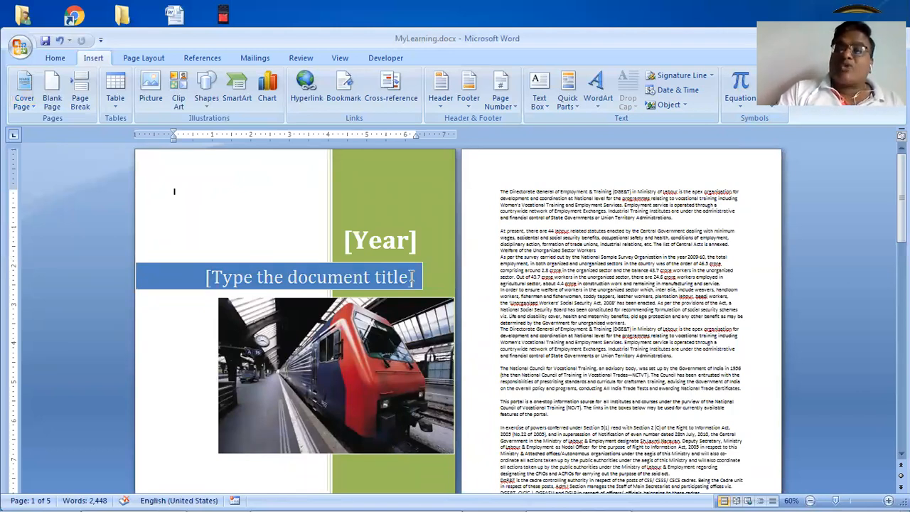
Examine the cover page's picture and its placeholders for year, title, company name and date
left_click(263, 377)
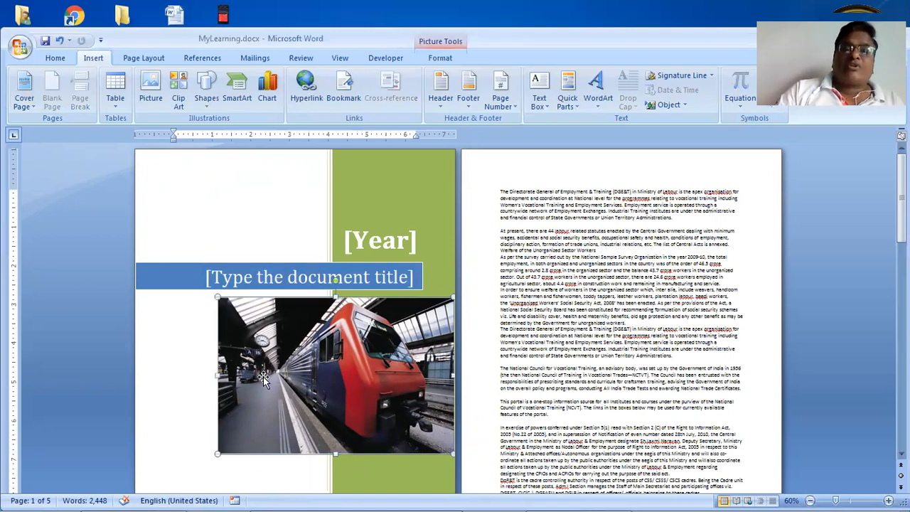
scroll(263, 379, "down", 1)
scroll(266, 398, "down", 1)
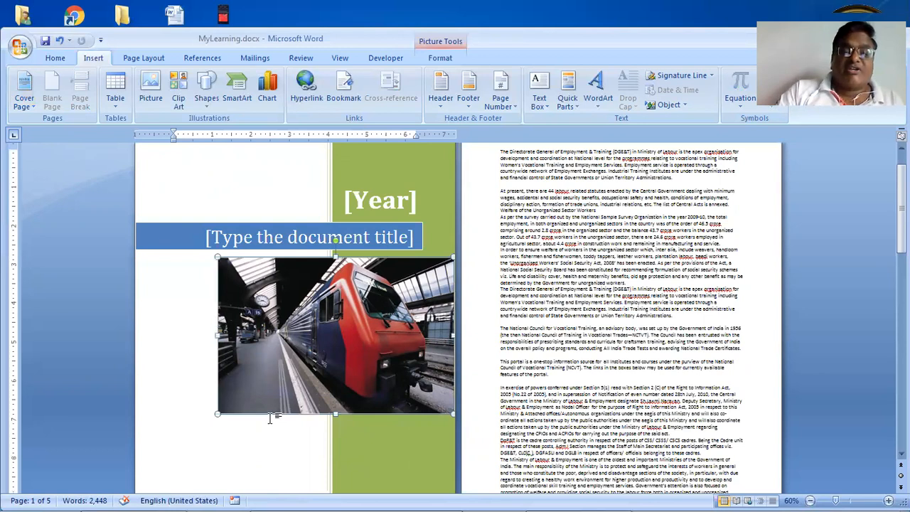
scroll(270, 418, "down", 5)
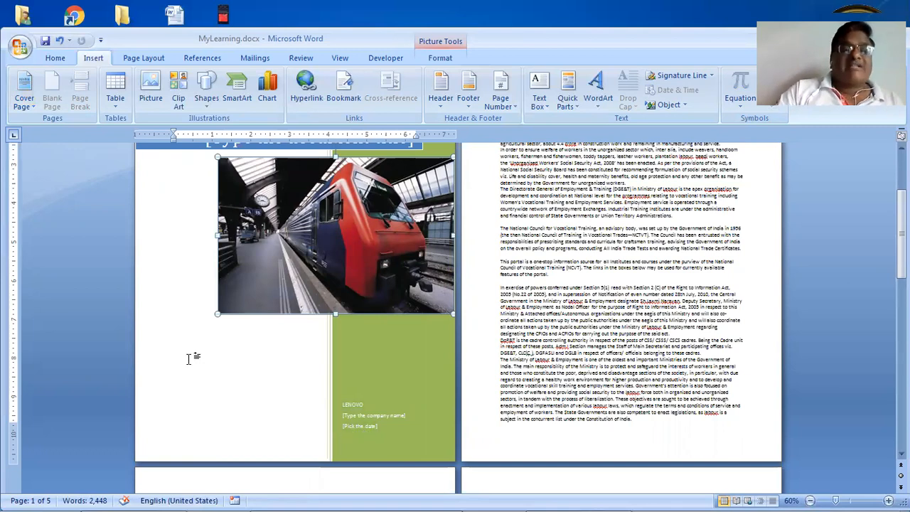
left_click(223, 376)
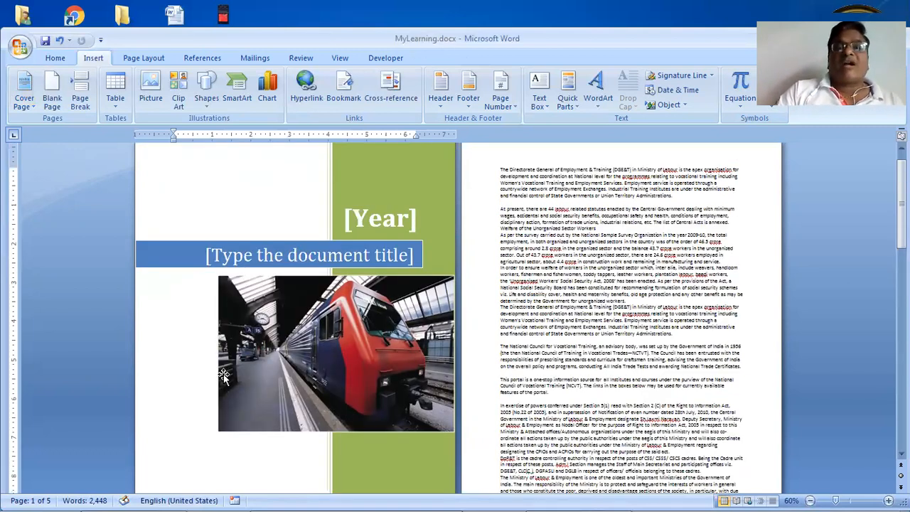
scroll(223, 376, "up", 1)
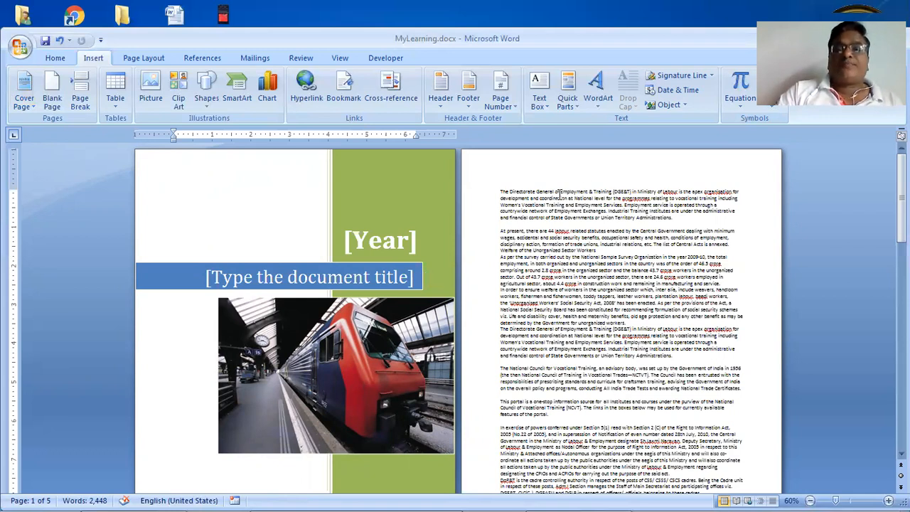
Insert a blank page between the cover page and the first page of text
left_click(500, 192)
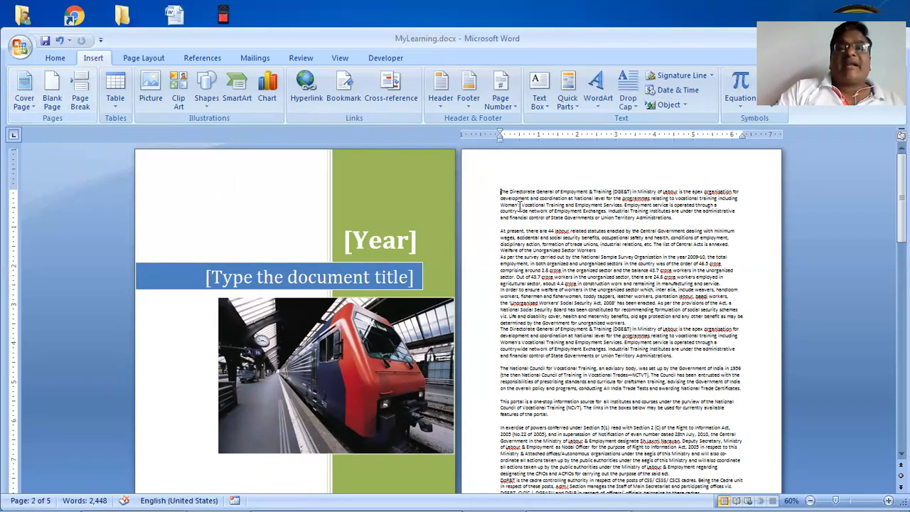
left_click(52, 103)
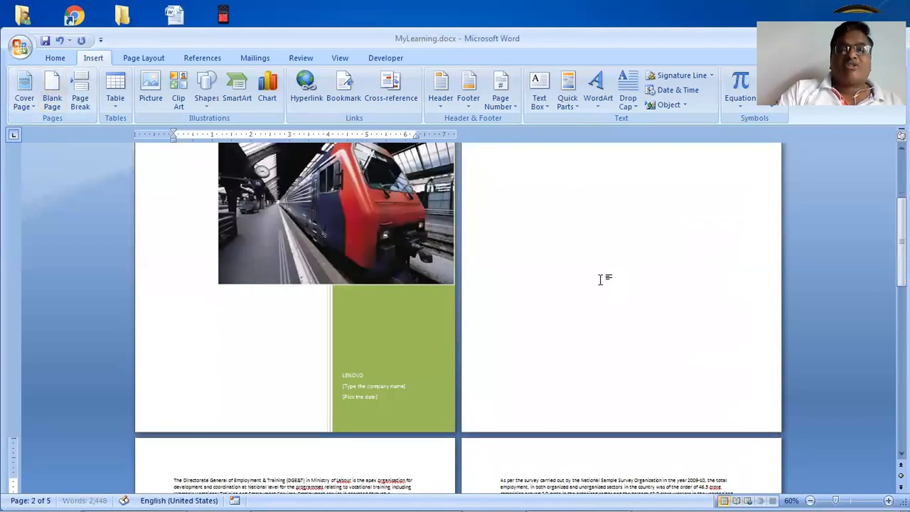
scroll(600, 279, "up", 1)
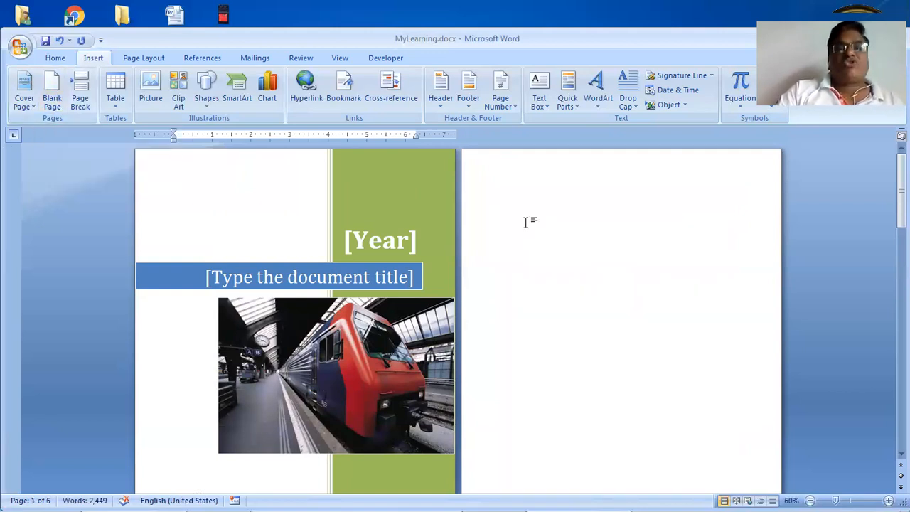
scroll(525, 222, "down", 2)
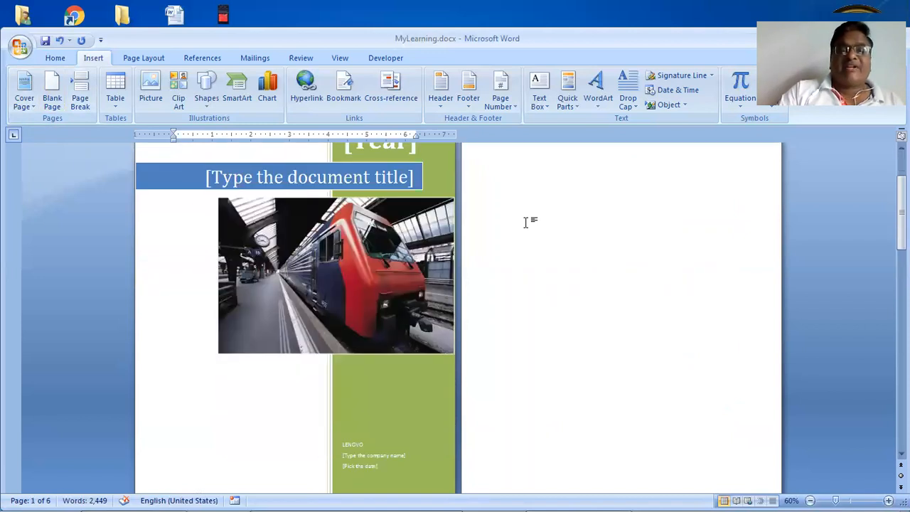
scroll(525, 223, "down", 3)
scroll(525, 222, "down", 2)
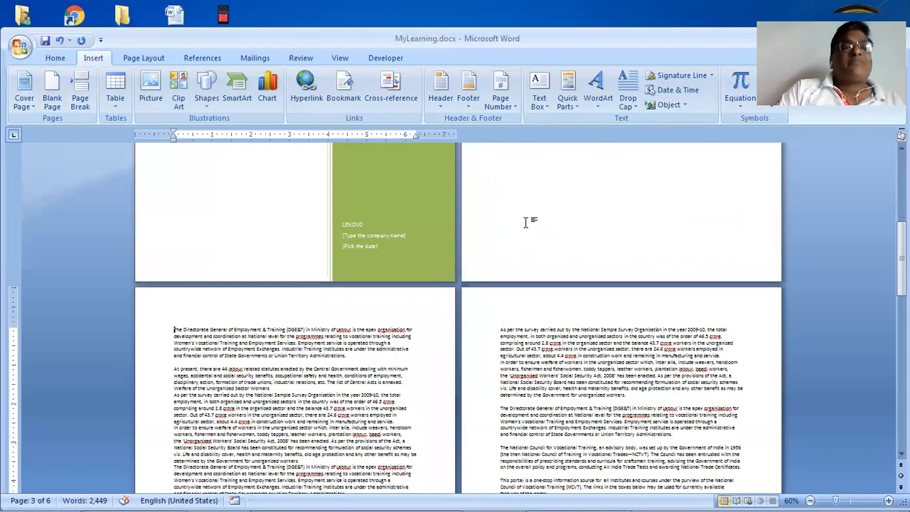
scroll(526, 222, "down", 1)
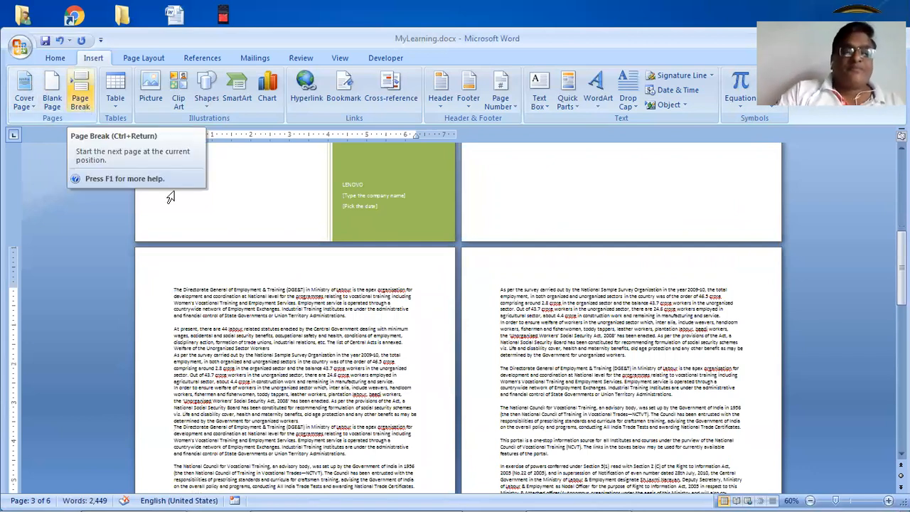
Insert a page break after the second Directorate General paragraph on page 3 and remove the empty line opening the following page
scroll(196, 227, "down", 1)
scroll(228, 282, "down", 3)
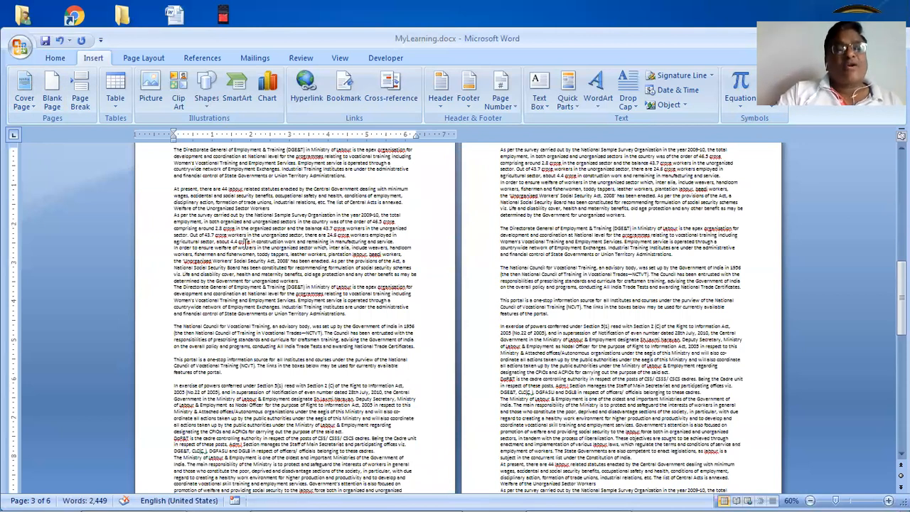
scroll(193, 226, "up", 1)
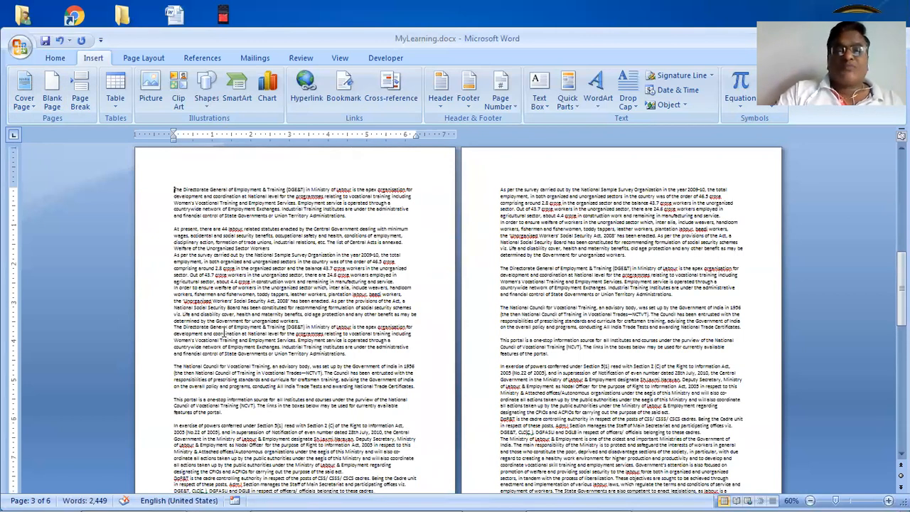
left_click(384, 353)
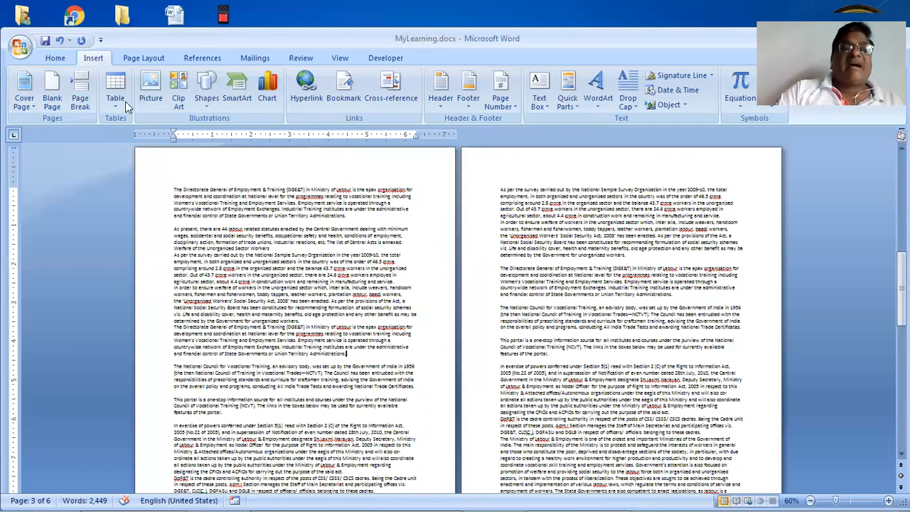
left_click(74, 104)
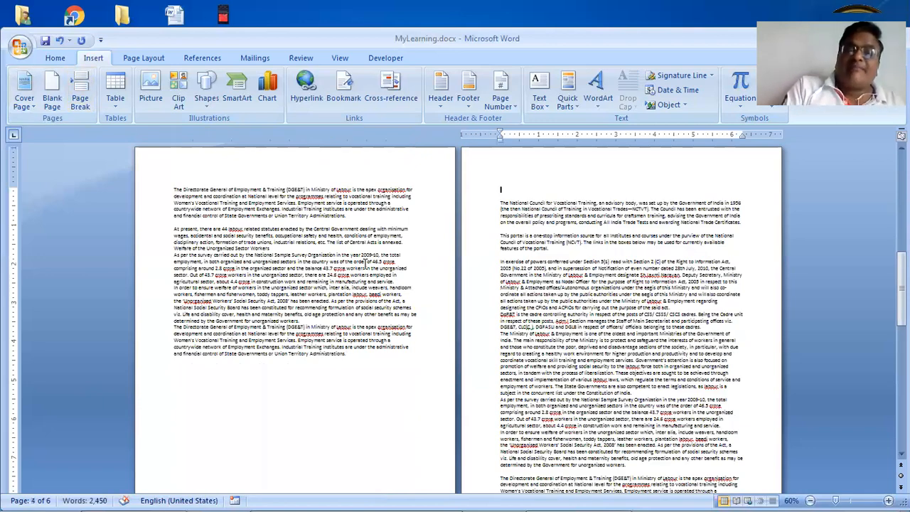
key("Delete")
key("Delete")
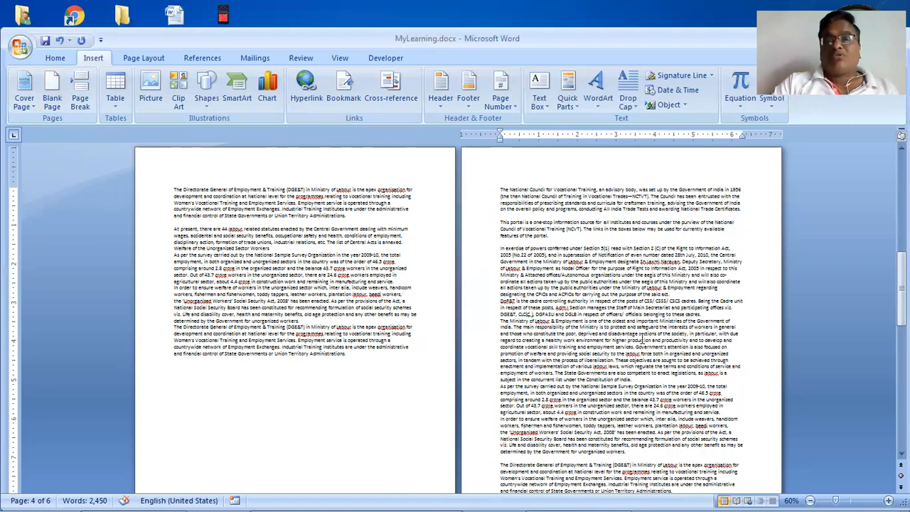
Push the National Council for Vocational Training paragraph near the end of page 4 onto the next page with empty lines
scroll(642, 338, "down", 3)
scroll(642, 338, "down", 3)
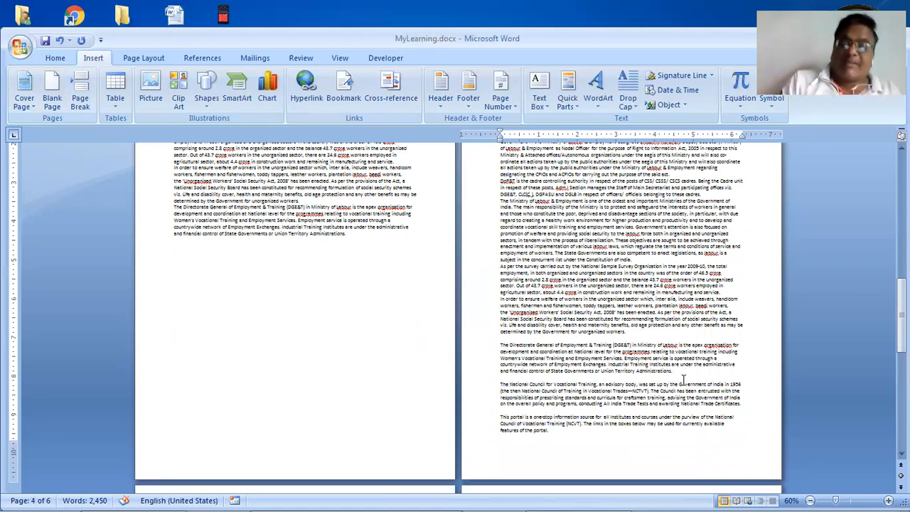
left_click(684, 379)
key("Down")
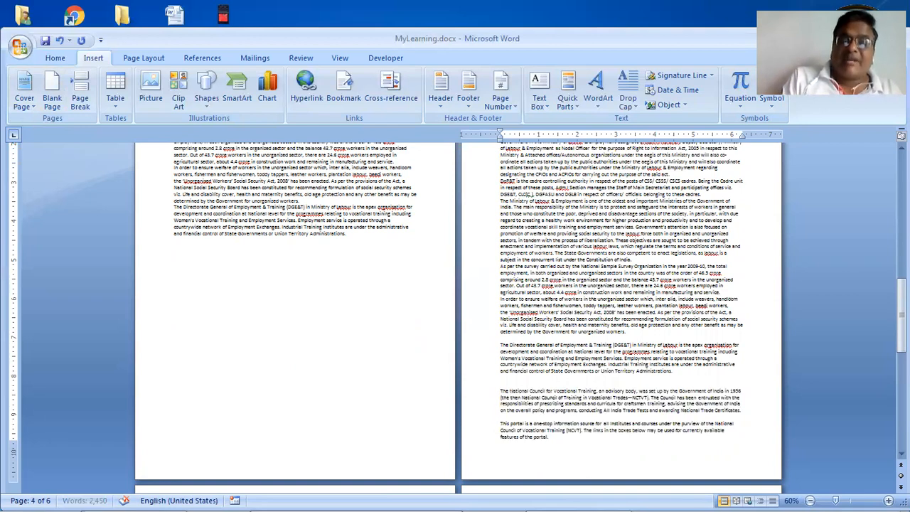
key("Return")
key("Return")
key("Return")
key("Return")
key("Return")
key("Return")
key("Return")
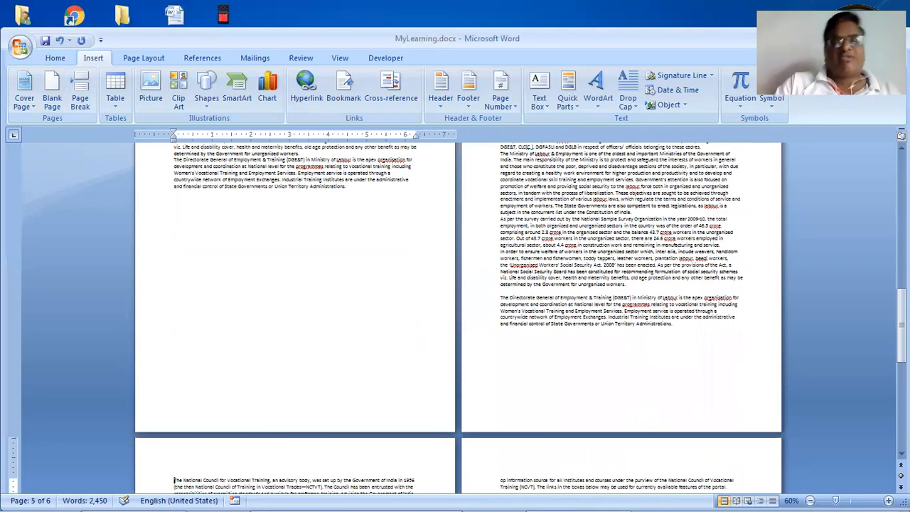
Try to duplicate the Directorate General paragraph at the end of page 4 in the empty lines below it
scroll(633, 321, "down", 5)
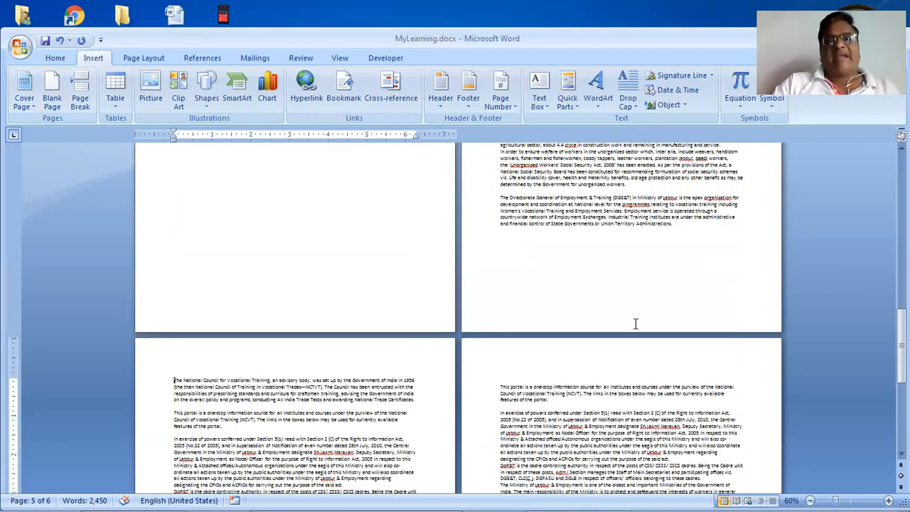
left_click(566, 244)
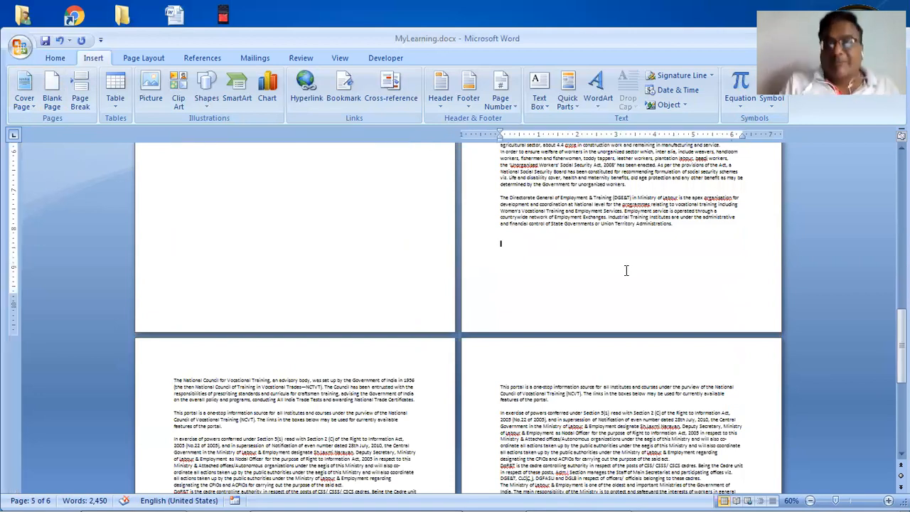
key("Up")
key("Up")
key("Up")
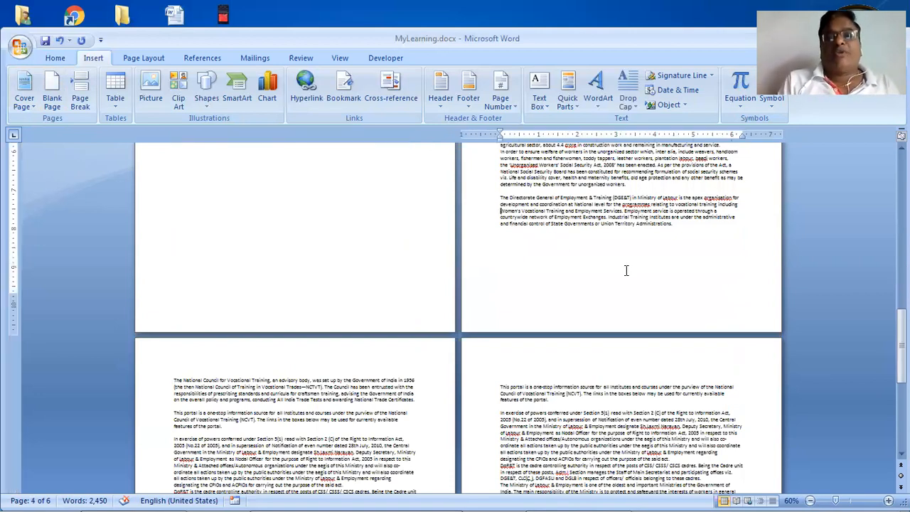
key("shift+Up")
key("shift+Up")
key("shift+Down")
key("shift+Down")
key("shift+Down")
key("ctrl+c")
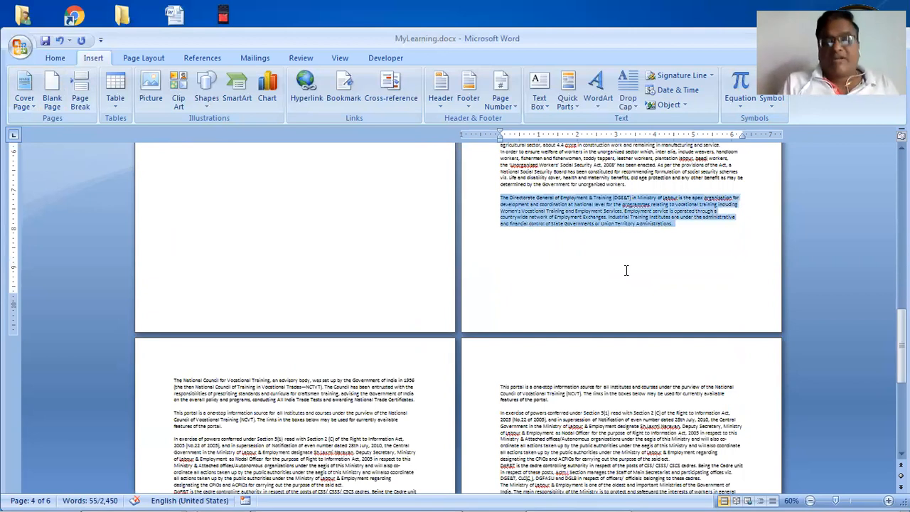
left_click(626, 270)
key("ctrl+v")
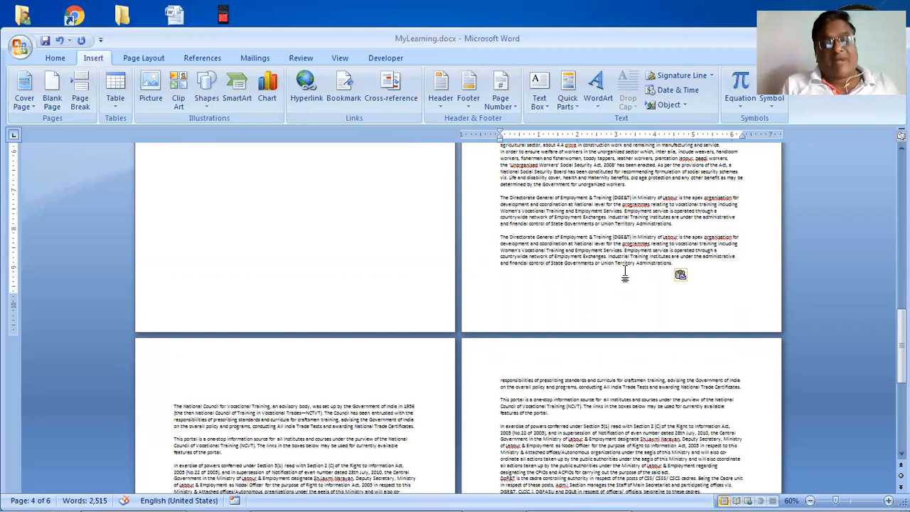
key("ctrl+z")
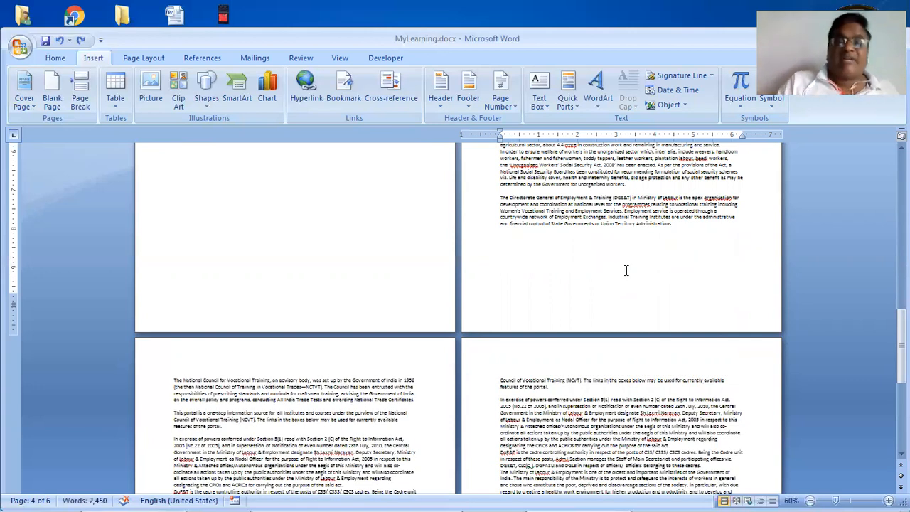
Fill the rest of page 3 with six pasted copies of the Directorate General paragraph after its last line of text
scroll(626, 270, "up", 5)
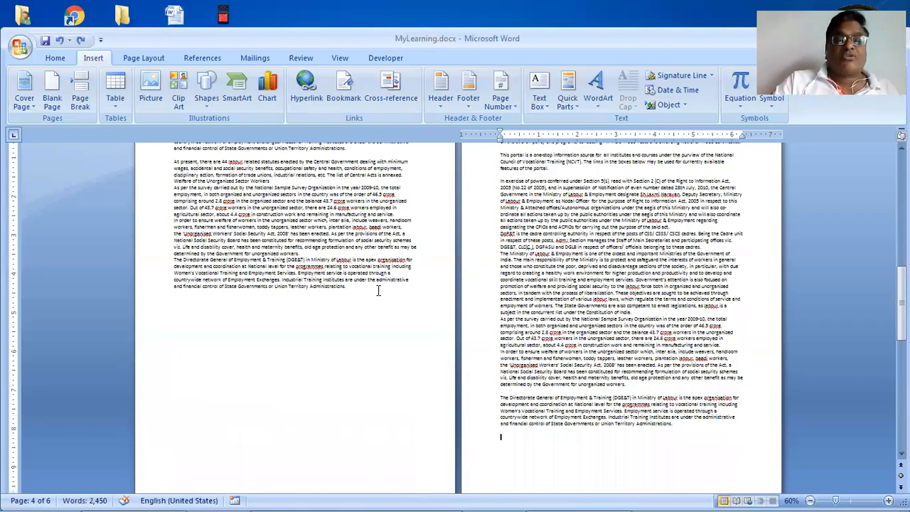
left_click(378, 290)
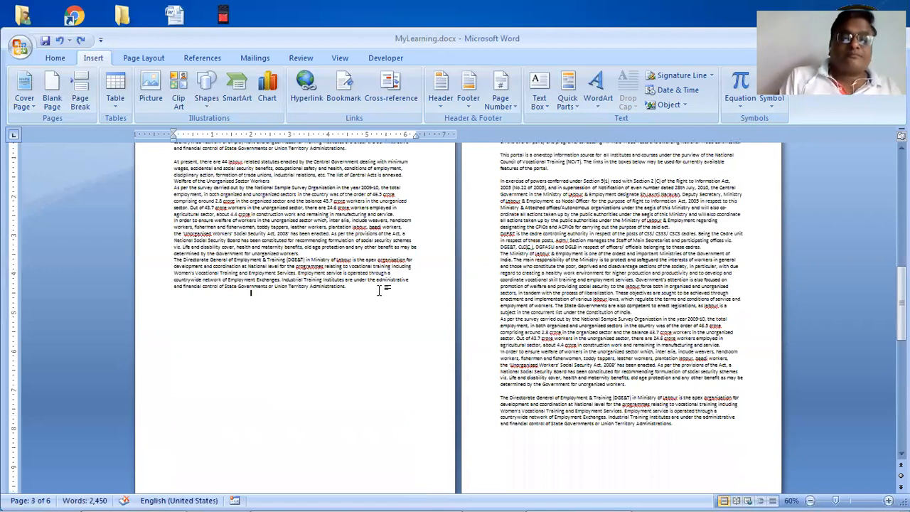
key("Up")
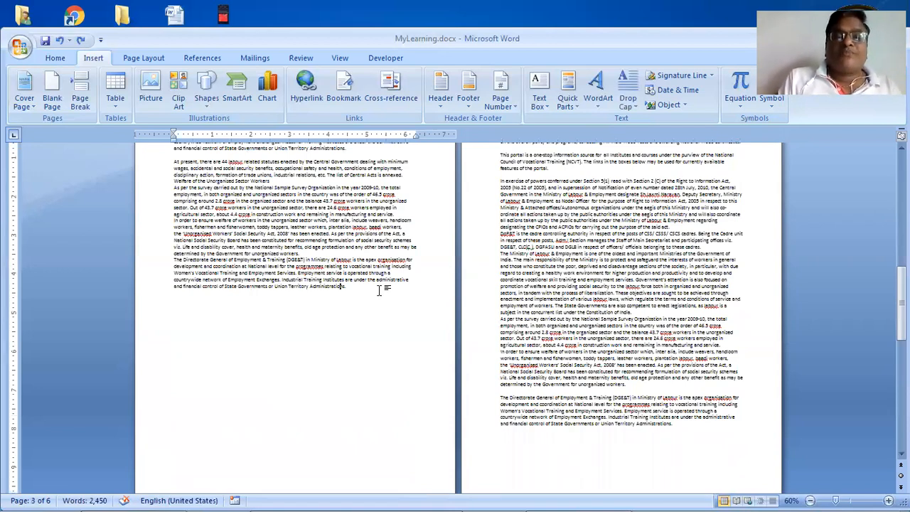
type("The Directorate General of Employment & Training (DGE&T) in Ministry of Labour is the apex organisation for development and coordination at National level for the programmes relating to vocational training including Women's Vocational Training and Employment Services. Employment service is operated through a countrywide network of Employment Exchanges. Industrial Training institutes are under the administrative and financial control of State Governments or Union Territory Administrations.")
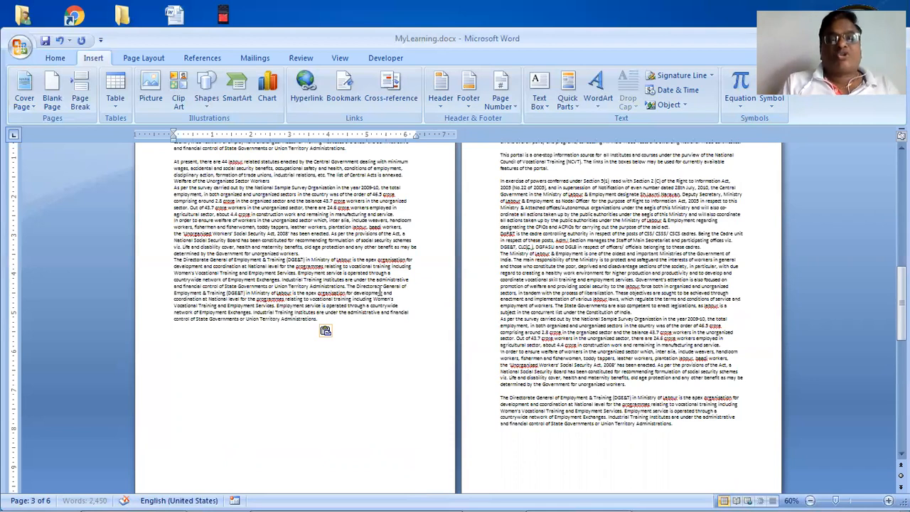
key("ctrl+v")
key("ctrl+v")
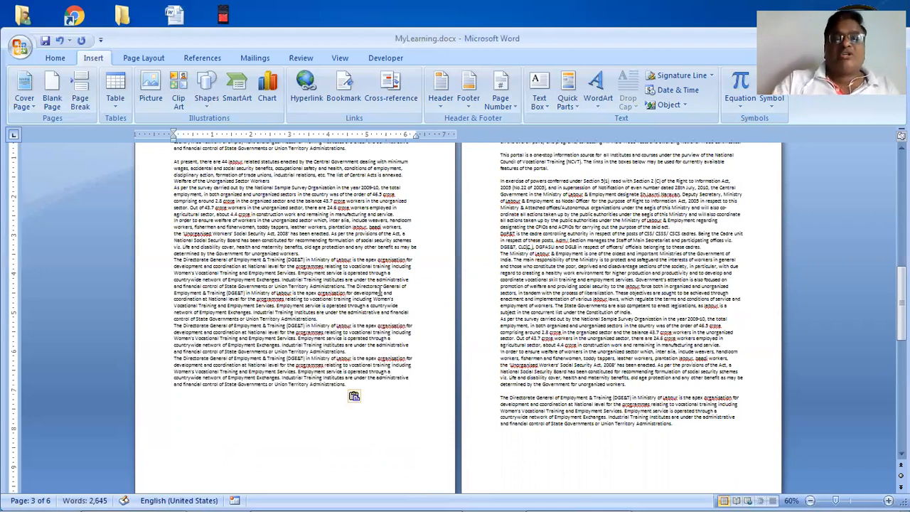
key("ctrl+v")
key("ctrl+v")
key("ctrl+v")
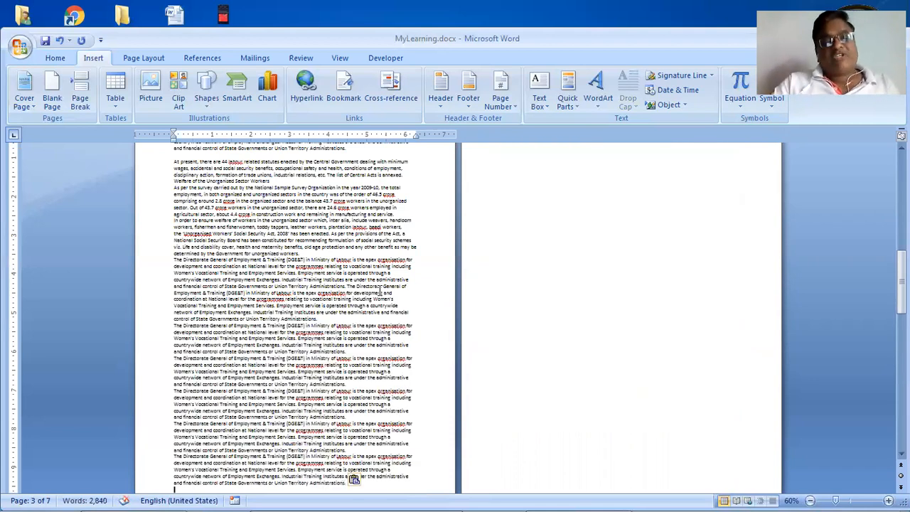
Undo the last pasted paragraph and paste it again at the end of page 3
key("ctrl+z")
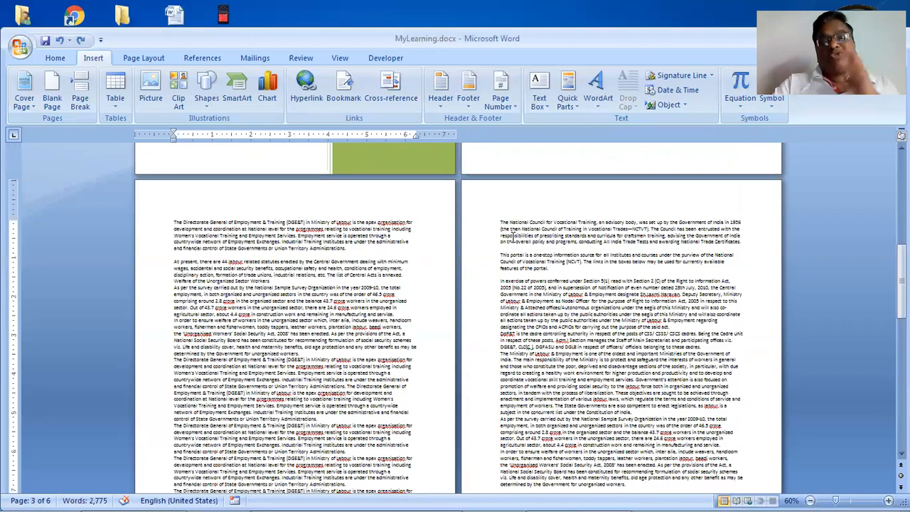
scroll(512, 234, "down", 1)
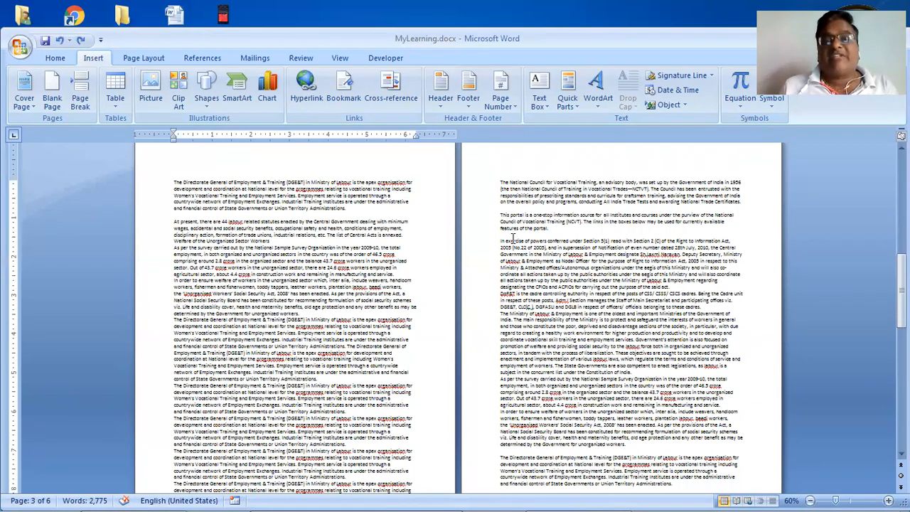
key("ctrl+v")
scroll(513, 238, "down", 4)
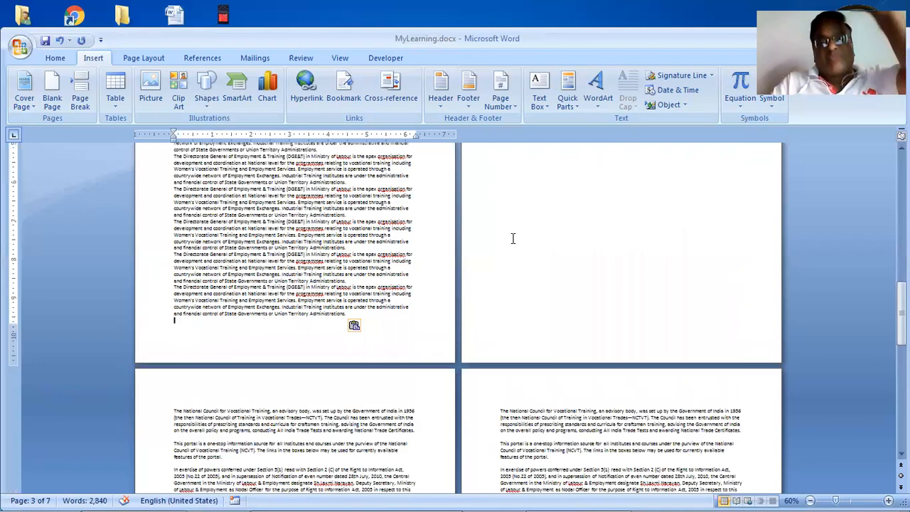
scroll(513, 238, "down", 2)
scroll(513, 238, "up", 6)
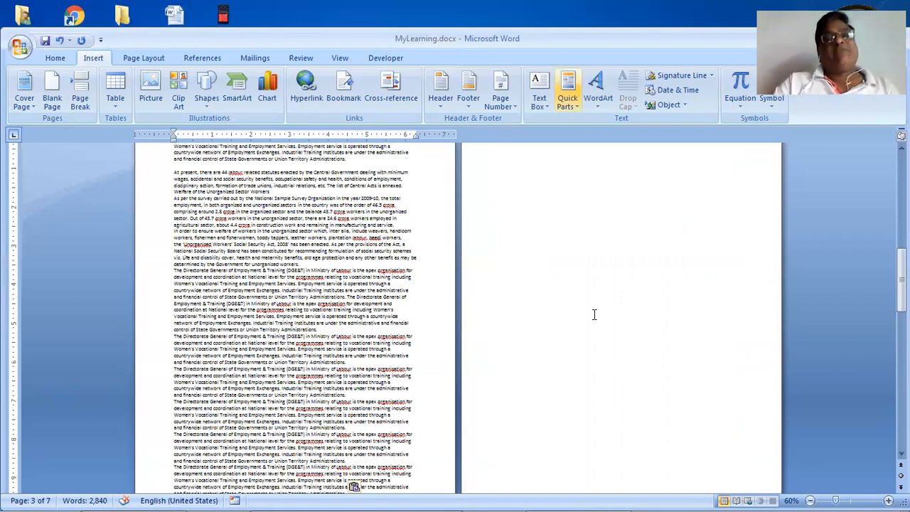
Place the cursor on the blank page 4, start inserting a picture from file and browse the Debut folder in MyLaptop's My Pictures
left_click(638, 227)
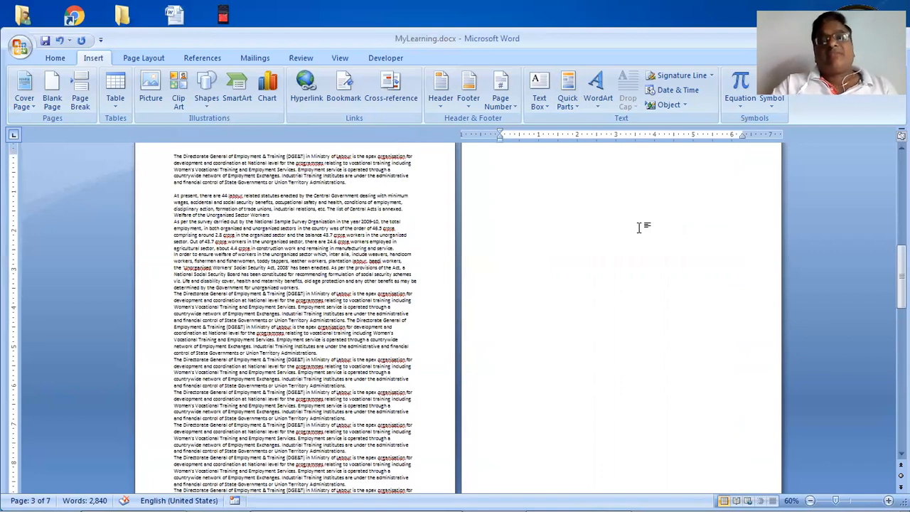
scroll(639, 227, "up", 2)
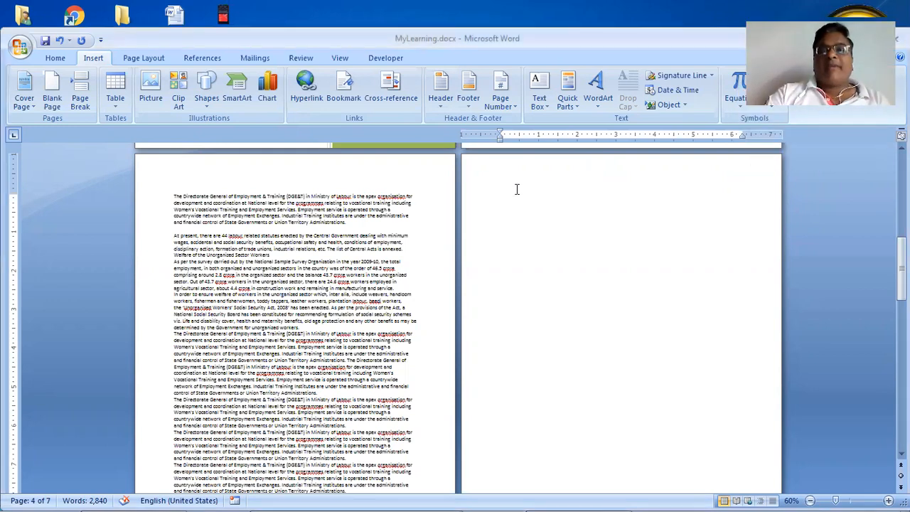
left_click(150, 92)
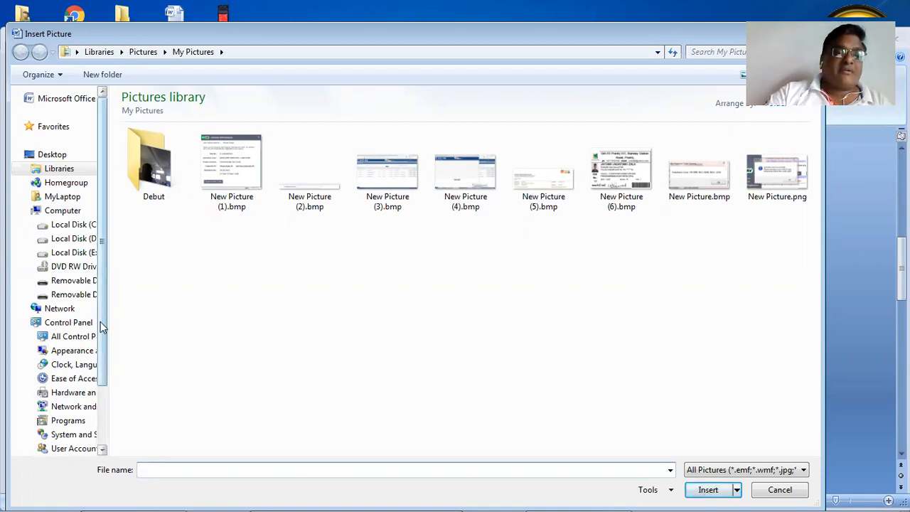
scroll(100, 309, "down", 3)
scroll(103, 298, "up", 3)
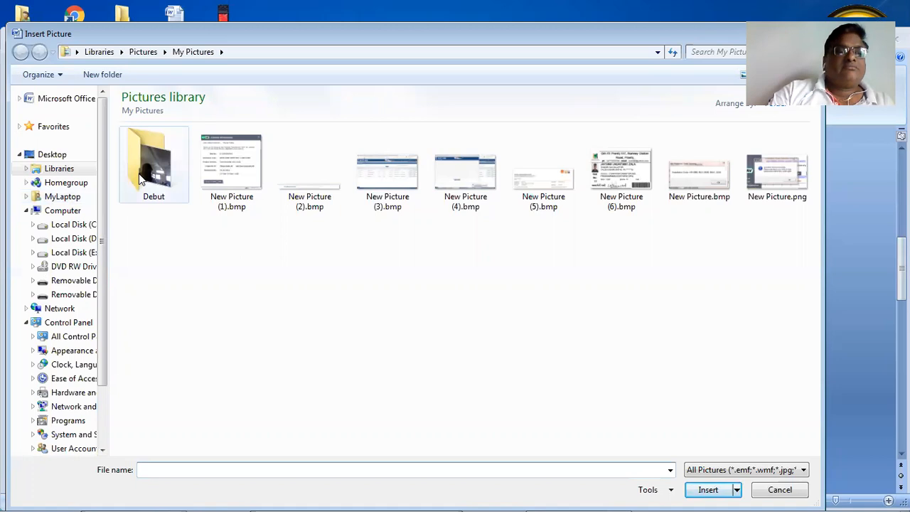
left_click(75, 198)
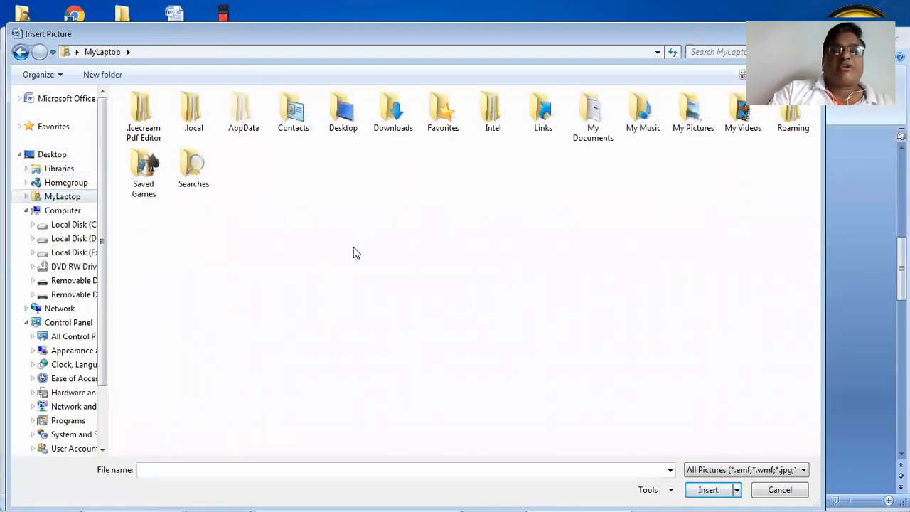
double_click(693, 118)
double_click(162, 142)
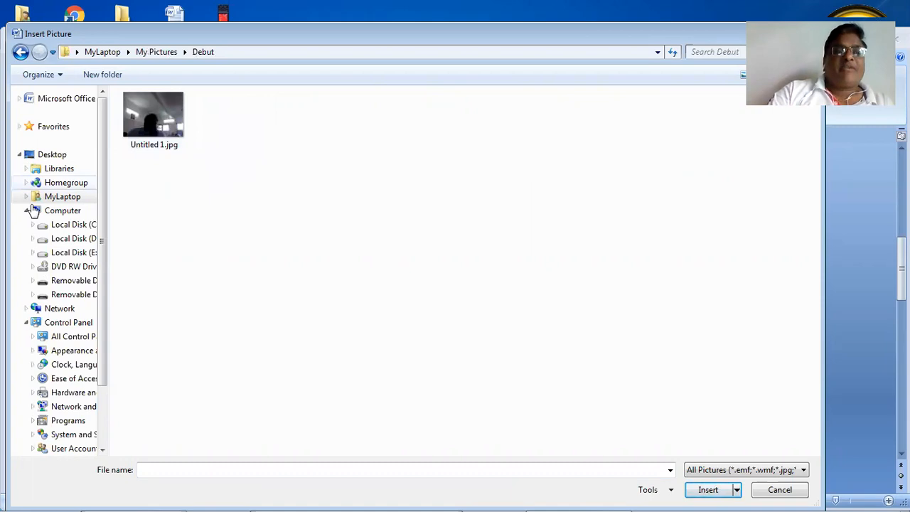
Insert the picture WhatsApp Image 2020-12-15 at 18_07am.jpeg from MyLaptop's Desktop folder on page 4
left_click(76, 202)
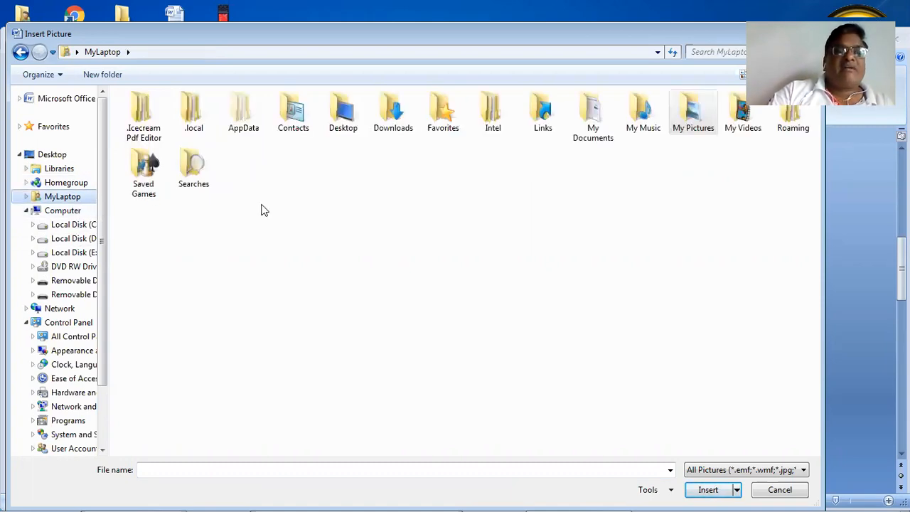
double_click(339, 132)
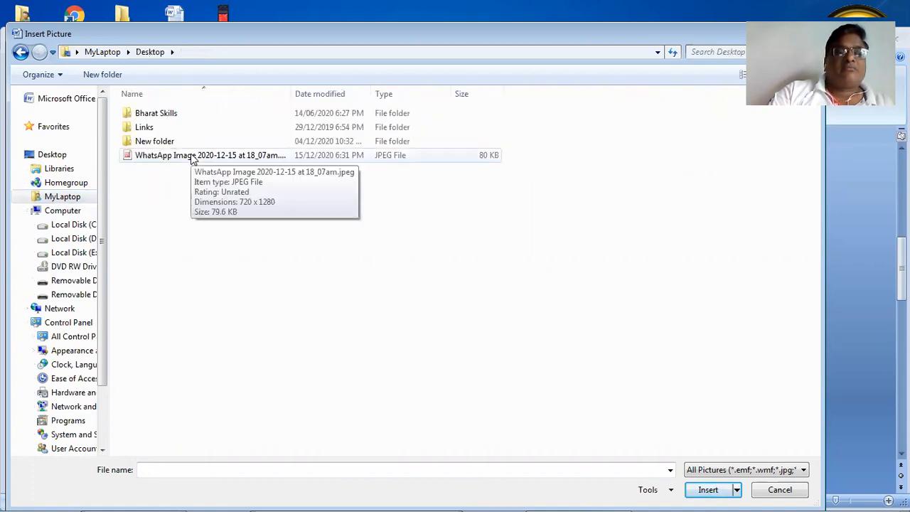
double_click(192, 156)
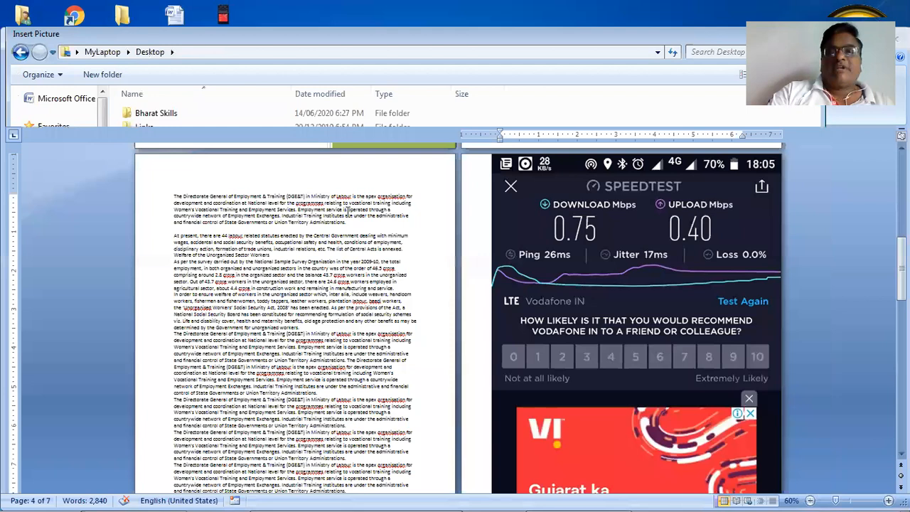
scroll(531, 238, "down", 1)
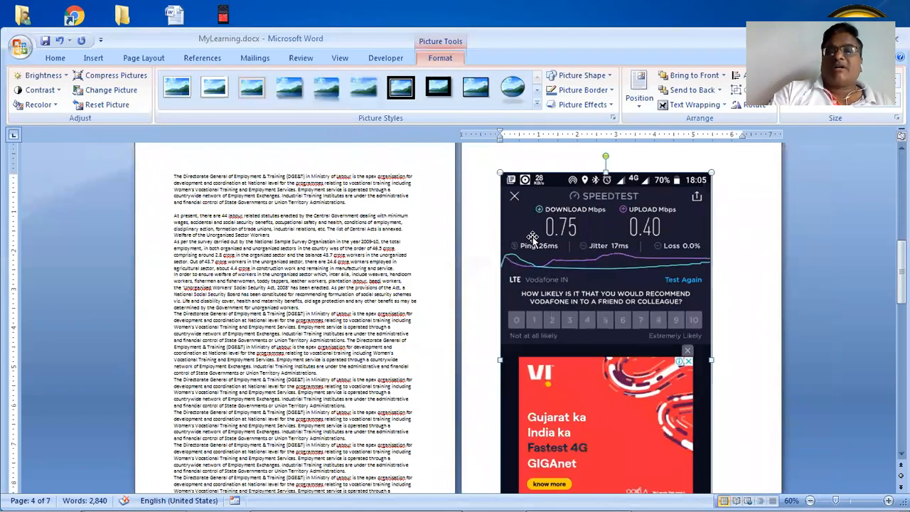
scroll(531, 237, "down", 1)
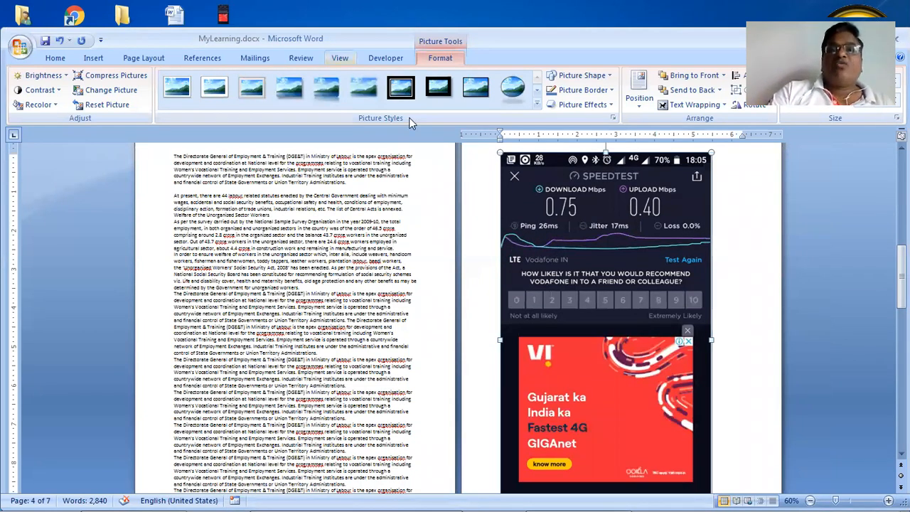
Deselect the inserted picture, select it again and show its picture formatting tools
left_click(762, 236)
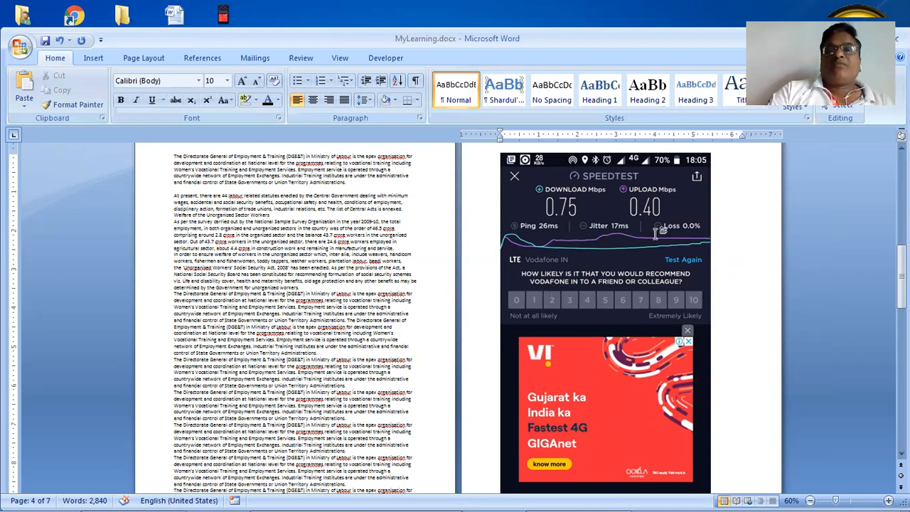
left_click(626, 236)
left_click(440, 60)
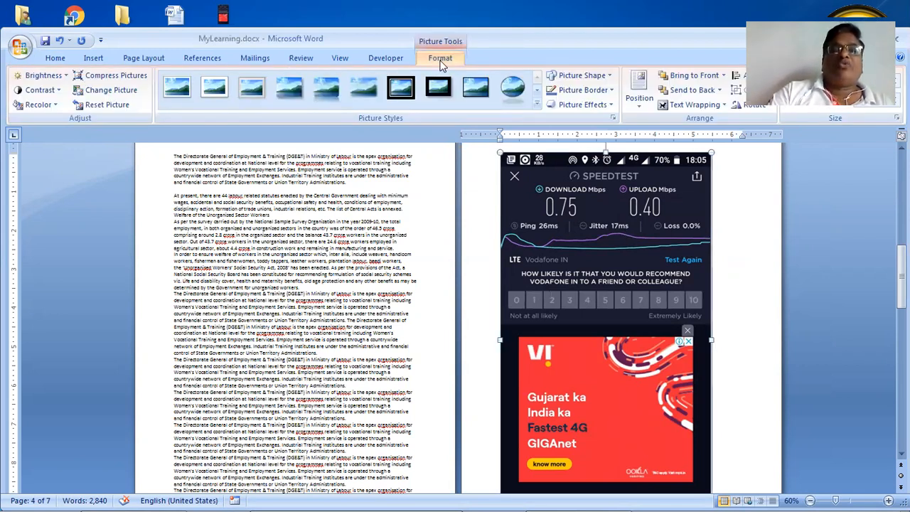
Examine the Brightness, Contrast and Recolor choices for the picture, previewing the washout color mode without applying anything
left_click(55, 72)
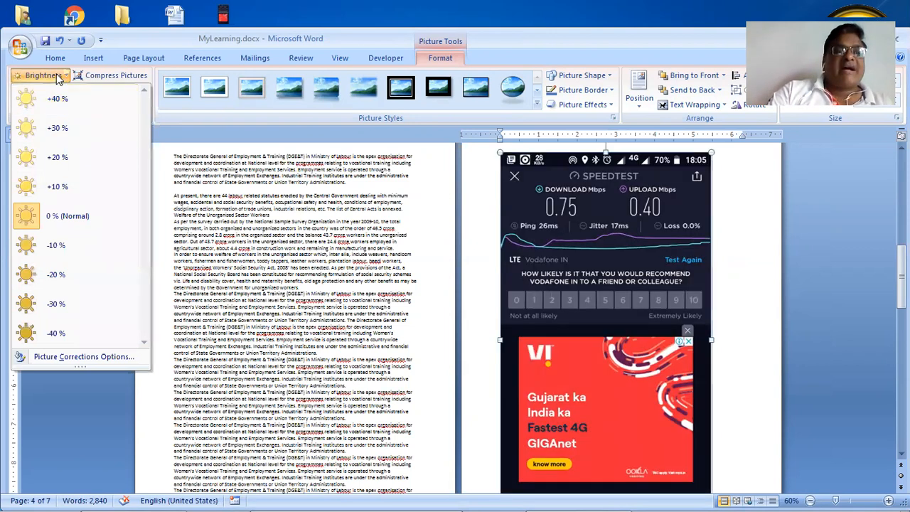
left_click(51, 91)
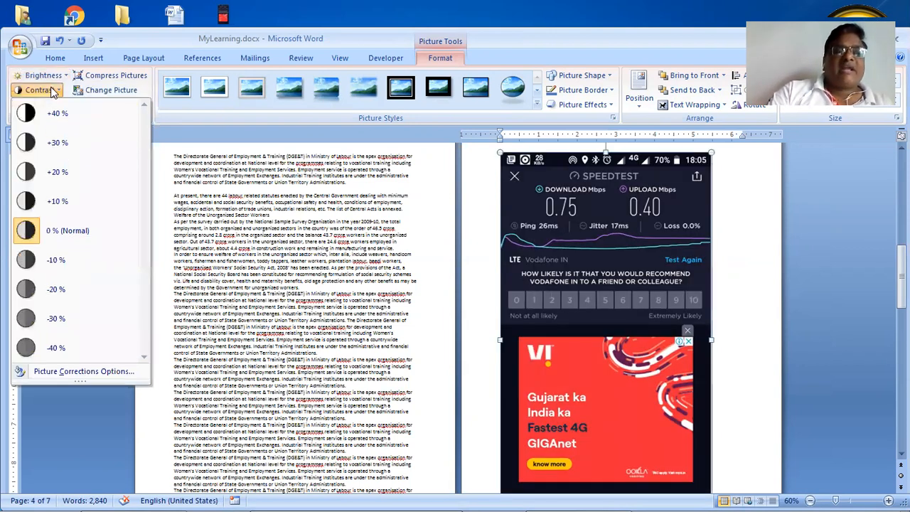
left_click(51, 90)
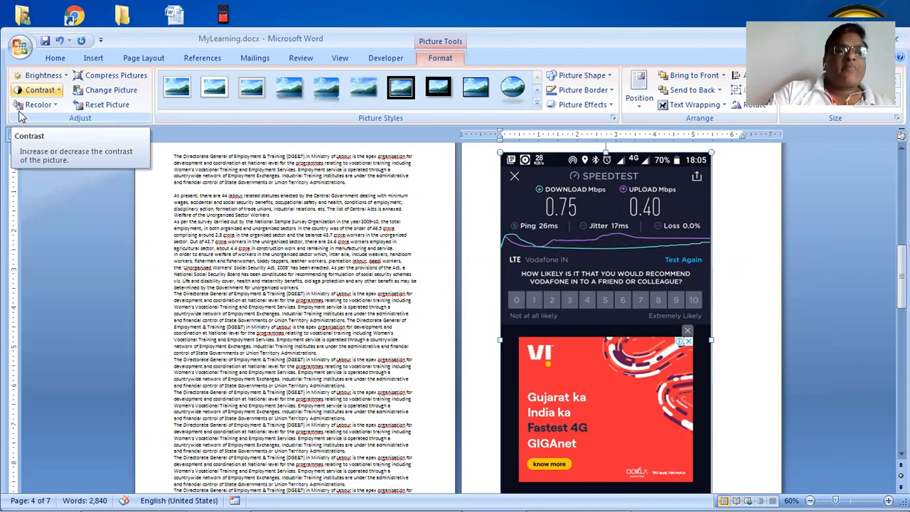
left_click(55, 106)
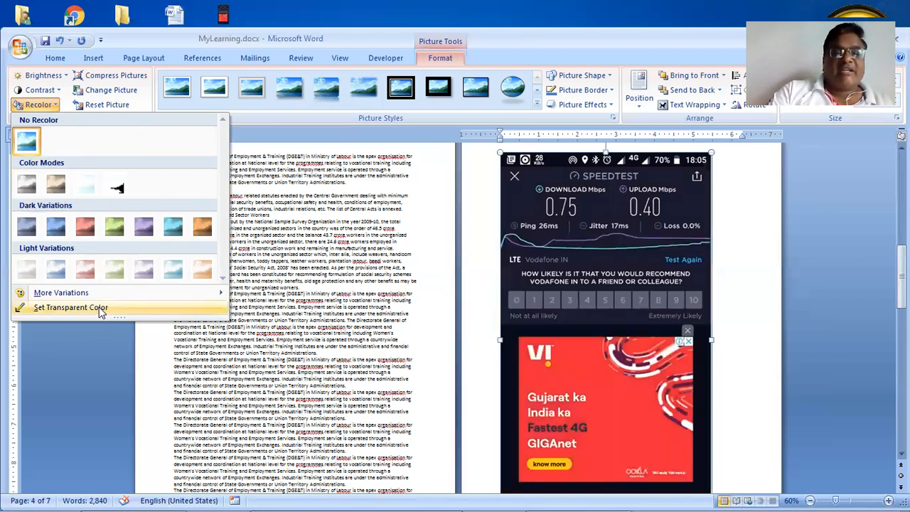
mouse_move(102, 296)
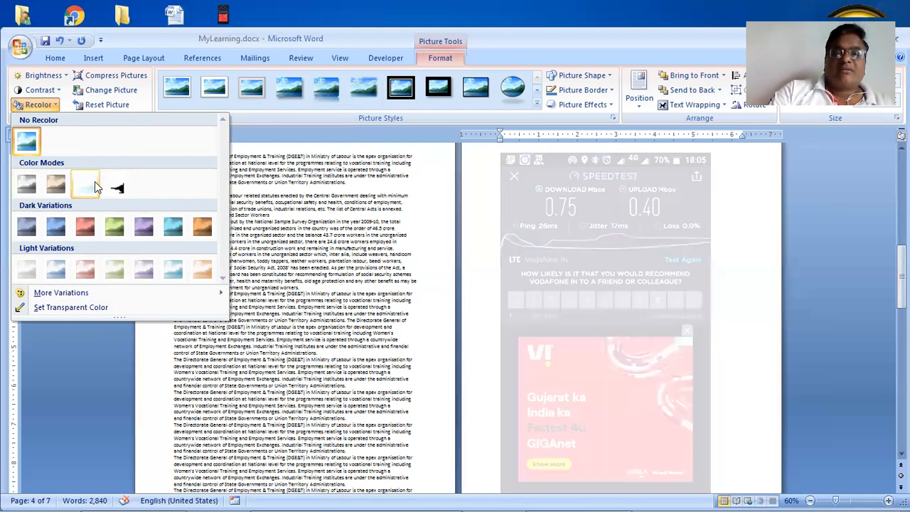
left_click(631, 273)
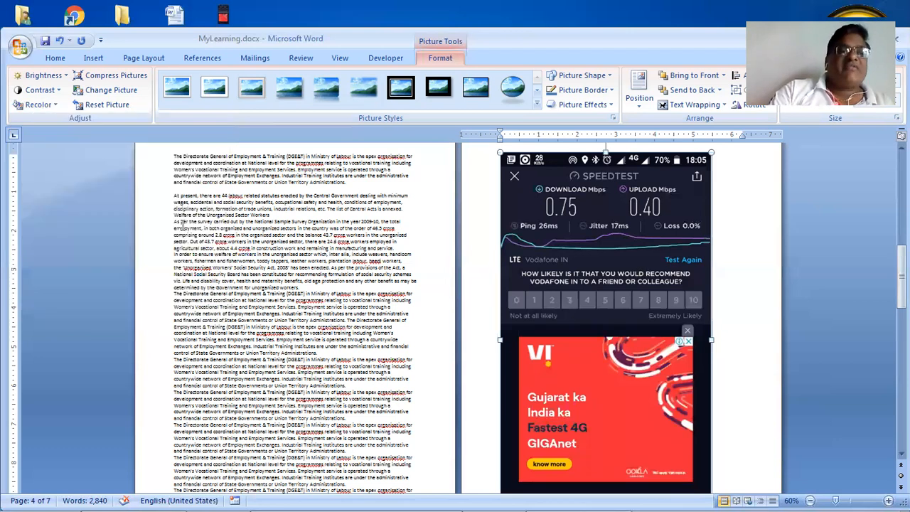
Examine the picture compression options and target output resolutions, and close them without applying changes
left_click(116, 77)
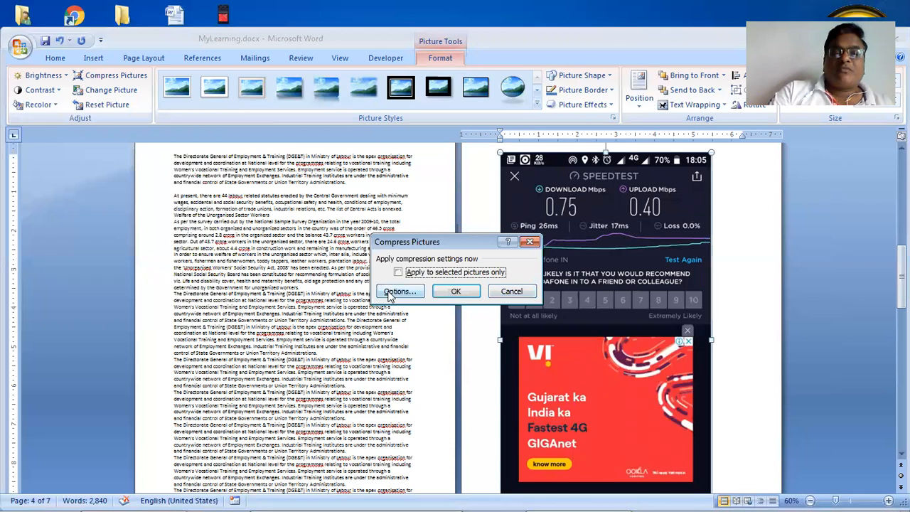
left_click(407, 292)
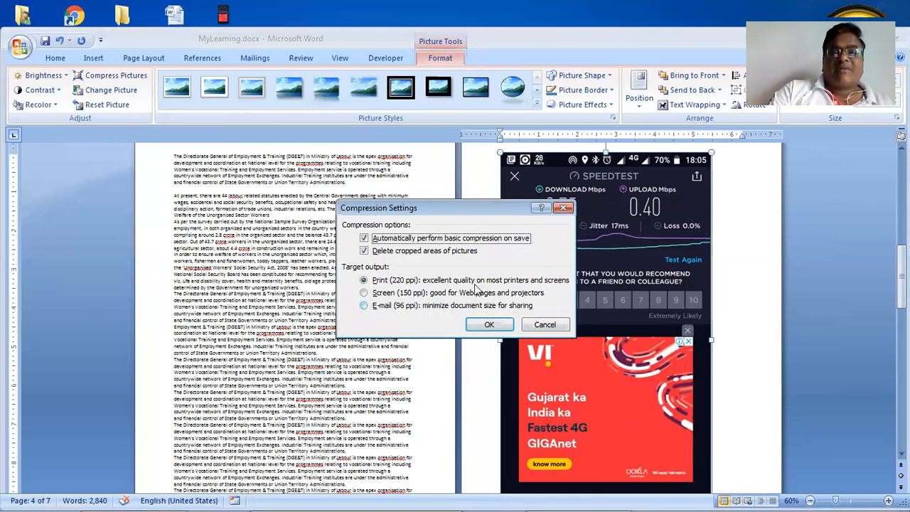
left_click(545, 325)
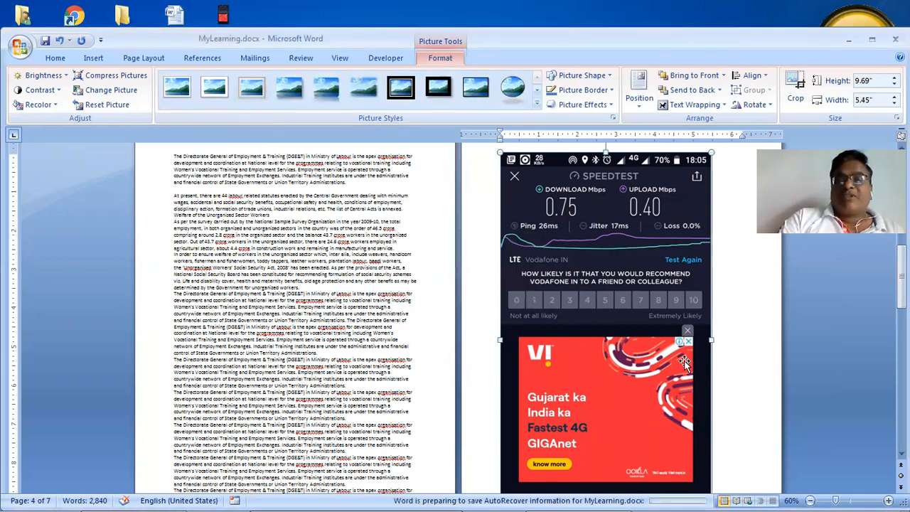
Shrink the picture on page 4 proportionally to about 7.2" high and 4.05" wide
scroll(711, 418, "down", 2)
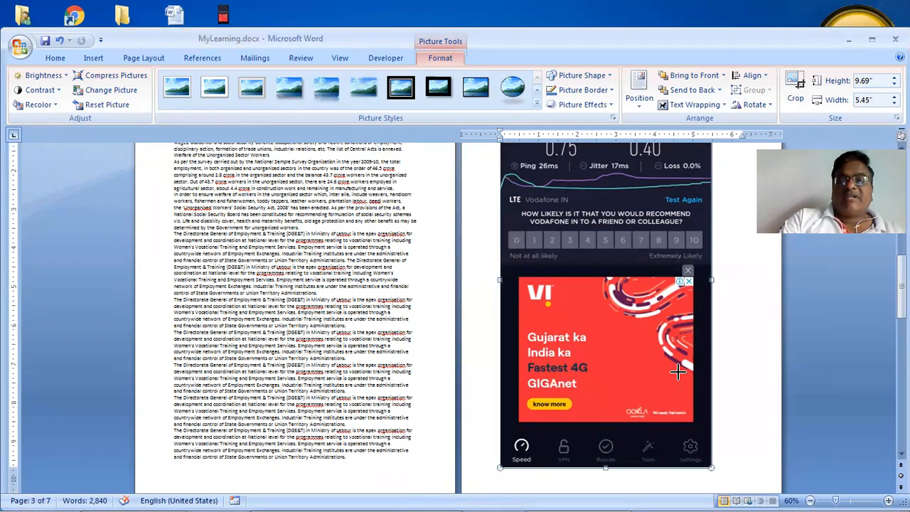
left_click_drag(657, 323, 657, 301)
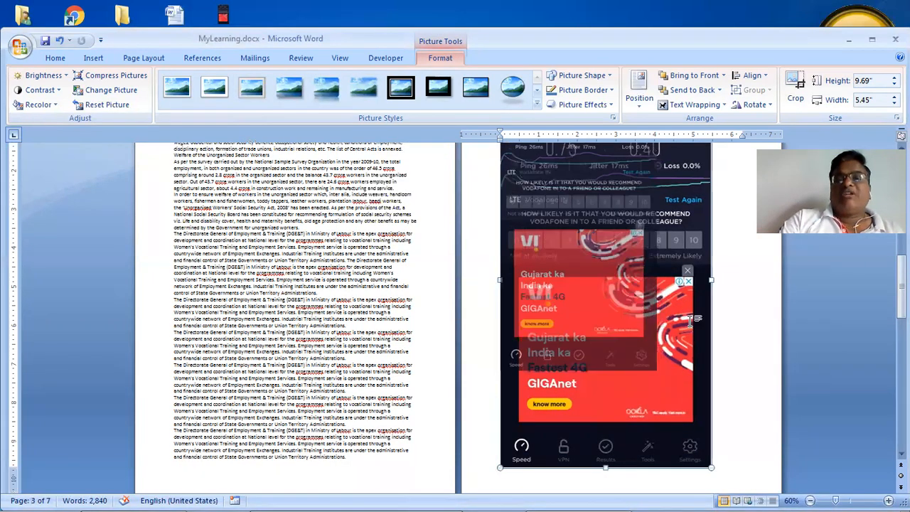
scroll(693, 332, "up", 3)
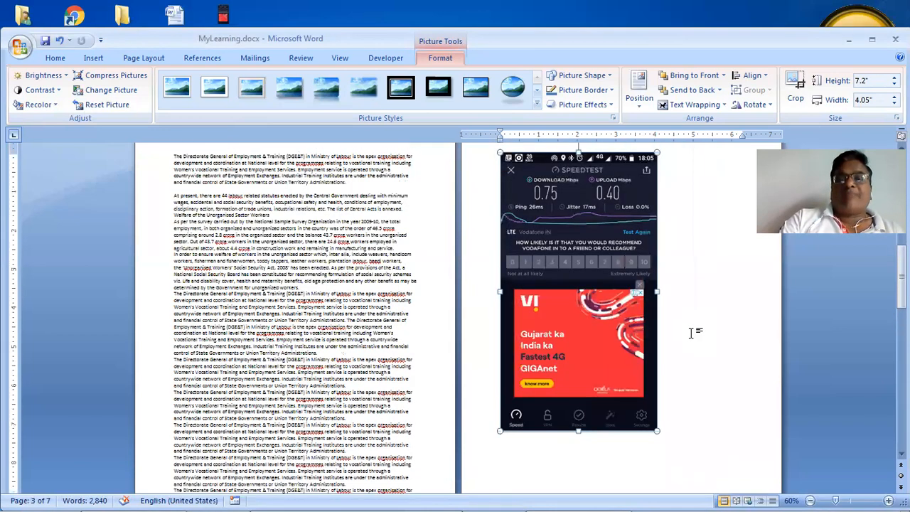
Try squashing the picture to about 3.1" high from its upper edge, and undo the resize
scroll(500, 202, "up", 1)
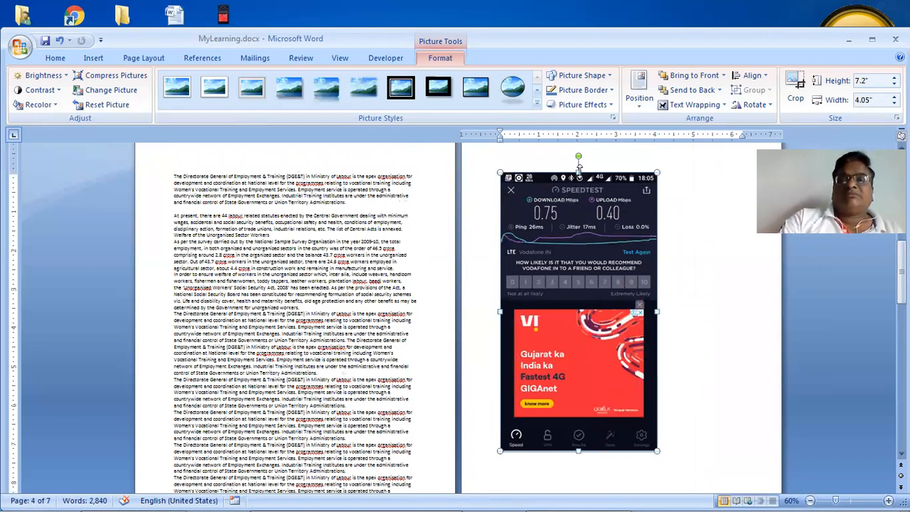
left_click_drag(578, 172, 602, 338)
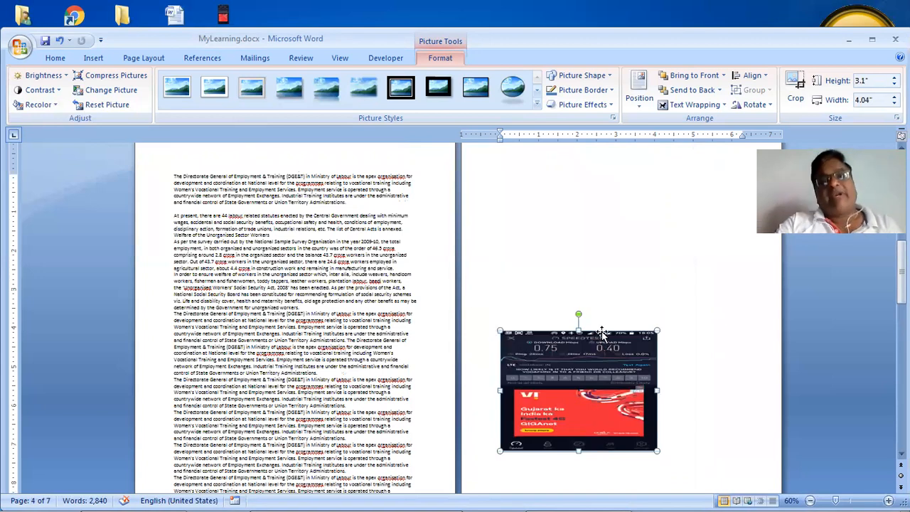
key("ctrl+z")
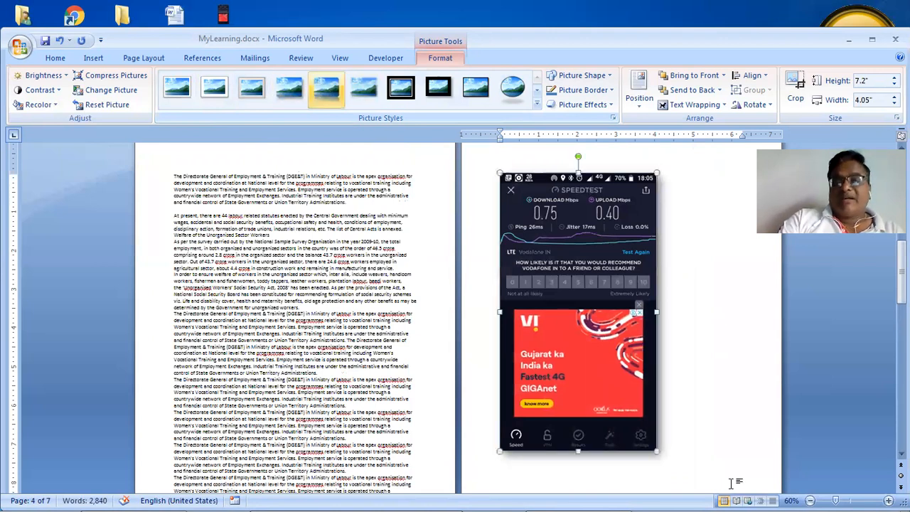
Try the reflected rounded rectangle, thick matte black and black oval picture styles on the page 4 picture
left_click(320, 89)
scroll(714, 261, "down", 3)
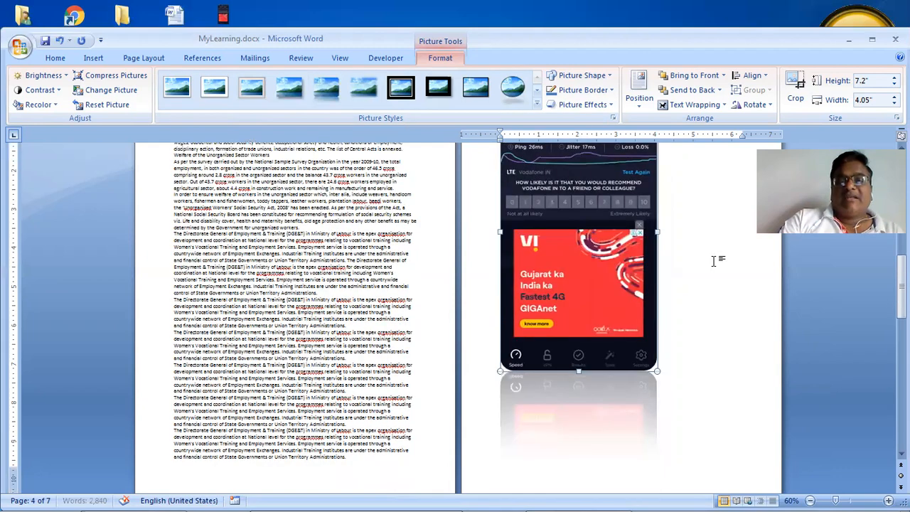
scroll(542, 361, "up", 1)
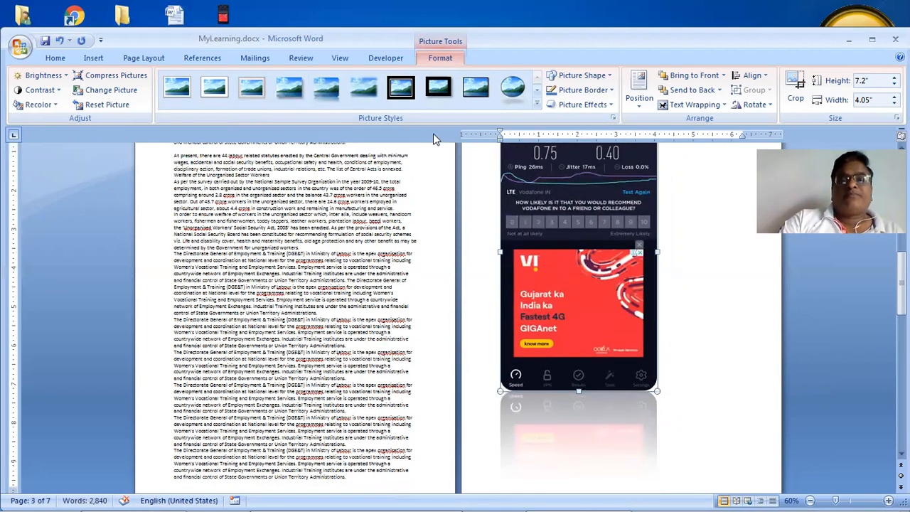
left_click(440, 91)
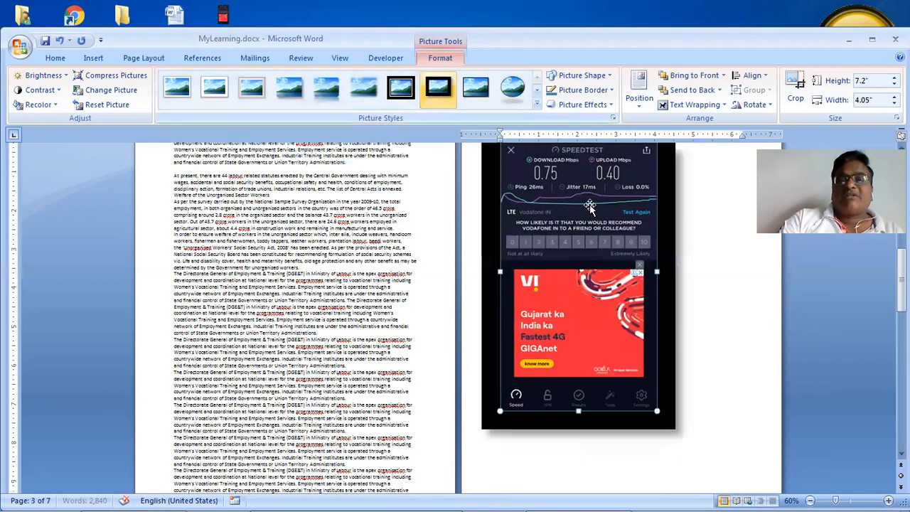
scroll(688, 276, "up", 1)
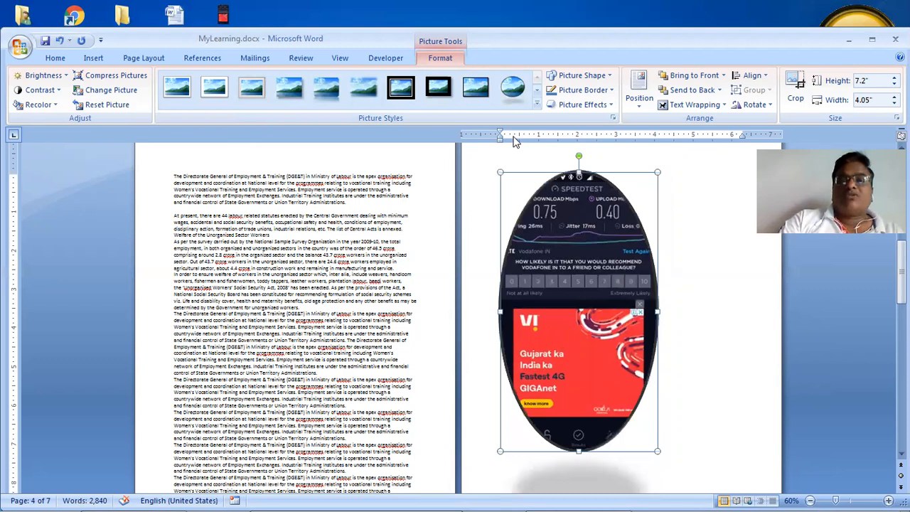
Apply the tilted bevel perspective picture style with rounded corners to the picture, and deselect it
left_click(537, 106)
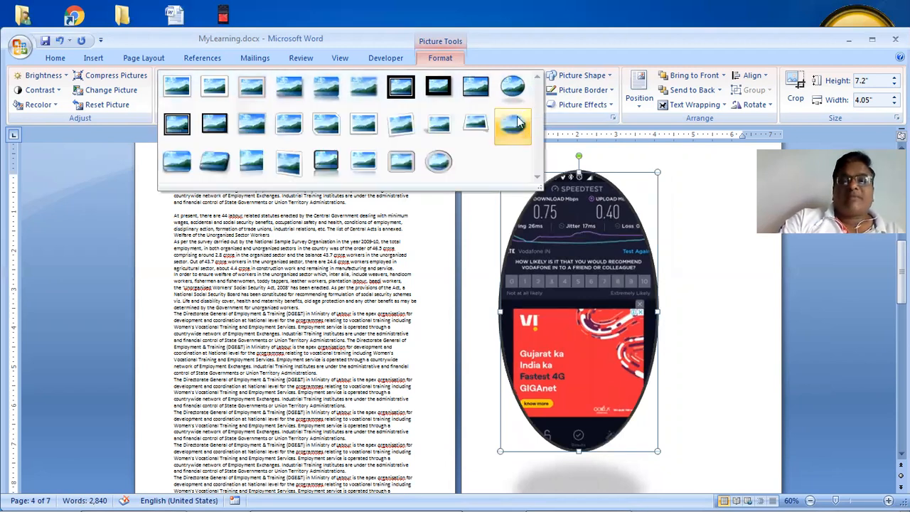
left_click(220, 166)
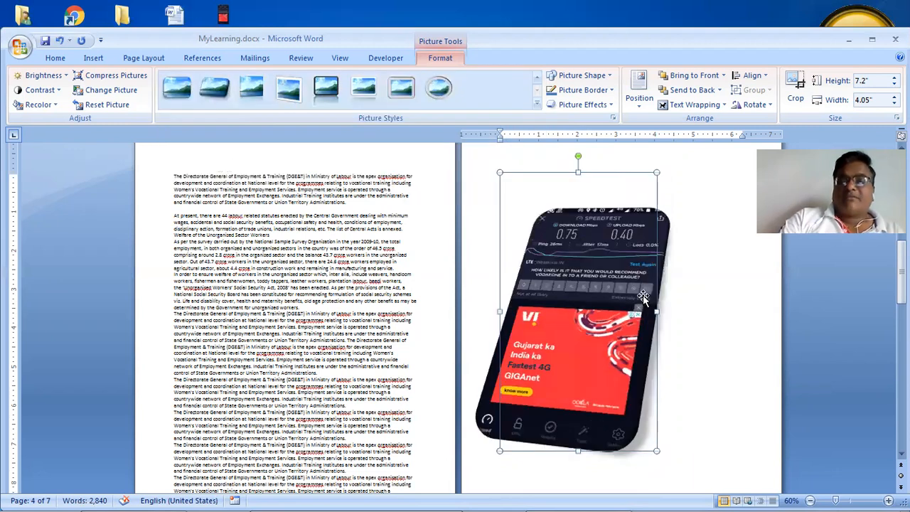
left_click(703, 292)
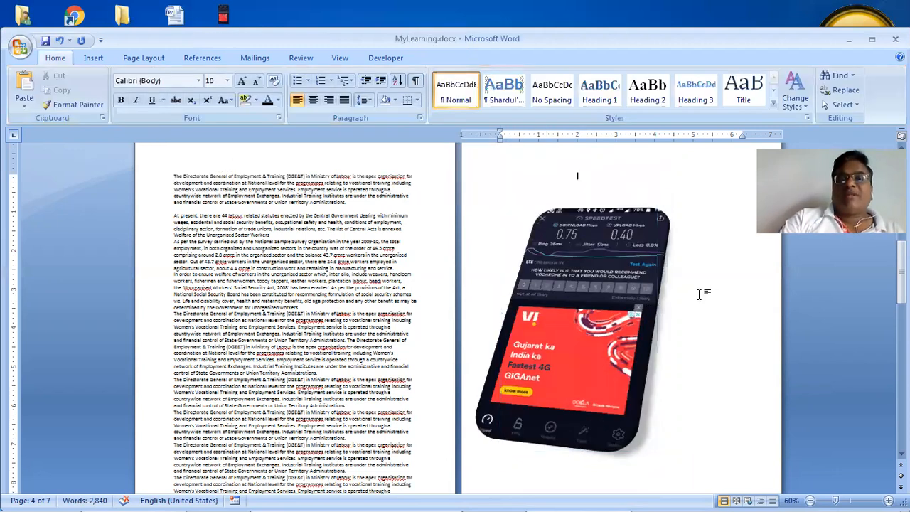
Try the round same-side corner, snip same-side corner, "no" symbol and right-pointing pentagon shapes on the picture
left_click(574, 282)
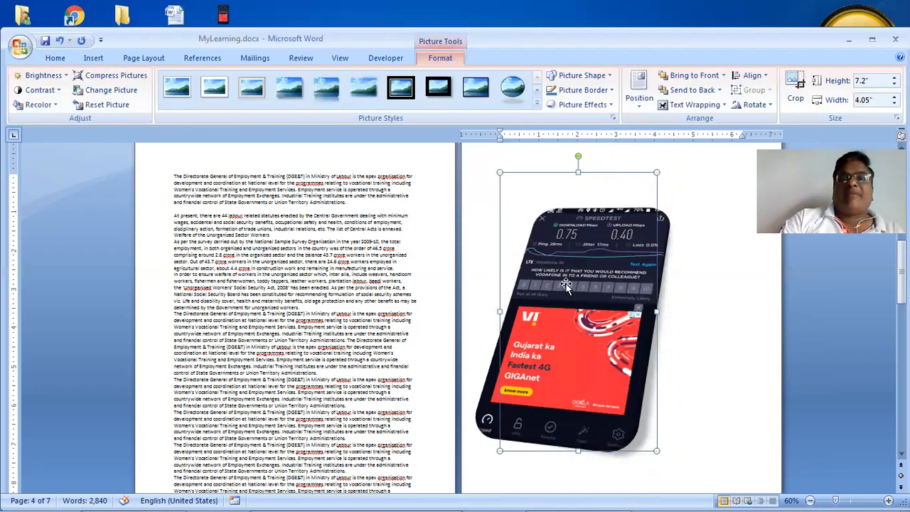
left_click(608, 75)
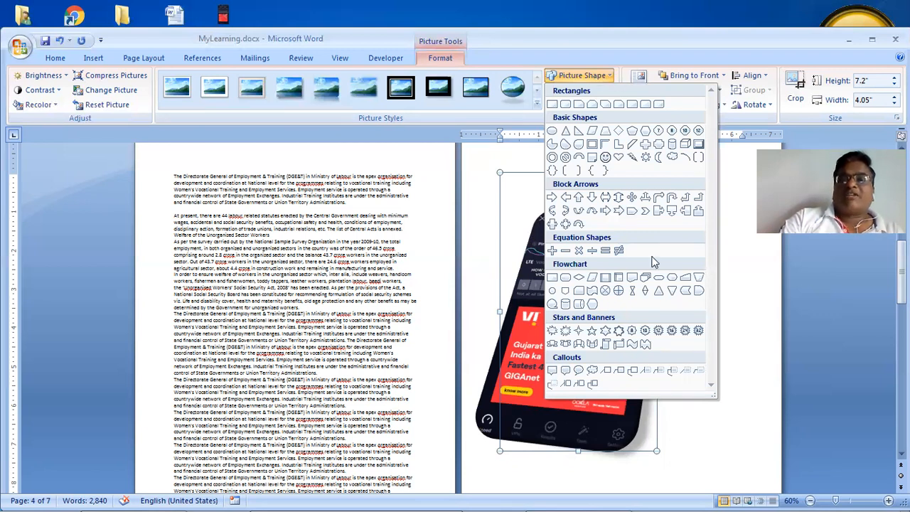
left_click(646, 104)
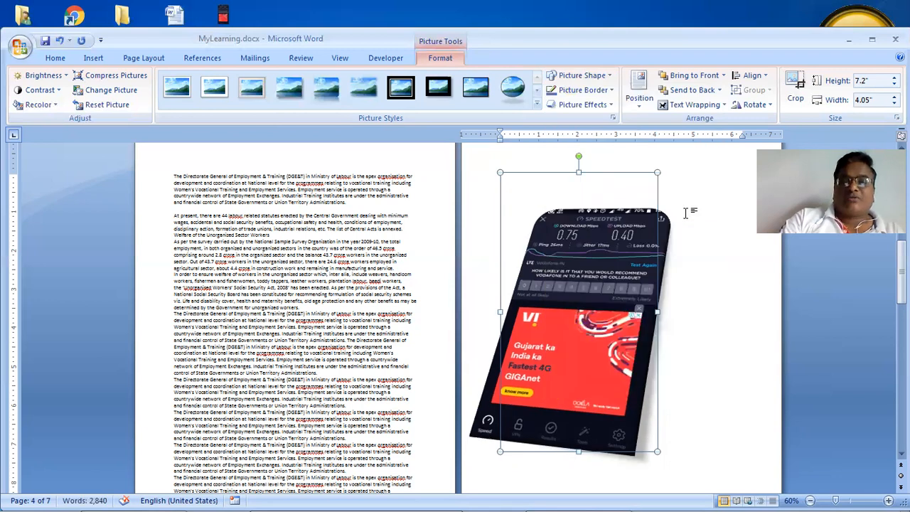
left_click(597, 80)
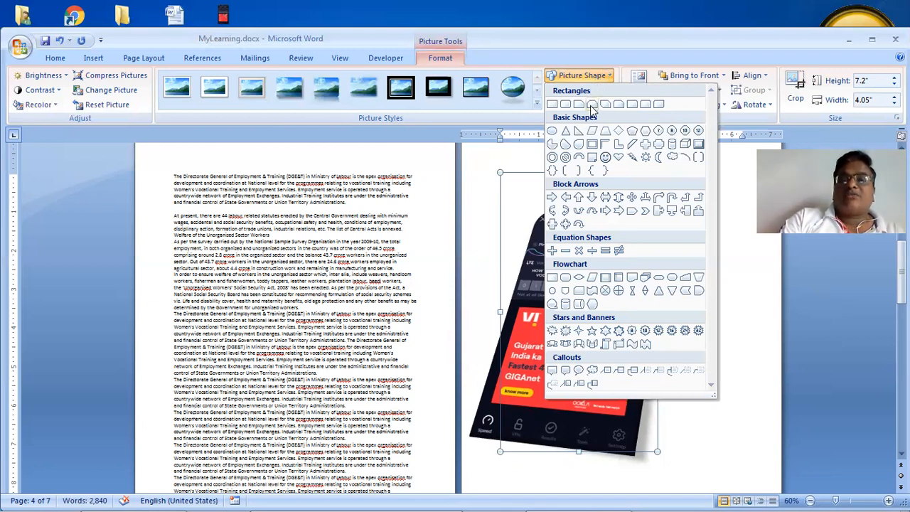
left_click(592, 105)
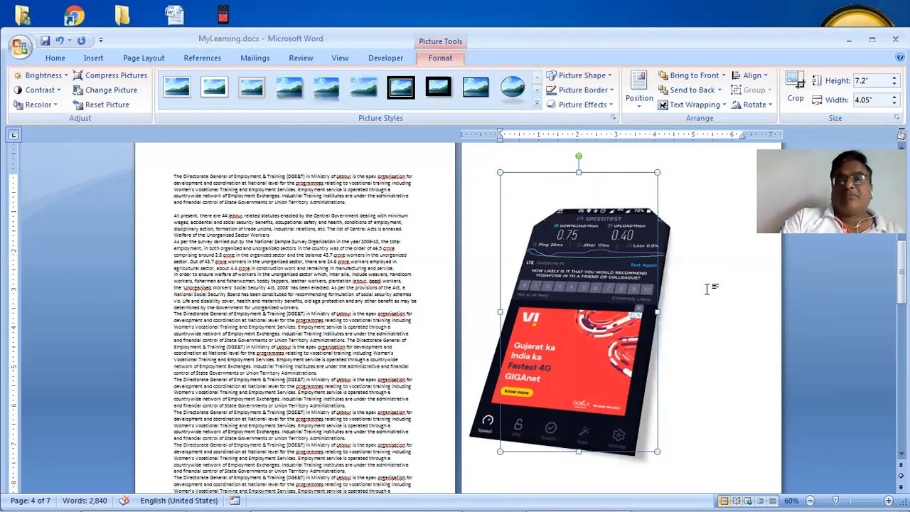
left_click(580, 76)
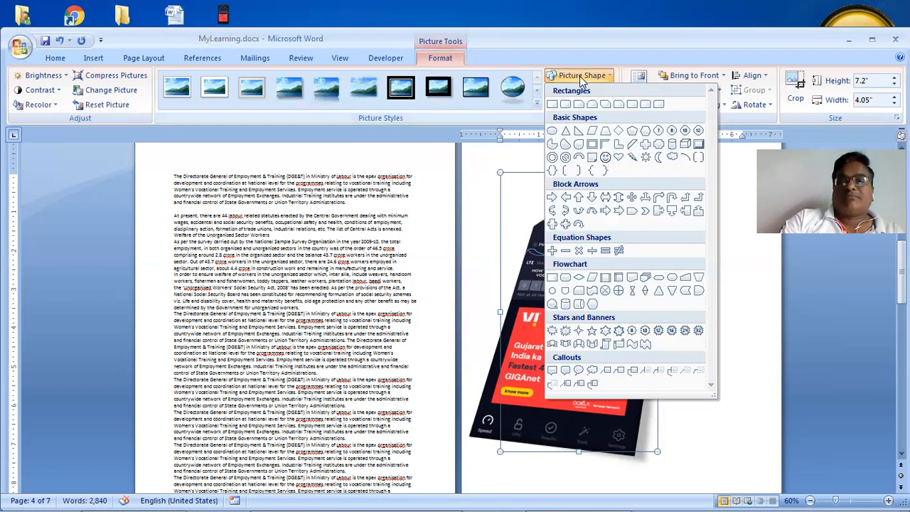
left_click(565, 157)
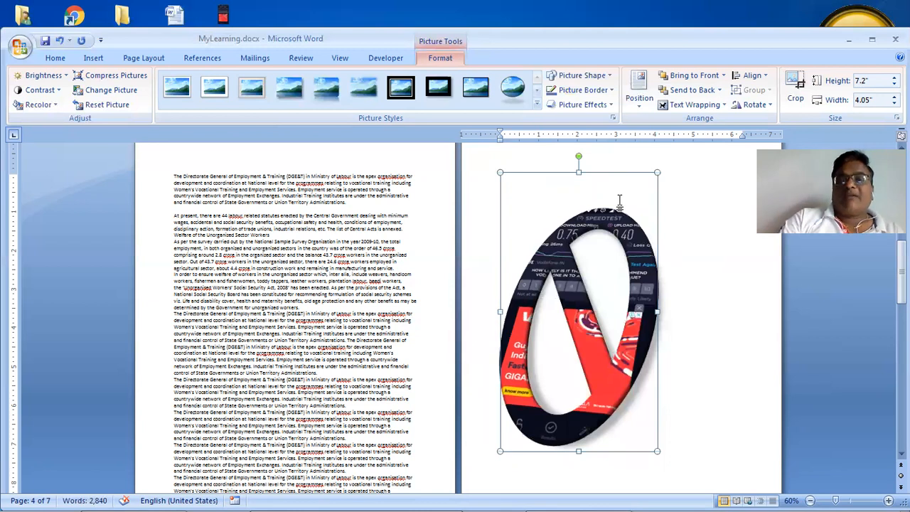
left_click(589, 77)
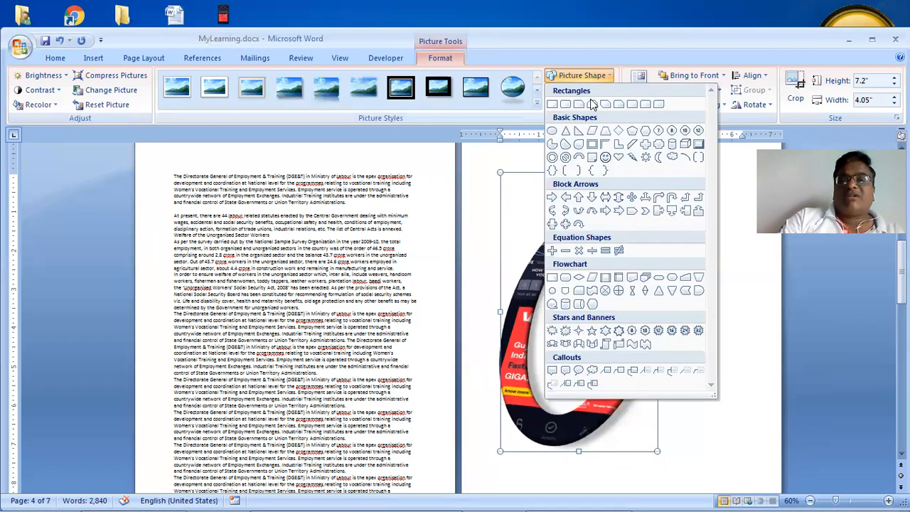
left_click(677, 277)
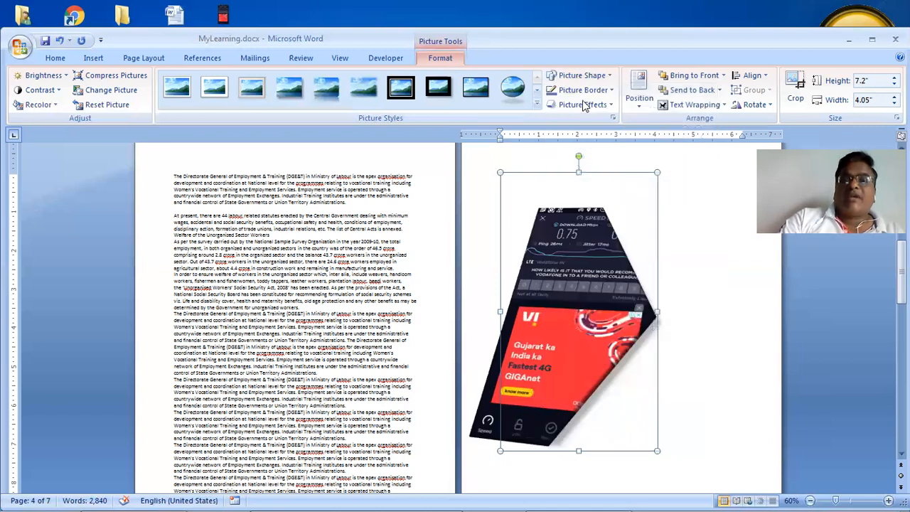
Change the picture's shape to a rectangle with rounded diagonal corners
left_click(582, 77)
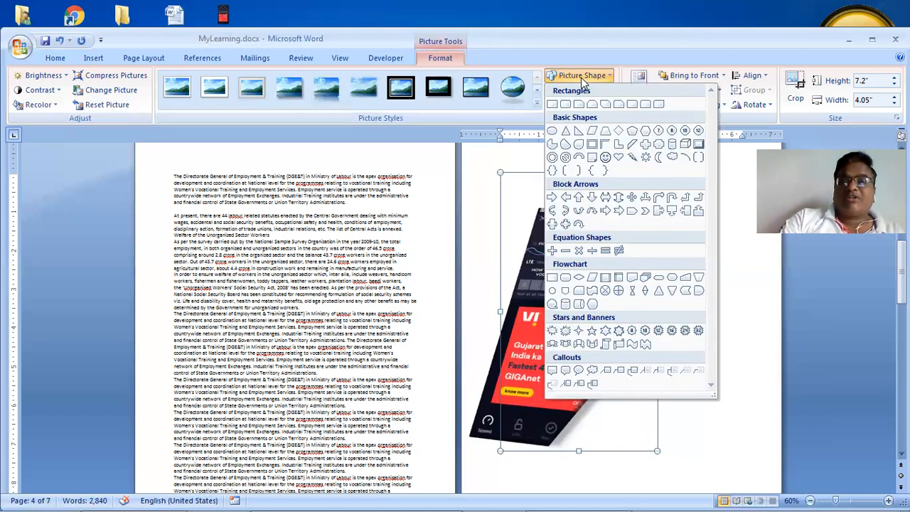
left_click(657, 105)
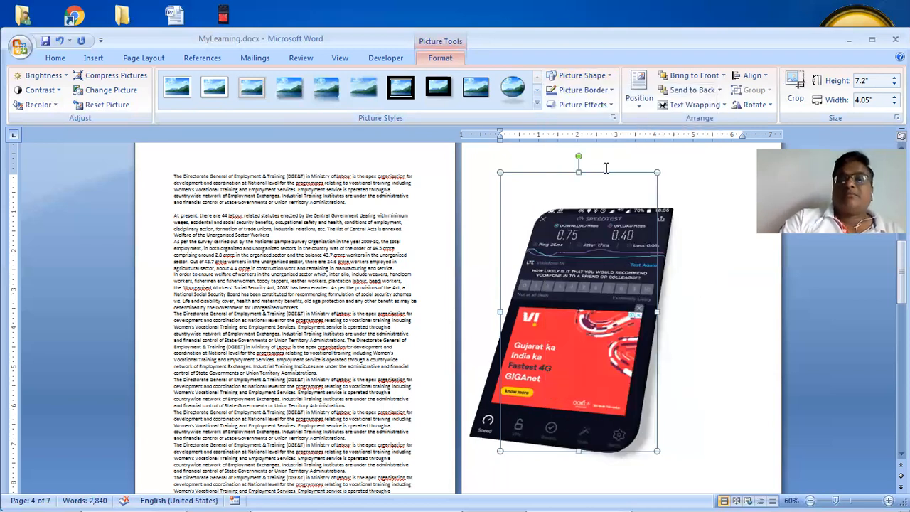
Give the picture a 3 pt border and color it standard yellow
left_click(592, 95)
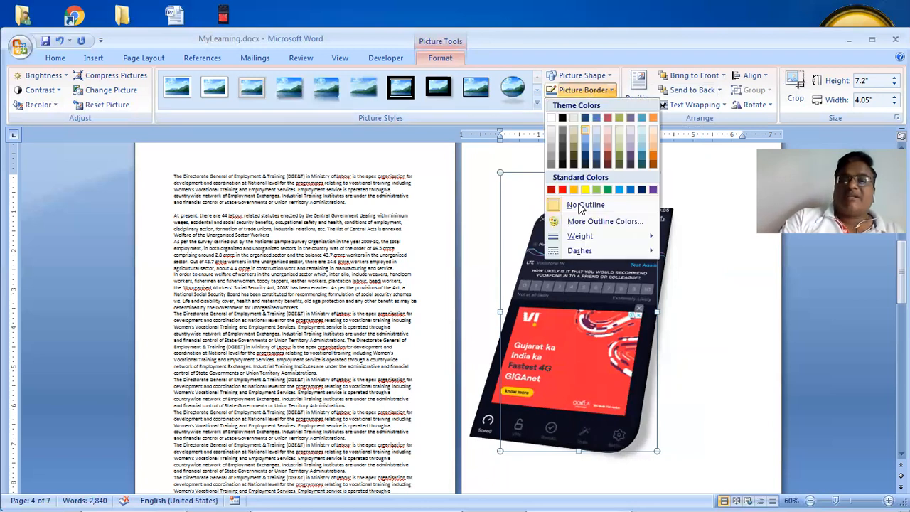
mouse_move(601, 236)
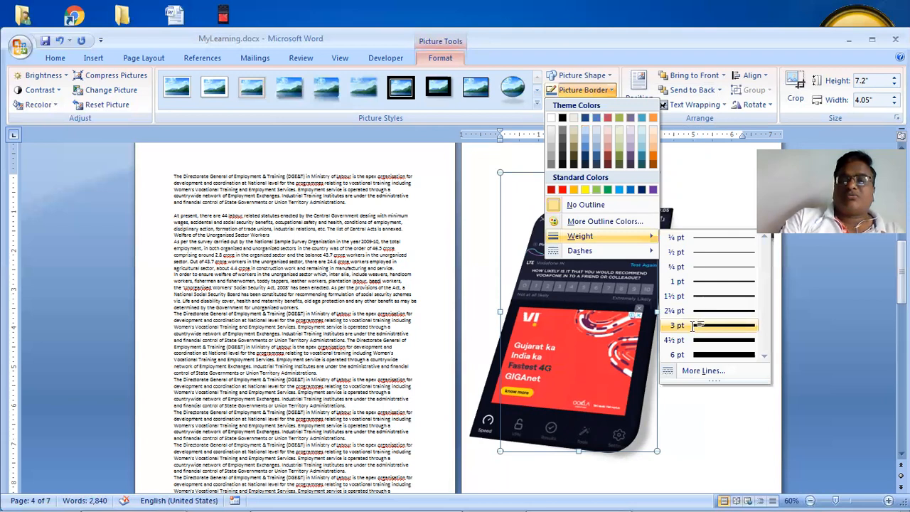
left_click(693, 325)
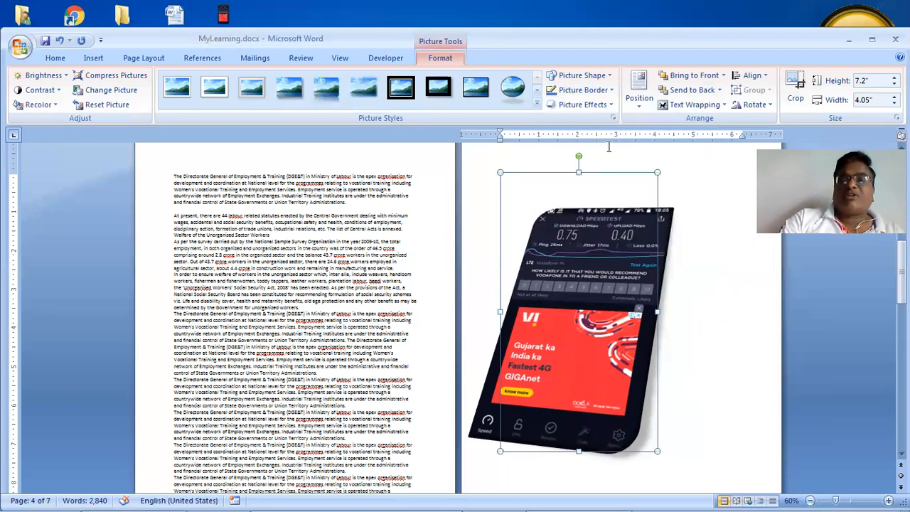
left_click(594, 91)
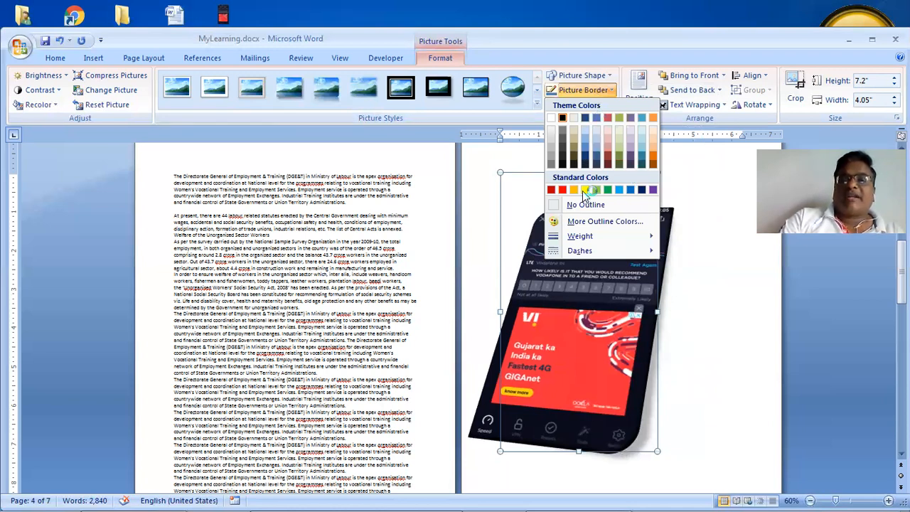
left_click(566, 206)
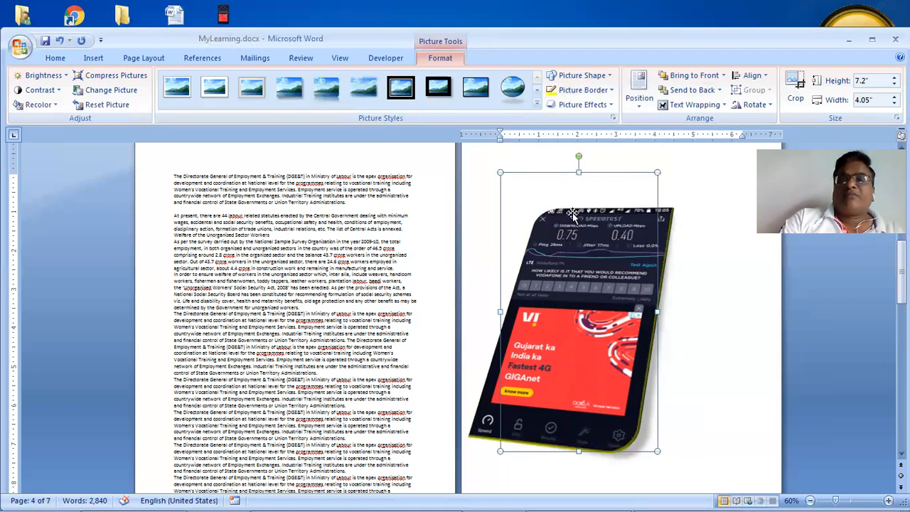
Thicken the picture's yellow border to 6 pt and deselect the picture
left_click(599, 91)
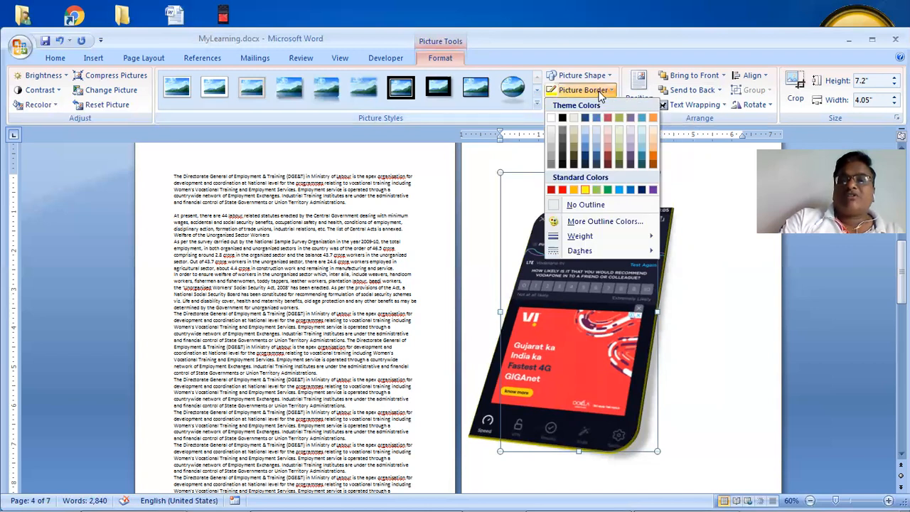
left_click(593, 236)
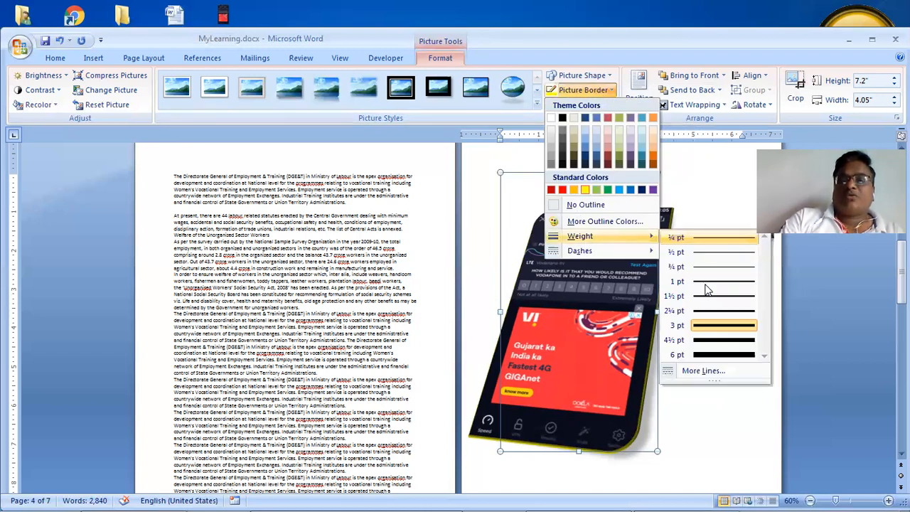
left_click(734, 353)
left_click(732, 348)
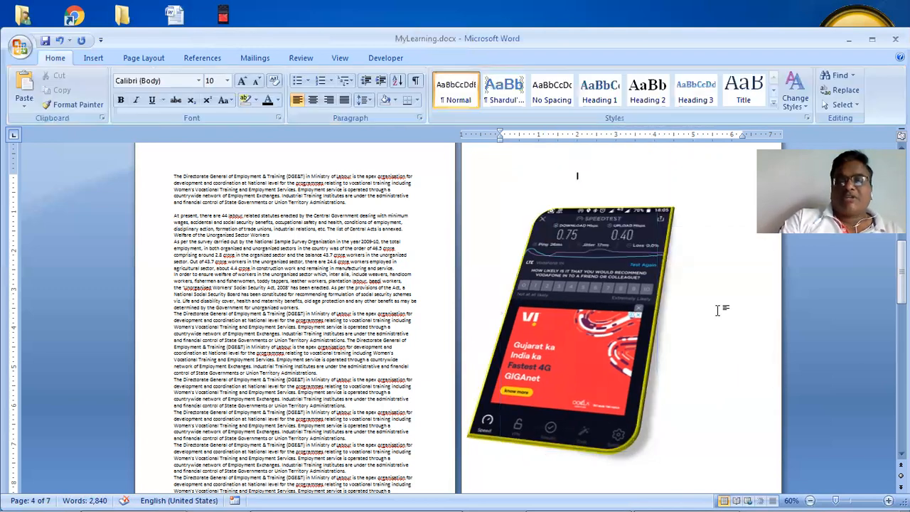
Select the picture, look over its position layouts, and shrink it proportionally to about 4.64" high and 2.61" wide
left_click(577, 291)
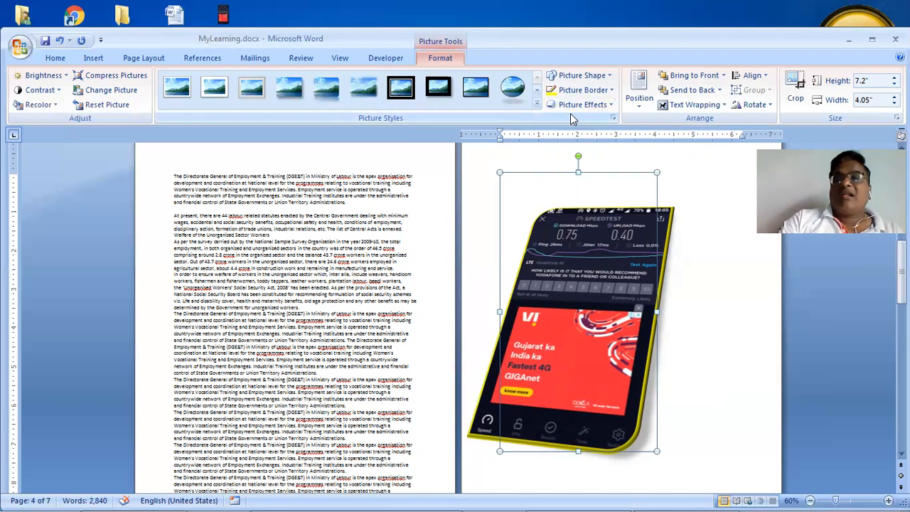
left_click(638, 111)
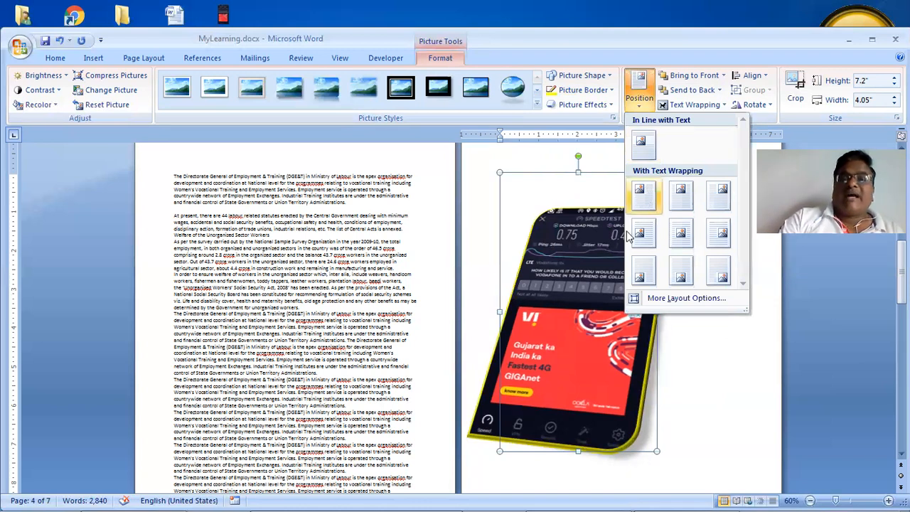
left_click(723, 332)
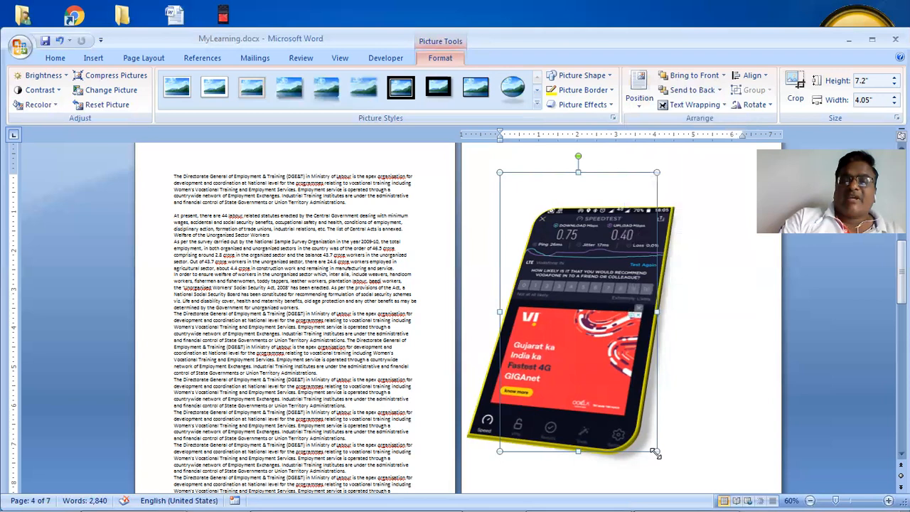
left_click_drag(655, 454, 599, 340)
Move the picture into the text on page 3 and position it top left with square text wrapping
left_click_drag(568, 273, 243, 269)
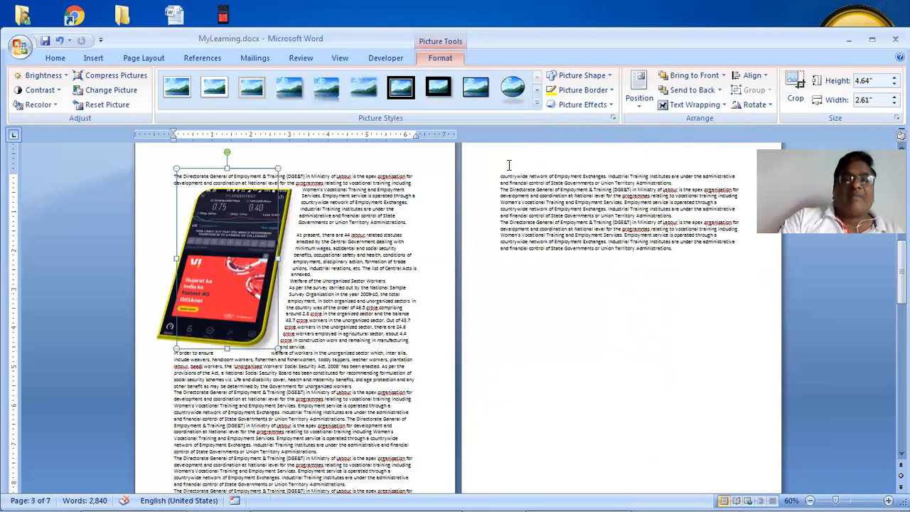
left_click(630, 108)
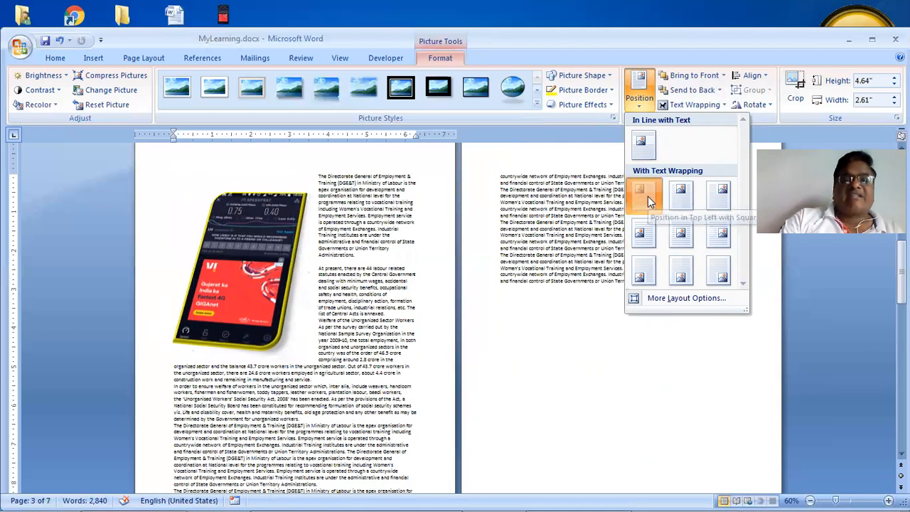
left_click(649, 196)
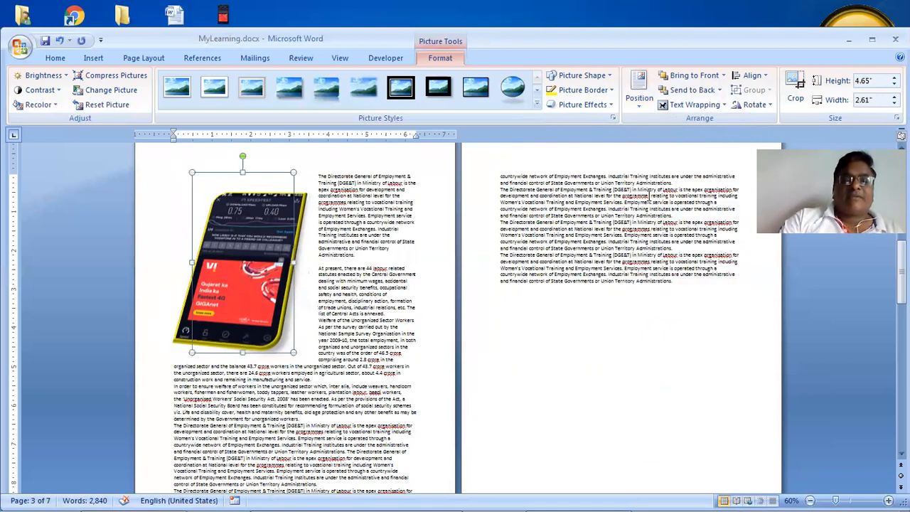
Position the picture top center and finally top right on page 3 with square text wrapping
left_click(639, 100)
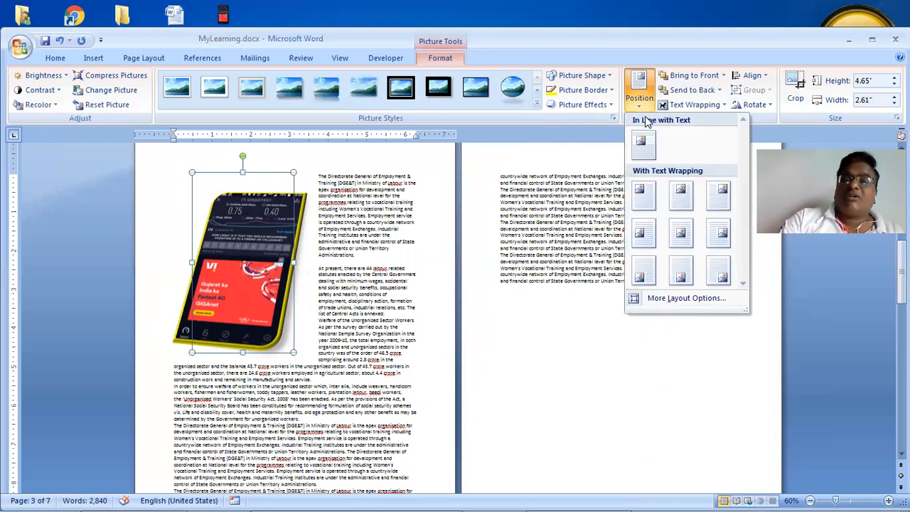
left_click(680, 189)
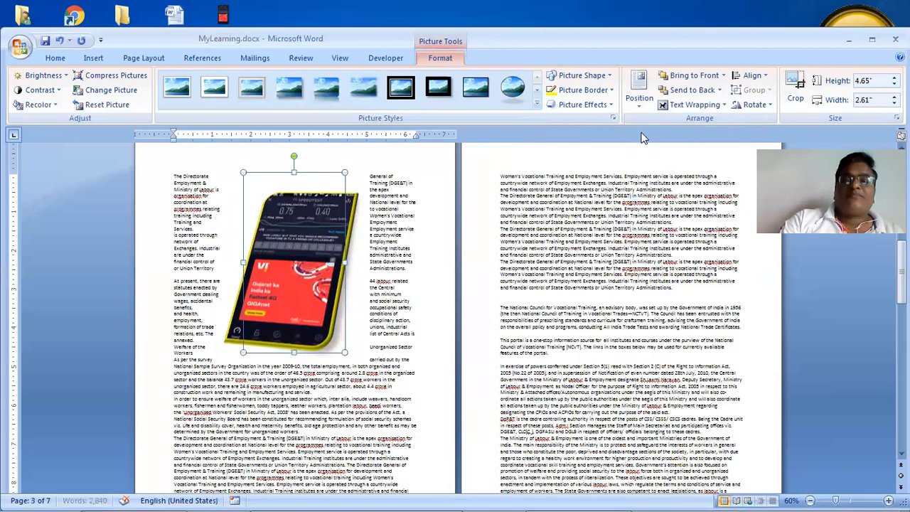
left_click(639, 99)
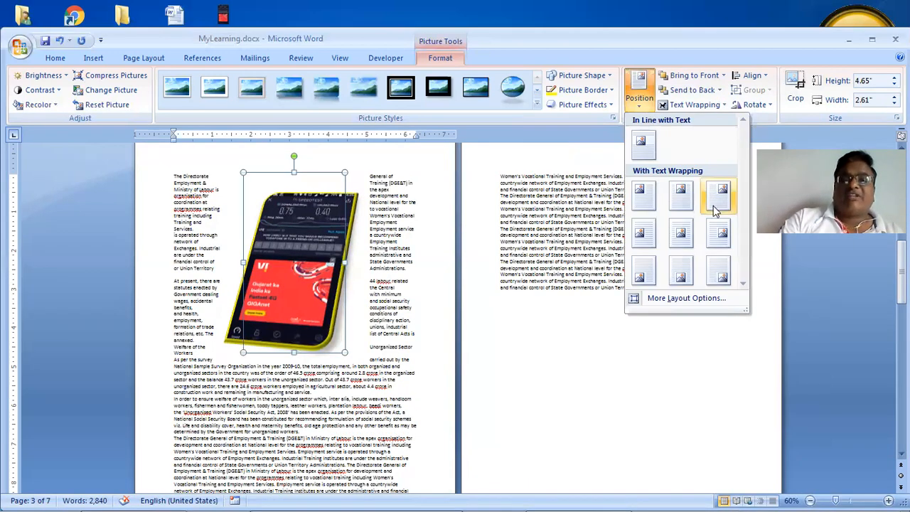
left_click(716, 192)
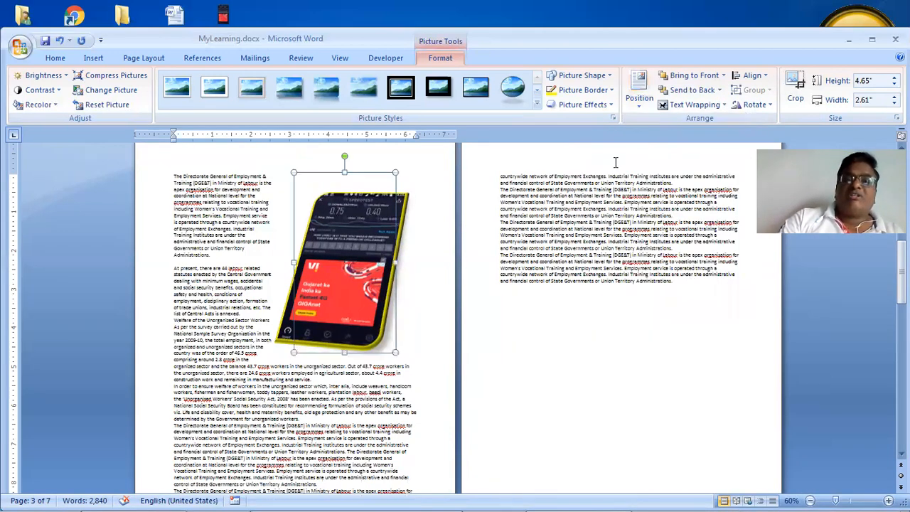
left_click(637, 108)
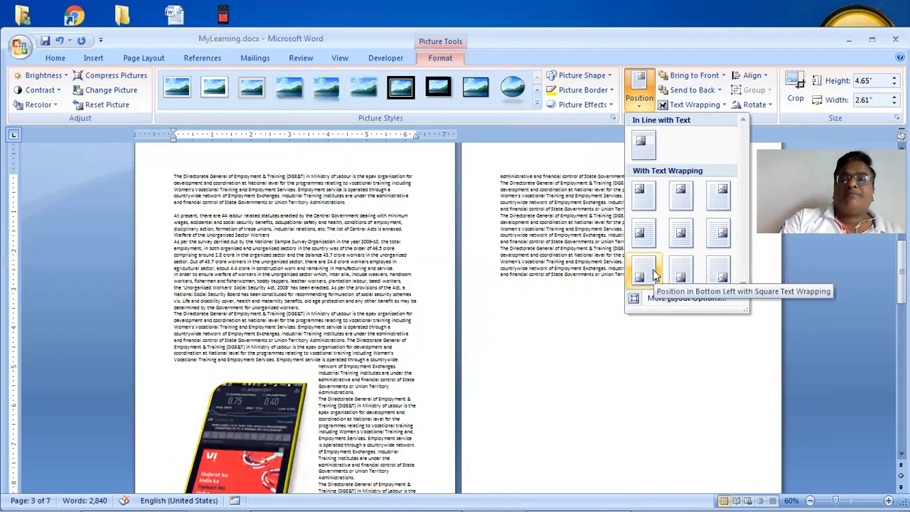
left_click(718, 195)
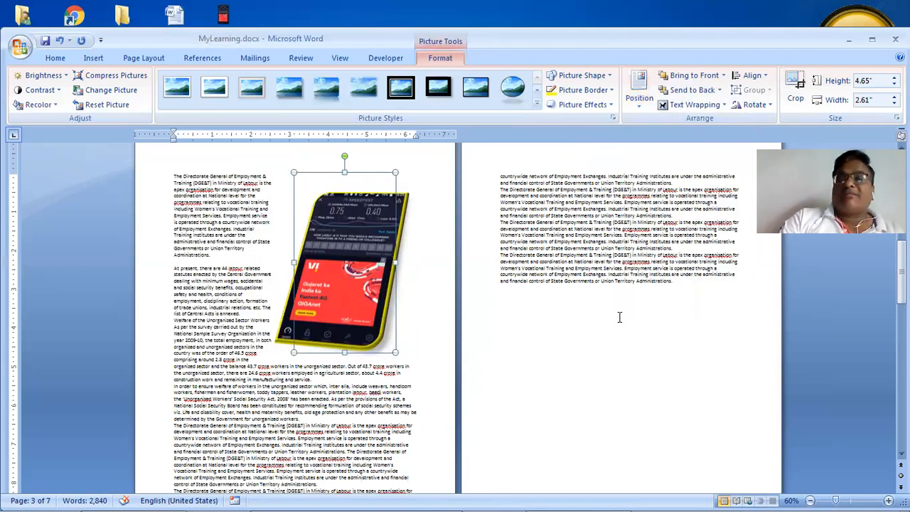
Rotate the picture right 90° and turn it back with a left 90° rotation
left_click(755, 105)
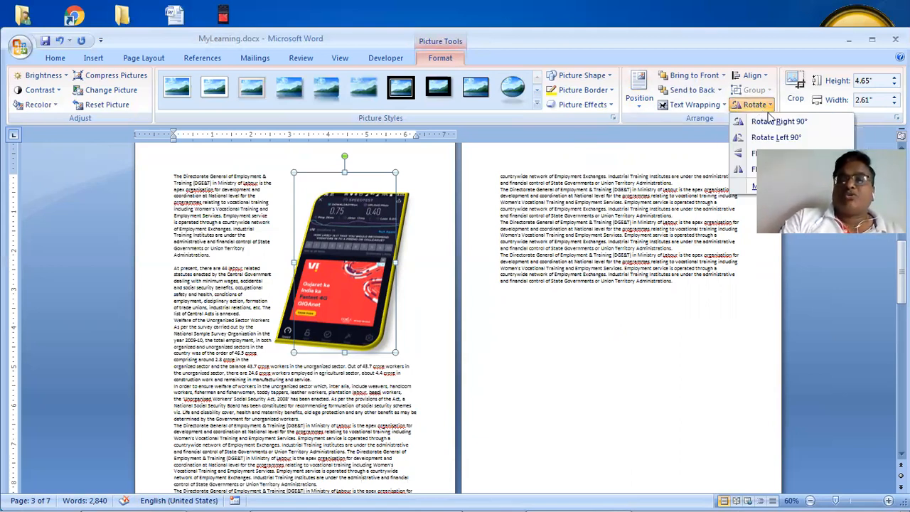
left_click(776, 122)
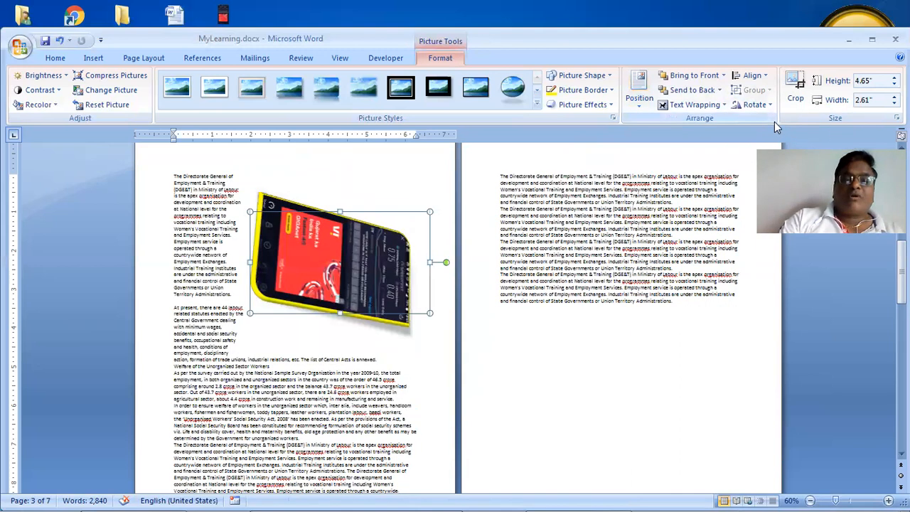
left_click(747, 107)
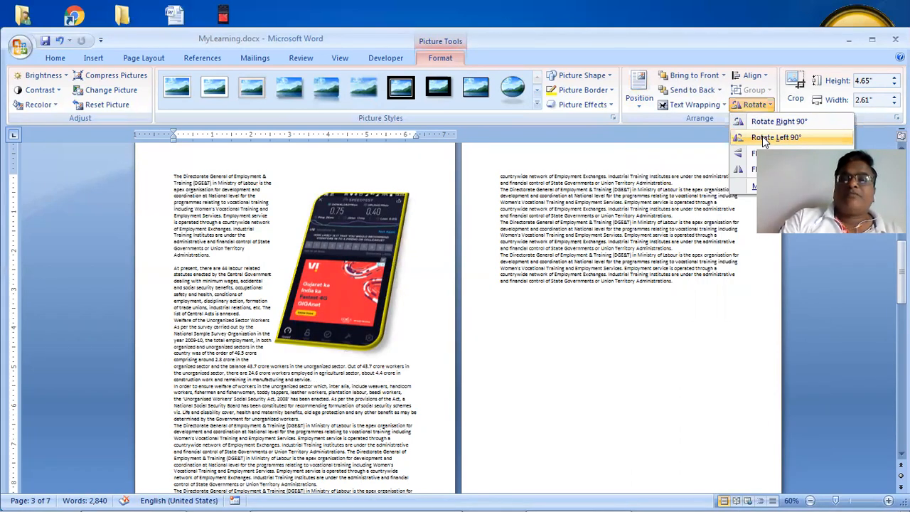
left_click(751, 106)
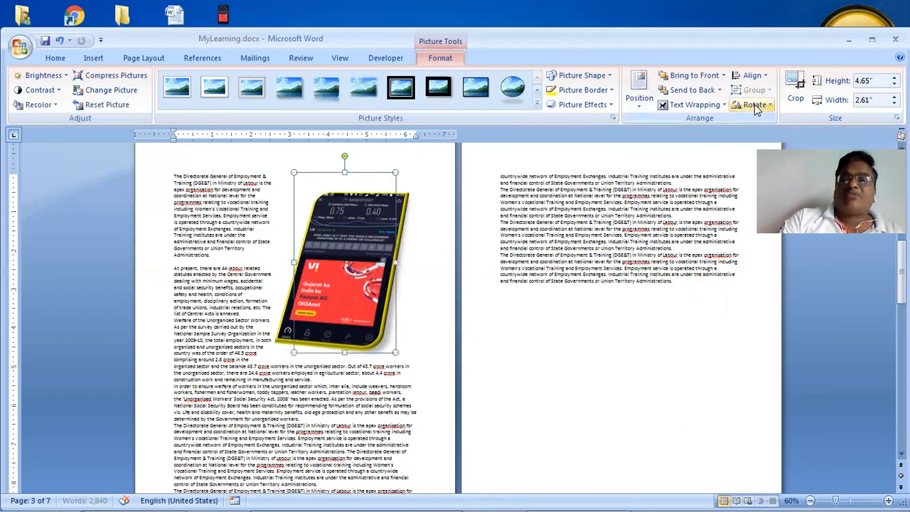
Rotate the picture left 90° twice so that it is upside down
left_click(754, 105)
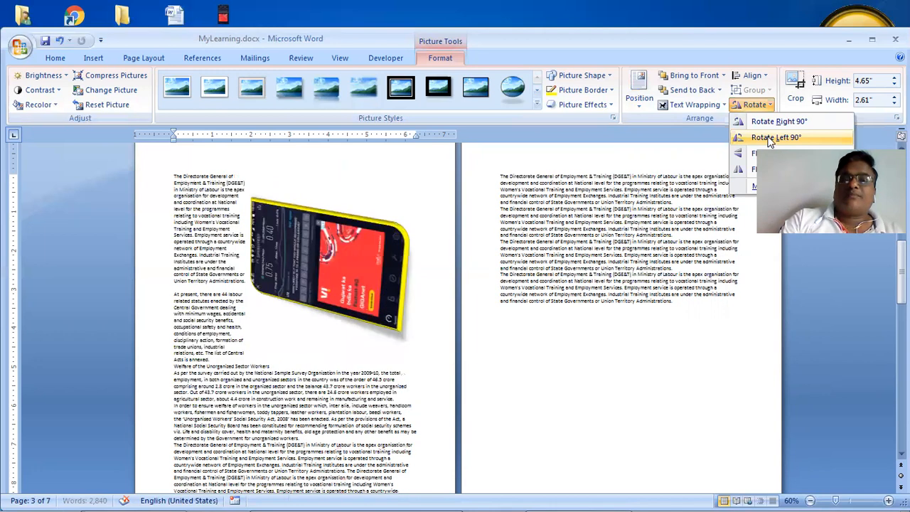
left_click(769, 139)
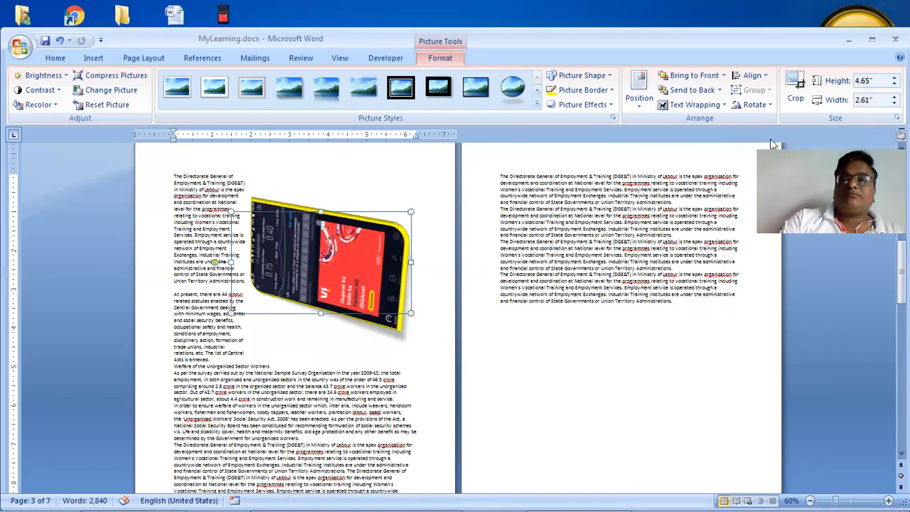
left_click(771, 140)
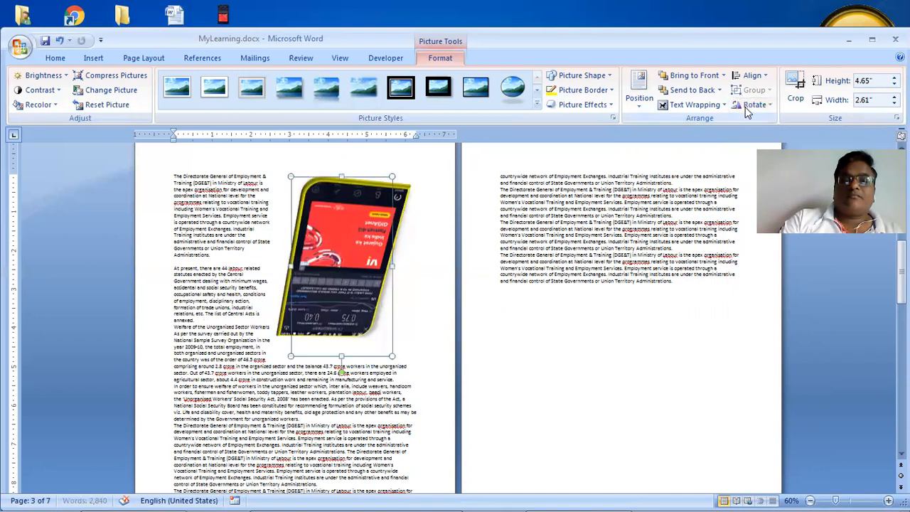
Rotate the upside-down picture by 90° twice more to bring it back upright
left_click(750, 105)
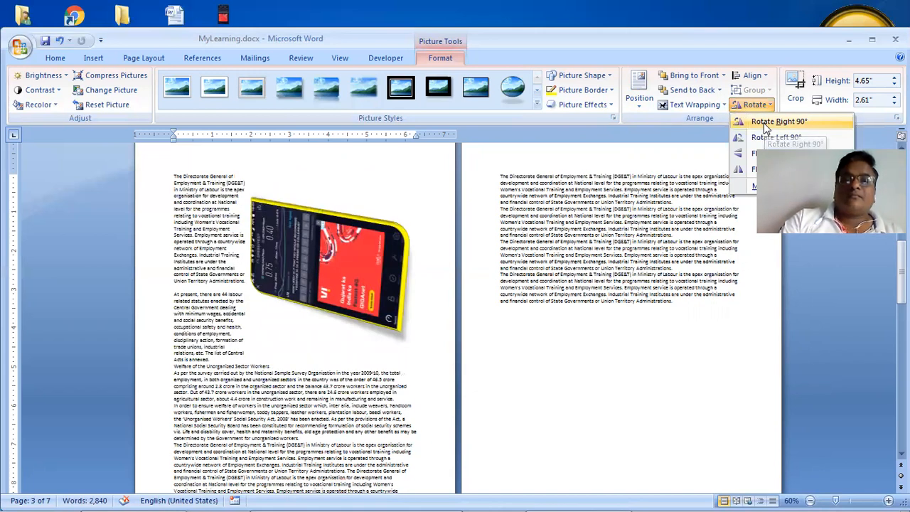
left_click(767, 122)
left_click(752, 107)
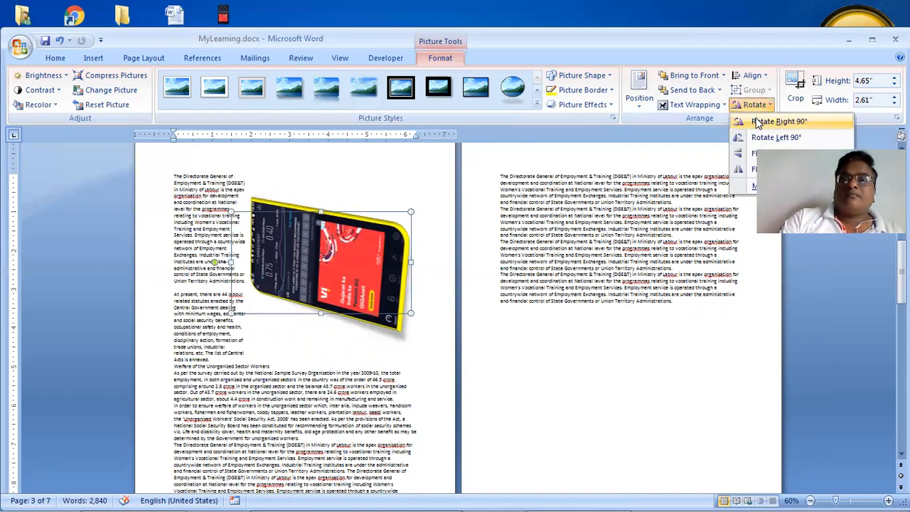
left_click(775, 136)
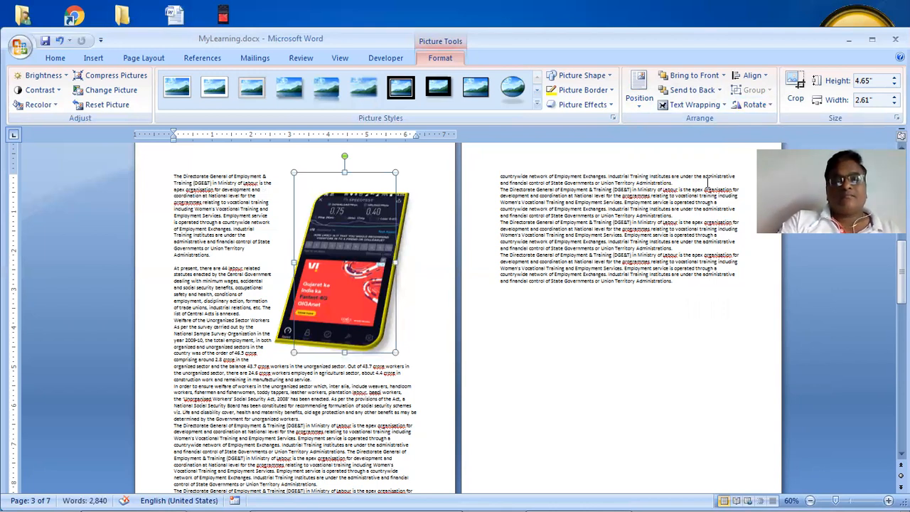
Flip the picture vertically and also horizontally
left_click(640, 309)
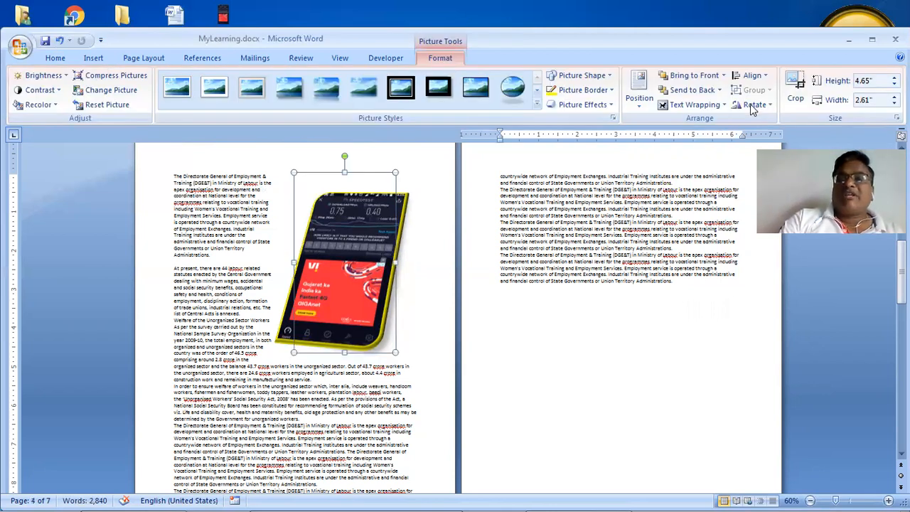
left_click(755, 104)
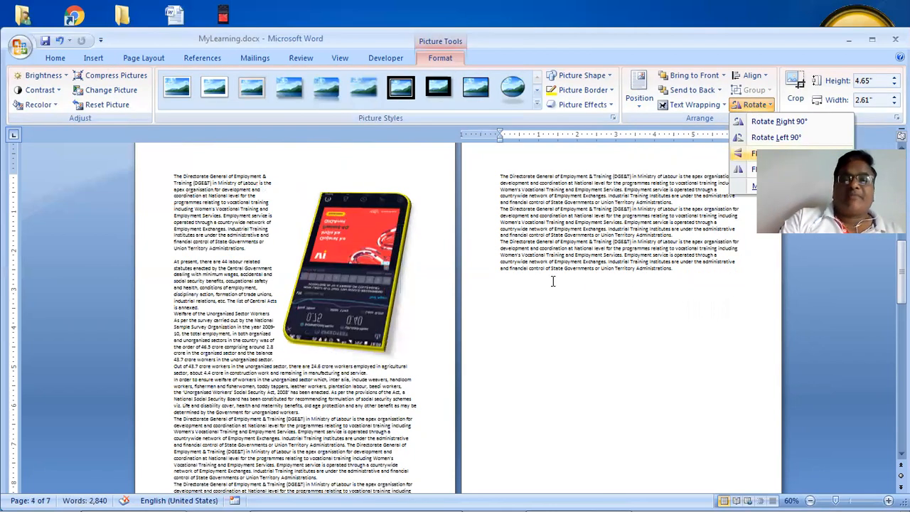
left_click(739, 107)
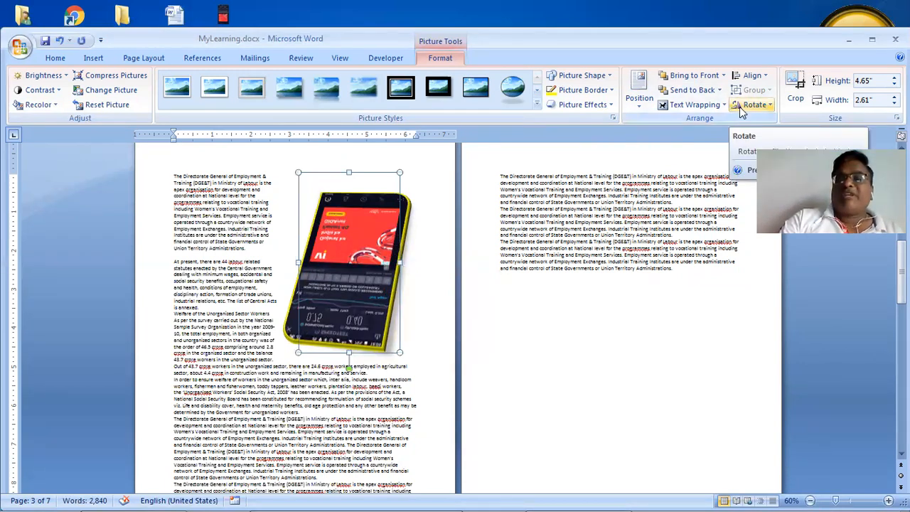
left_click(739, 107)
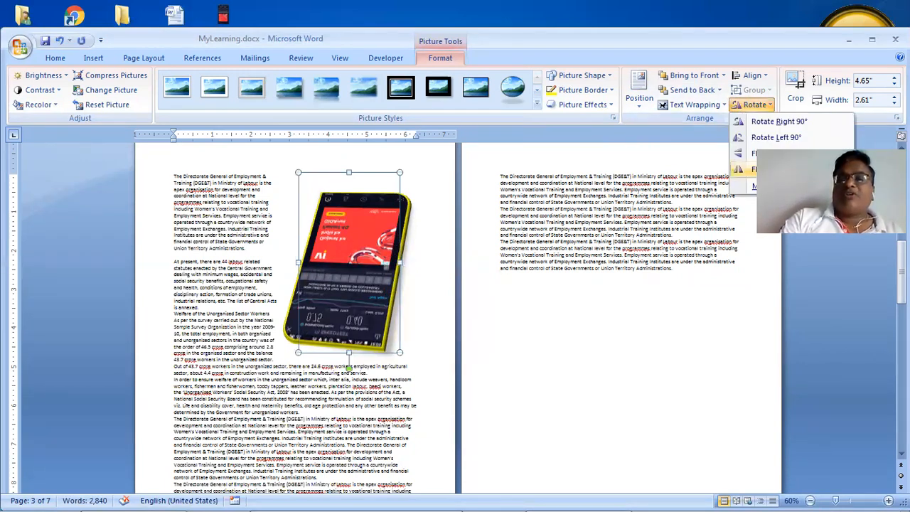
left_click(638, 284)
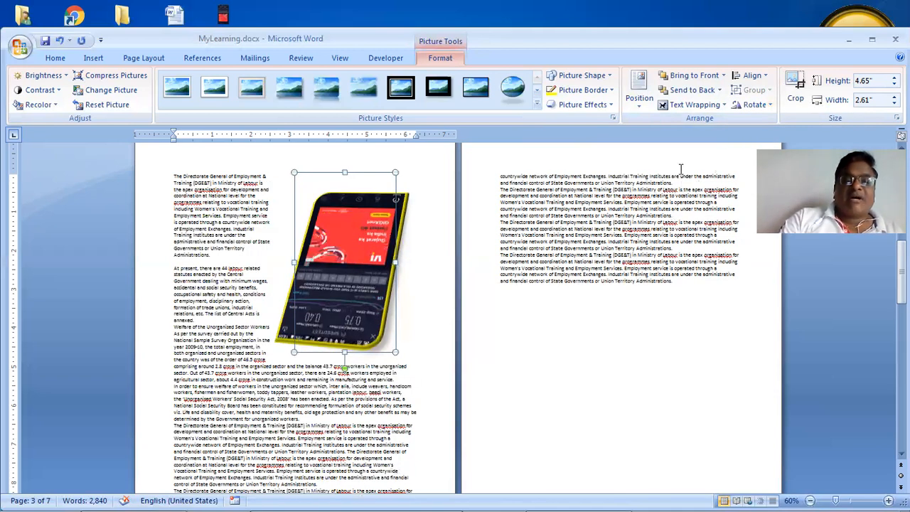
Repeat the vertical and horizontal flips to restore the picture's original orientation
left_click(743, 107)
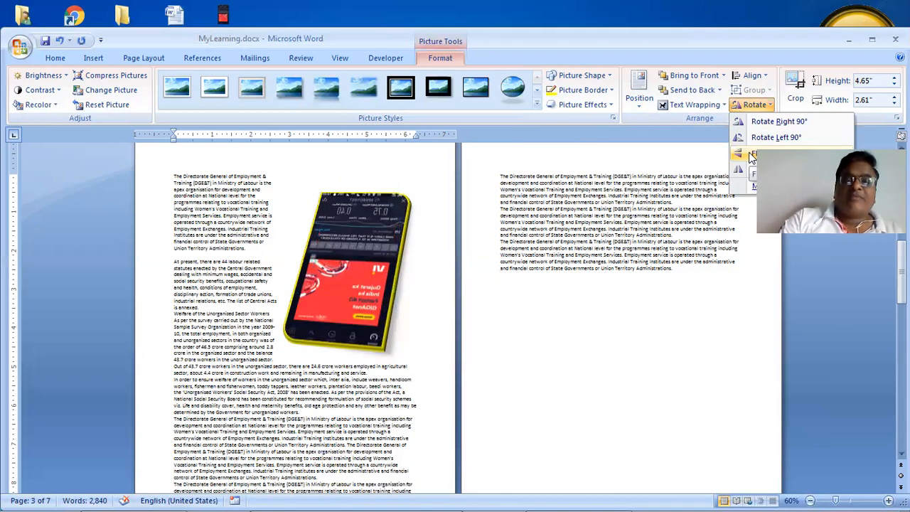
left_click(751, 156)
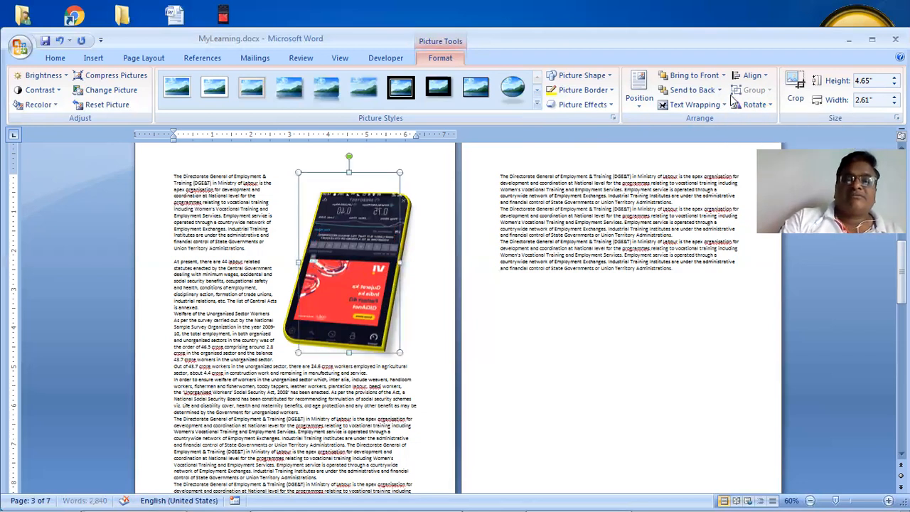
left_click(742, 107)
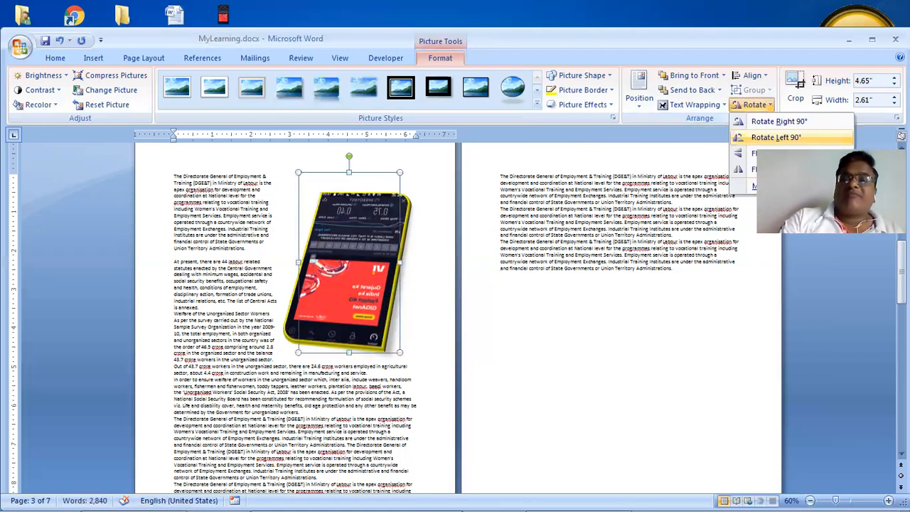
left_click(776, 169)
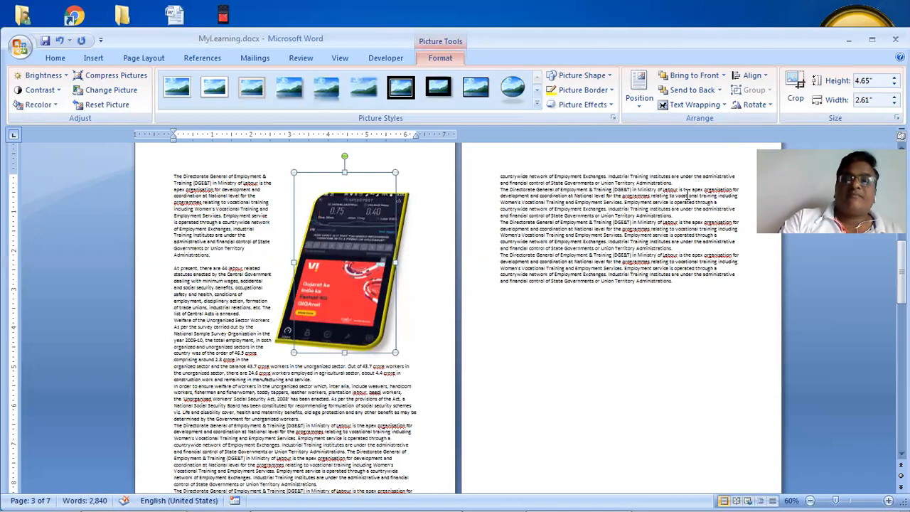
Set the picture's rotation to 15° in the Size options
left_click(746, 104)
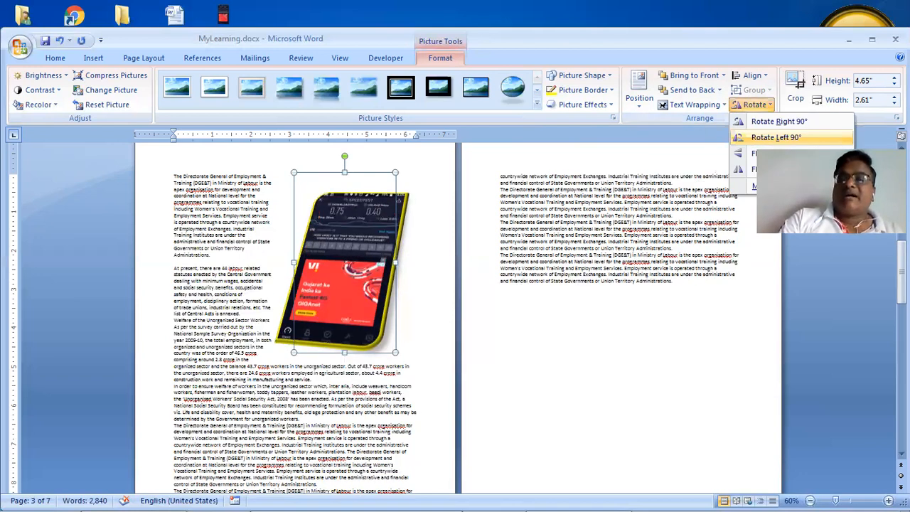
left_click(752, 189)
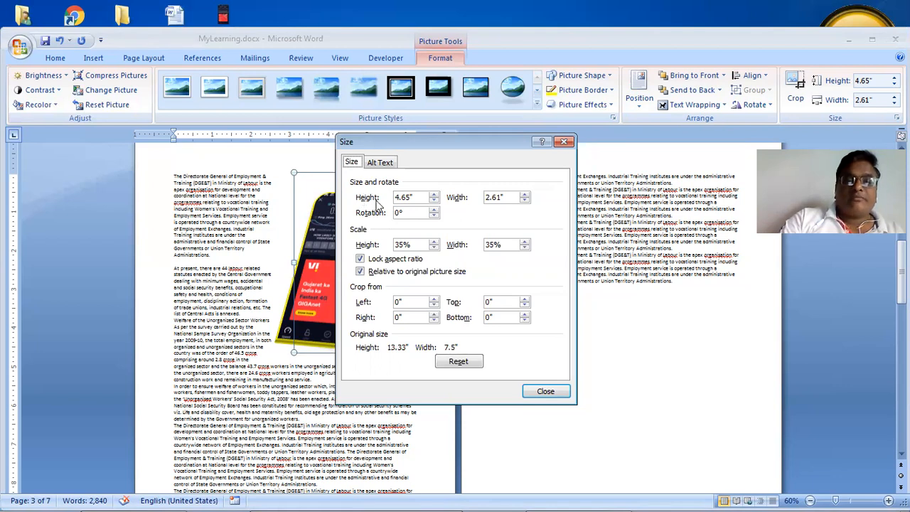
left_click(433, 210)
left_click(433, 210)
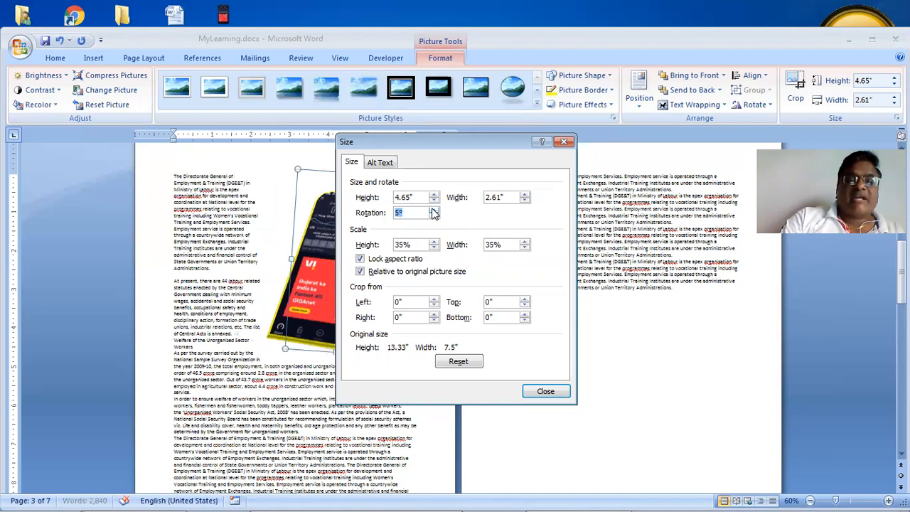
left_click(433, 210)
left_click(433, 213)
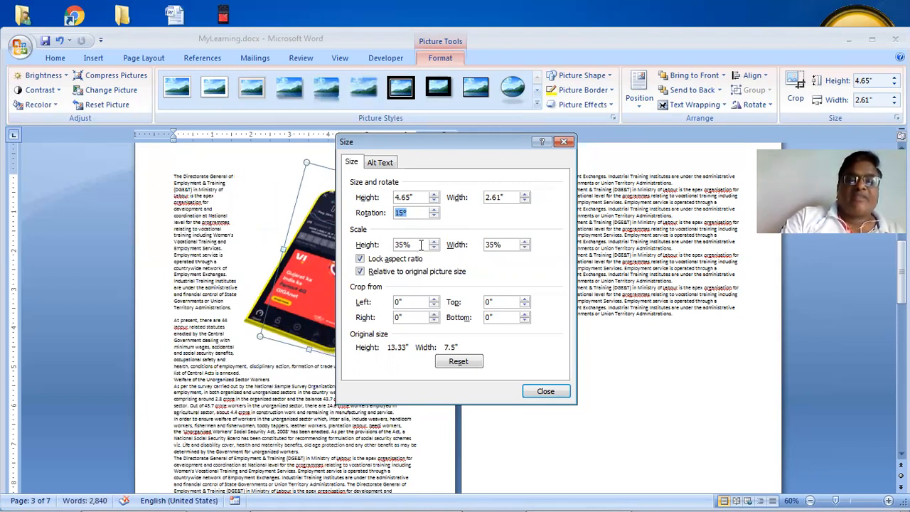
Scale the picture's height to 100% of its original size, apply it and look over the enlarged picture
left_click_drag(420, 244, 360, 243)
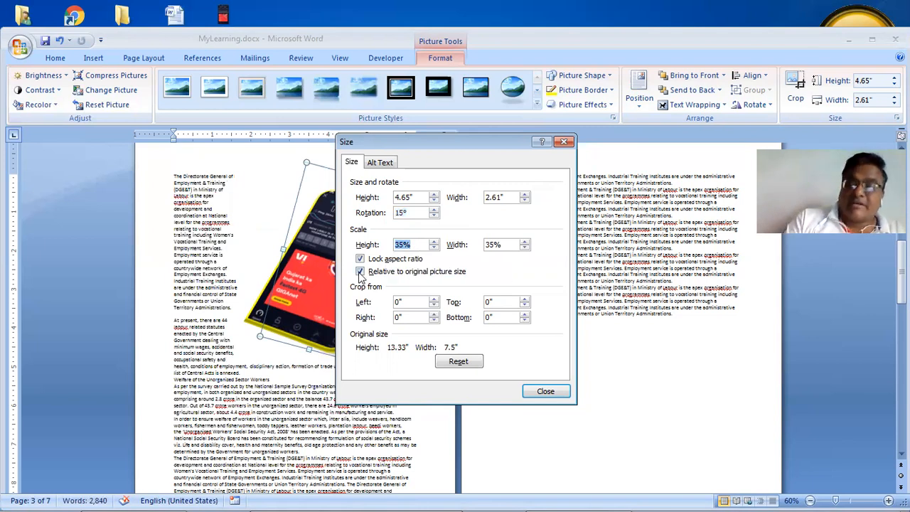
type("100")
key("Return")
left_click_drag(207, 334, 553, 274)
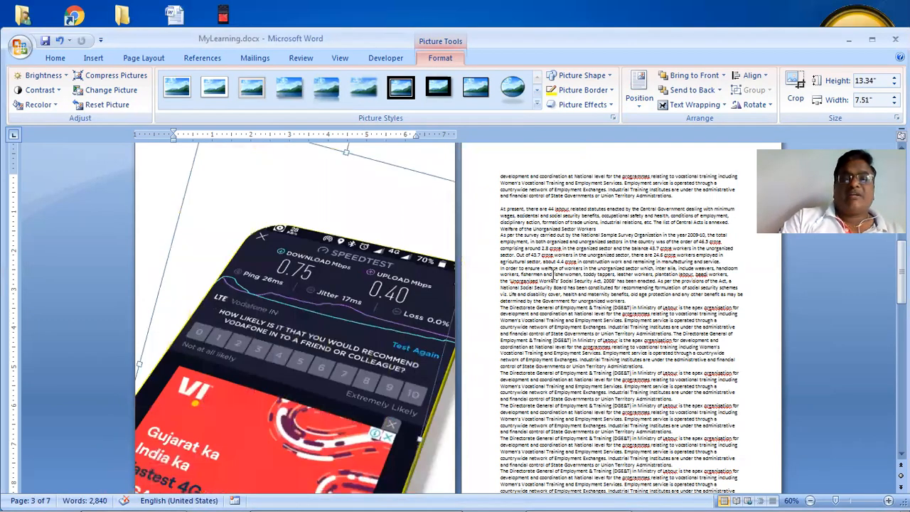
scroll(553, 275, "down", 3)
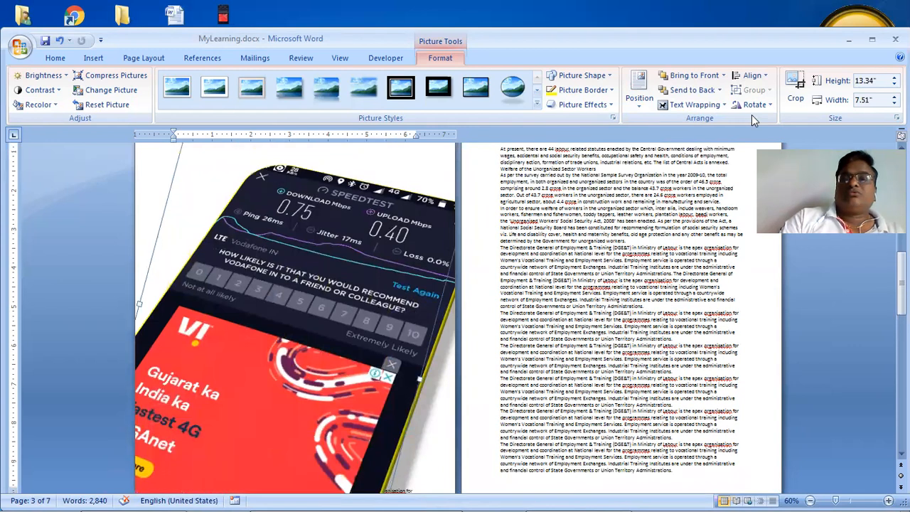
Reopen the picture's Size options and scale its height to 50% of the original size
left_click(752, 108)
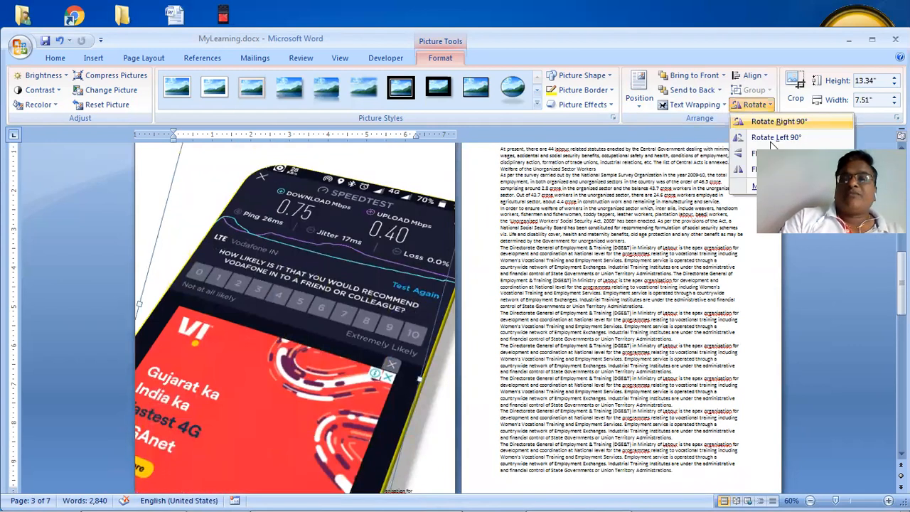
left_click(755, 186)
double_click(424, 245)
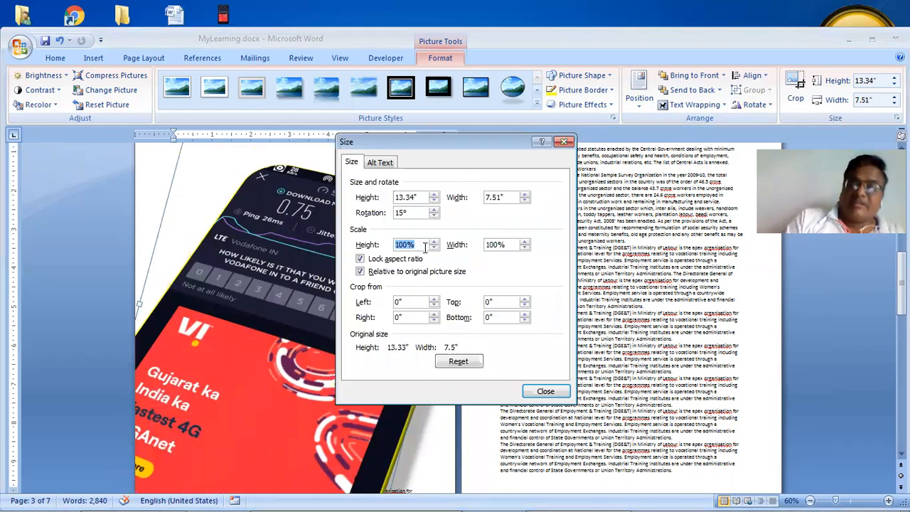
type("50")
key("Return")
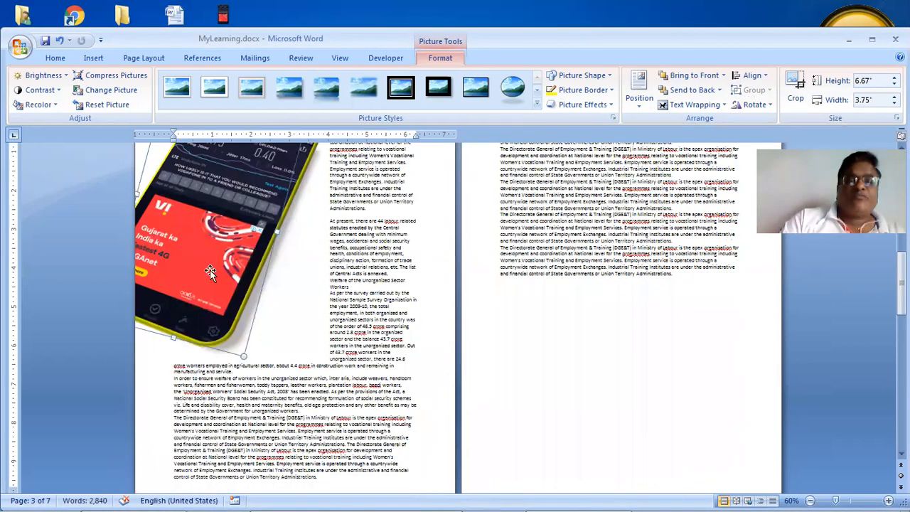
Move the rotated picture toward the upper middle of page 3 and review its size, rotation and scale options
left_click_drag(289, 280, 346, 302)
scroll(347, 303, "up", 1)
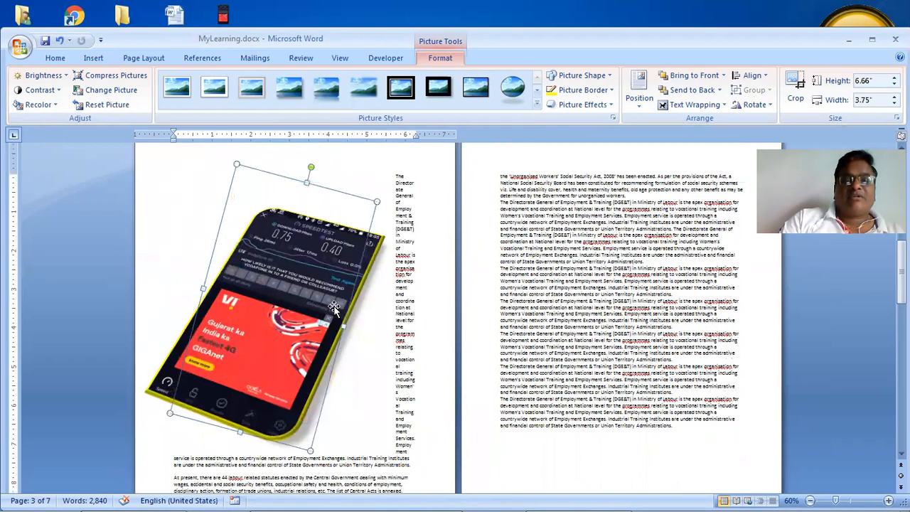
left_click(754, 105)
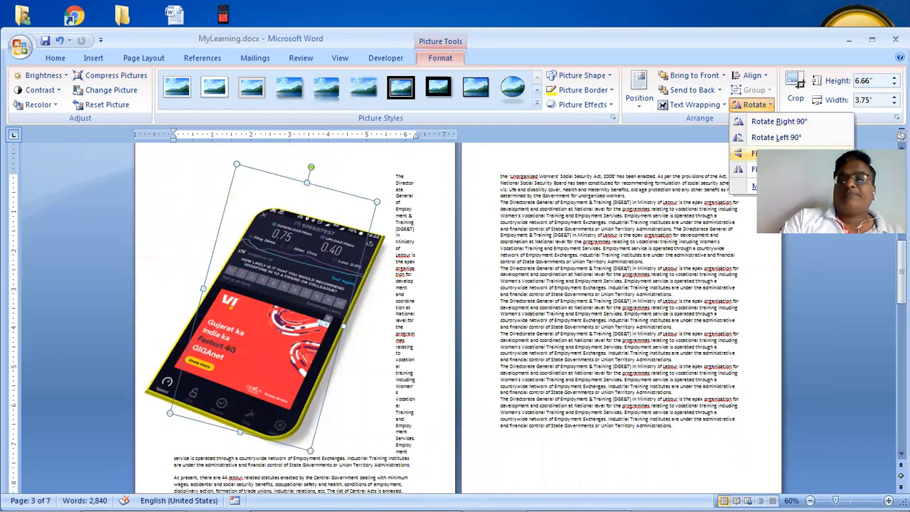
left_click(769, 154)
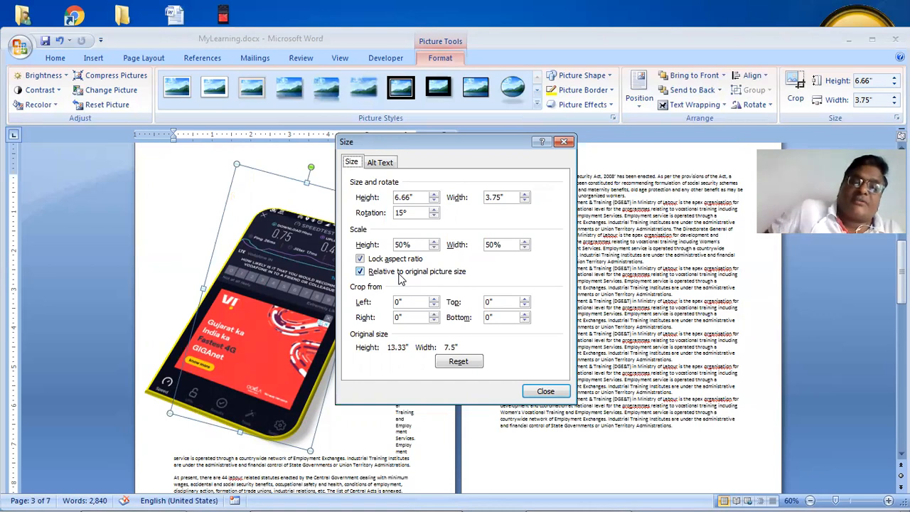
left_click(538, 391)
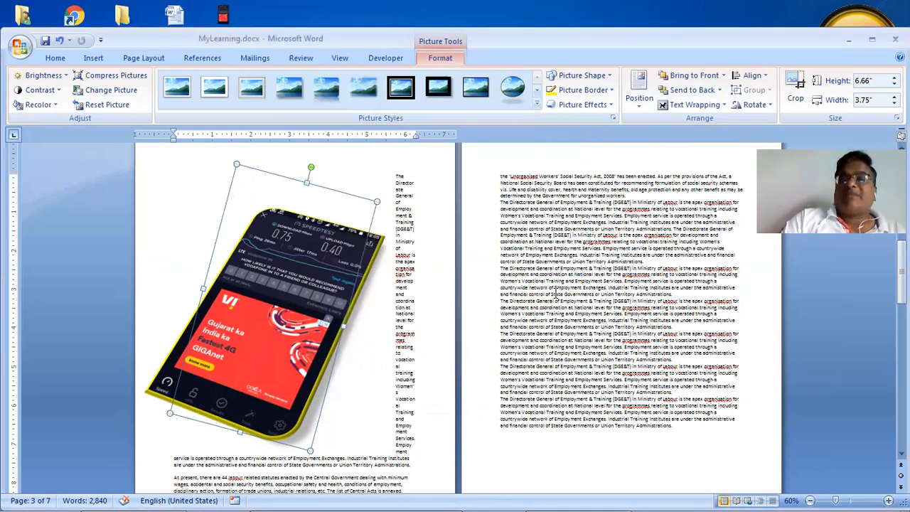
Crop away the lower half of the picture on page 3, leaving a height of about 3.16"
left_click(794, 85)
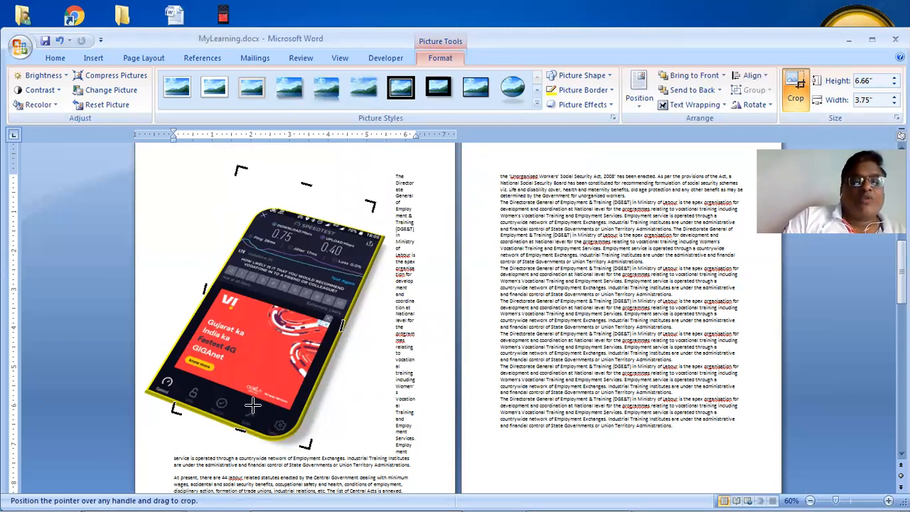
left_click_drag(262, 384, 288, 306)
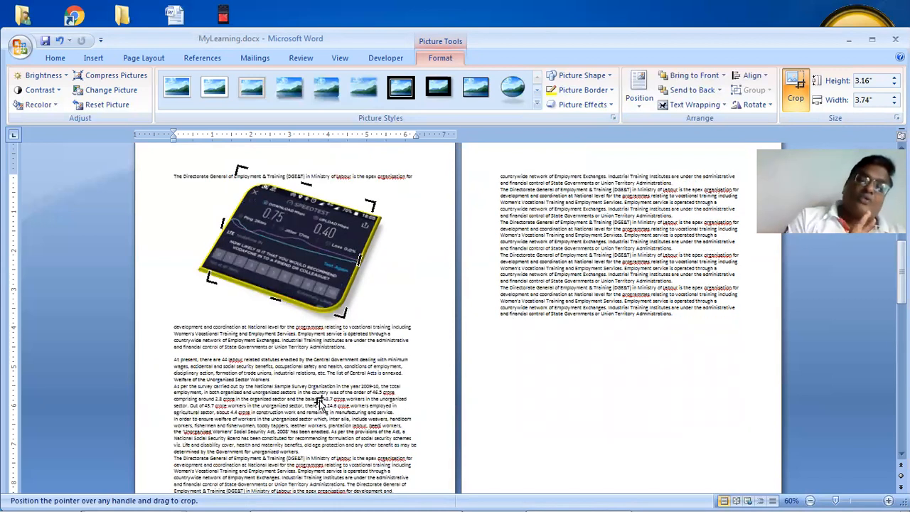
left_click(618, 334)
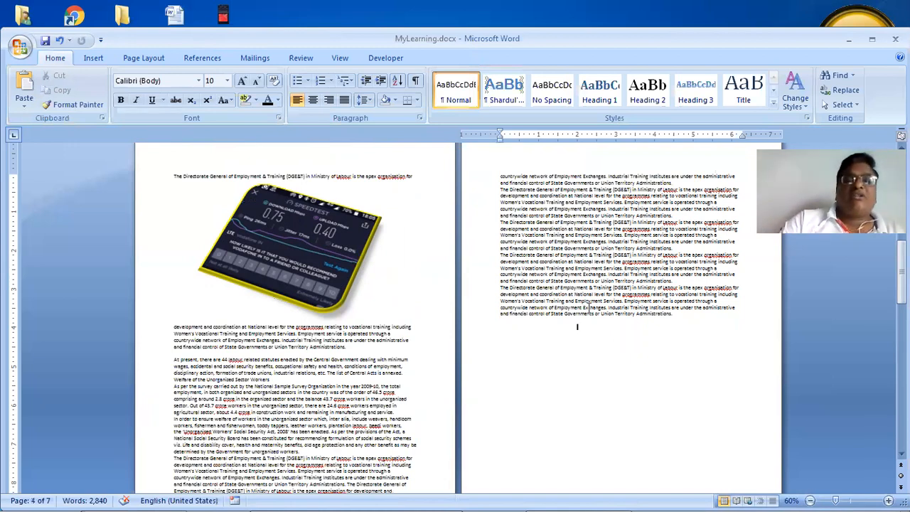
Reposition the cropped picture within the page 3 text, ending centred slightly below the first lines of the opening paragraph
left_click(321, 231)
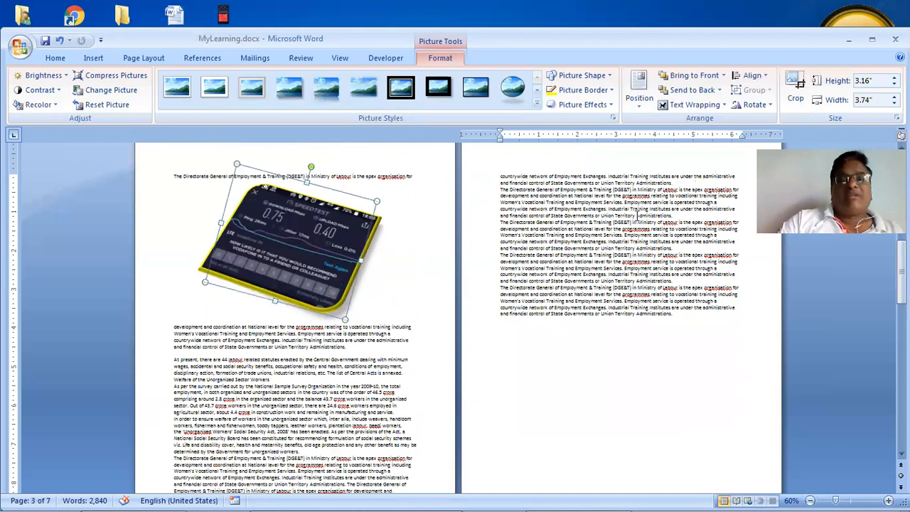
left_click_drag(331, 236, 284, 256)
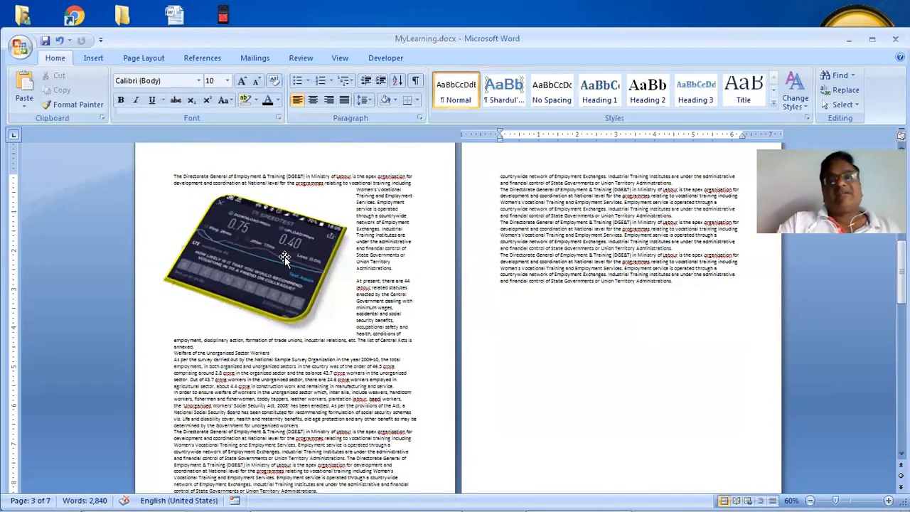
left_click(284, 254)
left_click_drag(285, 246, 320, 258)
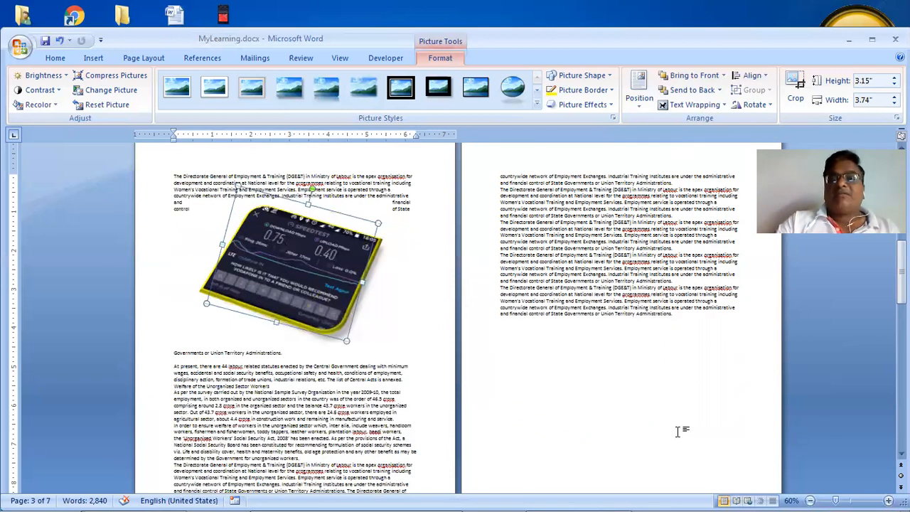
Delete the cropped picture from page 3
left_click(678, 431)
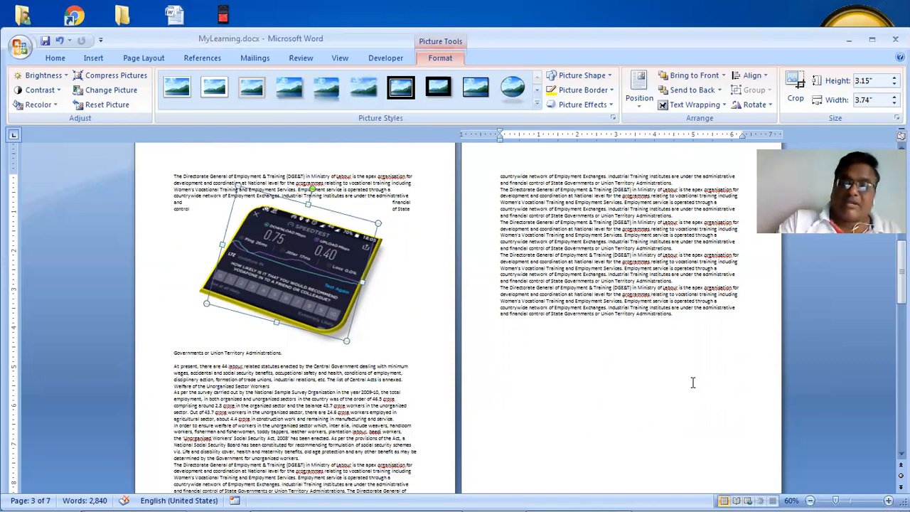
key("Delete")
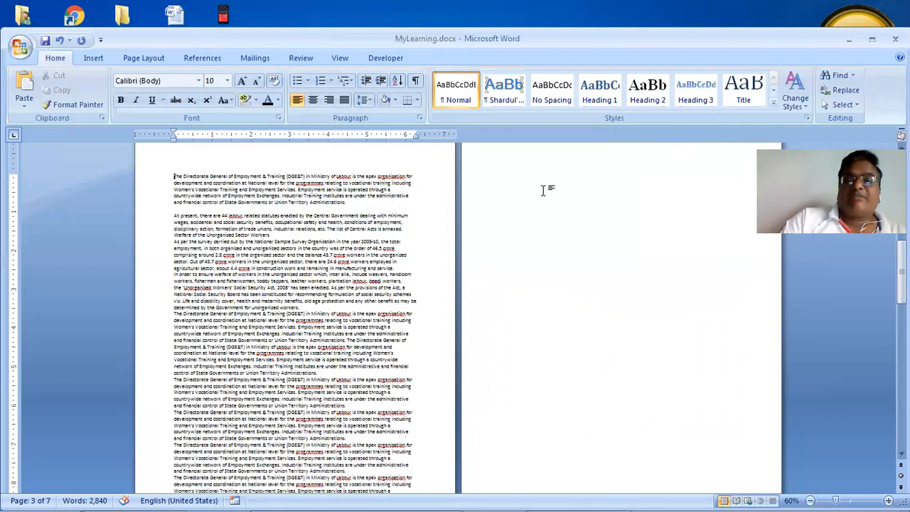
left_click(543, 191)
key("Delete")
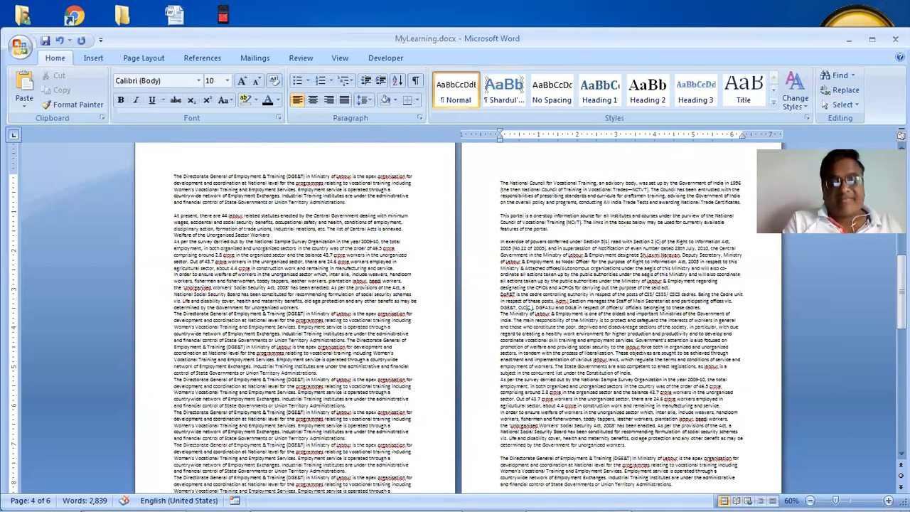
key("alt+i")
key("b")
key("Return")
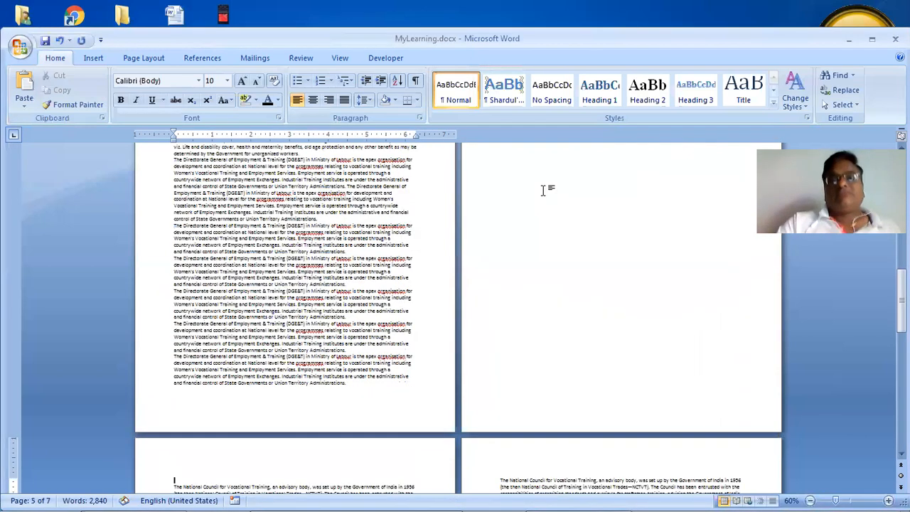
Place the insertion point on blank page 4, start inserting a picture from file, and browse the Computer and Desktop locations
left_click(547, 195)
scroll(544, 194, "up", 2)
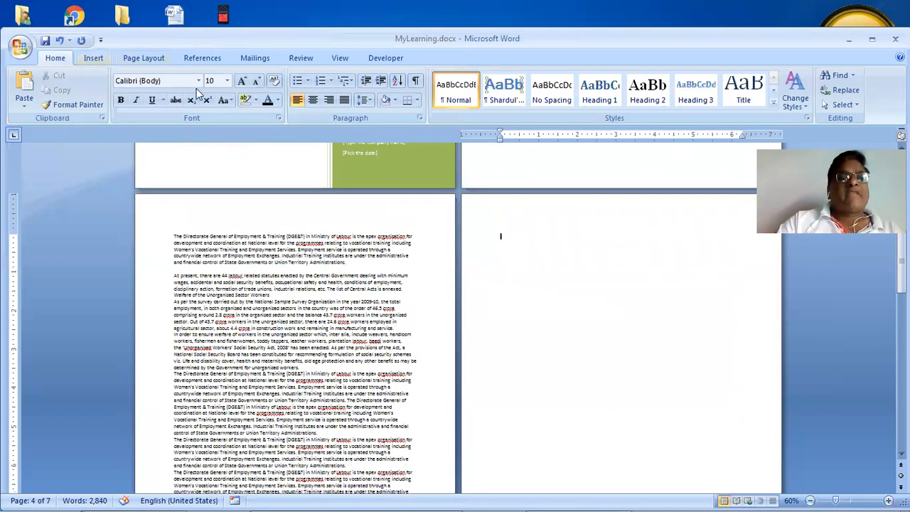
scroll(157, 96, "down", 1)
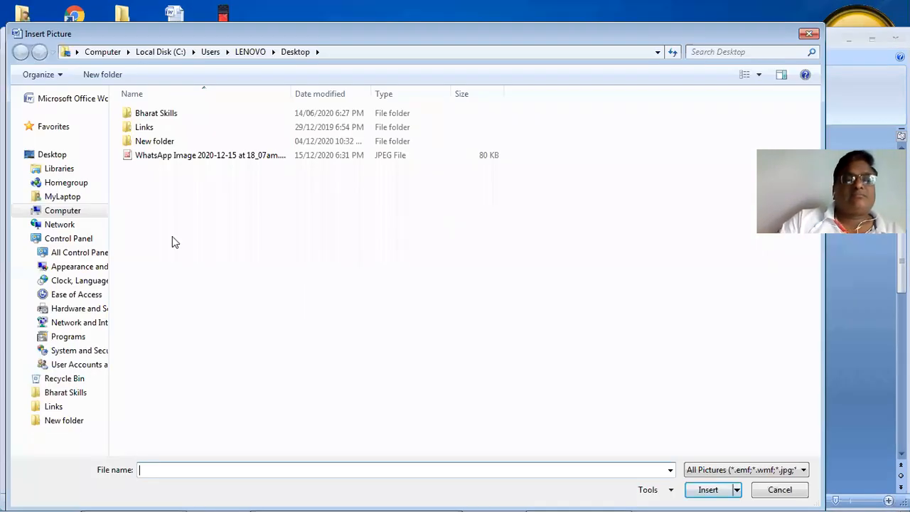
left_click(84, 213)
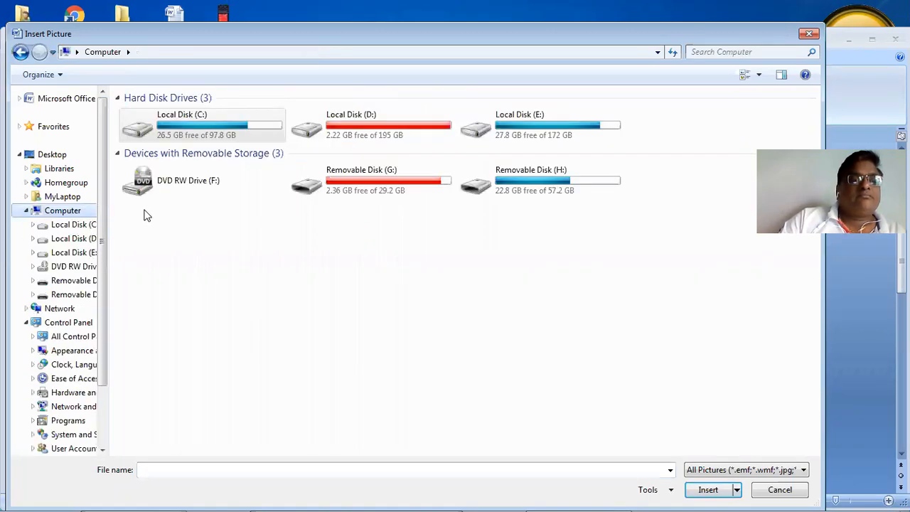
left_click(72, 157)
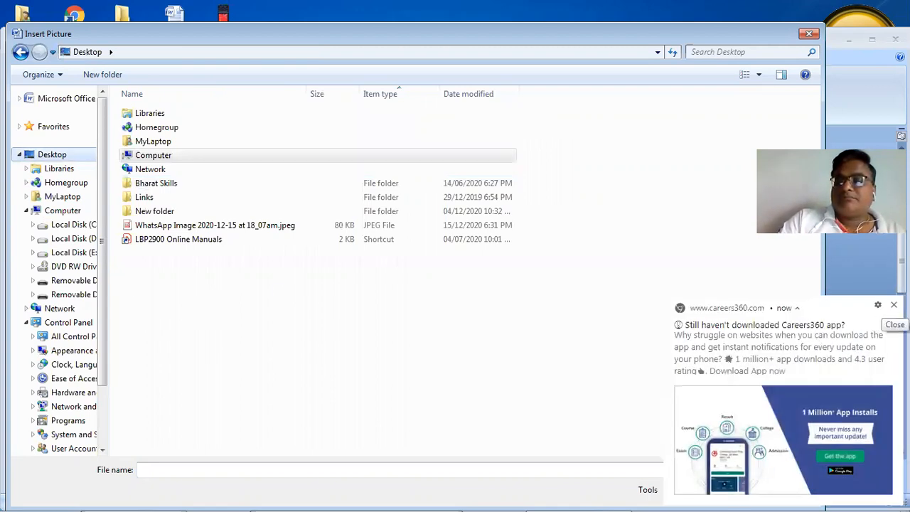
left_click(880, 305)
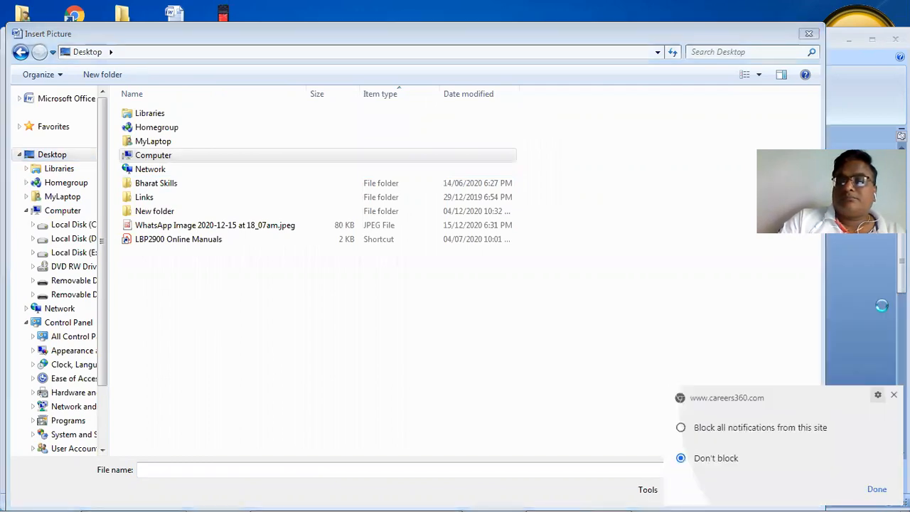
left_click(683, 425)
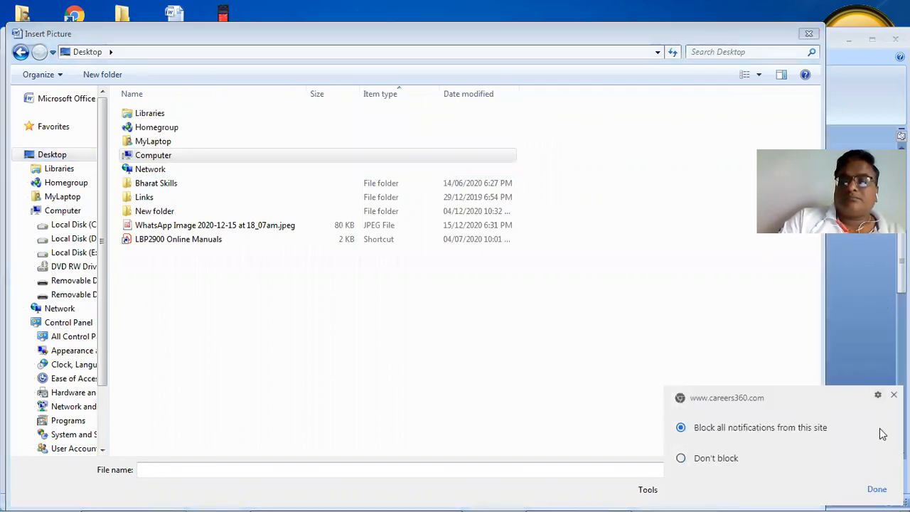
Look for a picture in the MyLaptop video folder and in the WindowsImageBackup folders on Local Disk (D:)
left_click(63, 197)
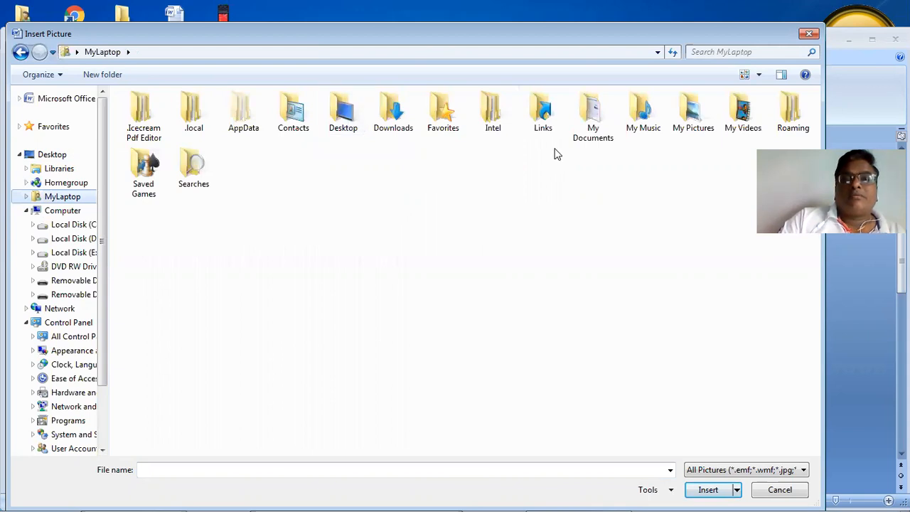
double_click(742, 114)
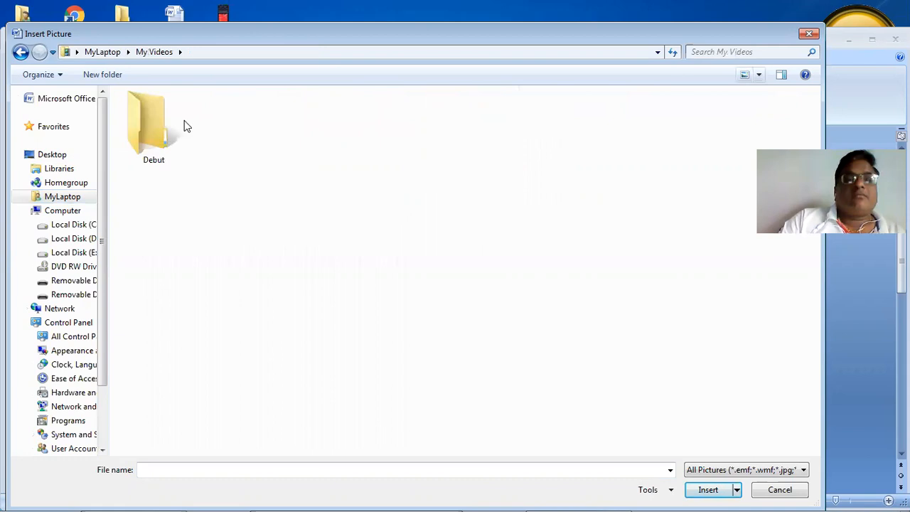
left_click(71, 238)
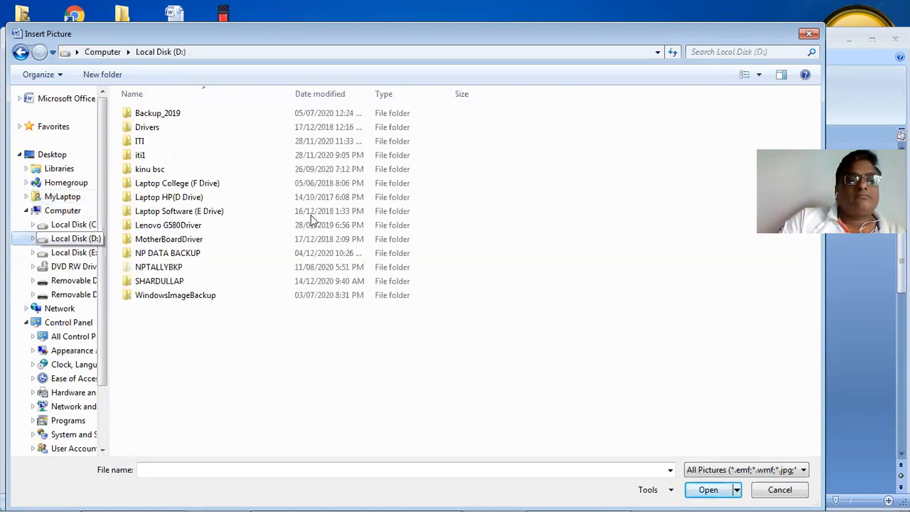
double_click(174, 296)
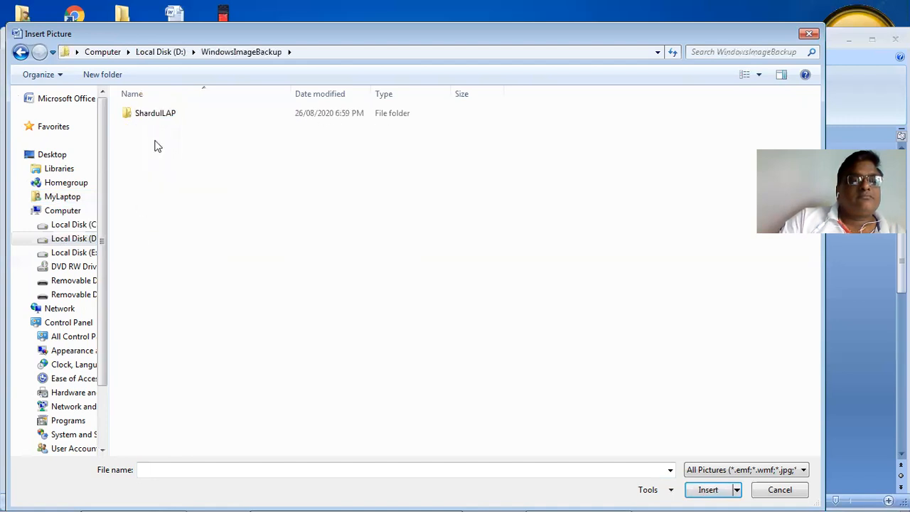
double_click(169, 115)
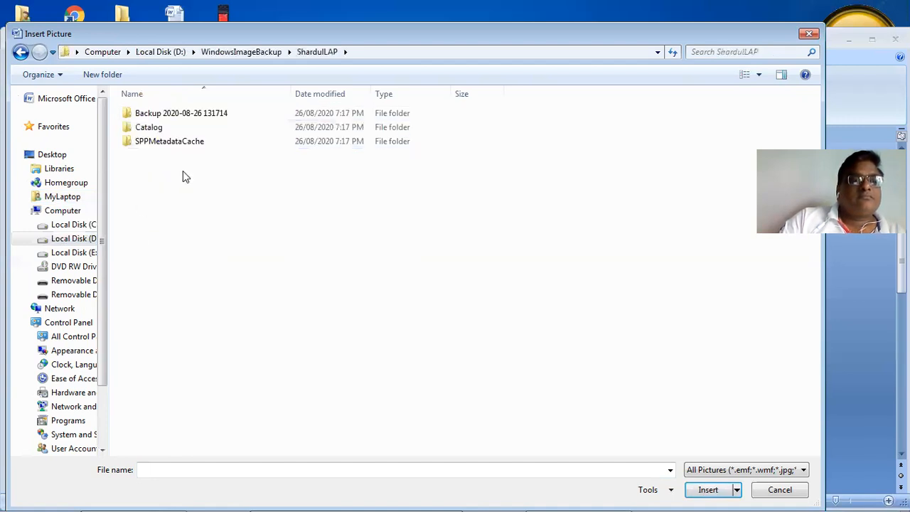
double_click(148, 125)
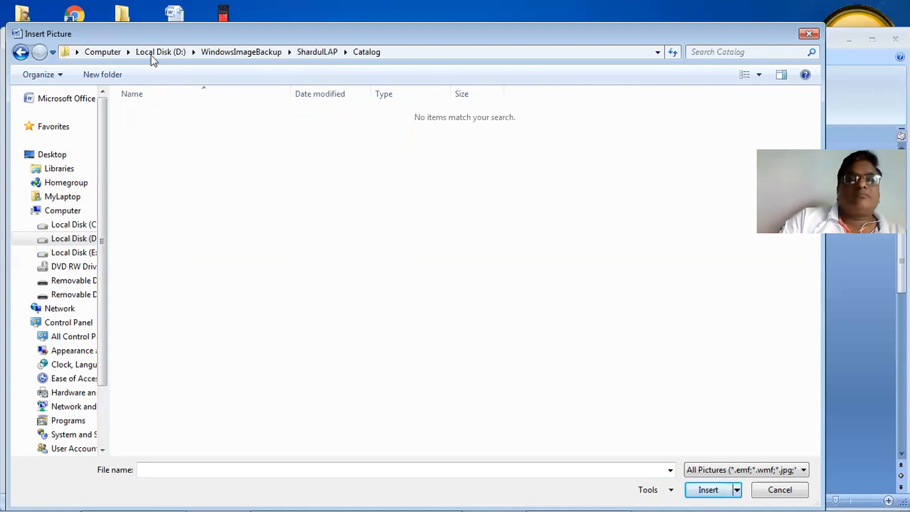
Insert Image_39.JPG from the iti\Covid-19 Banners folder on Removable Disk (H:) onto page 4
left_click(107, 52)
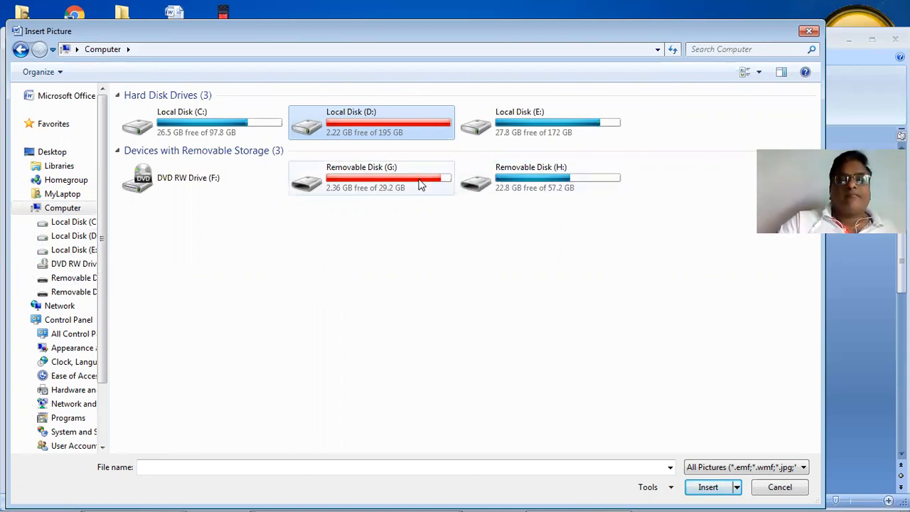
double_click(529, 179)
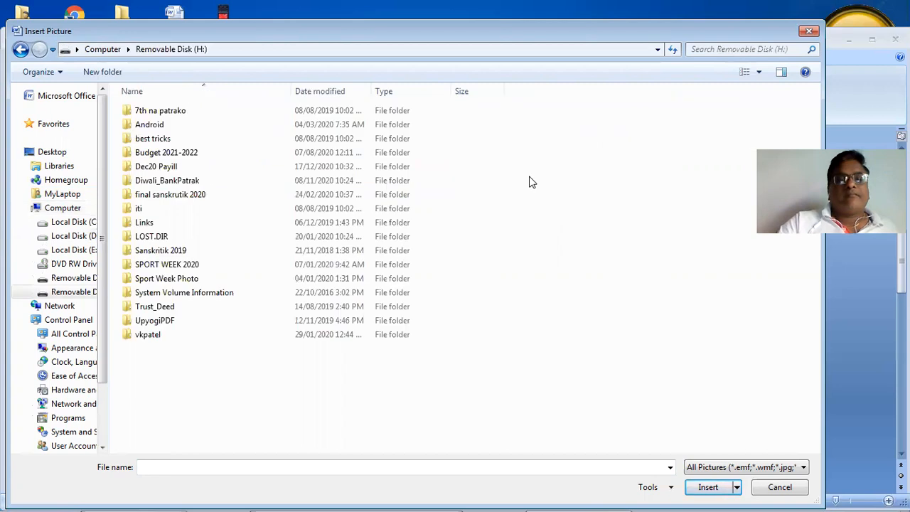
double_click(177, 209)
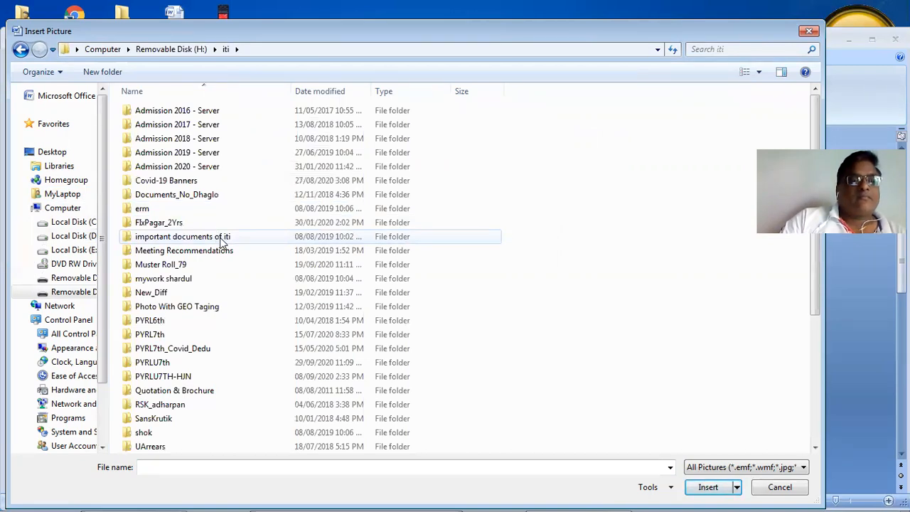
double_click(211, 186)
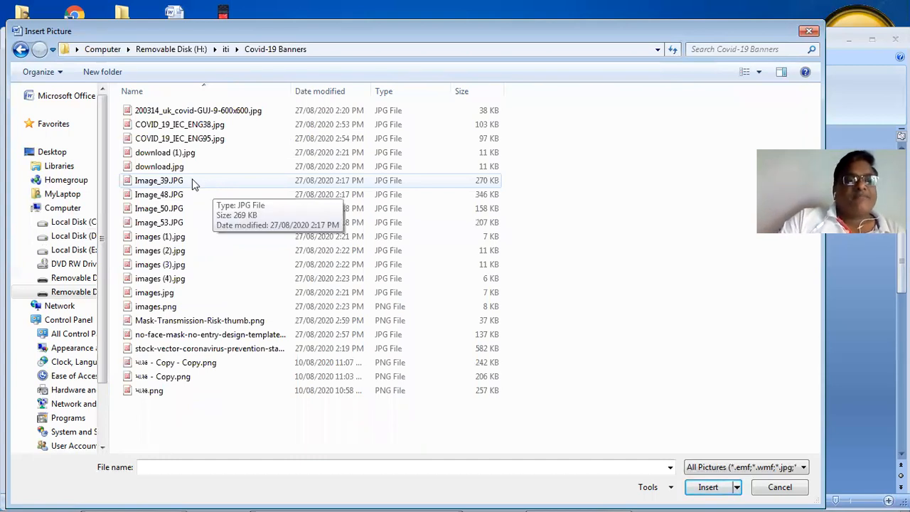
double_click(192, 180)
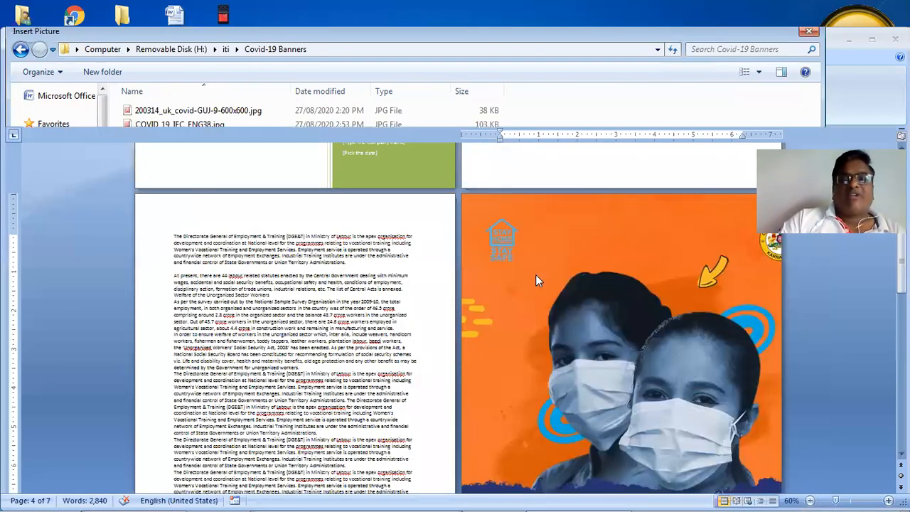
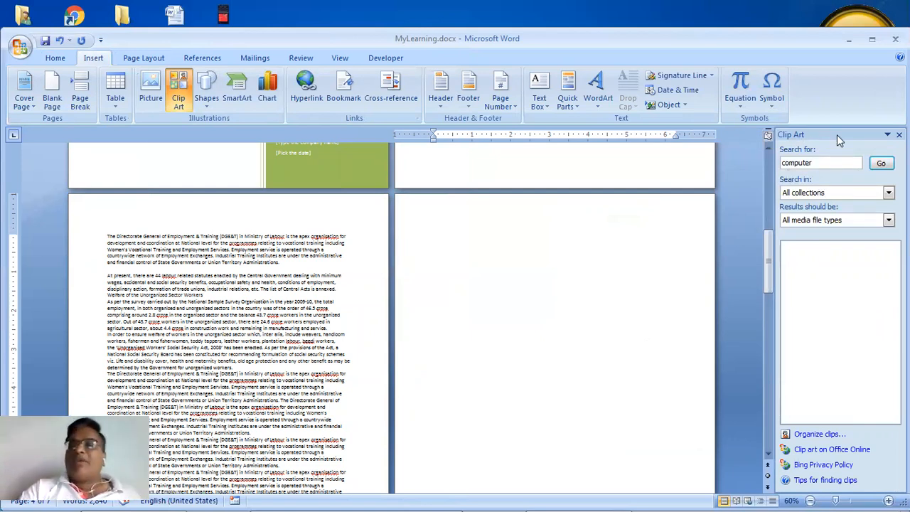
Examine which collections and media file types the Clip Art search for "computer" can cover
left_click(855, 192)
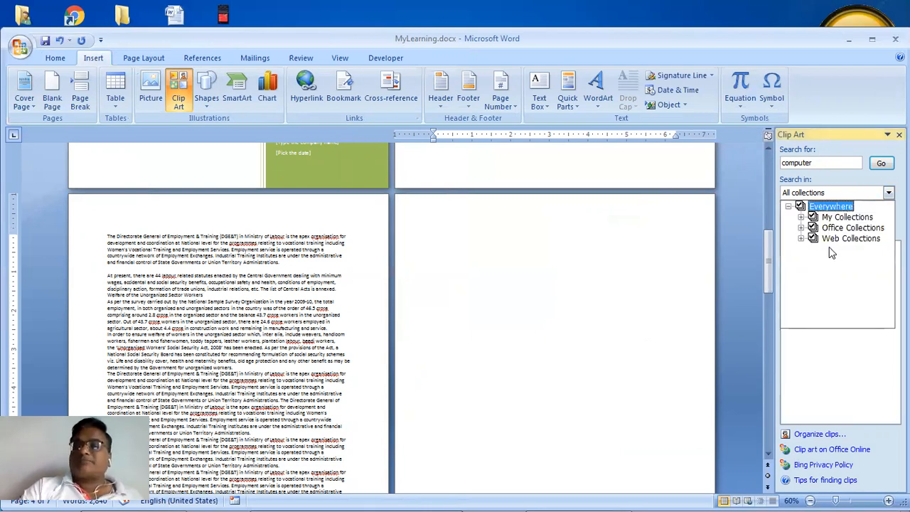
left_click(888, 193)
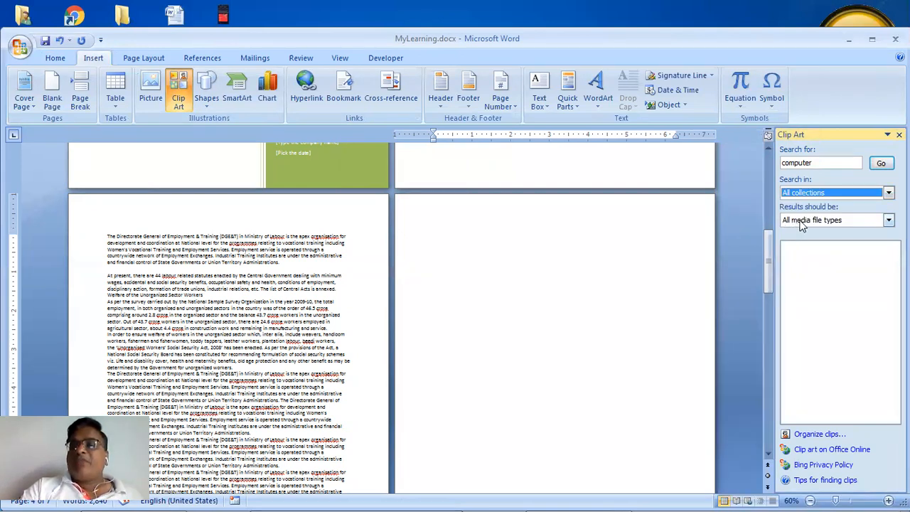
left_click(800, 221)
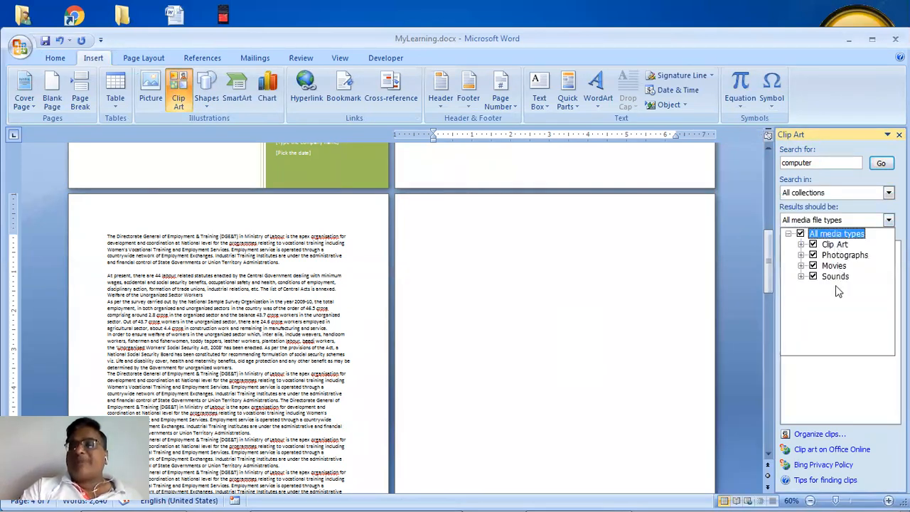
Search Clip Art for "Car" across all collections and all media file types
left_click(830, 162)
double_click(830, 162)
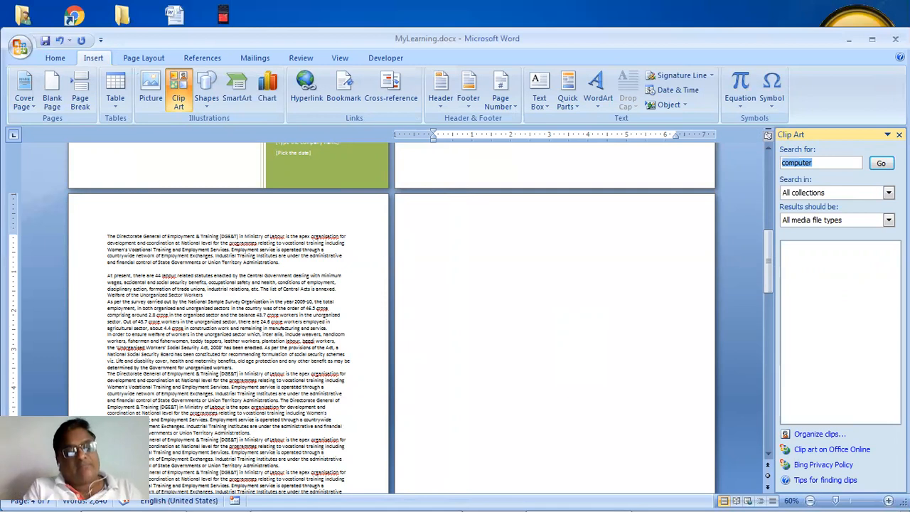
type("Car")
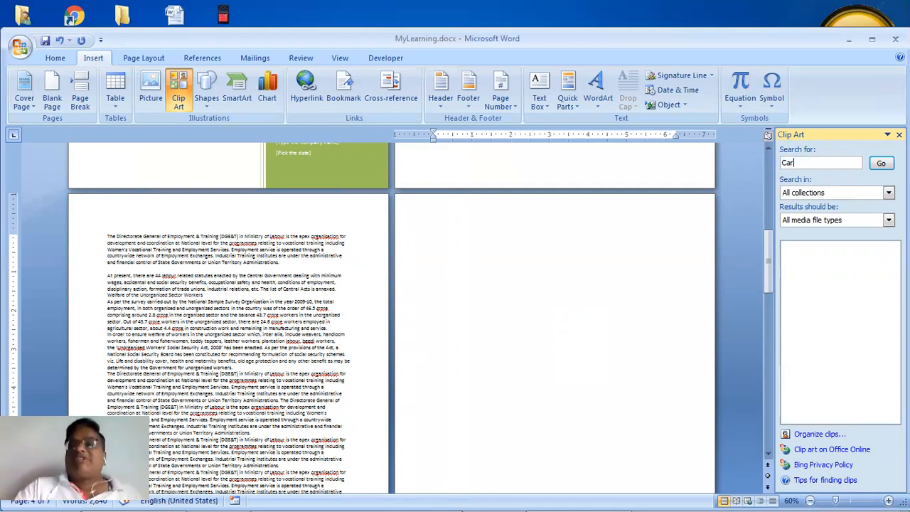
left_click(879, 163)
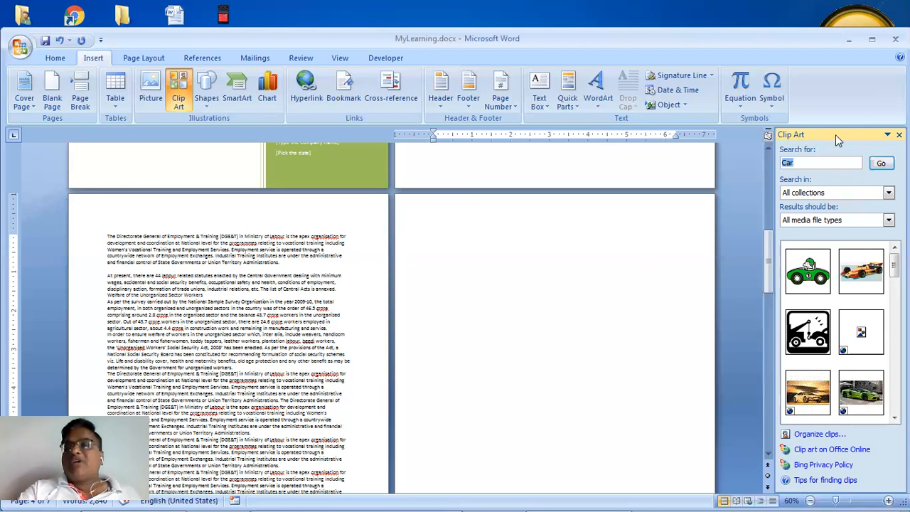
Widen the Clip Art pane and insert the green sports car picture on the blank page
left_click_drag(621, 253, 471, 254)
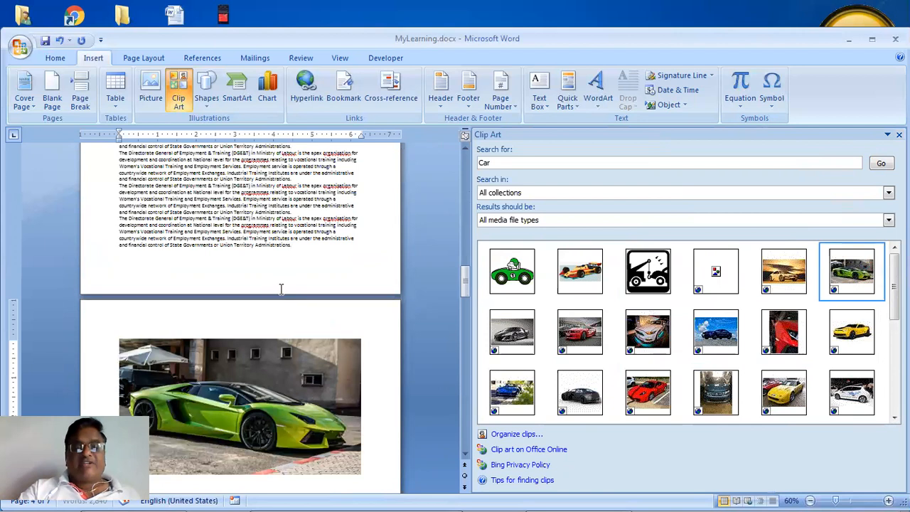
scroll(663, 420, "down", 1)
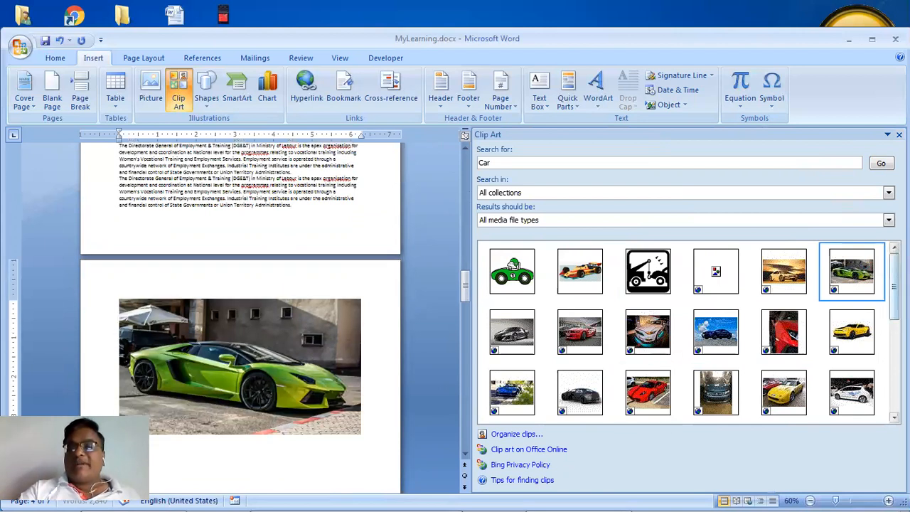
scroll(685, 330, "down", 1)
Try to insert the rusty car and the white car pictures from the end of the Clip Art results
scroll(853, 398, "down", 3)
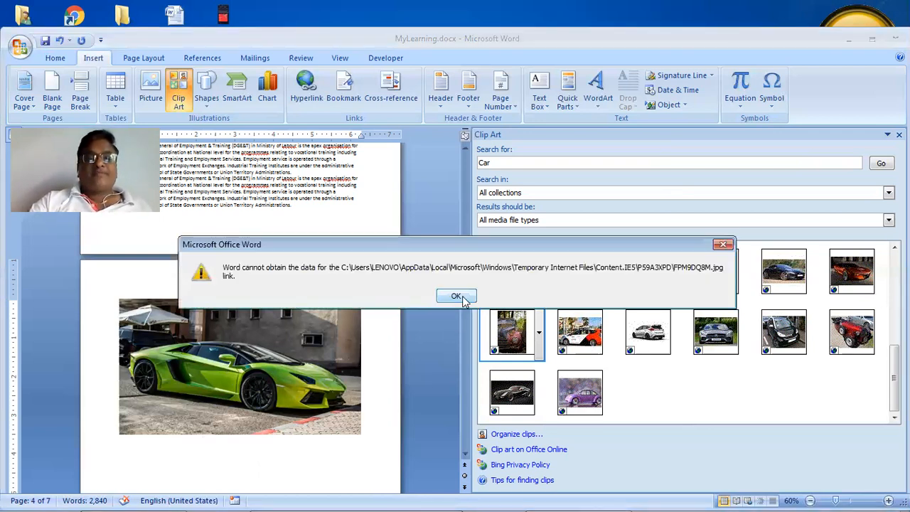
left_click(454, 299)
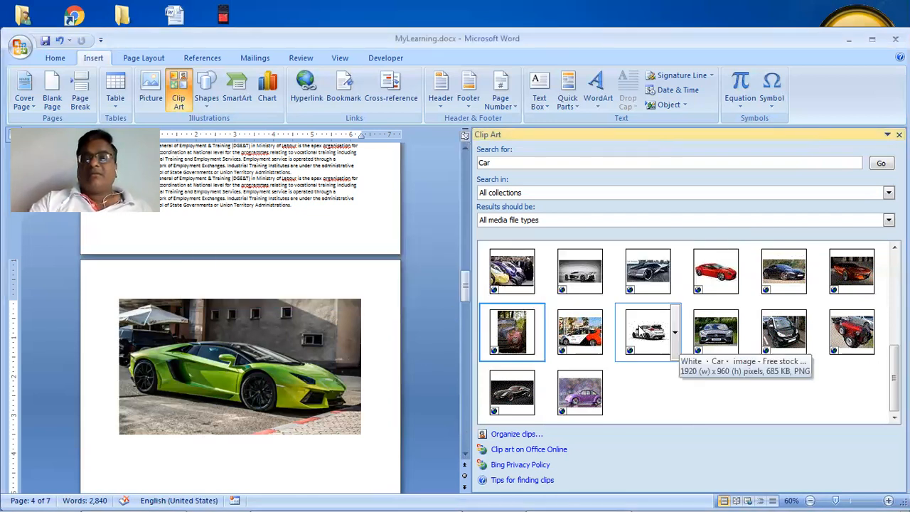
left_click(648, 331)
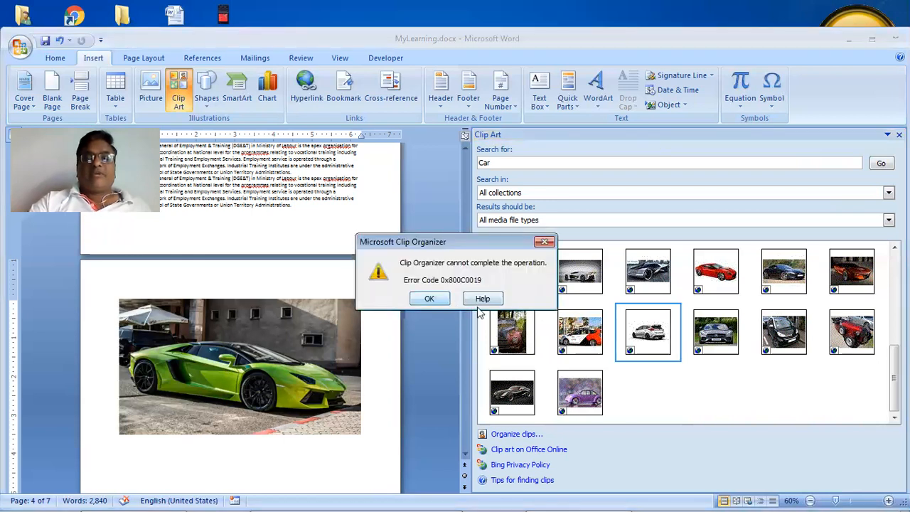
key("Return")
Widen the Clip Art pane slightly, search for "Bike" and look through the results
left_click_drag(469, 303, 331, 338)
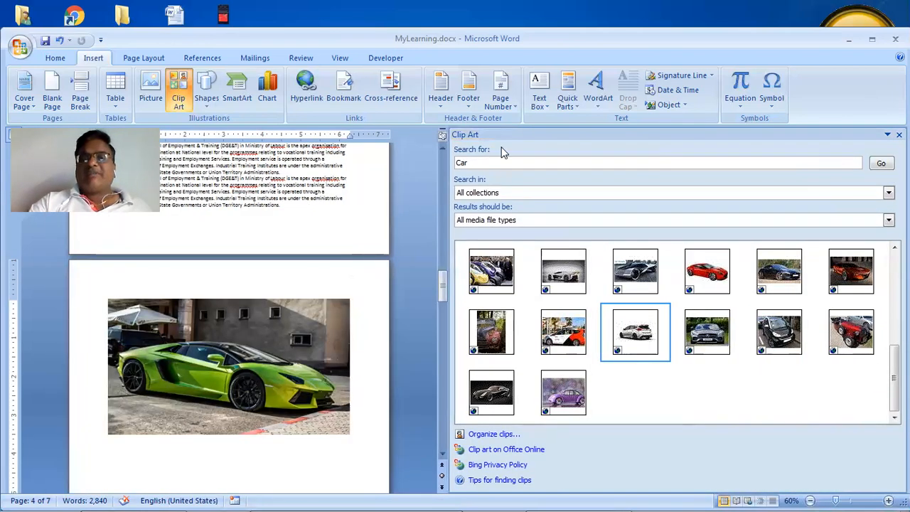
left_click(516, 165)
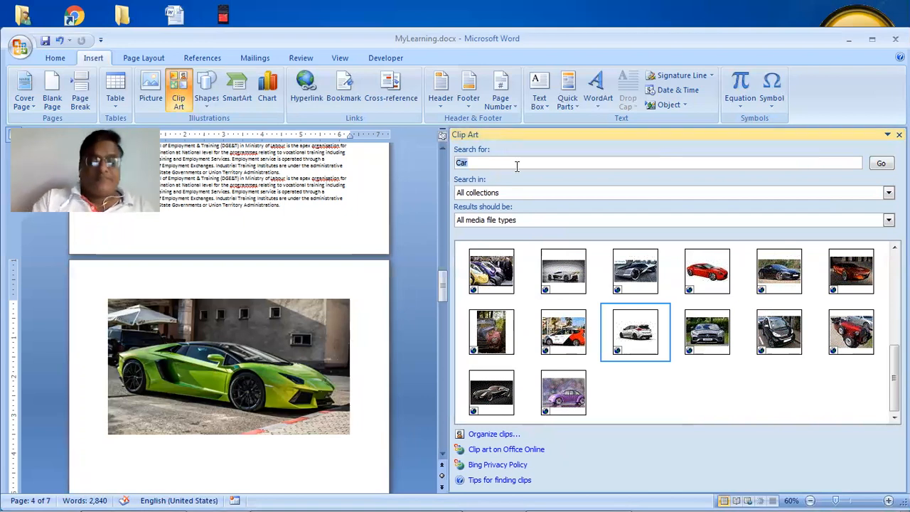
type("Bike")
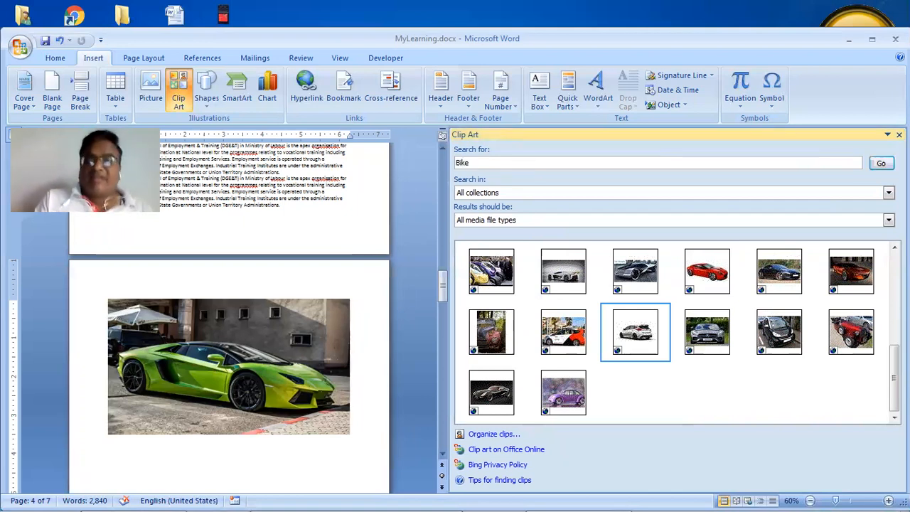
key("Return")
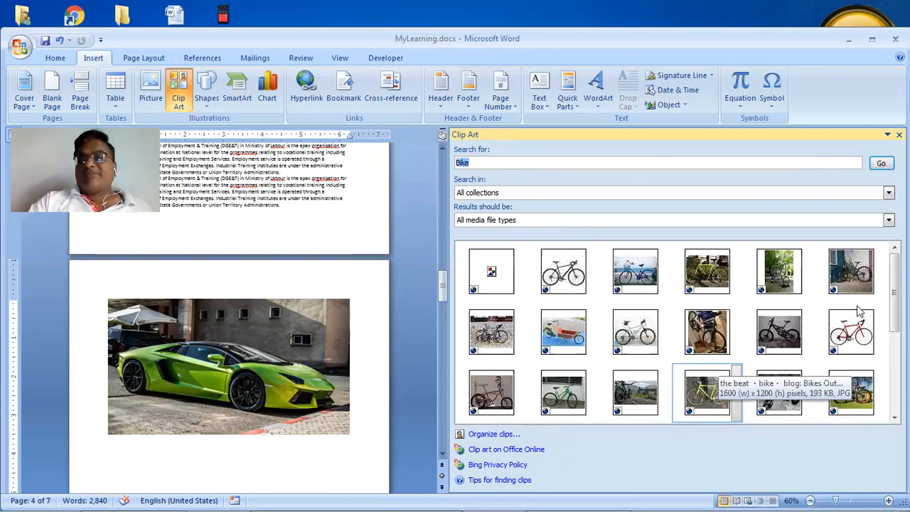
scroll(674, 331, "down", 1)
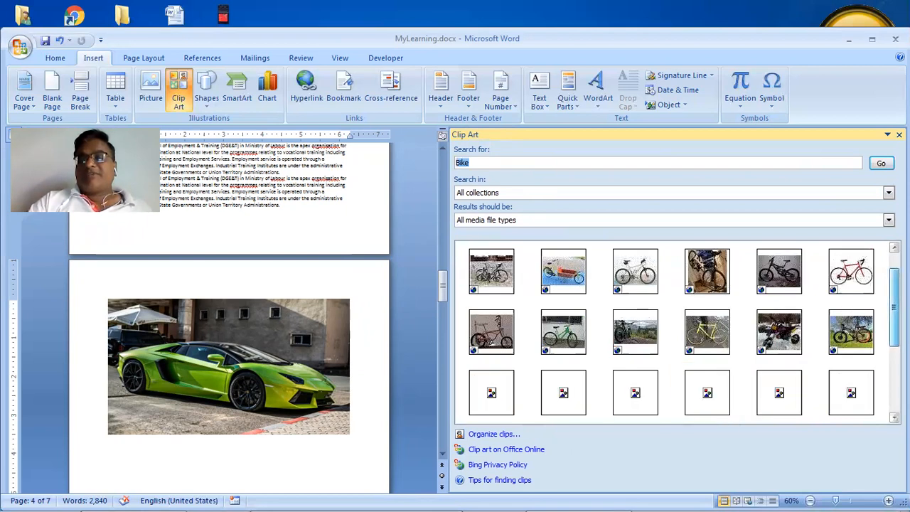
scroll(675, 369, "down", 2)
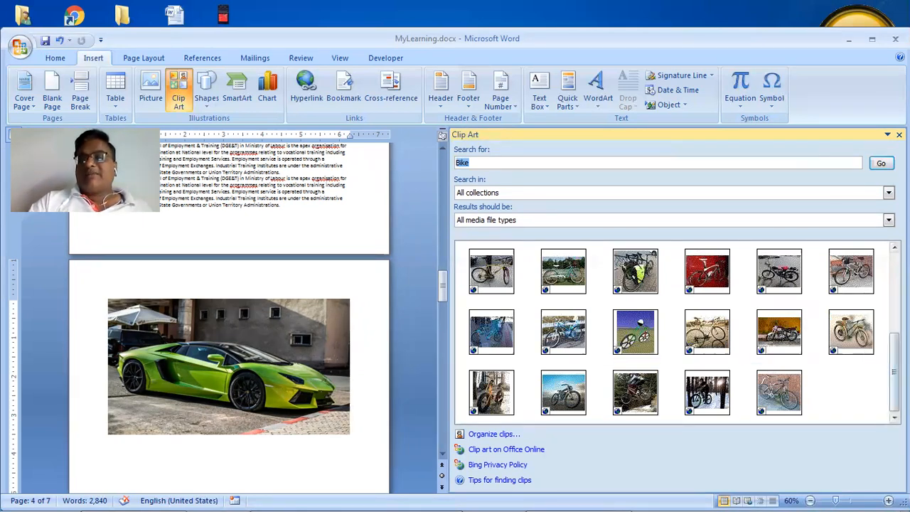
scroll(671, 332, "up", 1)
scroll(636, 331, "up", 2)
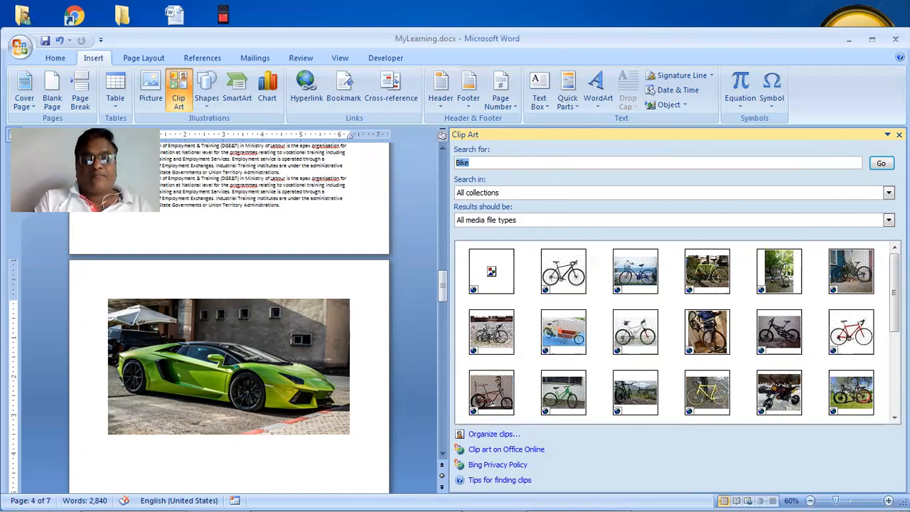
Search Clip Art for "Pen" and insert the small striped pen and the black-and-gold pen pictures
type("Pen")
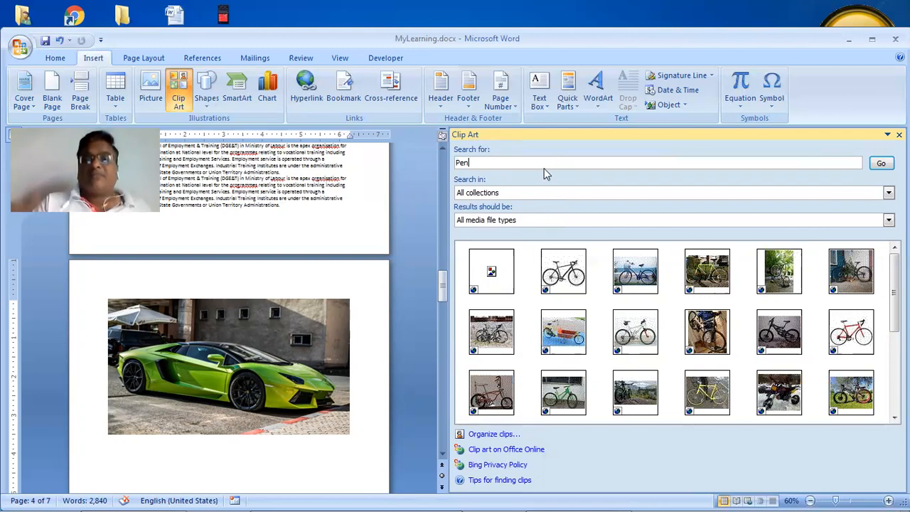
key("Return")
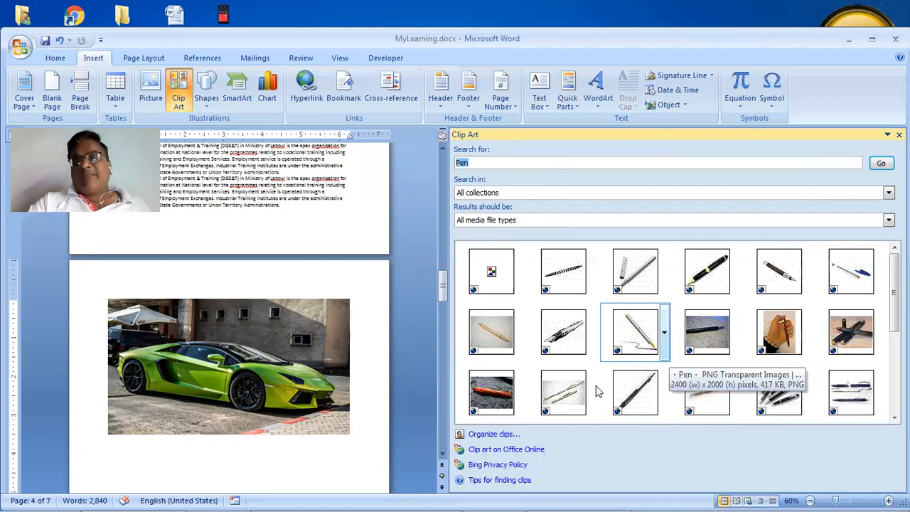
left_click(557, 282)
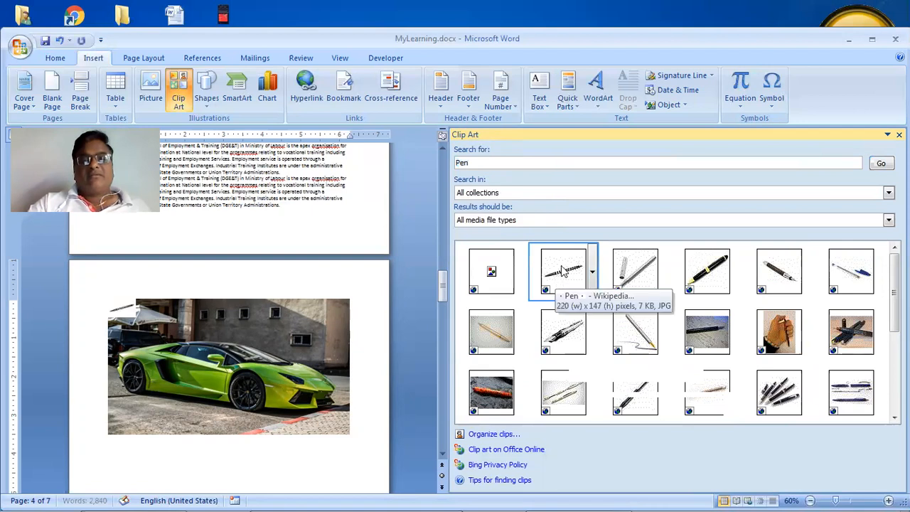
left_click(222, 442)
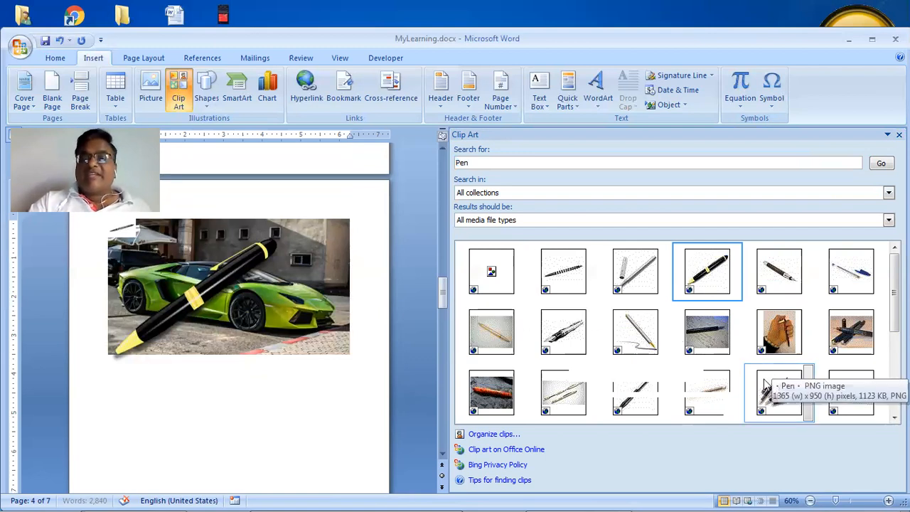
scroll(228, 284, "down", 2)
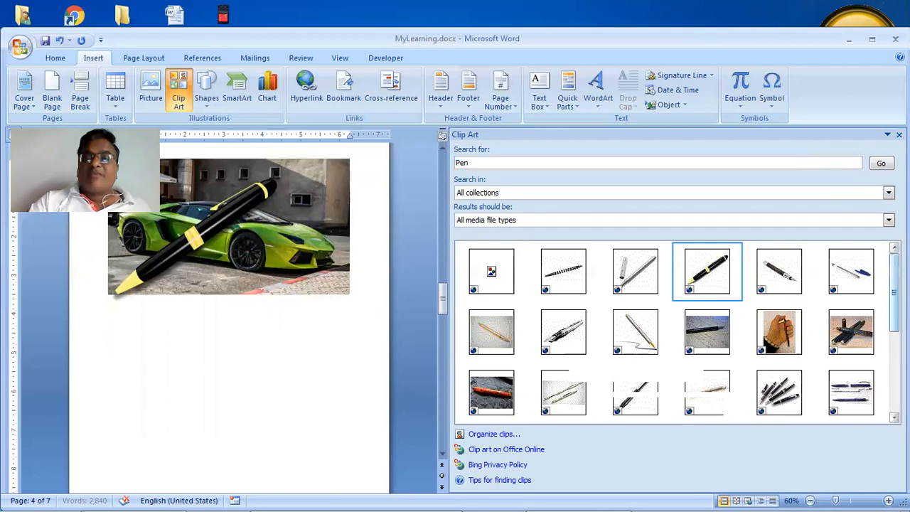
scroll(673, 331, "down", 10)
left_click_drag(894, 358, 894, 292)
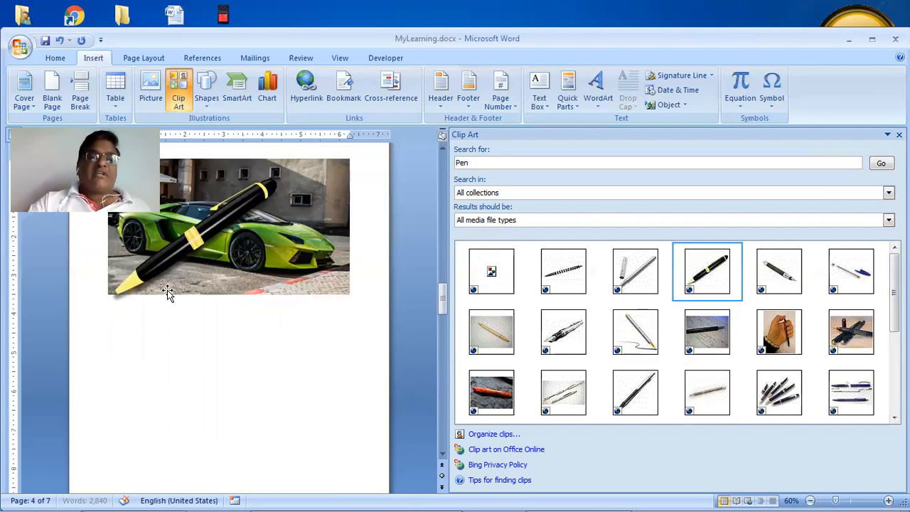
Move the black-and-gold pen picture below the car picture and narrow the Clip Art pane to a single column of results
left_click_drag(250, 325, 330, 397)
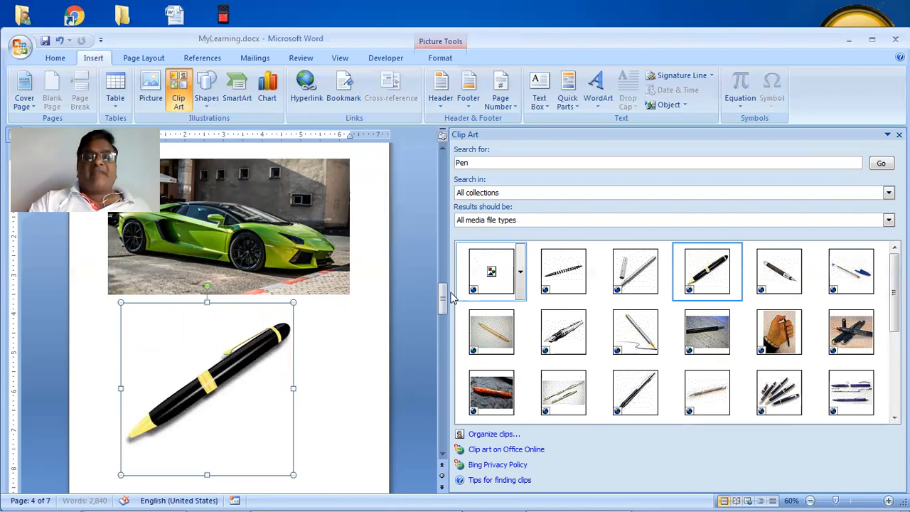
left_click_drag(449, 290, 792, 312)
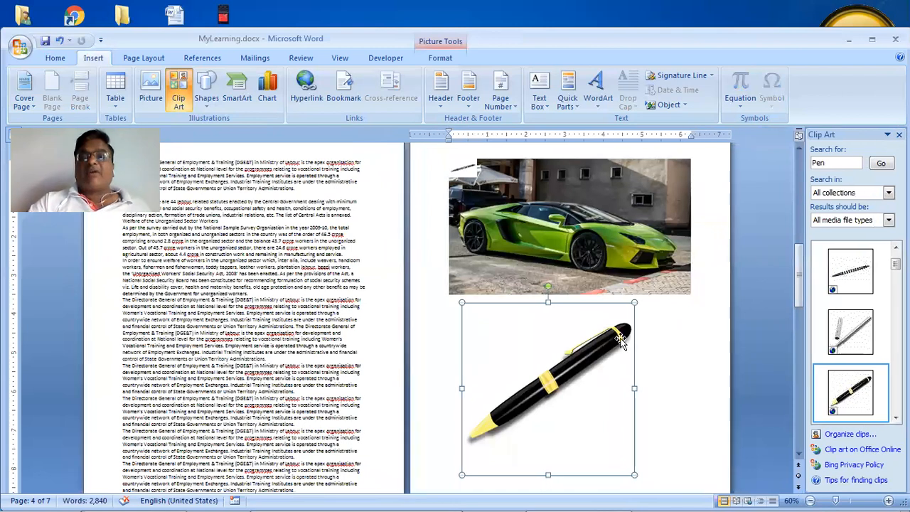
left_click(436, 55)
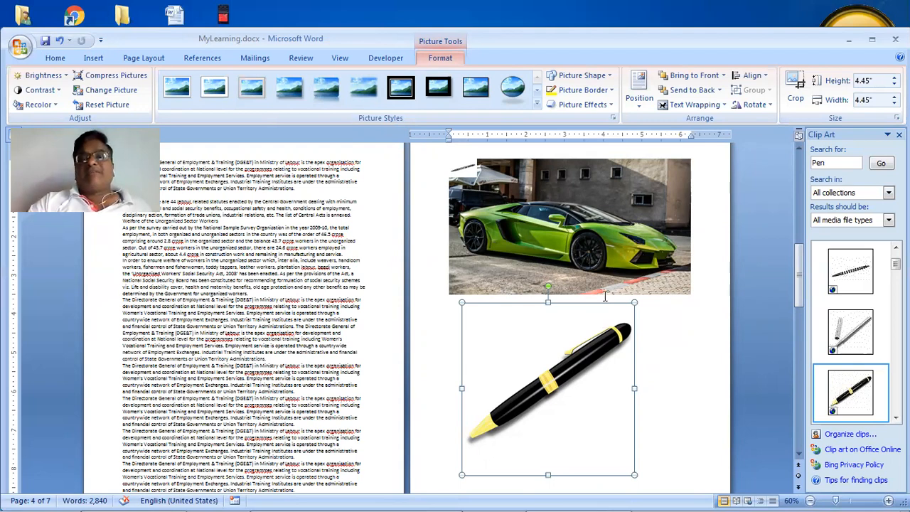
left_click(602, 258)
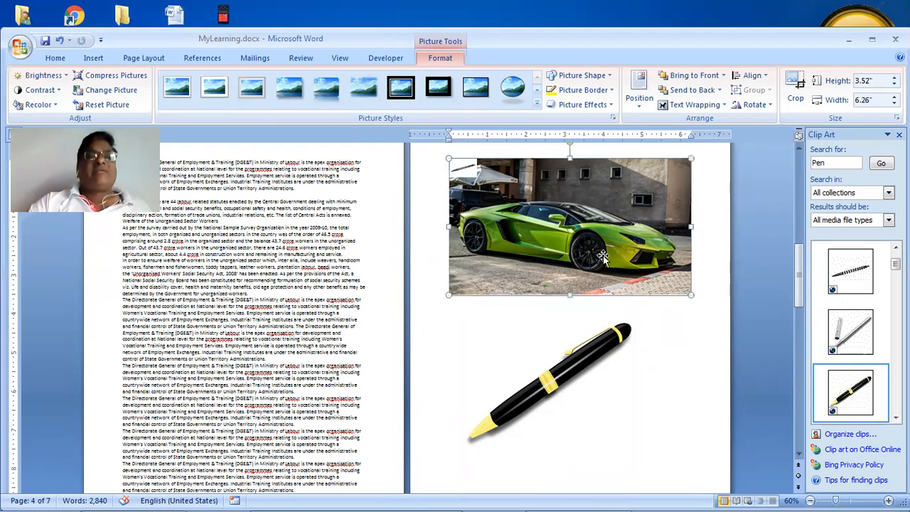
Delete the green car picture and both pen pictures from the page
left_click(94, 62)
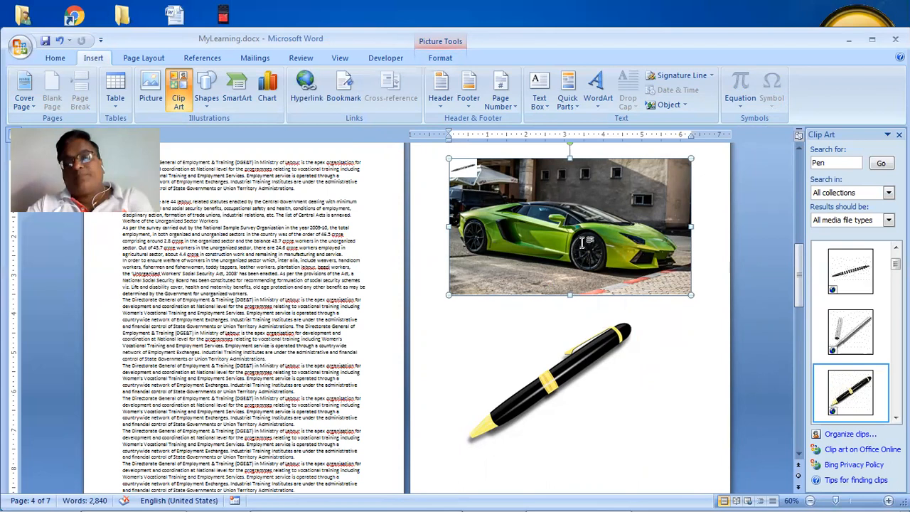
key("Delete")
left_click(574, 335)
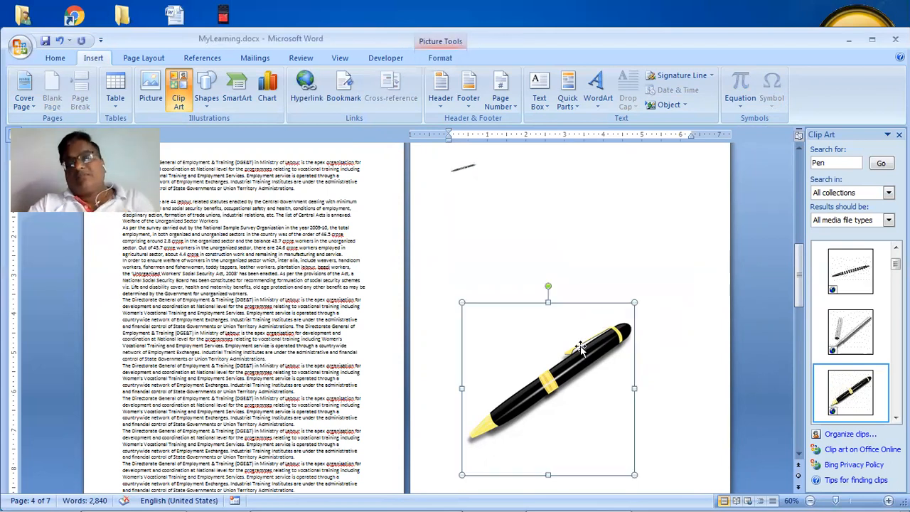
key("Delete")
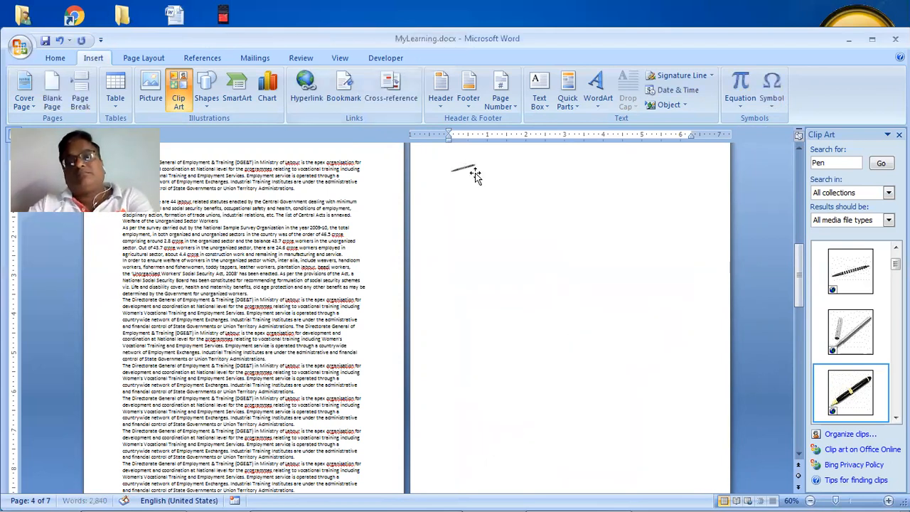
left_click_drag(471, 173, 472, 171)
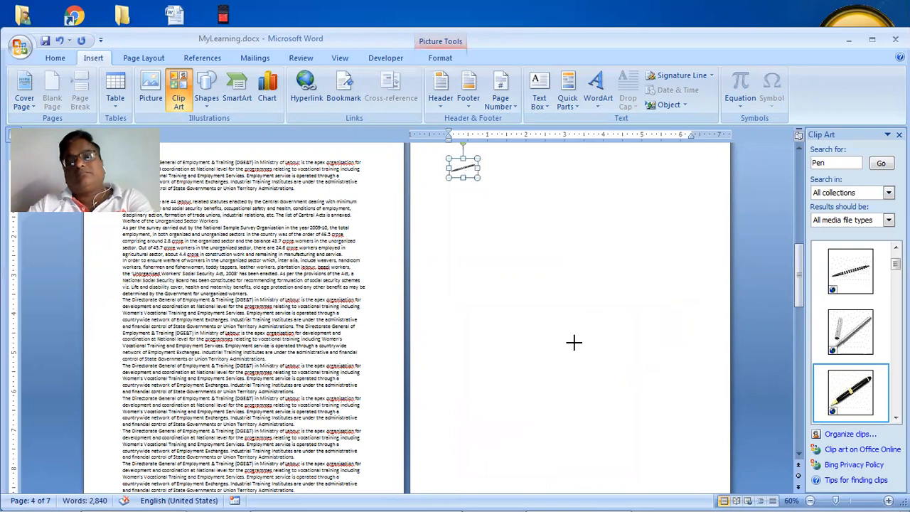
left_click(534, 295)
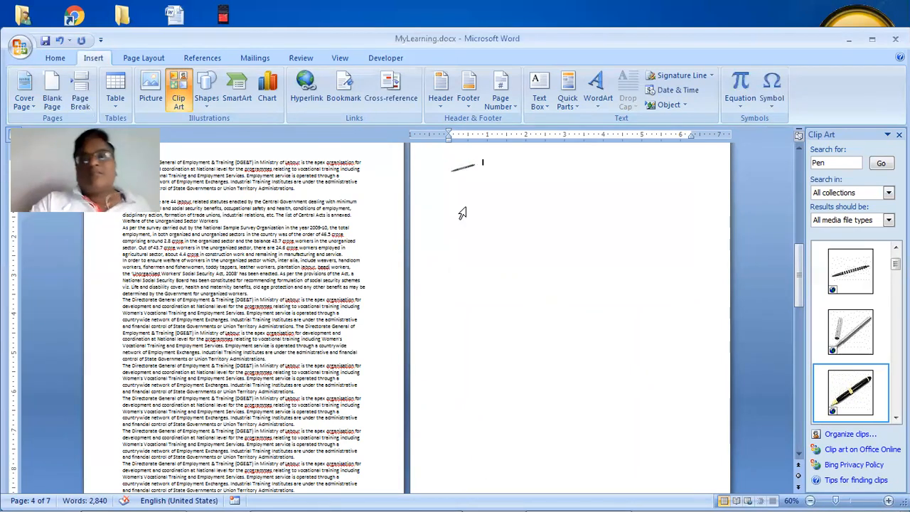
left_click(465, 172)
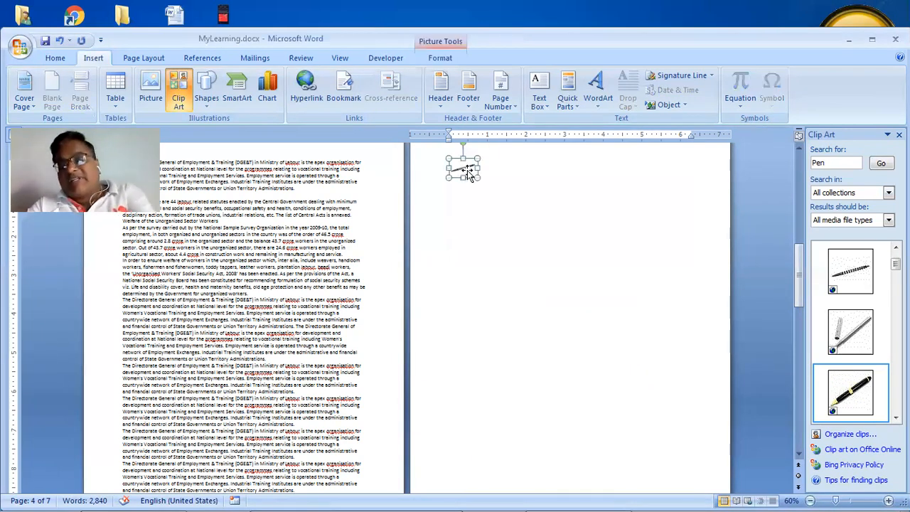
key("Delete")
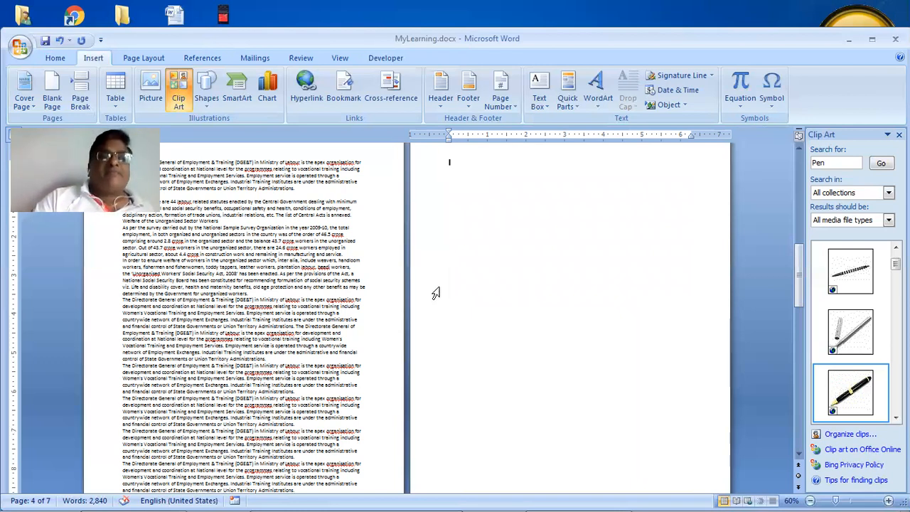
Draw a text box about 4.9" high and 3.4" wide on the empty page using the recently used shapes
left_click(207, 104)
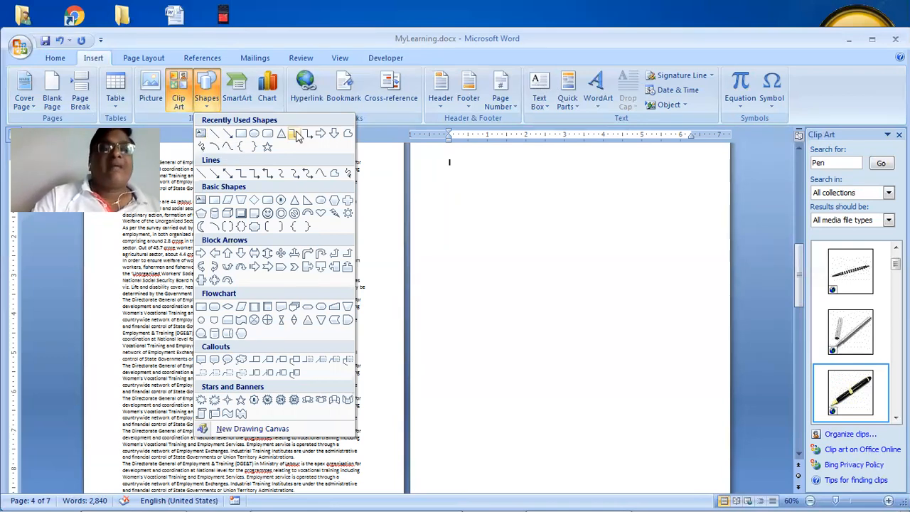
left_click(203, 135)
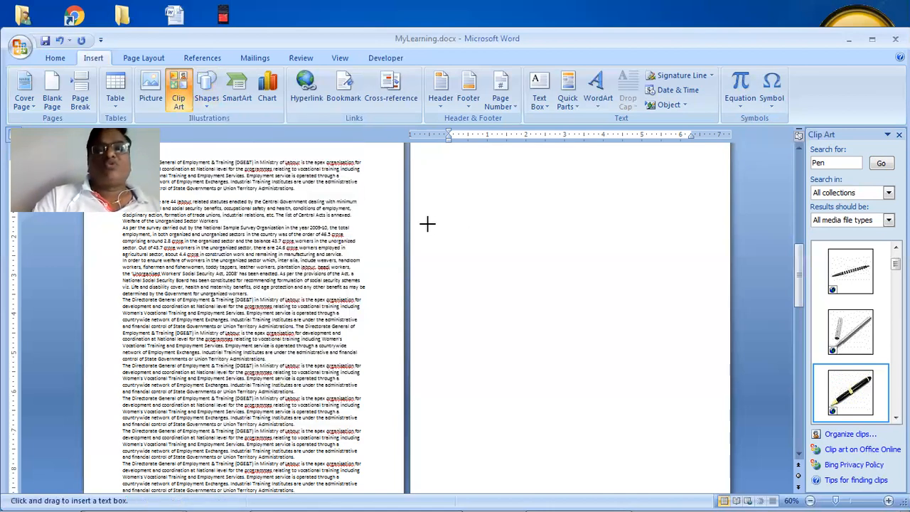
left_click_drag(446, 160, 580, 350)
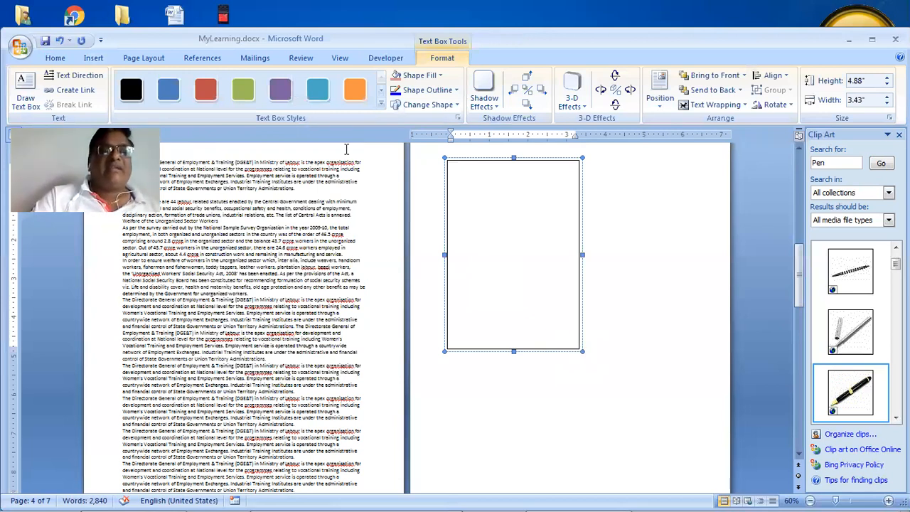
Copy the two paragraphs beginning "As per the survey carried out" from the preceding page into the empty text box
left_click_drag(123, 228, 297, 300)
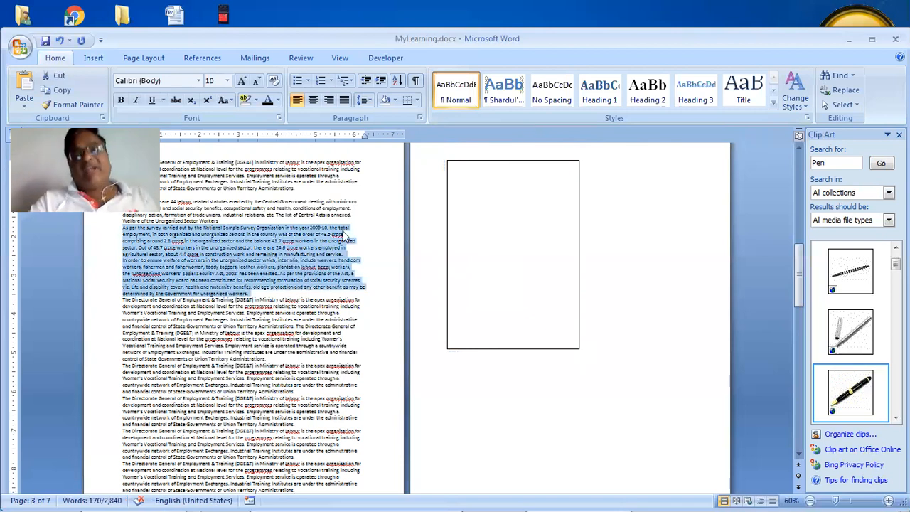
left_click(512, 193)
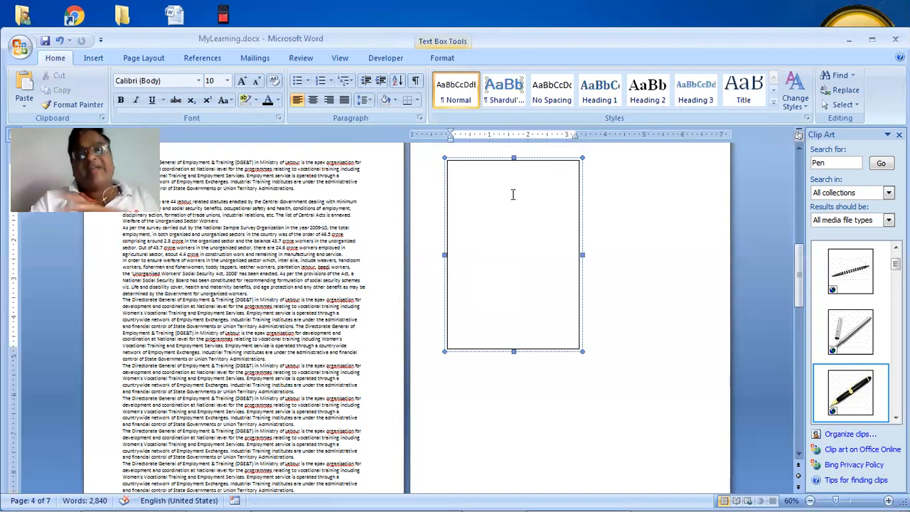
type("As per the survey carried out by the National Sample Survey Organization in the year 2009-10, the total employment, in both organized and unorganized sectors in the country was of the order of 46.5 crore comprising around 2.8 crore in the organized sector and the balance 43.7 crore workers in the unorganized sector. Out of 43.7 crore workers in the unorganized sector, there are 24.6 crore workers employed in agricultural sector, about 4.4 crore in construction work and remaining in manufacturing and service. In order to ensure welfare of workers in the unorganized sector which, inter alia, include weavers, handloom workers, fishermen and fisherwomen, toddy tappers, leather workers, plantation labour, beedi workers, the 'Unorganized Workers' Social Security Act, 2008' has been enacted. As per the provisions of the Act, a National Social Security Board has been constituted for recommending formulation of social security schemes viz. life and disability cover, health and maternity benefits, old age protection and any other benefit as may be determined by the Government for unorganized workers.")
left_click(607, 208)
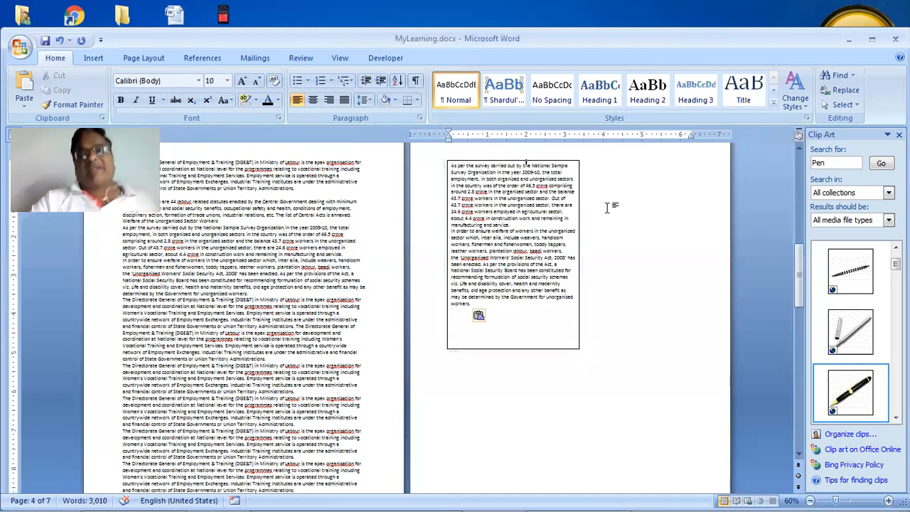
Remove the text box's border by setting its shape outline to No Outline
left_click(495, 212)
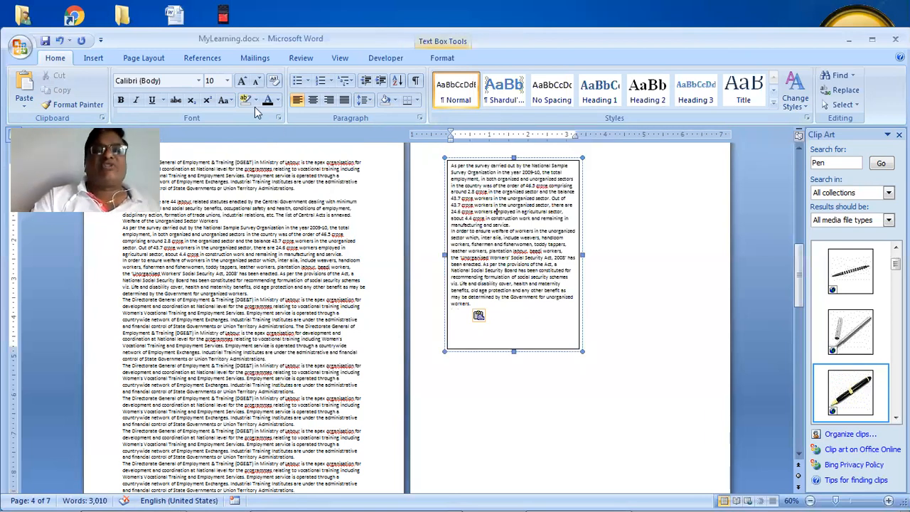
left_click(434, 55)
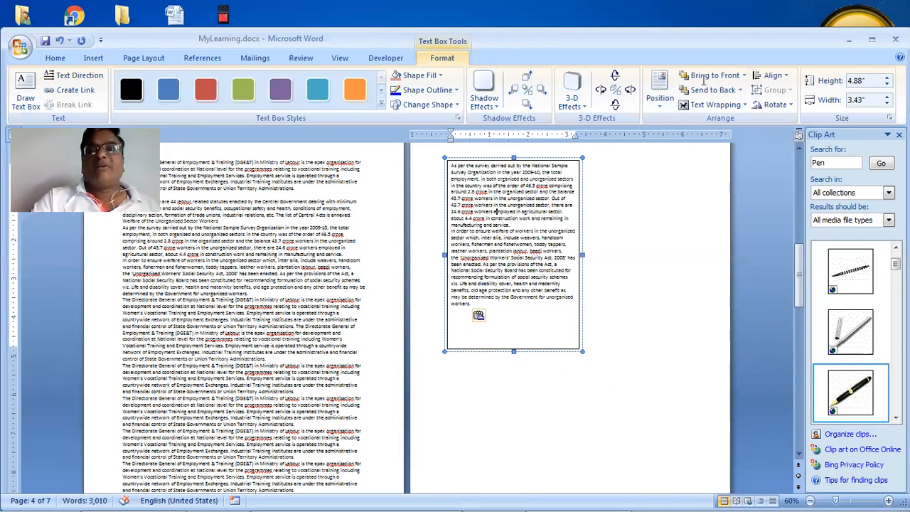
left_click(455, 91)
left_click(436, 207)
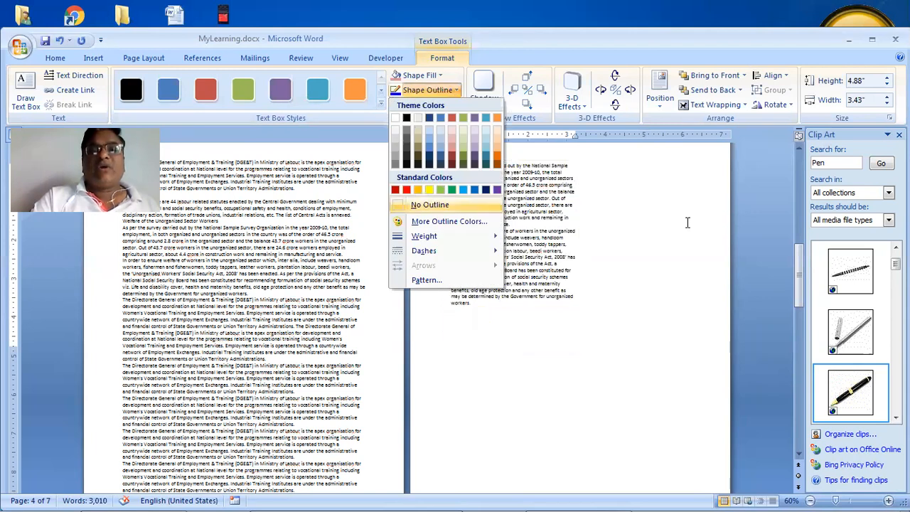
left_click(679, 223)
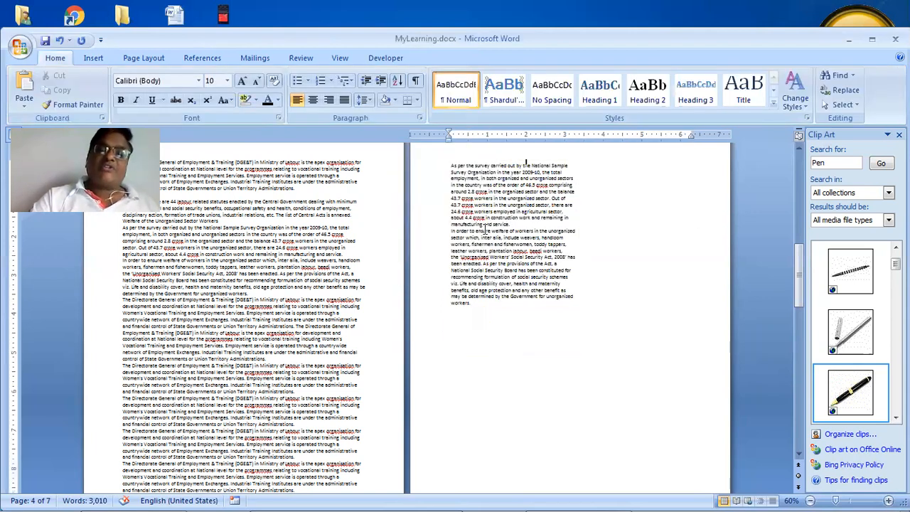
left_click(522, 276)
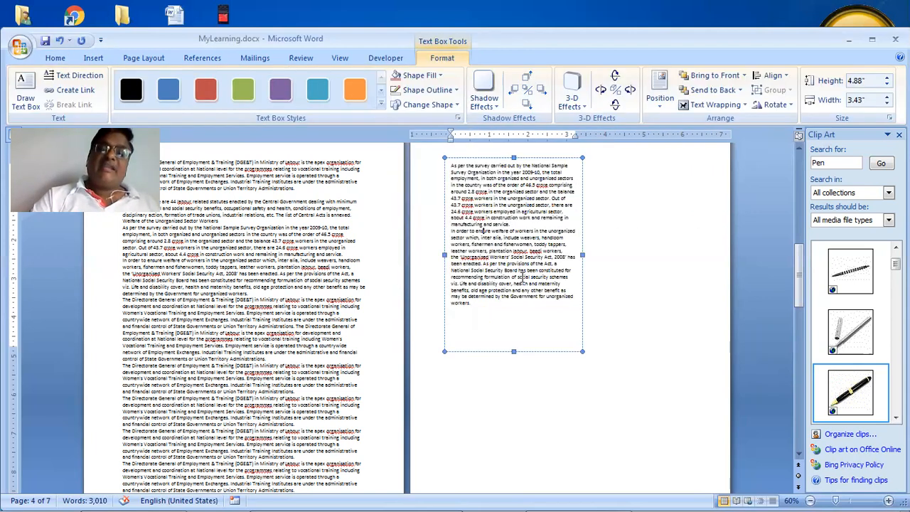
left_click(627, 261)
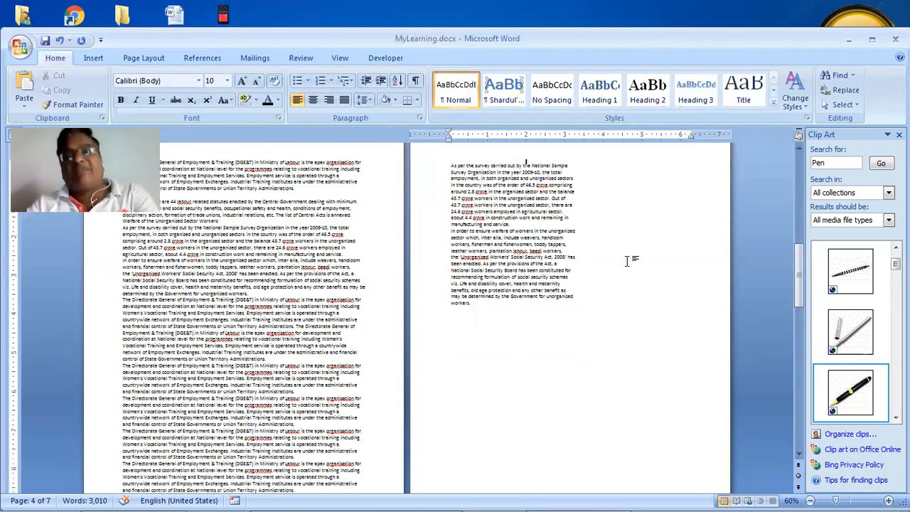
Narrow the borderless text box to about 2.1" wide by moving its right edge inward
left_click(531, 211)
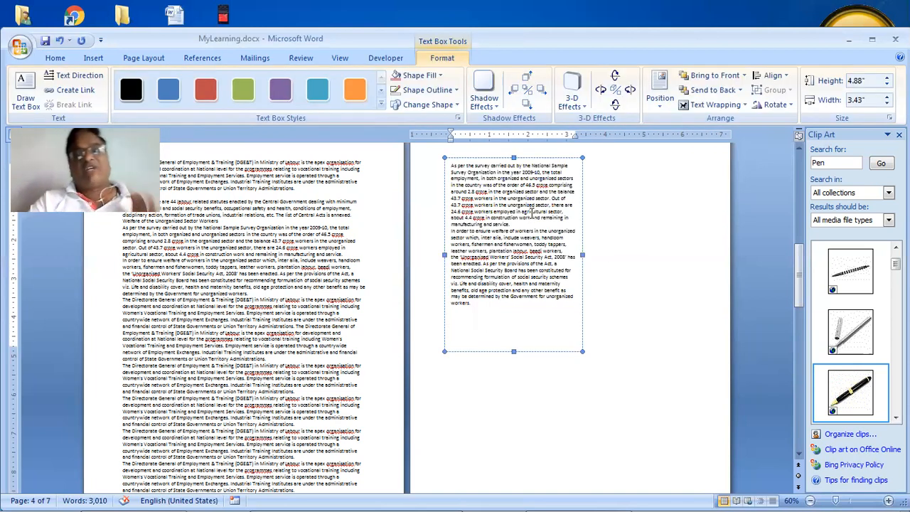
left_click_drag(581, 254, 532, 269)
left_click(611, 257)
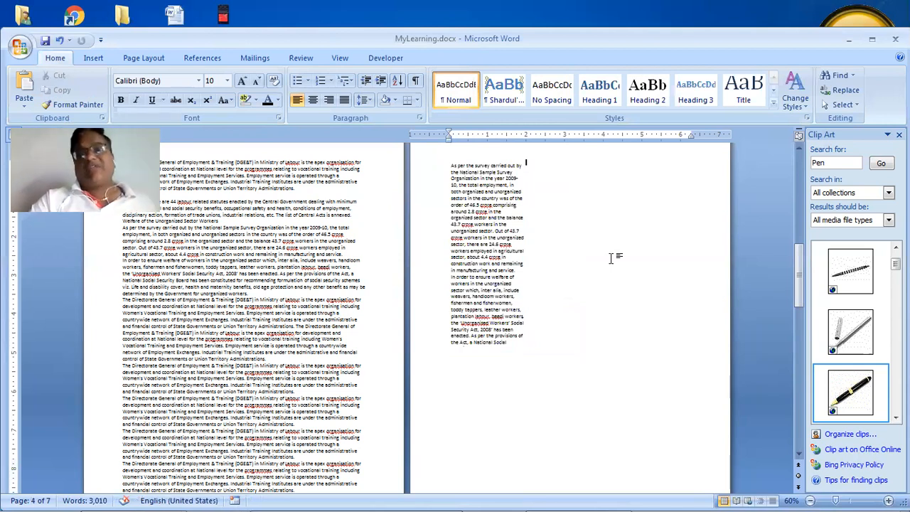
Delete the text box together with the copied paragraphs inside it
left_click(489, 224)
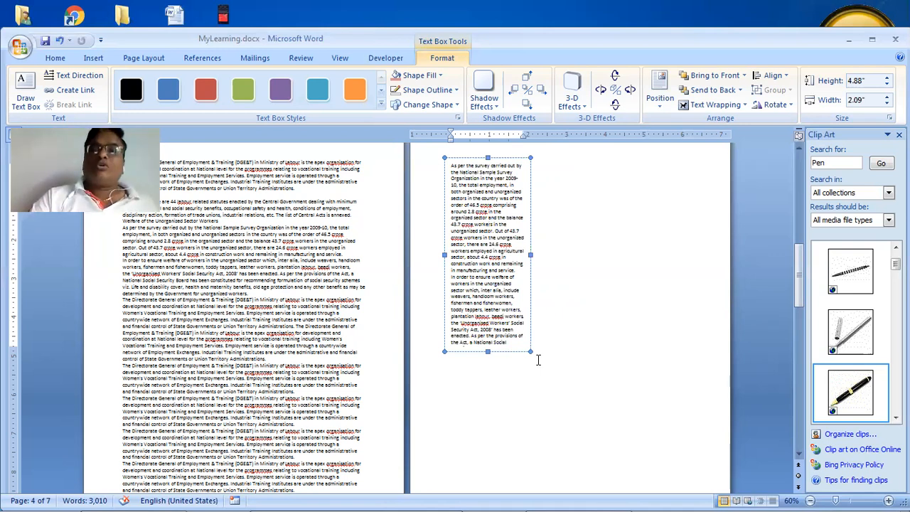
left_click(503, 163)
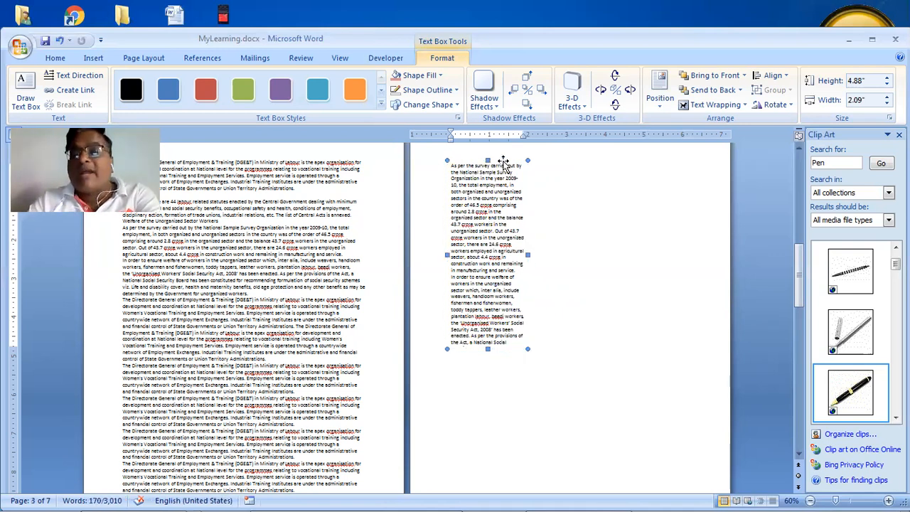
key("Delete")
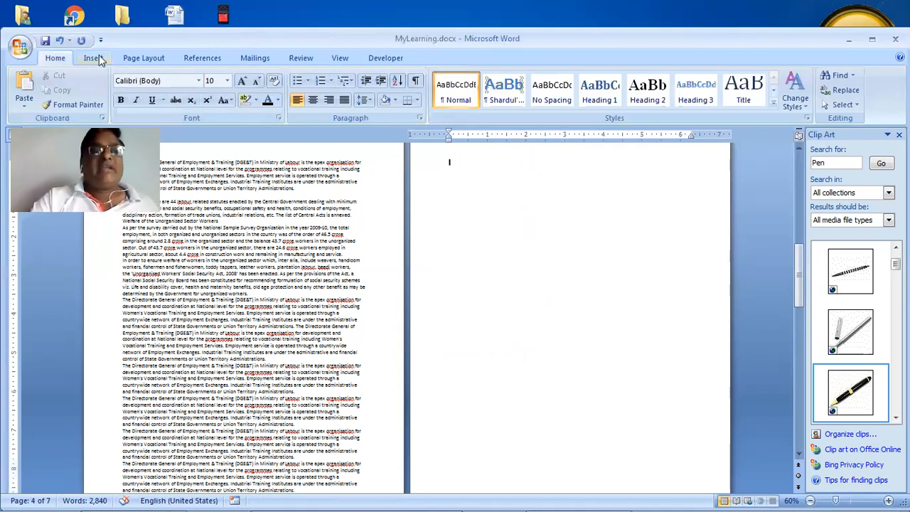
Draw an elbow connector about 1.85" high and 4.48" wide on the empty page
left_click(100, 60)
left_click(211, 93)
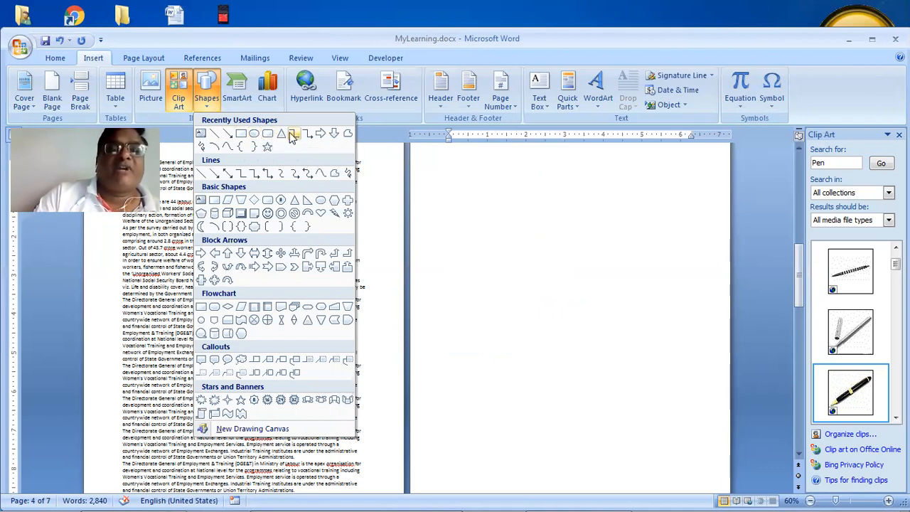
left_click(294, 135)
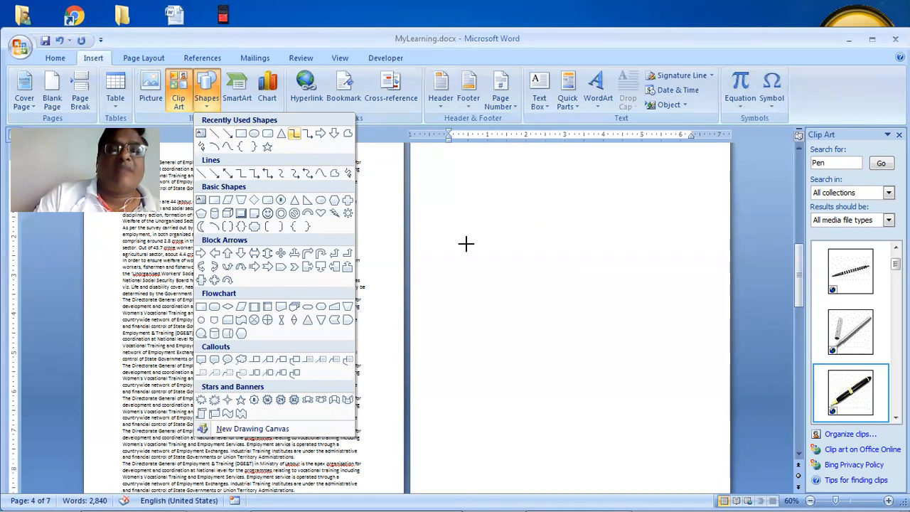
mouse_move(456, 186)
left_mouse_down()
mouse_move(483, 211)
mouse_move(624, 257)
left_mouse_up()
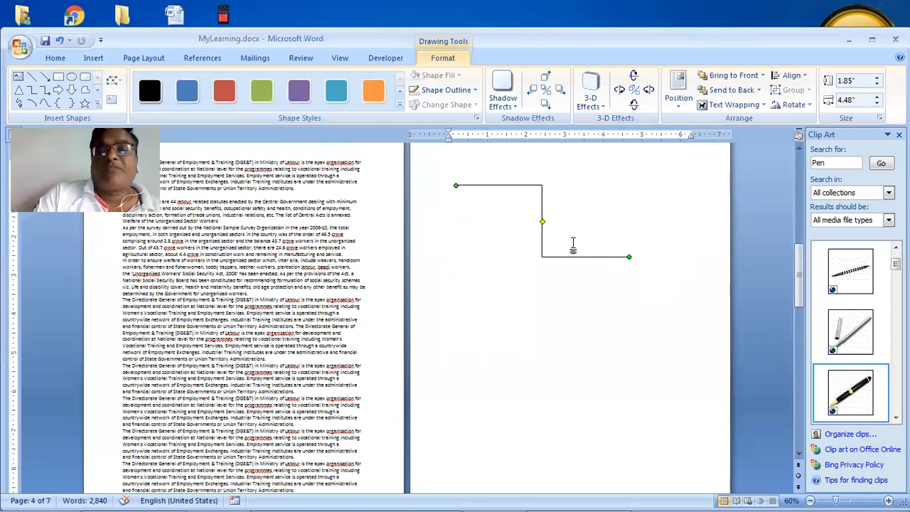
Shift the elbow connector's vertical segment toward its left end and back close to its right end
left_click_drag(542, 223, 491, 238)
left_click_drag(491, 237, 491, 239)
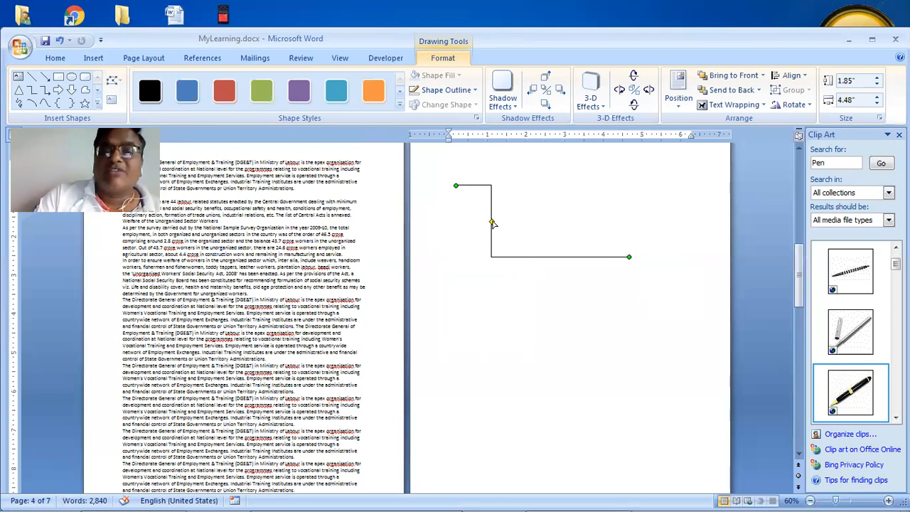
left_click_drag(595, 229, 606, 229)
left_click(567, 298)
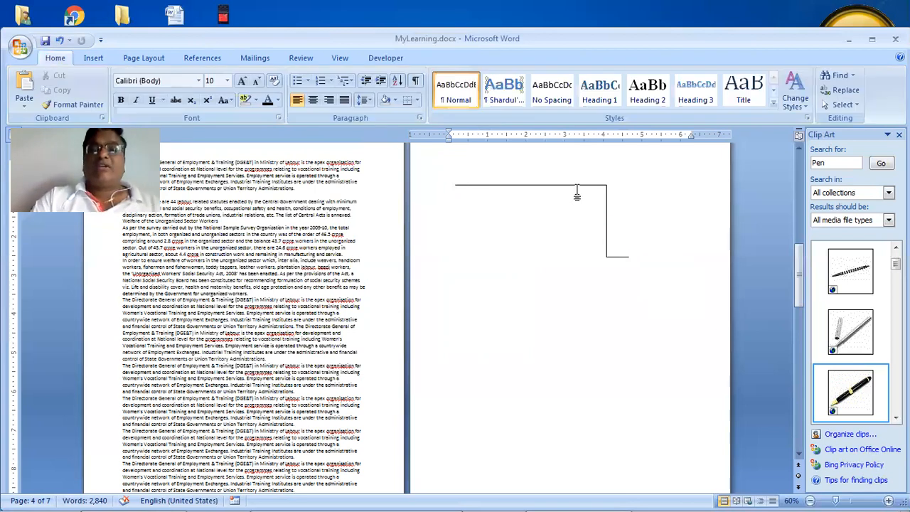
Reshape the elbow connector to about 3.6" by 2" by moving both endpoints, and delete it from the page
left_click(579, 186)
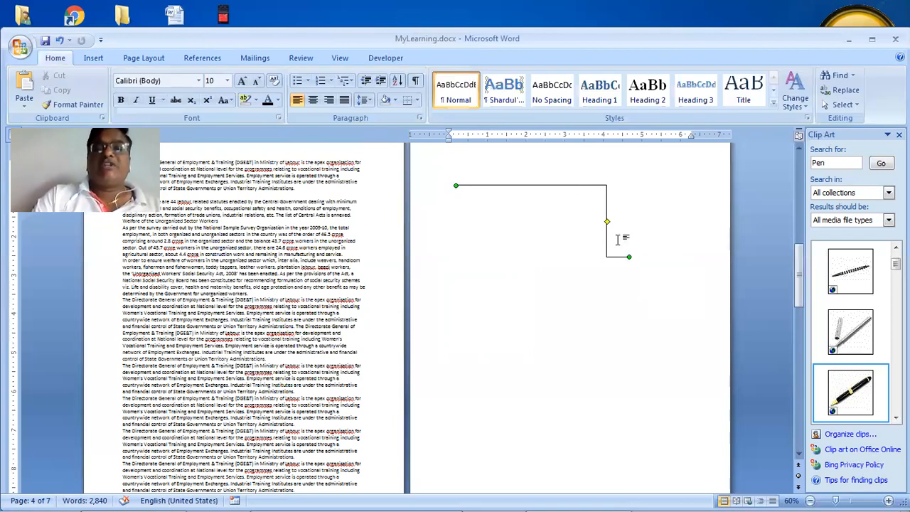
mouse_move(629, 257)
left_mouse_down()
mouse_move(598, 288)
mouse_move(547, 310)
mouse_move(586, 344)
mouse_move(598, 389)
left_mouse_up()
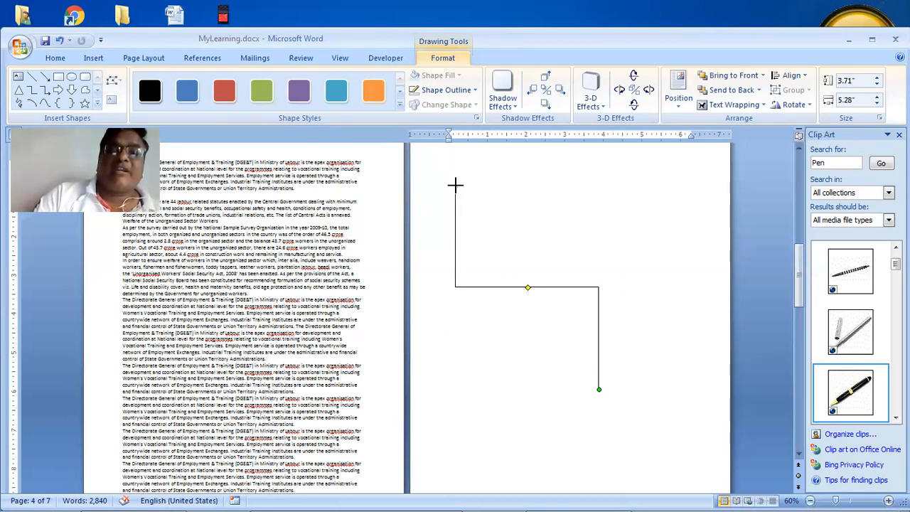
left_click_drag(454, 184, 521, 250)
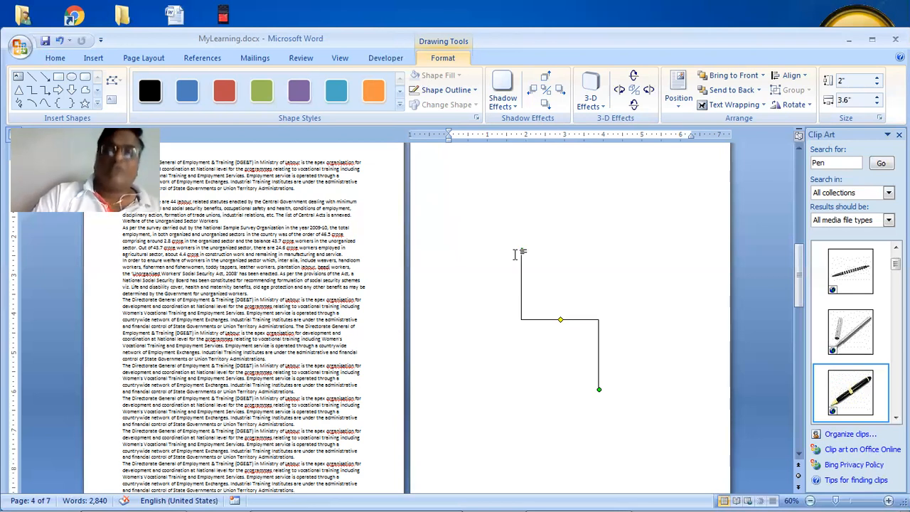
key("Delete")
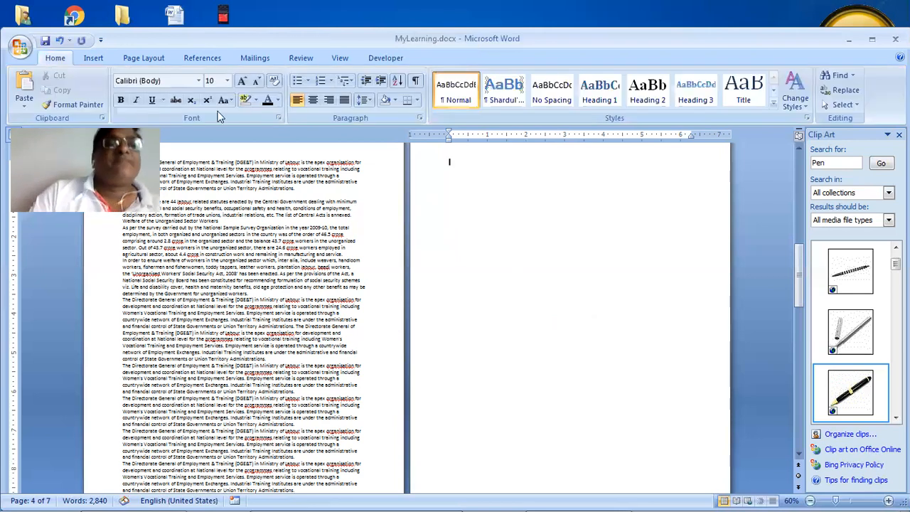
Draw an isosceles triangle about 4.7" high and 4.1" wide on the empty page
left_click(107, 59)
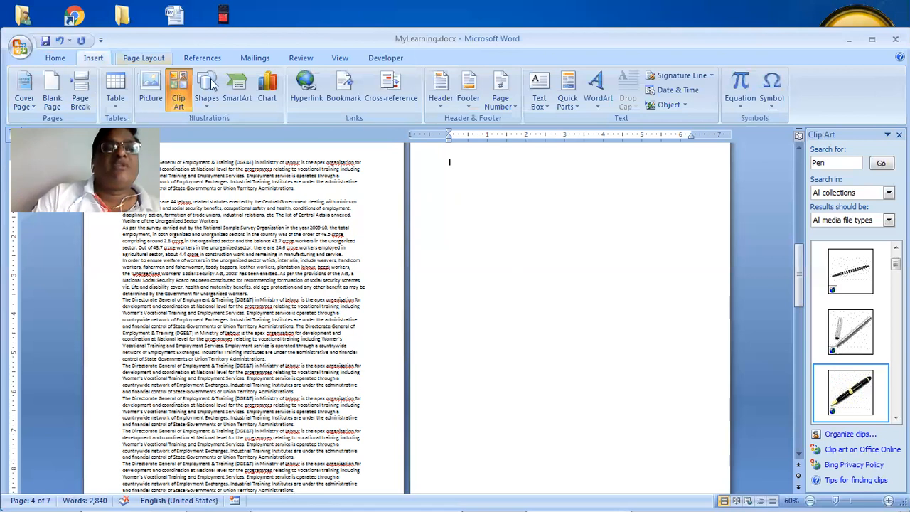
left_click(208, 99)
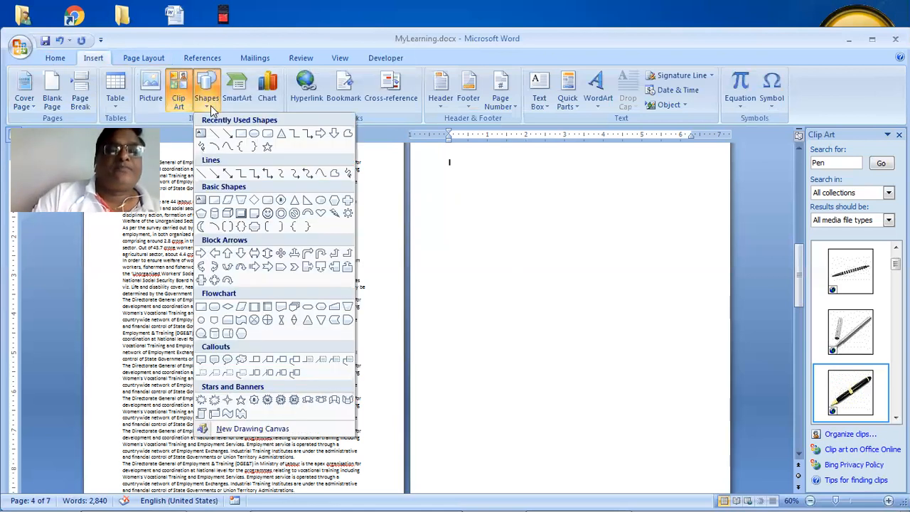
left_click(282, 138)
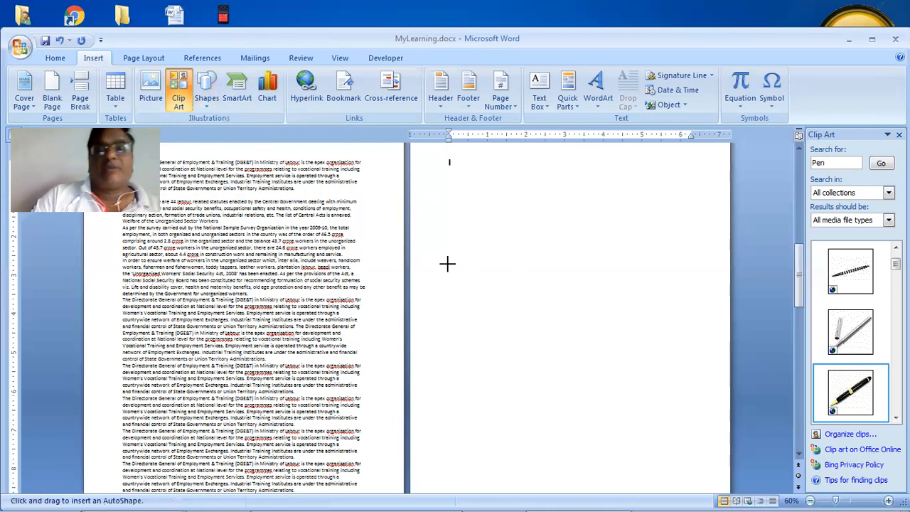
left_click_drag(438, 164, 555, 330)
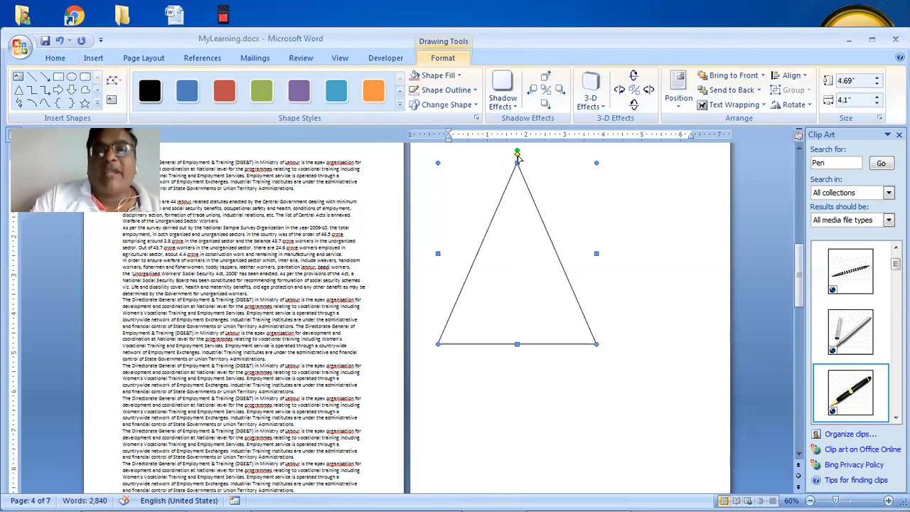
Move the triangle's apex directly above its left corner to form a right triangle, and shift the shape down and to the right
left_click_drag(518, 172, 518, 206)
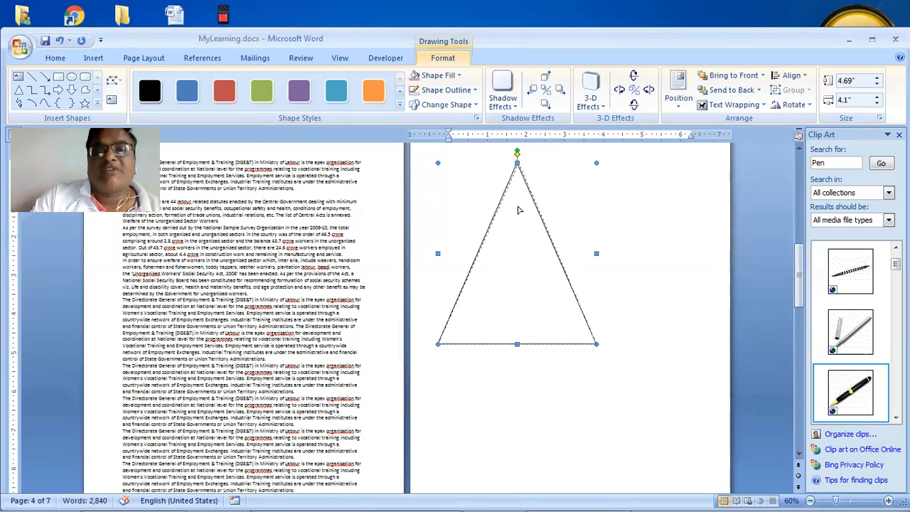
left_click_drag(515, 238, 439, 242)
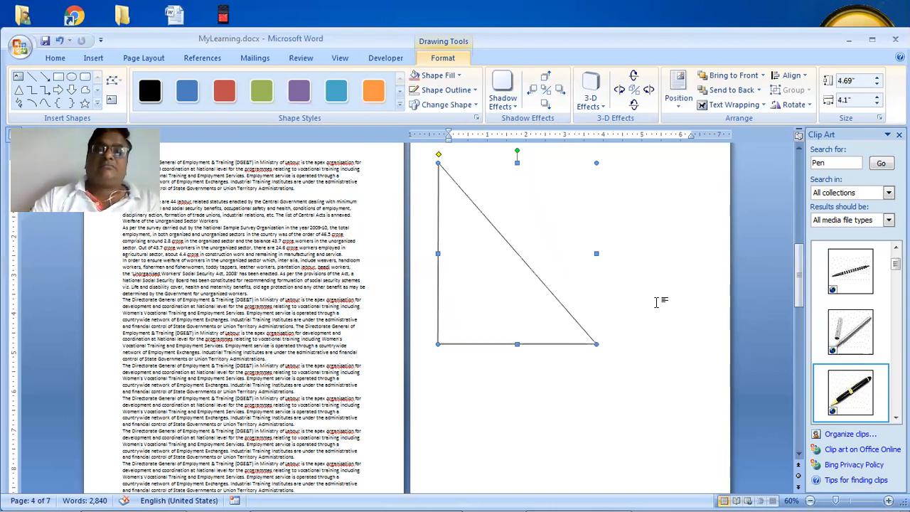
left_click(656, 302)
left_click(544, 287)
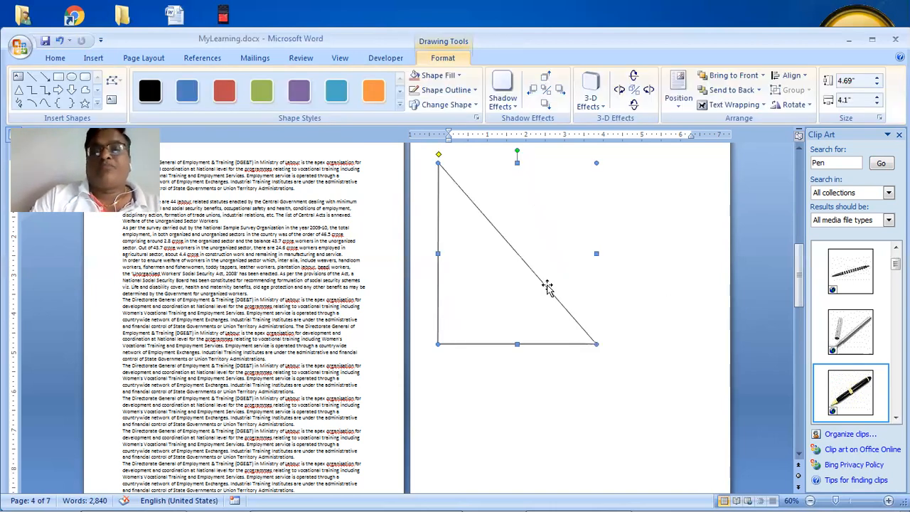
left_click_drag(462, 252, 500, 314)
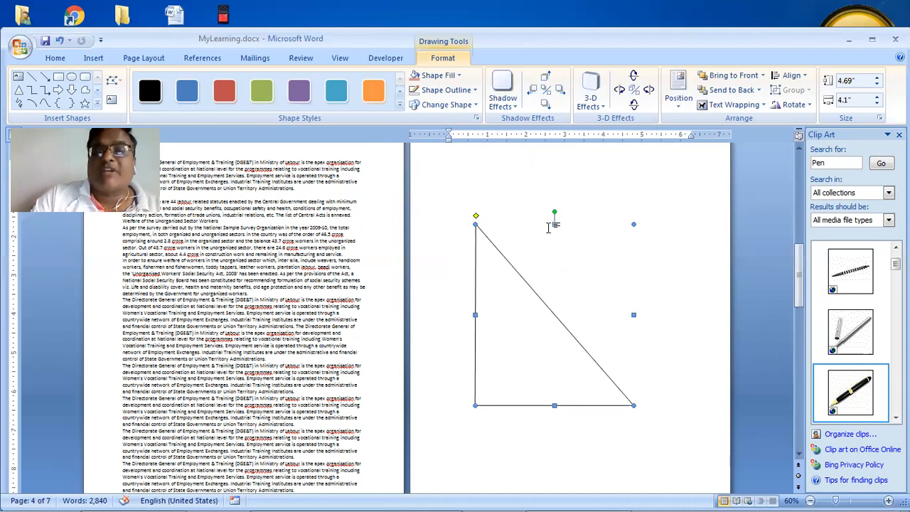
Rotate the right triangle clockwise until its right-angle corner points upward, and undo the rotation
left_click_drag(554, 212, 615, 426)
left_click(594, 414)
left_click(547, 293)
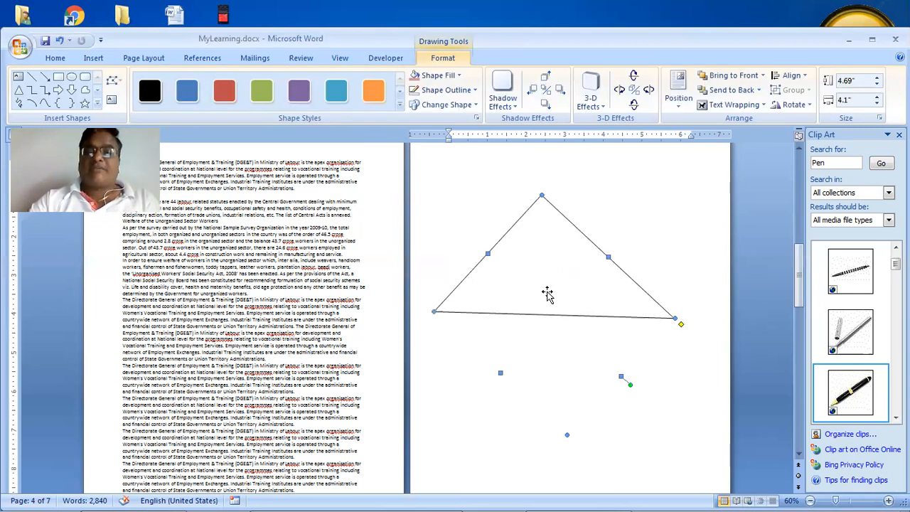
left_click(532, 276)
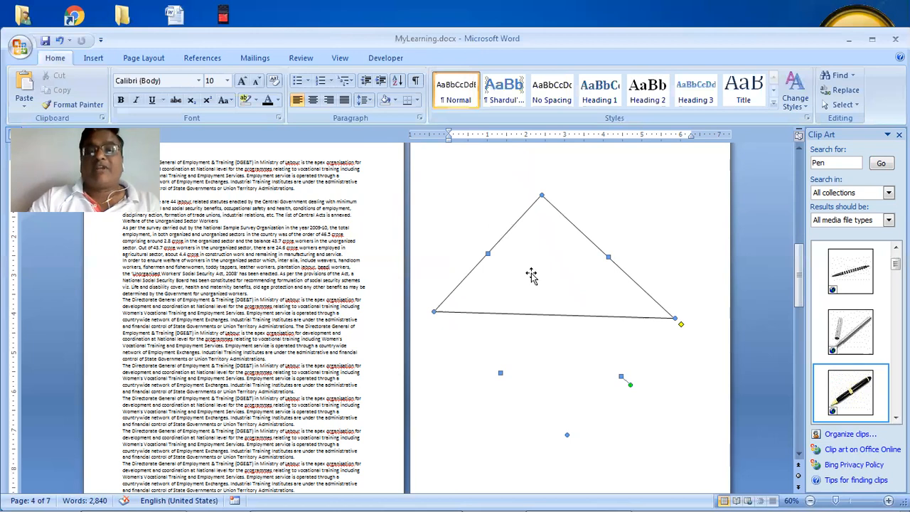
left_click(531, 276)
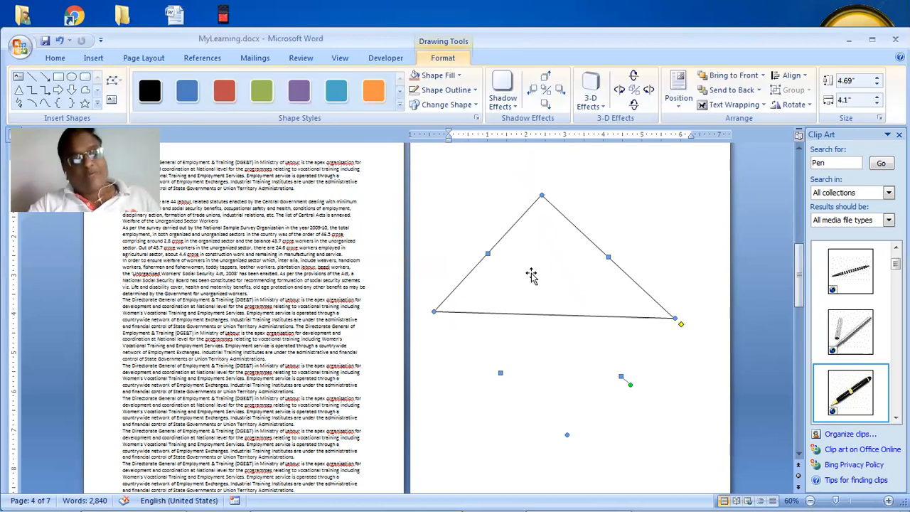
key("ctrl+z")
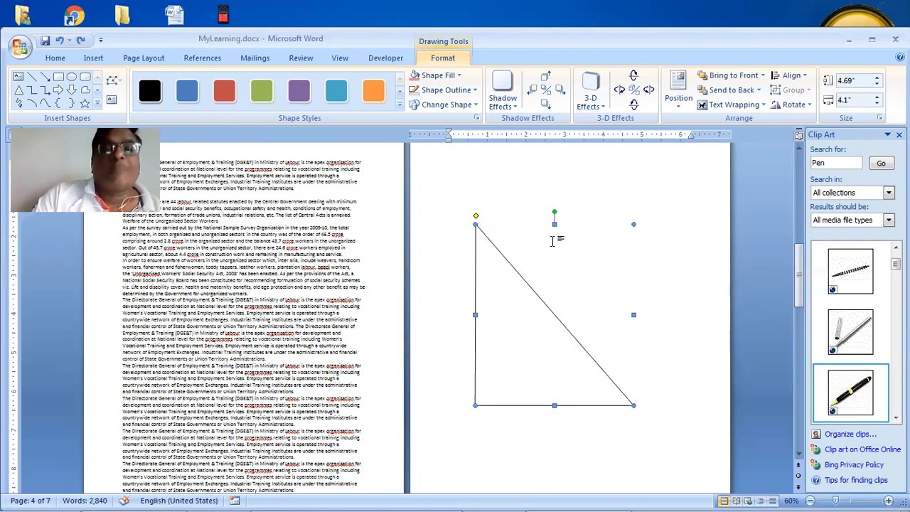
left_click(163, 98)
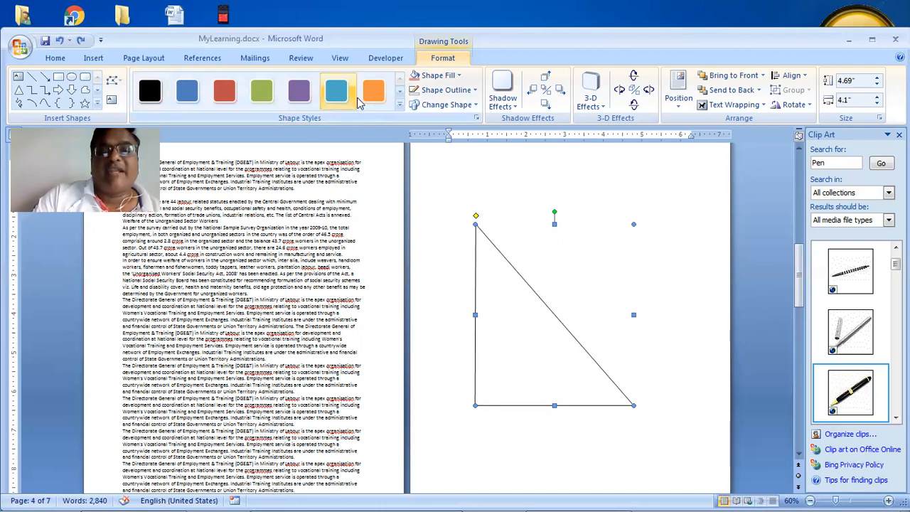
left_click(400, 104)
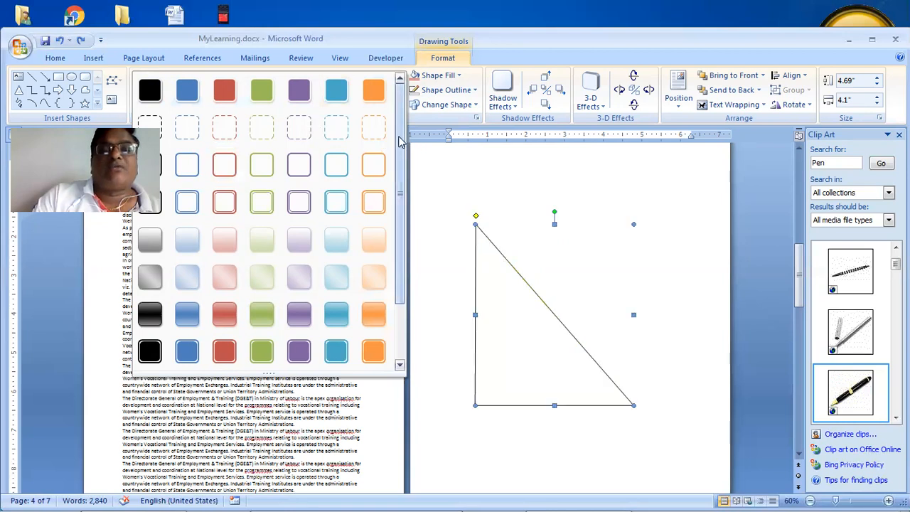
scroll(399, 204, "down", 2)
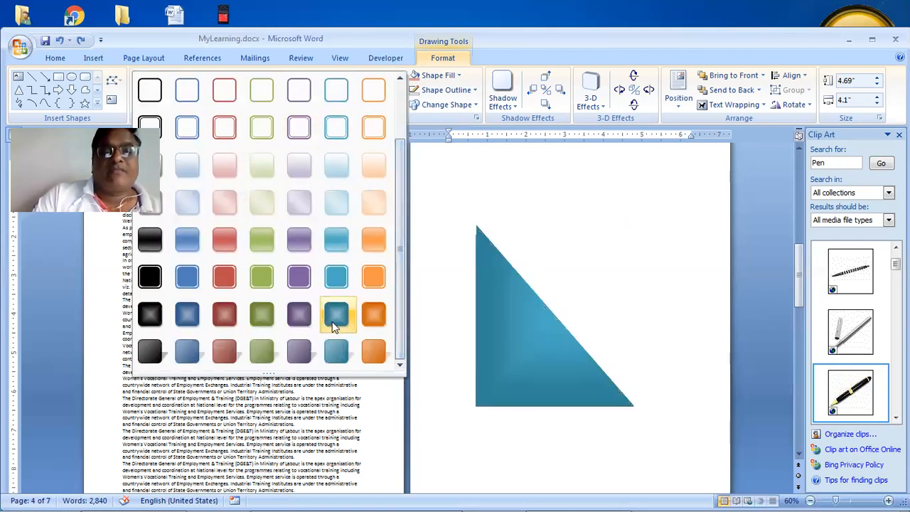
left_click(445, 110)
Give the right triangle's outline the square-dot dash pattern
left_click(450, 91)
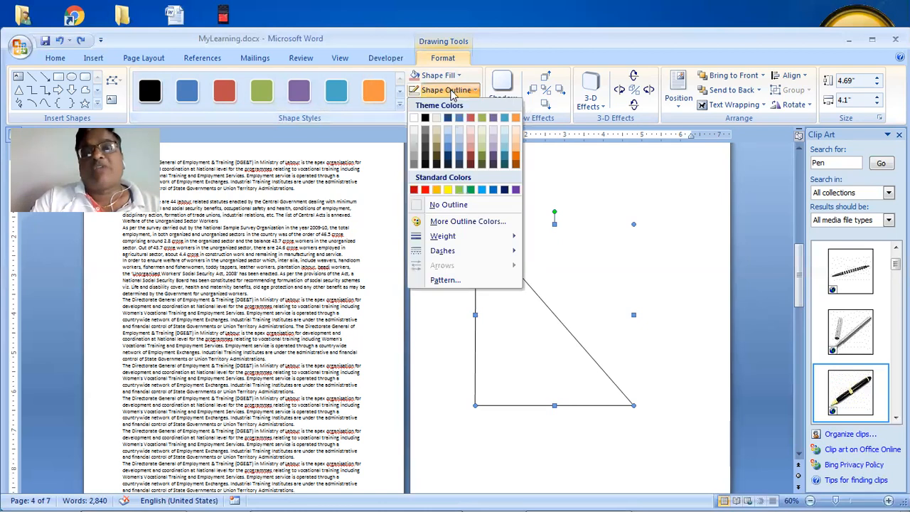
mouse_move(445, 257)
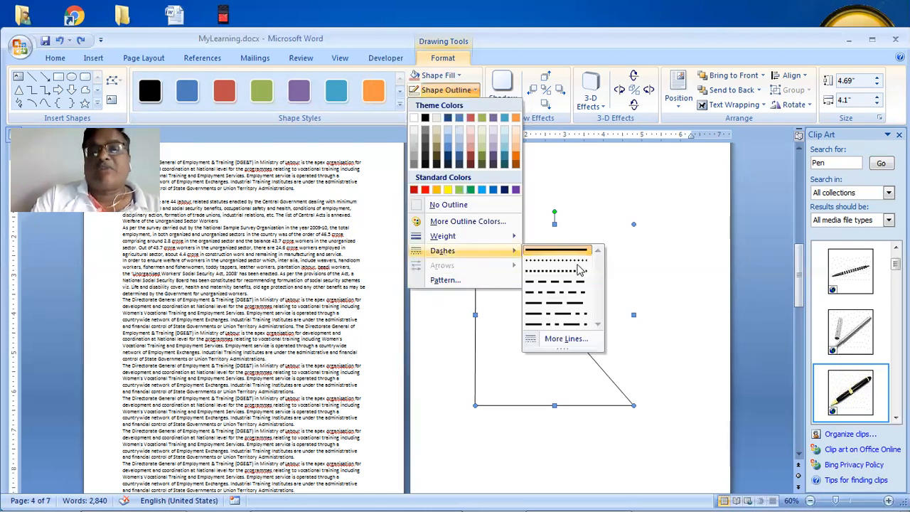
left_click(577, 272)
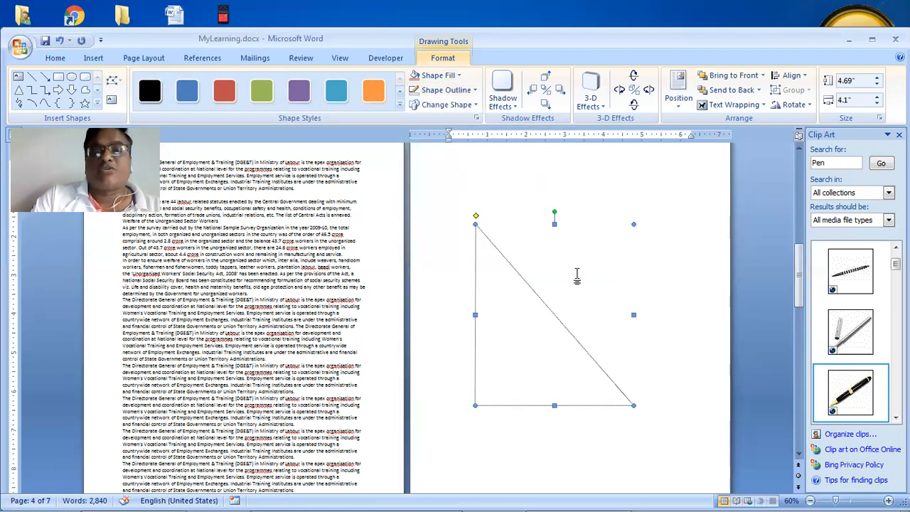
Set the triangle's outline weight to 4½ pt and its dash pattern to long dash-dot-dot
left_click(448, 90)
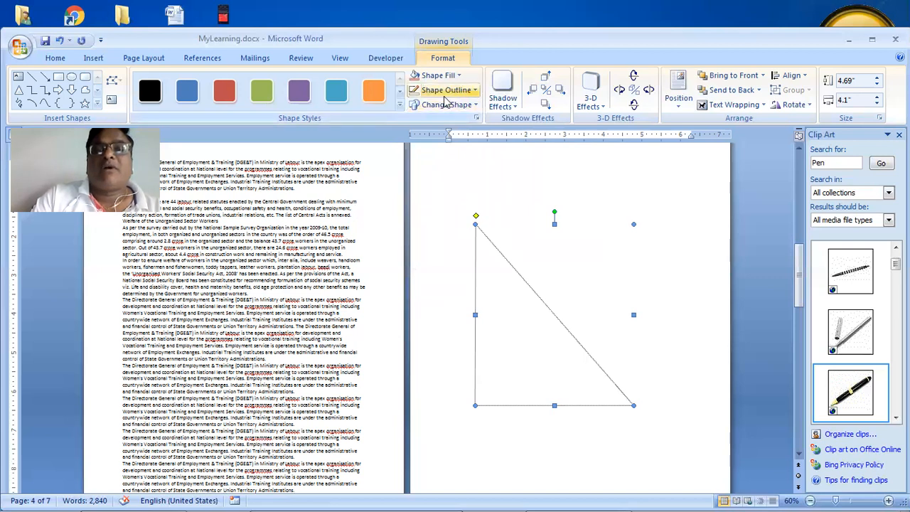
mouse_move(468, 253)
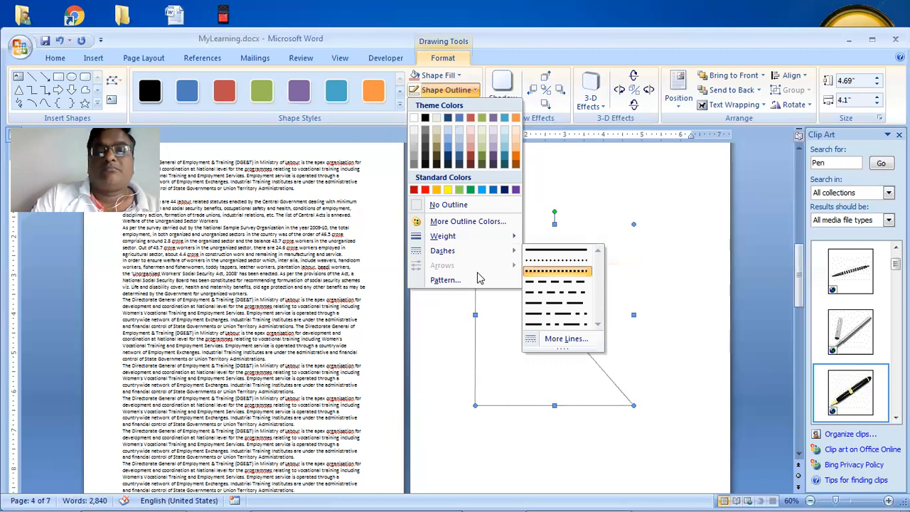
mouse_move(483, 237)
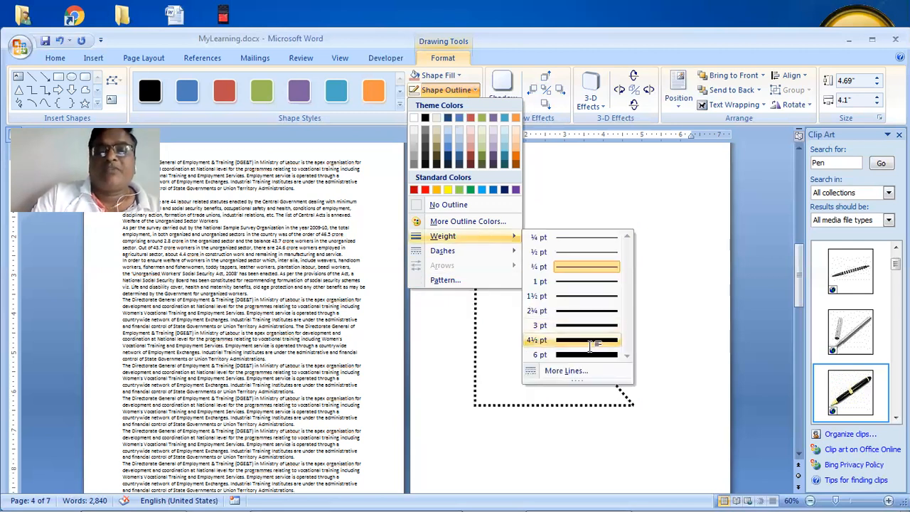
left_click(448, 90)
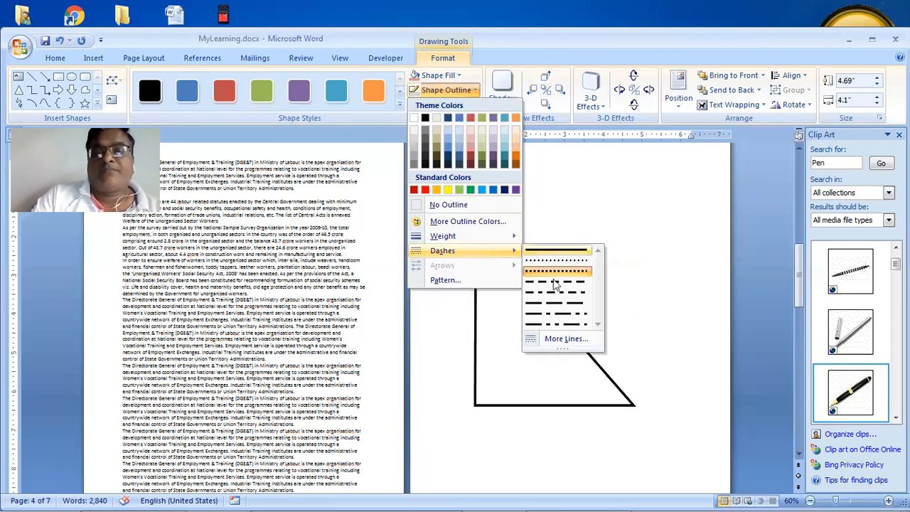
left_click(562, 325)
left_click(659, 298)
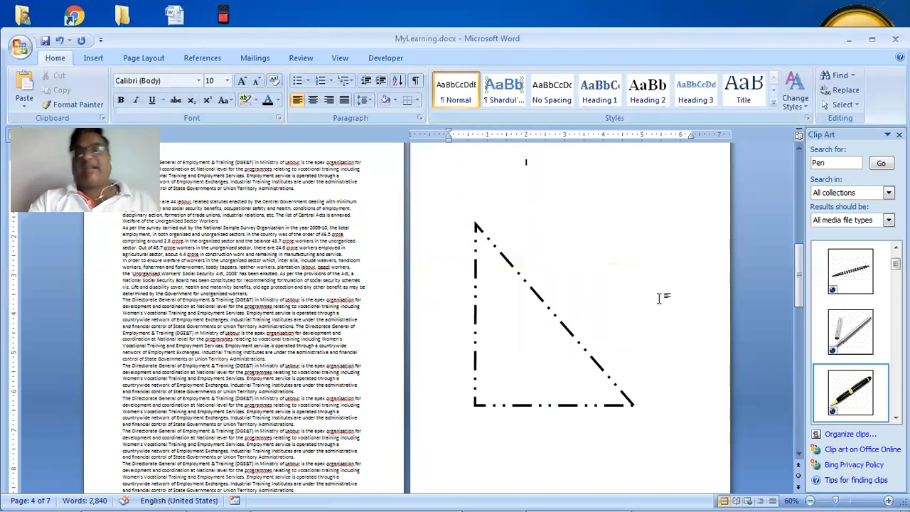
Fill the right triangle with the picture Image_53.JPG from the Covid-19 Banners folder
left_click(515, 322)
left_click(453, 76)
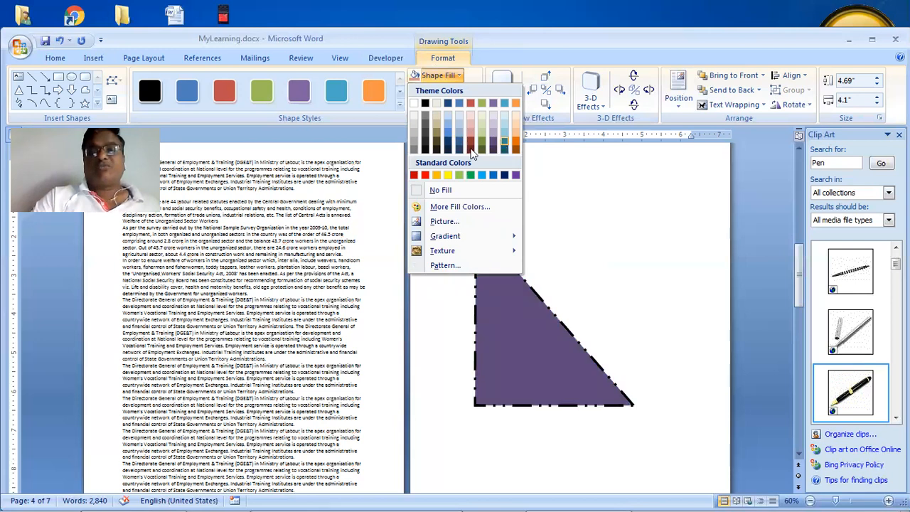
left_click(444, 222)
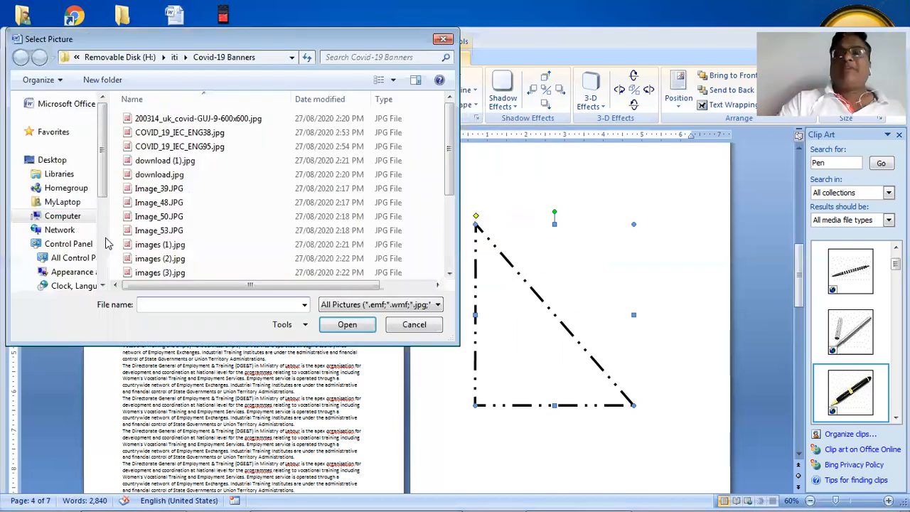
left_click(175, 234)
double_click(175, 235)
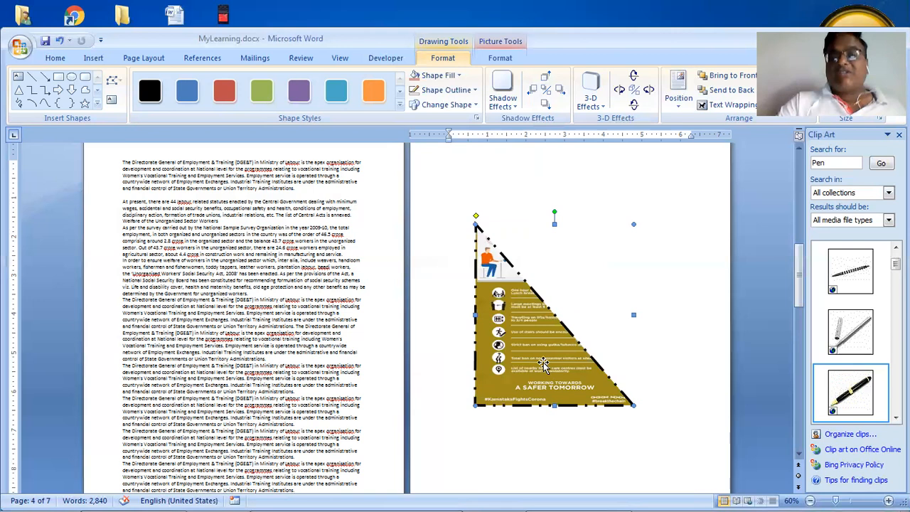
Enlarge the picture-filled triangle to cover most of the page, and move its apex to about the middle of its width
left_click_drag(533, 349, 502, 283)
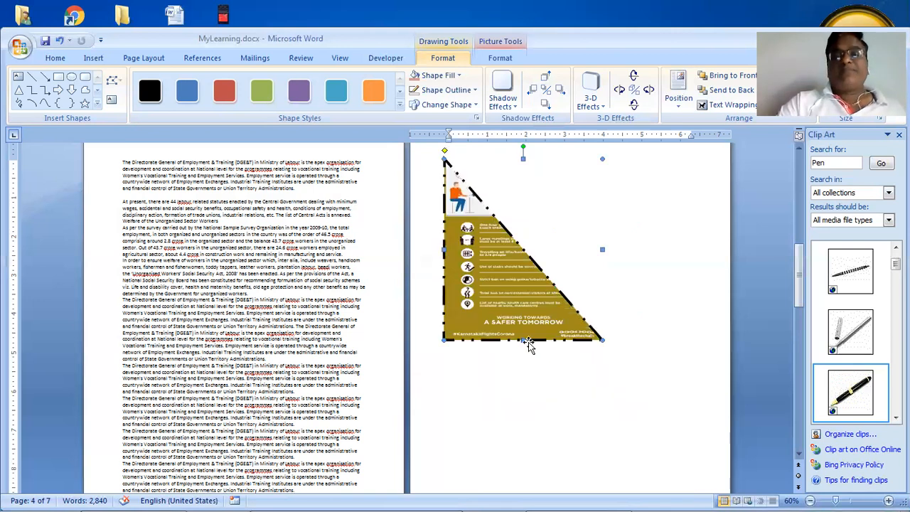
left_click_drag(602, 342, 702, 463)
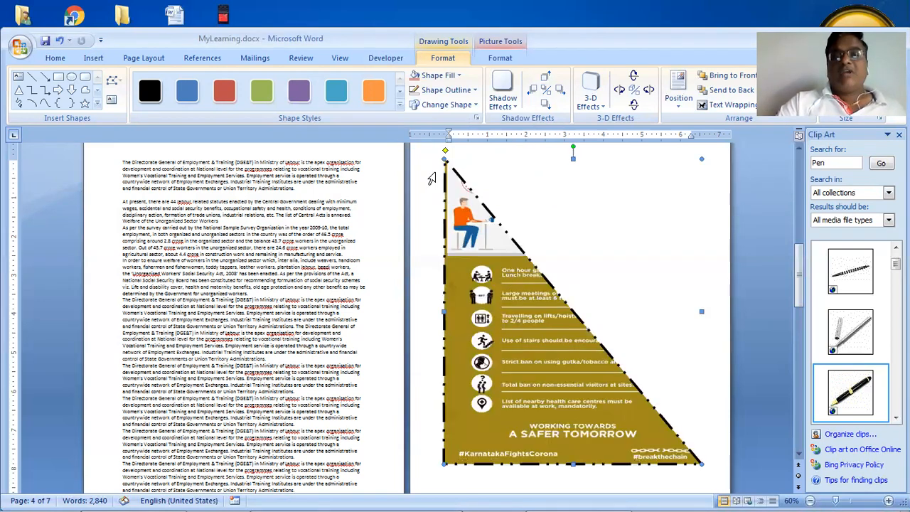
left_click_drag(445, 152, 564, 183)
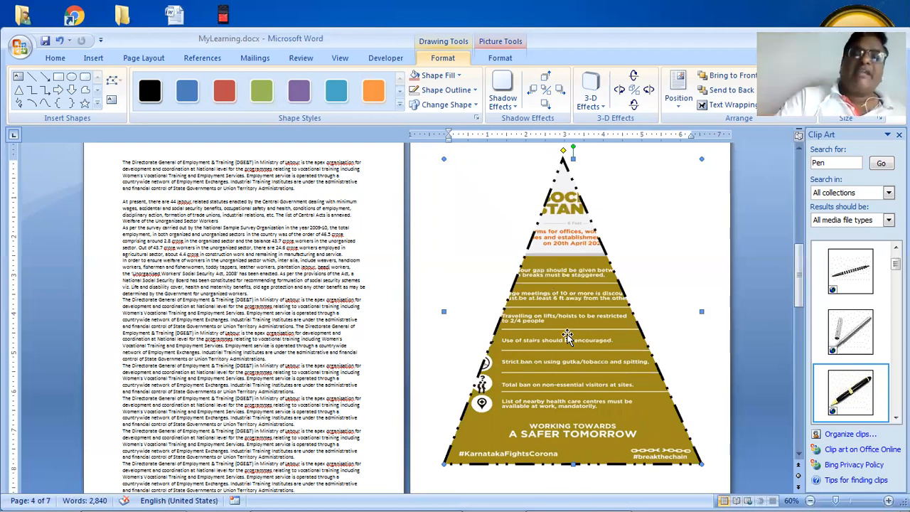
Change the triangle into a hexagon, and replace the hexagon with a rounded rectangle
left_click(452, 105)
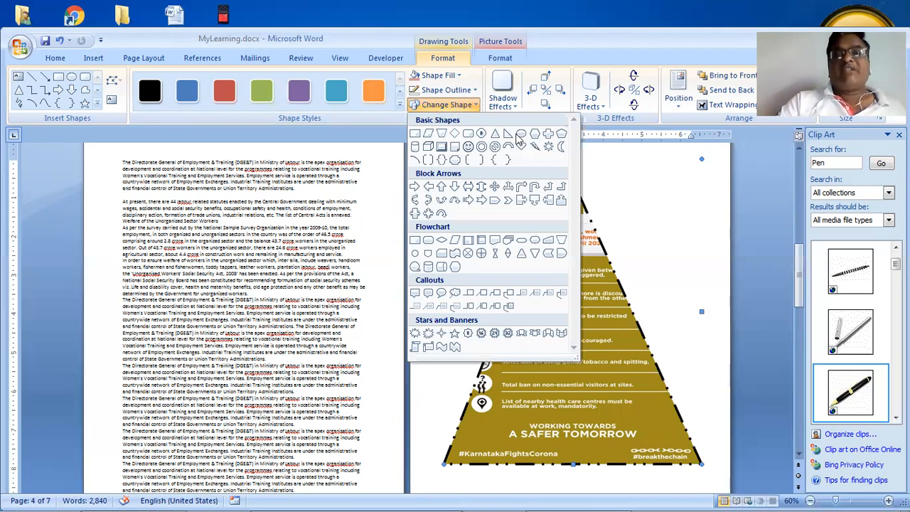
left_click(535, 133)
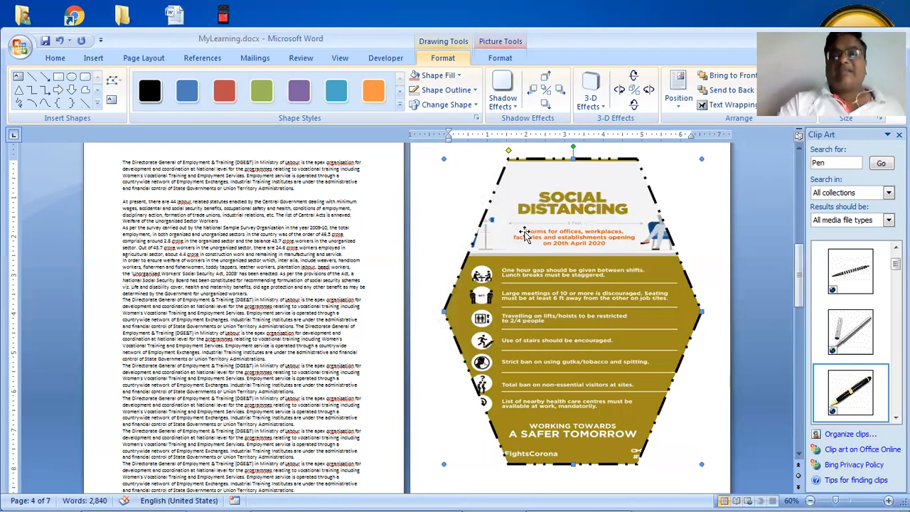
left_click(459, 108)
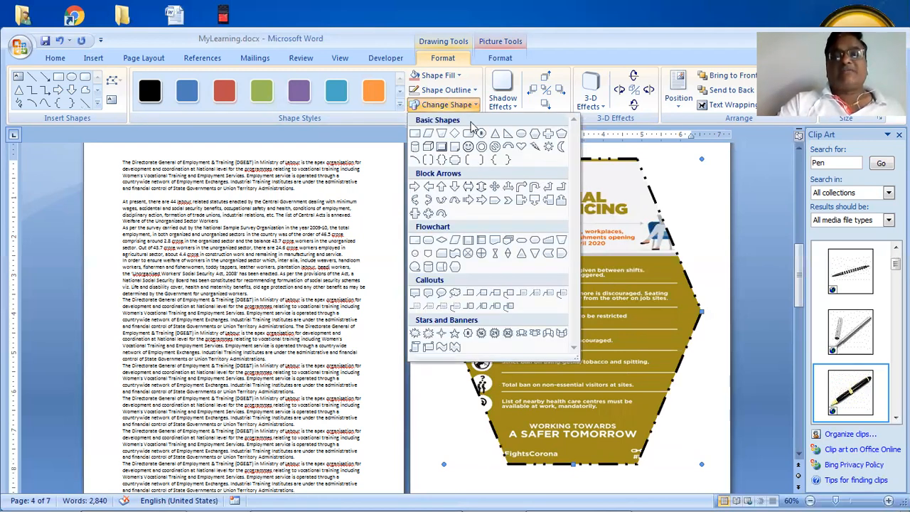
left_click(552, 334)
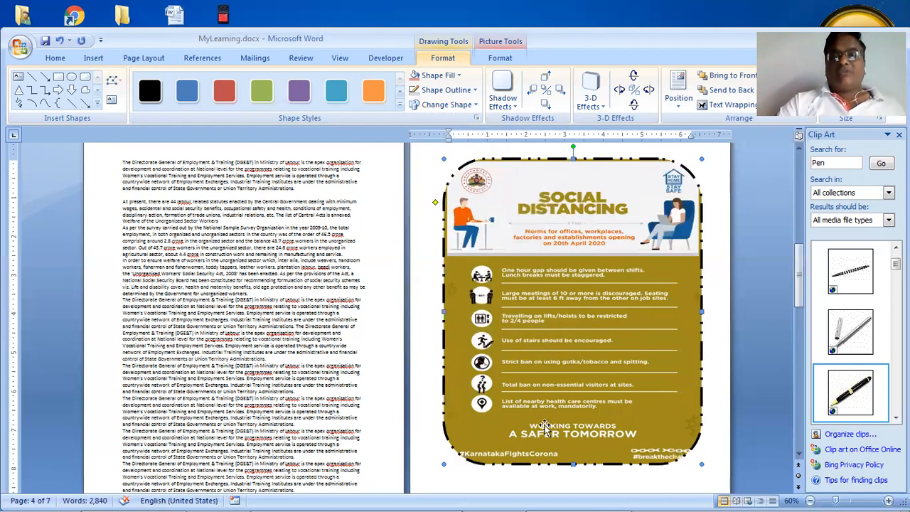
left_click(513, 405)
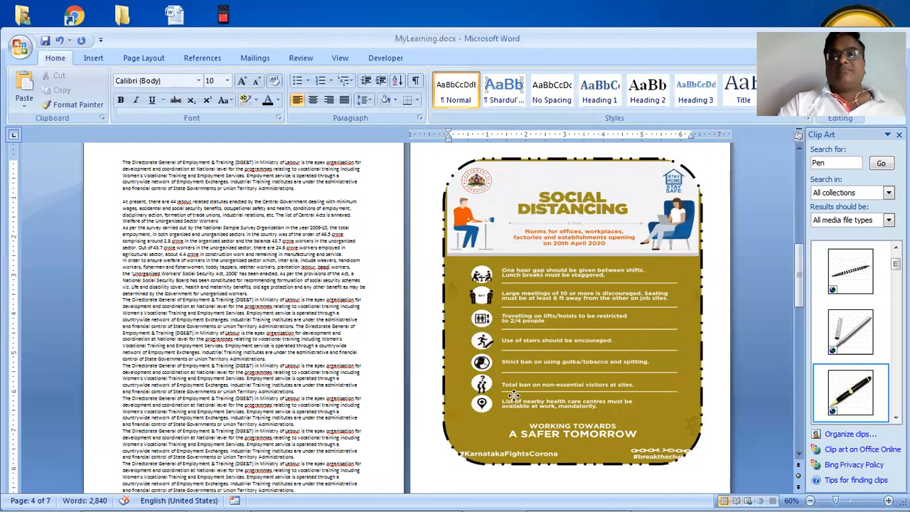
Open the full gradient fill settings for the rounded rectangle
left_click(510, 399)
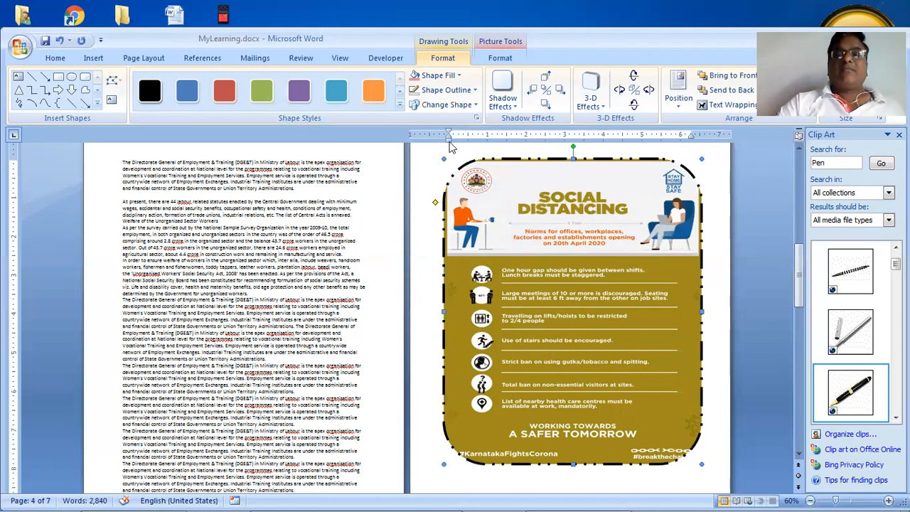
left_click(443, 75)
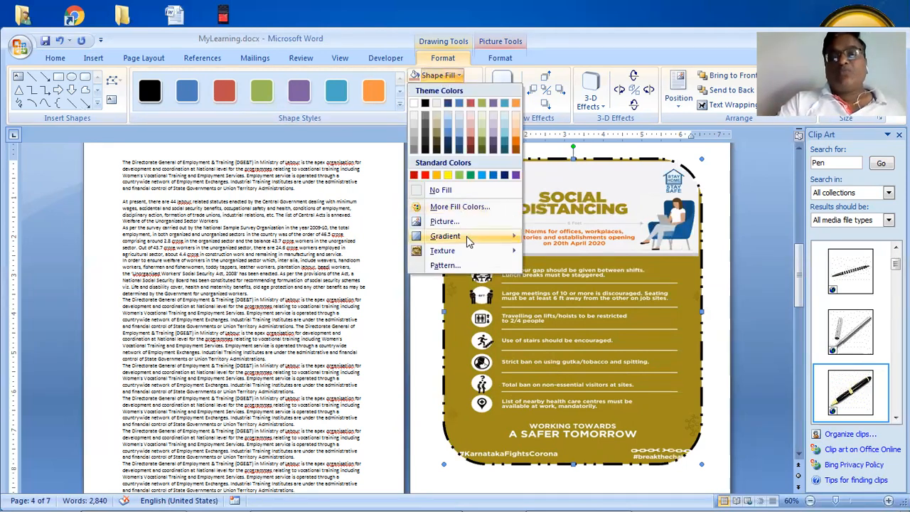
mouse_move(466, 236)
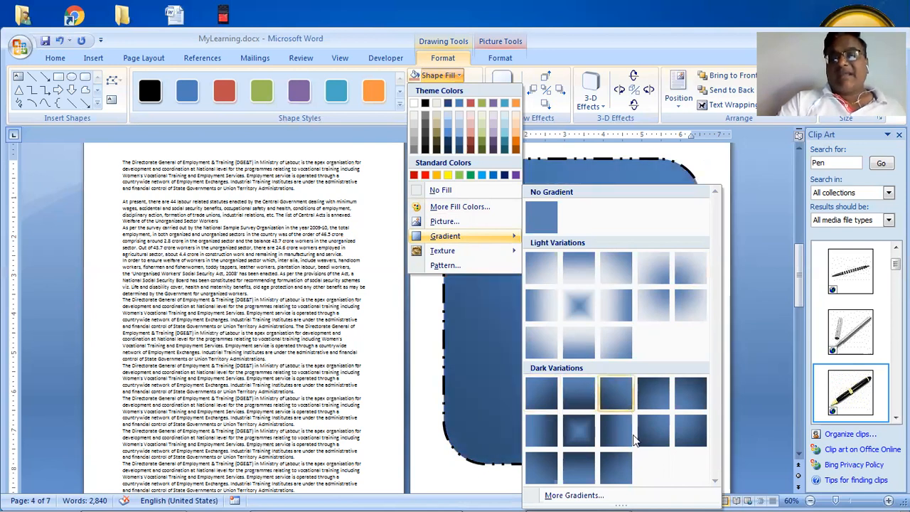
left_click(587, 495)
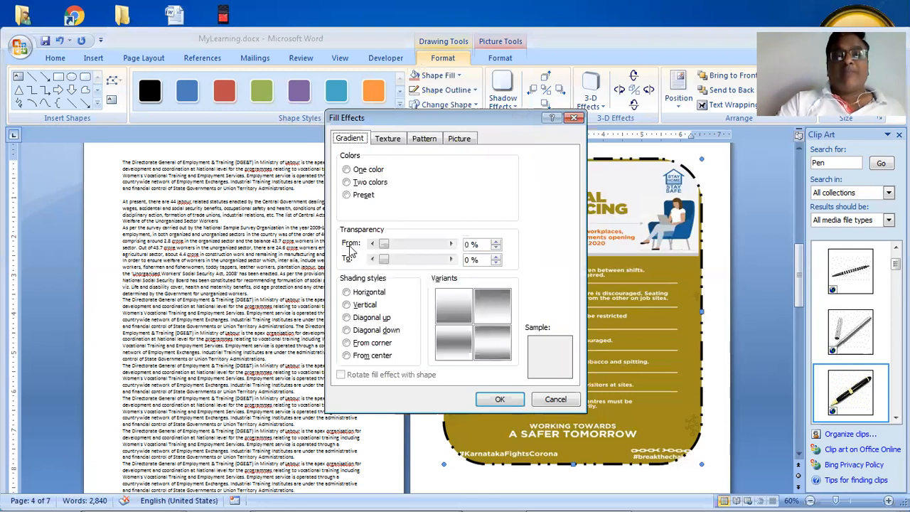
Try the two-color, one-color and preset Early Sunset options for the gradient fill
left_click(362, 182)
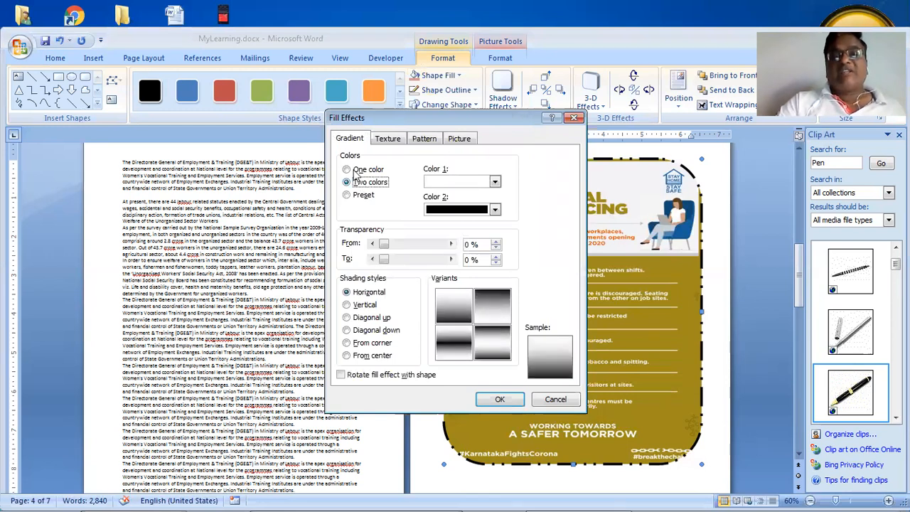
left_click(360, 171)
left_click(361, 183)
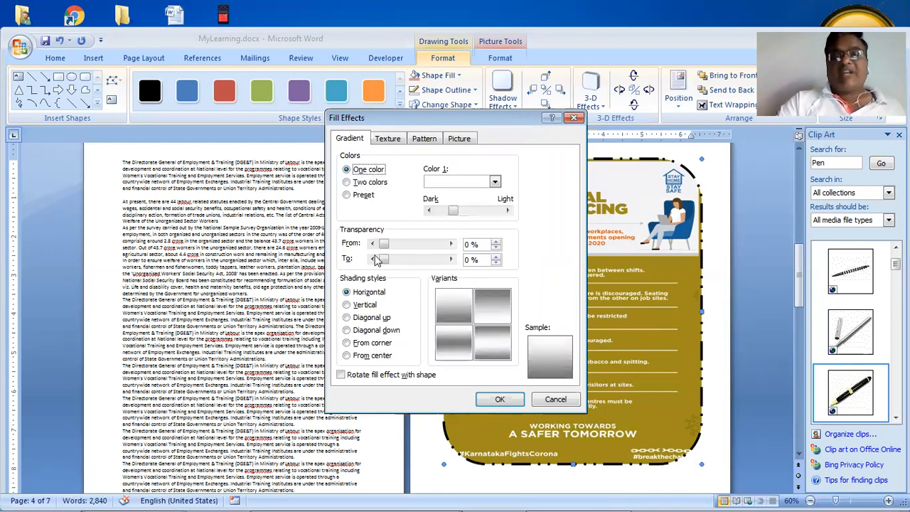
left_click(366, 196)
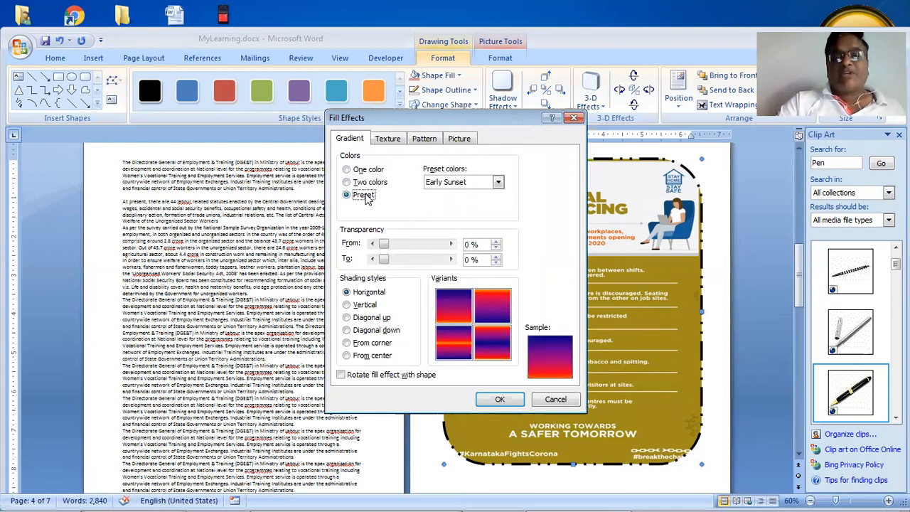
Try the vertical and diagonal-down shading styles for the gradient, and set the shading style to From center
left_click(377, 306)
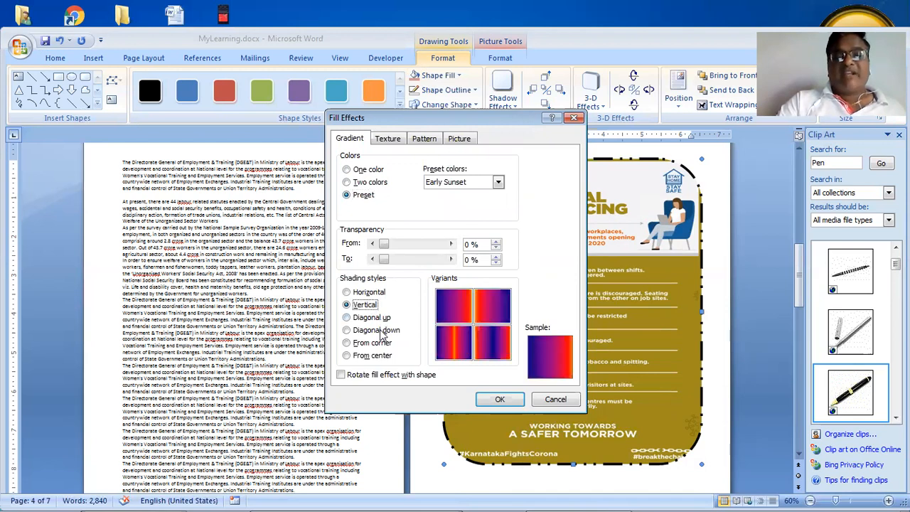
left_click(383, 332)
left_click(386, 344)
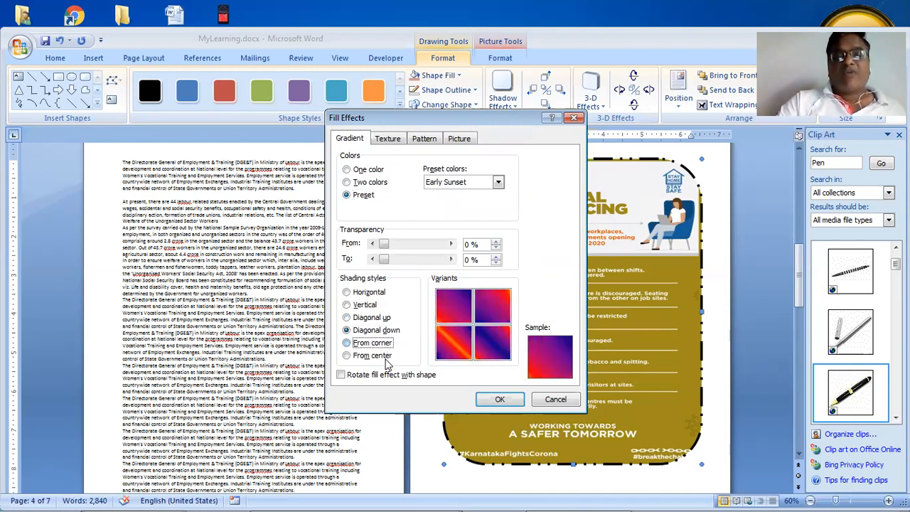
left_click(387, 358)
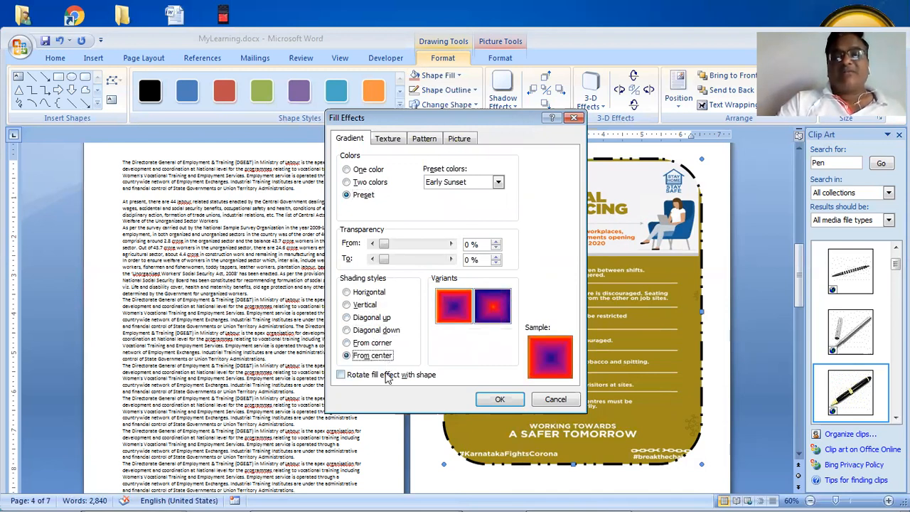
Compare the one-color and two-color gradient options, then use two colors with medium blue as Color 1
left_click(366, 182)
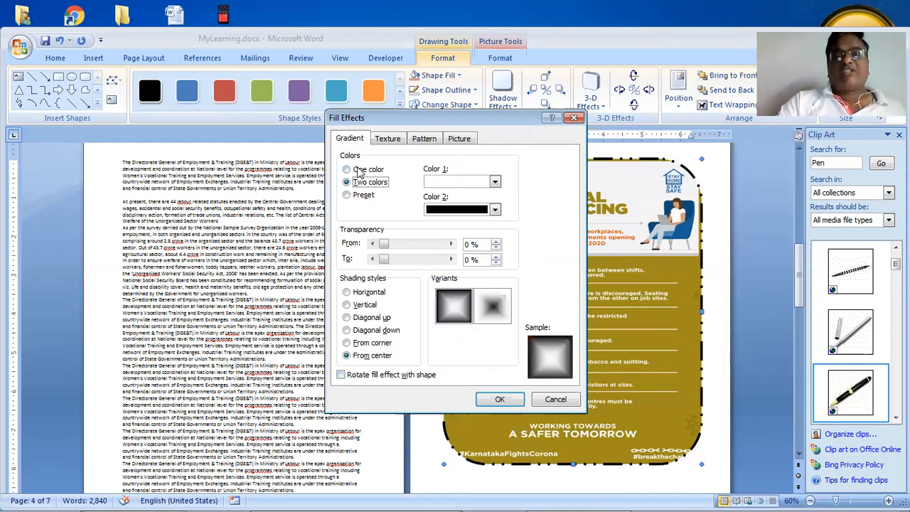
left_click(364, 172)
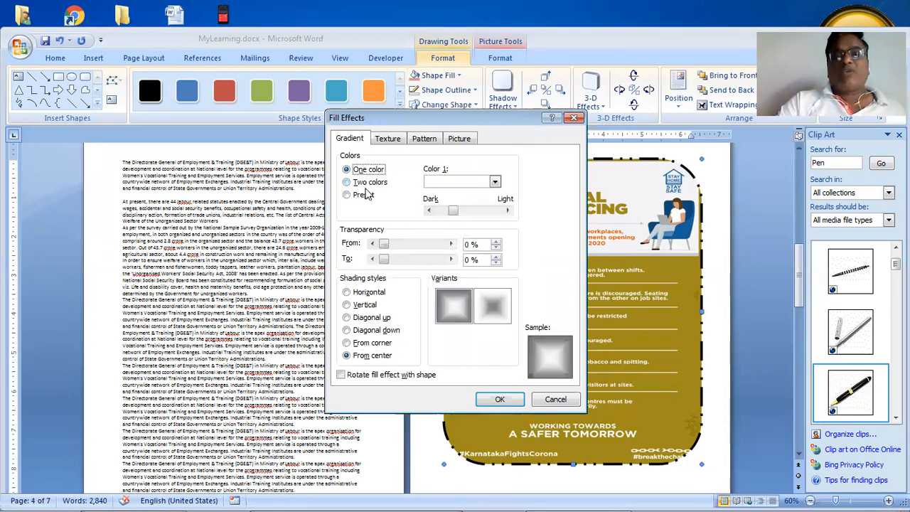
key("Down")
left_click(494, 182)
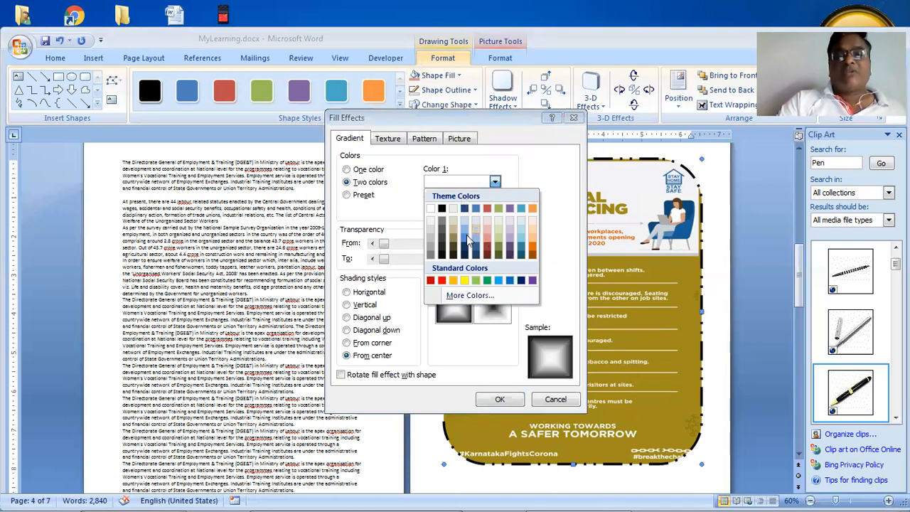
left_click(462, 221)
Set the gradient's Color 2 to standard orange and apply the two-color fill to the rounded rectangle
left_click(459, 210)
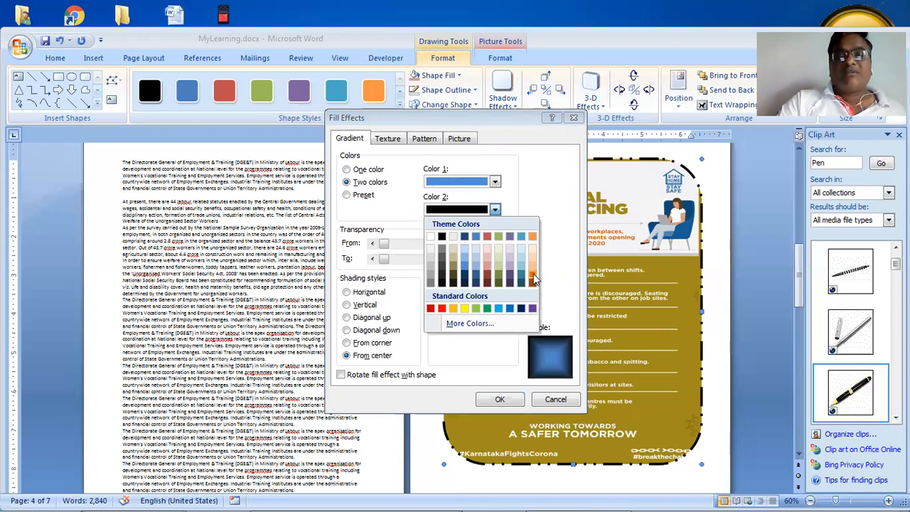
left_click(532, 272)
left_click(476, 210)
left_click(464, 308)
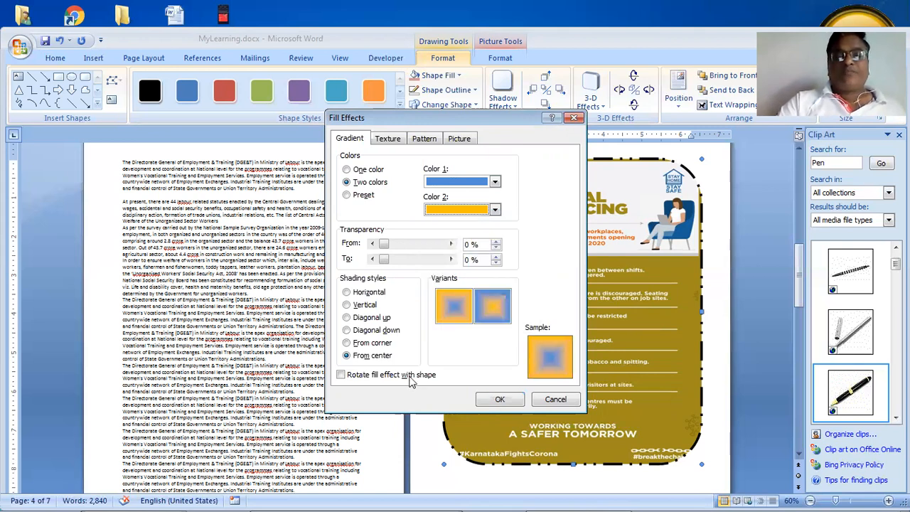
left_click(503, 397)
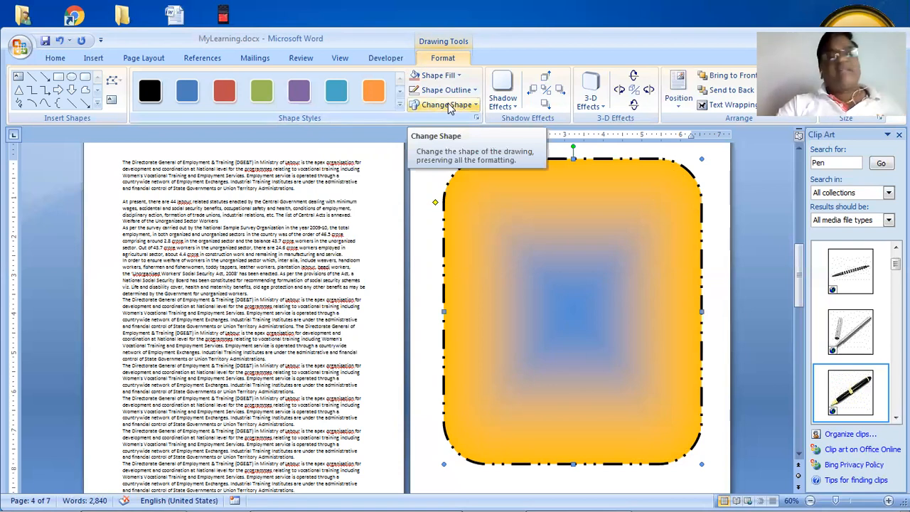
Fill the rounded rectangle with the light-variation gradient that has blue at its center and fades toward the edges
left_click(444, 78)
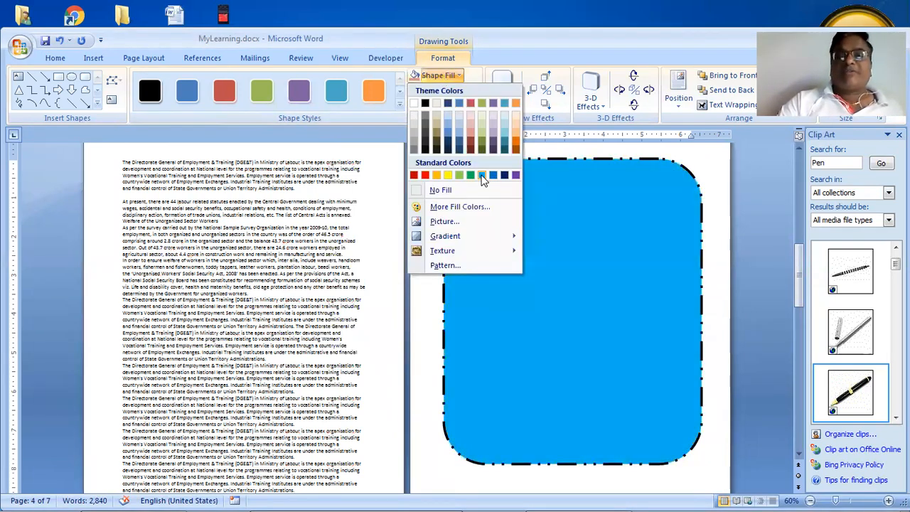
mouse_move(440, 239)
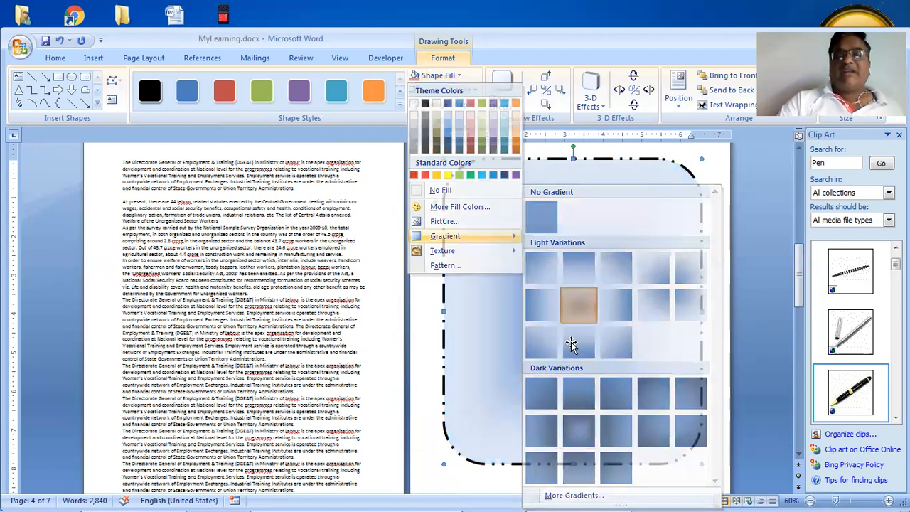
left_click(584, 318)
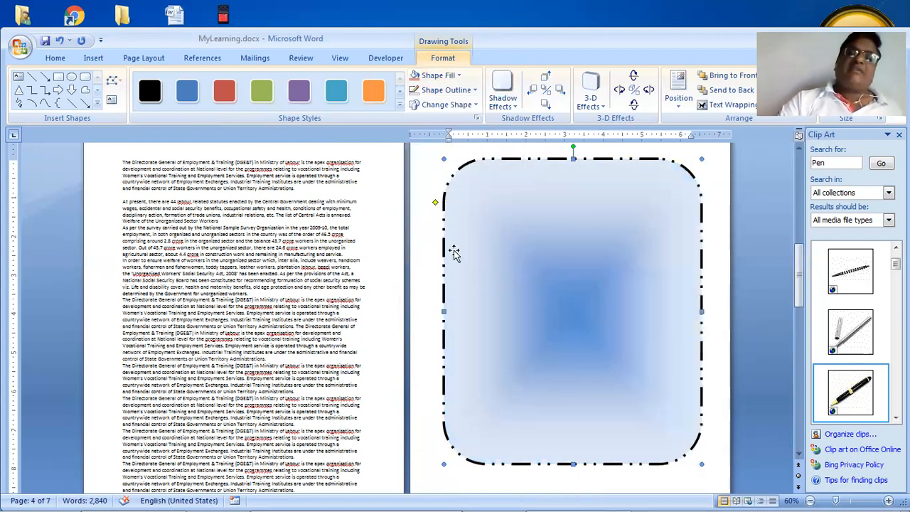
Fill the rounded rectangle with the blue denim texture
left_click(447, 75)
mouse_move(478, 250)
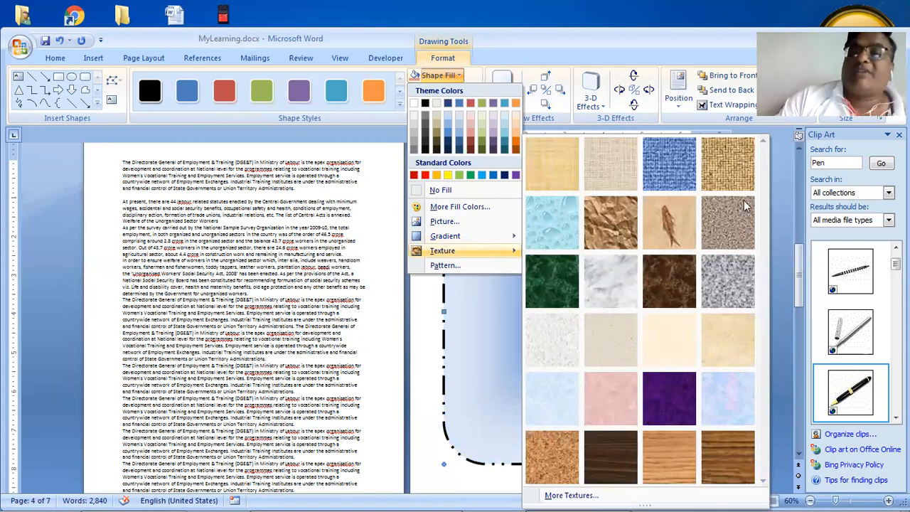
left_click(690, 176)
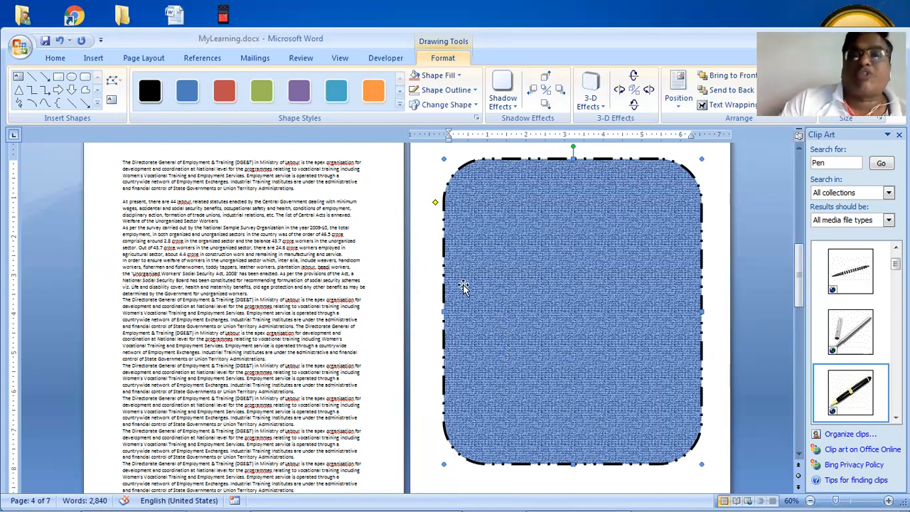
Open the pattern fill settings for the rounded rectangle and set the foreground color to standard light blue
left_click(441, 76)
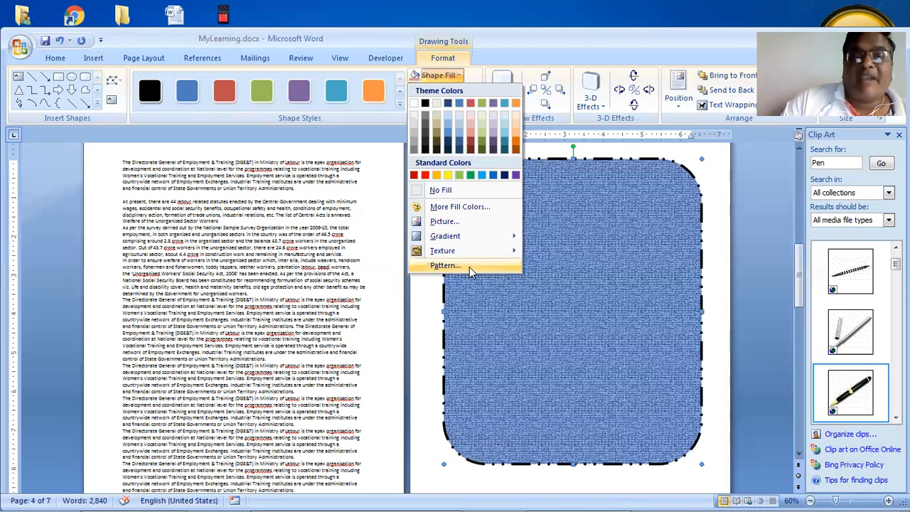
left_click(445, 265)
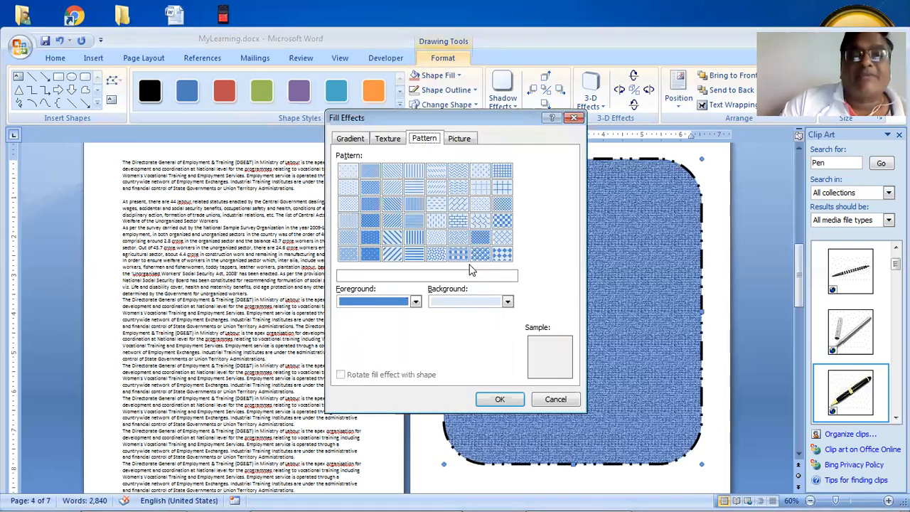
left_click(367, 304)
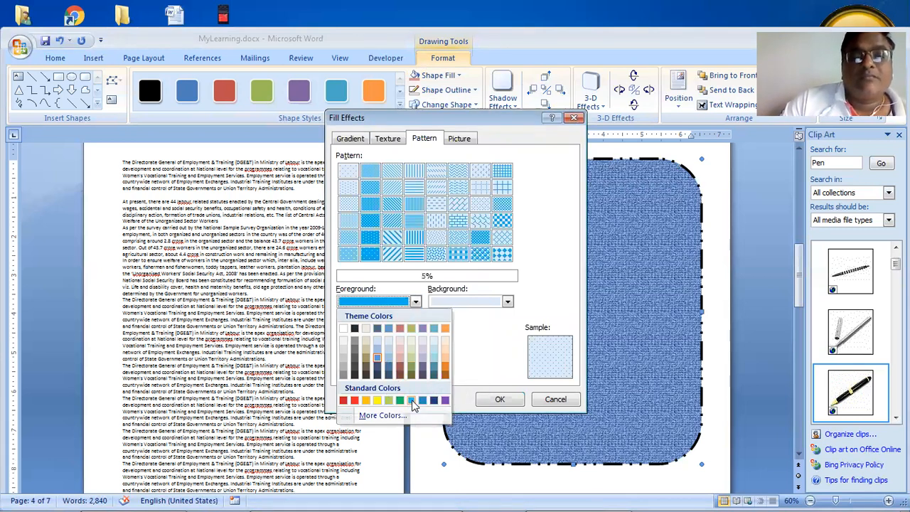
left_click(411, 400)
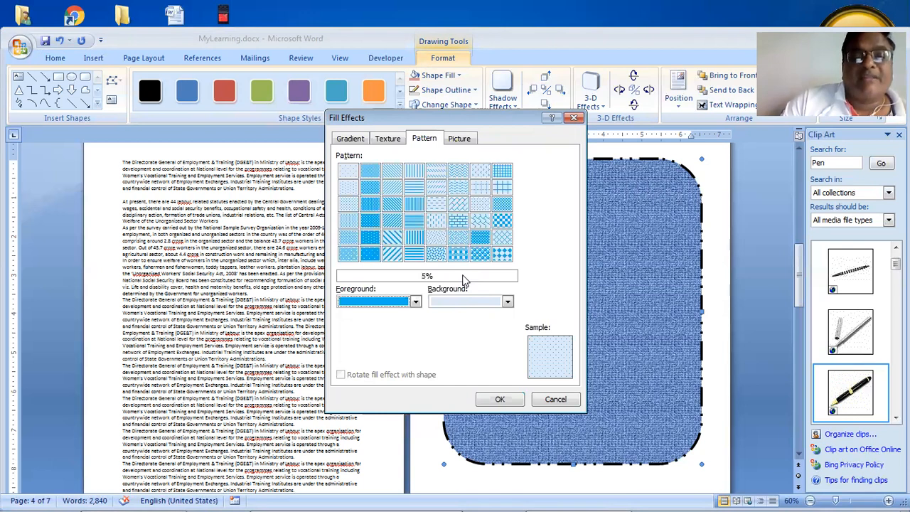
Try the Light upward diagonal pattern, select Light horizontal instead, and open the background color choices
left_click(392, 187)
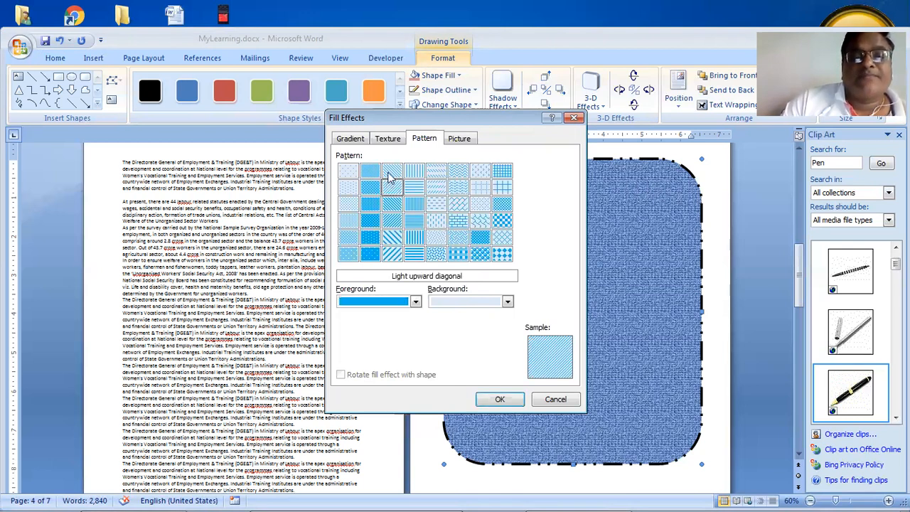
left_click(418, 186)
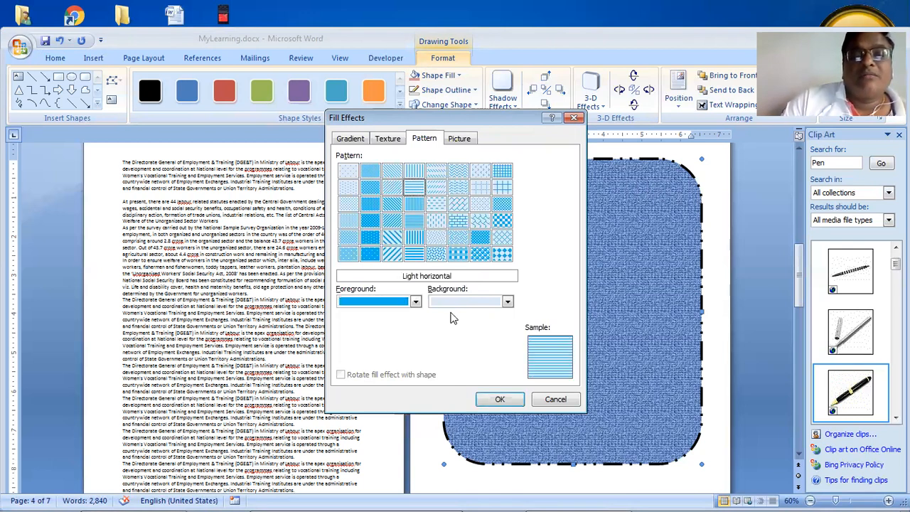
left_click(452, 305)
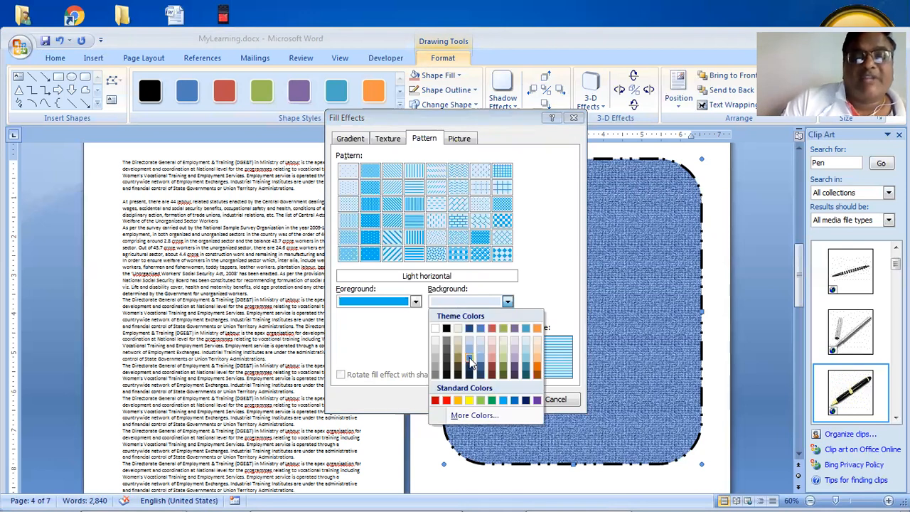
Fill the rounded rectangle with a Horizontal brick pattern using a dark red foreground and a yellow background
left_click(536, 369)
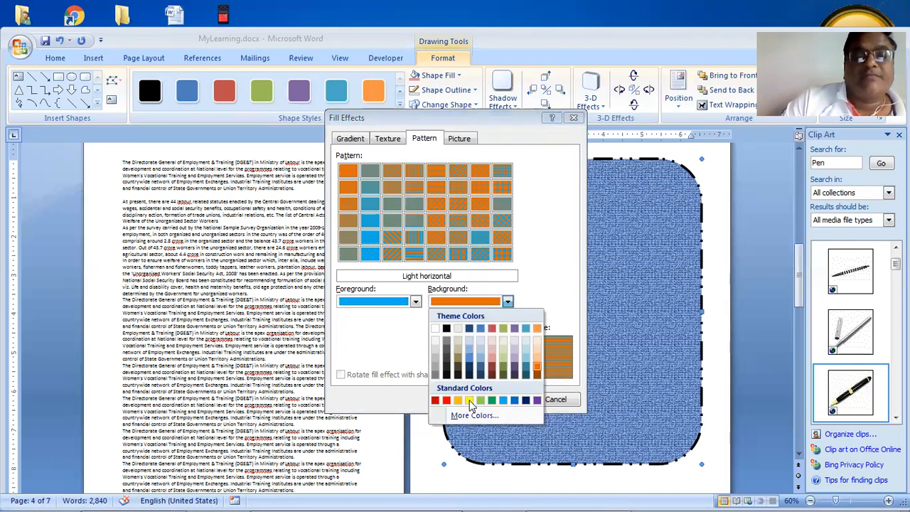
left_click(469, 401)
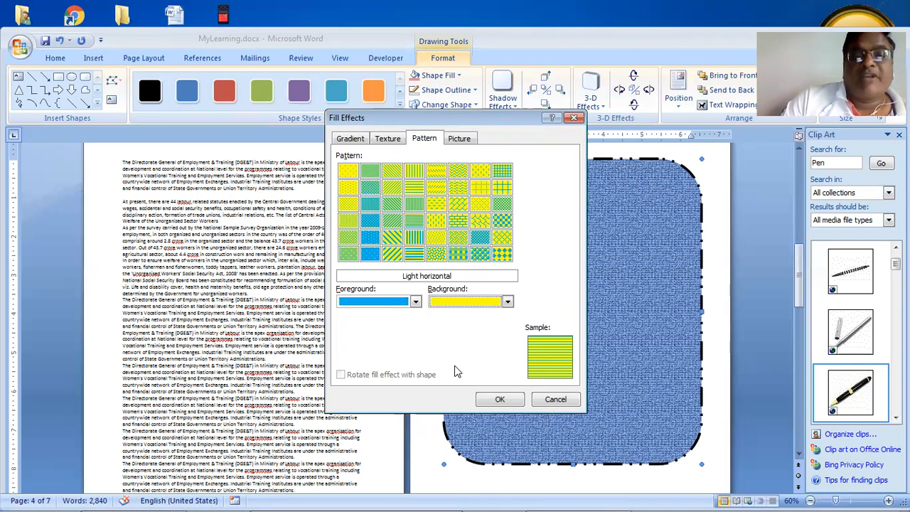
left_click(461, 226)
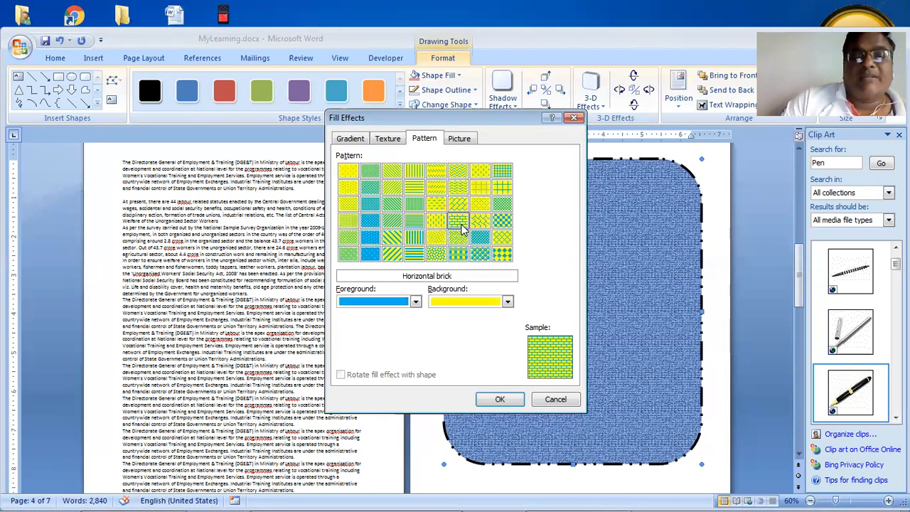
left_click(390, 302)
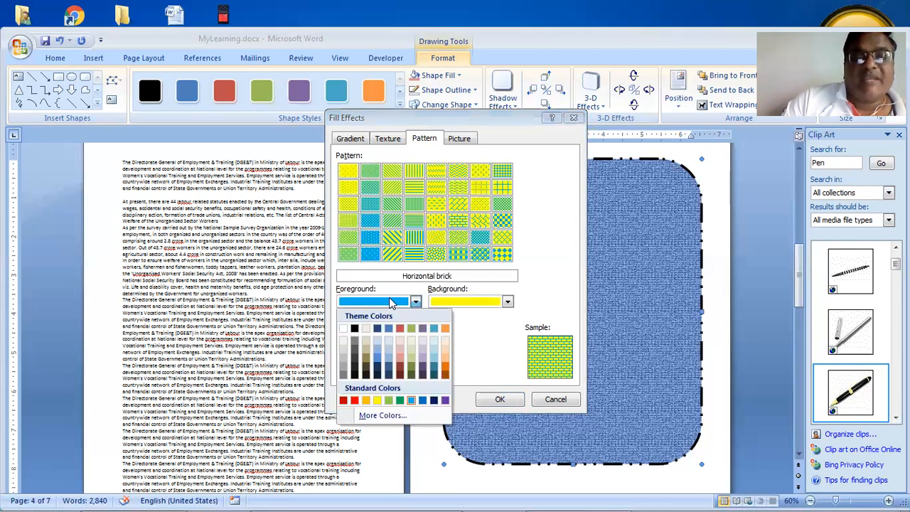
left_click(344, 400)
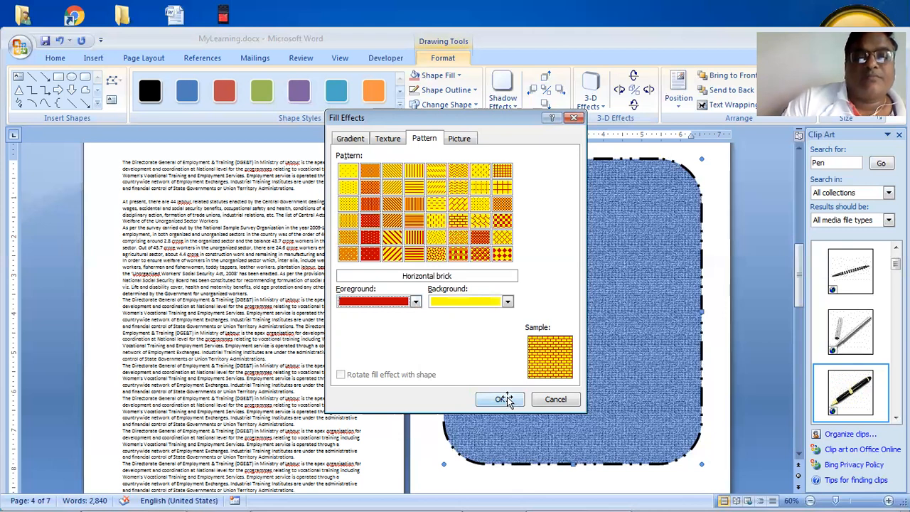
key("Return")
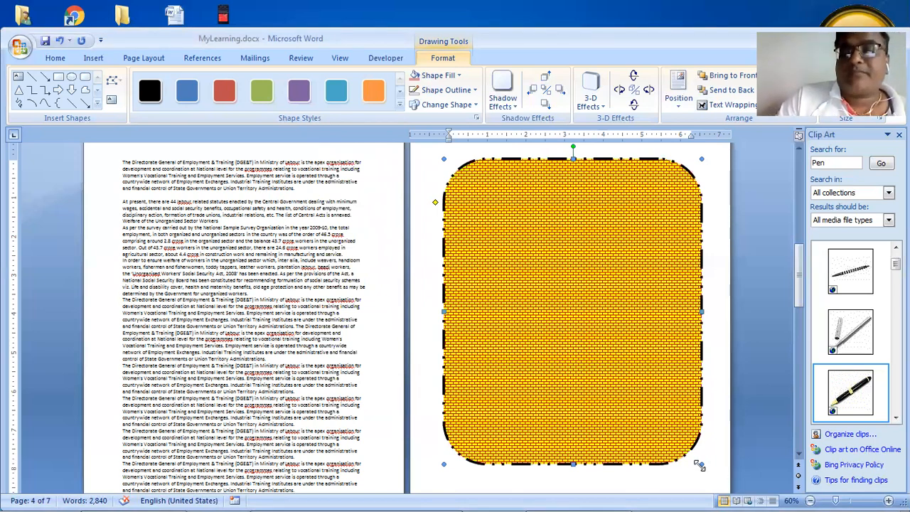
Shrink the rounded rectangle from its lower-right corner to a little over half its size and move it slightly down the page
left_click_drag(698, 464, 601, 324)
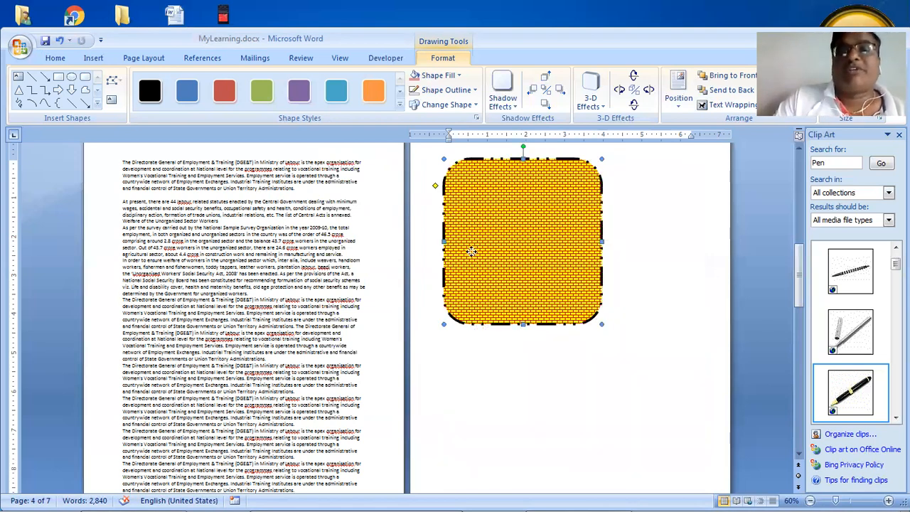
left_click_drag(475, 228, 472, 256)
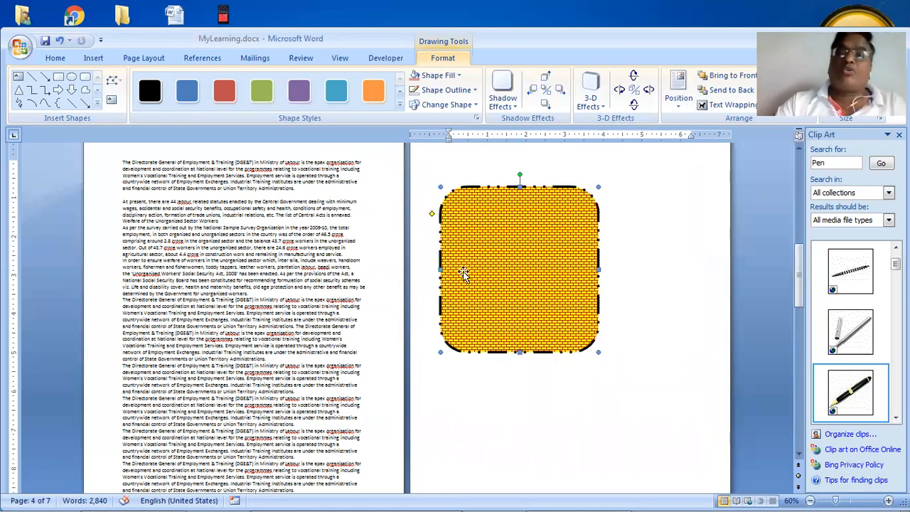
Give the rounded rectangle a drop shadow offset toward the upper right, and try nudging the shadow sideways
left_click(515, 113)
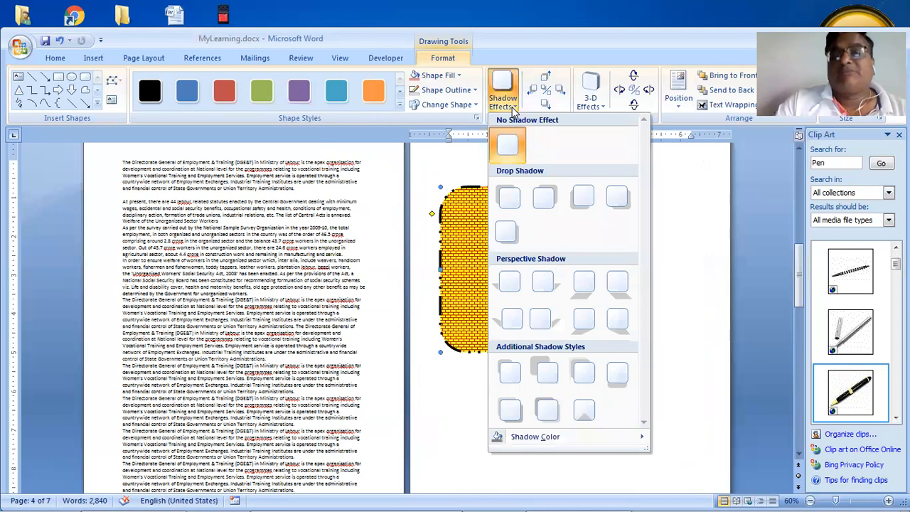
left_click(606, 191)
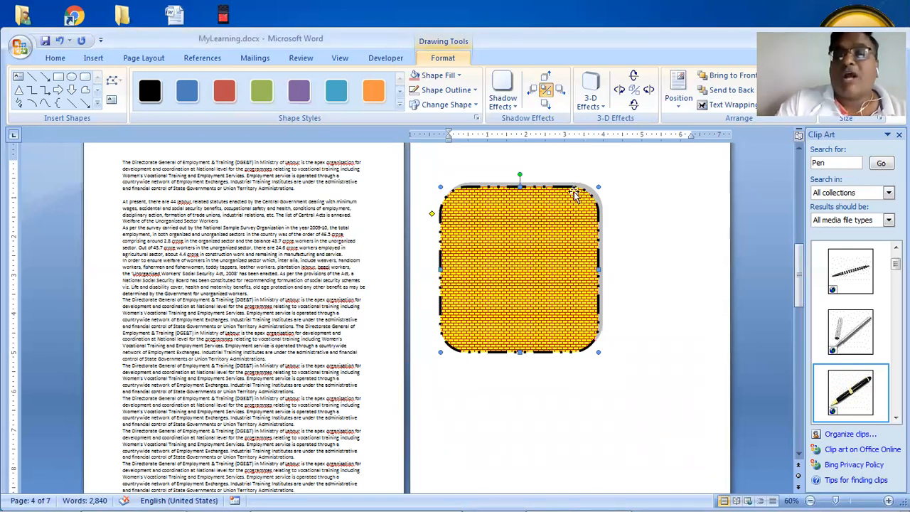
left_click(564, 93)
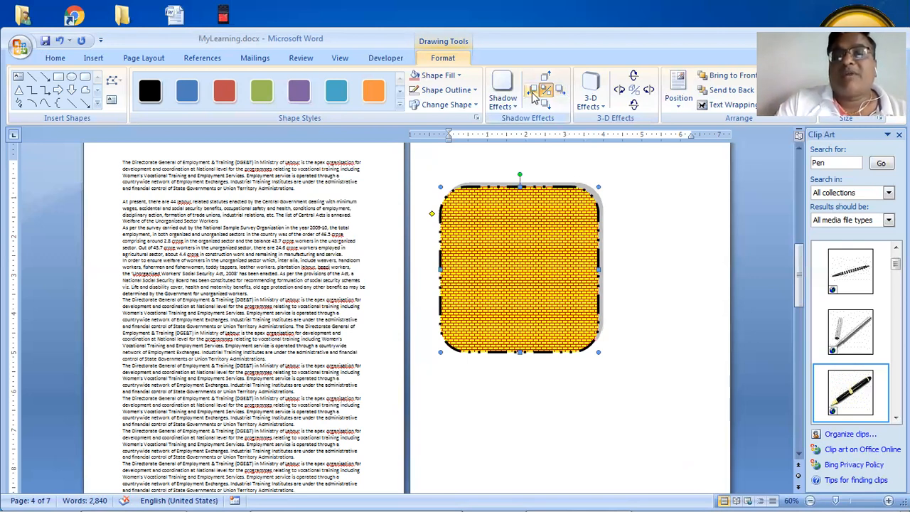
left_click(532, 93)
left_click(560, 93)
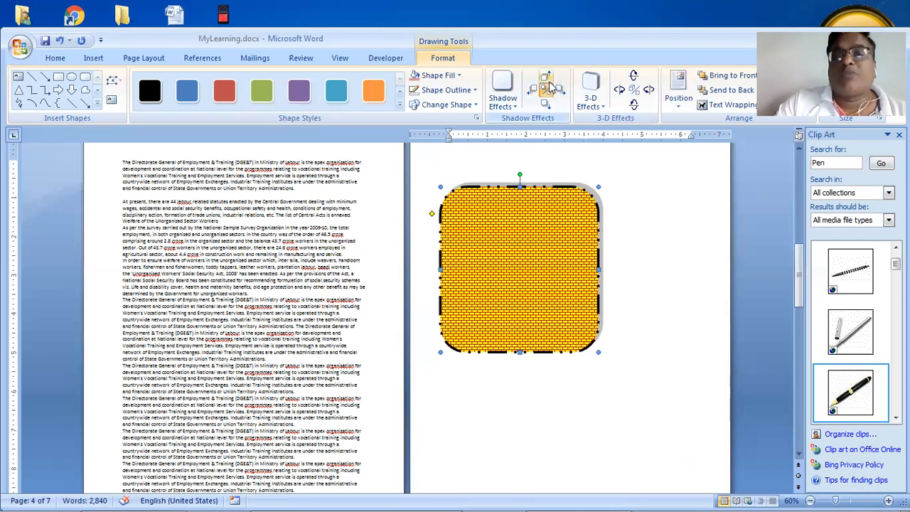
Nudge the shape's shadow upward several times so it extends further above the upper edge
left_click(548, 84)
left_click(549, 85)
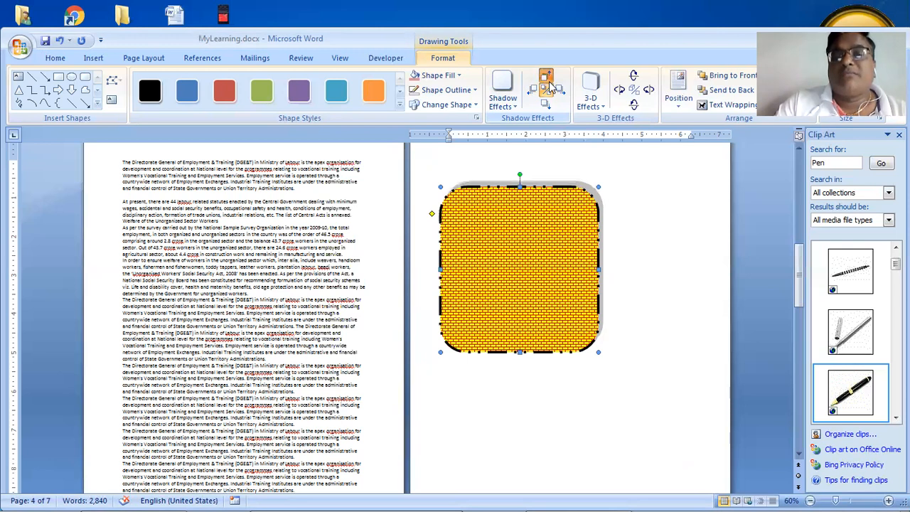
left_click(549, 84)
left_click(548, 84)
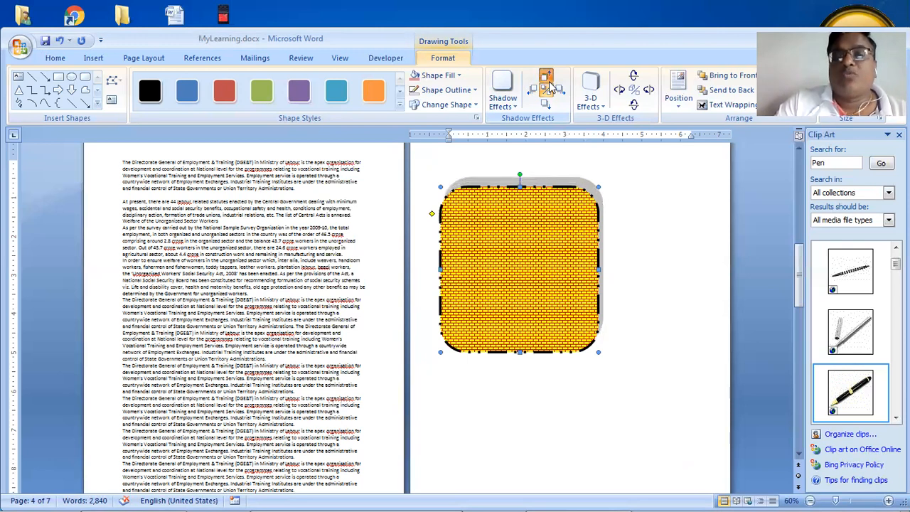
left_click(549, 84)
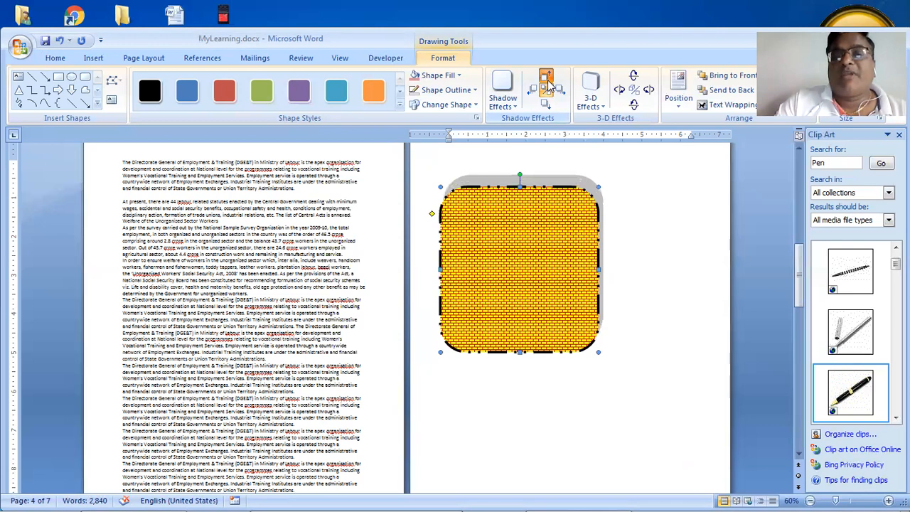
left_click(549, 85)
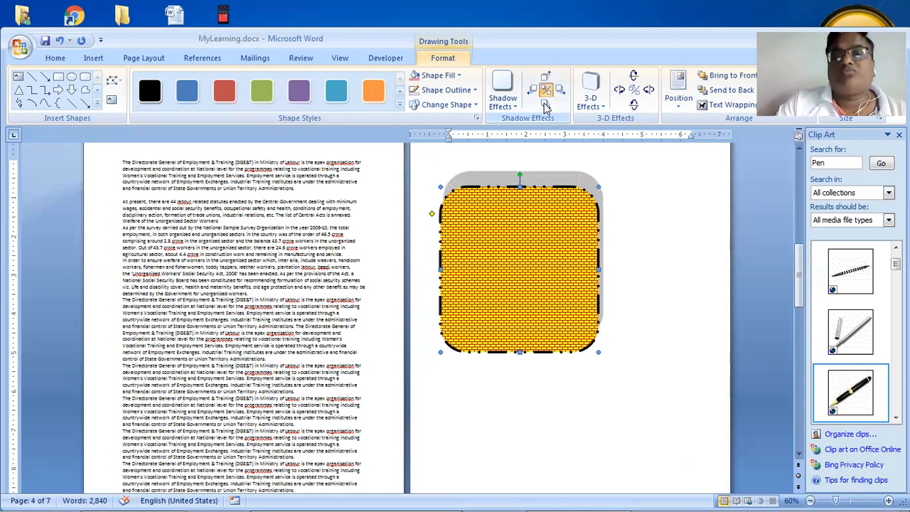
Nudge the shape's shadow back down several times and further to the right
left_click(545, 105)
left_click(545, 106)
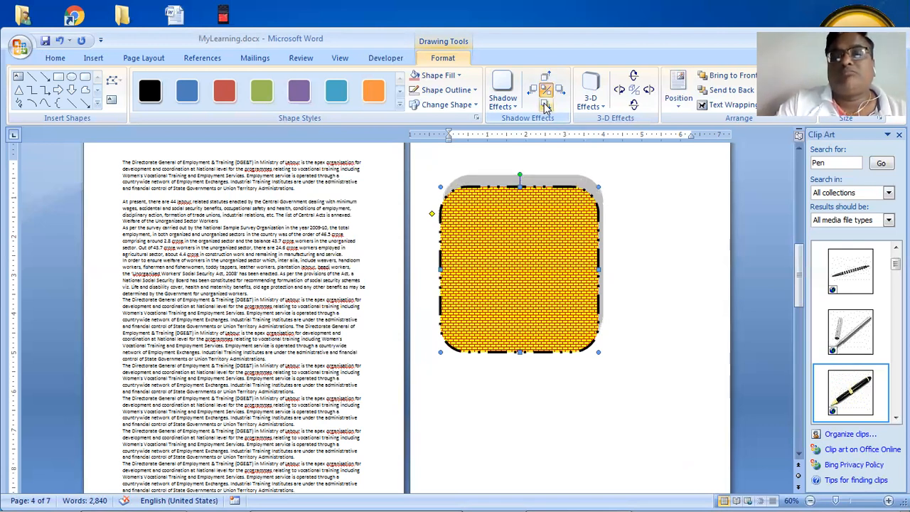
left_click(546, 106)
left_click(546, 105)
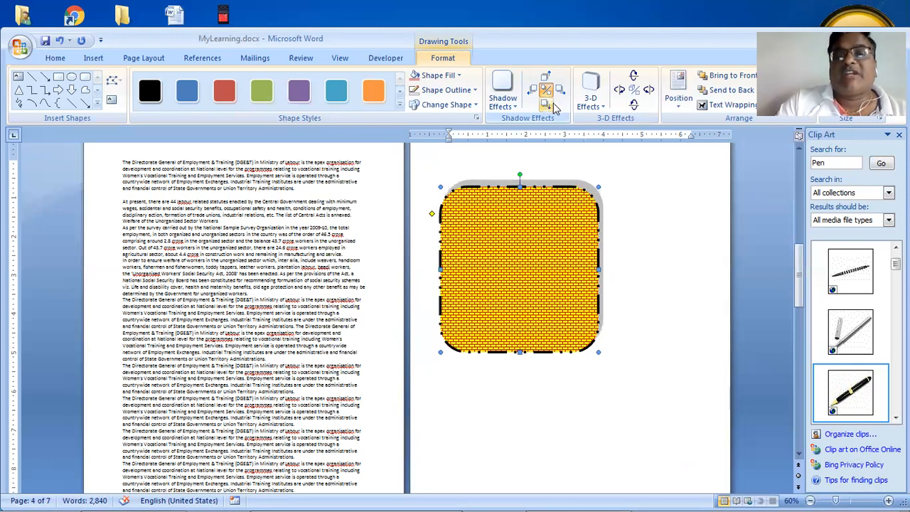
left_click(560, 92)
left_click(561, 92)
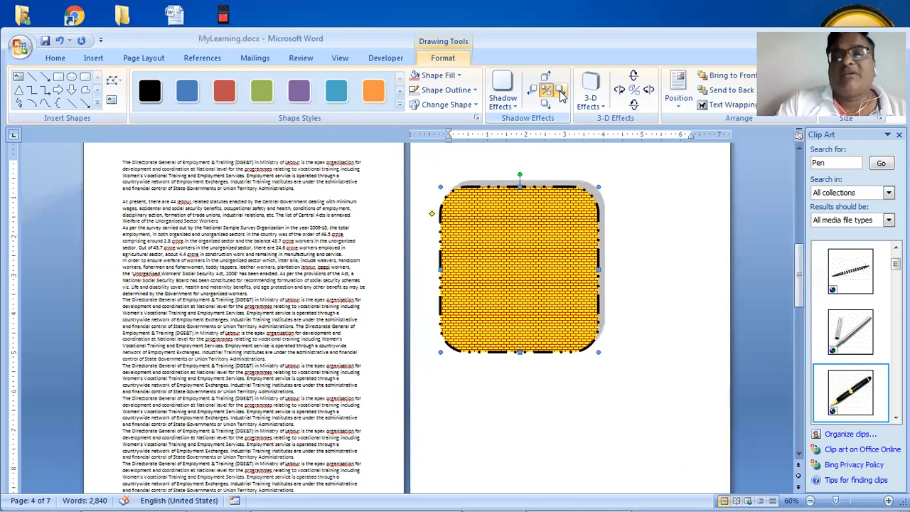
left_click(561, 94)
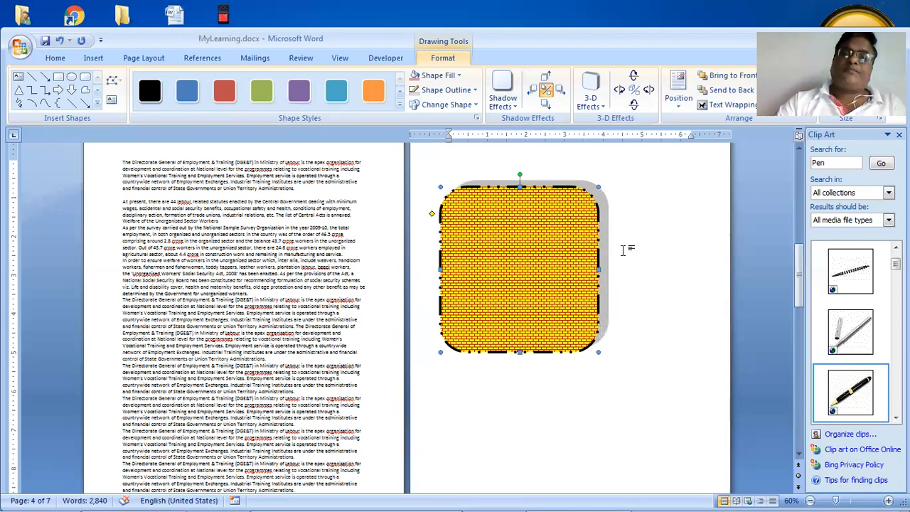
Replace the drop shadow with a perspective shadow that falls below the shape toward the lower right
left_click(510, 101)
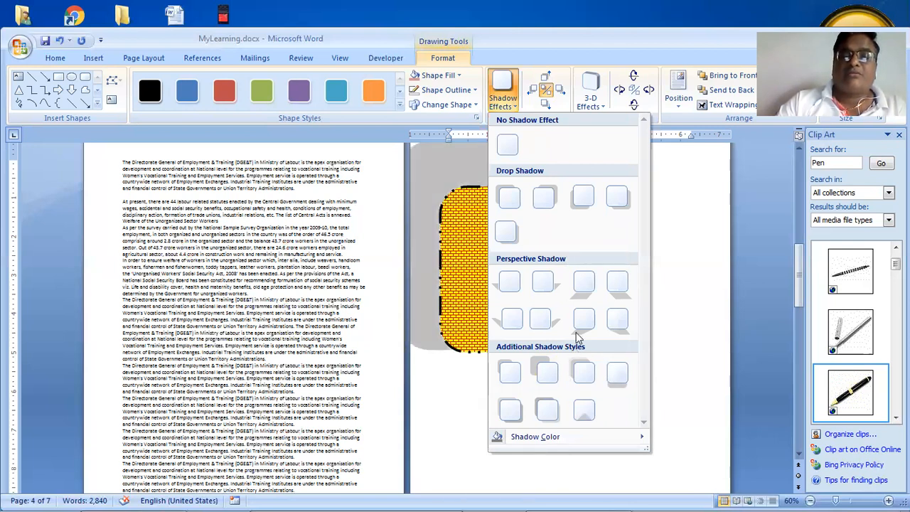
left_click(675, 283)
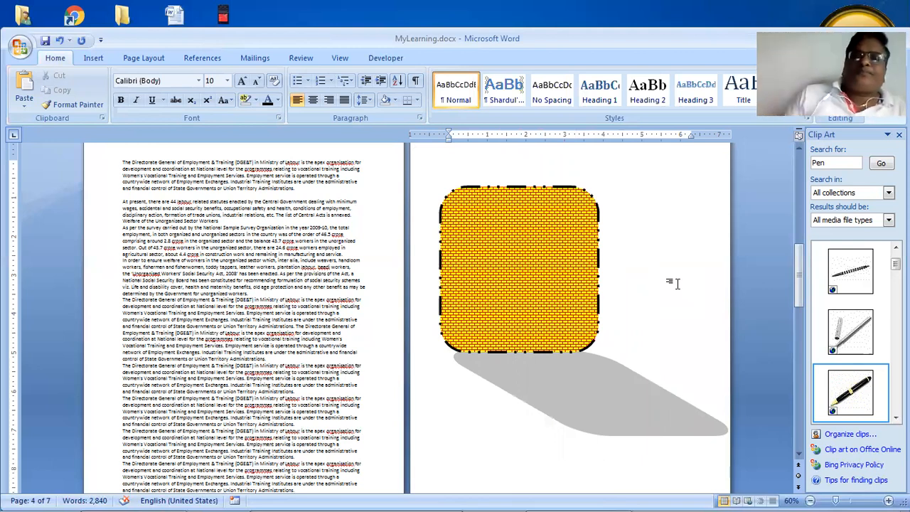
Remove the shadow effect from the rounded rectangle
left_click(490, 278)
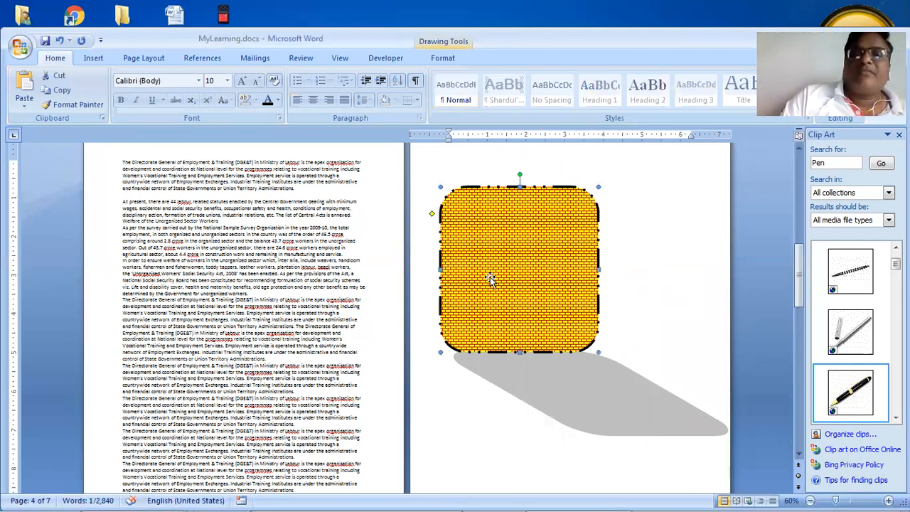
left_click(443, 59)
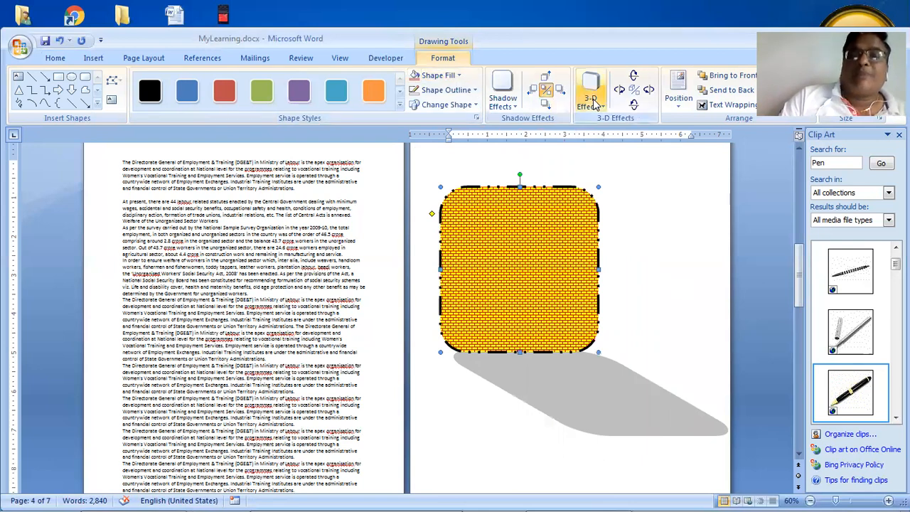
left_click(505, 92)
left_click(506, 143)
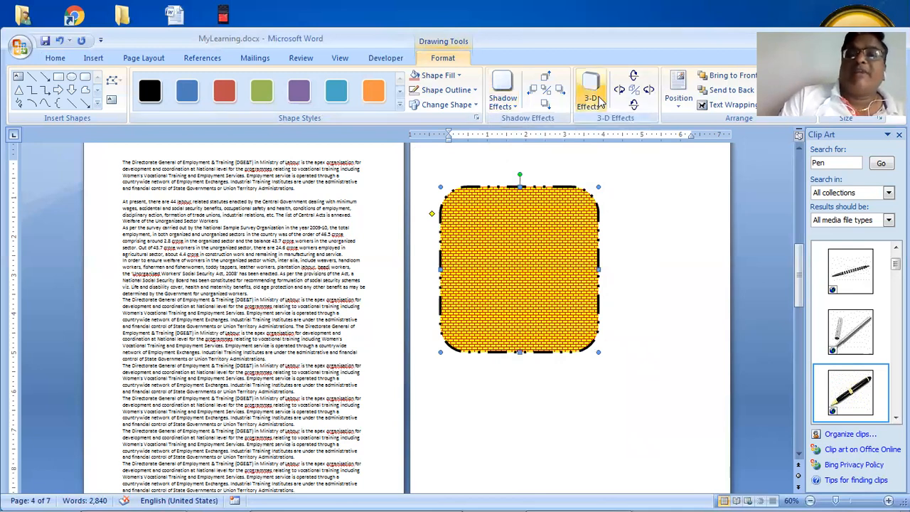
Try a Perspective 3-D effect receding to the upper right, and replace it with a Rotate in Perspective effect showing the right and lower sides
left_click(599, 100)
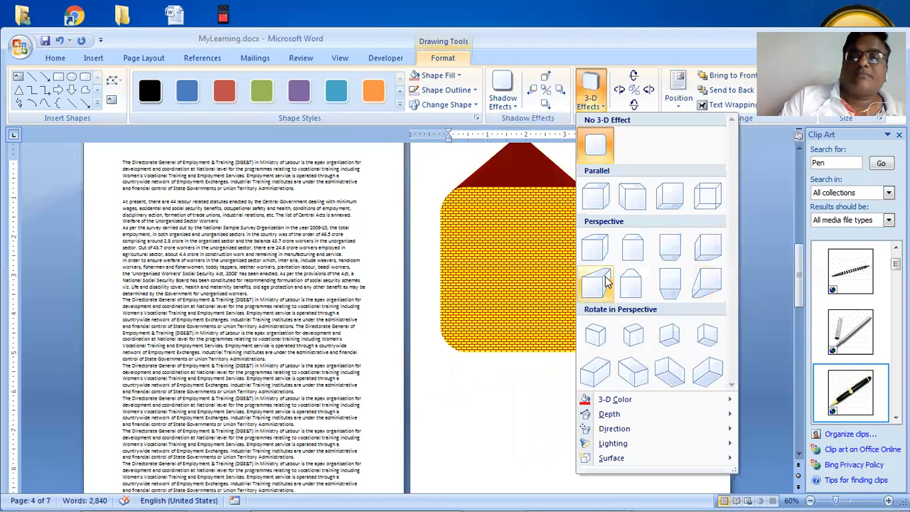
left_click(626, 371)
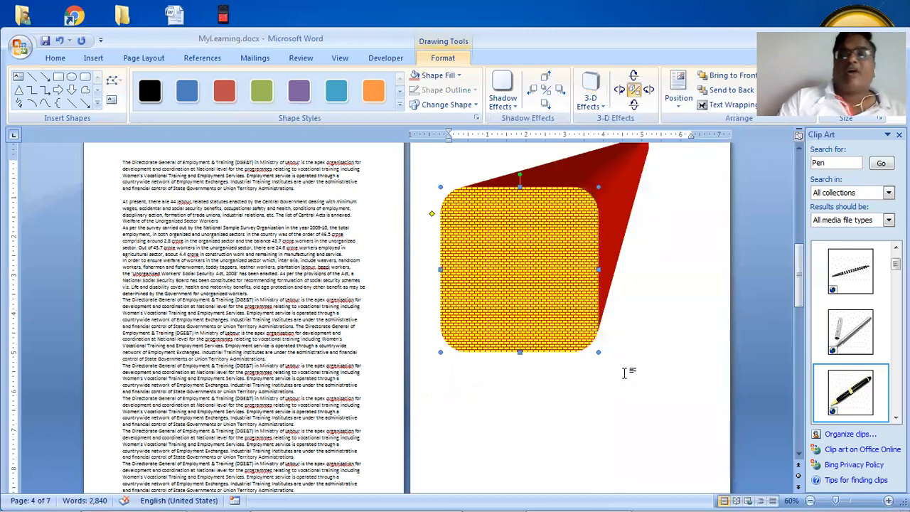
left_click(600, 98)
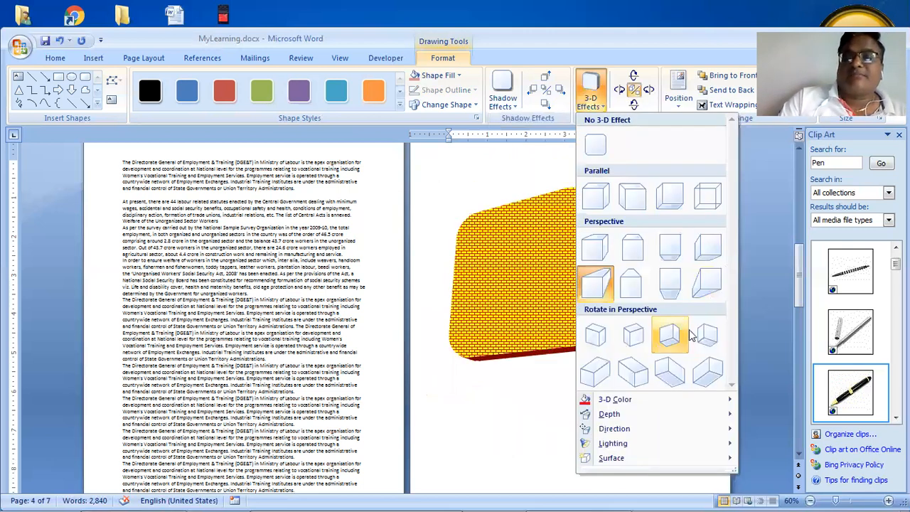
left_click(611, 382)
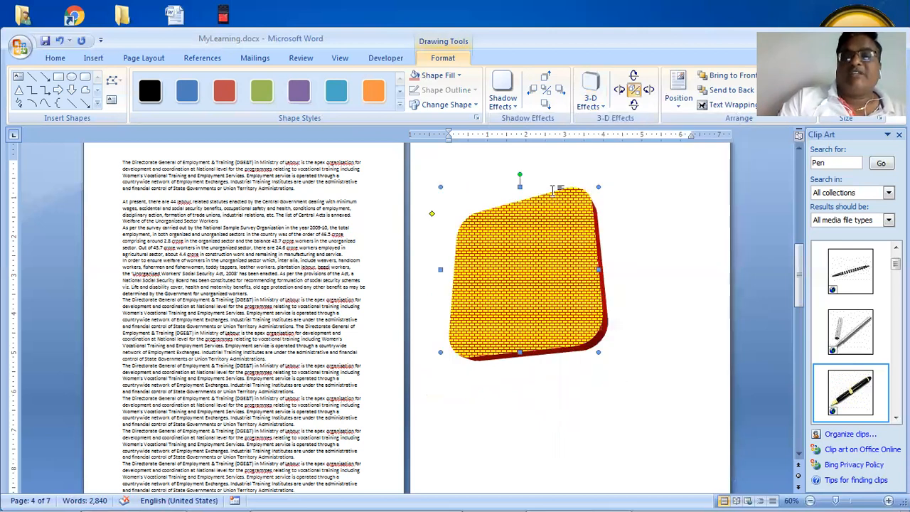
Tilt the 3-D shape in small increments vertically and sideways until its face is turned further and more of its right side shows
left_click(634, 107)
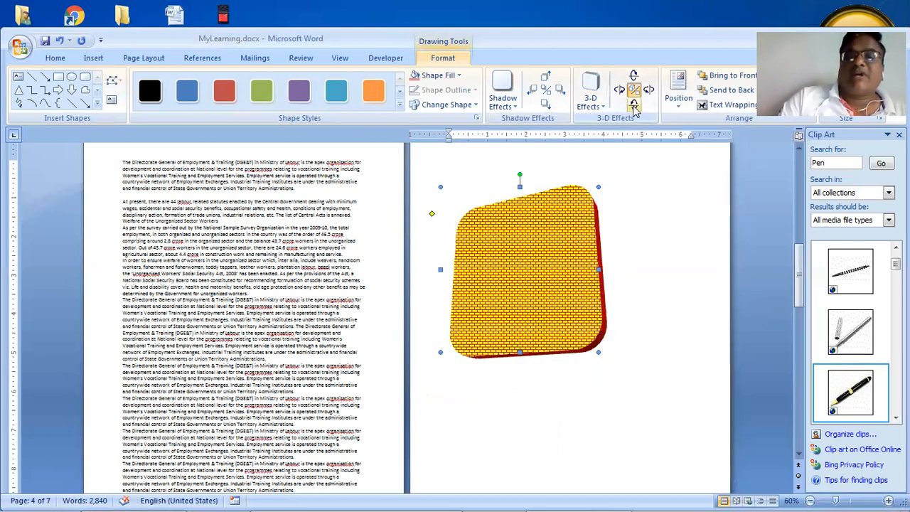
left_click(631, 76)
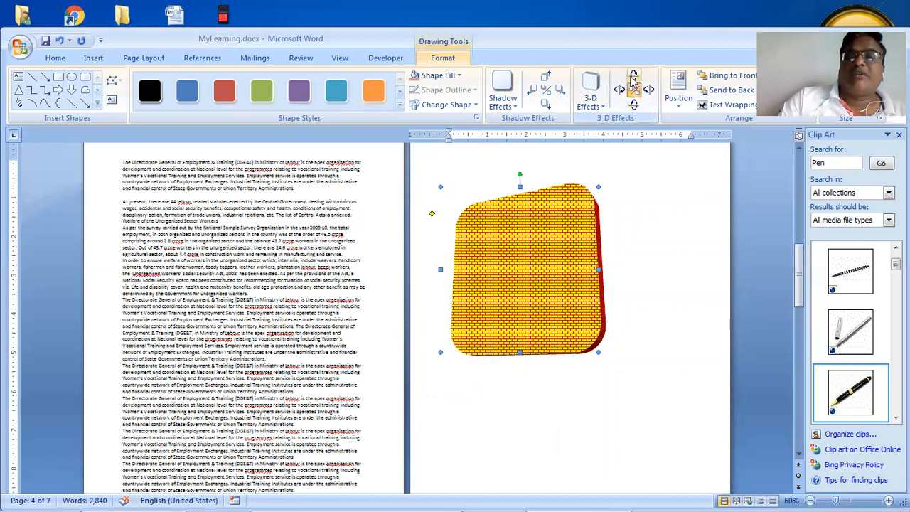
left_click(633, 78)
left_click(650, 89)
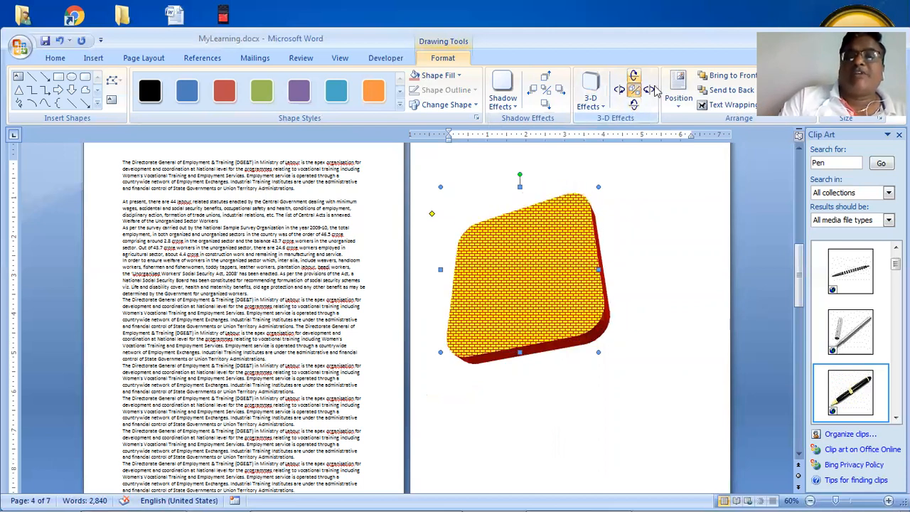
left_click(653, 89)
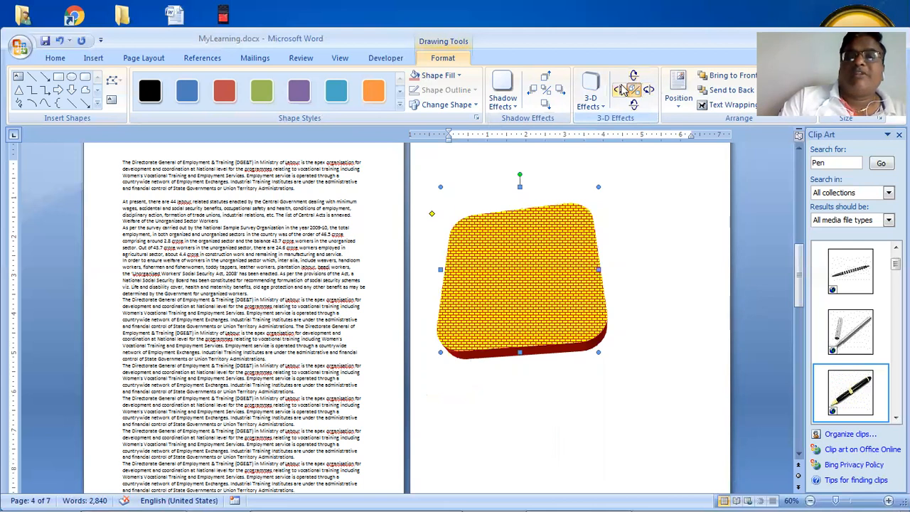
left_click(621, 89)
left_click(621, 89)
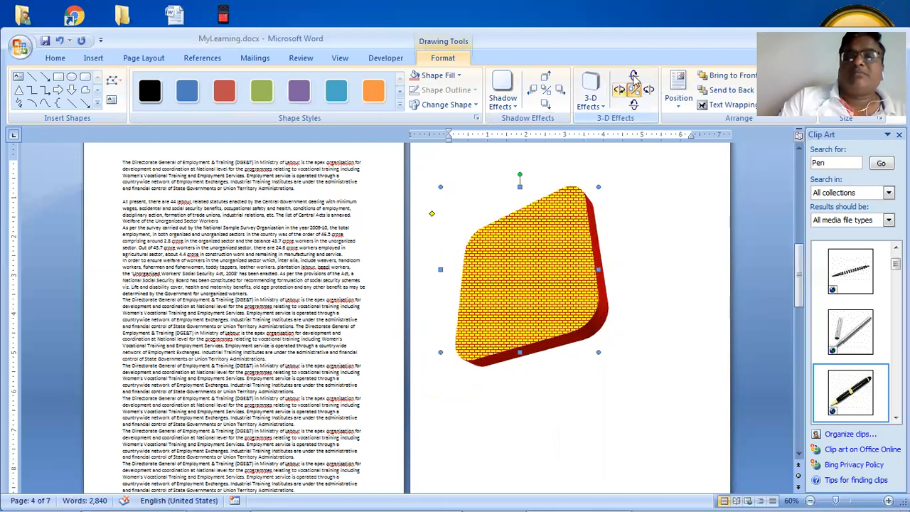
left_click(633, 77)
left_click(634, 105)
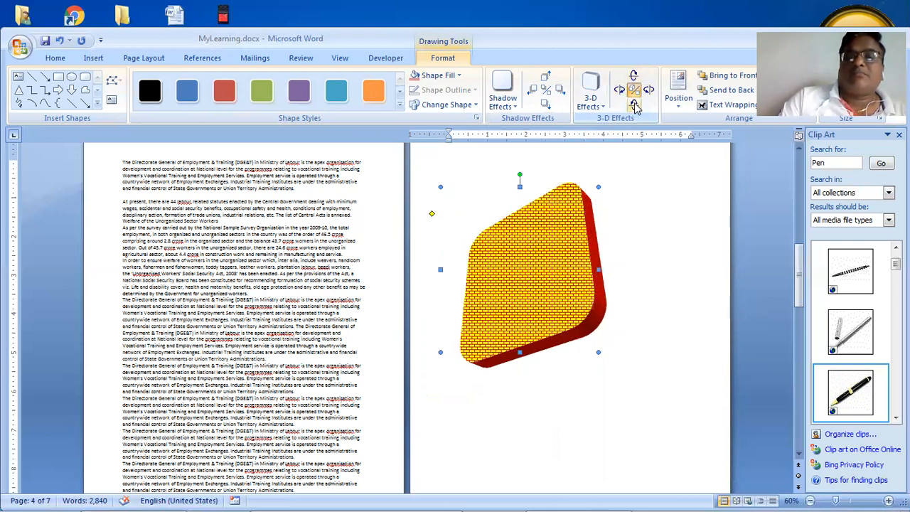
Tilt the 3-D shape vertically and sideways in small increments until its face is nearly frontal with a narrow right side showing
left_click(633, 105)
left_click(634, 104)
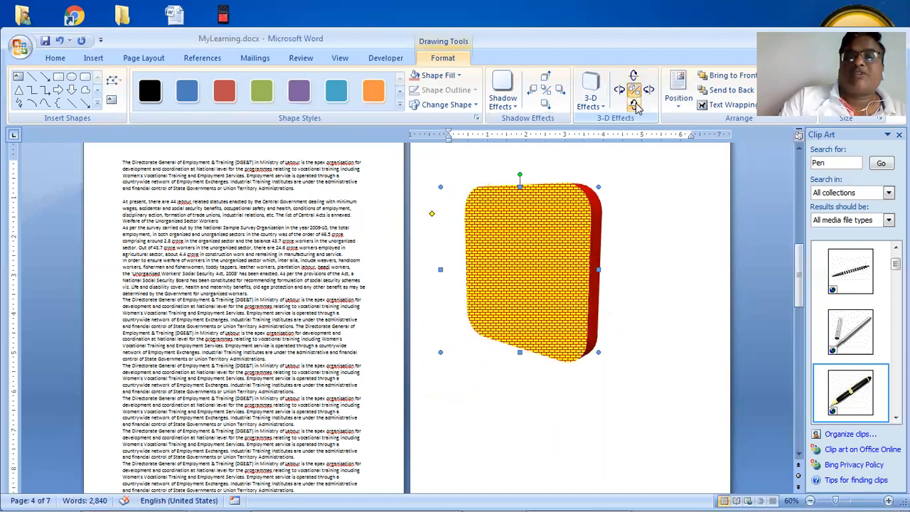
left_click(634, 105)
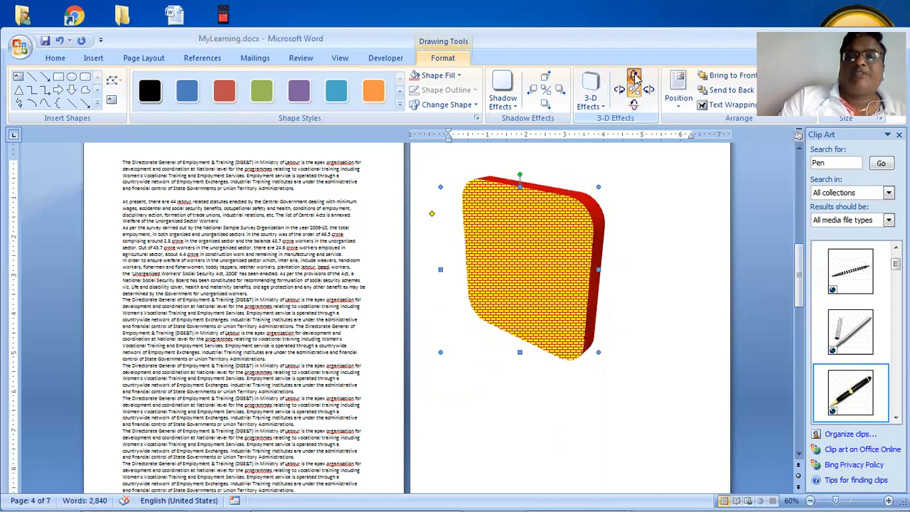
left_click(634, 76)
left_click(649, 91)
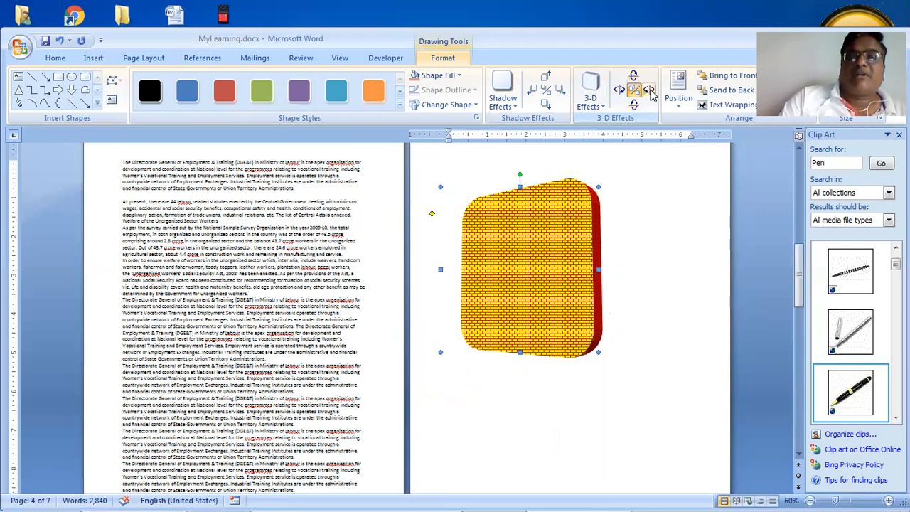
left_click(649, 90)
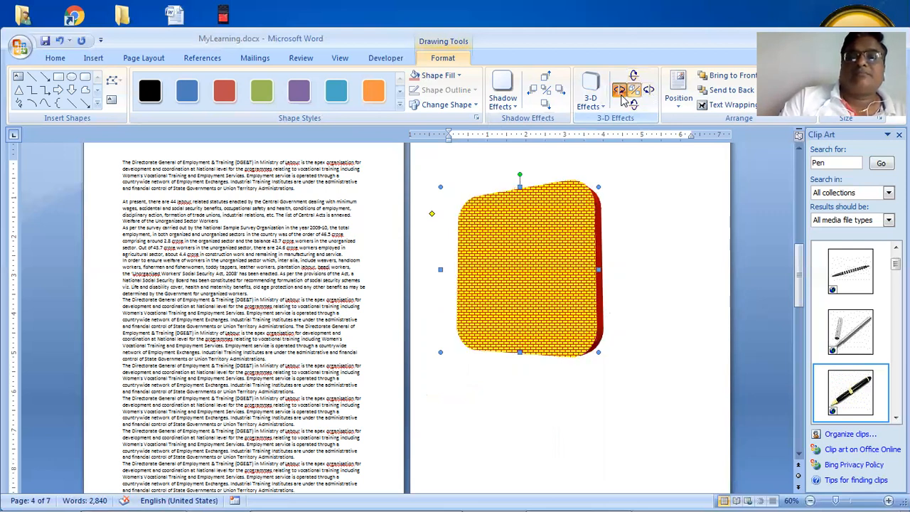
left_click(645, 90)
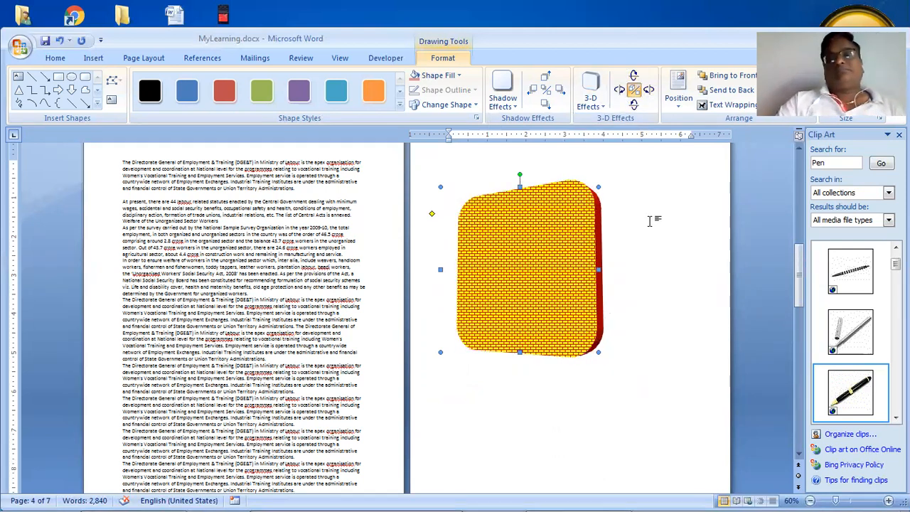
Set the depth of the rounded rectangle's 3-D effect to 72 pt
left_click(597, 107)
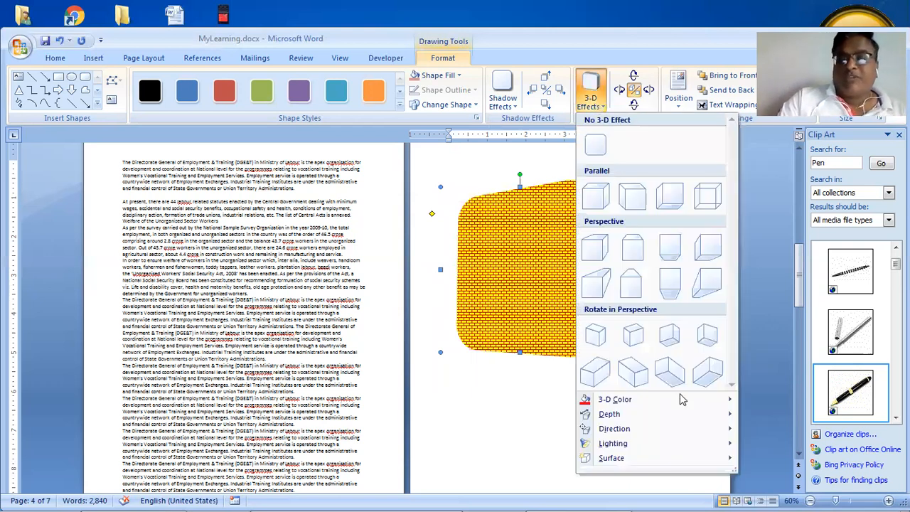
mouse_move(668, 413)
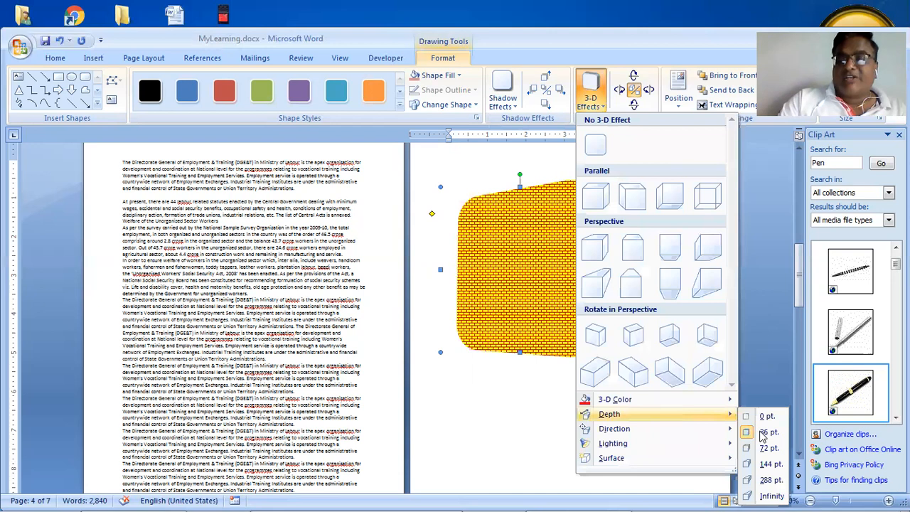
left_click(595, 206)
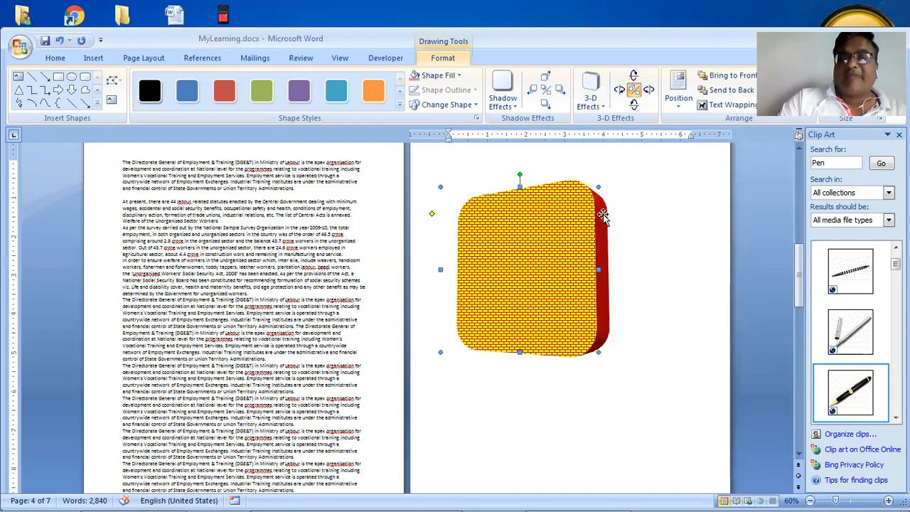
Try a 3-D direction with the depth receding to the left, and replace it with the direction receding to the upper right
left_click(600, 110)
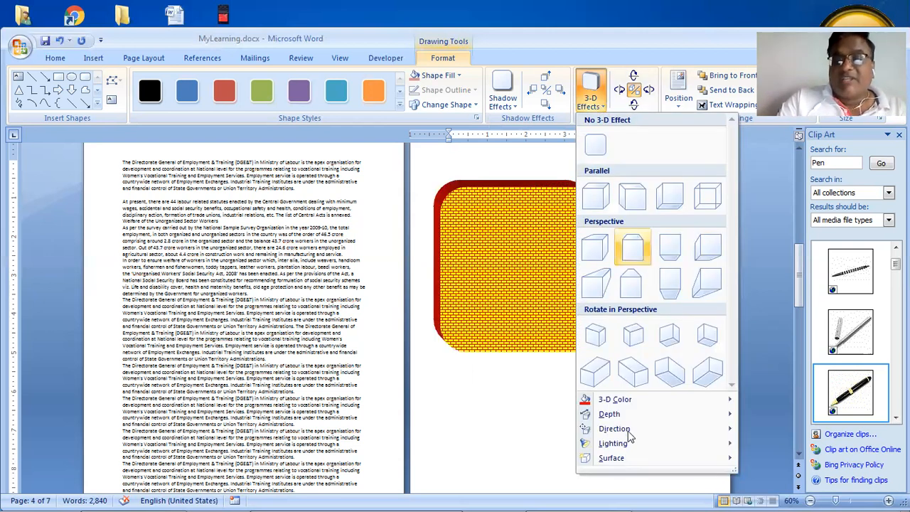
mouse_move(628, 429)
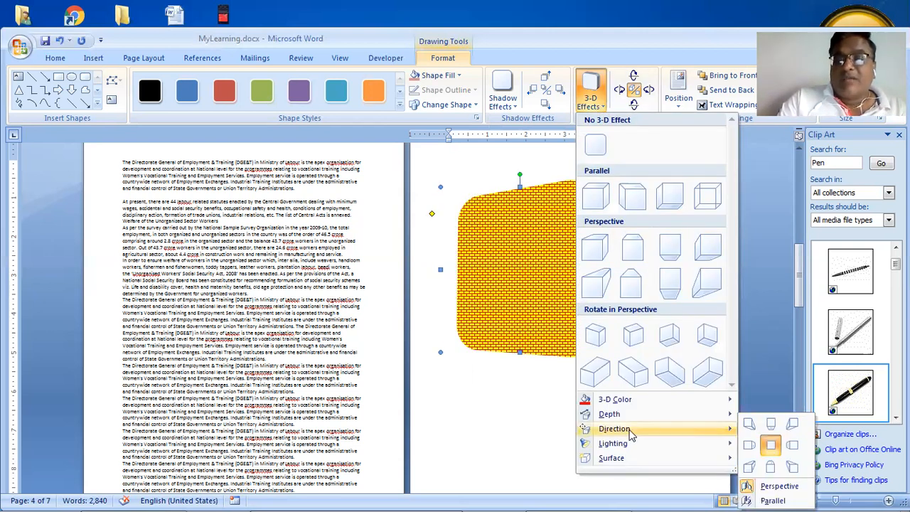
left_click(791, 445)
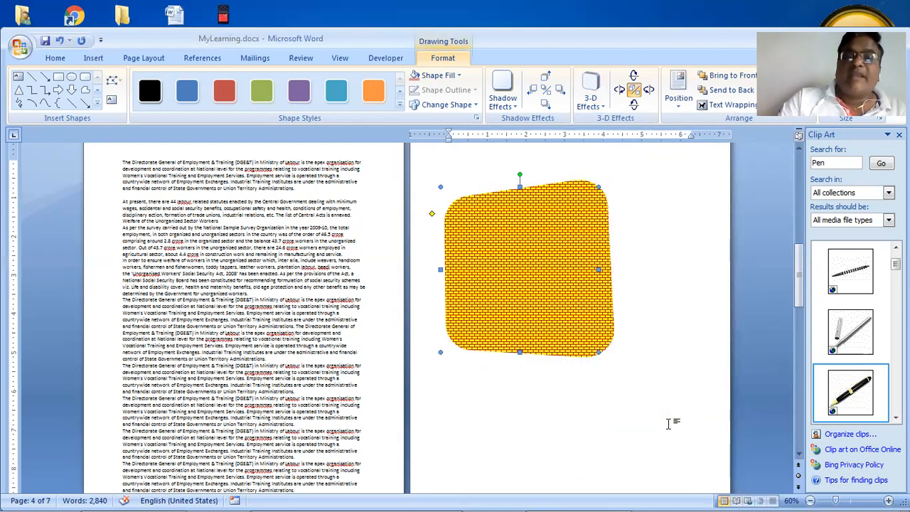
left_click(590, 100)
mouse_move(678, 414)
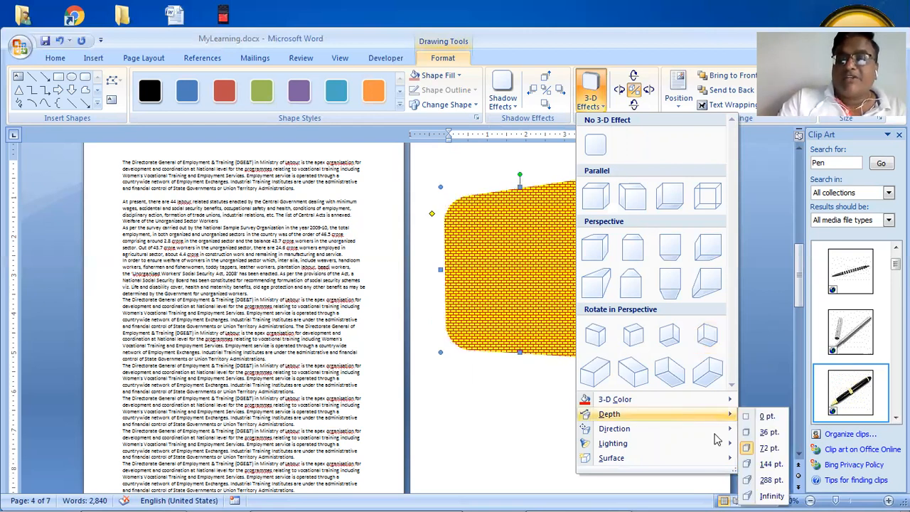
mouse_move(661, 429)
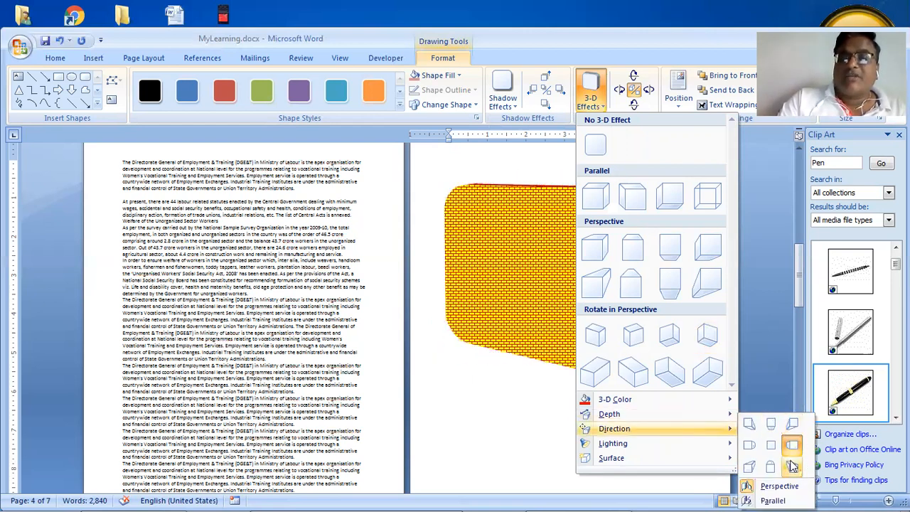
left_click(749, 467)
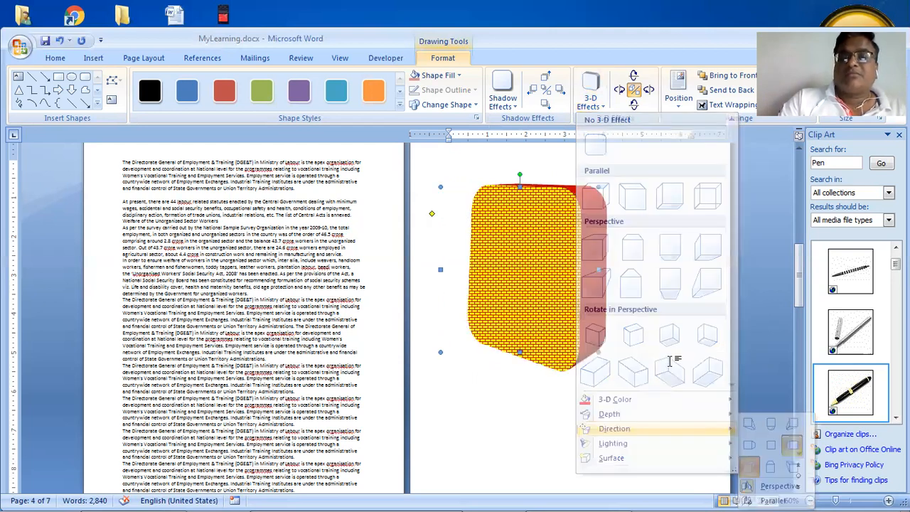
Try lighting the 3-D shape from the lower right, and replace it with lighting from directly below
left_click(590, 98)
mouse_move(672, 460)
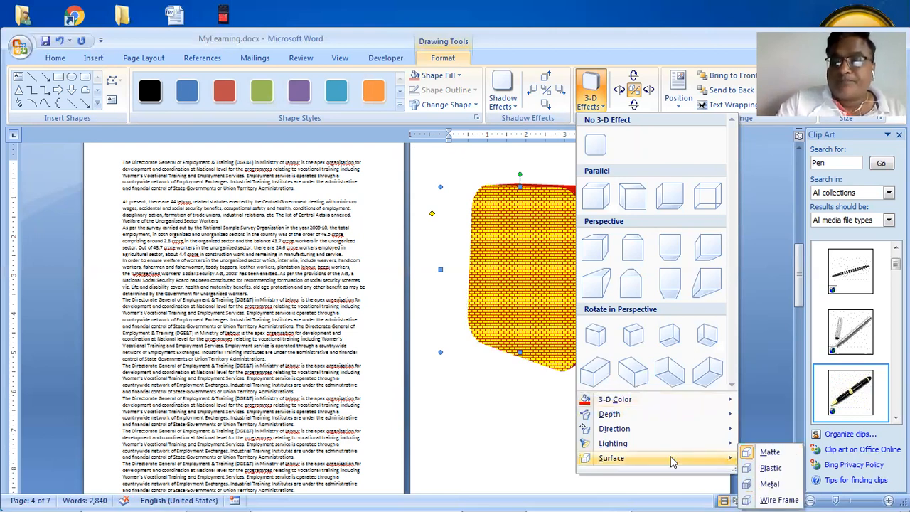
mouse_move(674, 444)
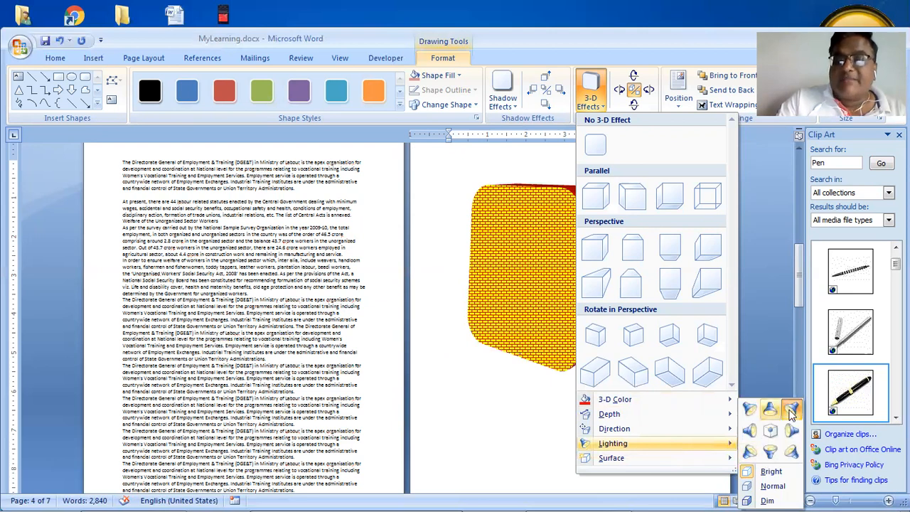
left_click(790, 453)
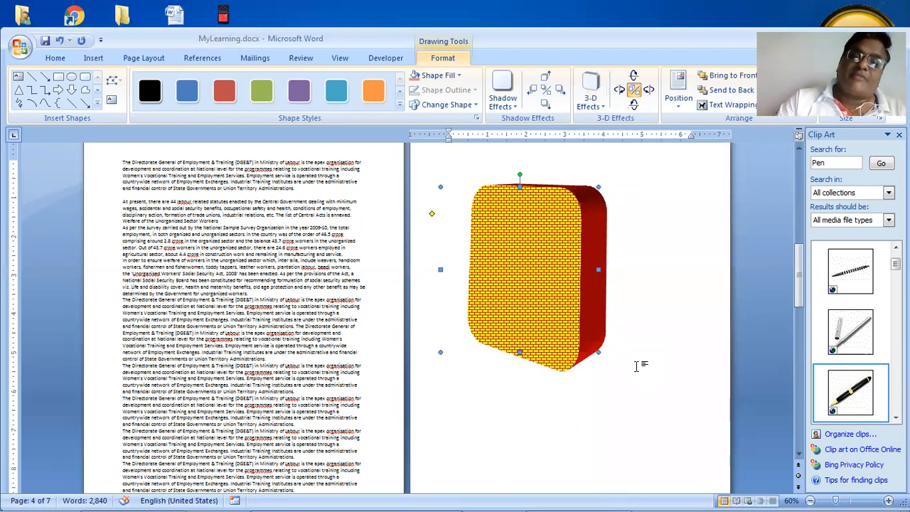
left_click(599, 103)
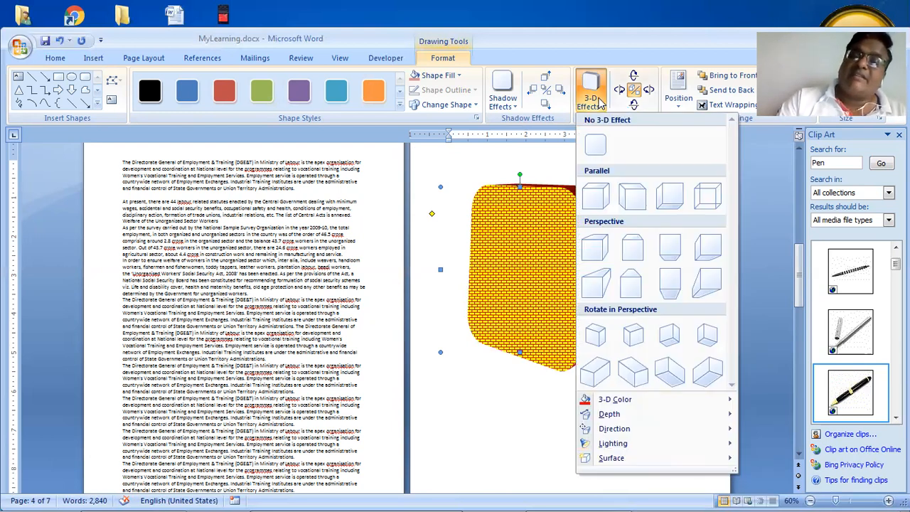
mouse_move(689, 446)
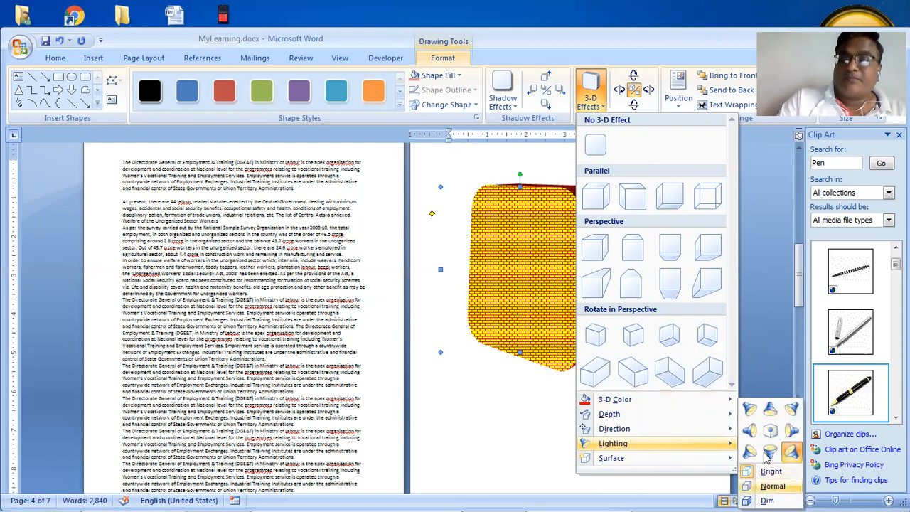
left_click(767, 453)
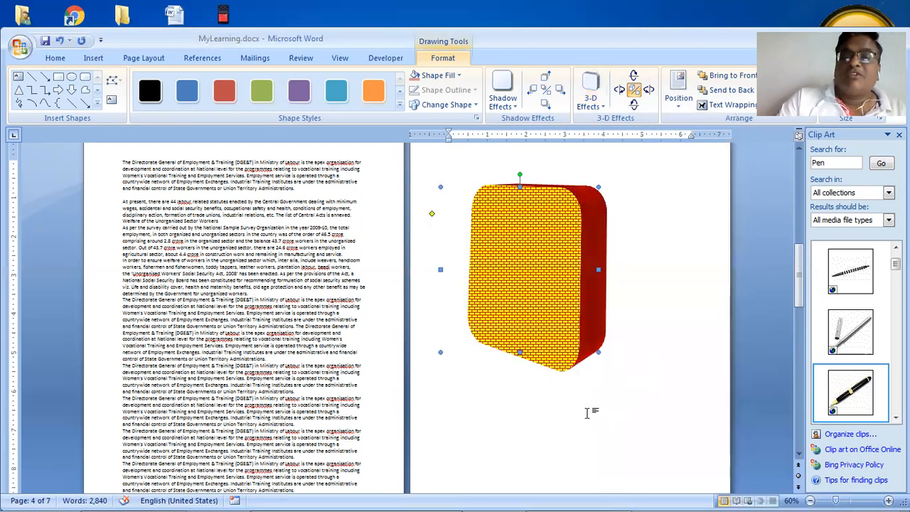
Apply the Matte surface to the rounded rectangle's 3-D effect
left_click(594, 99)
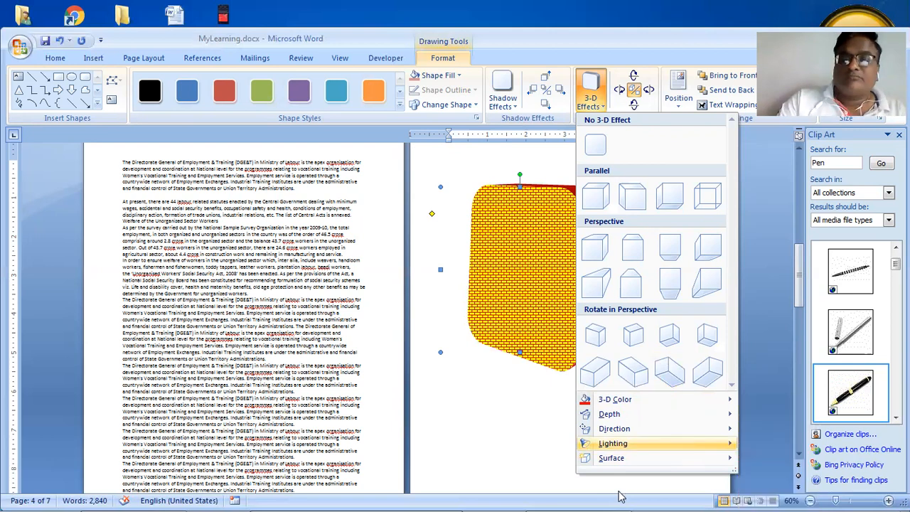
mouse_move(639, 443)
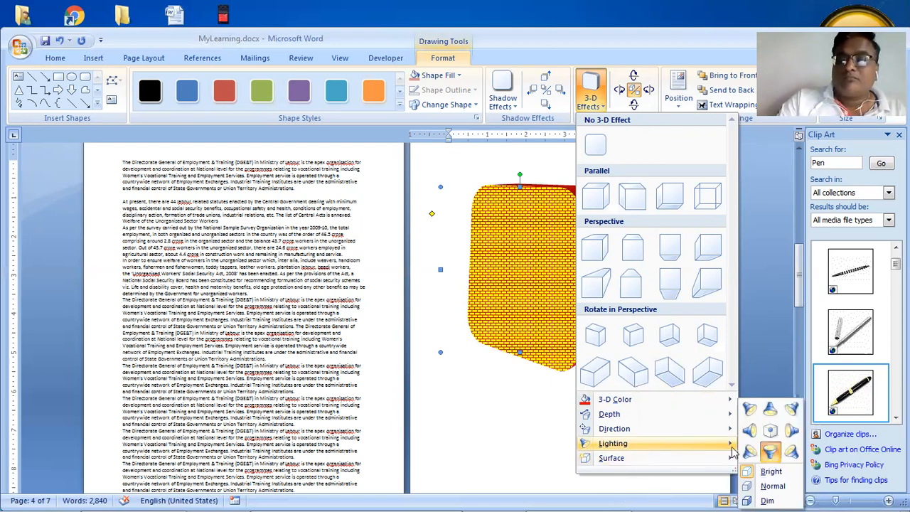
mouse_move(690, 460)
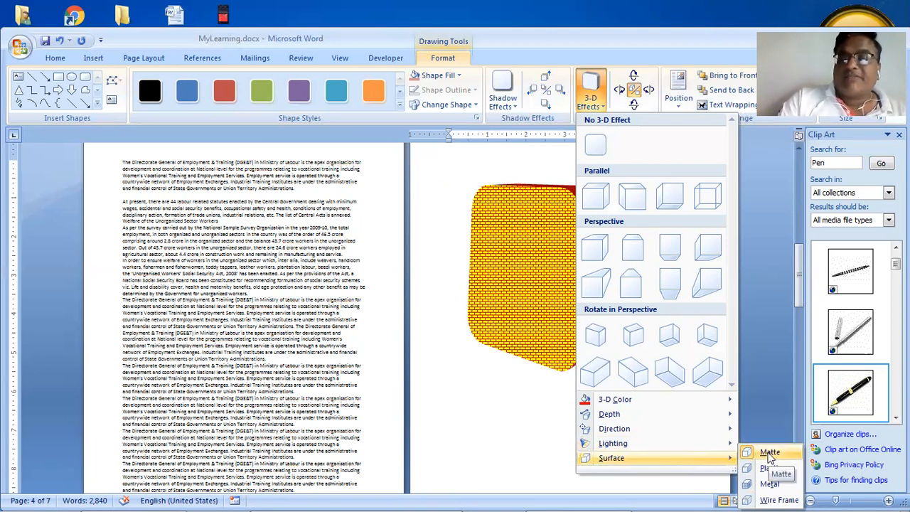
left_click(768, 455)
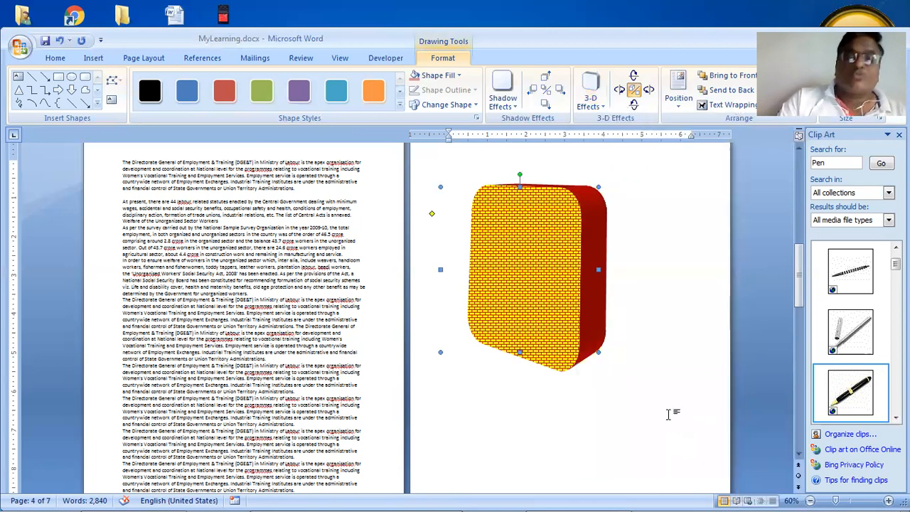
Remove the 3-D shape's fill and set its outline to a darker shade of the purple theme color
left_click(503, 105)
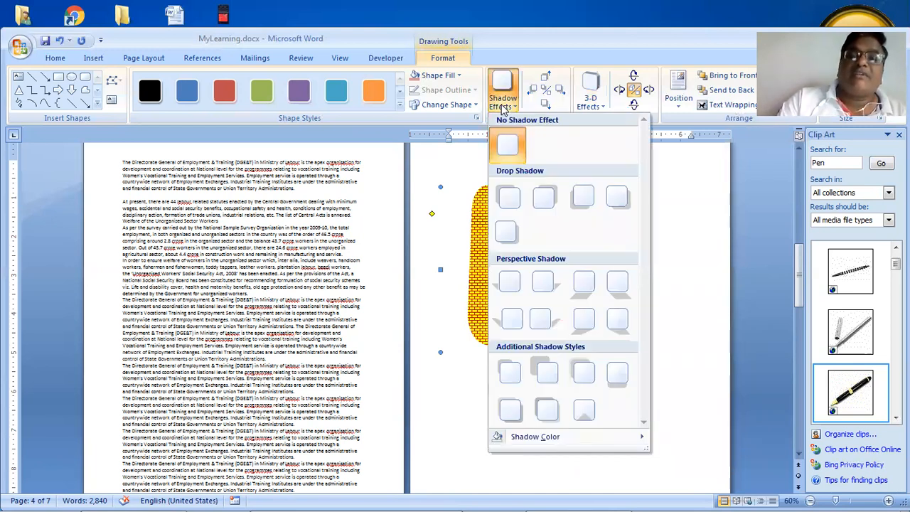
left_click(455, 76)
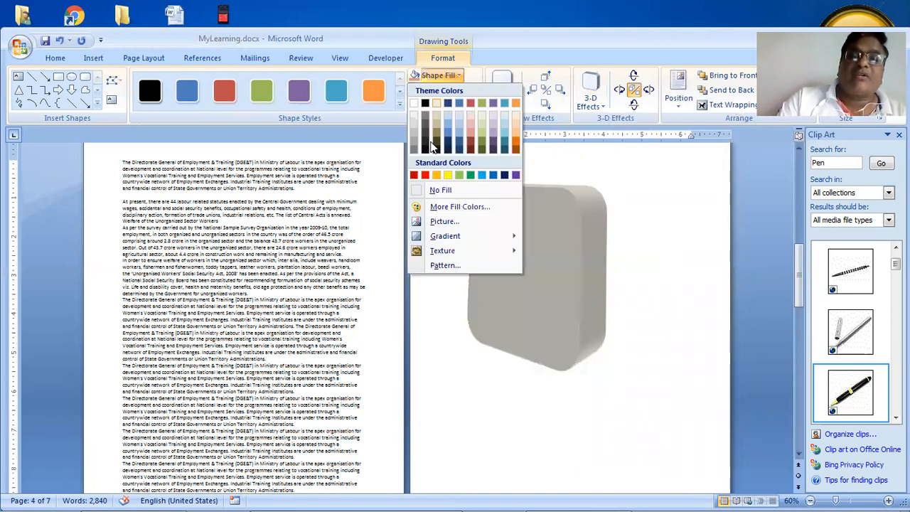
left_click(435, 189)
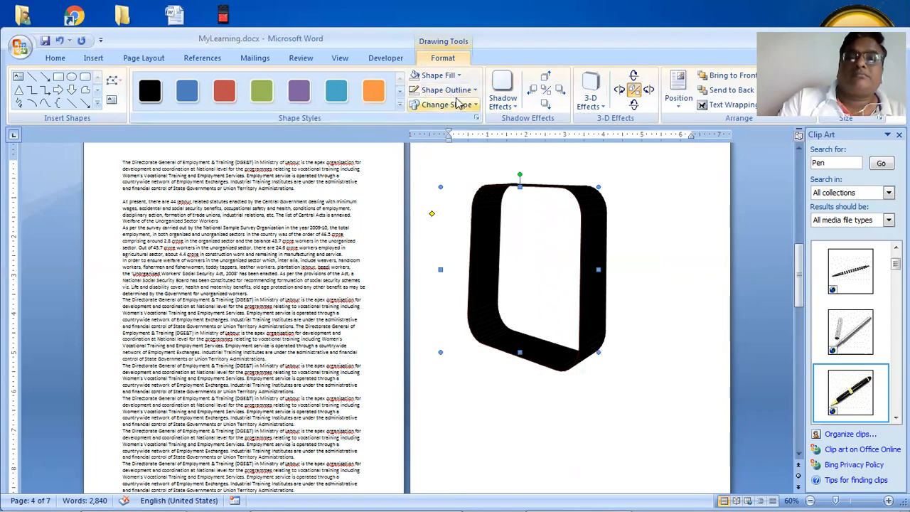
left_click(456, 91)
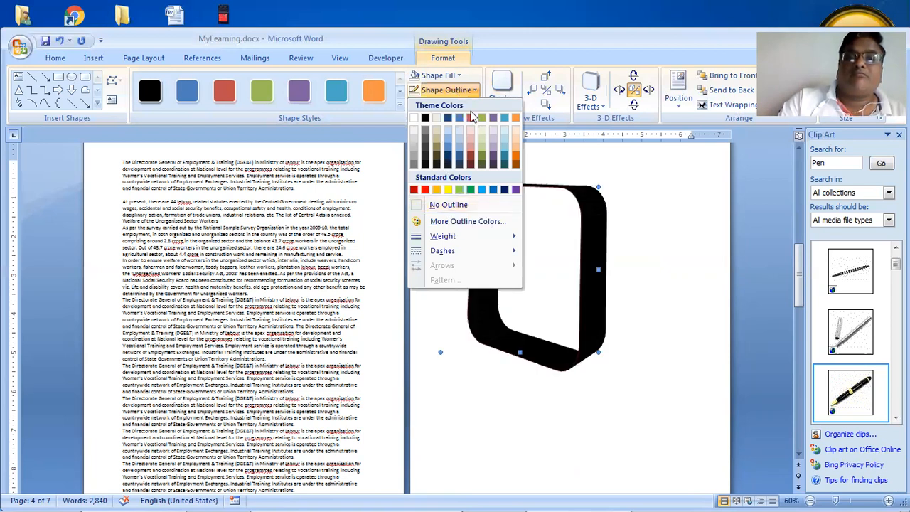
left_click(493, 157)
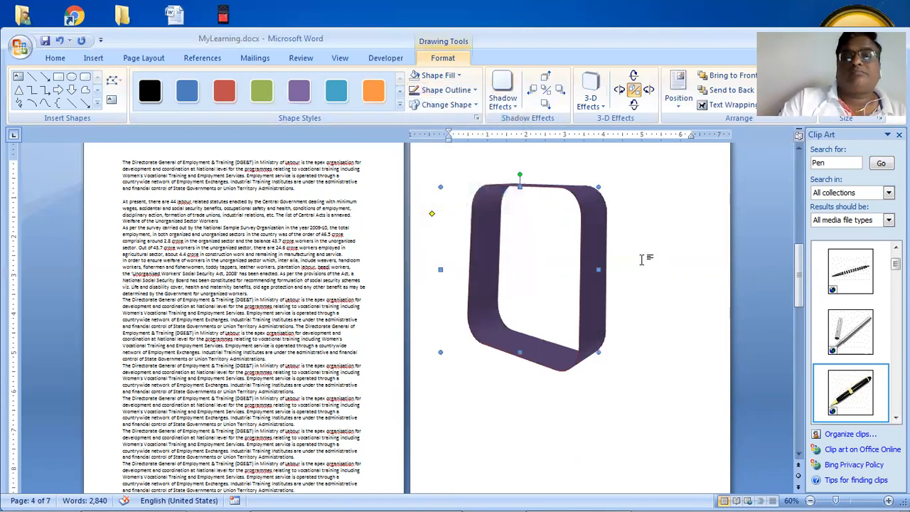
Apply the third large Rotate in Perspective 3-D effect to the hollow shape and deselect it
left_click(594, 88)
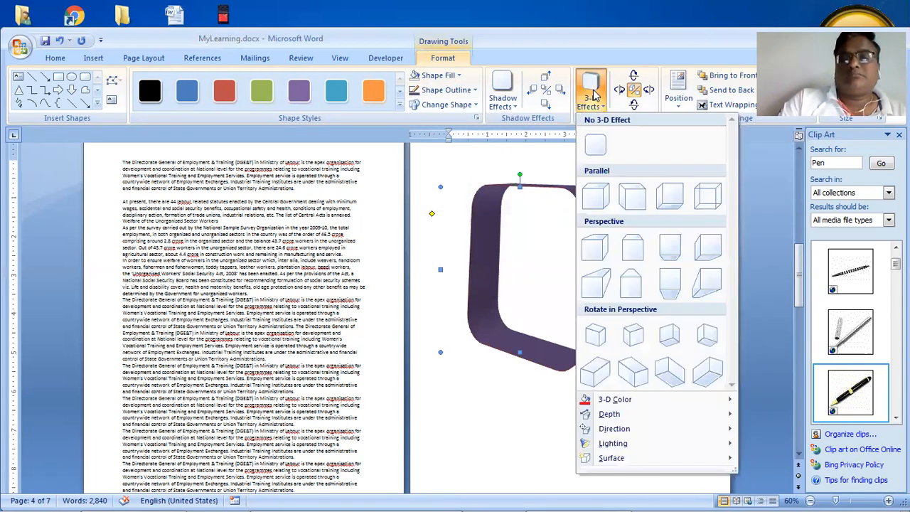
left_click(669, 371)
left_click(557, 383)
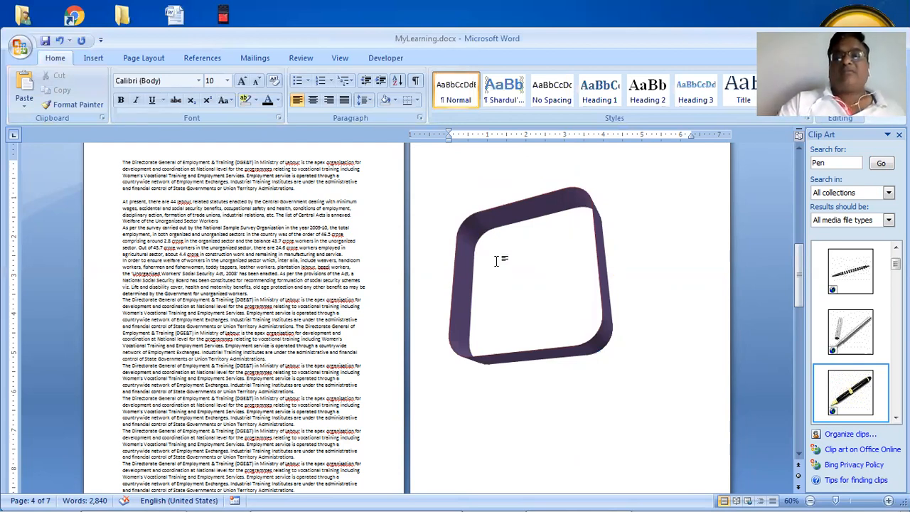
Apply the Wire Frame surface to the hollow shape's 3-D effect and deselect the shape
left_click(543, 202)
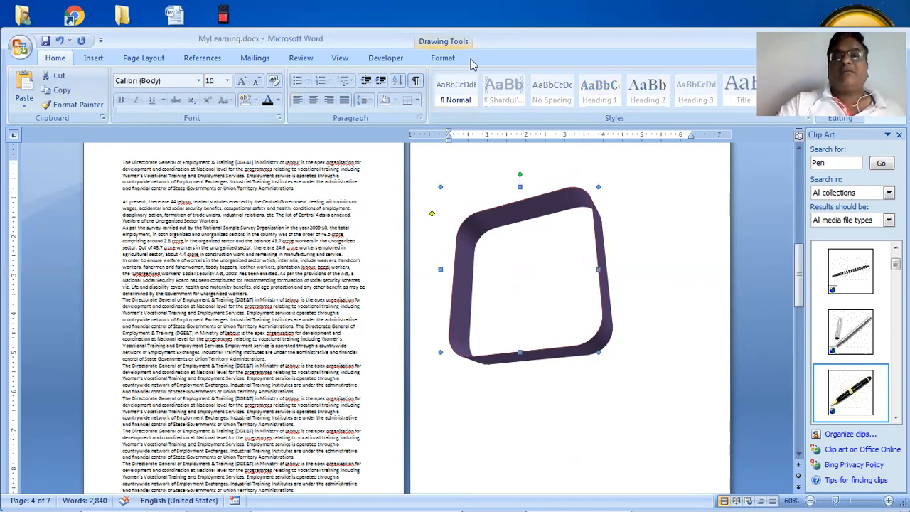
left_click(436, 59)
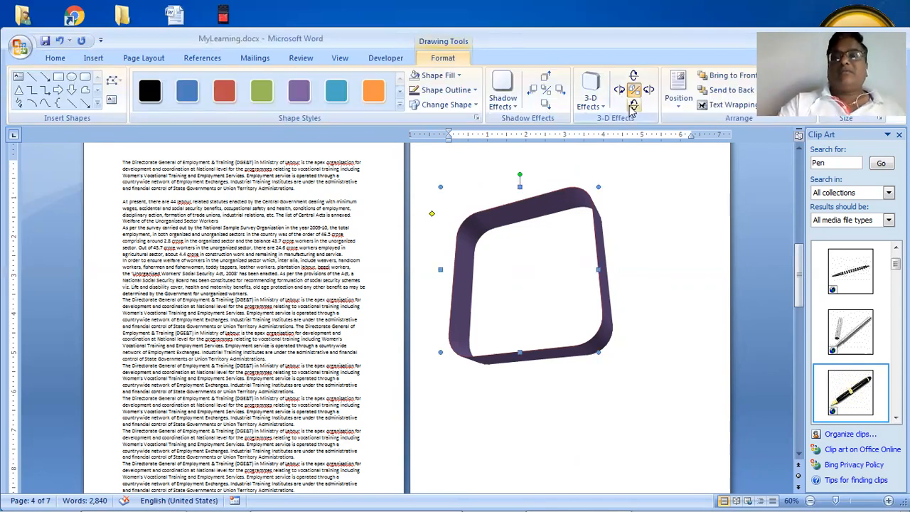
left_click(595, 99)
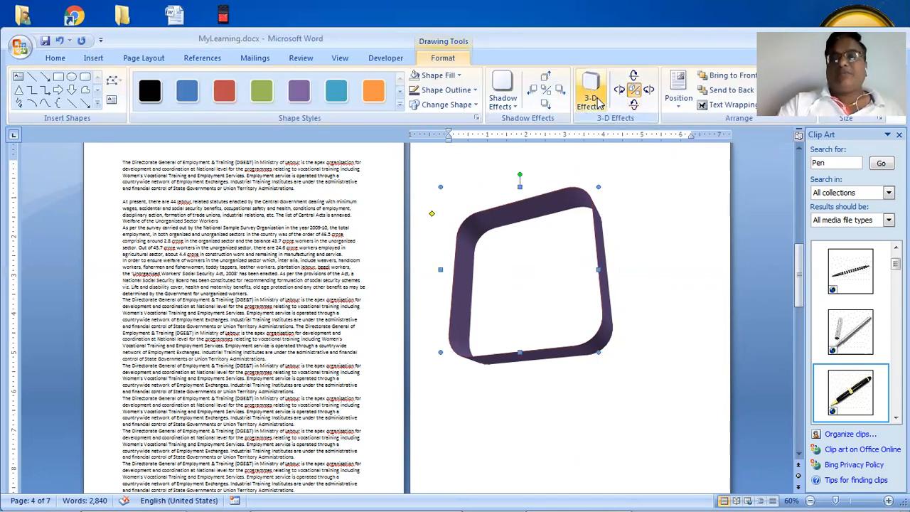
mouse_move(665, 460)
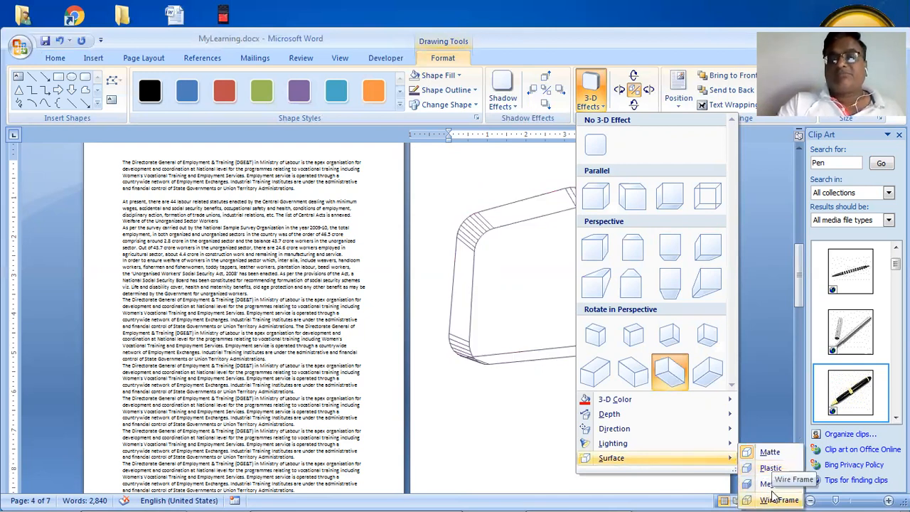
left_click(774, 499)
left_click(570, 433)
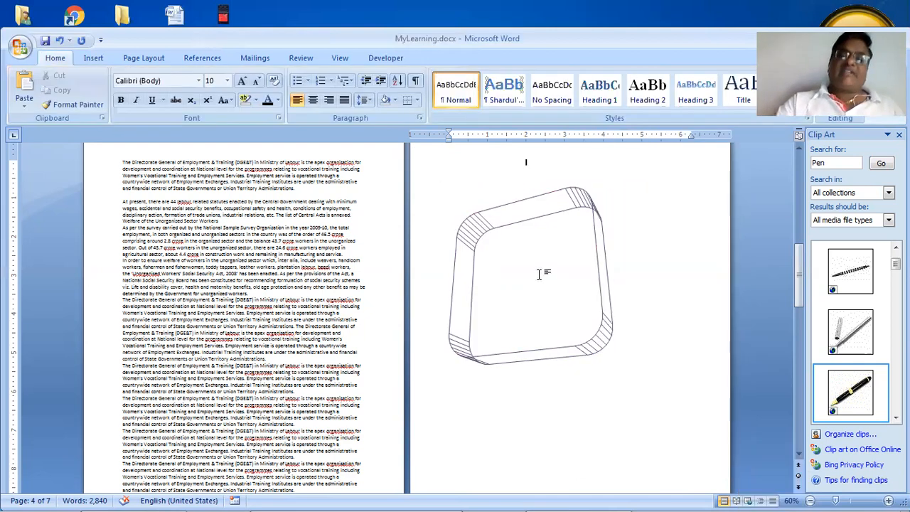
Widen the wire-frame shape to about 5.07" and adjust its corners, first fully rounded and finally square
left_click(601, 332)
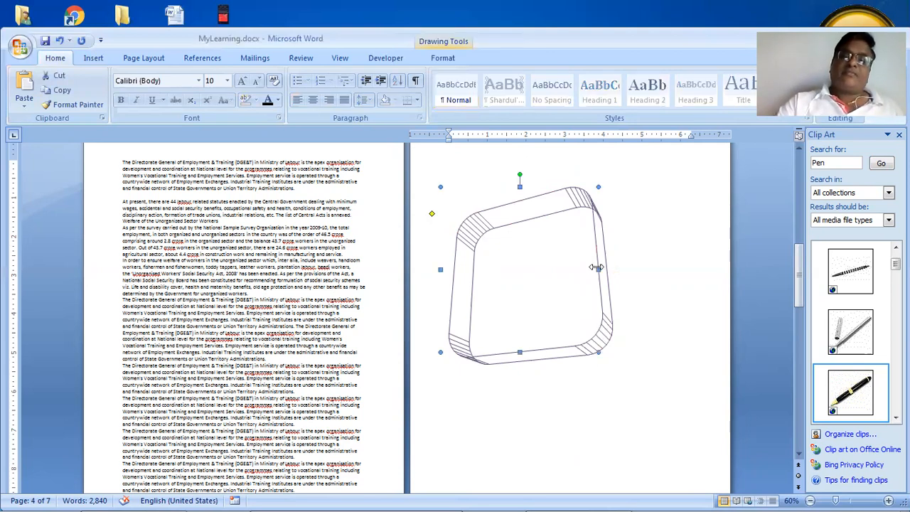
left_click_drag(563, 266, 636, 290)
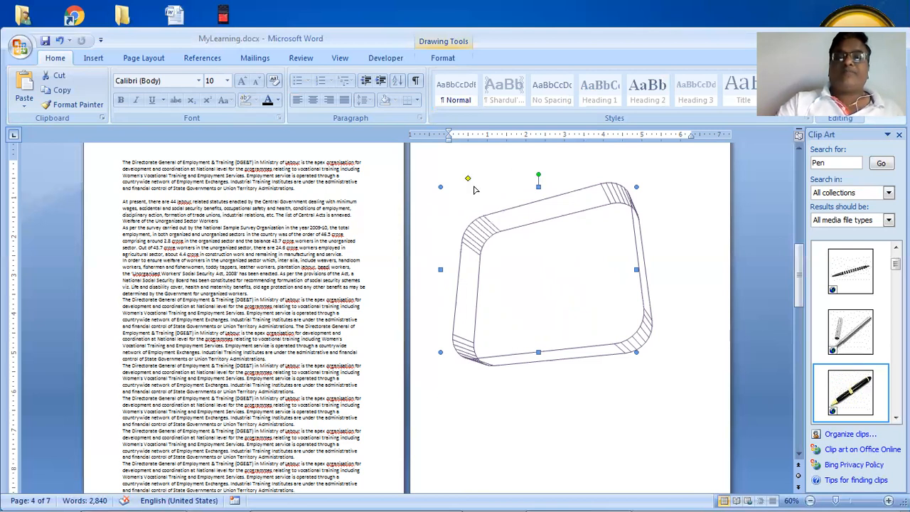
left_click_drag(519, 233, 520, 235)
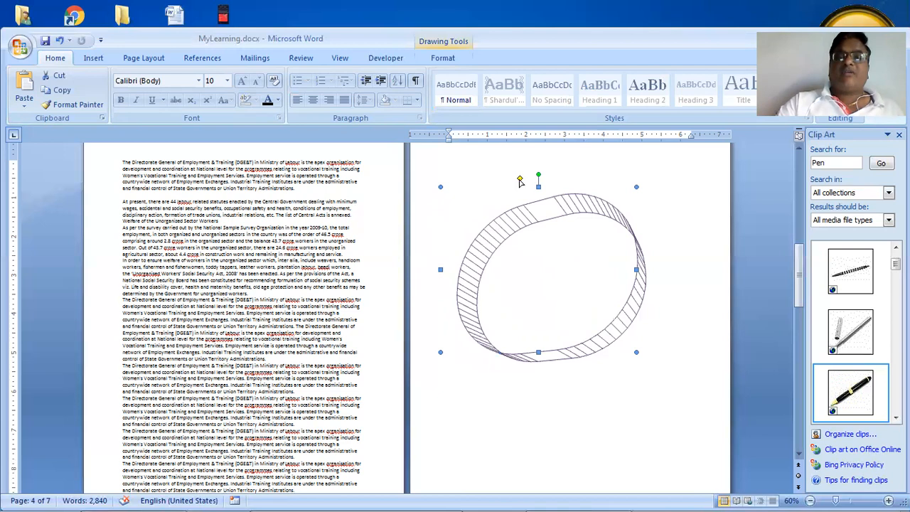
left_click_drag(520, 181, 535, 229)
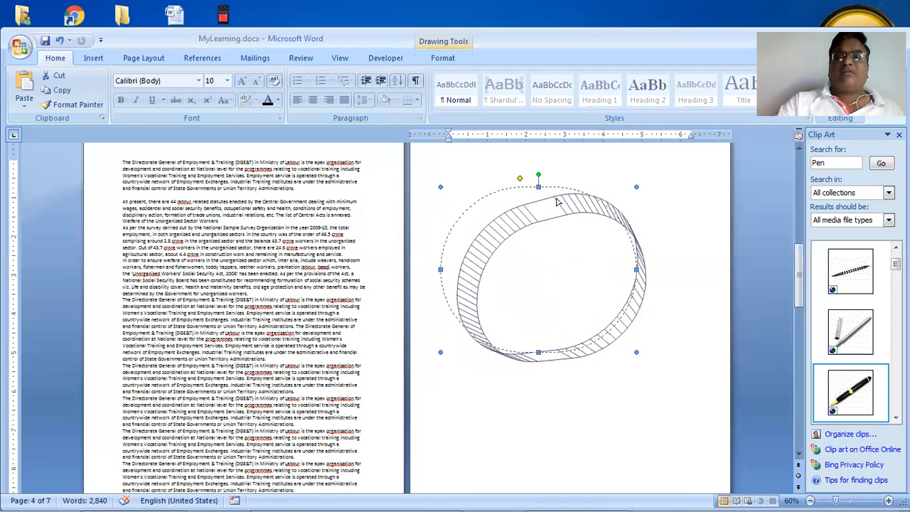
left_click_drag(496, 203, 422, 174)
left_click(562, 414)
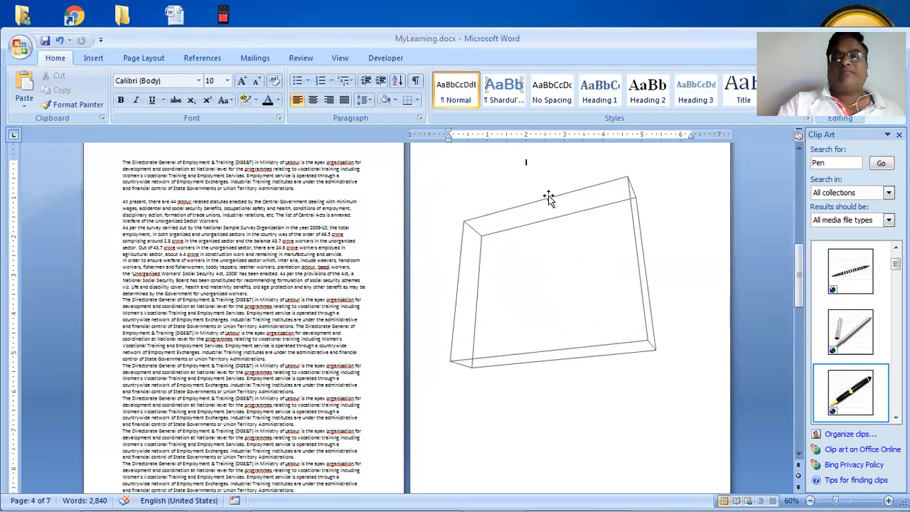
Give the wire-frame shape's square corners a moderate rounding and deselect it
left_click(549, 202)
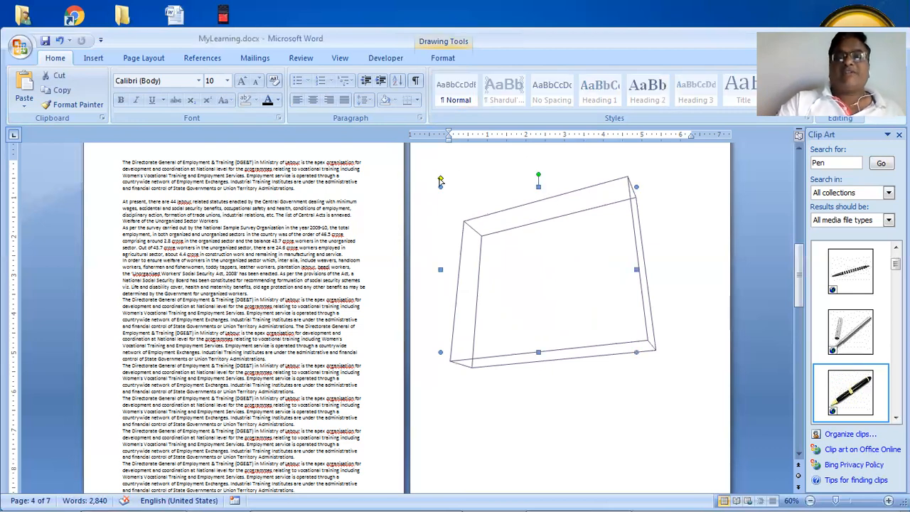
left_click_drag(457, 183, 480, 183)
left_click(538, 436)
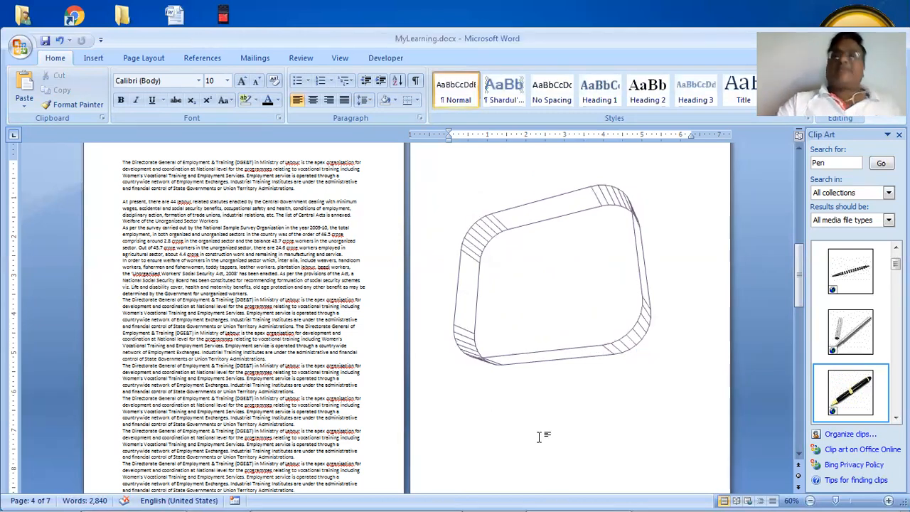
Draw a closed freeform shape about 4.64" wide and 4.45" high overlapping the lower part of the wire-frame shape
left_click(606, 198)
left_click(443, 57)
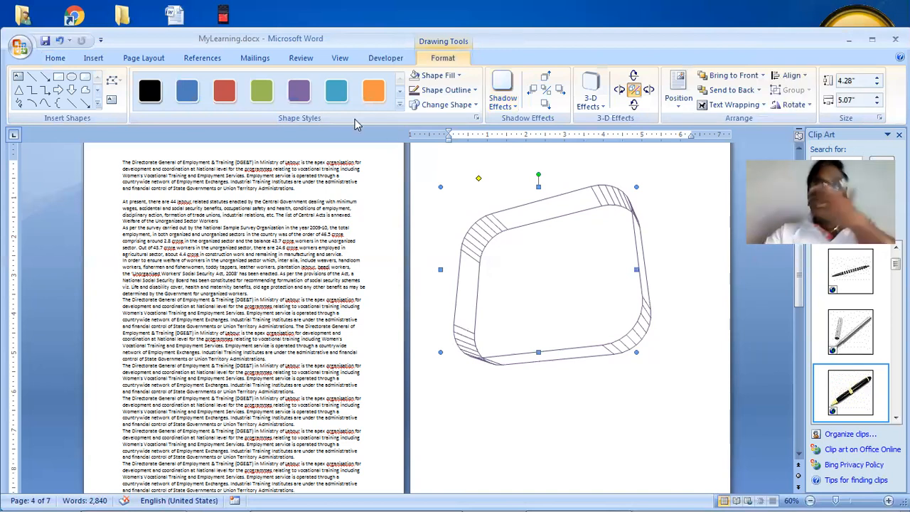
left_click(85, 92)
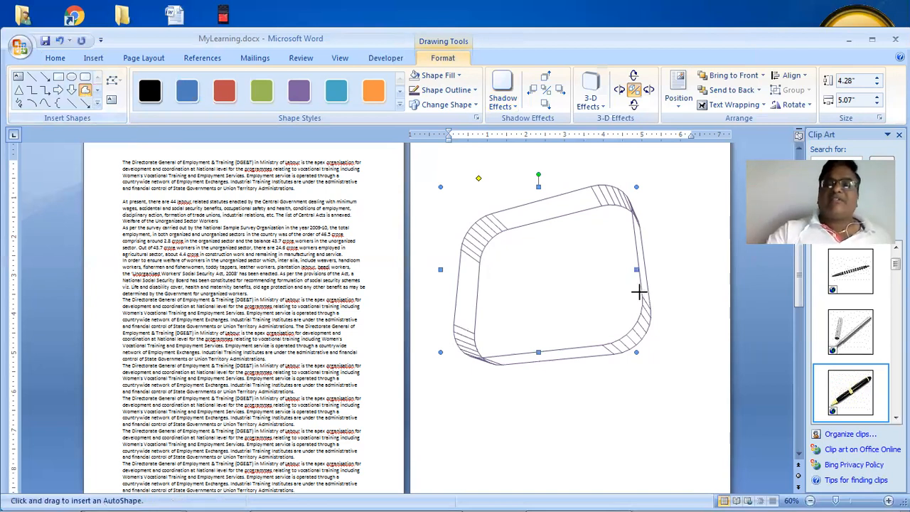
mouse_move(433, 221)
left_mouse_down()
mouse_move(487, 334)
mouse_move(608, 365)
left_mouse_up()
mouse_move(566, 261)
left_mouse_down()
mouse_move(463, 216)
mouse_move(430, 222)
left_mouse_up()
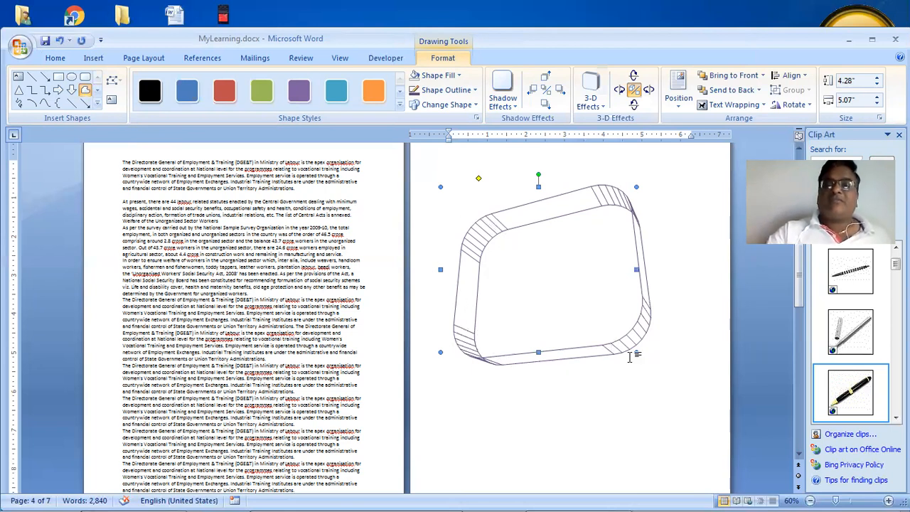
mouse_move(514, 343)
left_mouse_down()
mouse_move(526, 386)
mouse_move(532, 343)
mouse_move(551, 394)
left_mouse_up()
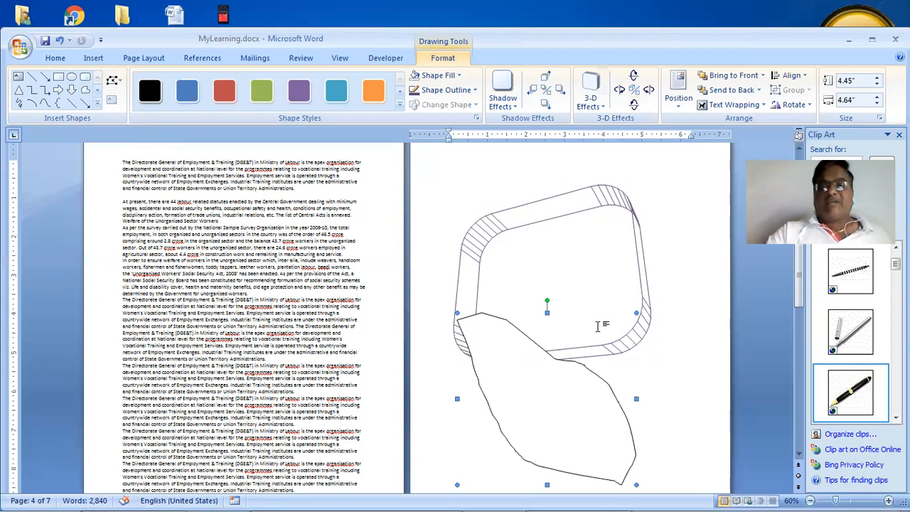
Apply a large Rotate in Perspective 3-D effect to the freeform, and move it up over the wire-frame shape
left_click(591, 99)
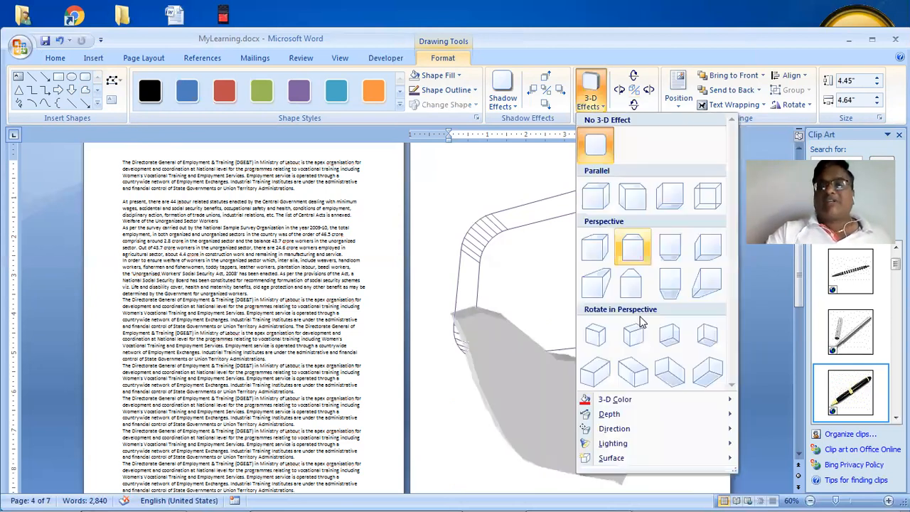
left_click(621, 360)
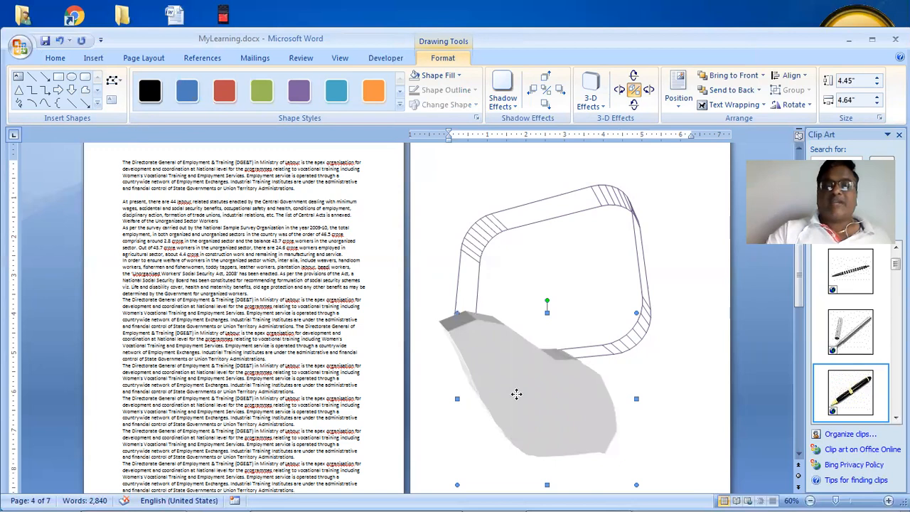
left_click_drag(535, 357, 584, 312)
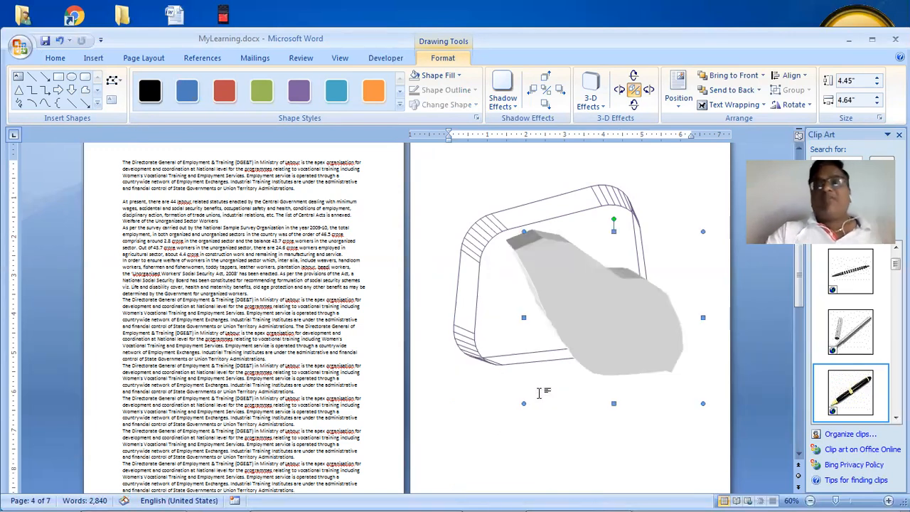
left_click(452, 300)
left_click(469, 248)
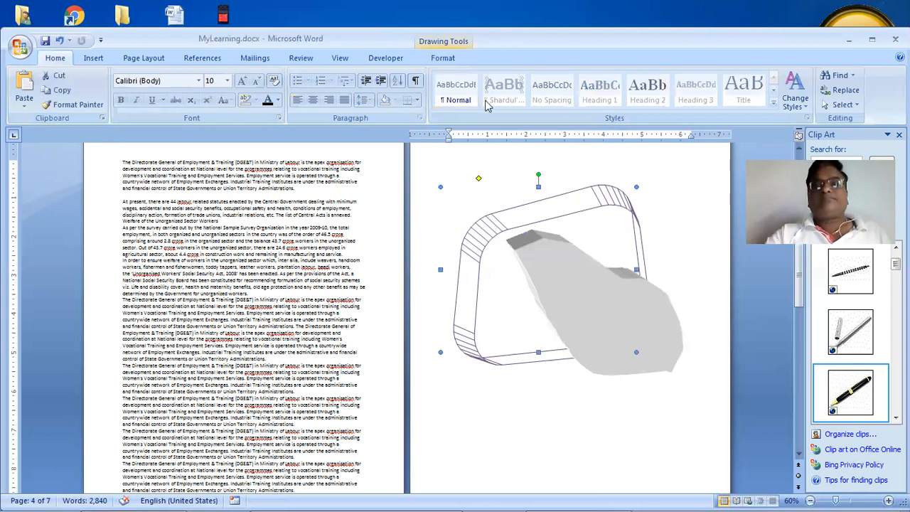
double_click(619, 297)
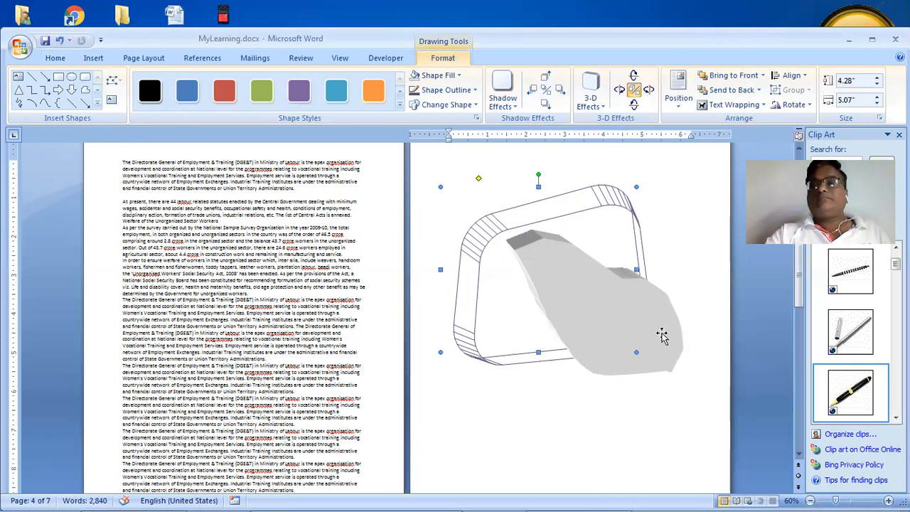
left_click(660, 336, "shift")
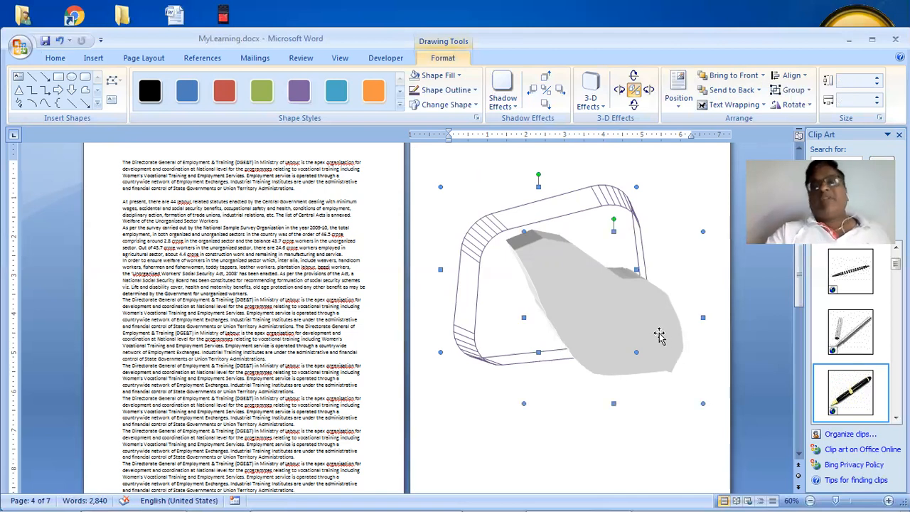
left_click(582, 443)
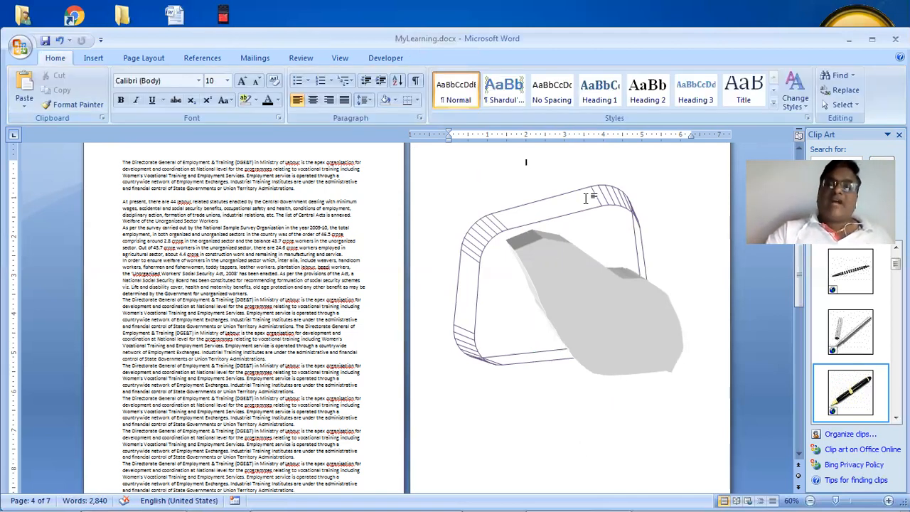
Group the wire-frame rounded rectangle and the gray freeform into one object, and deselect it
left_click(608, 196)
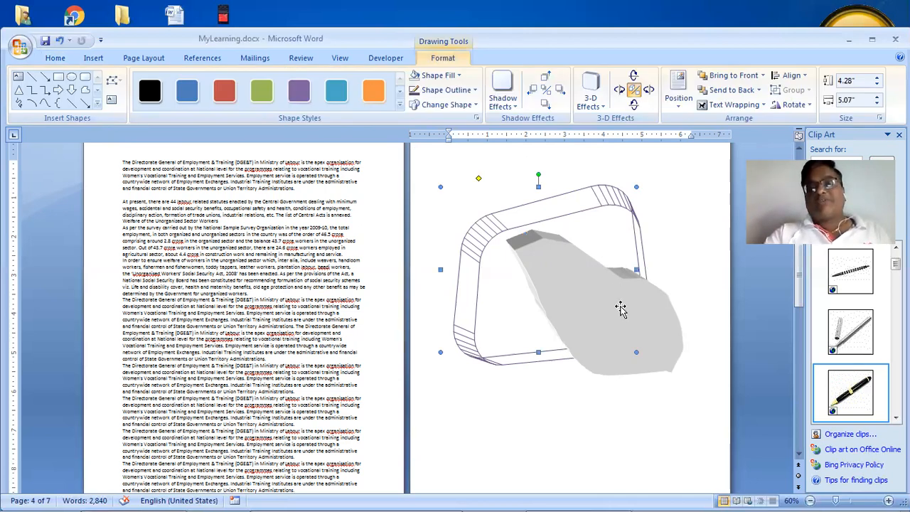
left_click(625, 340, "shift")
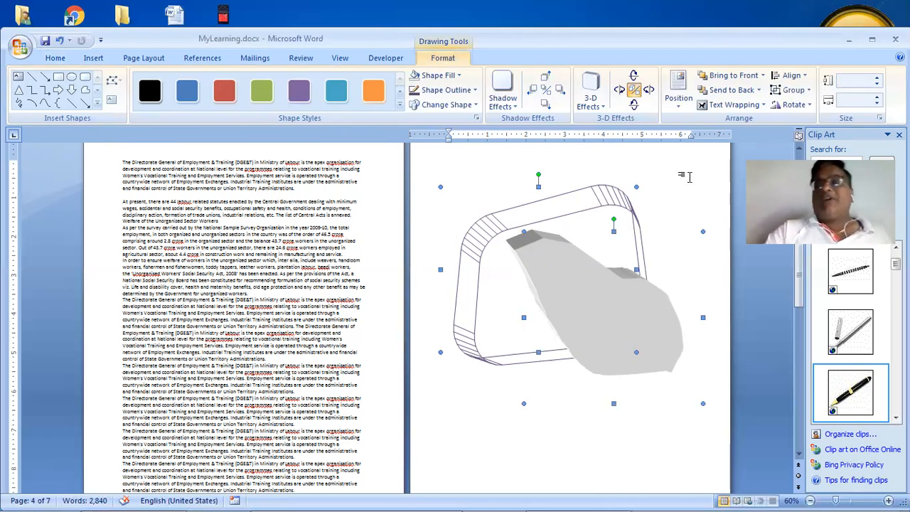
left_click(778, 92)
left_click(800, 107)
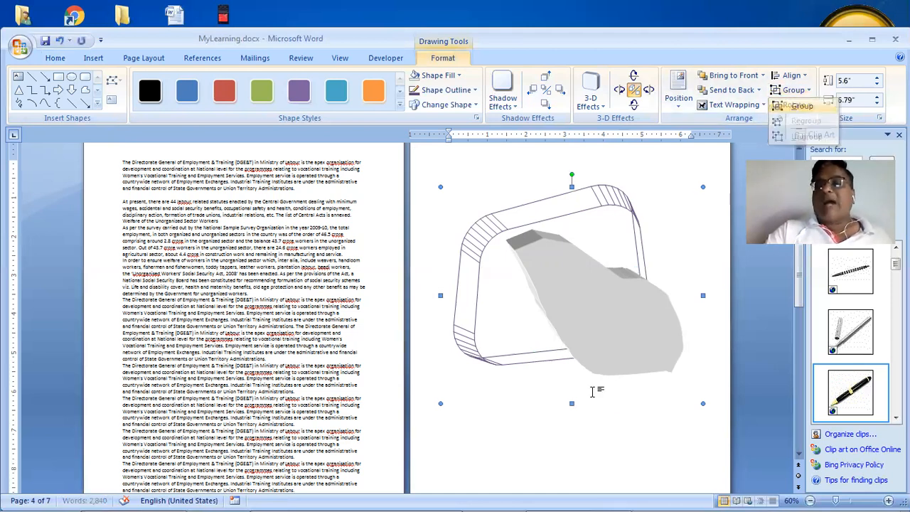
left_click(590, 463)
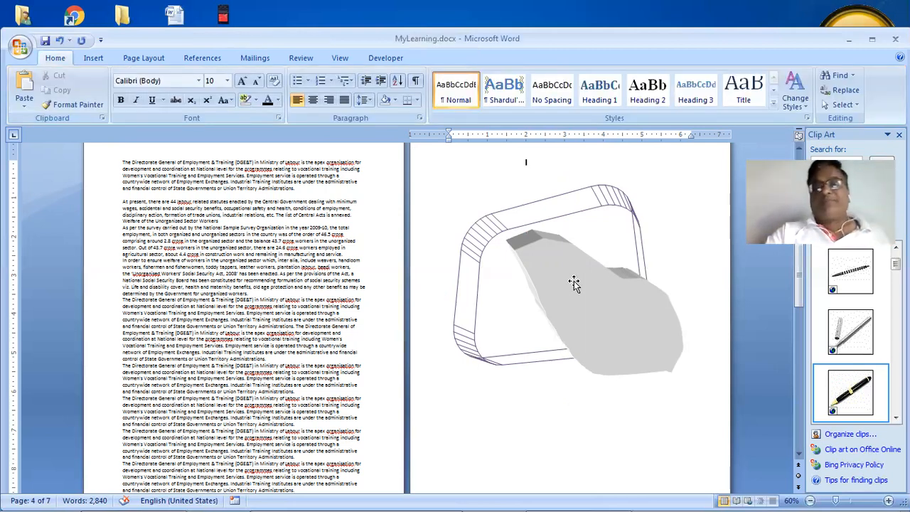
Move the grouped shapes slightly lower on the page, and delete the whole group
mouse_move(524, 175)
left_mouse_down()
mouse_move(569, 347)
mouse_move(623, 298)
mouse_move(556, 497)
mouse_move(622, 330)
mouse_move(610, 415)
left_mouse_up()
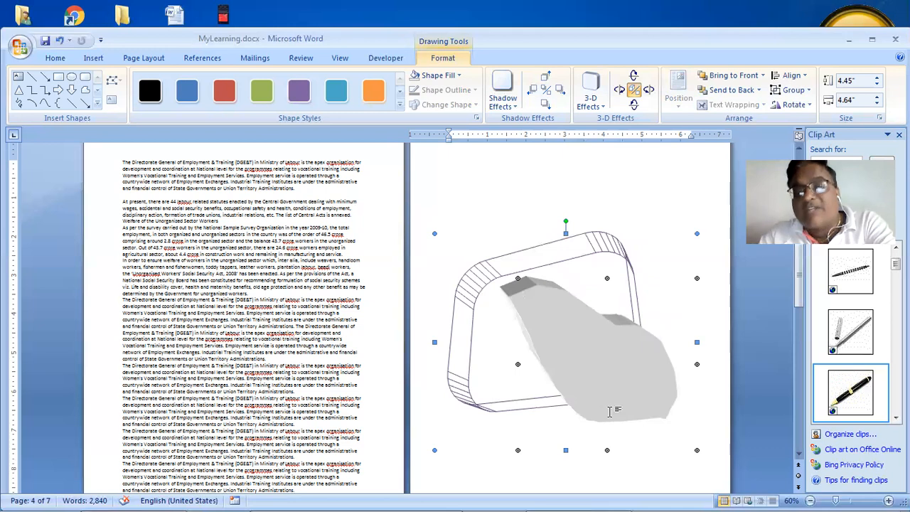
key("Delete")
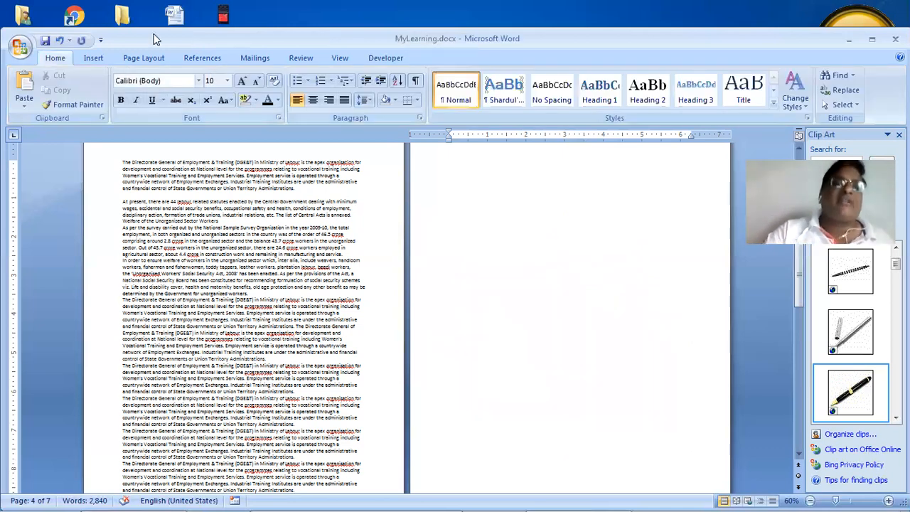
Draw a rounded rectangle about 5.04" wide and 2.66" high near the top of the blank page
left_click(91, 63)
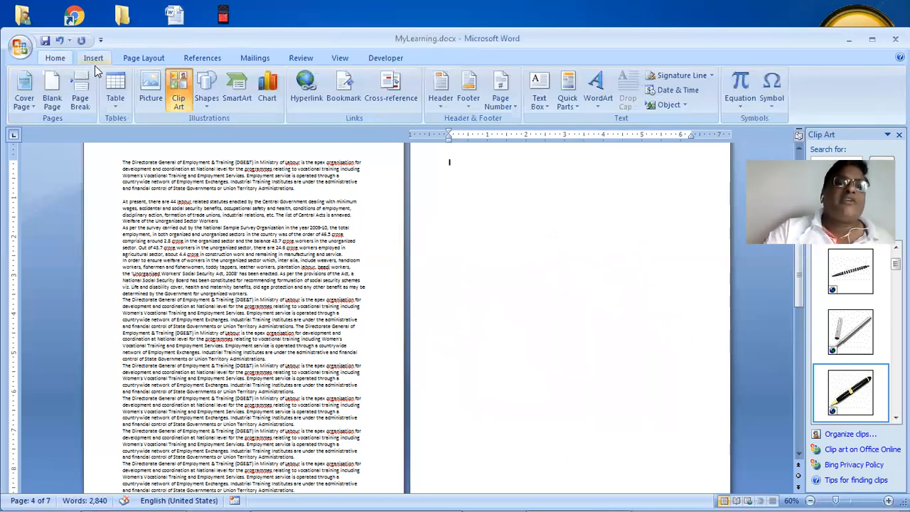
left_click(205, 89)
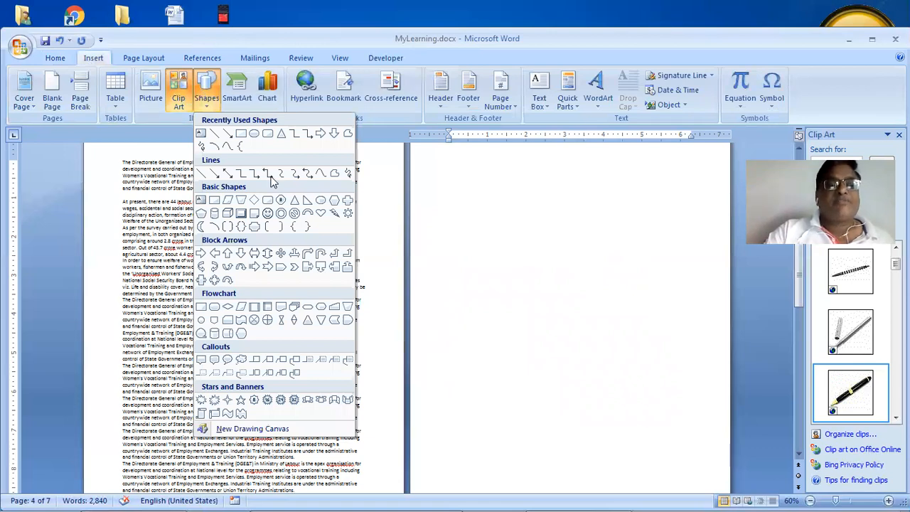
left_click(269, 201)
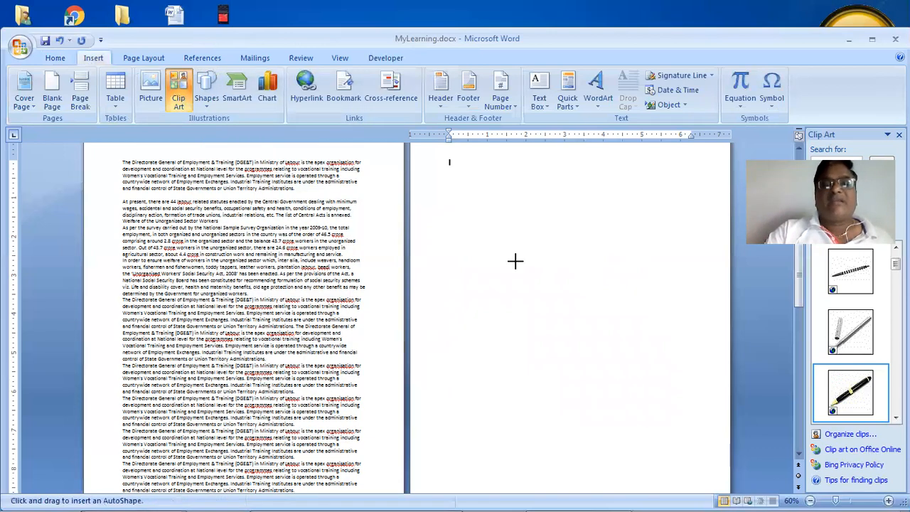
left_click_drag(451, 196, 645, 298)
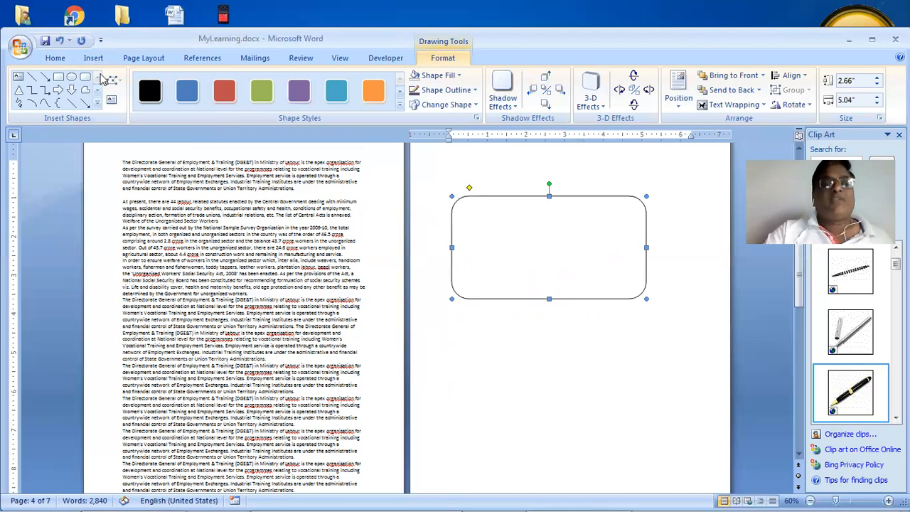
Draw a down block arrow inside the rounded rectangle, spanning nearly its full height, and deselect it
left_click(70, 89)
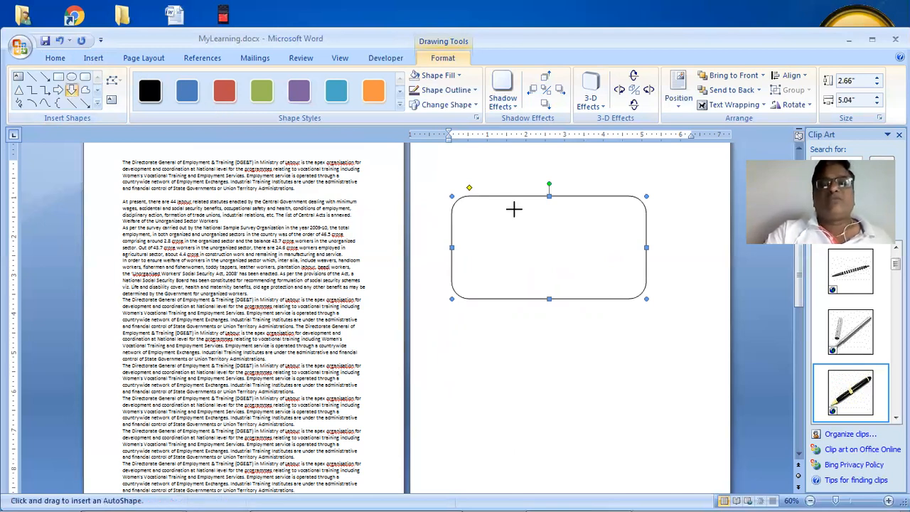
left_click_drag(508, 205, 599, 292)
left_click(556, 371)
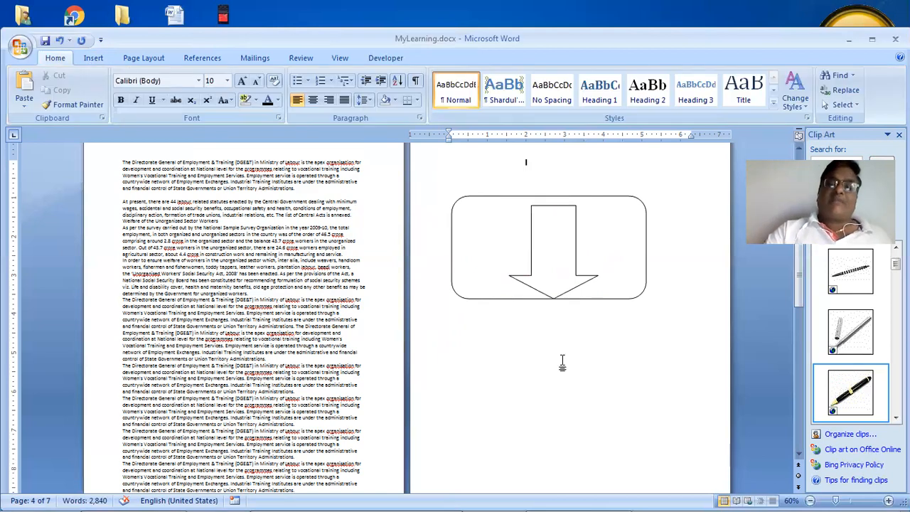
Apply the light-blue shape style to the rounded rectangle, and nudge the down arrow slightly to the left inside it
left_click(633, 244)
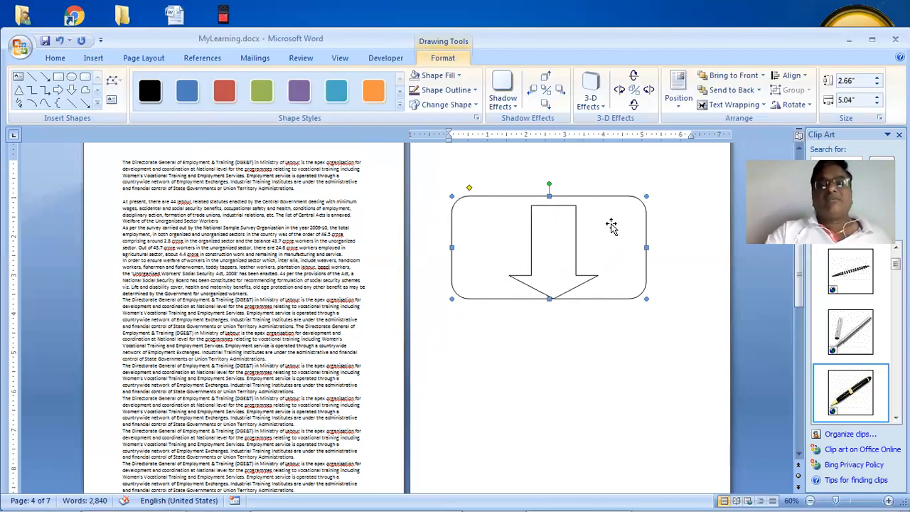
left_click(342, 93)
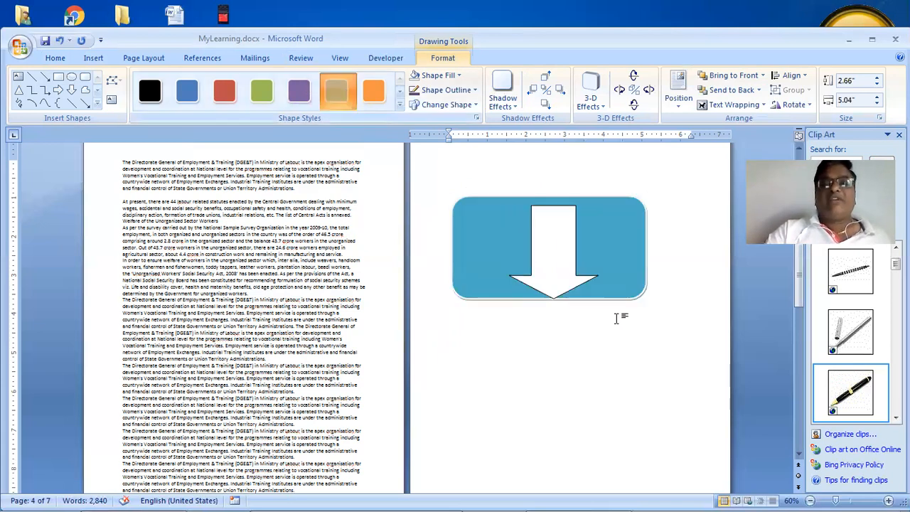
left_click(556, 255)
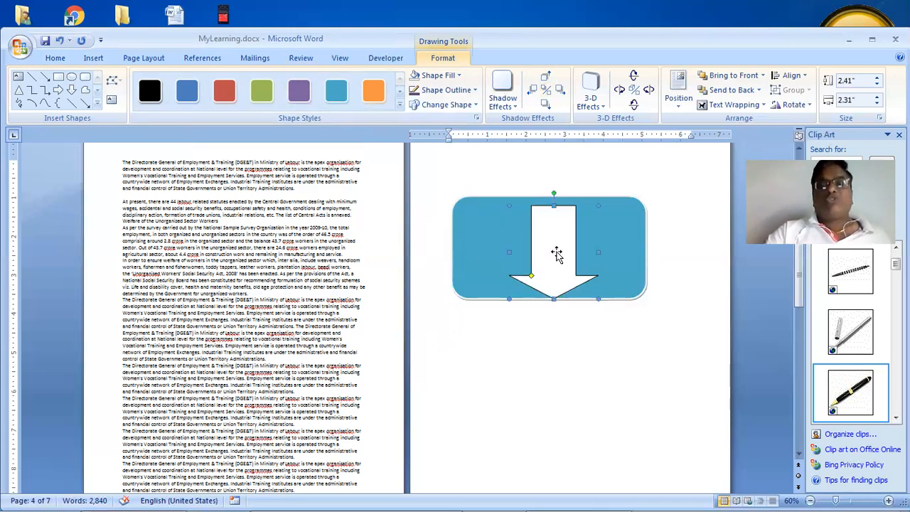
key("ctrl+Left")
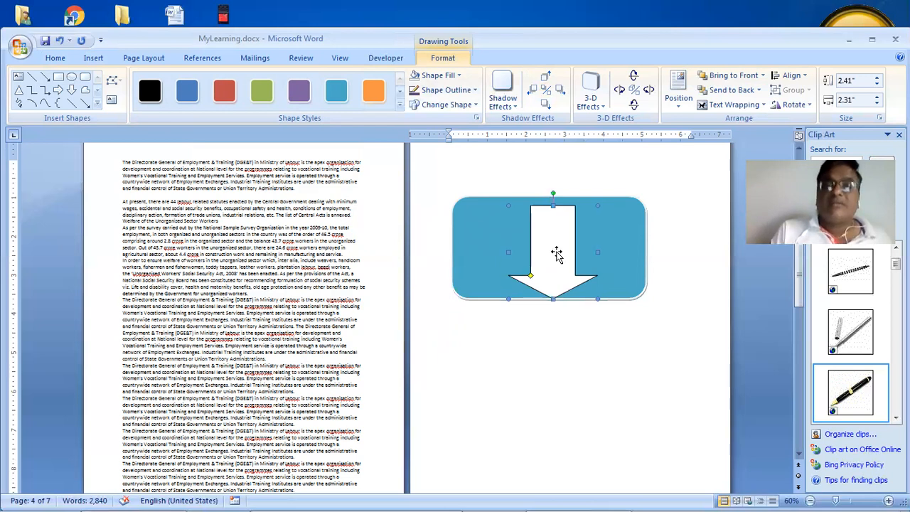
key("Left")
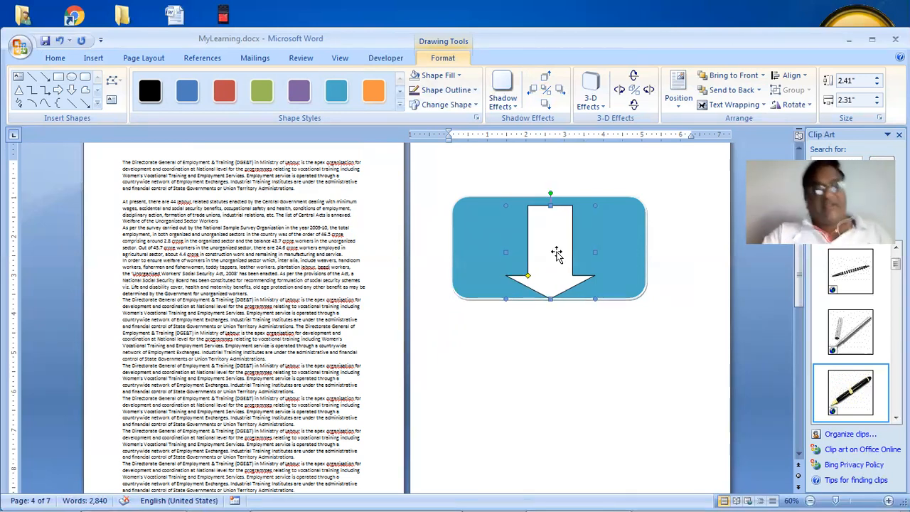
Group the rounded rectangle and the down arrow, move the group down the page and back up near its top edge, and deselect it
left_click(637, 238, "shift")
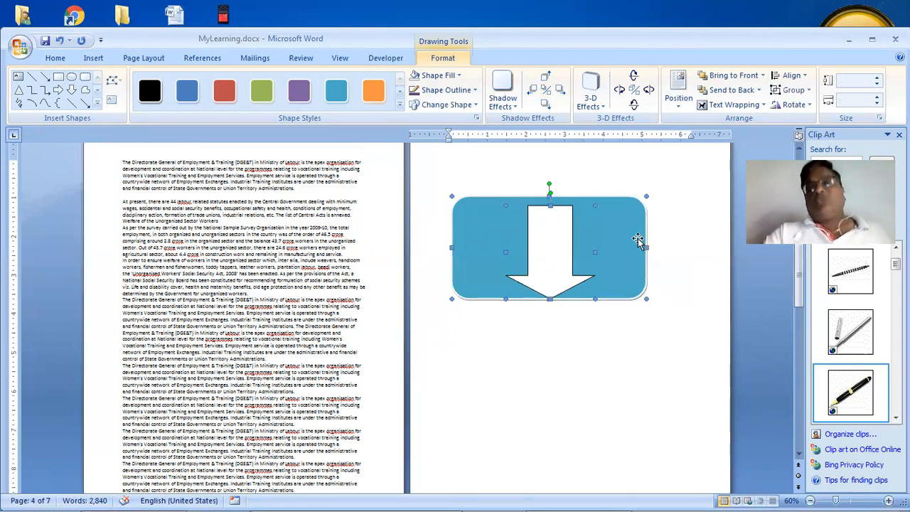
left_click(795, 90)
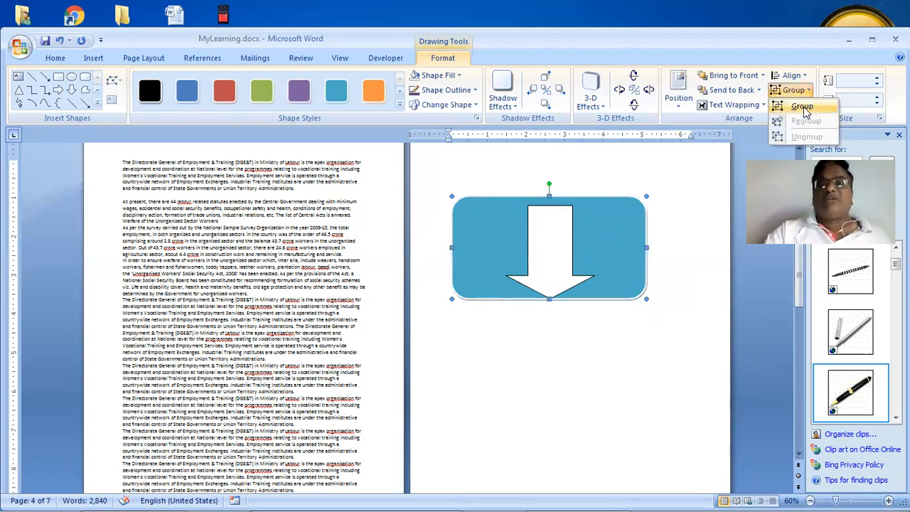
left_click(806, 108)
left_click_drag(643, 262, 625, 424)
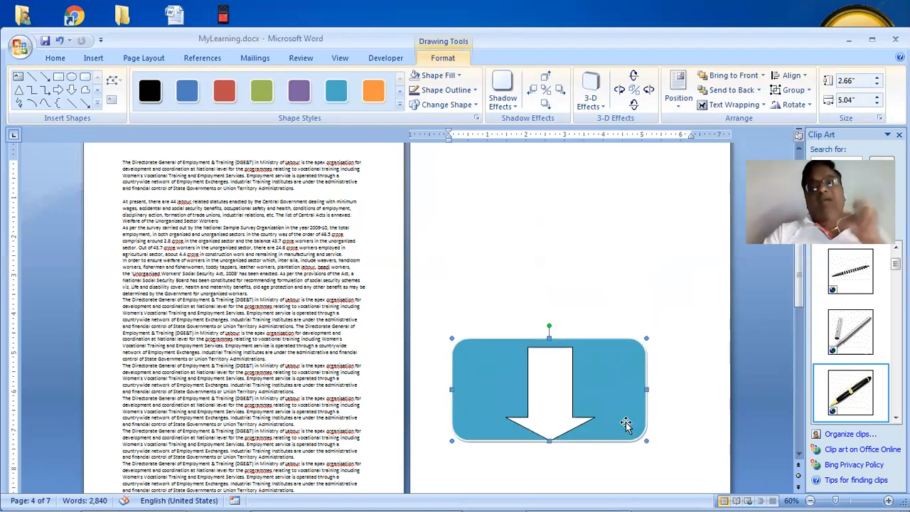
left_click_drag(625, 424, 640, 252)
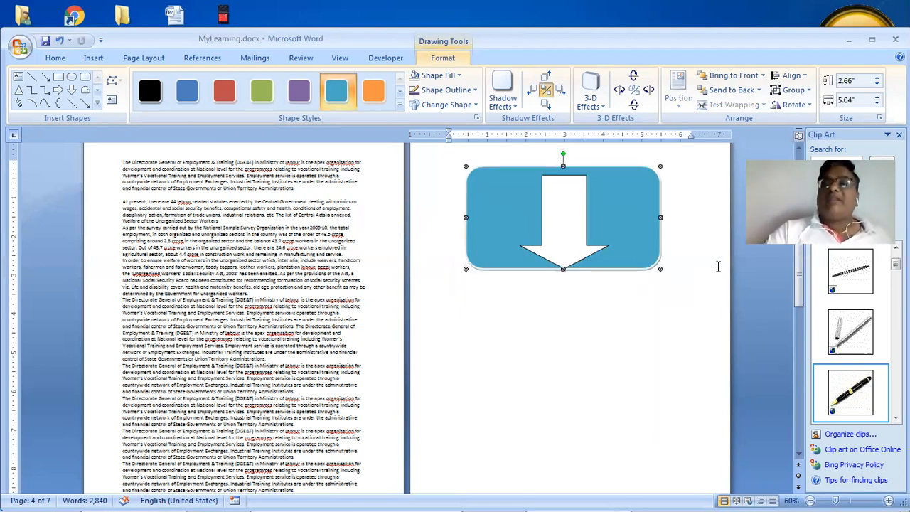
left_click(590, 363)
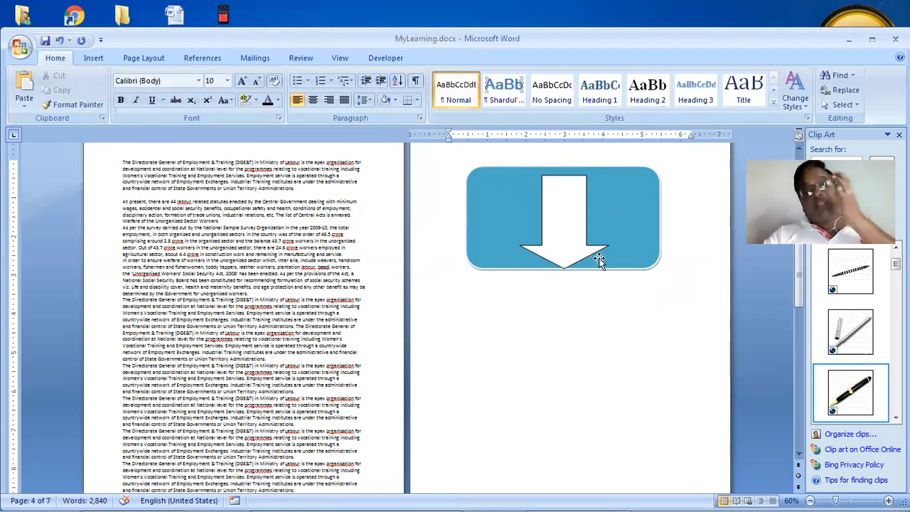
Ungroup the shapes, and move the down arrow out of the rounded rectangle to sit roughly centred just below it
left_click_drag(563, 222, 547, 343)
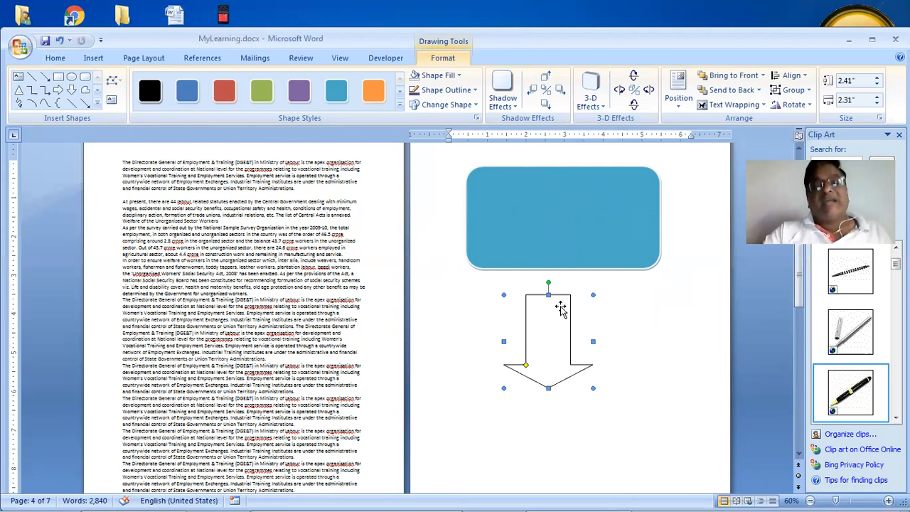
key("Right")
key("Right")
key("Right")
key("Right")
key("Right")
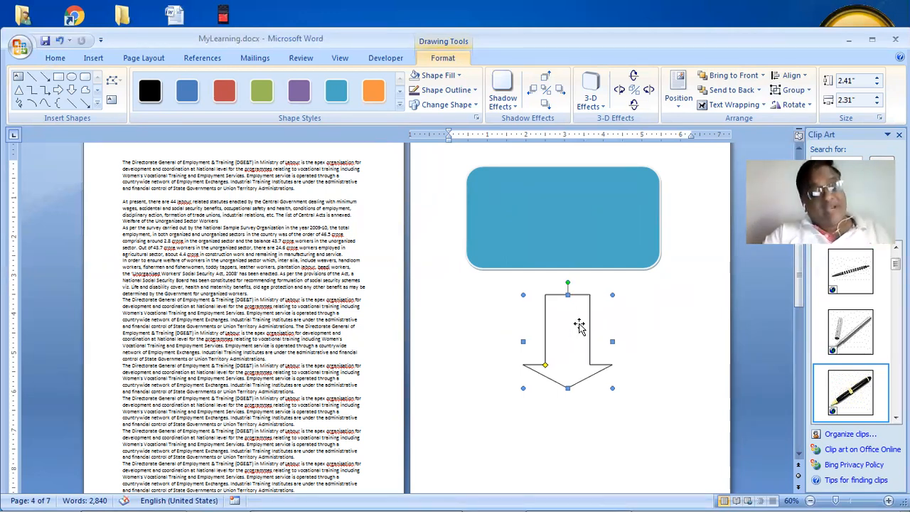
Group the blue rounded rectangle with the down arrow below it
left_click(610, 243, "shift")
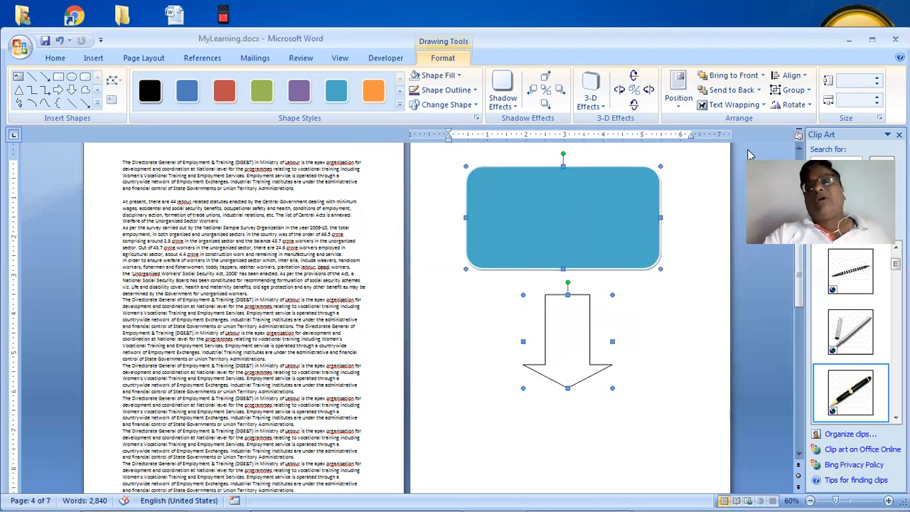
left_click(793, 90)
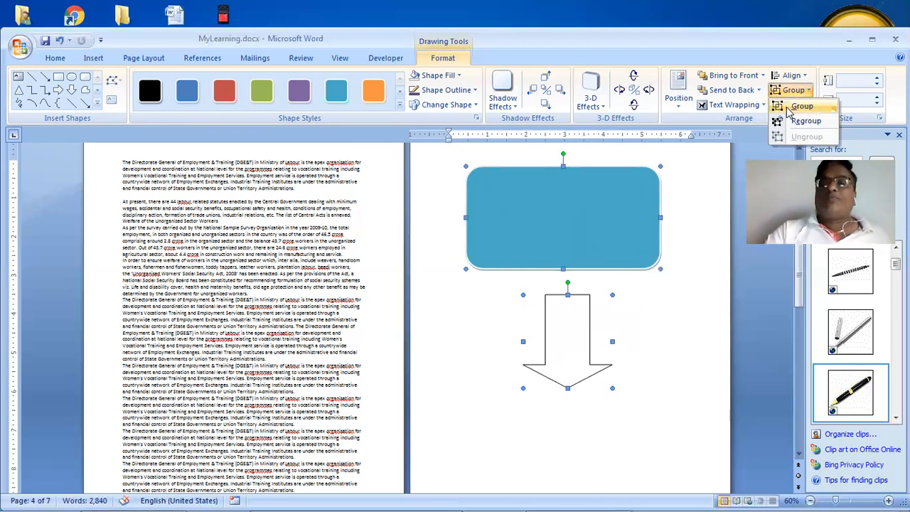
left_click(789, 108)
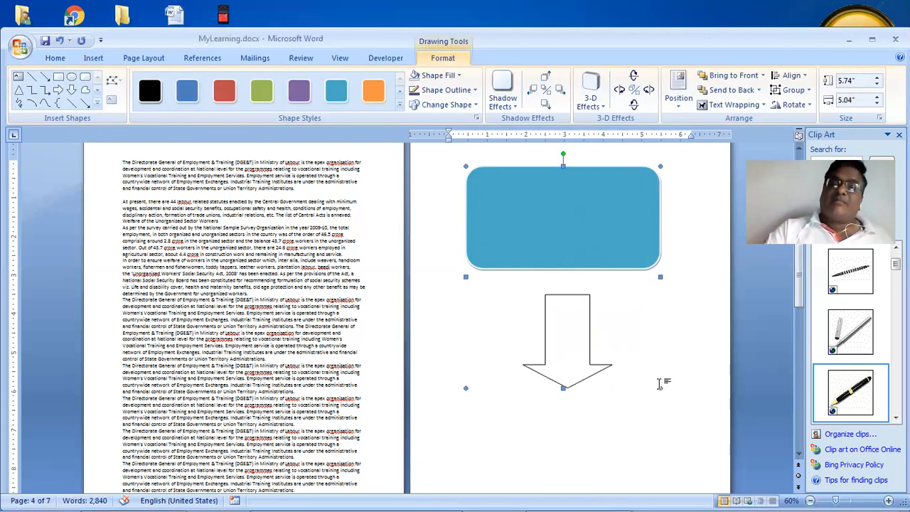
Shrink the group to about 2.17" wide and 2.78" high, and rotate it upside down so the arrow points up
left_click_drag(660, 388, 549, 272)
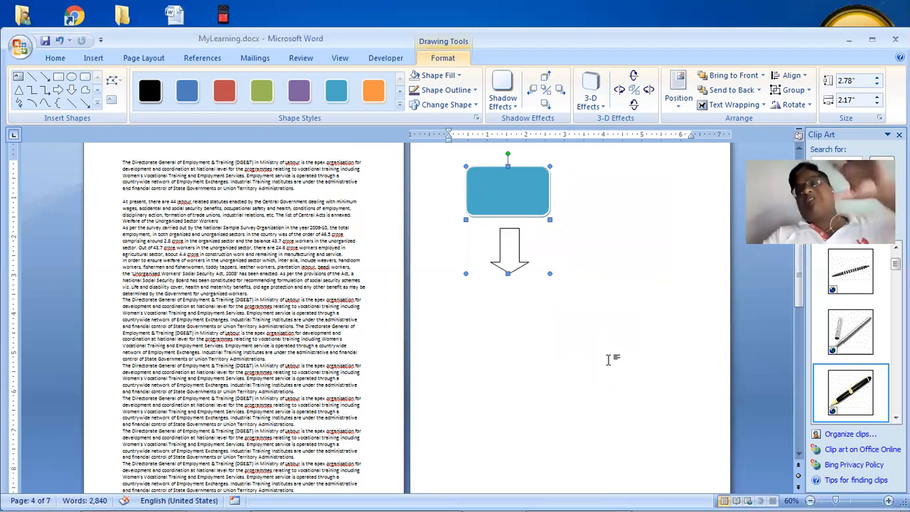
left_click_drag(507, 154, 513, 323)
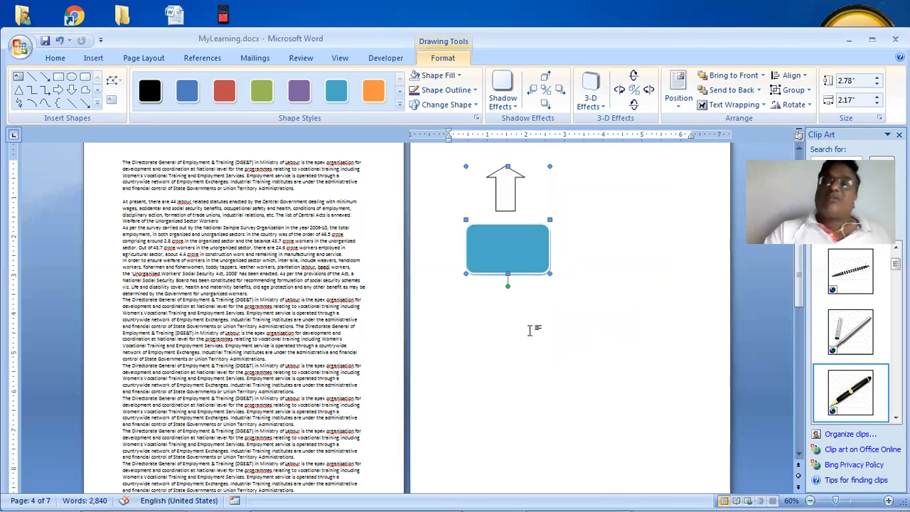
Preview a Rotate in Perspective 3-D effect on the grouped shapes without applying it, and leave the group selected
left_click(599, 92)
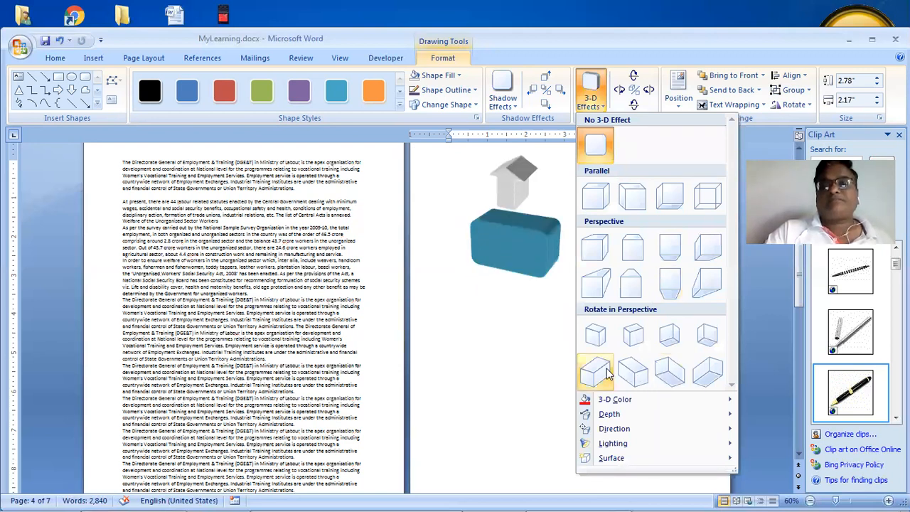
left_click(538, 318)
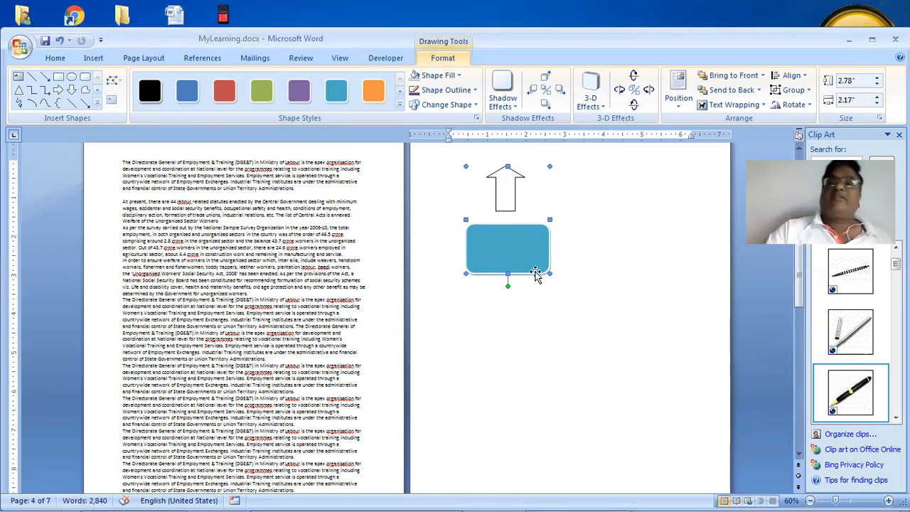
left_click(671, 263)
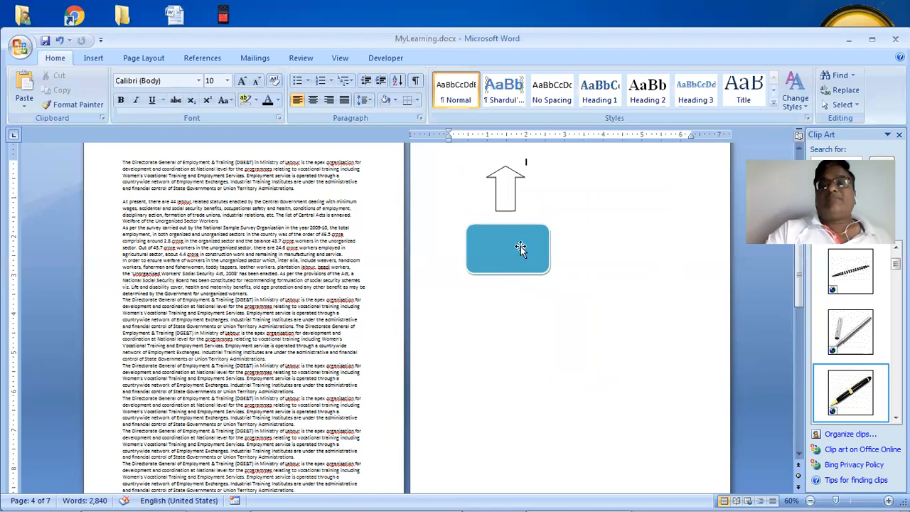
left_click(528, 251)
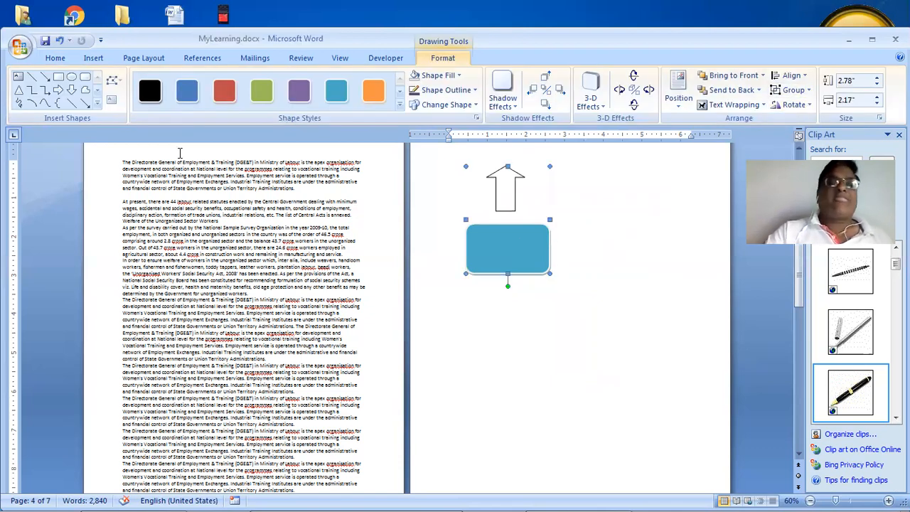
Insert a Vertical Picture List SmartArt graphic from the List category
left_click(100, 58)
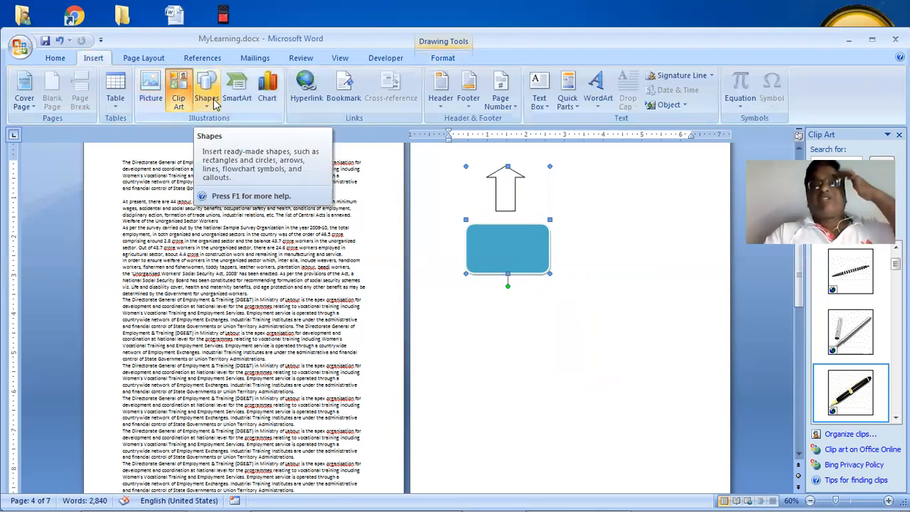
left_click(237, 98)
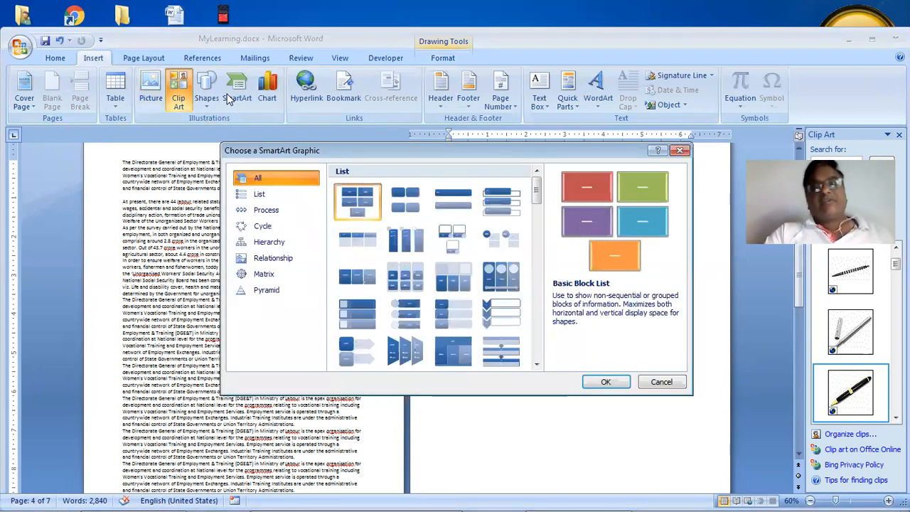
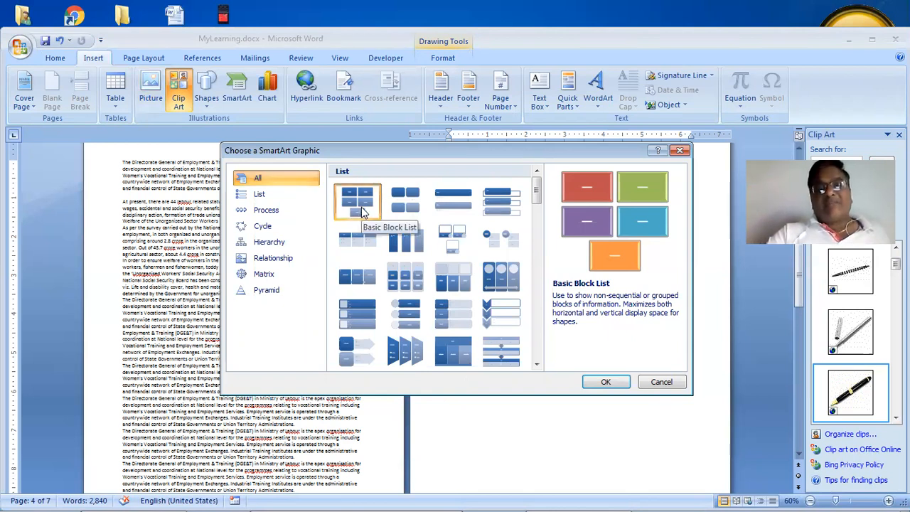
left_click(260, 194)
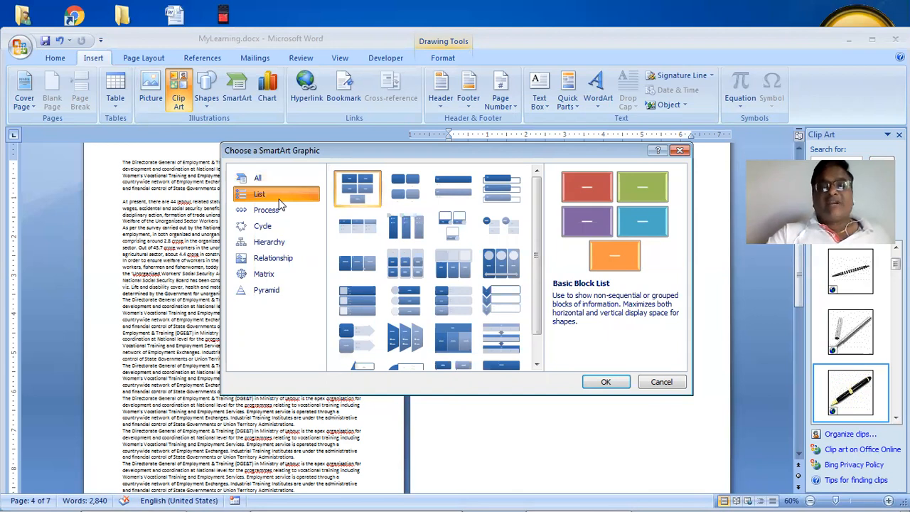
left_click(361, 294)
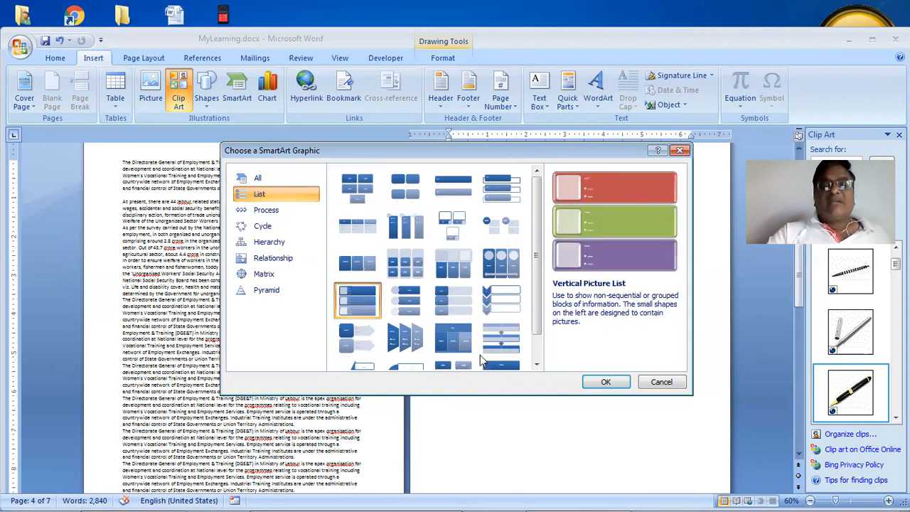
left_click(599, 382)
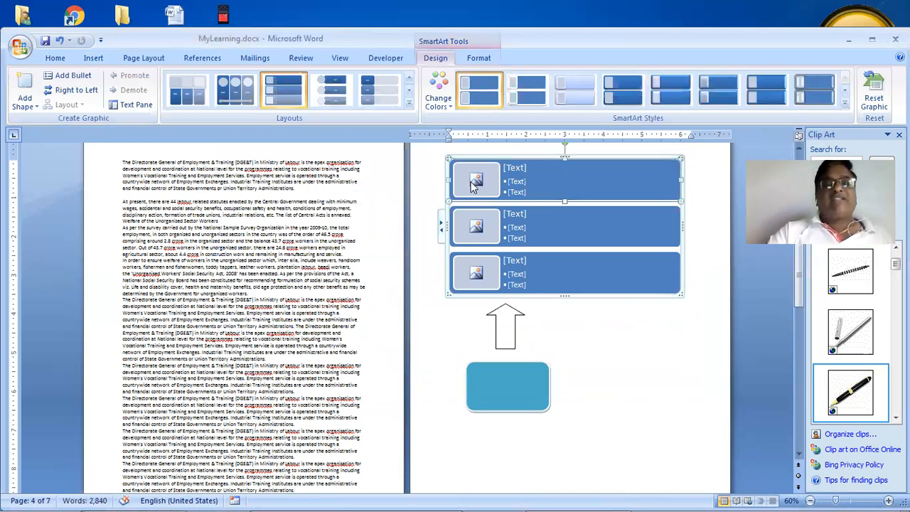
Try other list layouts on the SmartArt graphic, and settle on three columns with round picture placeholders above a double-headed arrow
left_click(341, 91)
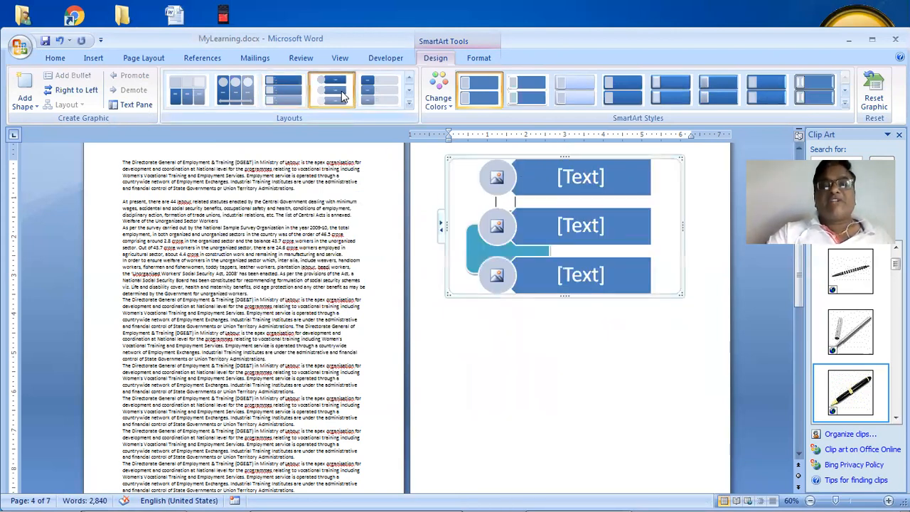
left_click(373, 91)
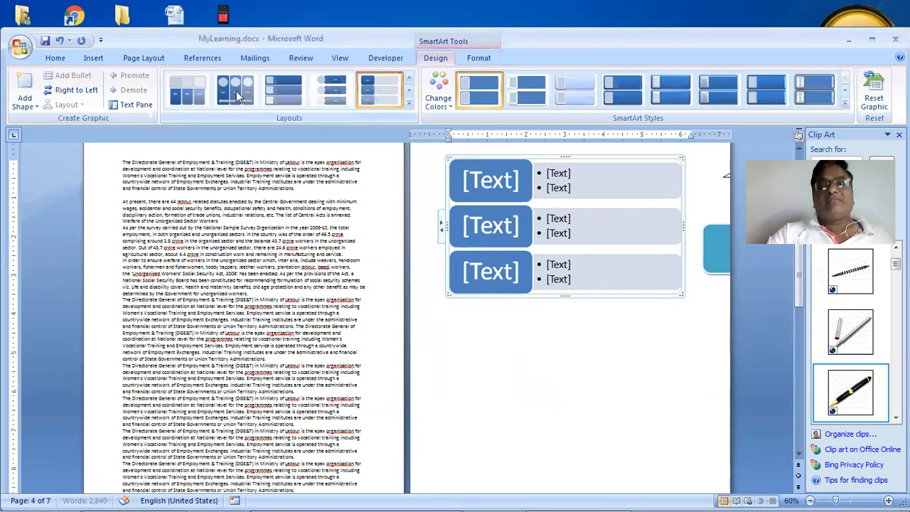
key("ctrl+z")
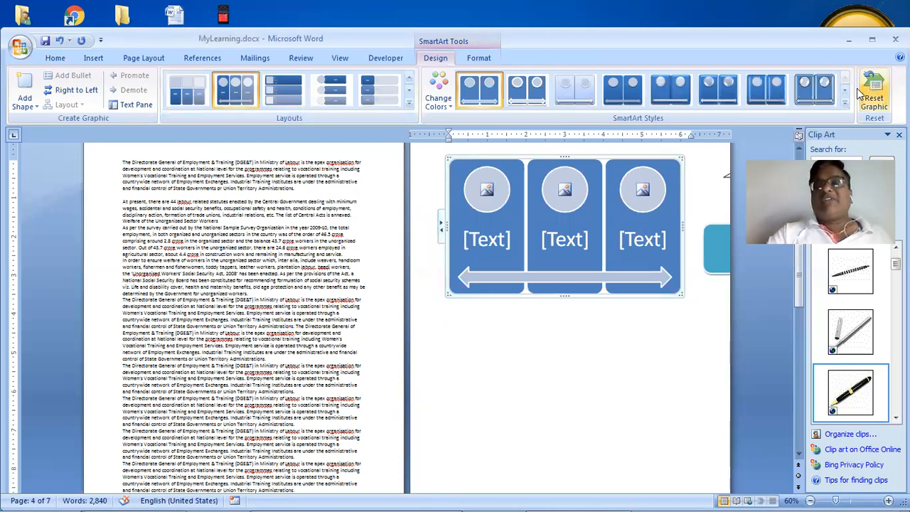
Insert images.png into the first picture circle and another Covid-19 Banners picture into the second, and select the third placeholder
left_click(489, 196)
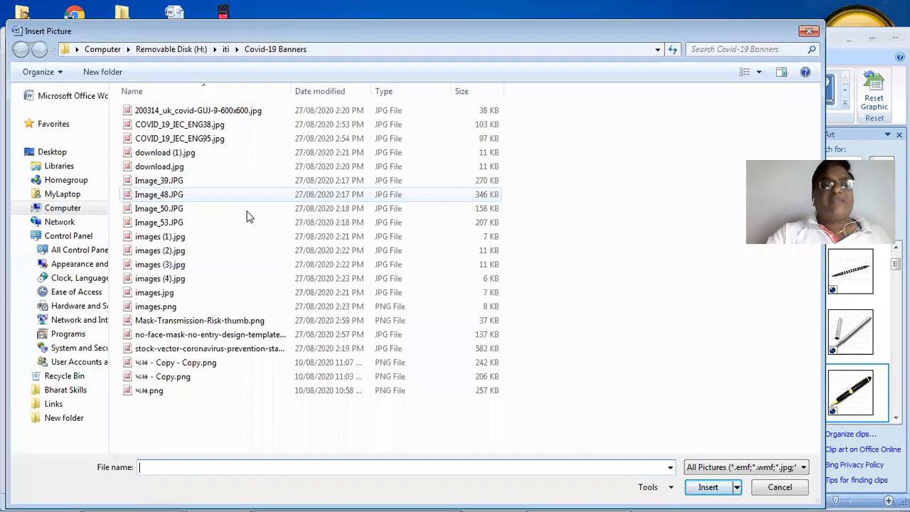
double_click(151, 310)
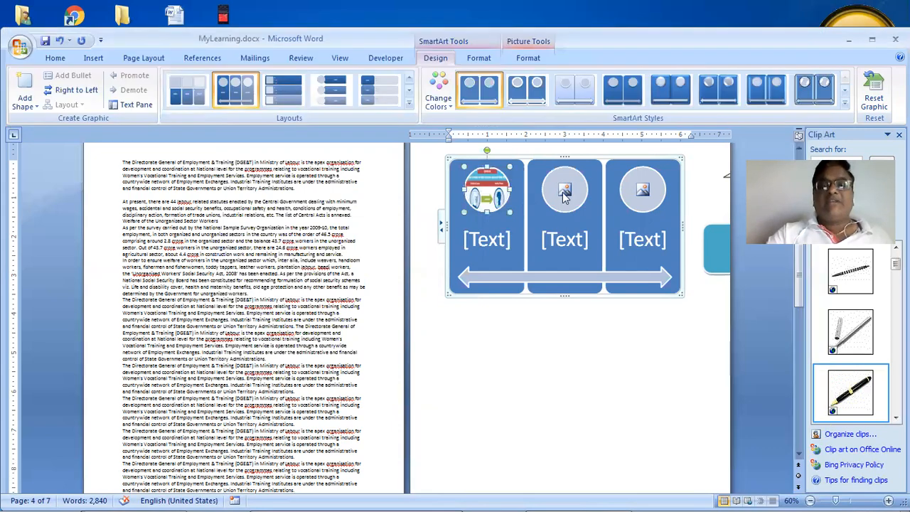
left_click(564, 198)
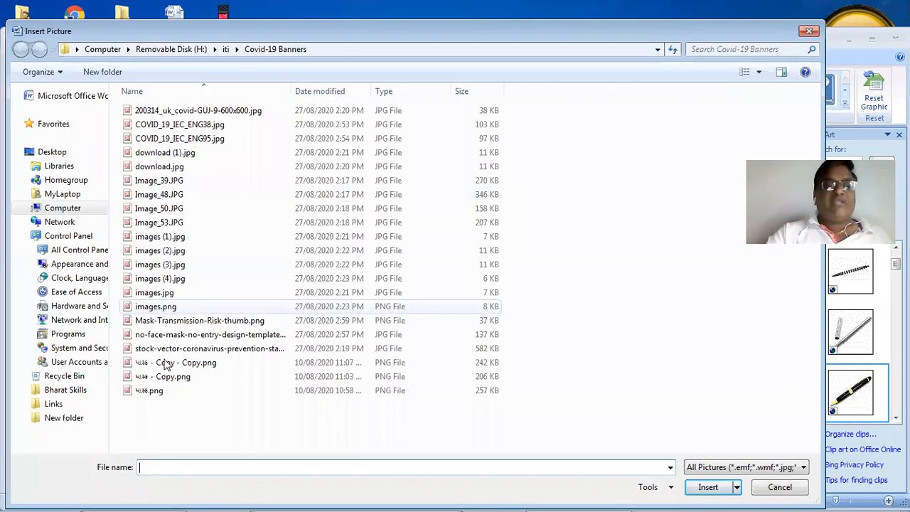
double_click(400, 349)
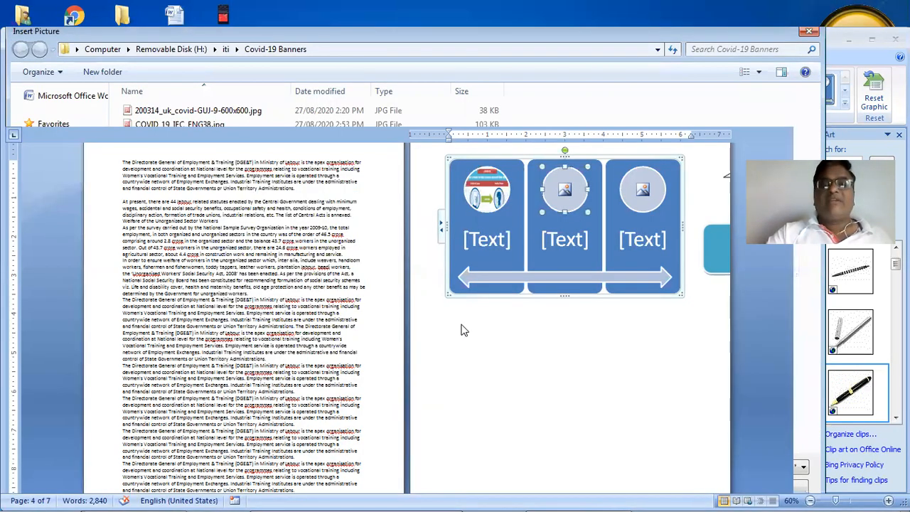
left_click(665, 200)
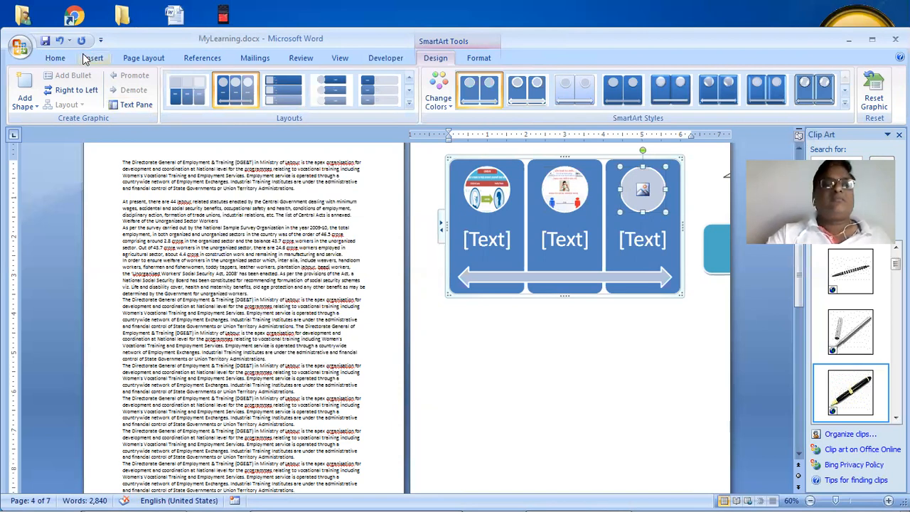
Try to fill the third picture placeholder by inserting a Covid-19 Banners PNG from file, and undo the insertion
left_click(88, 58)
left_click(160, 85)
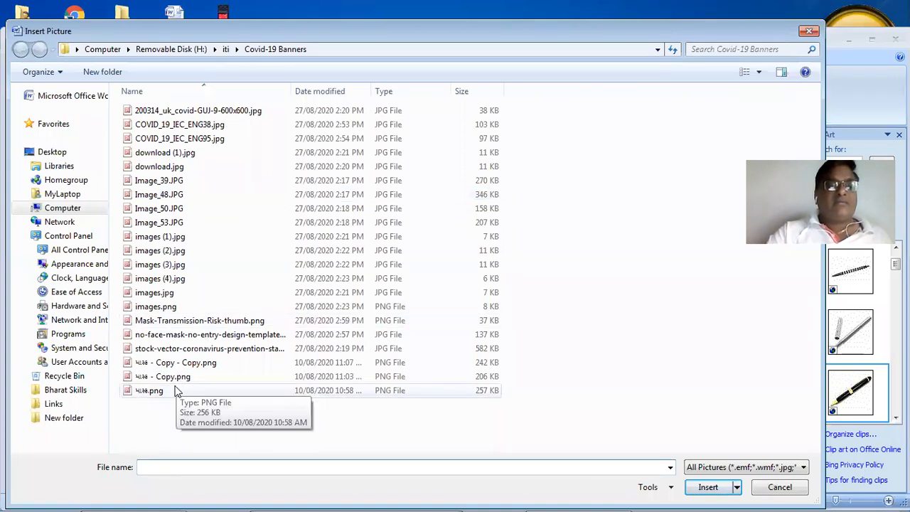
double_click(270, 391)
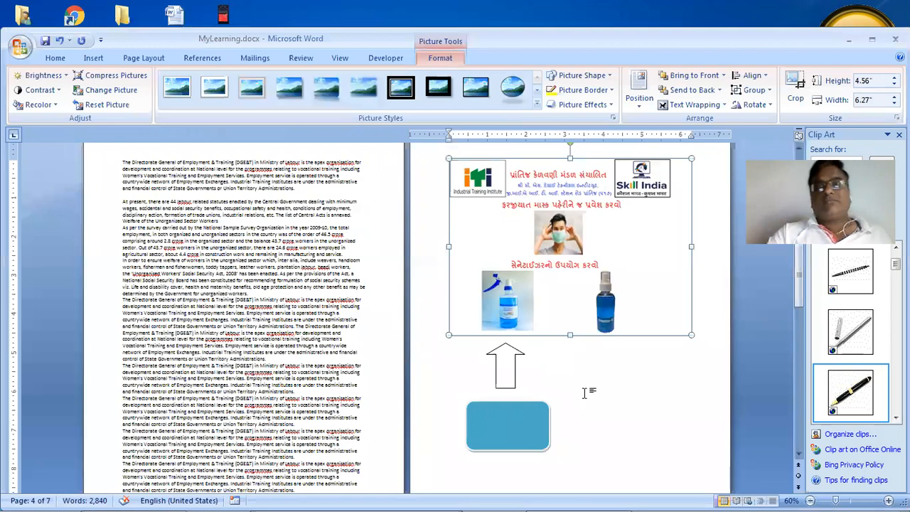
key("ctrl+z")
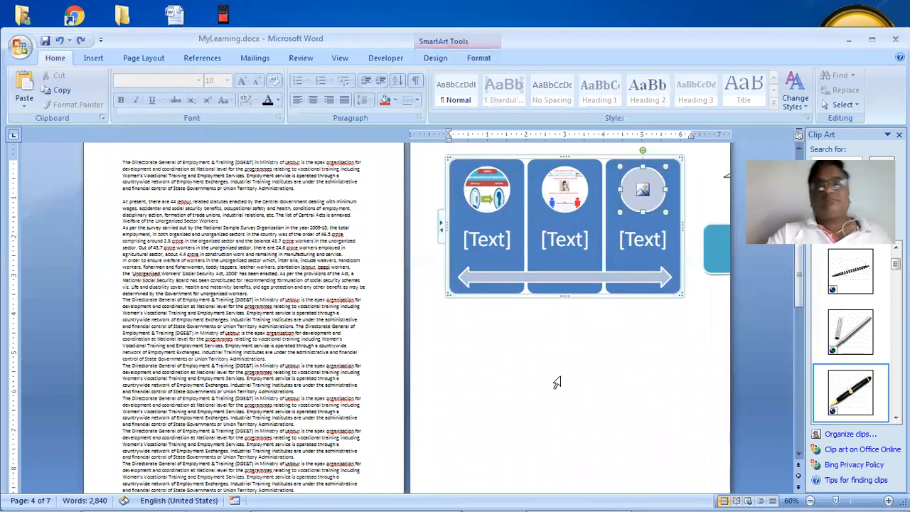
Reset the SmartArt graphic to clear its pictures, and insert images.png into the first picture circle
double_click(653, 190)
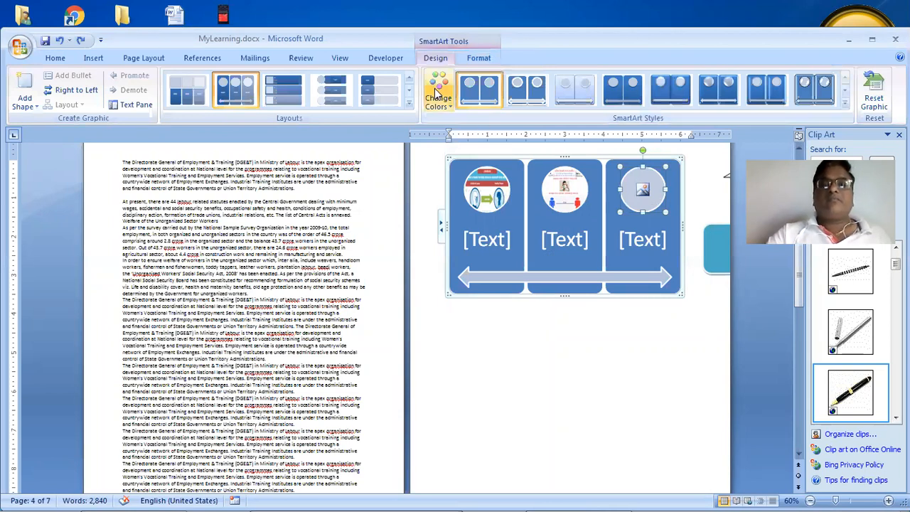
left_click(883, 89)
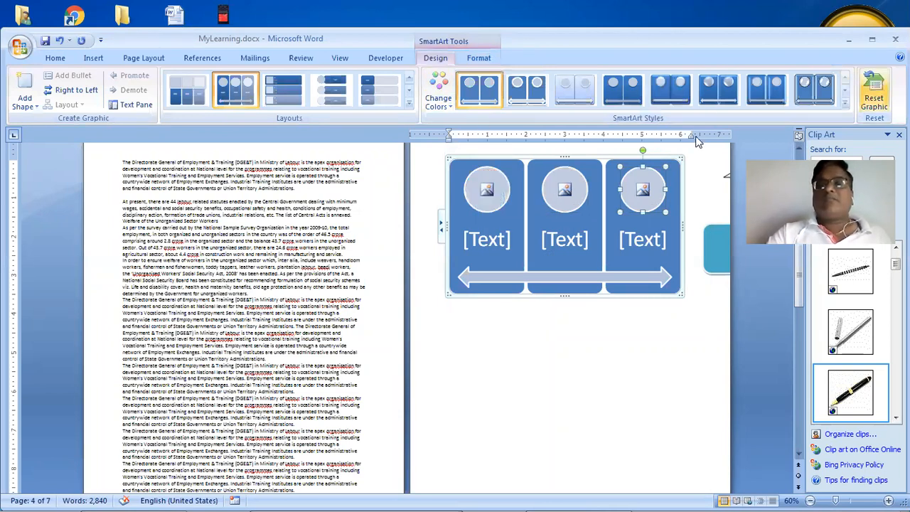
left_click(486, 191)
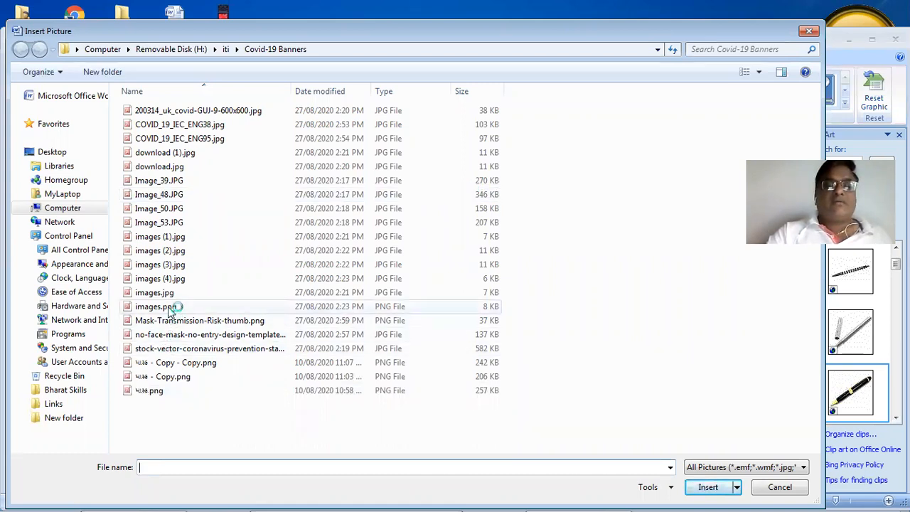
double_click(171, 307)
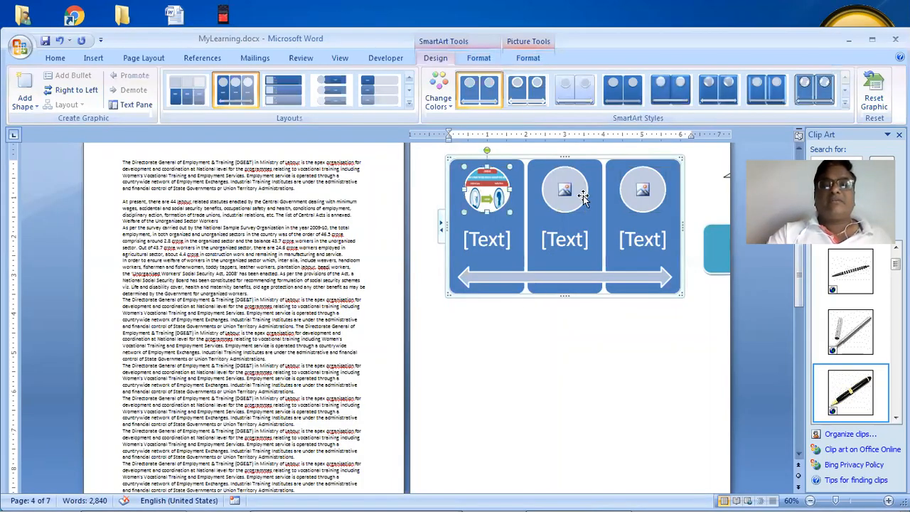
Reset the SmartArt graphic again, and insert the No Mask No Entry picture into the second picture circle
left_click(578, 190)
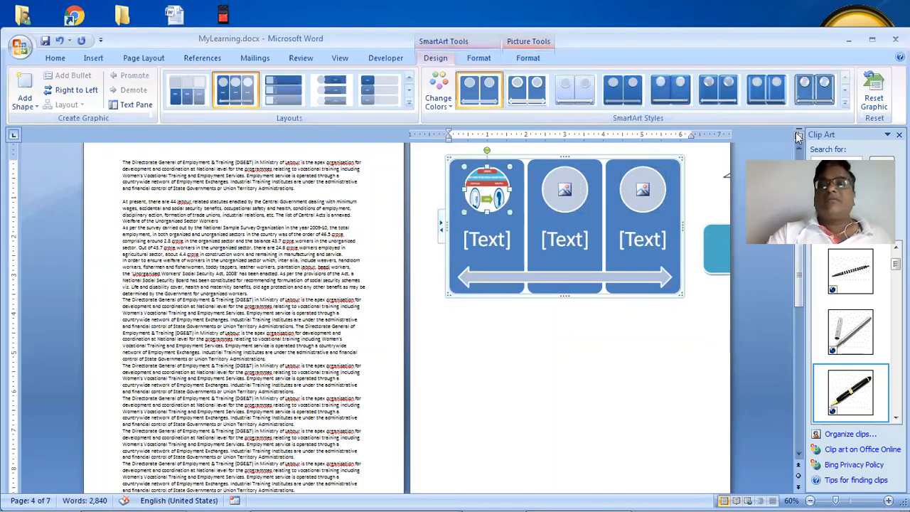
left_click(869, 98)
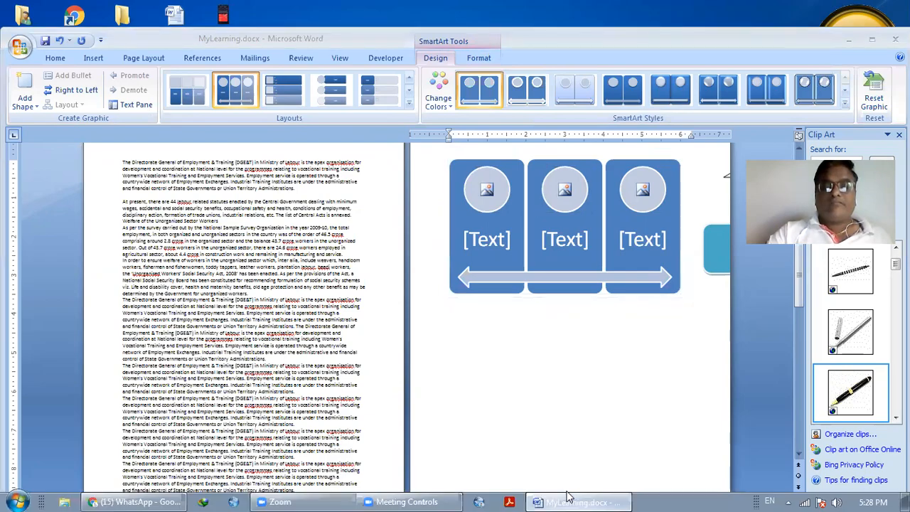
left_click(567, 501)
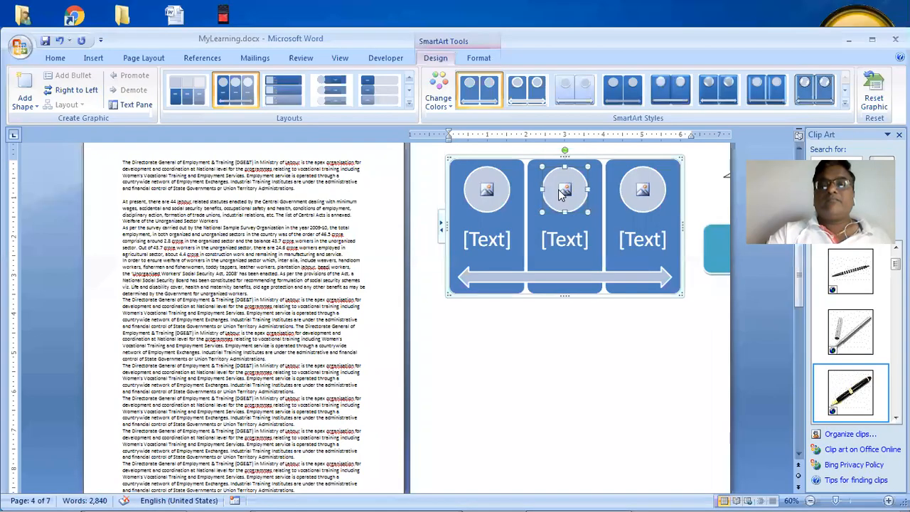
left_click(559, 188)
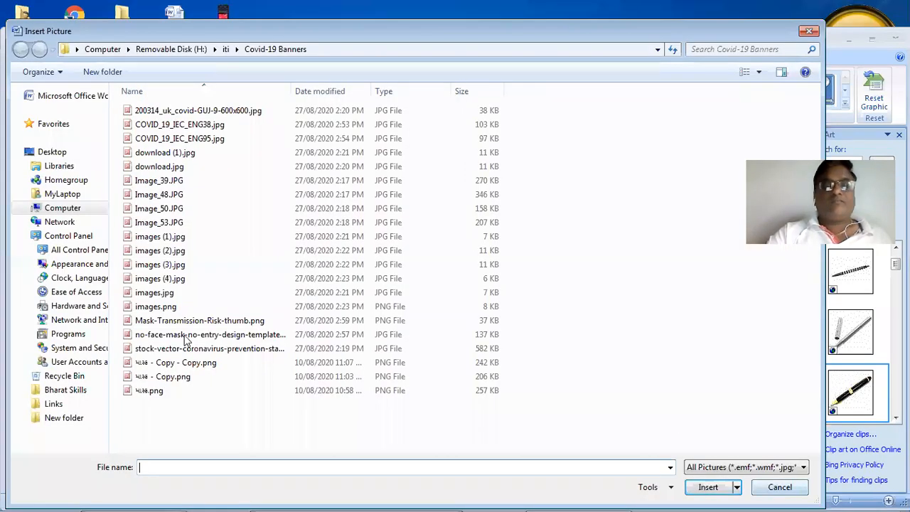
double_click(174, 254)
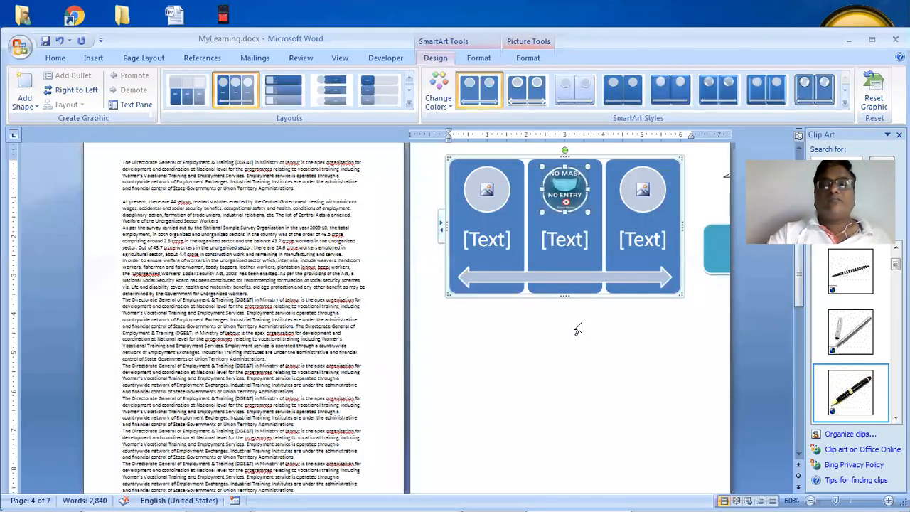
Reset the SmartArt graphic once more, insert a Covid-19 prevention picture from file, and delete that picture
left_click(479, 192)
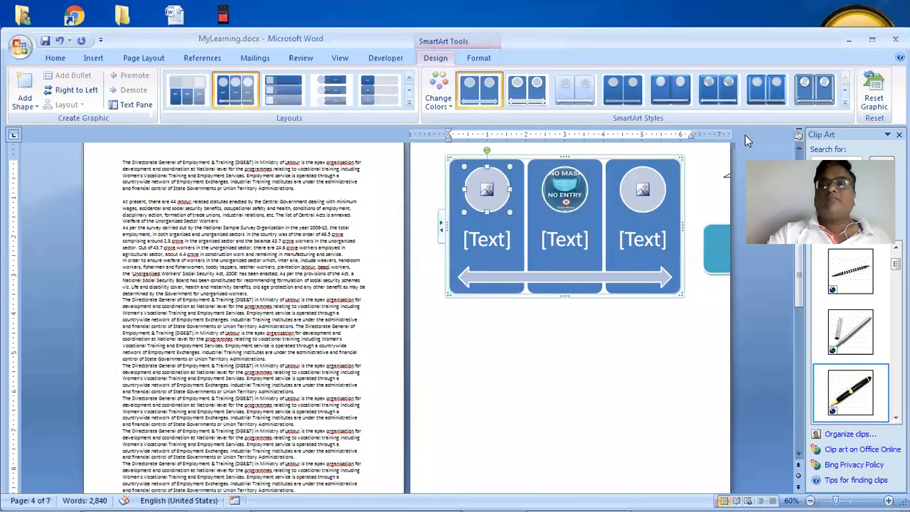
left_click(887, 93)
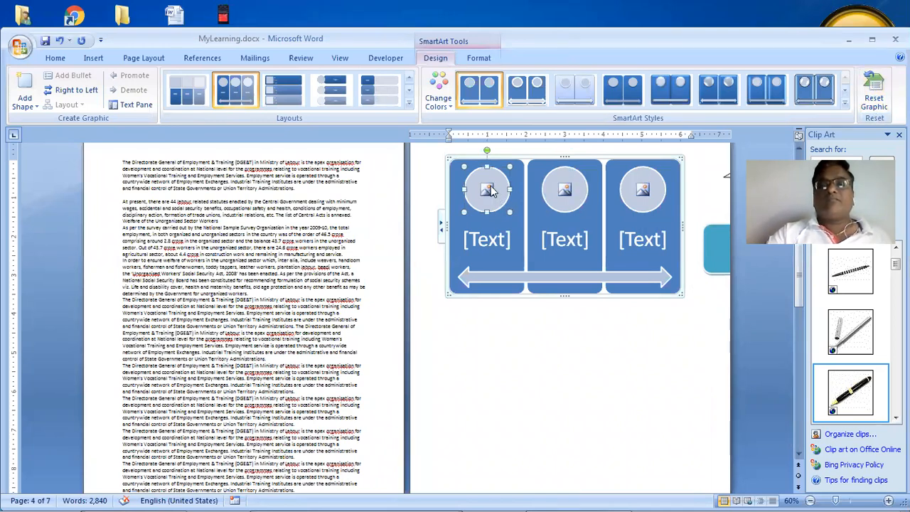
left_click(98, 61)
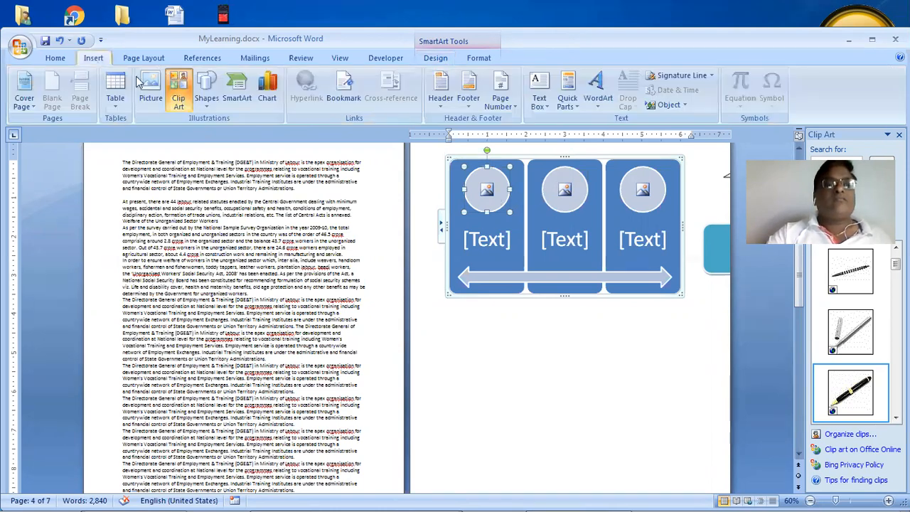
left_click(153, 86)
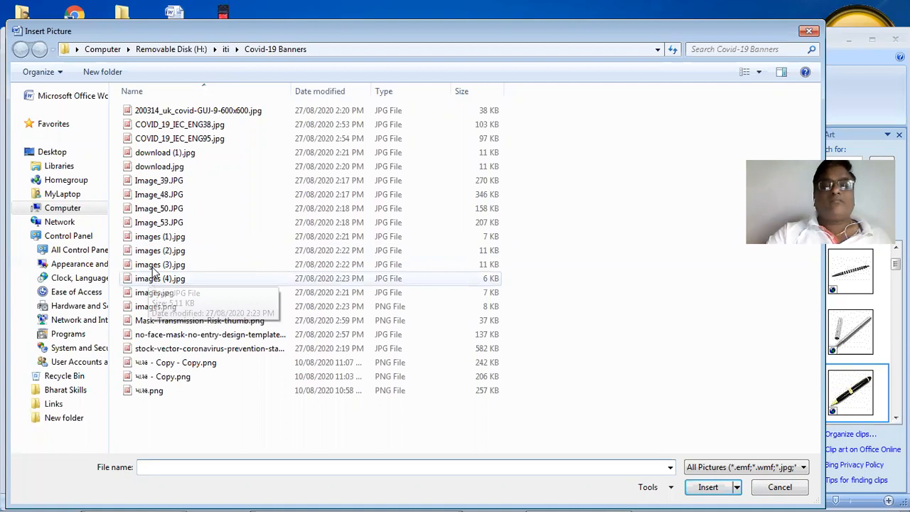
double_click(360, 263)
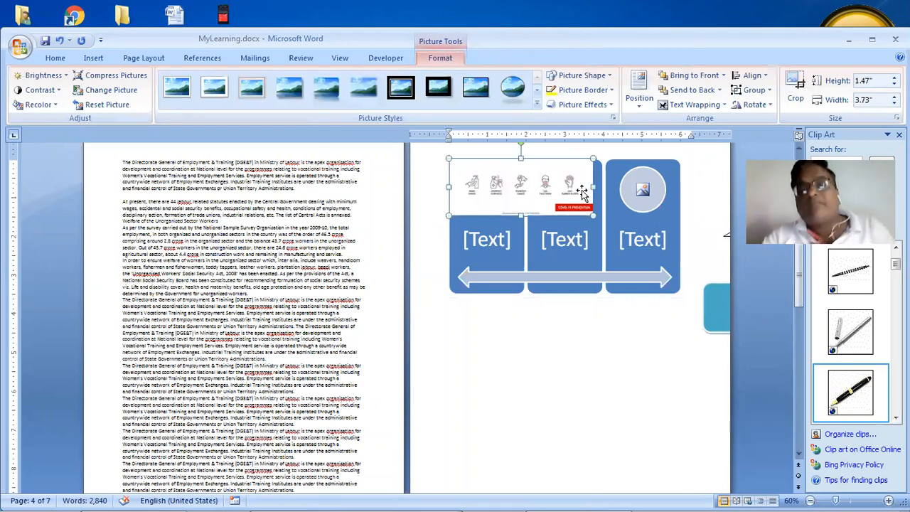
key("Delete")
Delete the three-column SmartArt graphic together with the up arrow and rounded rectangle beneath it
left_click(581, 187)
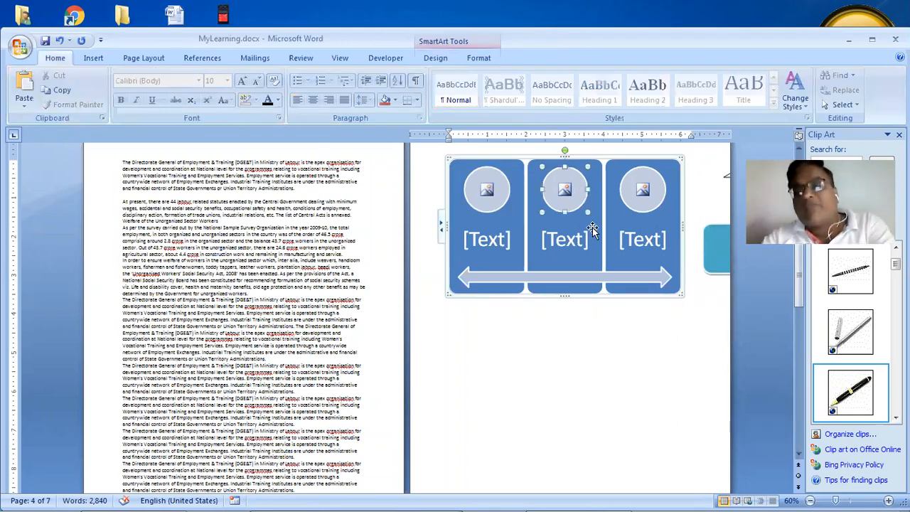
left_click(599, 256)
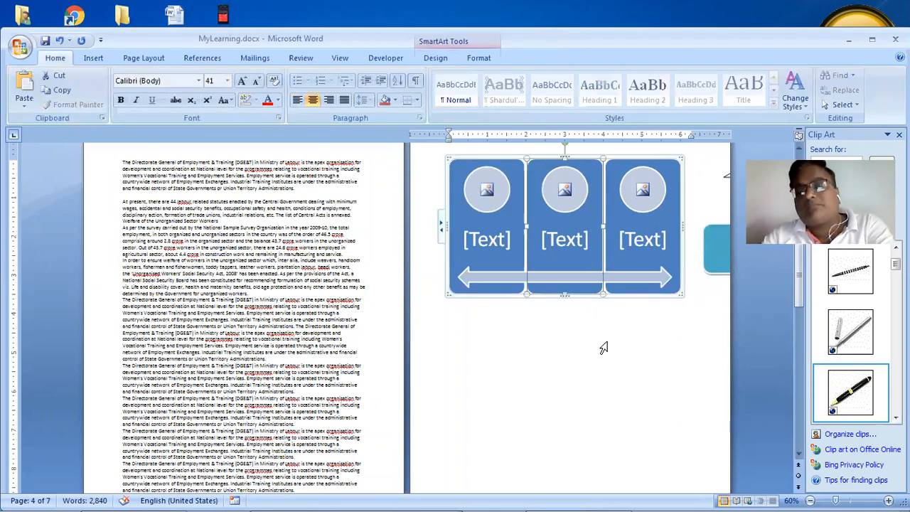
key("Delete")
key("Delete")
key("Delete")
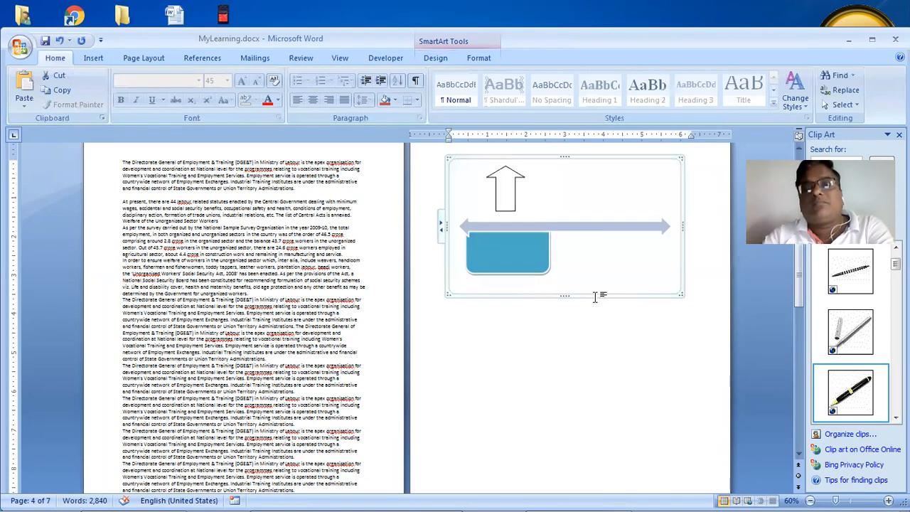
key("Delete")
key("Delete")
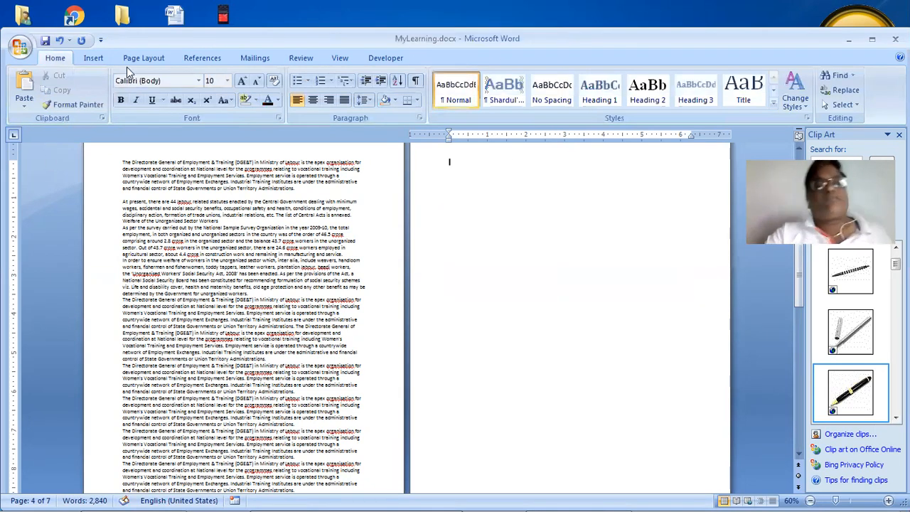
Insert a new Vertical Picture List SmartArt graphic from the List category on the emptied page
left_click(97, 59)
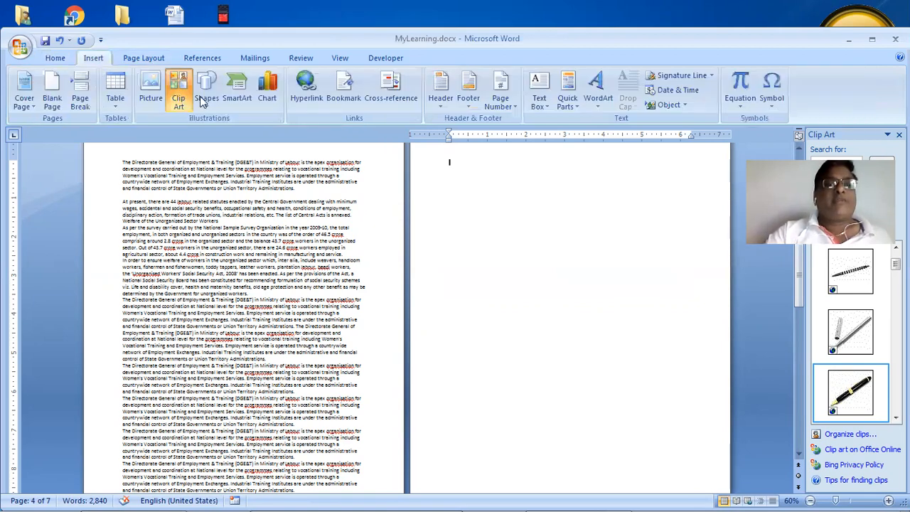
left_click(245, 107)
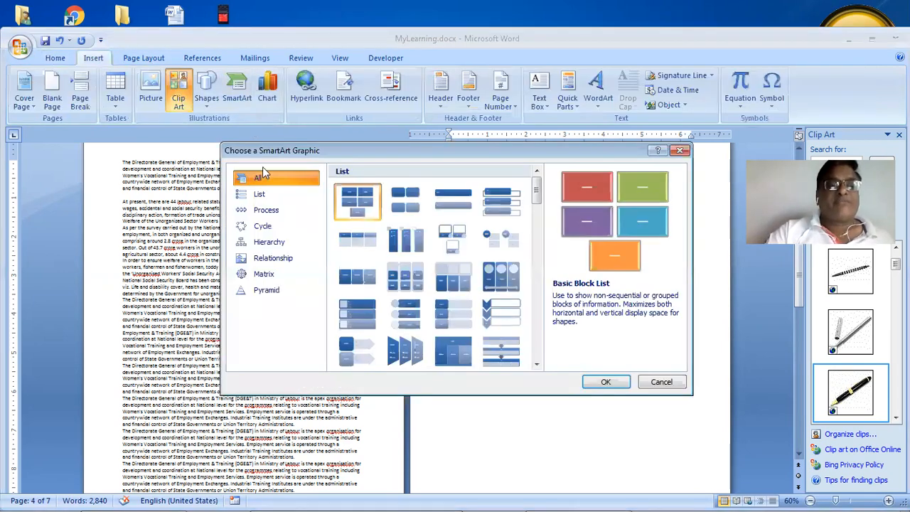
left_click(264, 193)
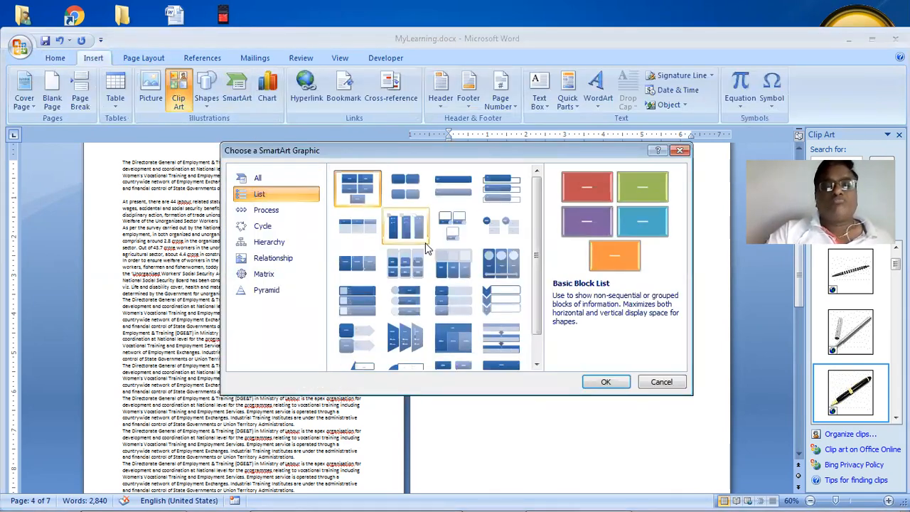
left_click(367, 306)
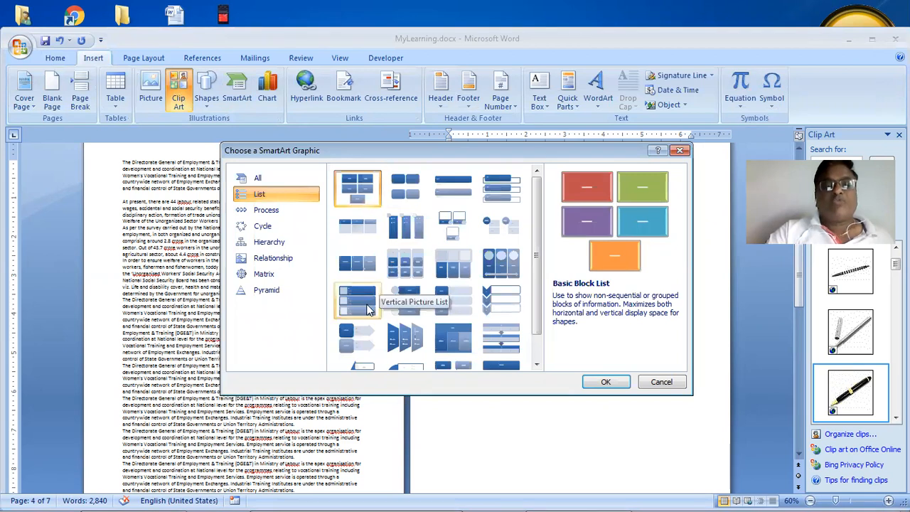
left_click(605, 383)
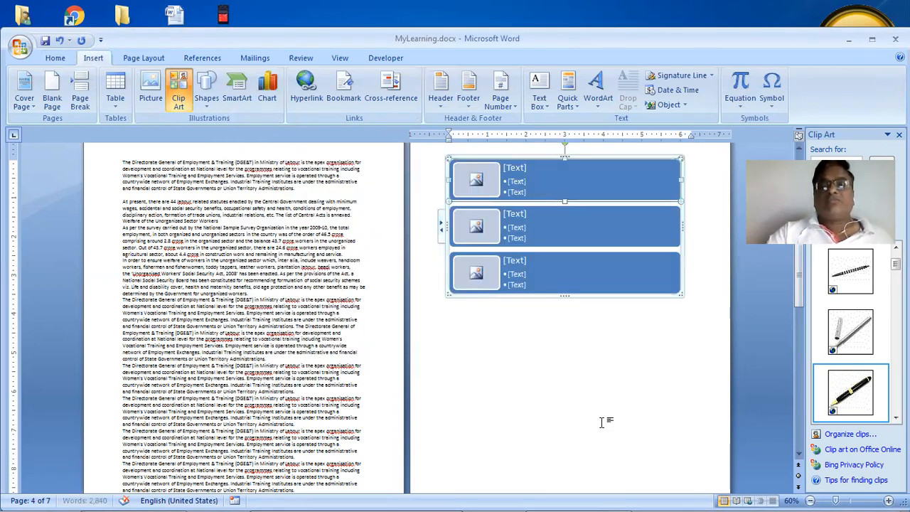
Enter "Windows 3.11 for WorkGroups" as the heading of the first item in the picture list
left_click(475, 182)
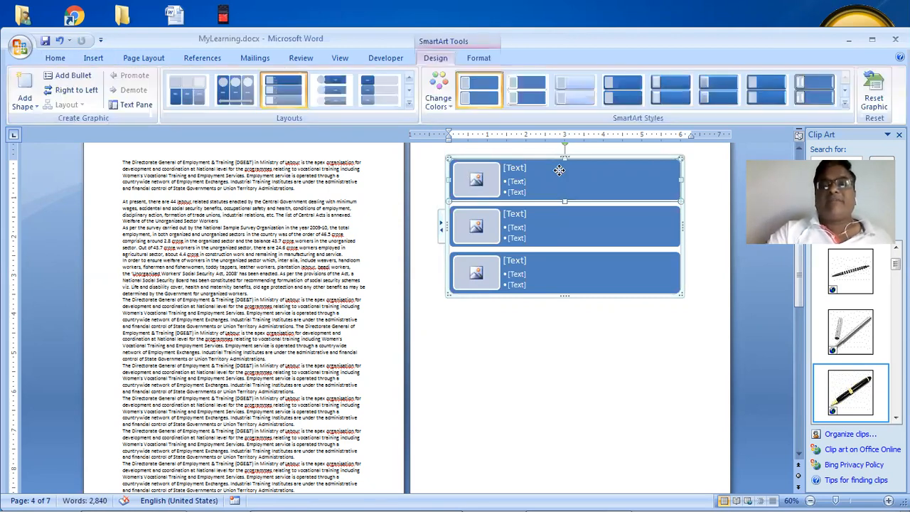
left_click(520, 168)
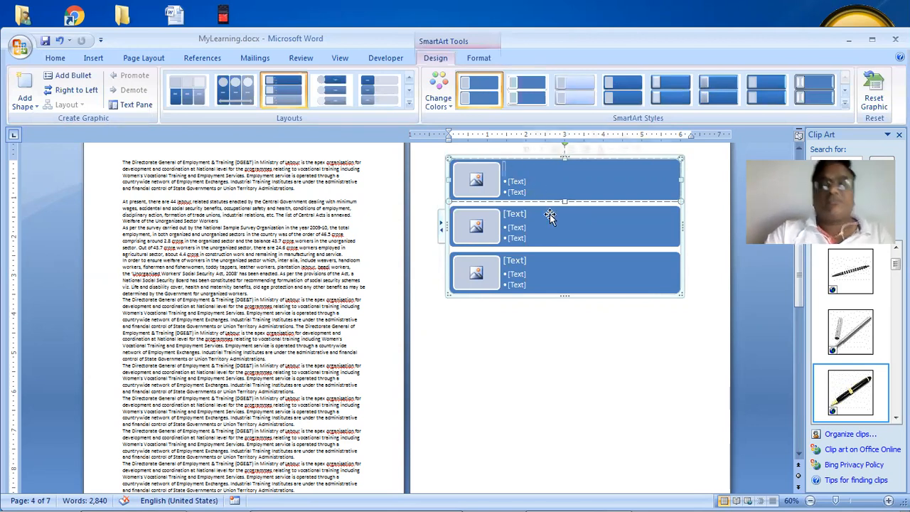
type("Win")
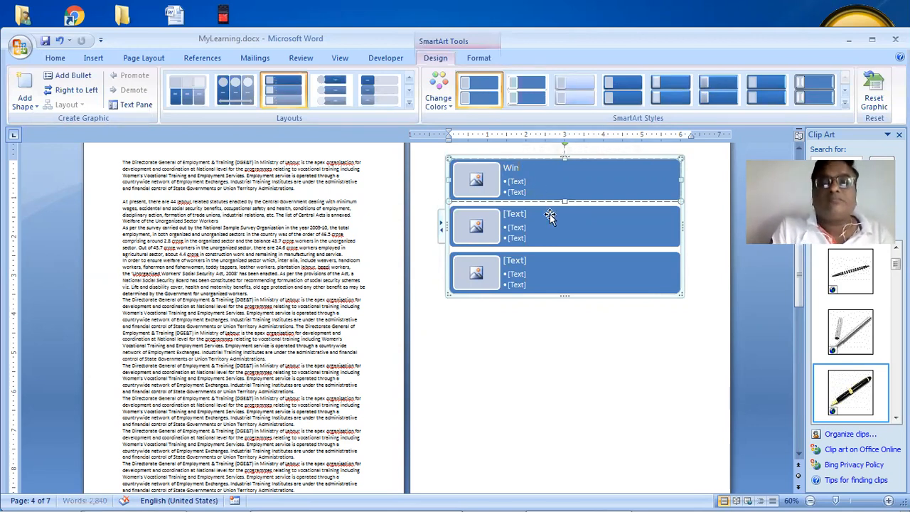
type("dows")
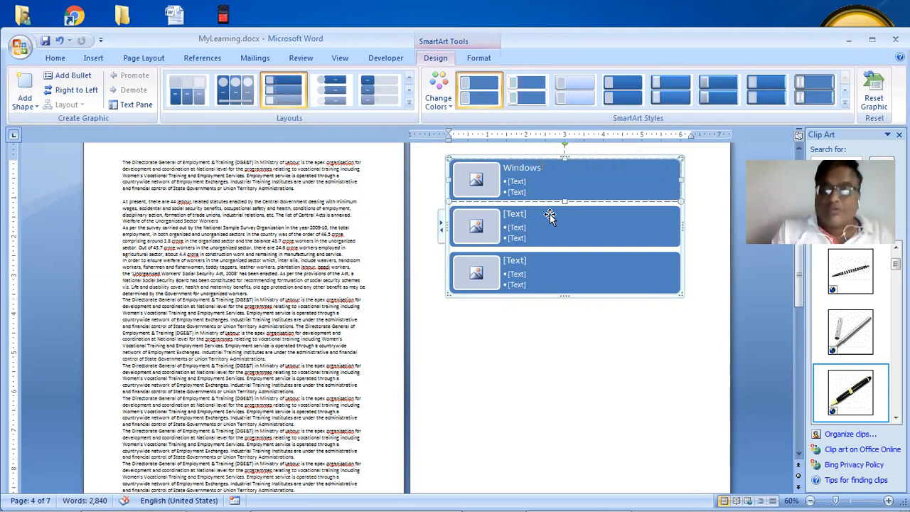
type(" 3.")
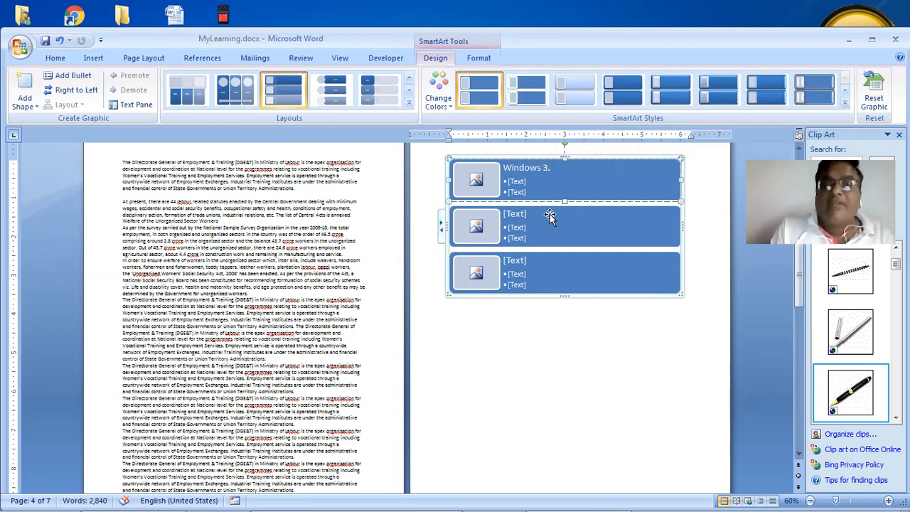
type("11")
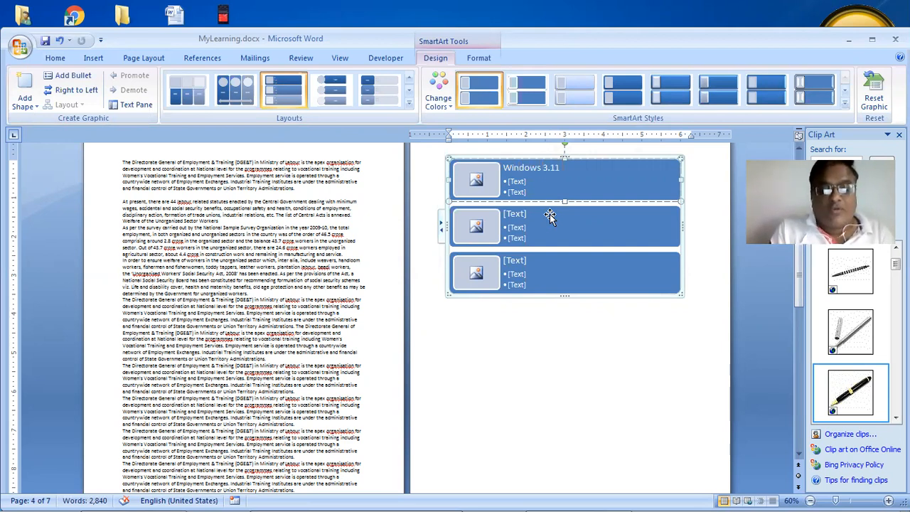
type("  for WorkGro")
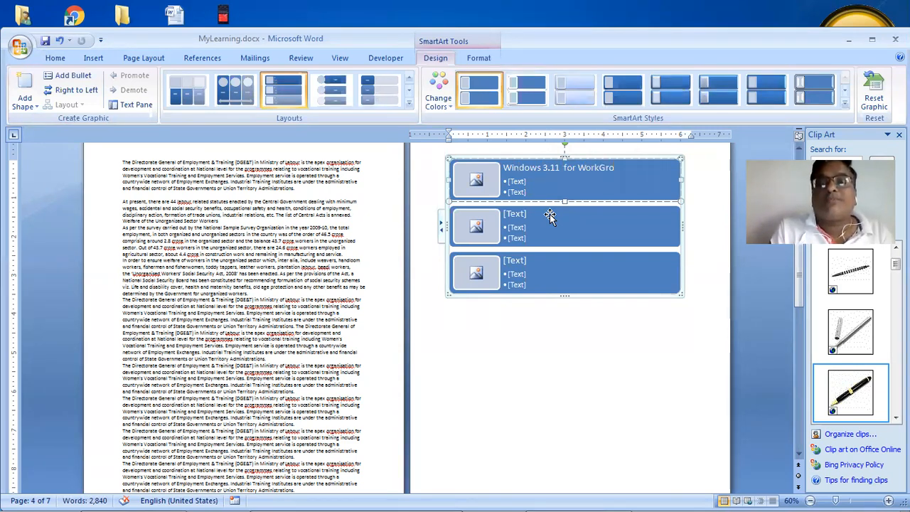
type("up")
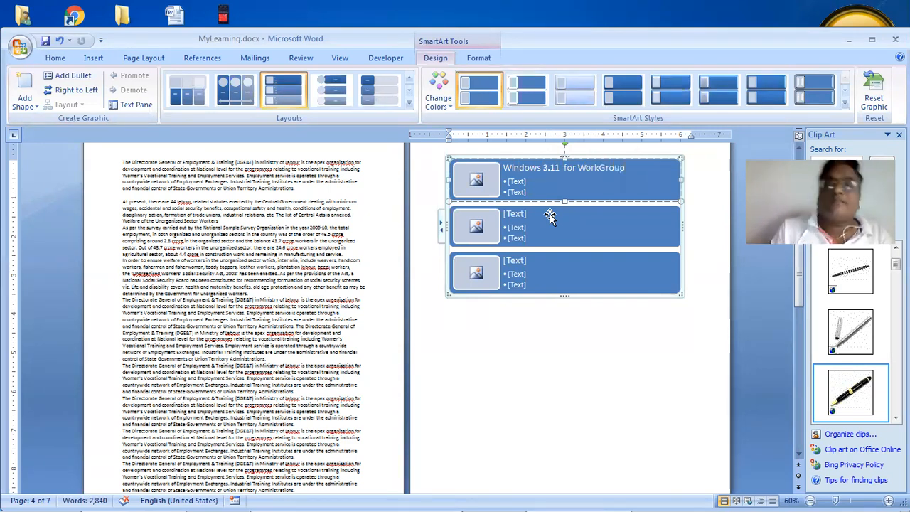
type("s")
left_click(560, 242)
Insert the picture download.jpg from the Covid-19 Banners folder into the "Windows 3.11 for WorkGroups" item
left_click(475, 182)
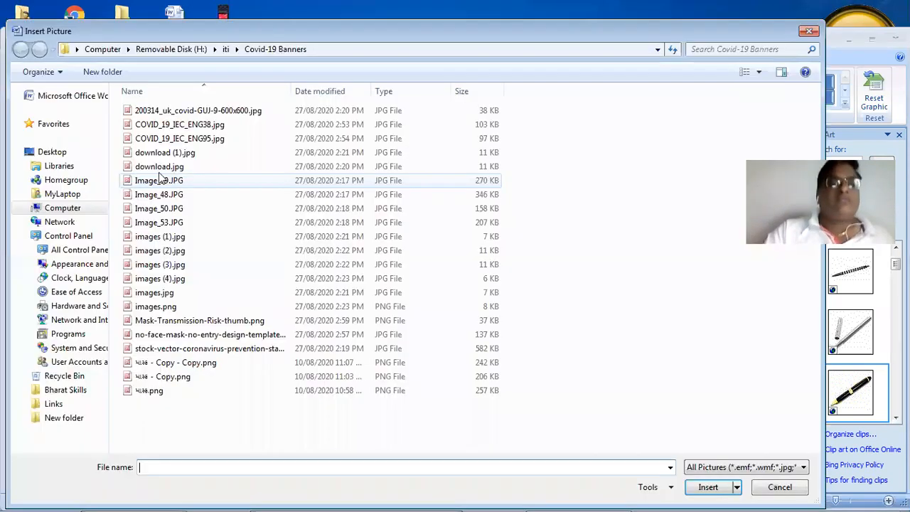
left_click(159, 169)
left_click(160, 169)
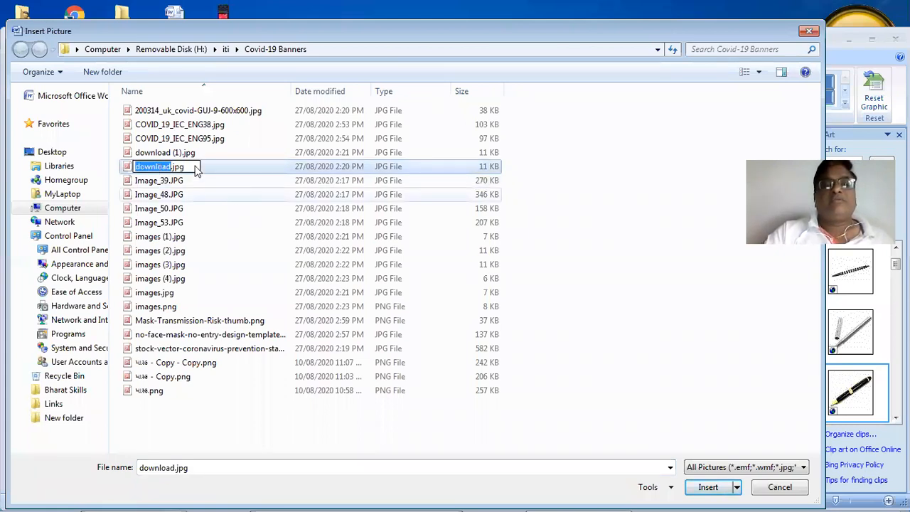
left_click(708, 487)
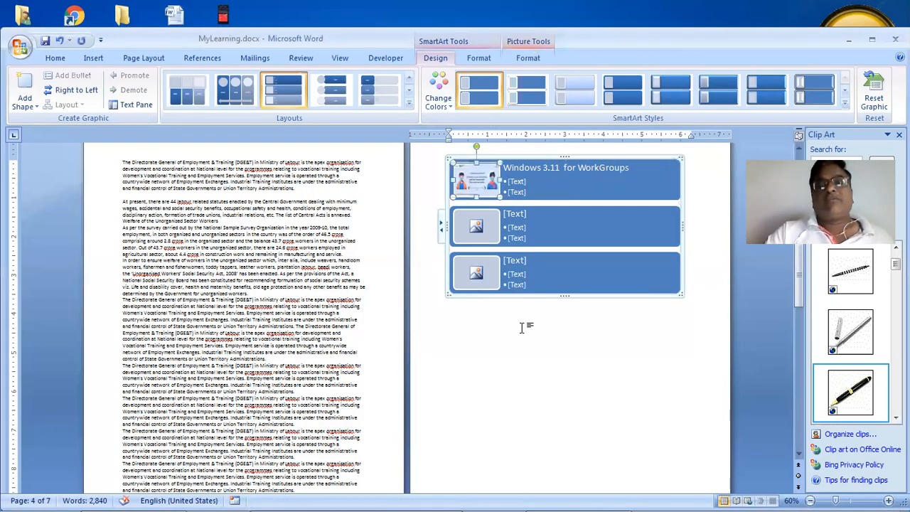
Give the second picture-list item the heading "Windows Xp" and insert Image_39.JPG as its picture
left_click(513, 214)
left_click(540, 231)
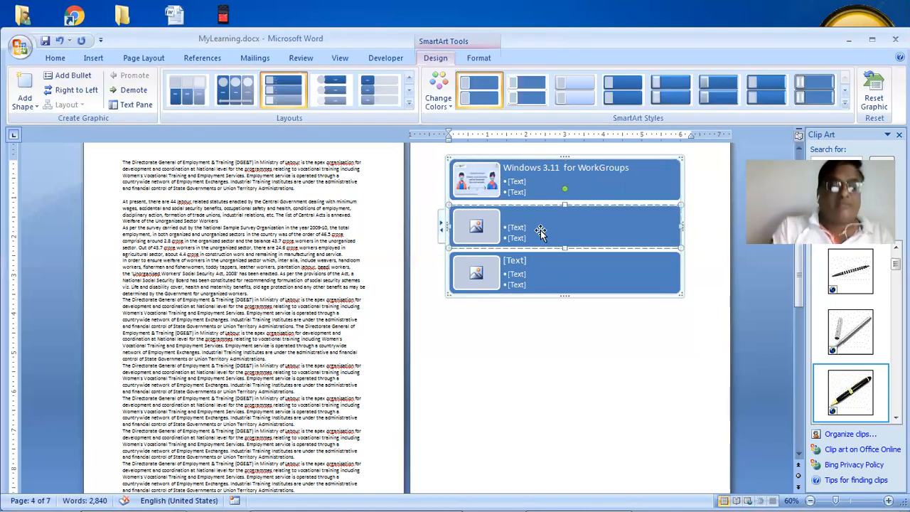
type("Windows Xp")
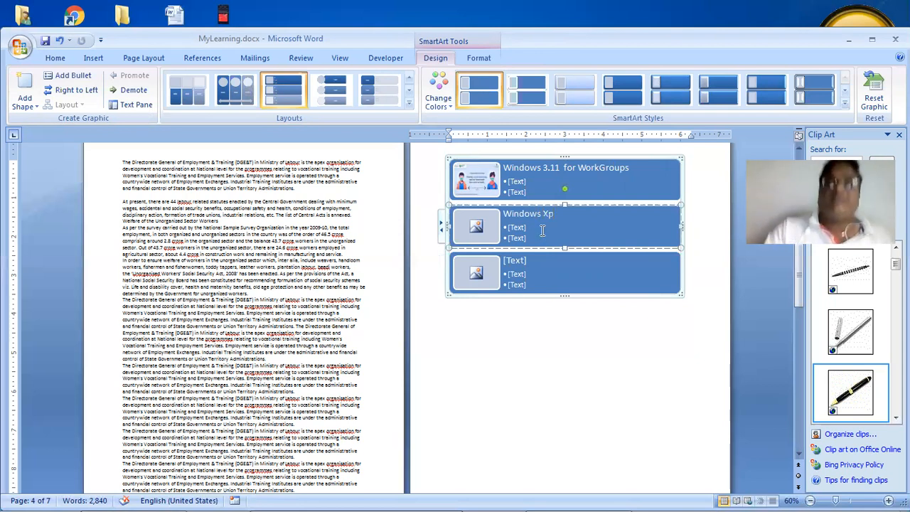
left_click(484, 233)
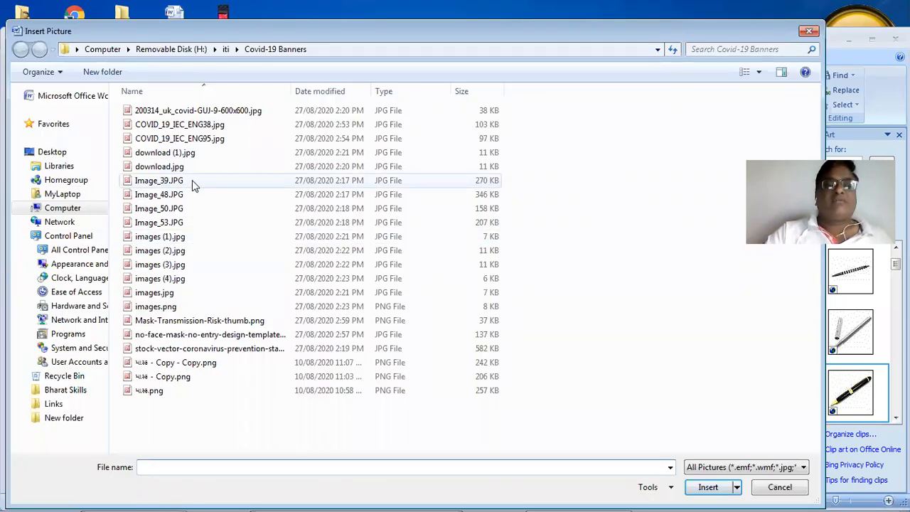
double_click(194, 183)
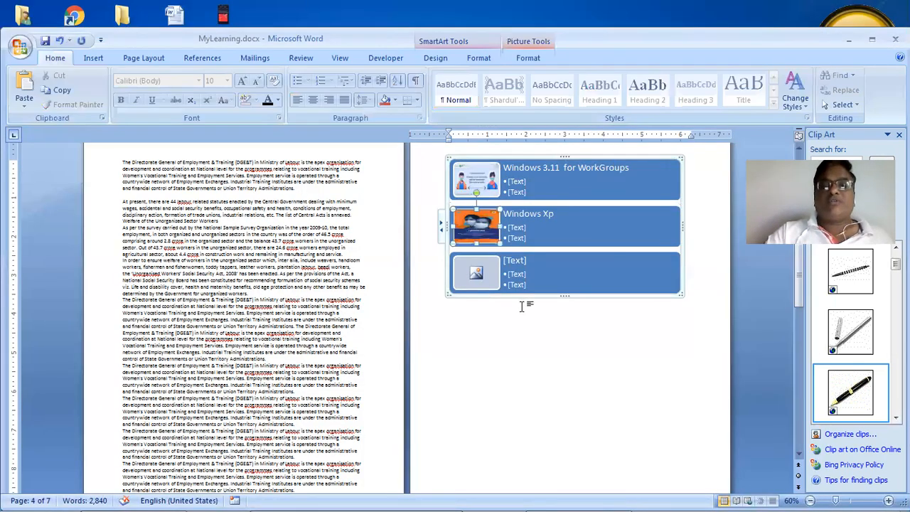
Give the third picture-list item the heading "Windows 7" and insert images (1).jpg as its picture
left_click(516, 262)
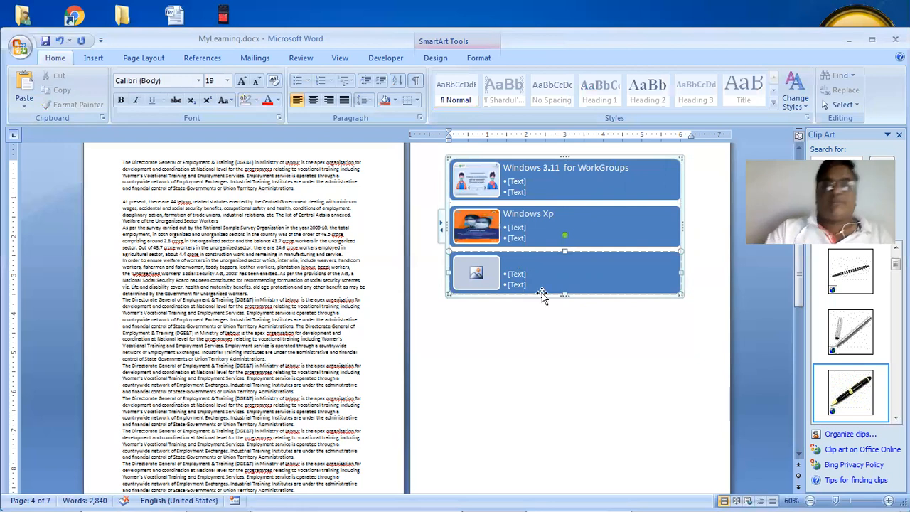
type("Window")
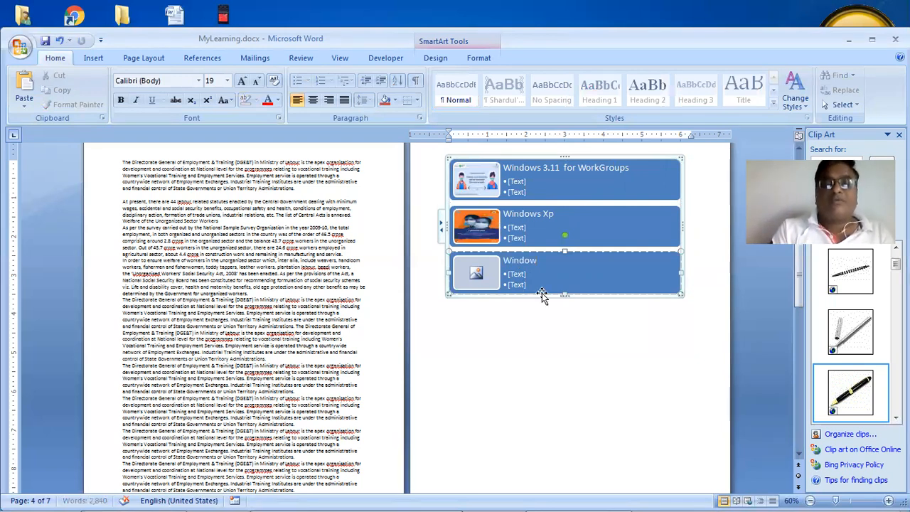
type("s 7")
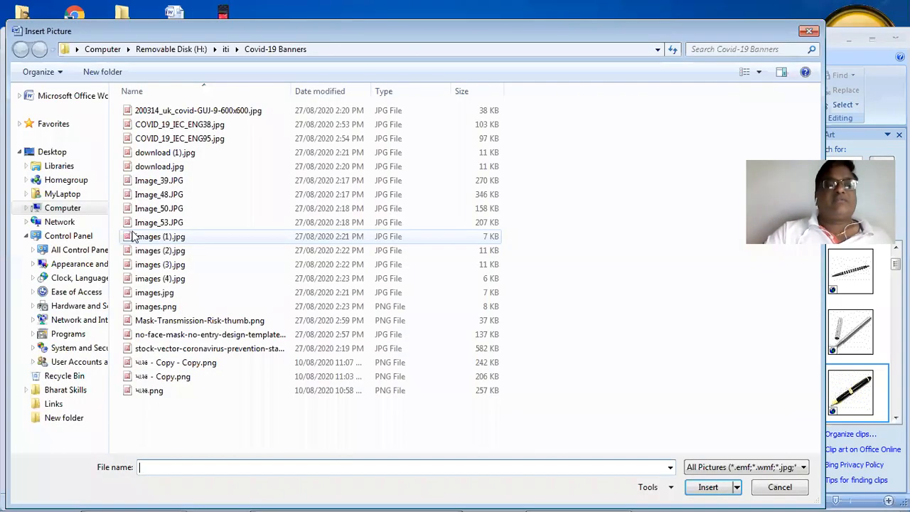
left_click(135, 239)
key("Return")
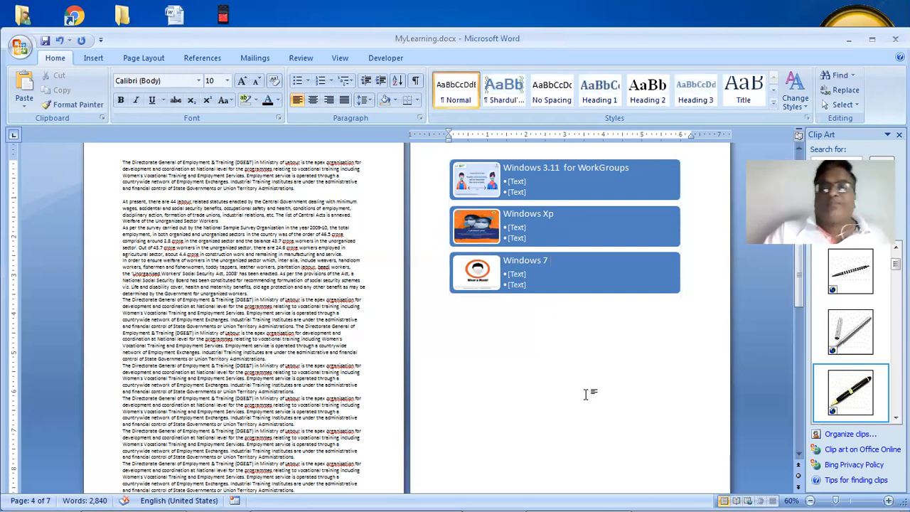
Insert an Organization Chart SmartArt graphic from the Hierarchy category and move it below the picture list
scroll(526, 300, "down", 4)
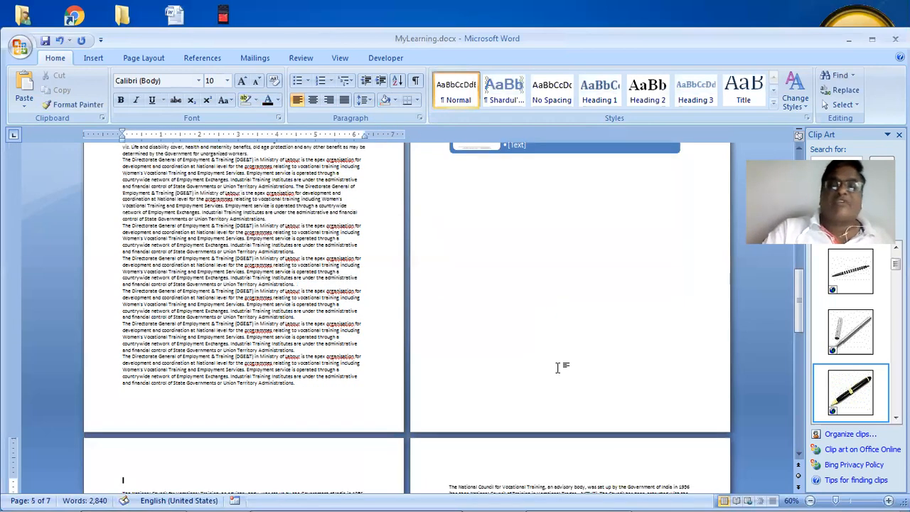
scroll(466, 180, "down", 2)
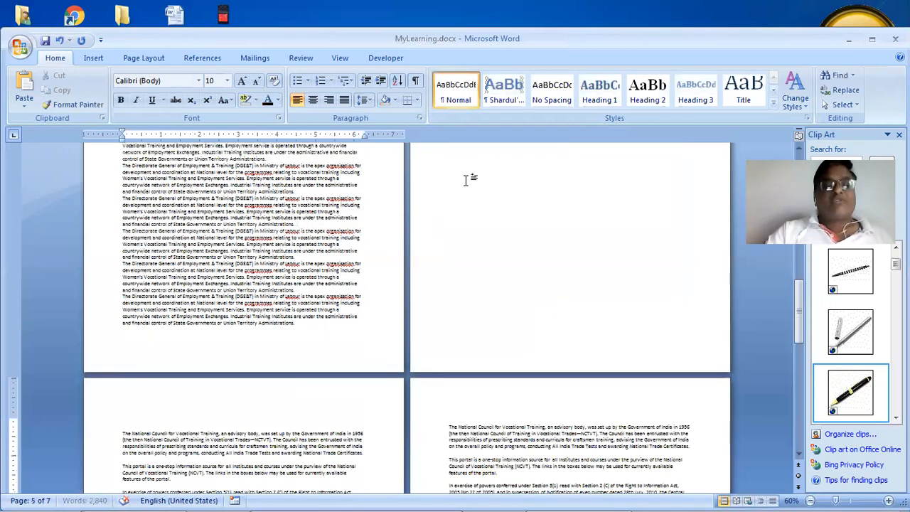
scroll(465, 181, "up", 2)
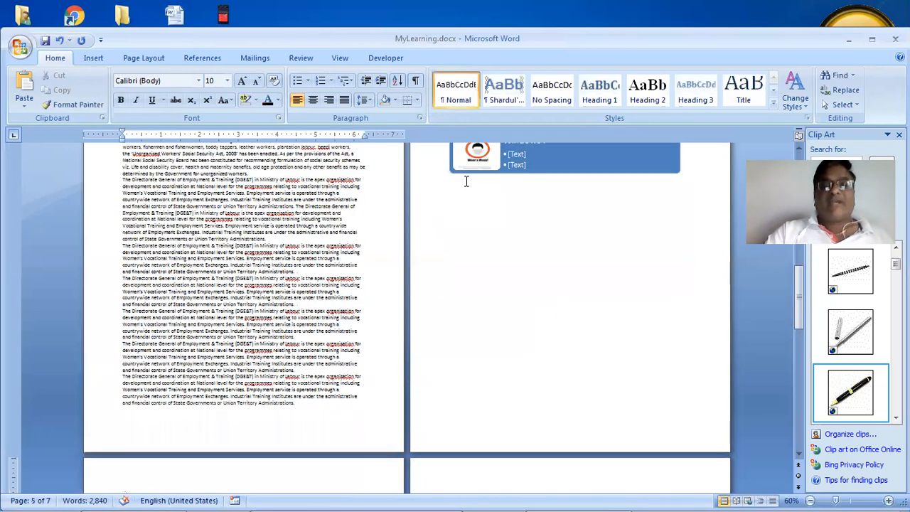
left_click(502, 207)
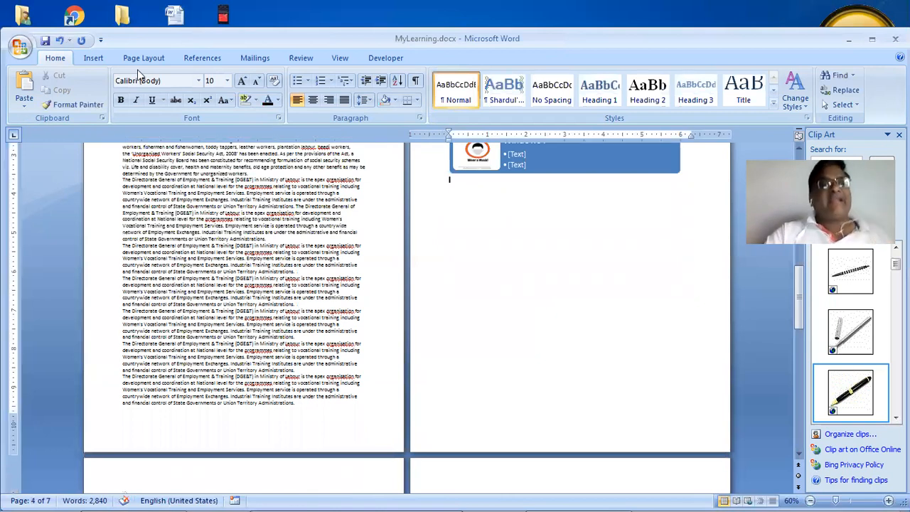
left_click(95, 59)
left_click(240, 95)
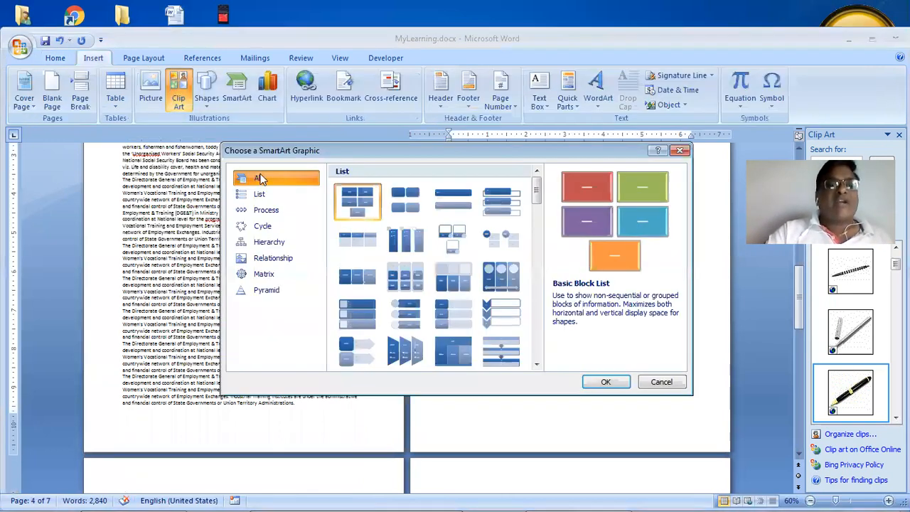
left_click(270, 242)
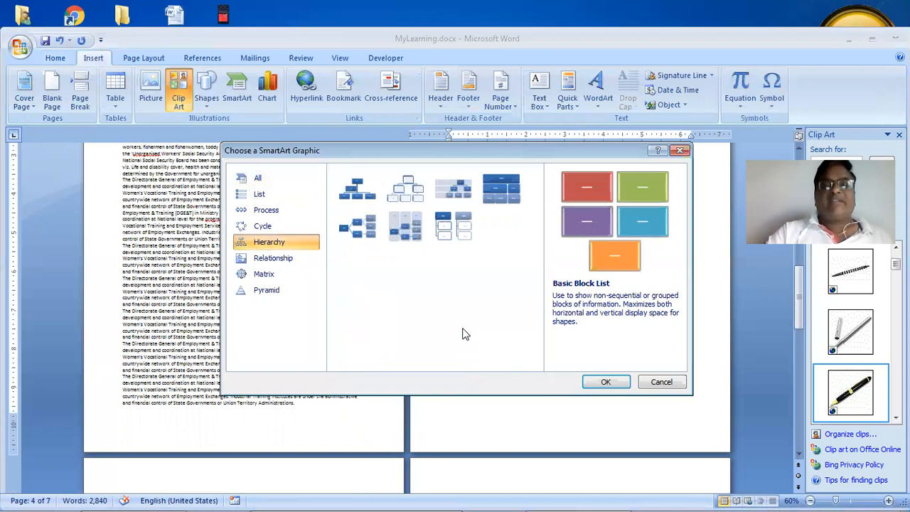
left_click(369, 196)
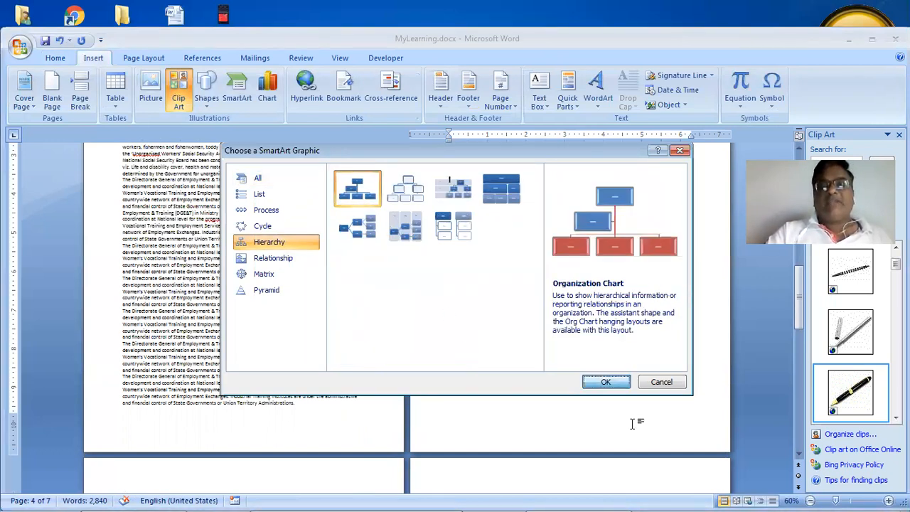
left_click(604, 383)
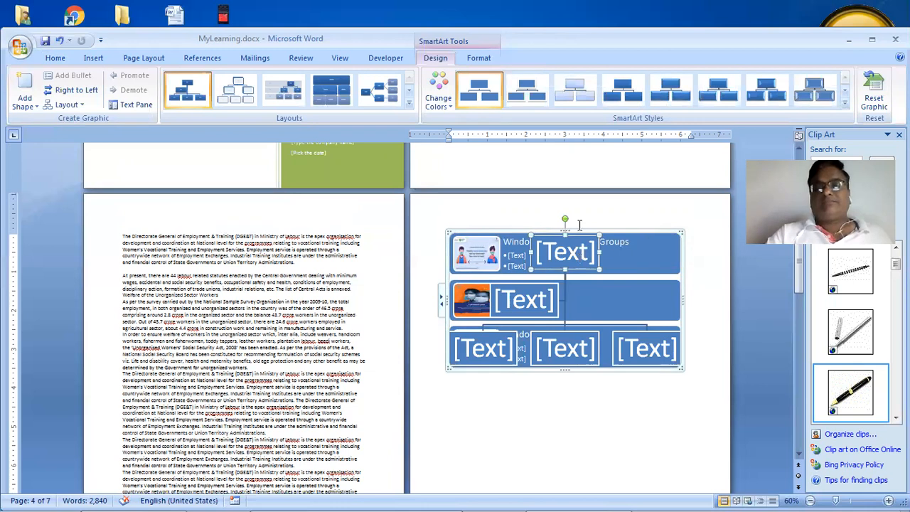
left_click_drag(585, 228, 587, 387)
scroll(627, 352, "down", 2)
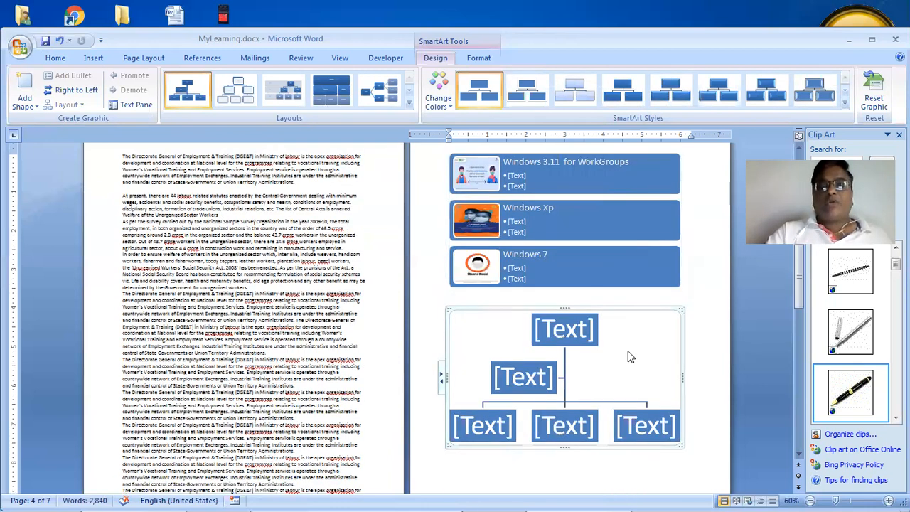
Label the organization chart's top box "Institute" and the assistant box beneath it "Principa"
scroll(563, 257, "down", 2)
left_click(563, 250)
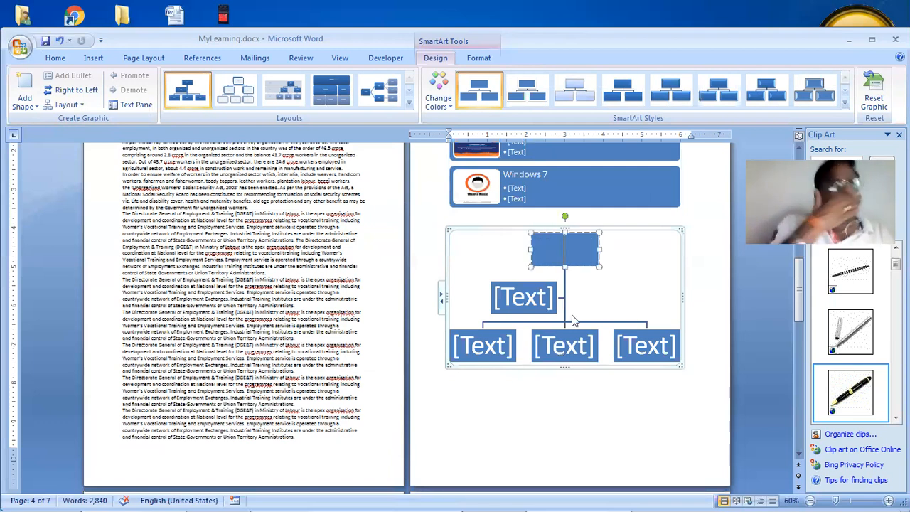
type("In")
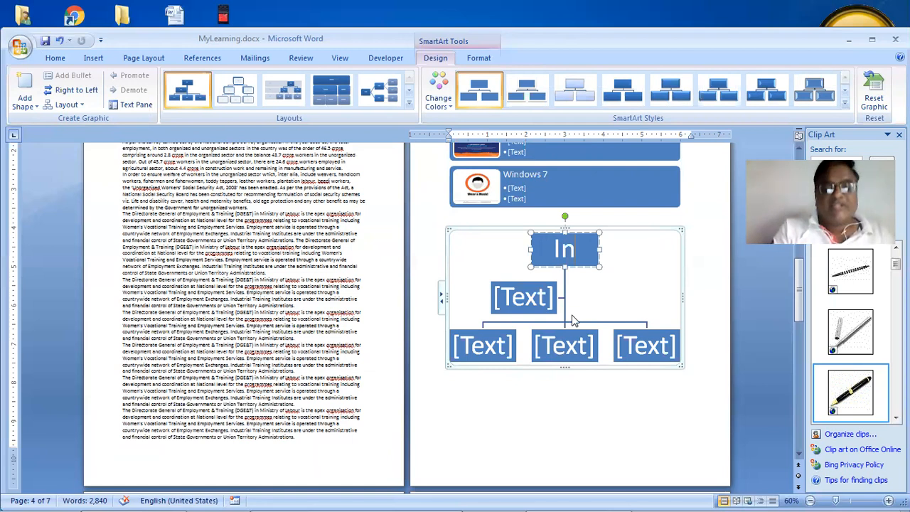
type("stitute")
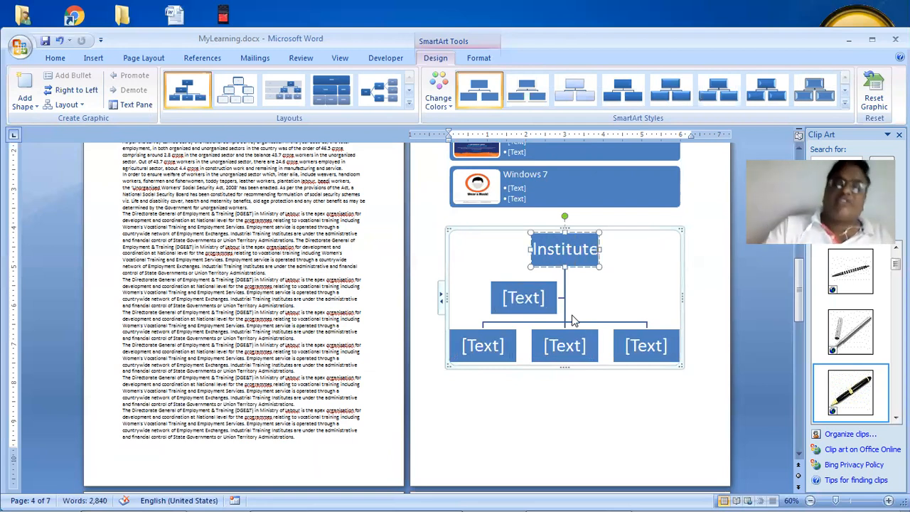
left_click(524, 295)
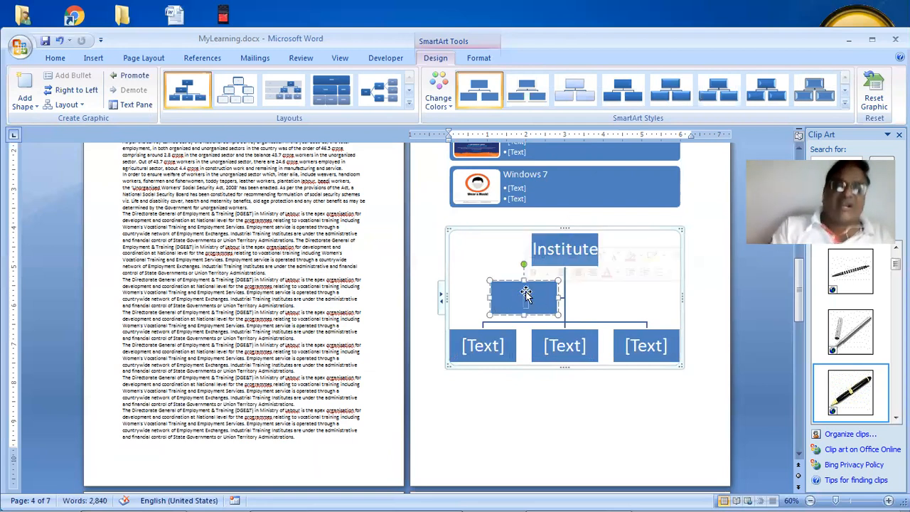
type("Prin")
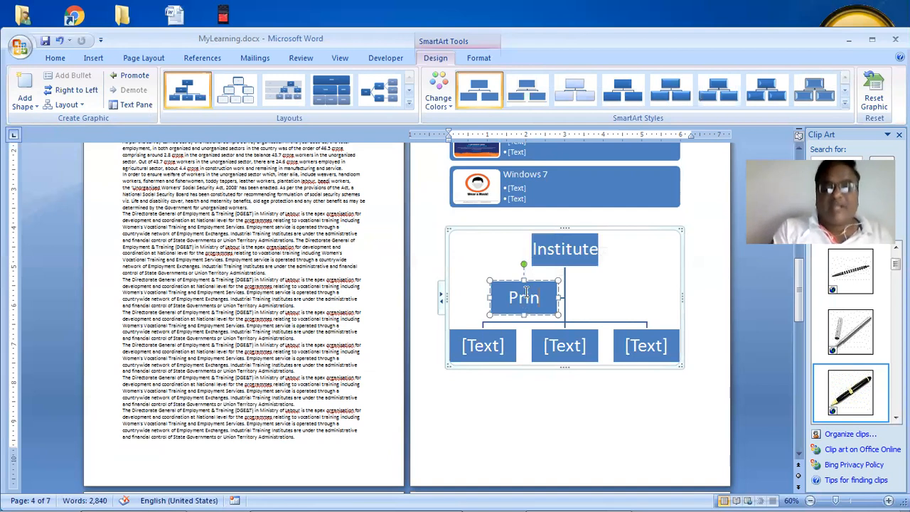
type("cipa")
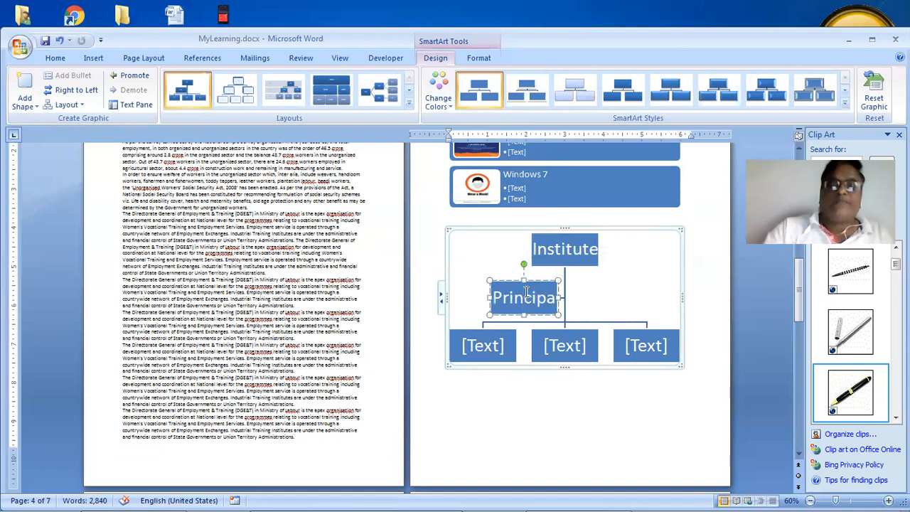
left_click(529, 382)
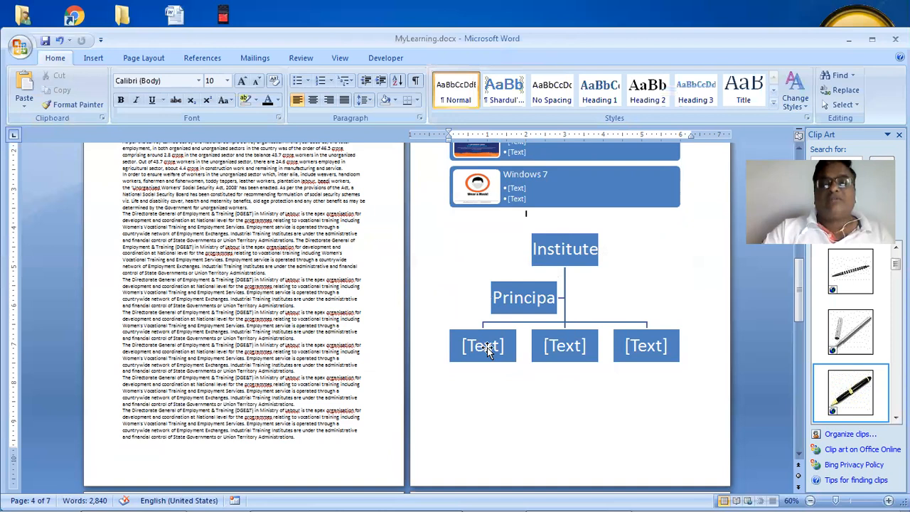
Label the chart's first lower-level box "Instuctor" and the middle one "Administrative Staff"
left_click(487, 348)
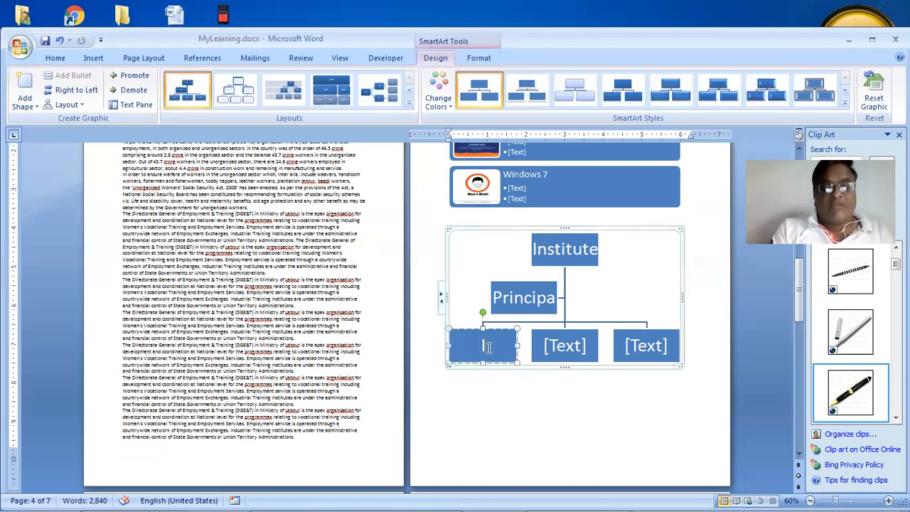
type("Inst")
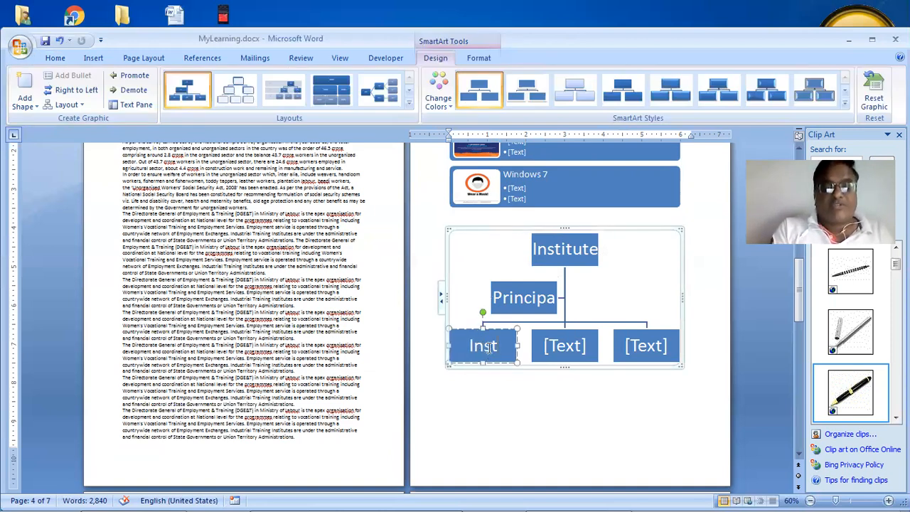
type("uctor")
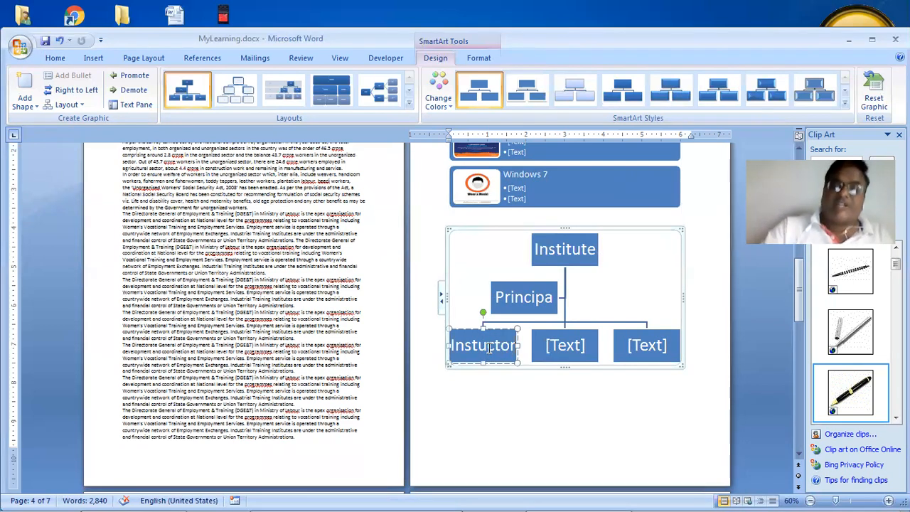
left_click(562, 341)
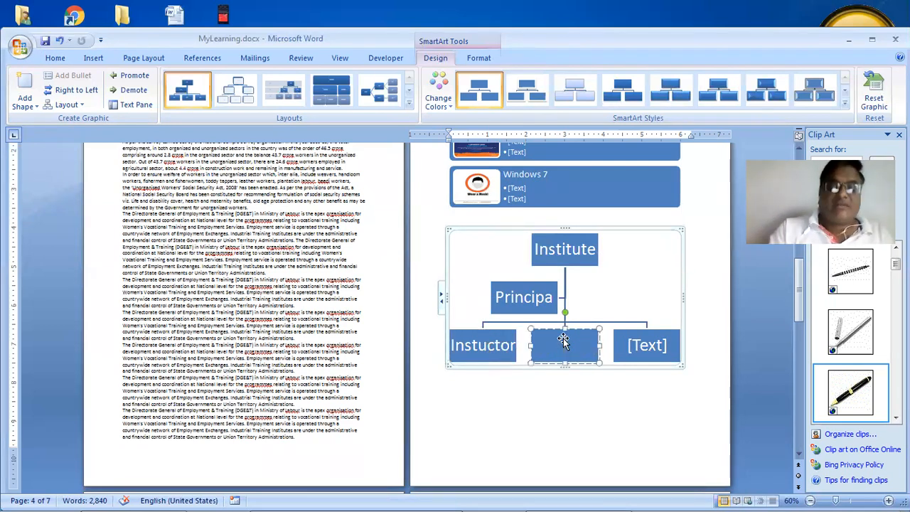
type("Adm")
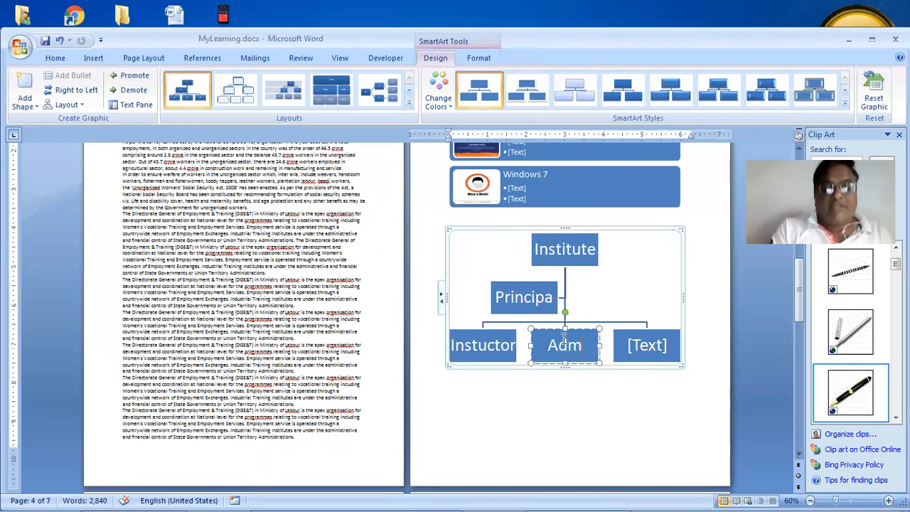
type("inistr")
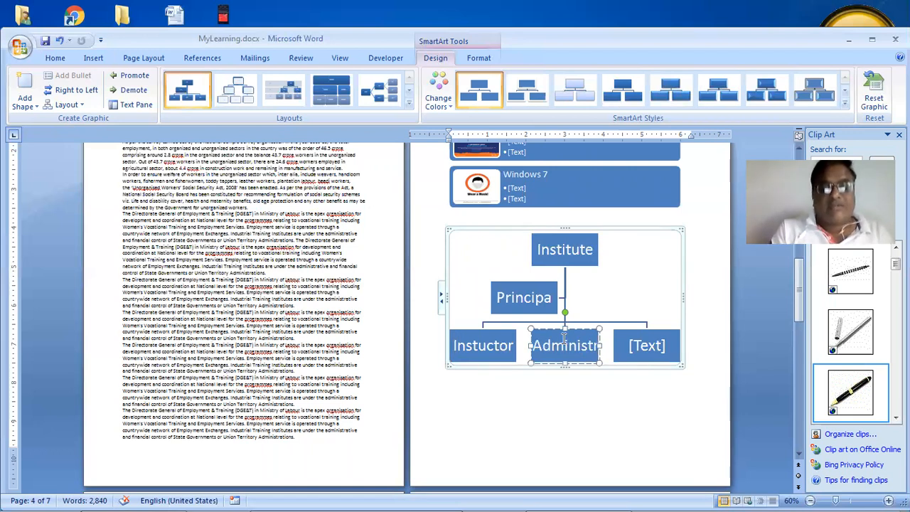
type("ative")
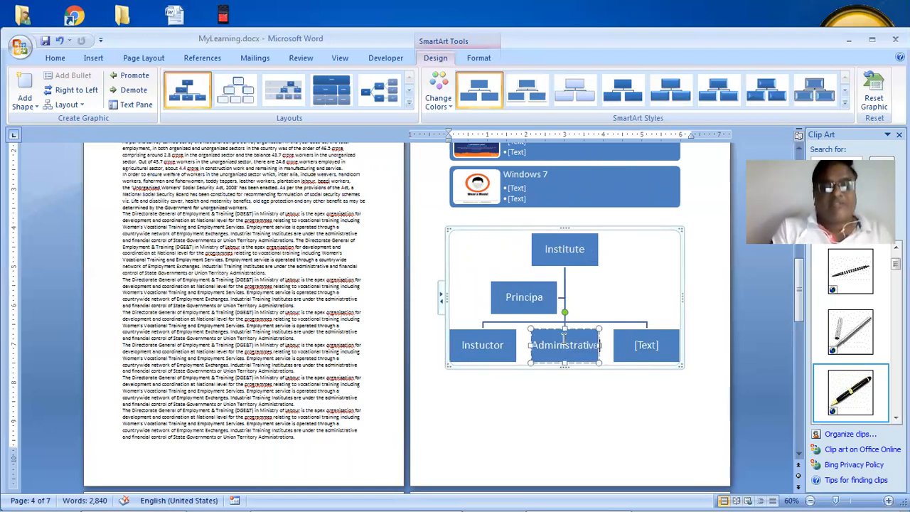
type(" Staff")
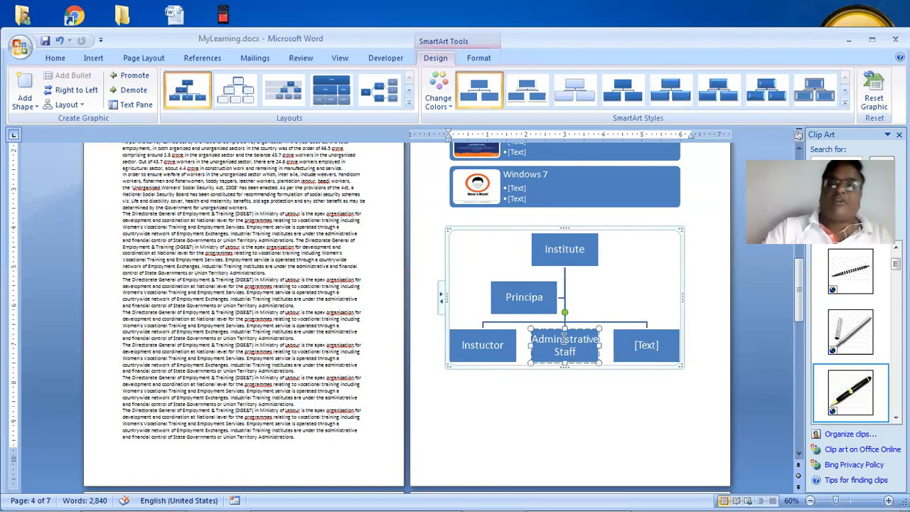
Label the organization chart's third lower-level box "Class iV" and extend the chart's frame downward to make it taller
left_click(642, 346)
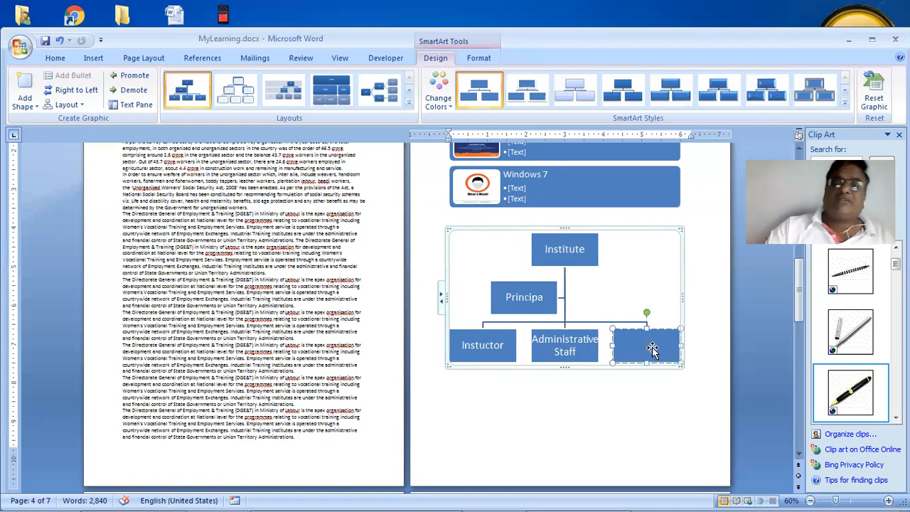
left_click(648, 365)
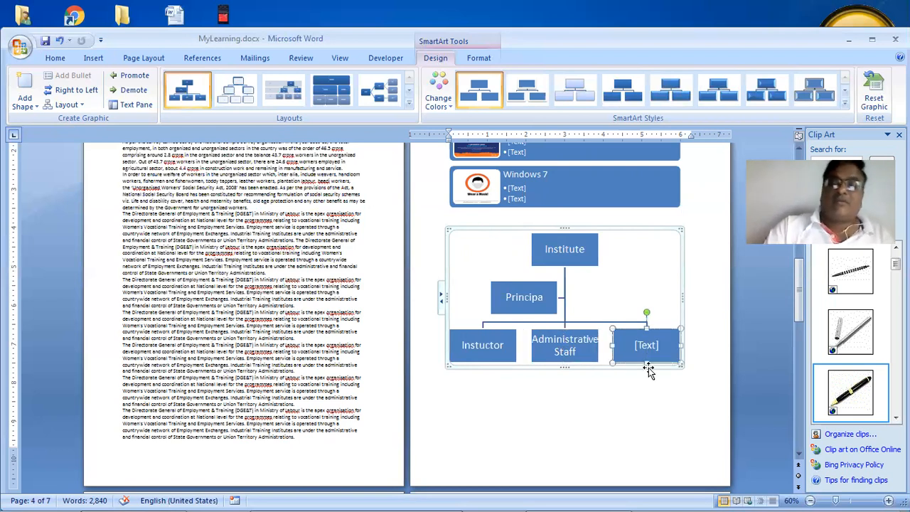
left_click(652, 346)
type("Class")
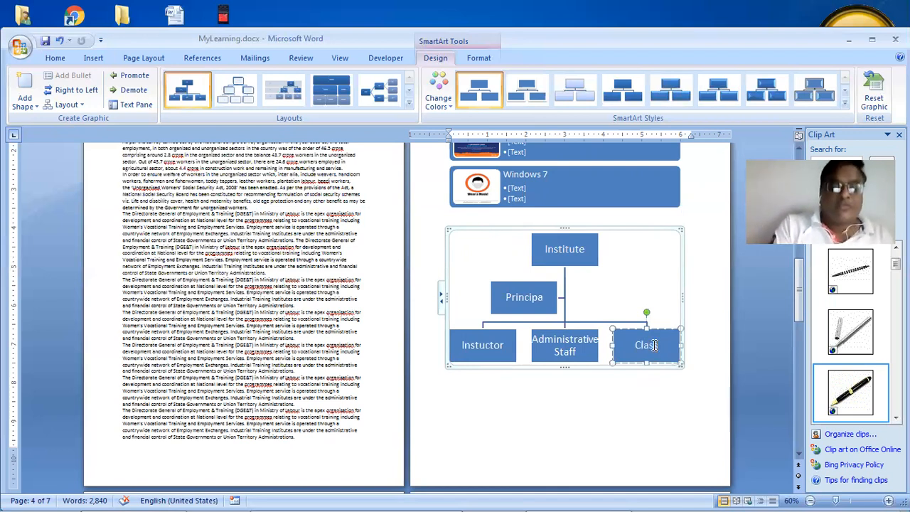
type("iV")
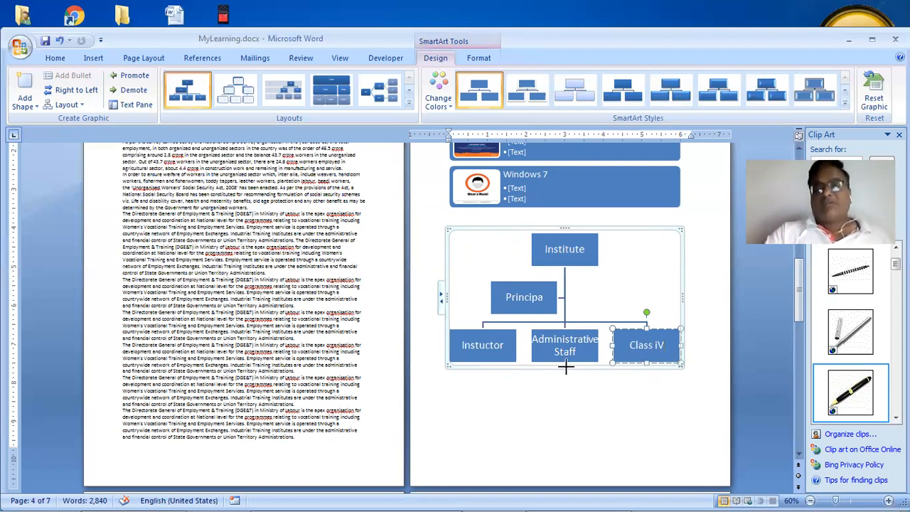
left_click_drag(571, 425, 572, 429)
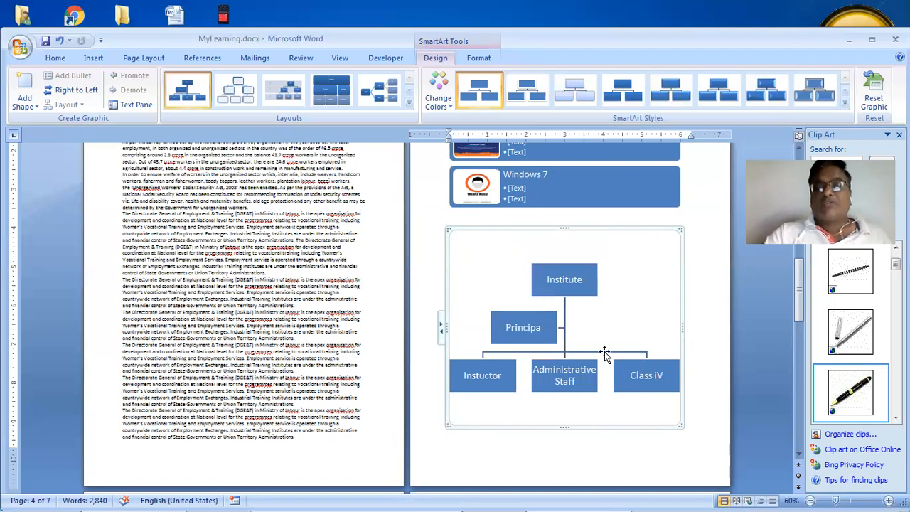
Try adding a box after the "Instuctor" box and moving it directly beneath that box
left_click(479, 383)
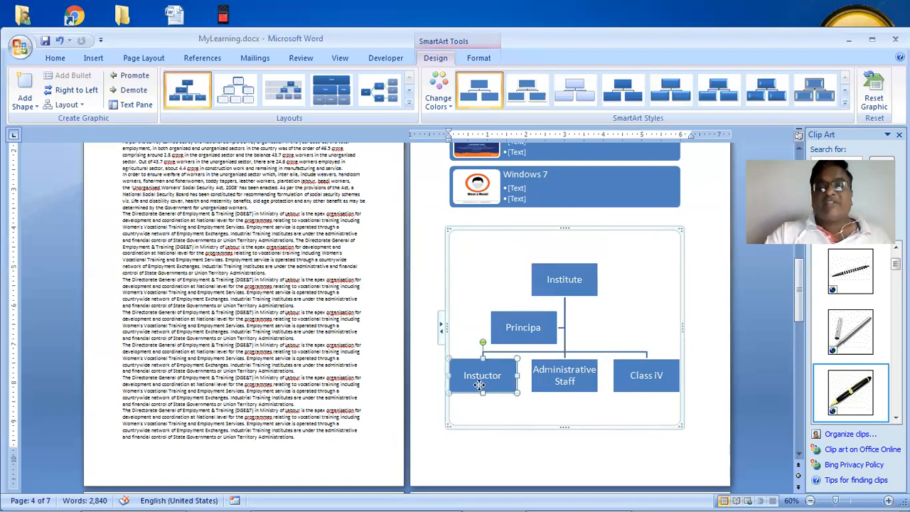
right_click(481, 387)
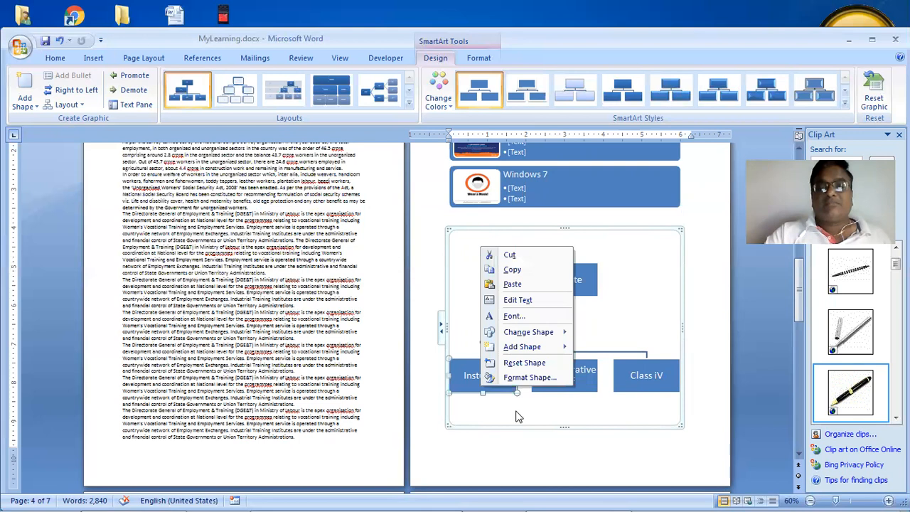
mouse_move(519, 348)
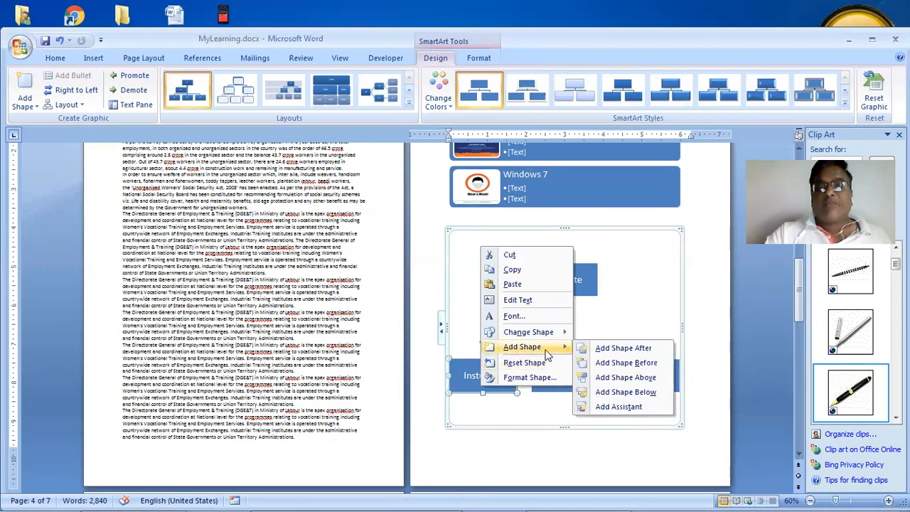
left_click(615, 351)
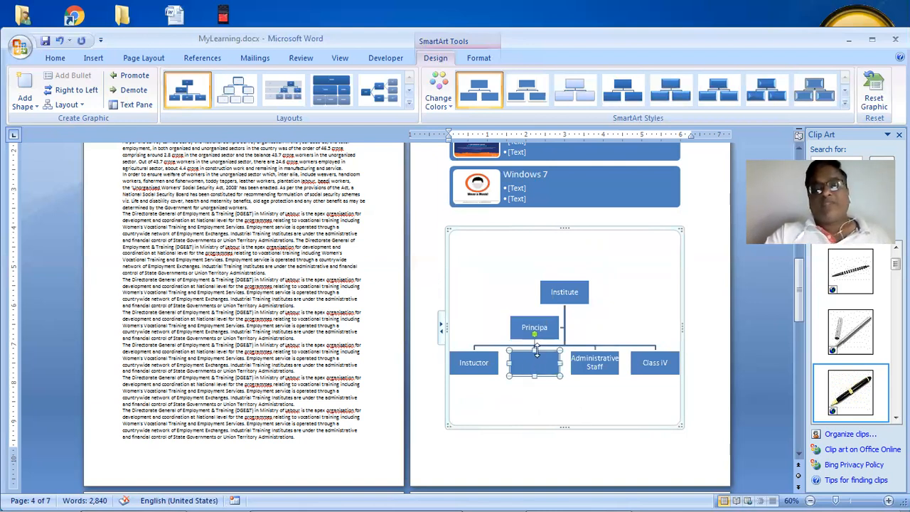
left_click_drag(536, 348, 487, 387)
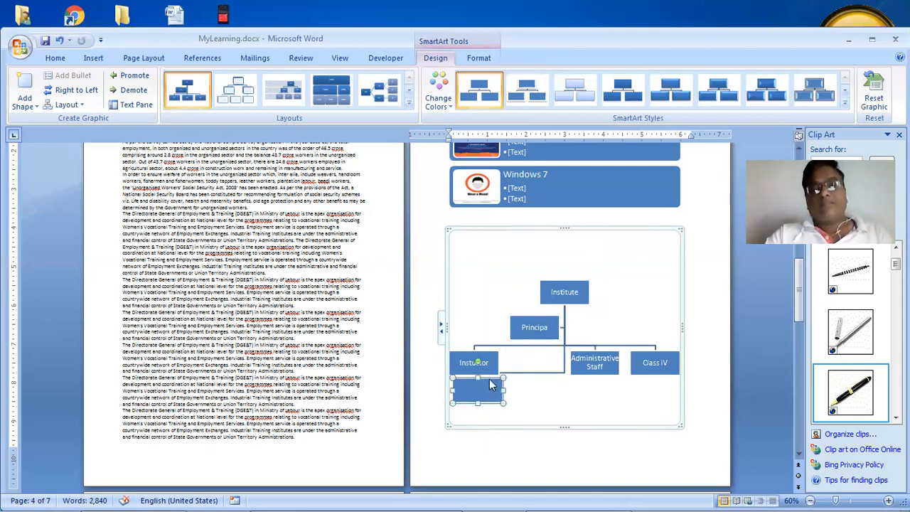
key("ctrl+z")
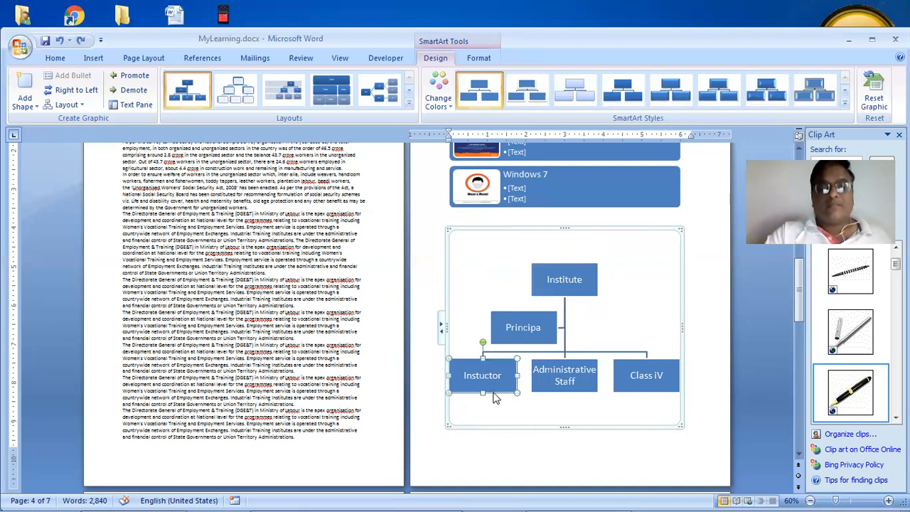
Add a subordinate box below the "Instuctor" box in the organization chart
right_click(495, 398)
mouse_move(545, 355)
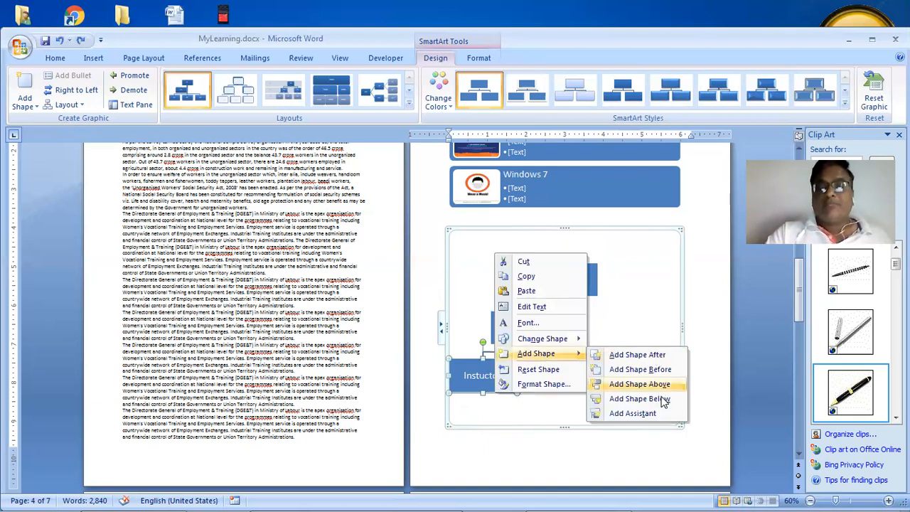
left_click(612, 414)
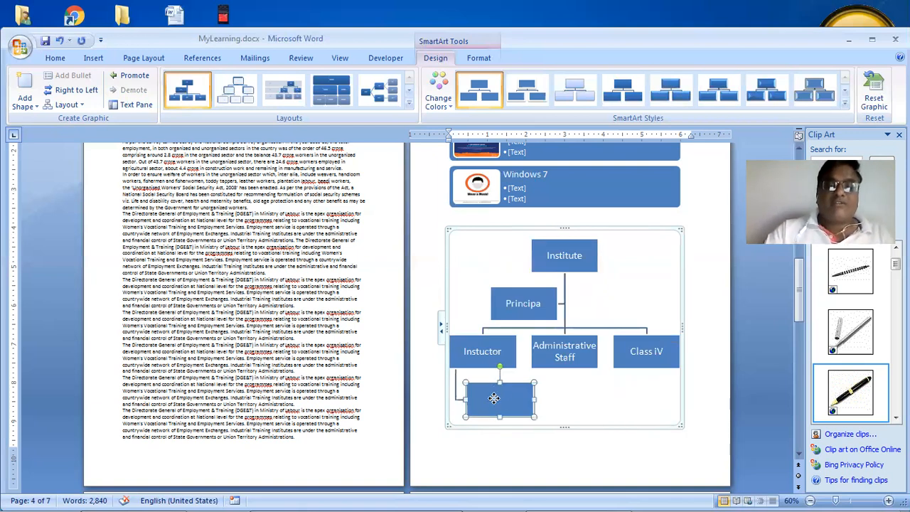
Paste a copy of the "Instuctor" box under the original and cut the empty subordinate box
left_click(488, 355)
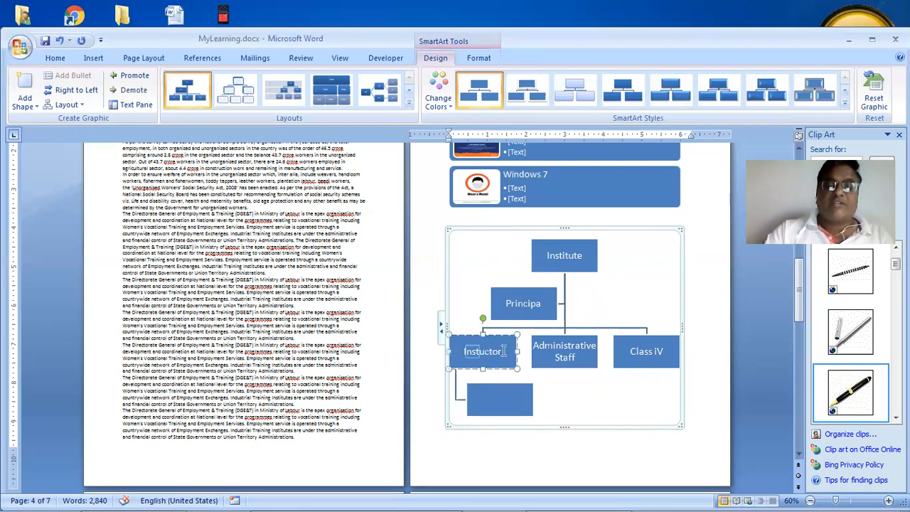
left_click(498, 401)
key("ctrl+v")
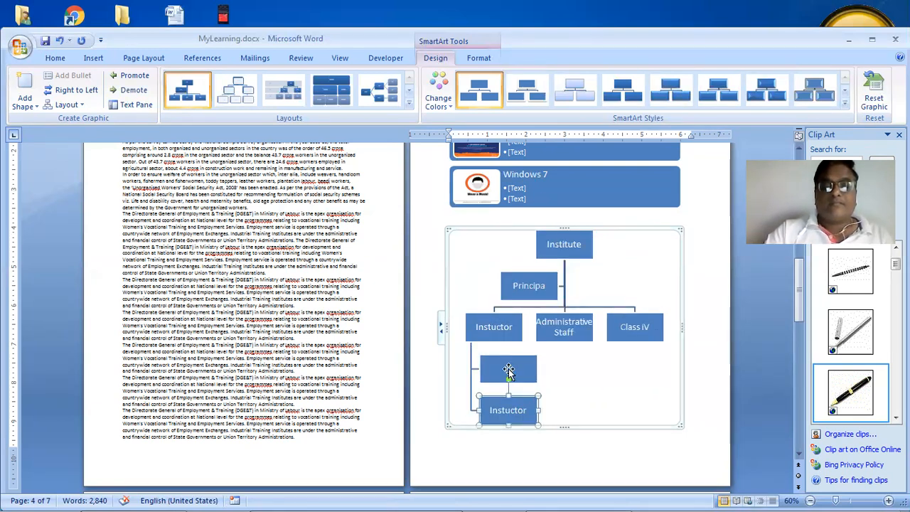
right_click(519, 367)
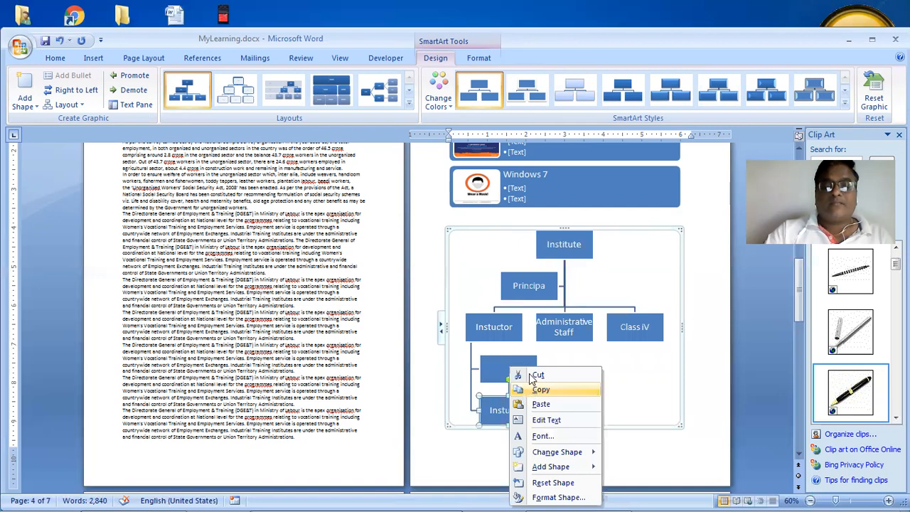
left_click(533, 376)
Replace the text of the box beneath "Instuctor" with "Trainees"
left_click(498, 403)
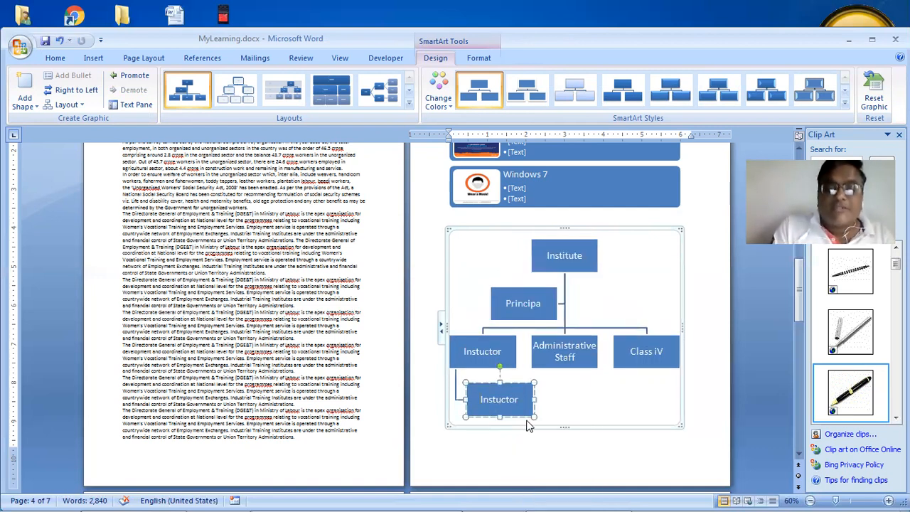
key("ctrl+a")
type("Train")
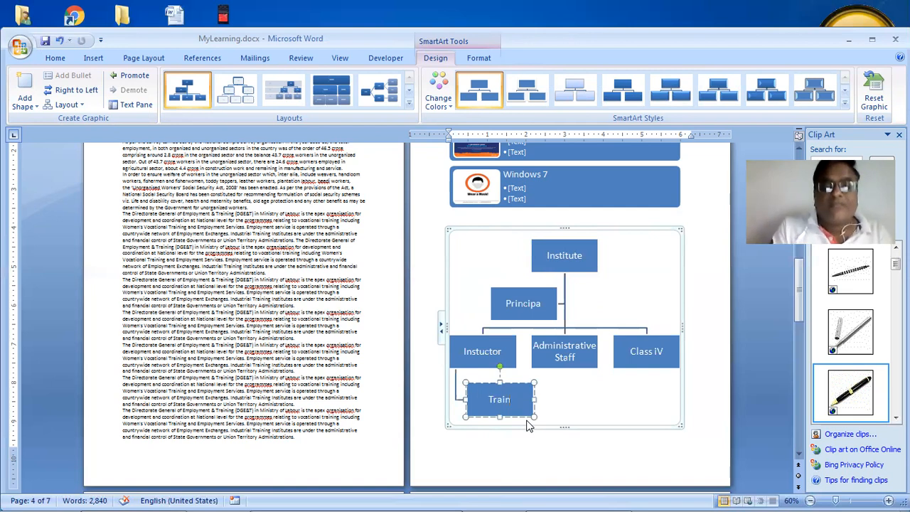
type("ees")
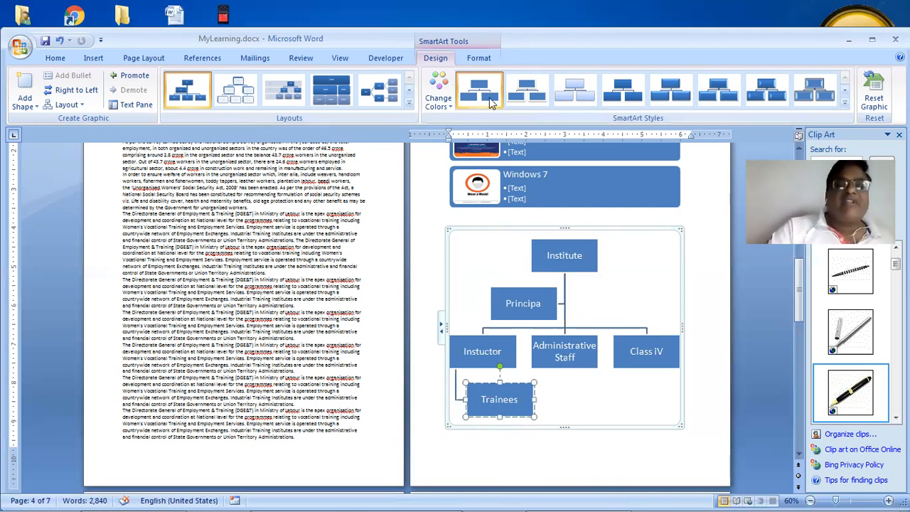
Recolor the organization chart with the third red variant, a gradient range, from the Accent 2 colors
left_click(448, 105)
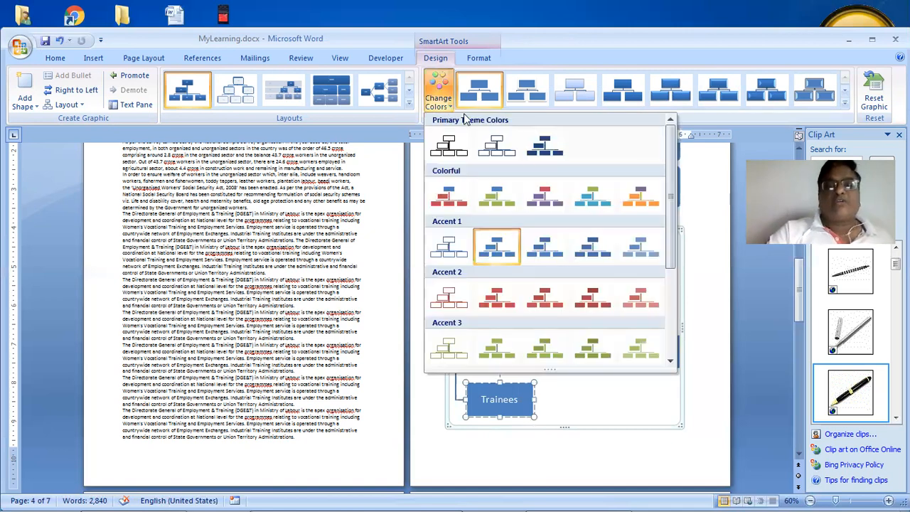
left_click(536, 307)
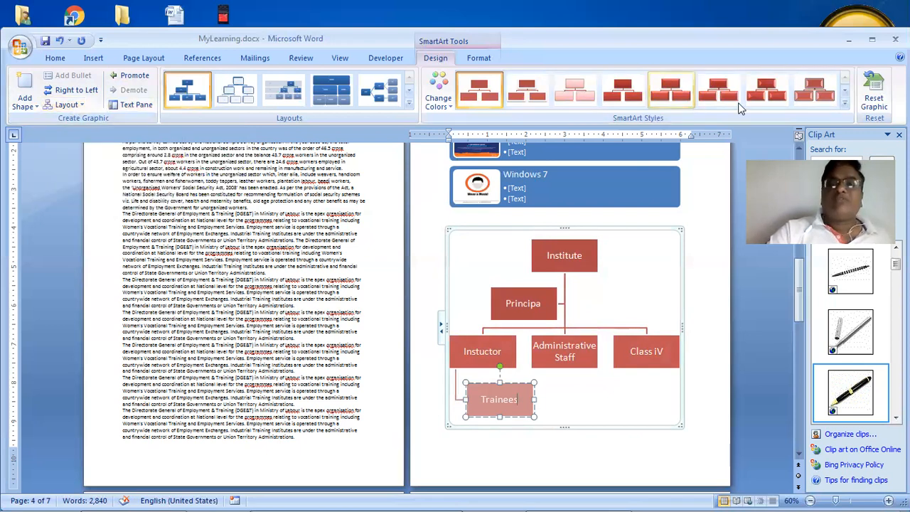
left_click(479, 60)
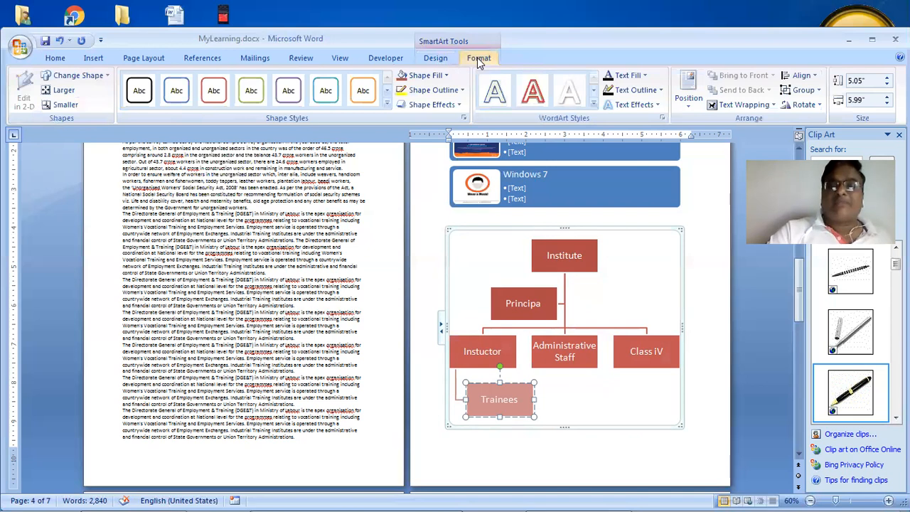
left_click(574, 93)
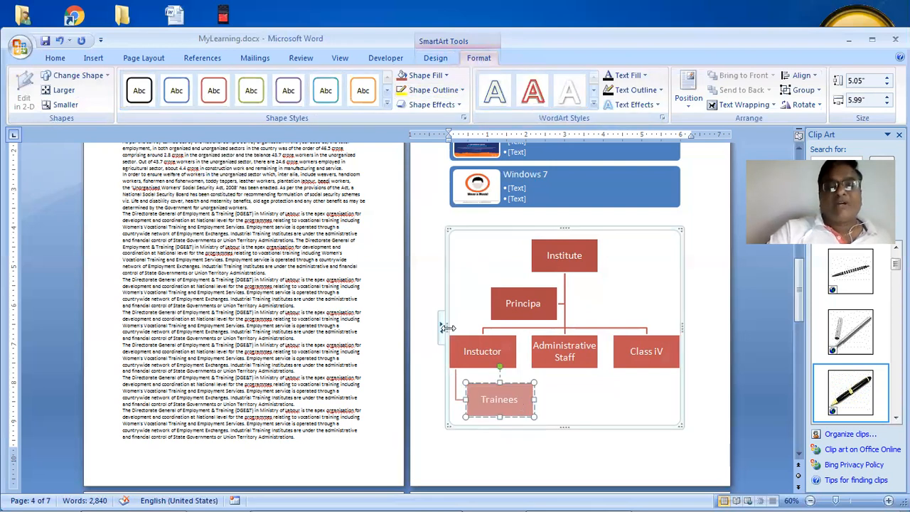
left_click(254, 87)
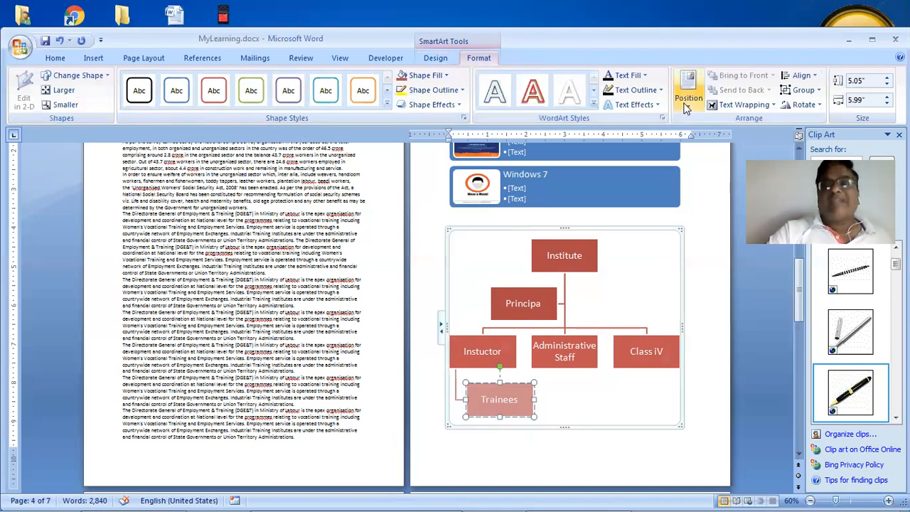
left_click(643, 76)
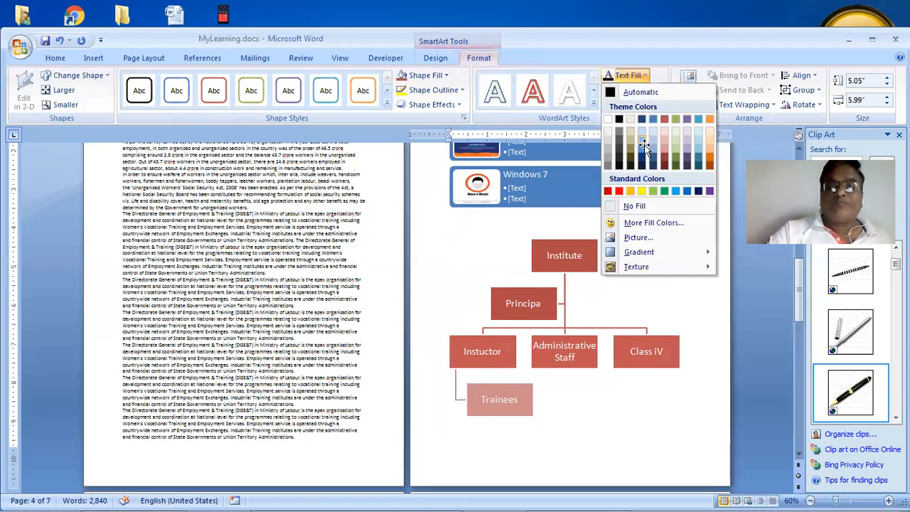
left_click(624, 124)
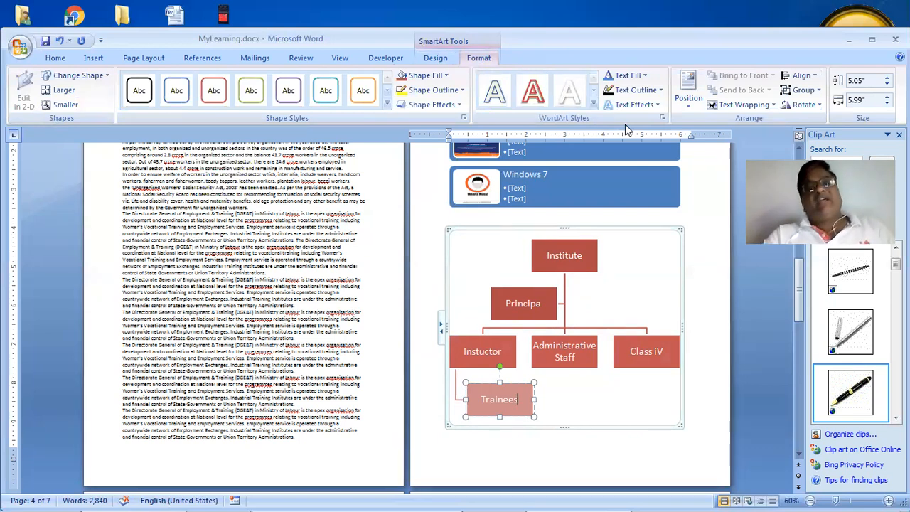
Insert a Radial Cycle SmartArt graphic from the Cycle category
left_click(93, 58)
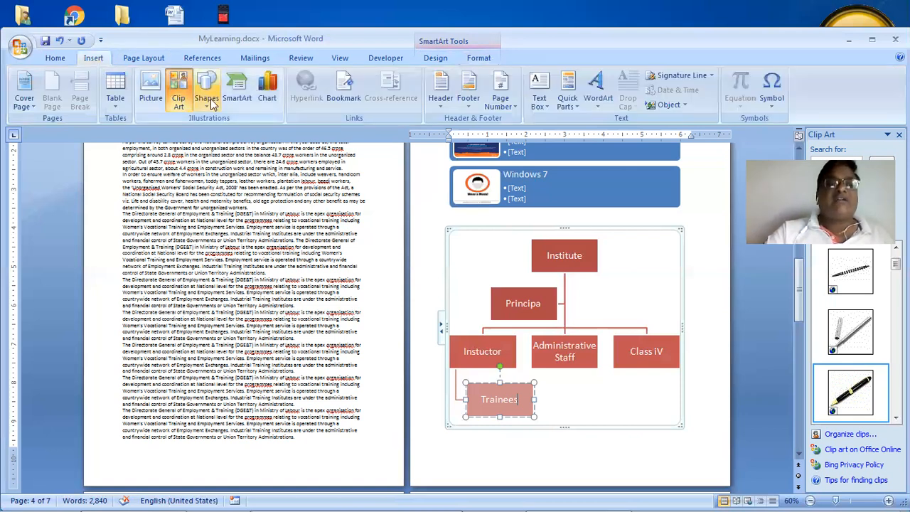
left_click(232, 101)
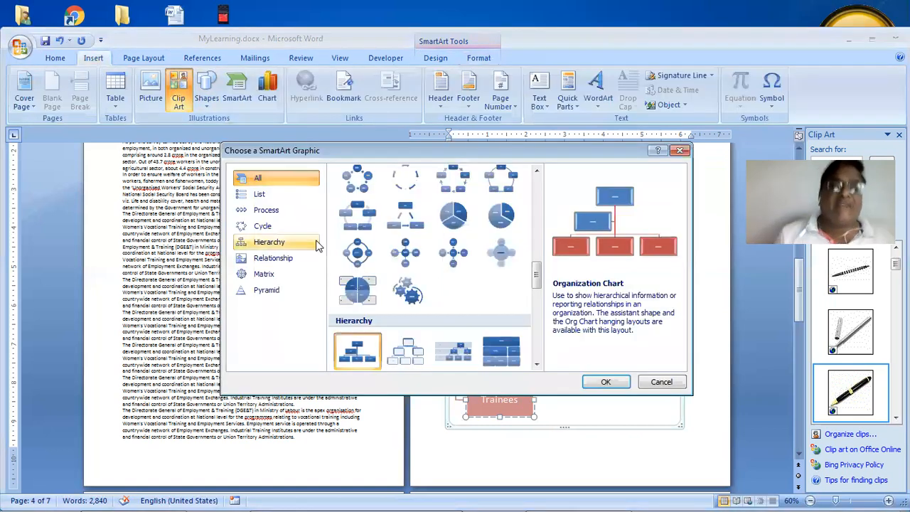
left_click(272, 228)
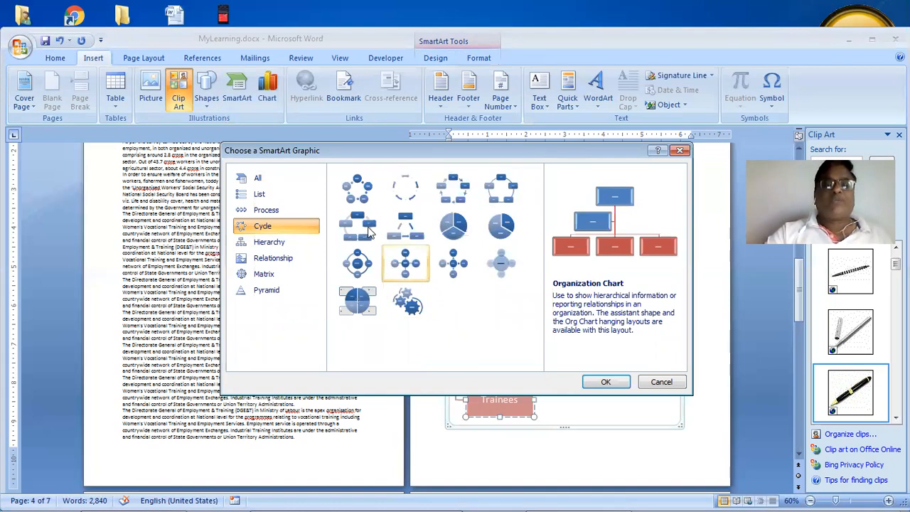
double_click(366, 264)
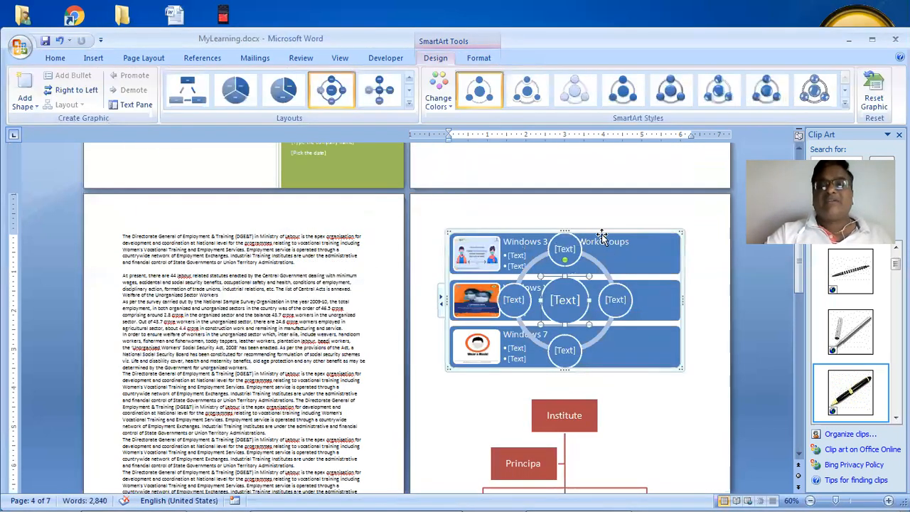
left_click_drag(289, 495, 311, 490)
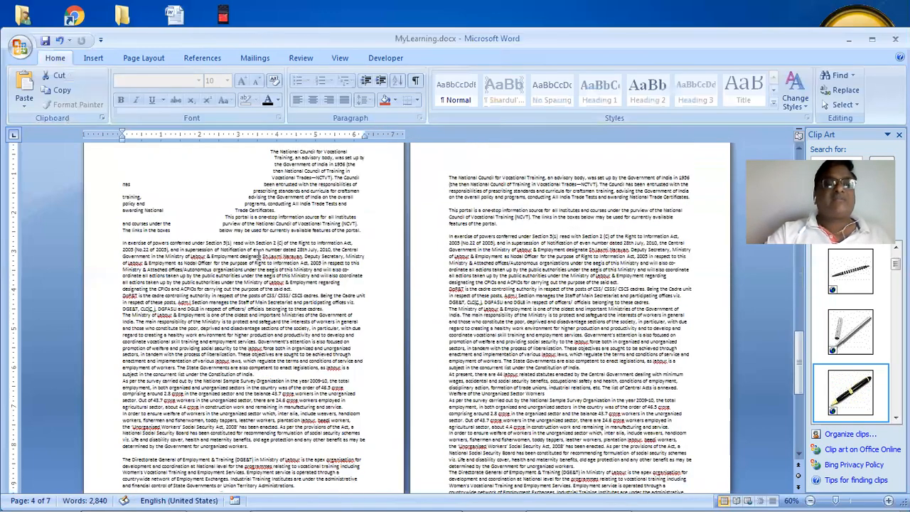
scroll(246, 234, "up", 2)
left_click(301, 219)
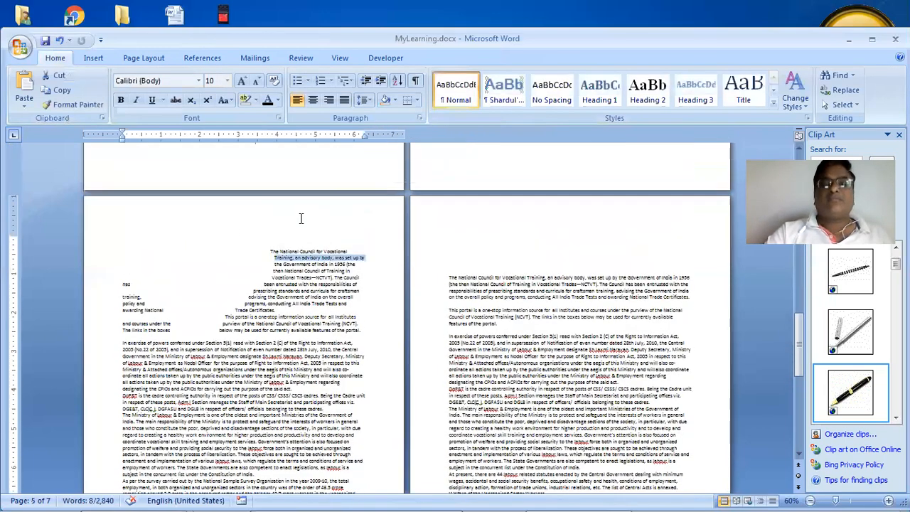
scroll(302, 218, "up", 3)
scroll(308, 221, "down", 1)
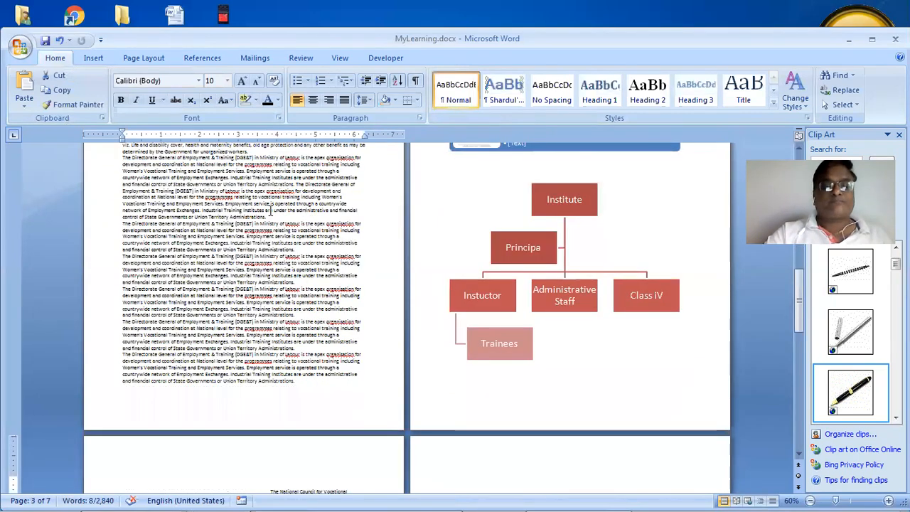
scroll(502, 233, "down", 2)
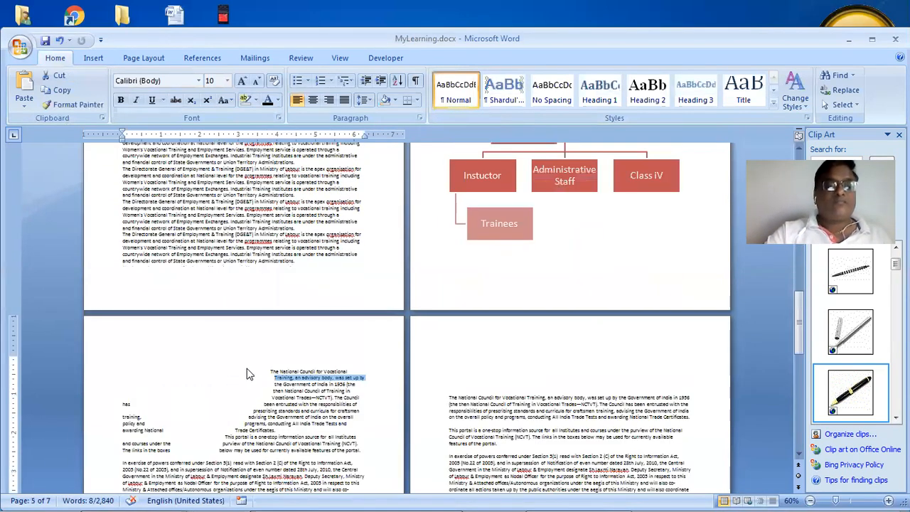
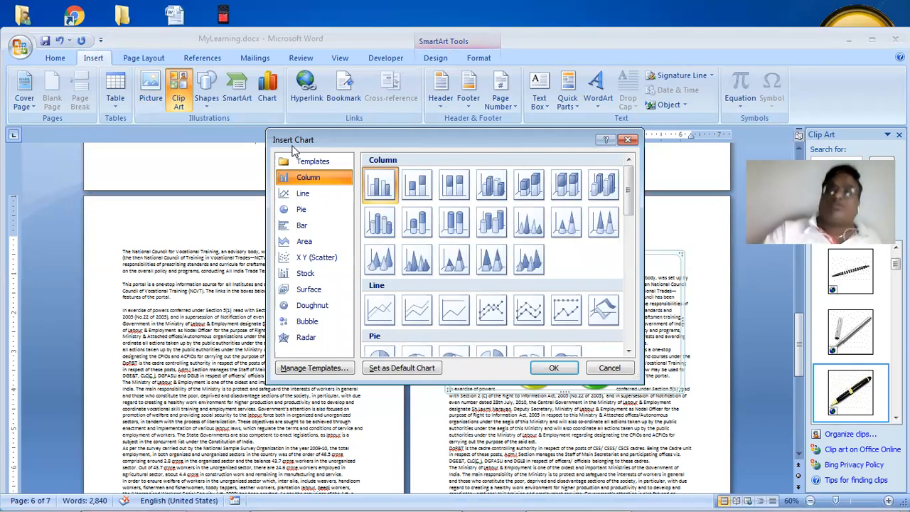
Dismiss the Insert Chart dialog without adding a chart and create a new blank document
left_click(609, 368)
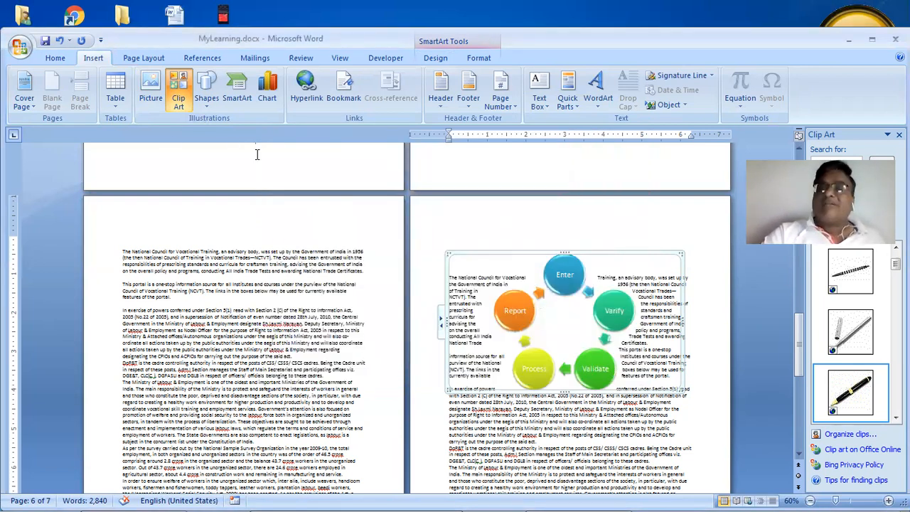
scroll(450, 277, "up", 3)
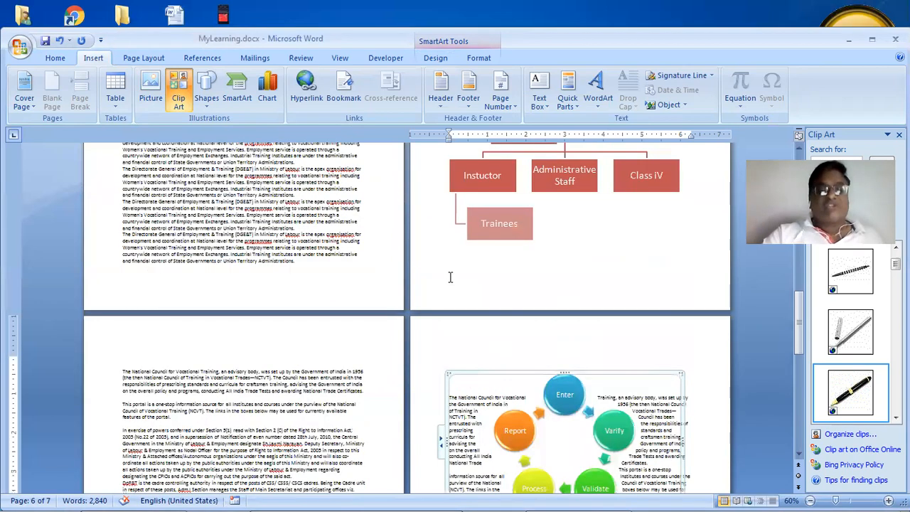
scroll(14, 32, "down", 1)
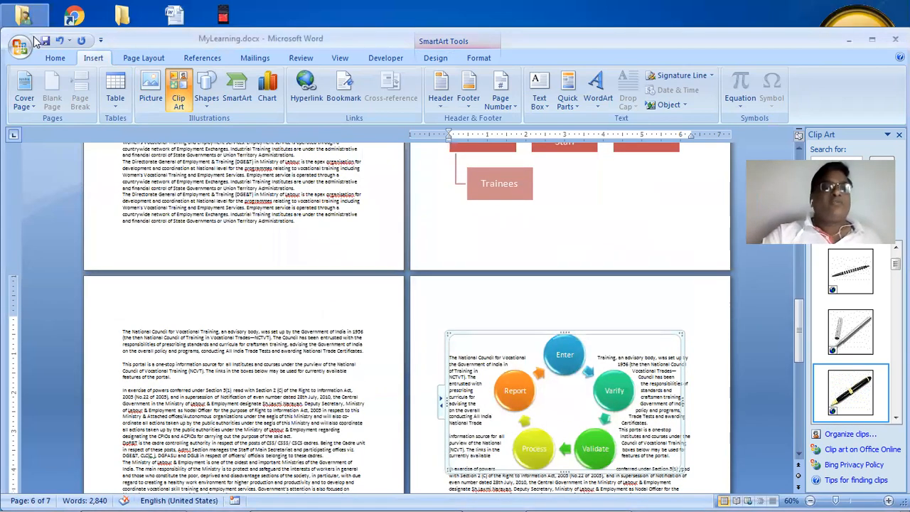
left_click(27, 48)
left_click(41, 84)
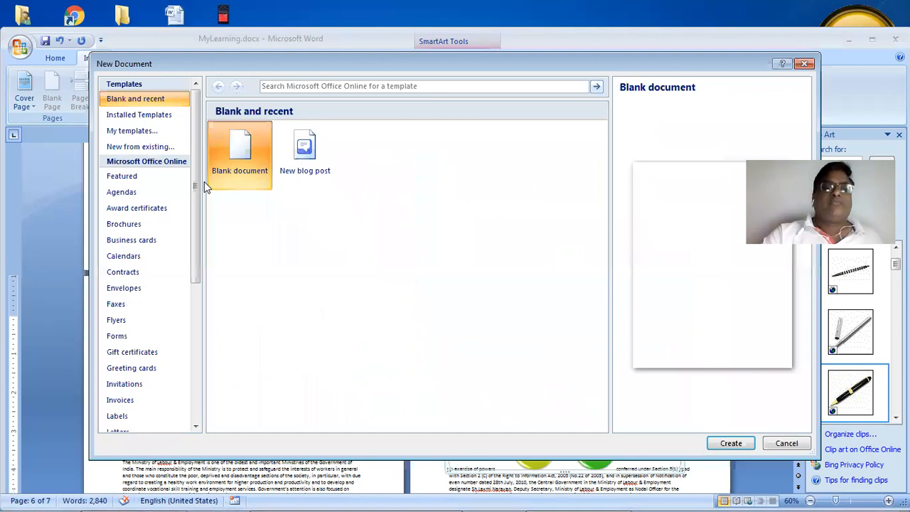
key("Return")
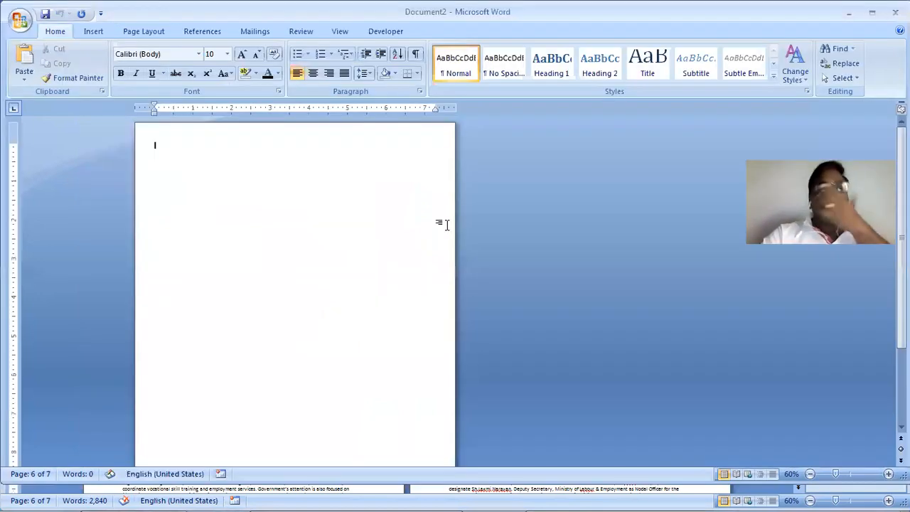
Start a WordArt in the dark green marble 3-D style with the text "GIA ITI Prantij"
left_click(93, 31)
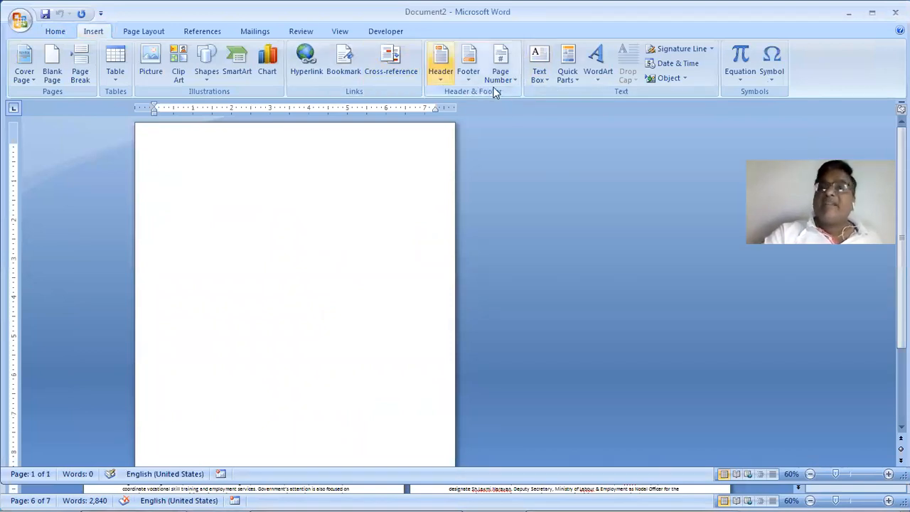
left_click(565, 79)
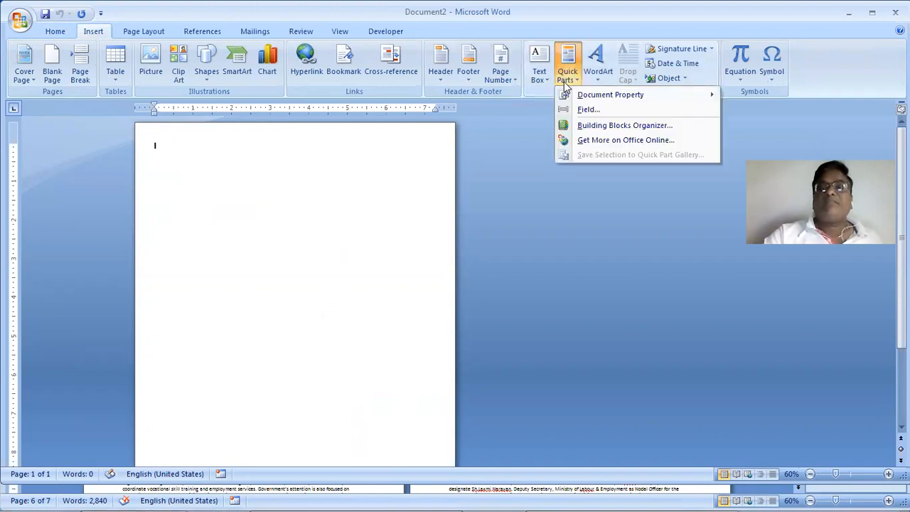
left_click(602, 76)
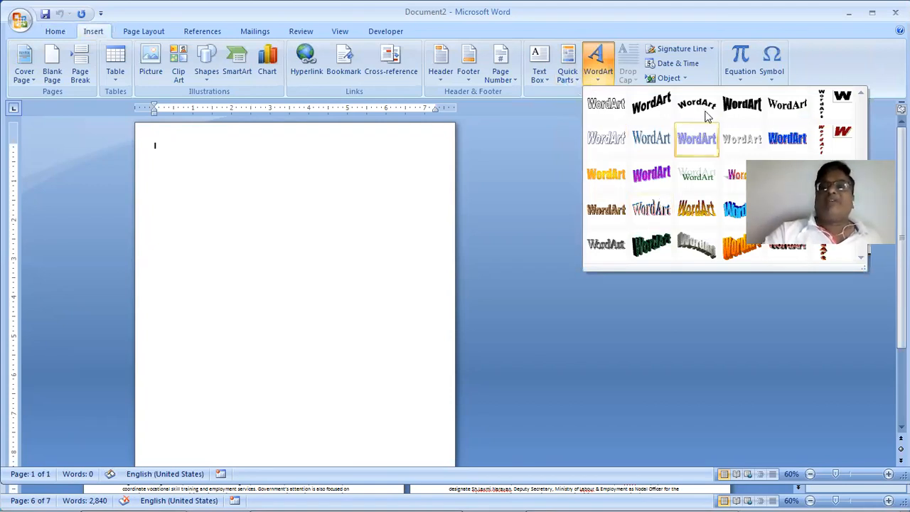
left_click(658, 246)
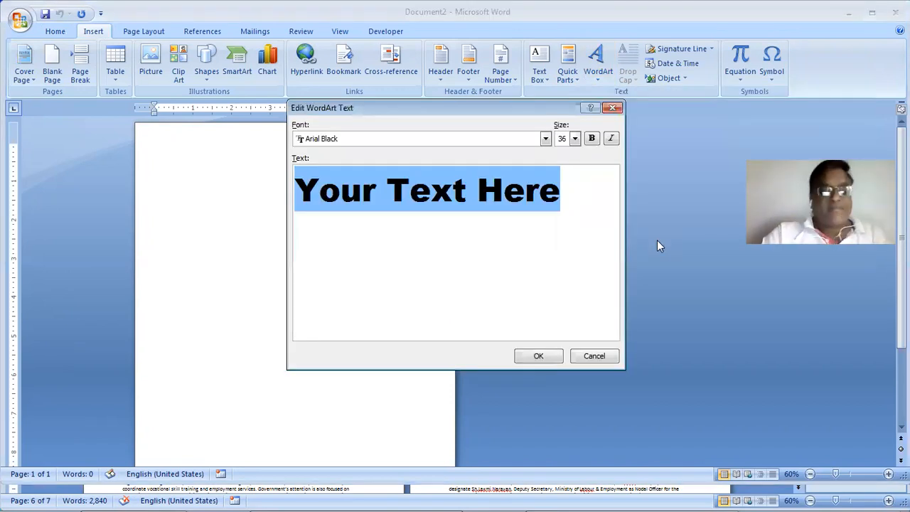
type("I")
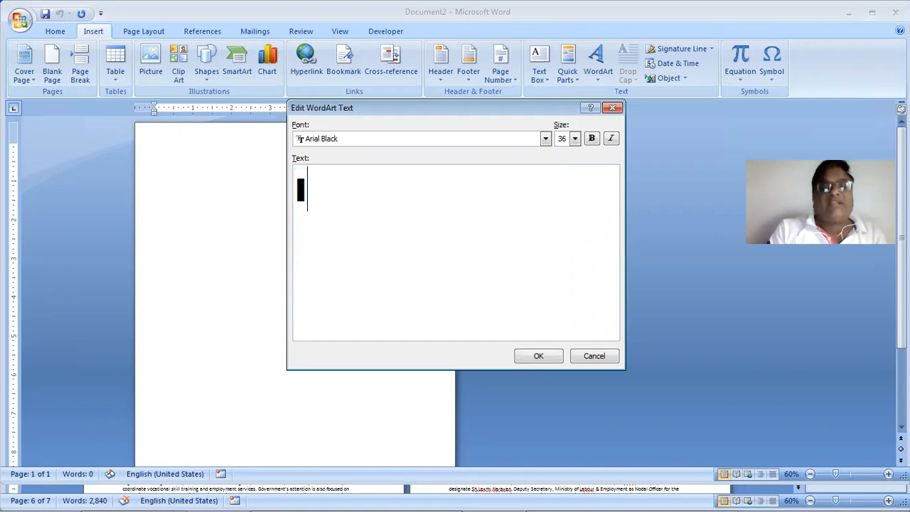
key("BackSpace")
type("GIA ")
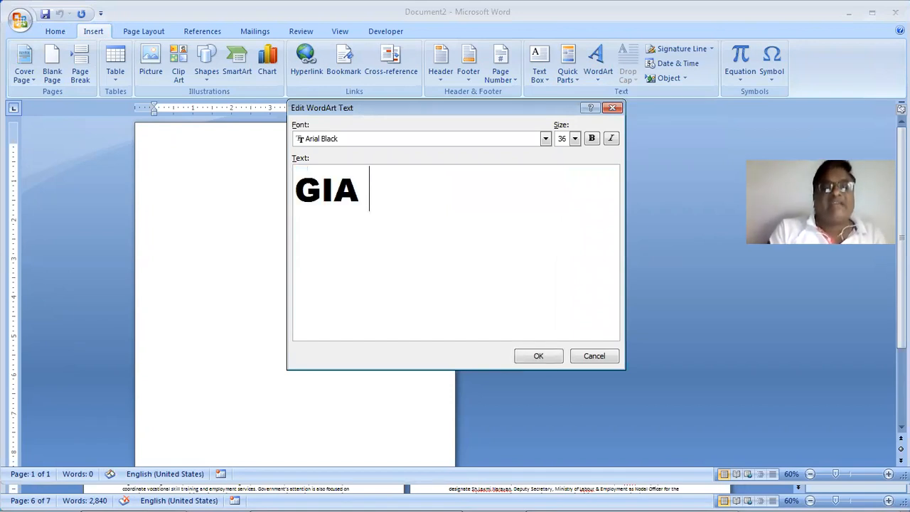
type("ITI Pr")
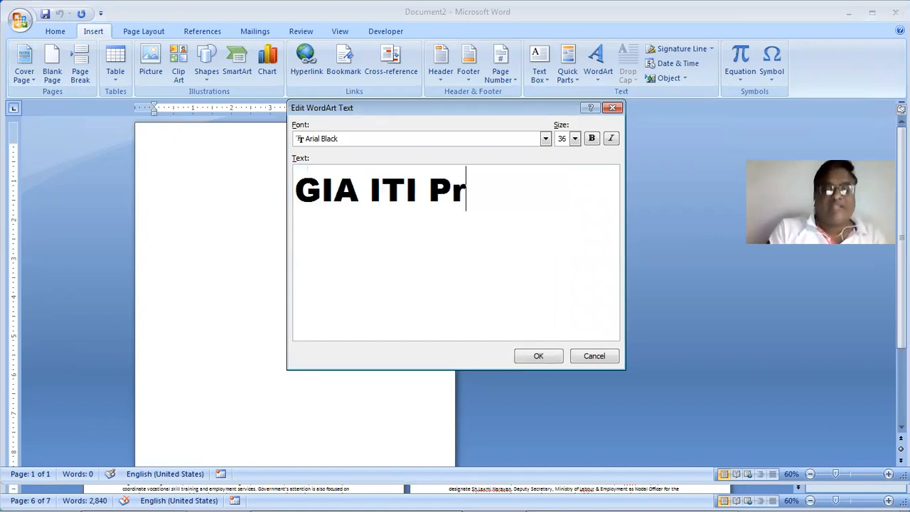
type("antij")
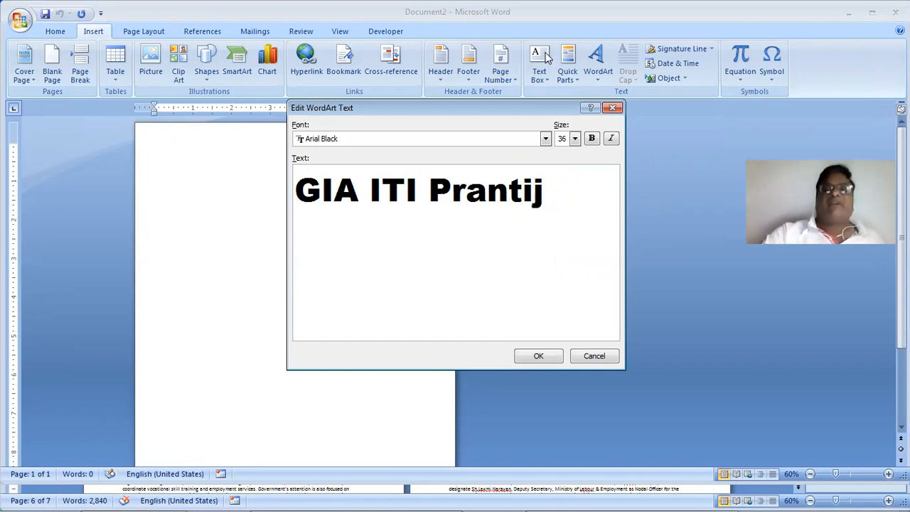
Set the WordArt text size to 44 and insert it into the document
left_click(574, 139)
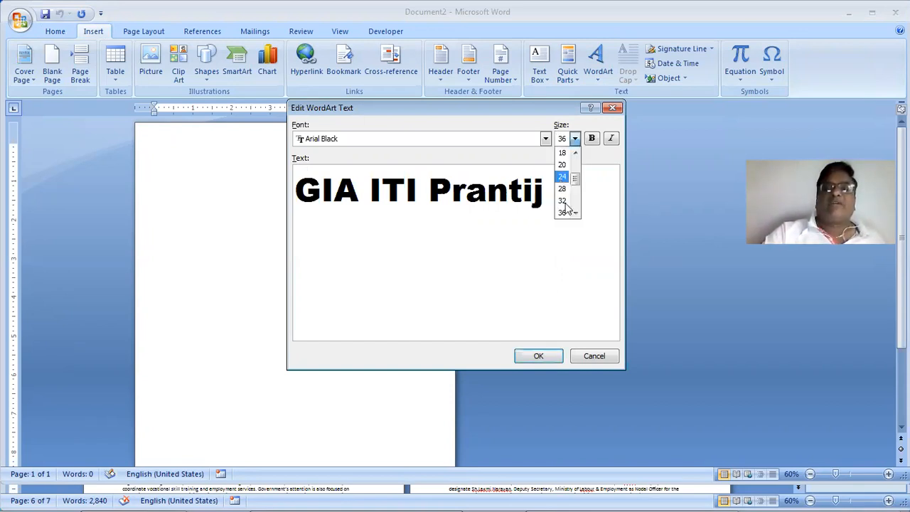
left_click(574, 213)
left_click(563, 212)
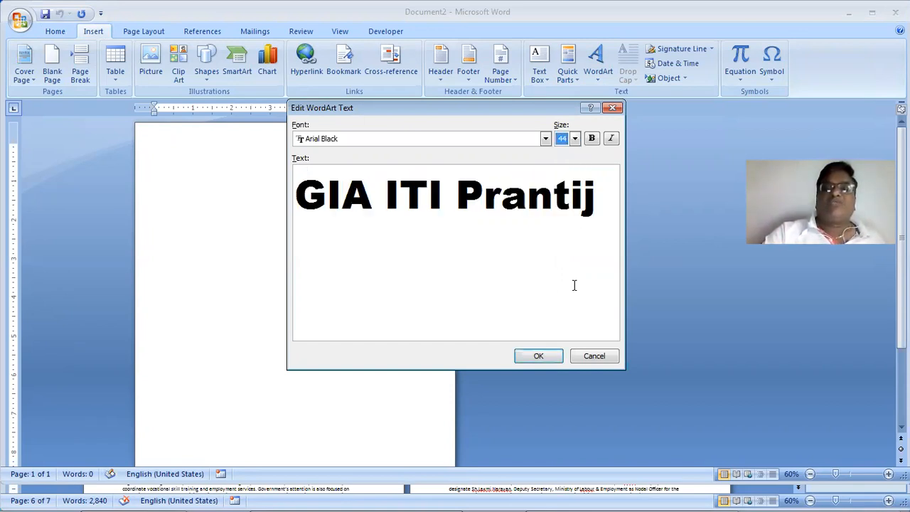
left_click(538, 357)
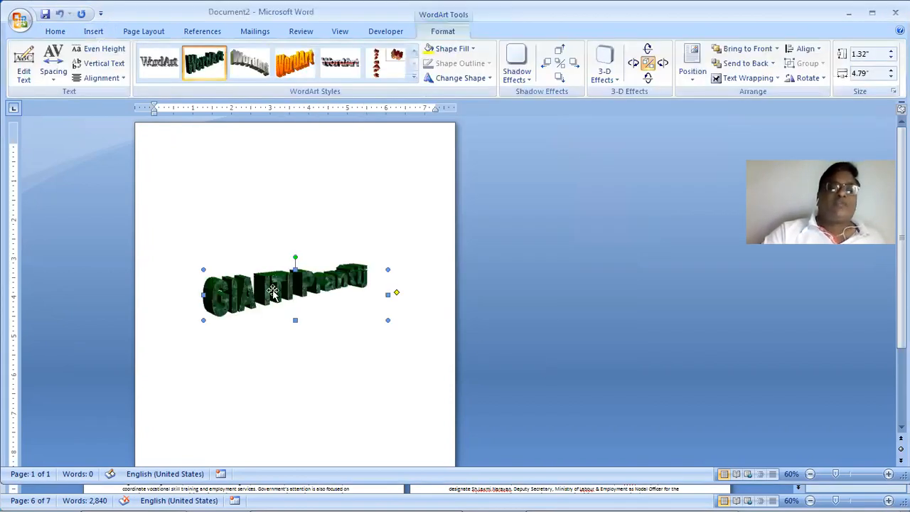
Move the WordArt to the upper part of the page and enlarge it to about 4.7" high by 6.54" wide
left_click_drag(221, 193, 245, 179)
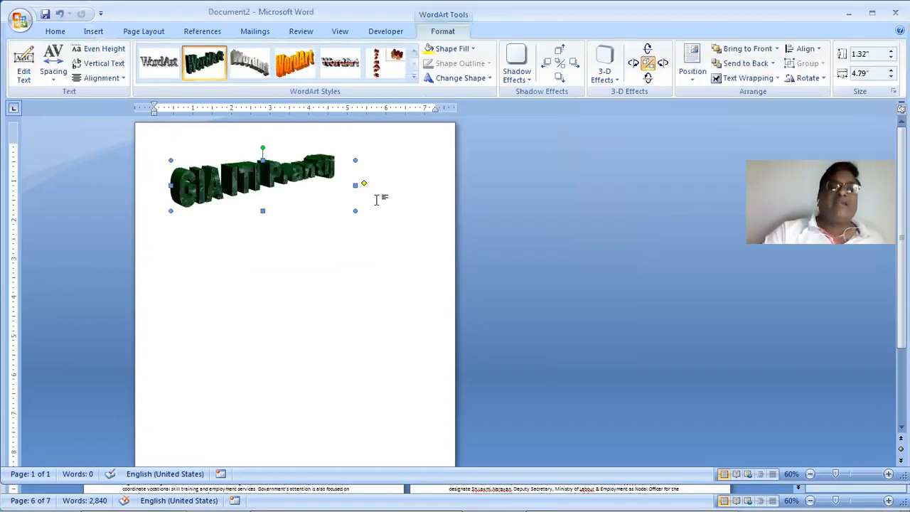
left_click_drag(354, 211, 415, 341)
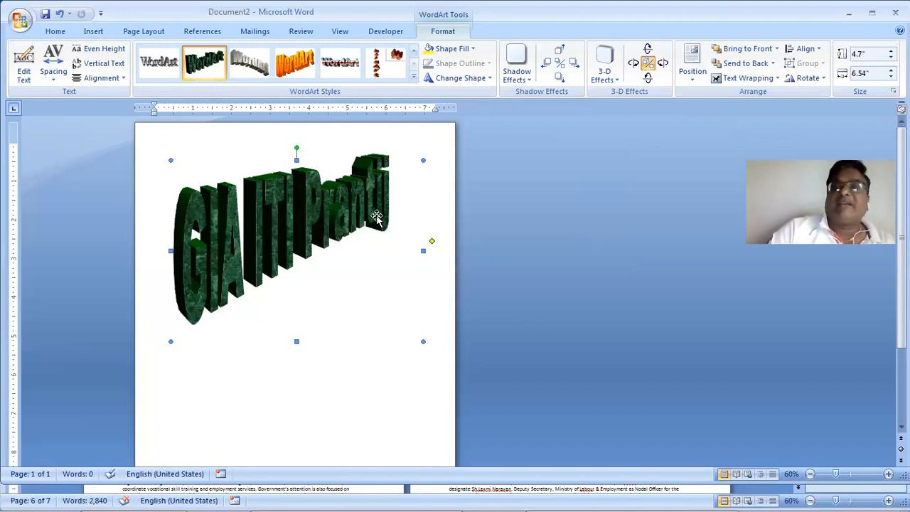
Apply the second-row, second Rotate in Perspective 3-D effect to the WordArt and preview the shadow effects
left_click(608, 77)
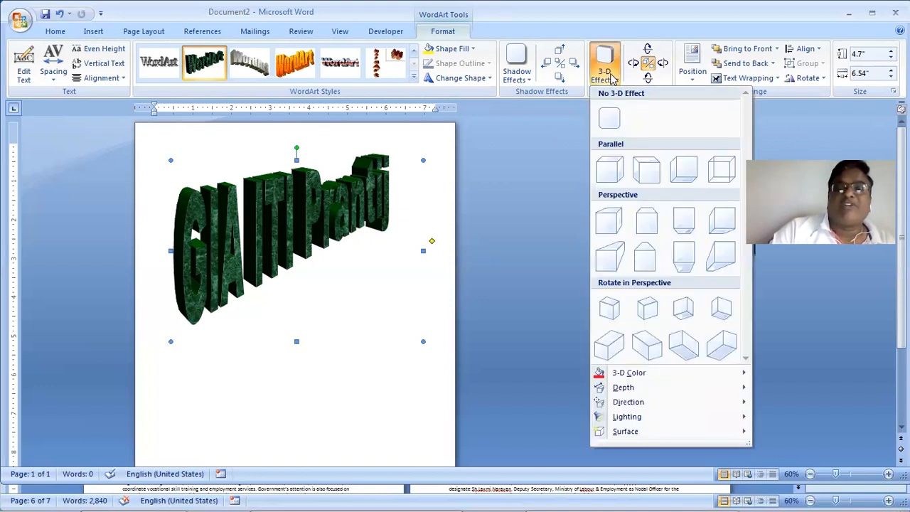
left_click(654, 347)
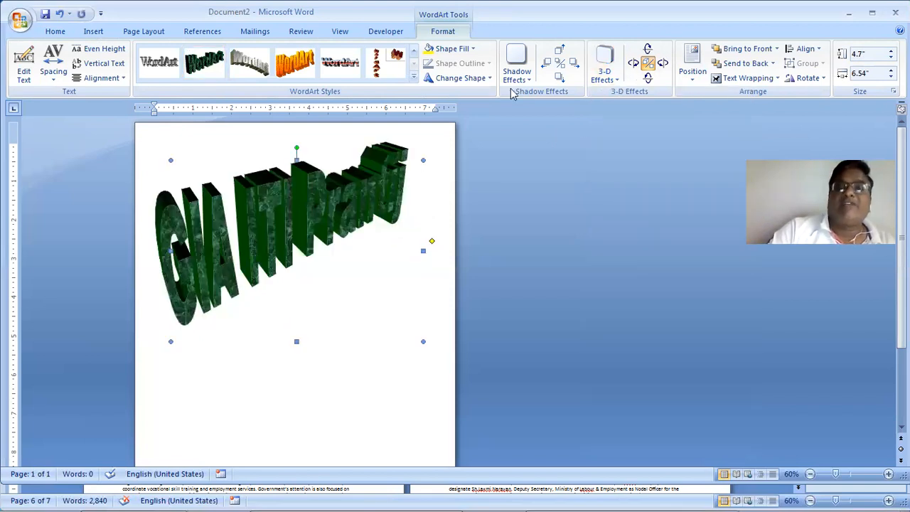
left_click(528, 81)
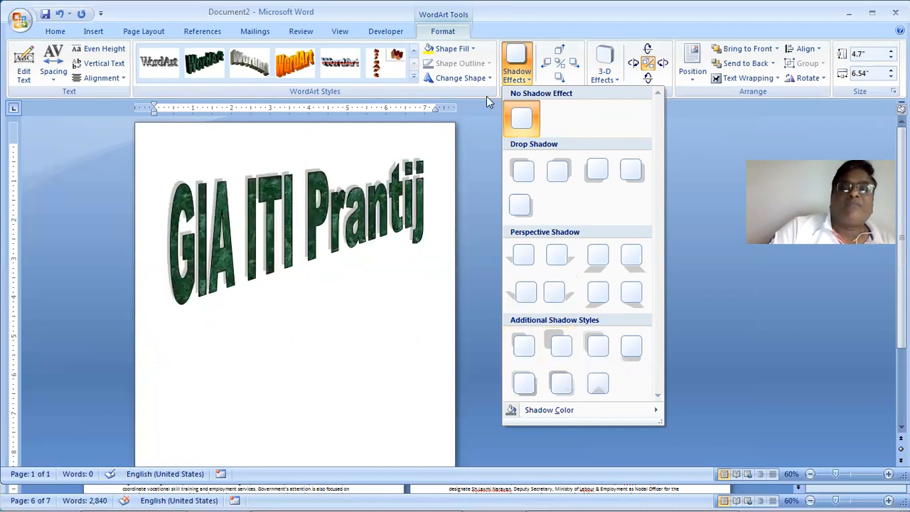
Fill the WordArt with a custom yellow, RGB 255, 255, 17
left_click(451, 49)
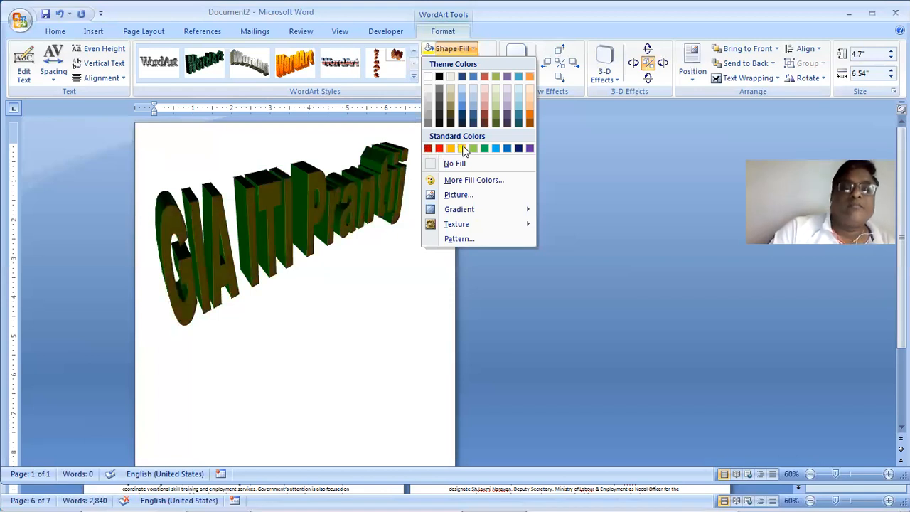
left_click(474, 182)
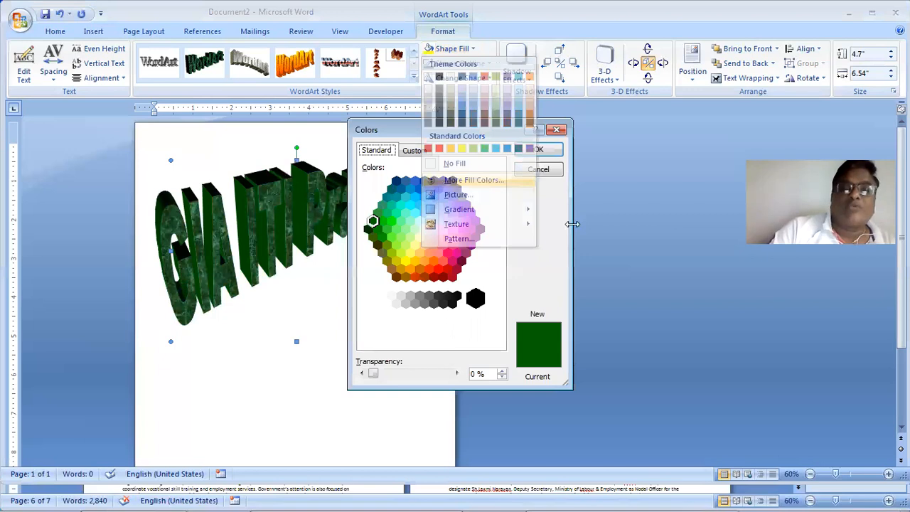
left_click(406, 260)
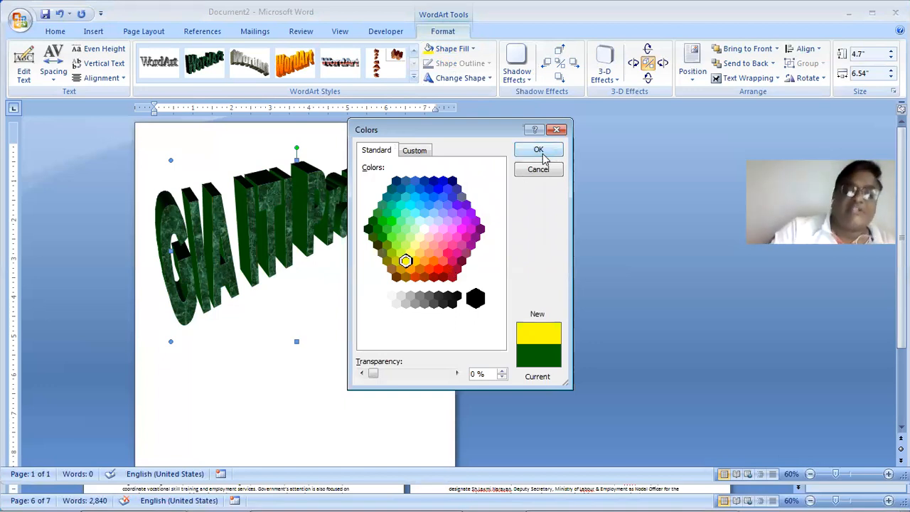
left_click(419, 151)
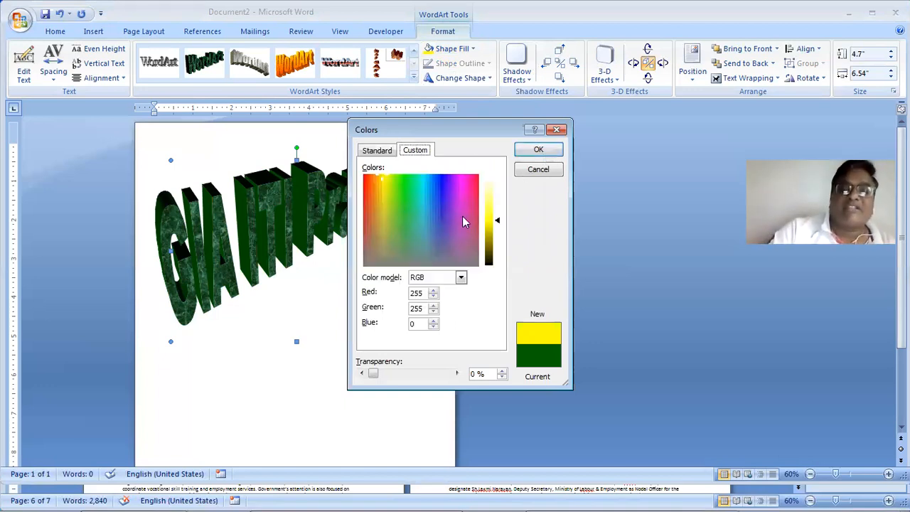
left_click(498, 222)
left_click_drag(498, 221, 497, 217)
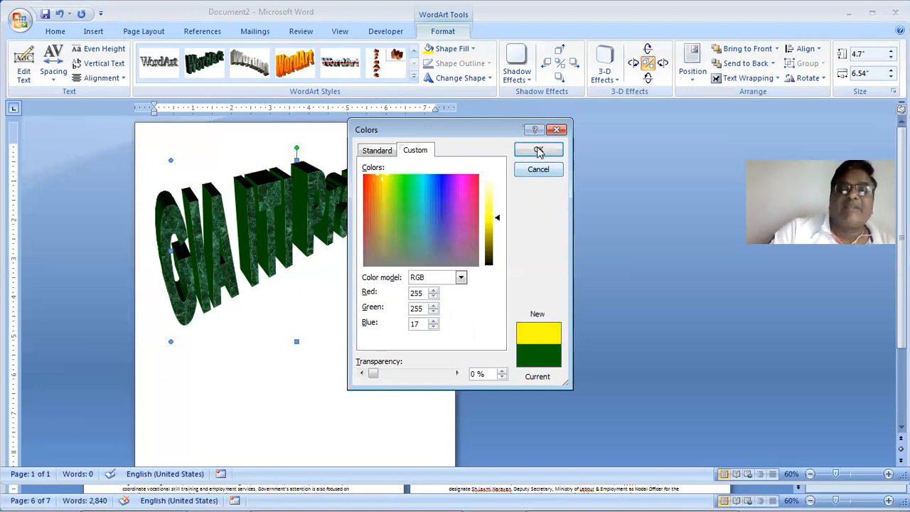
left_click(539, 152)
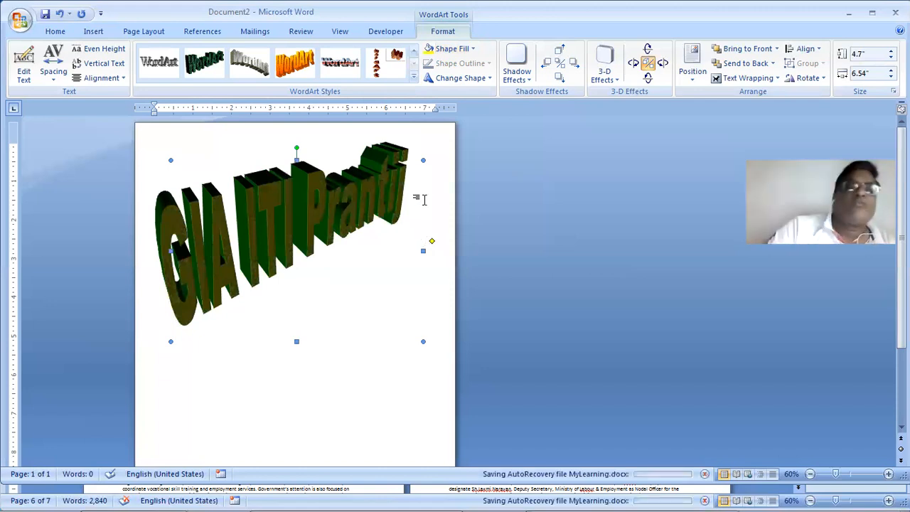
Restyle the WordArt with the fourth style in the gallery's first row, the bold black curved one, and fill it with standard yellow
left_click(302, 66)
left_click(263, 66)
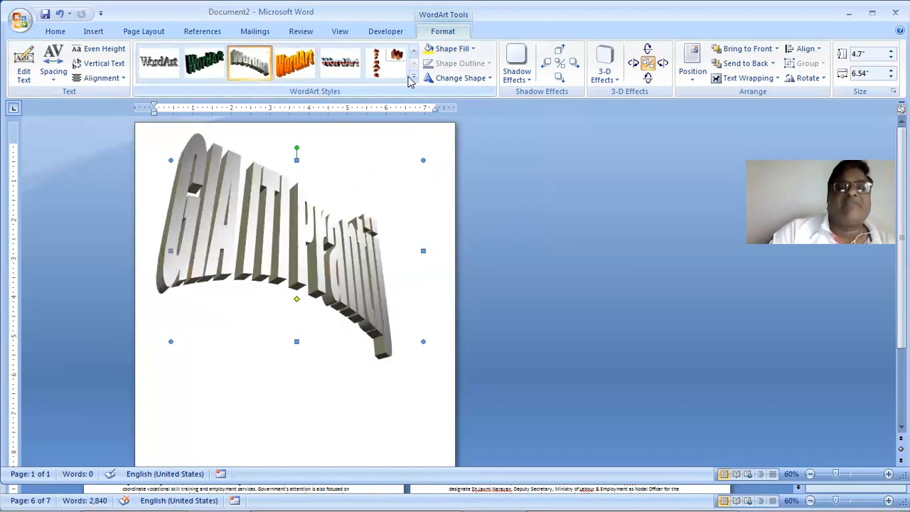
left_click(414, 77)
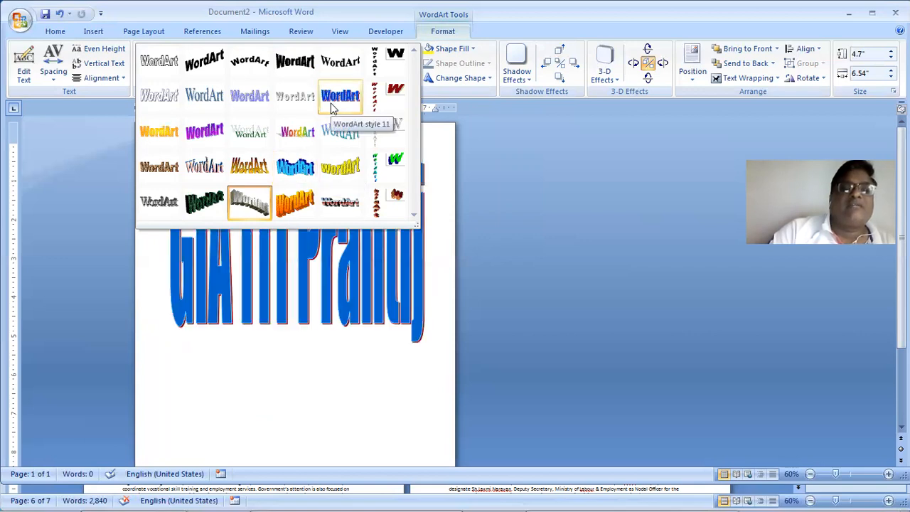
left_click(306, 71)
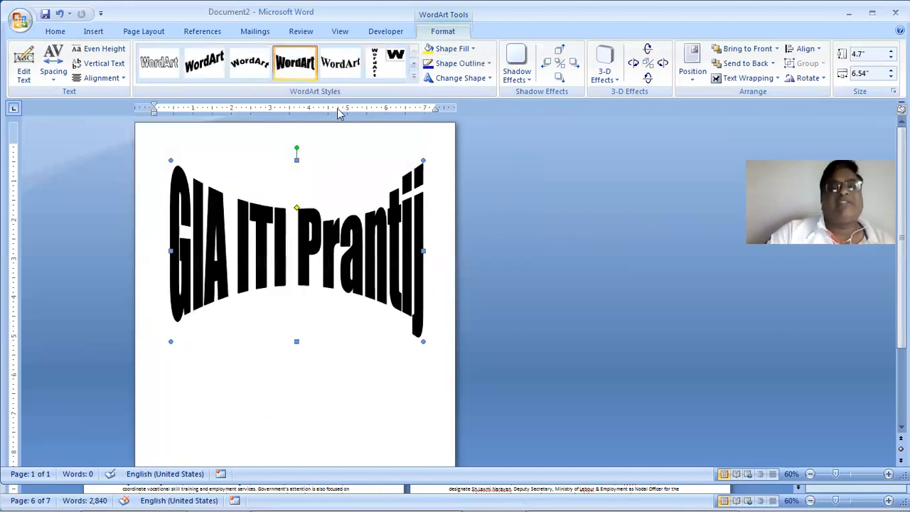
left_click(446, 53)
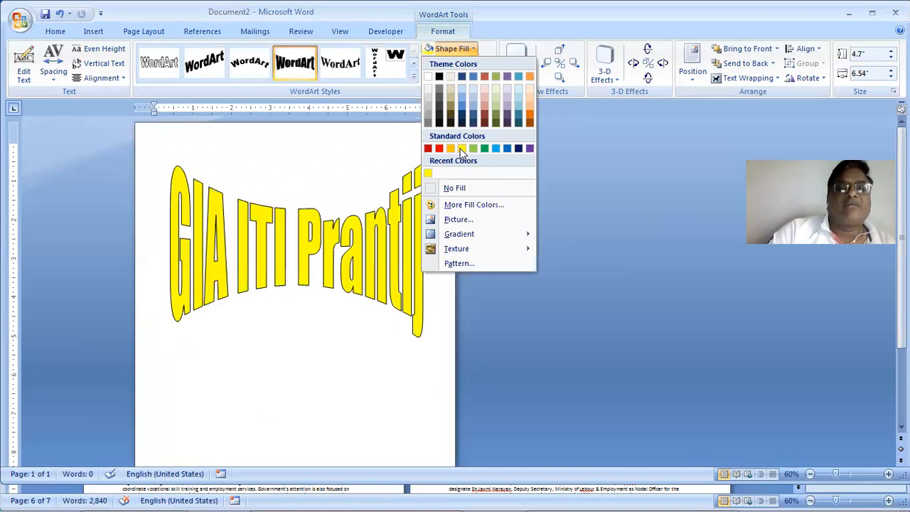
left_click(461, 149)
Start a picture fill for the WordArt and browse to the "important documents of iti" folder inside iti
left_click(449, 48)
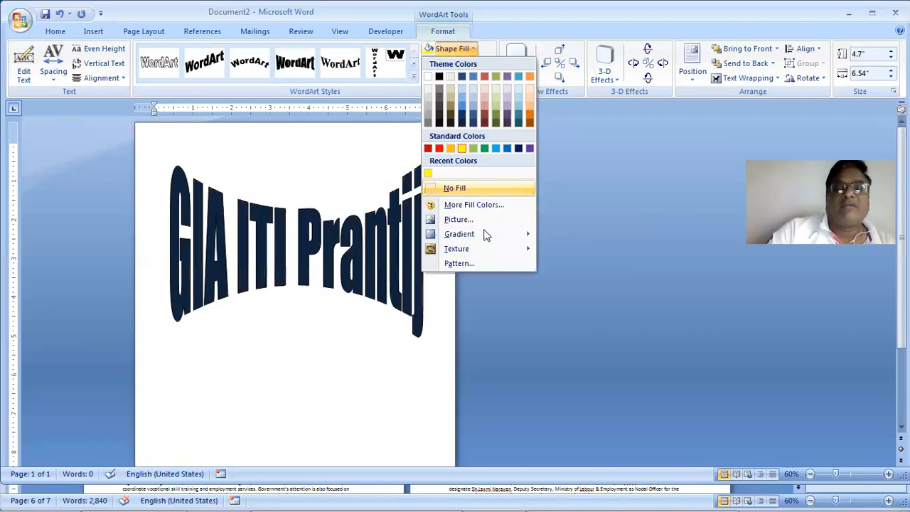
mouse_move(483, 235)
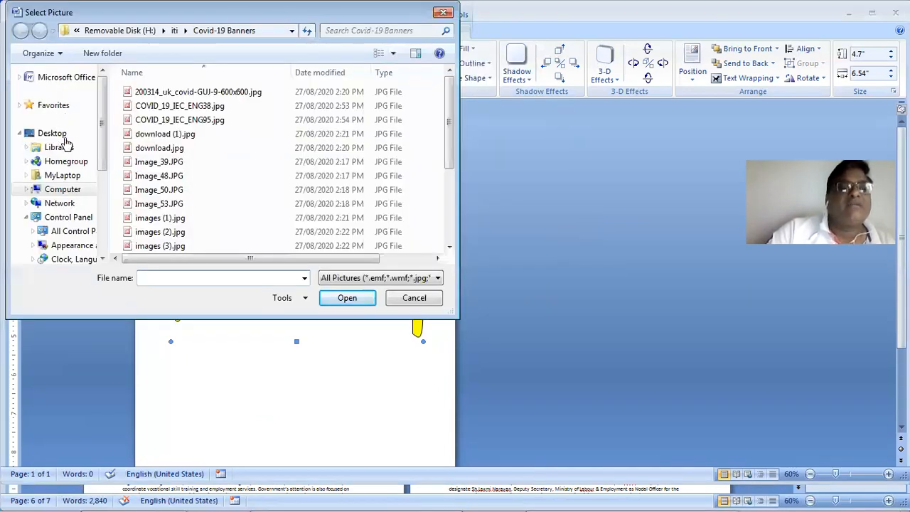
left_click(176, 33)
scroll(240, 162, "down", 5)
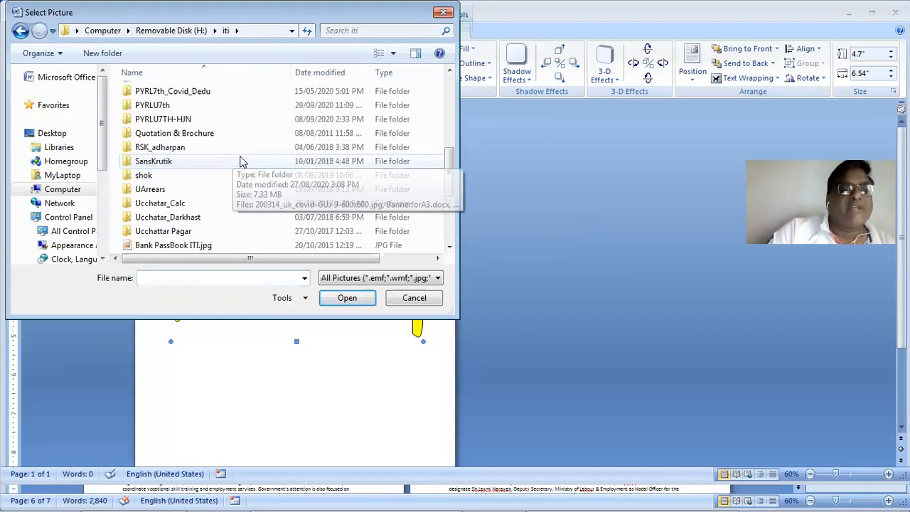
scroll(240, 162, "down", 3)
scroll(240, 162, "up", 3)
scroll(241, 162, "down", 1)
scroll(241, 162, "up", 4)
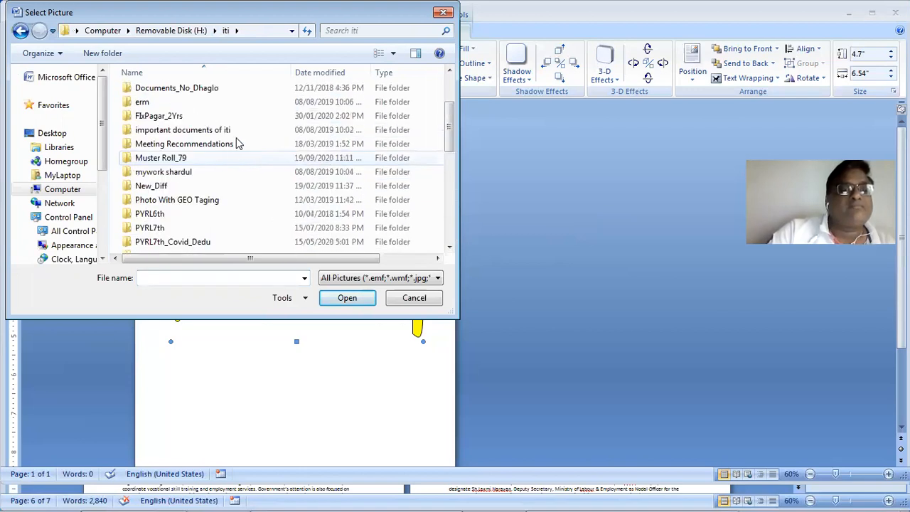
double_click(238, 132)
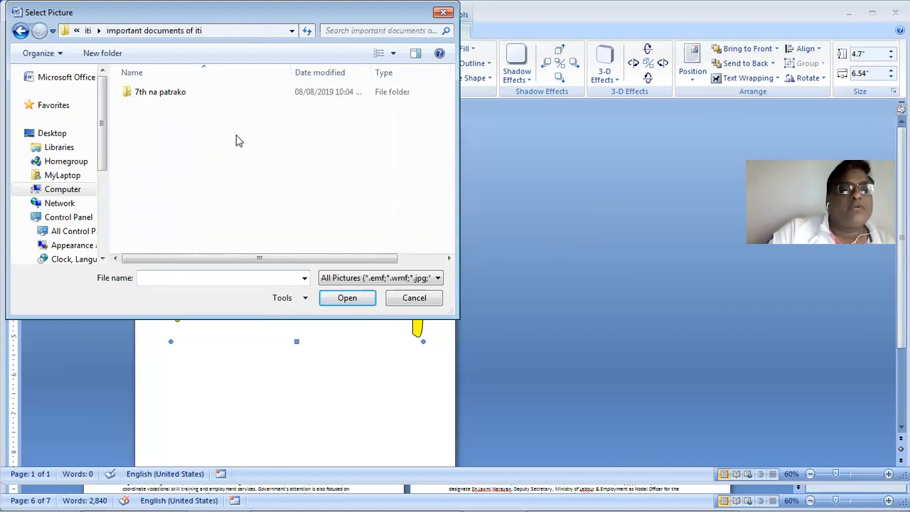
scroll(238, 140, "down", 10)
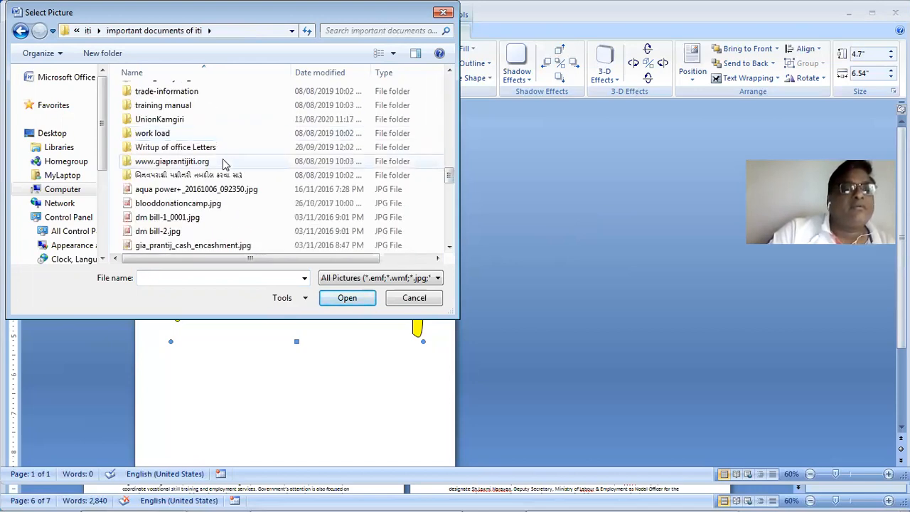
double_click(223, 160)
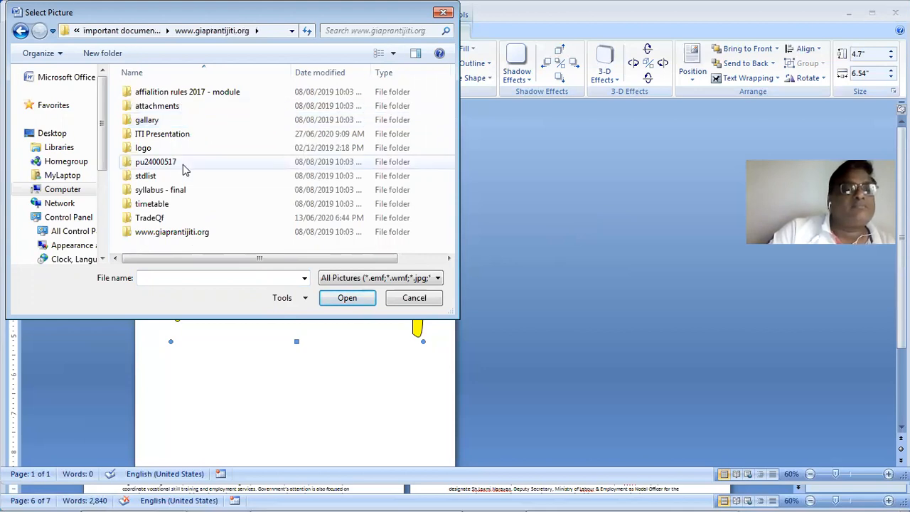
double_click(197, 123)
double_click(193, 106)
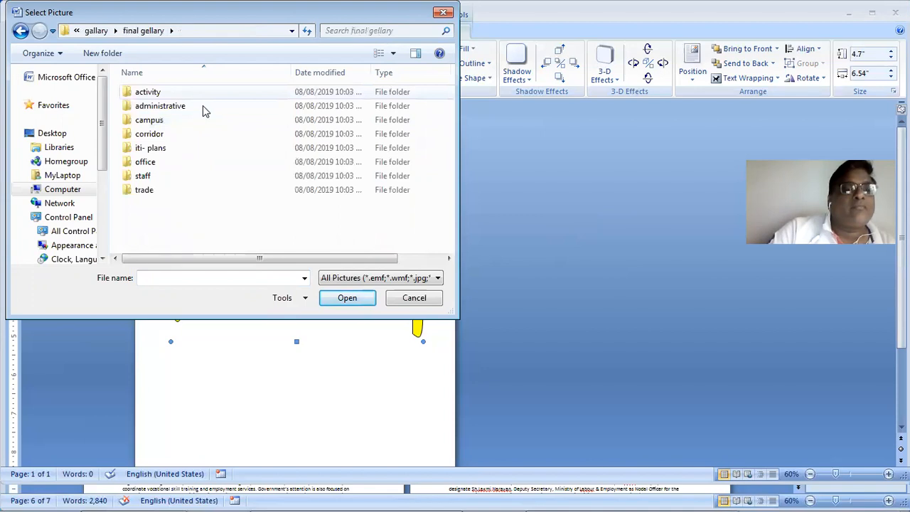
left_click(201, 149)
double_click(271, 152)
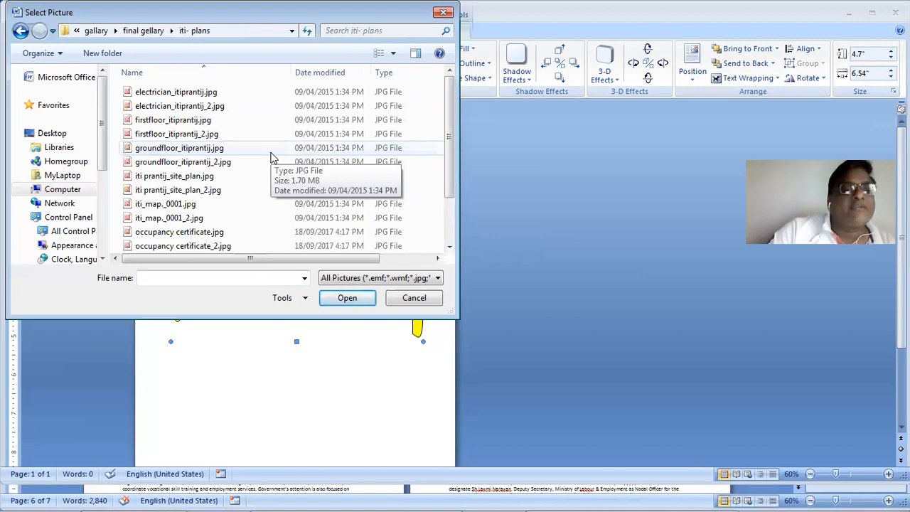
left_click(393, 54)
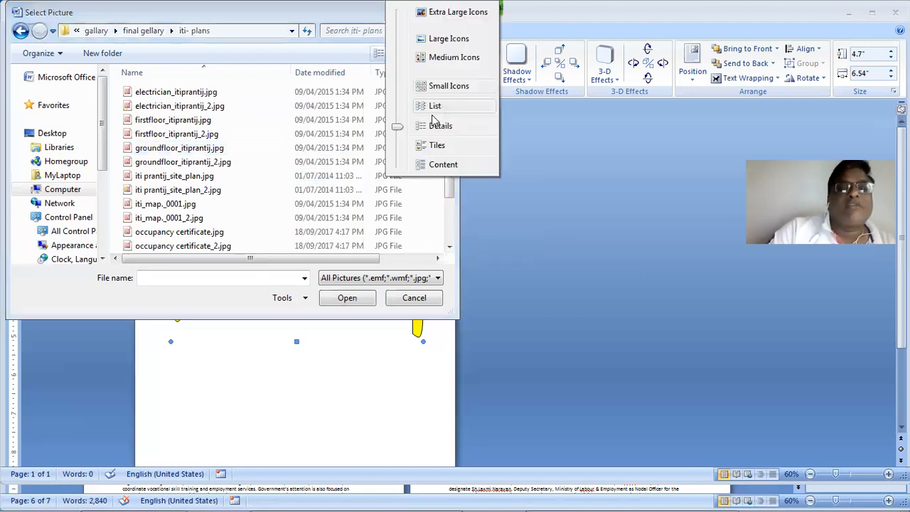
left_click(465, 58)
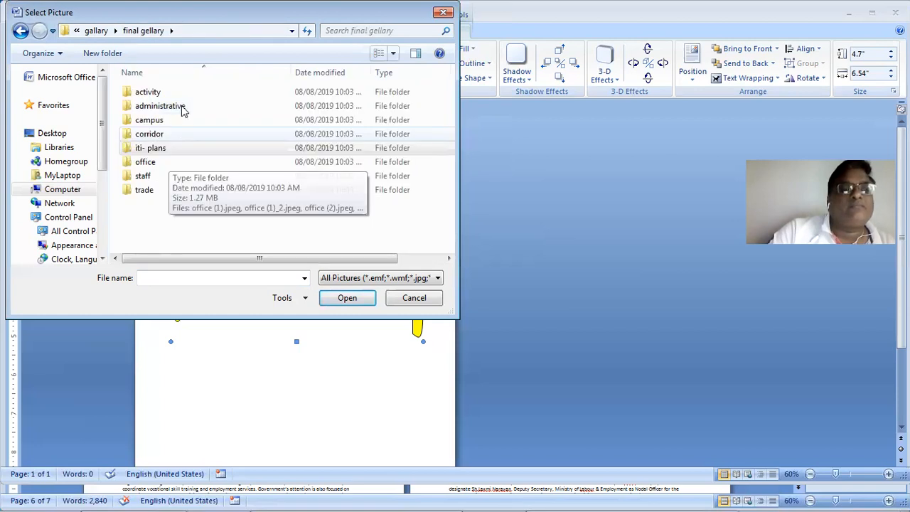
Show the corridor folder's pictures as medium icons in an enlarged dialog and fill the WordArt with architecture_1.jpg
double_click(196, 138)
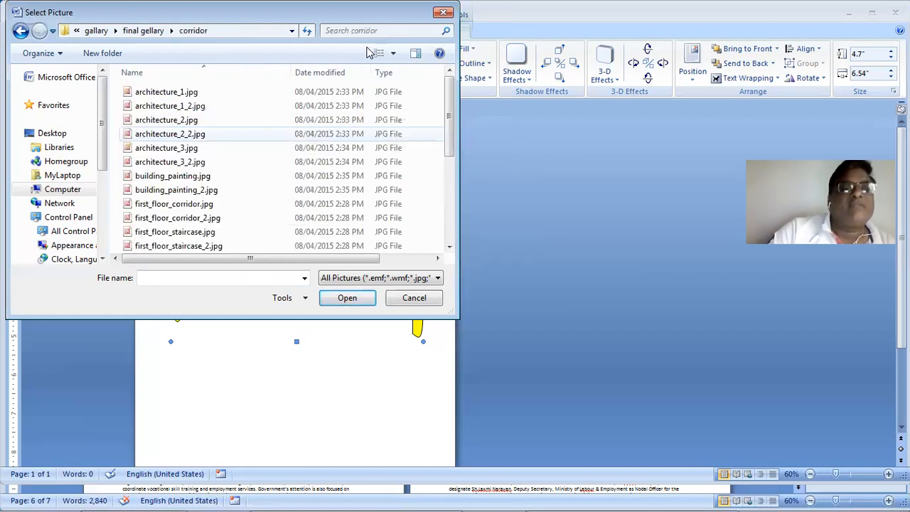
left_click(394, 55)
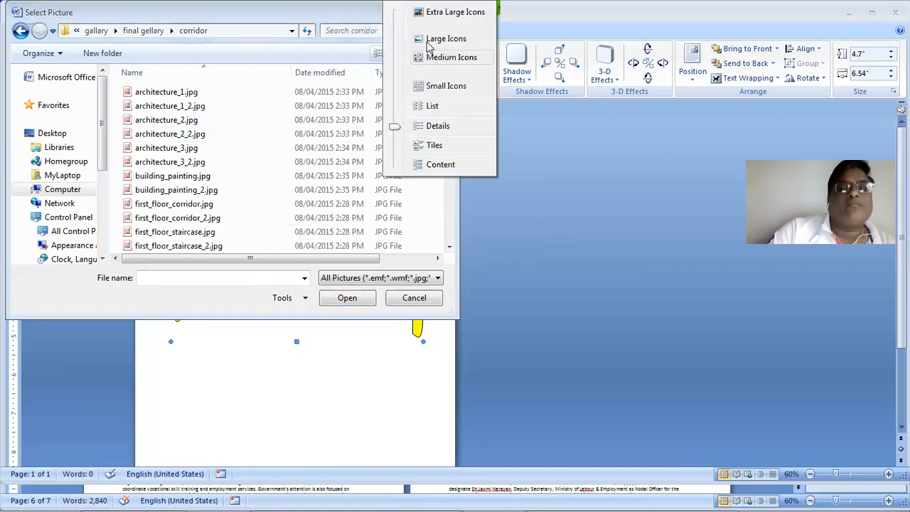
left_click(434, 57)
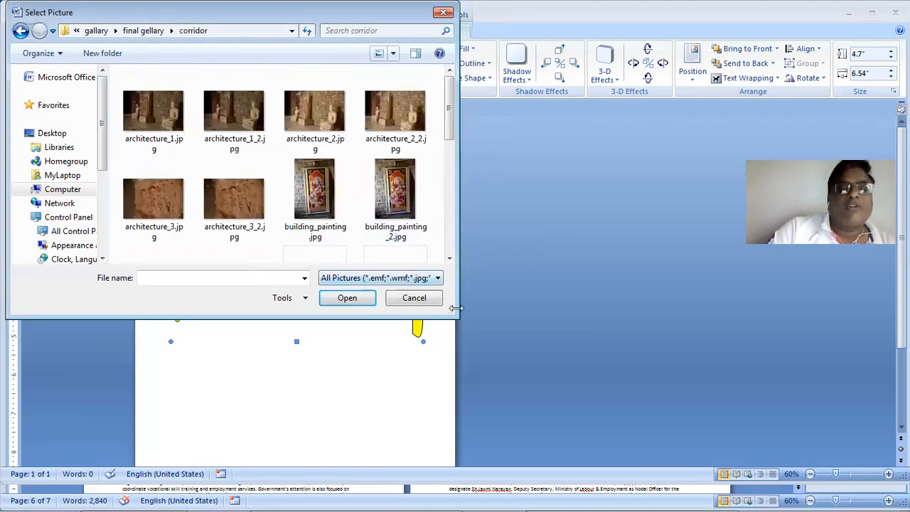
left_click_drag(452, 315, 657, 393)
left_click_drag(722, 444, 726, 445)
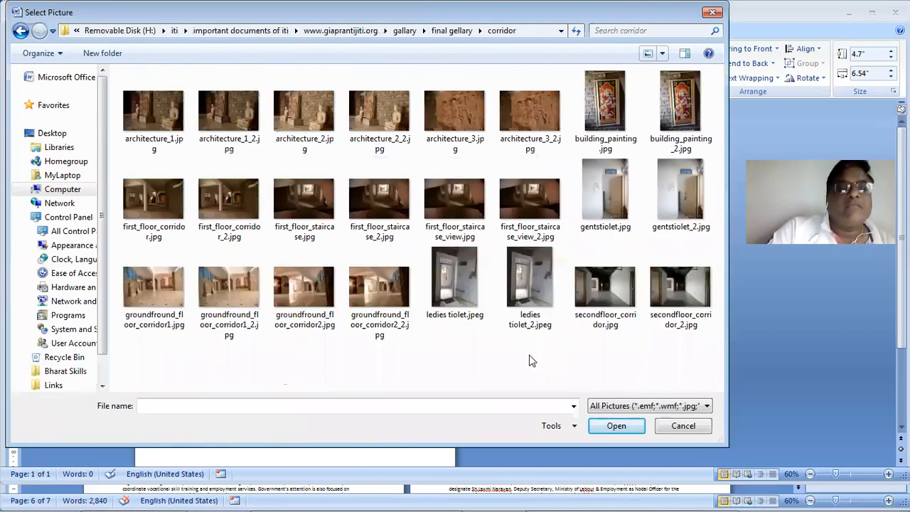
double_click(162, 112)
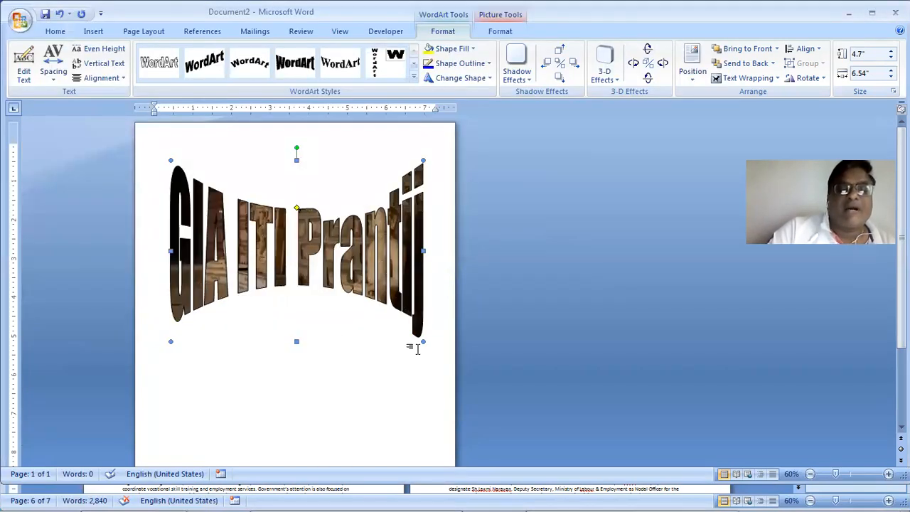
Enlarge the WordArt to about 6.99" high by 7.35" wide and preview other WordArt styles on it without applying any
left_click_drag(423, 341, 454, 430)
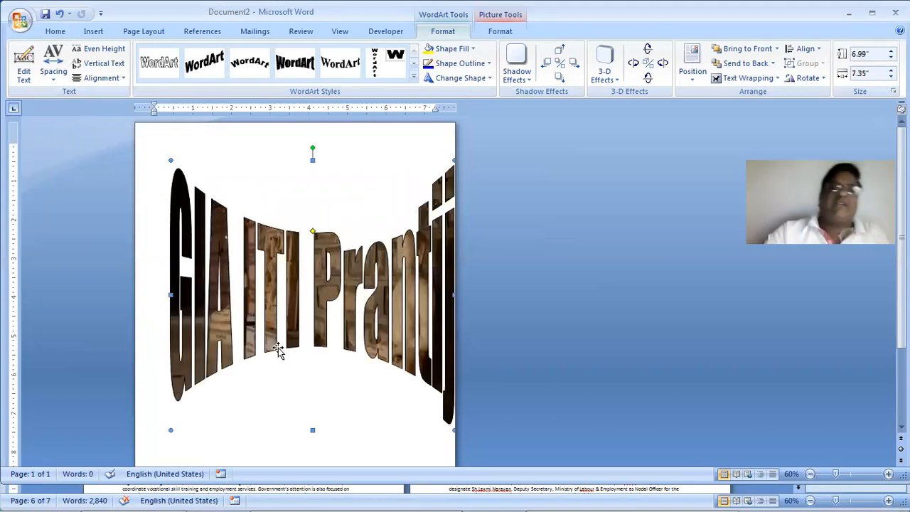
left_click(413, 77)
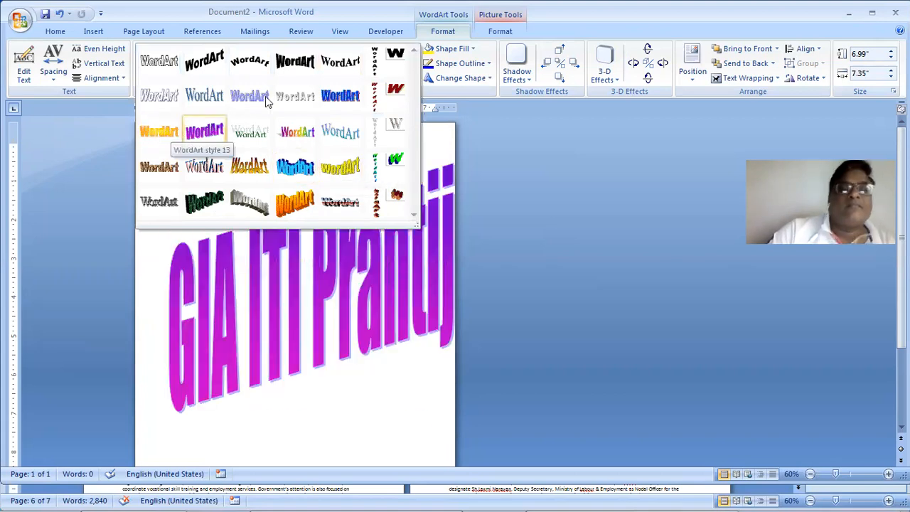
left_click(534, 188)
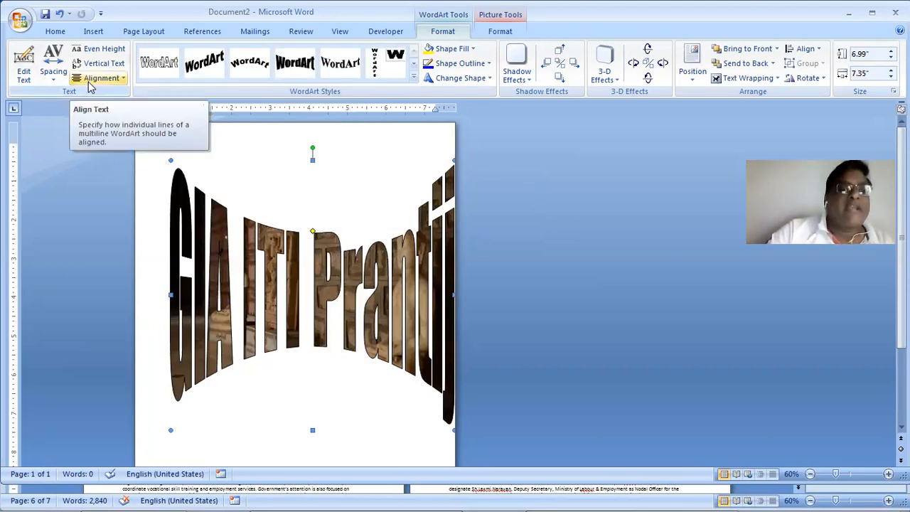
Set the WordArt's text alignment to Letter Justify and review the other alignment options
left_click(90, 85)
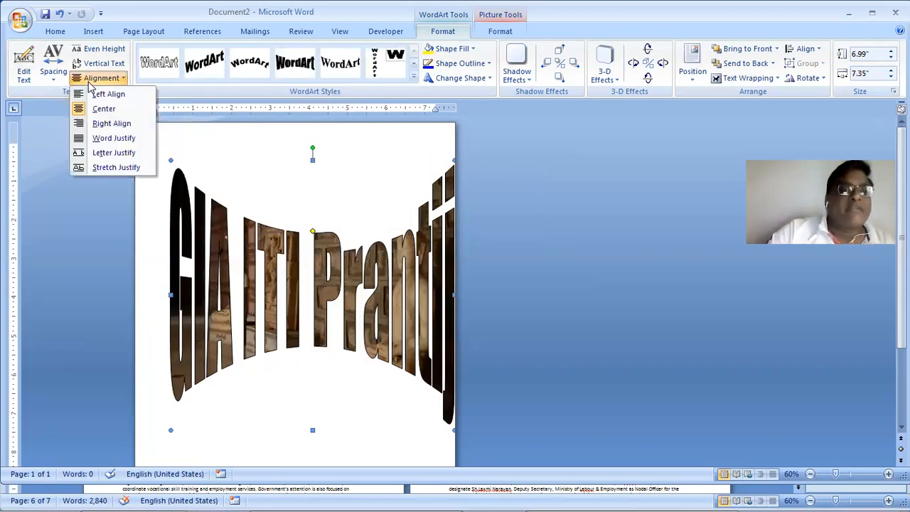
left_click(105, 154)
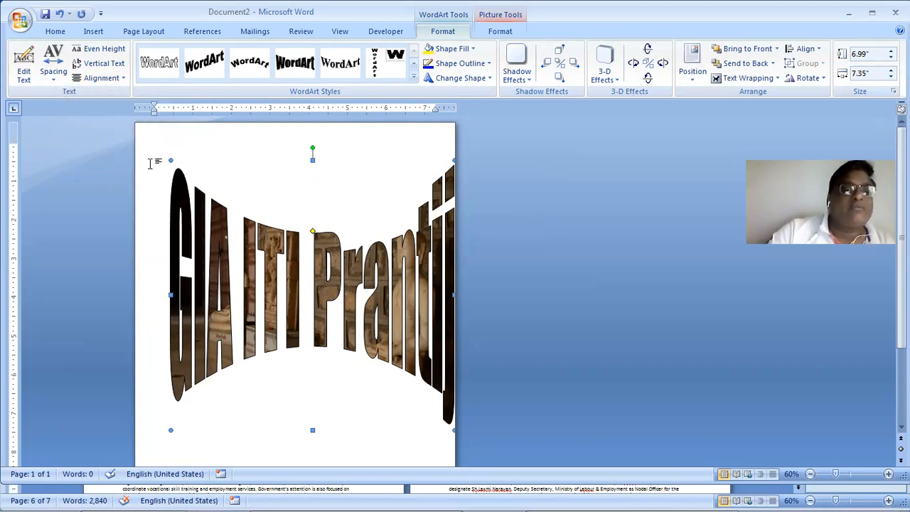
left_click(98, 78)
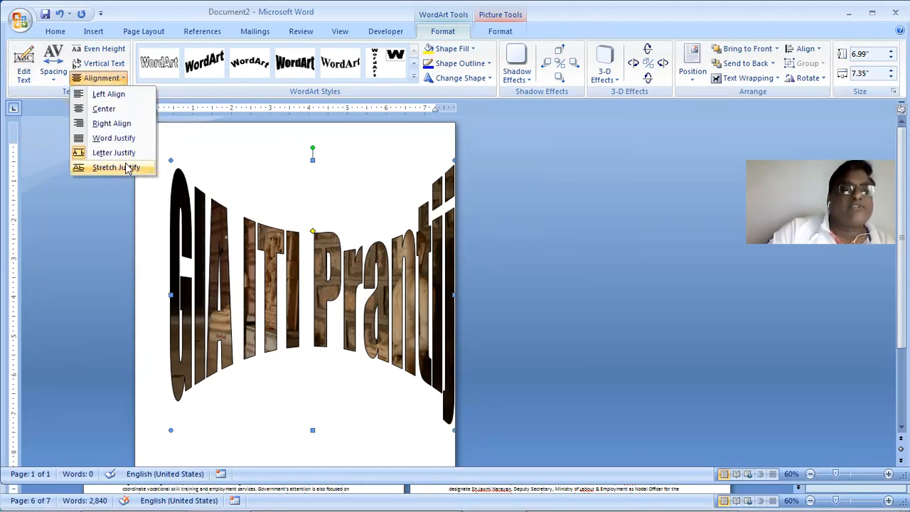
left_click(298, 259)
Flatten the WordArt's inward curve slightly and make all its letters even in height
left_click_drag(312, 234, 311, 205)
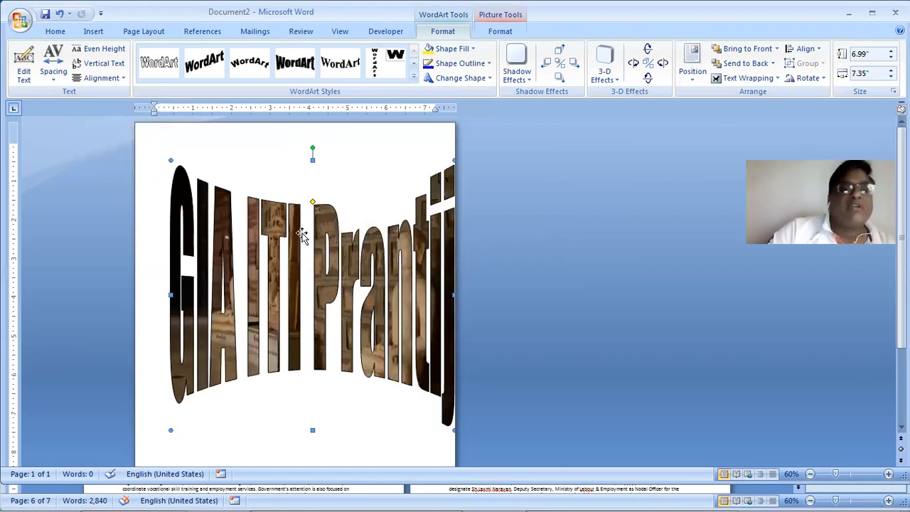
left_click(104, 51)
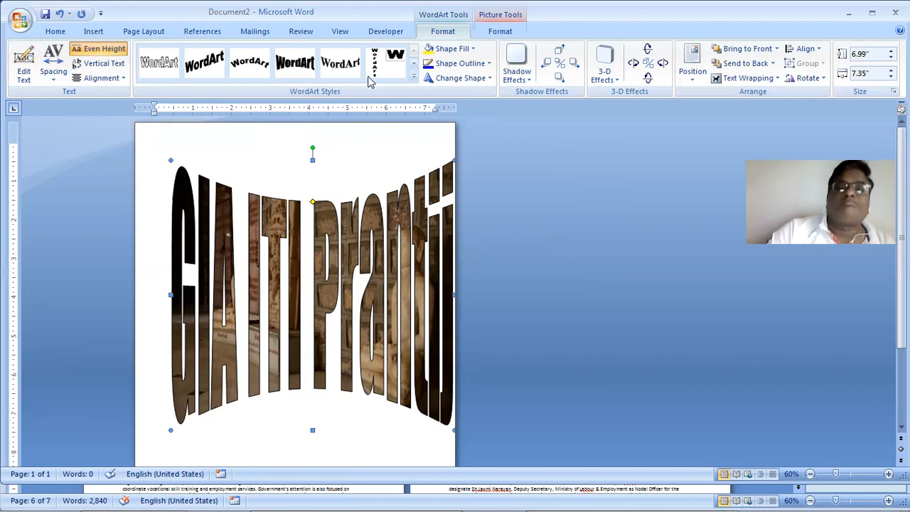
Delete the picture-filled GIA ITI Prantij WordArt from the page
left_click(501, 32)
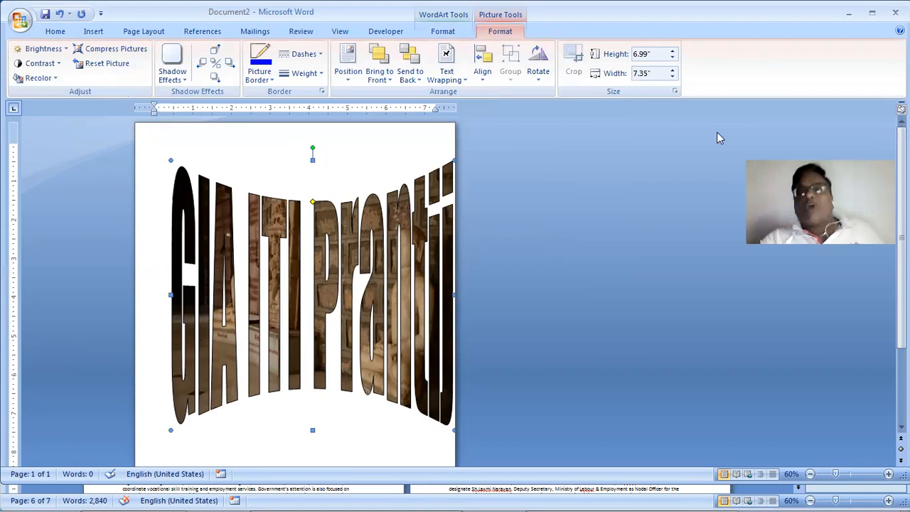
left_click(237, 128)
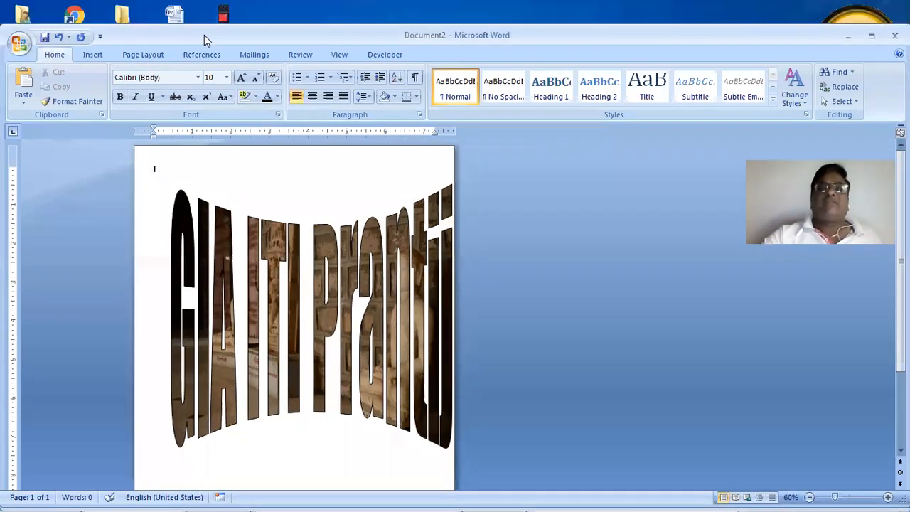
left_click(326, 231)
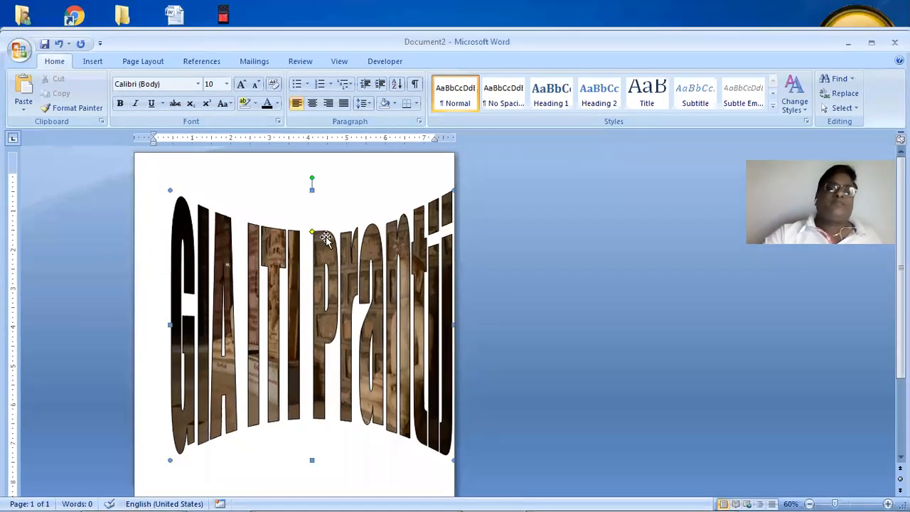
key("Delete")
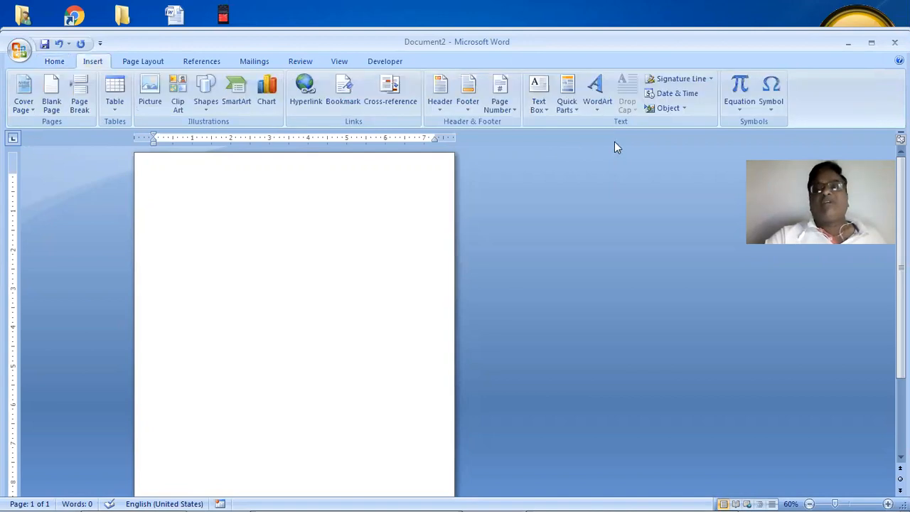
Open the signature services page of the Office Marketplace and return to the document
left_click(697, 84)
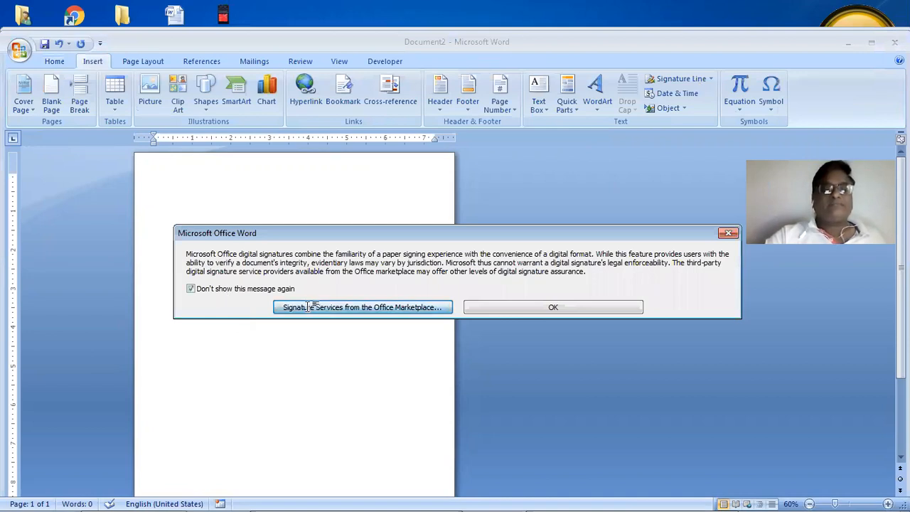
key("Escape")
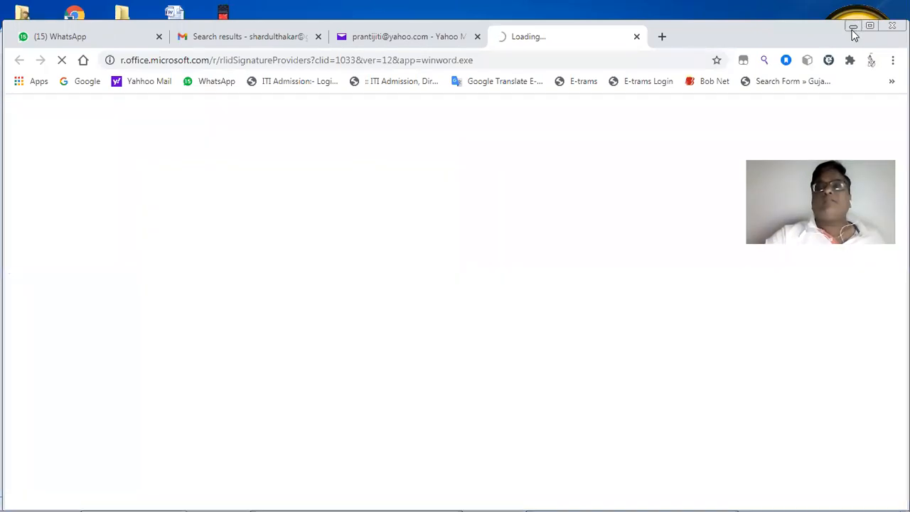
left_click(852, 26)
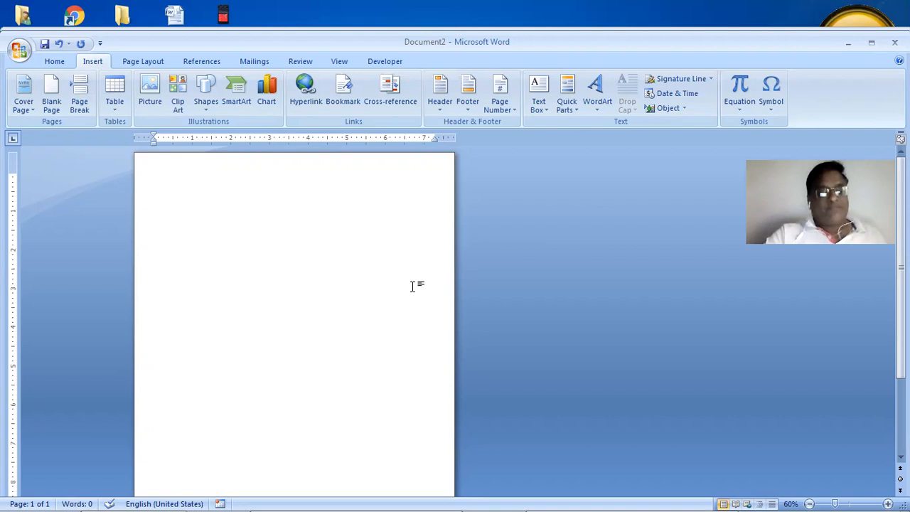
Insert the current date twice, in the formats 17 December 2020 and Thursday, December 17, 2020
scroll(412, 286, "up", 4, "ctrl")
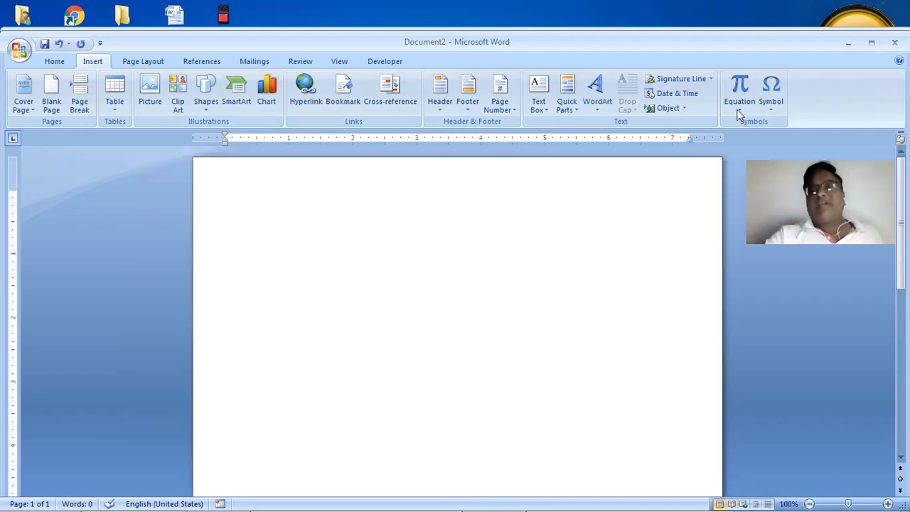
left_click(676, 94)
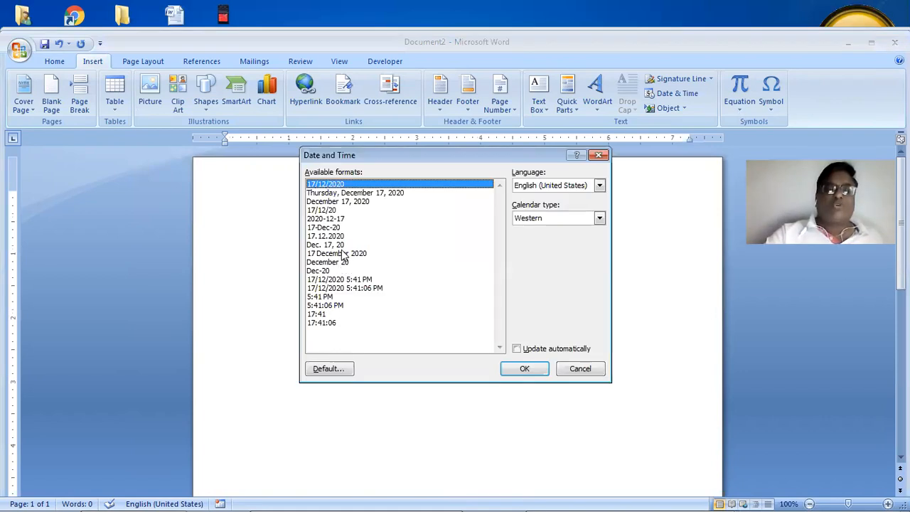
left_click(340, 253)
double_click(341, 252)
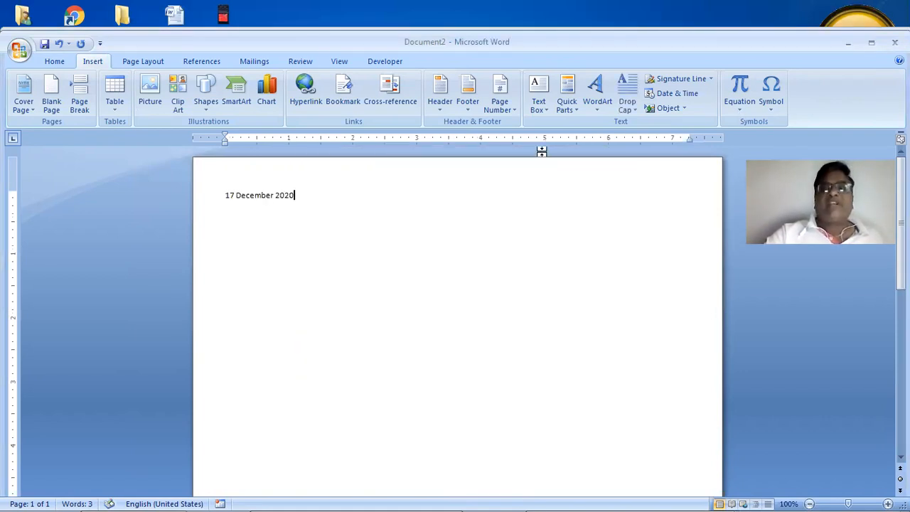
left_click(684, 93)
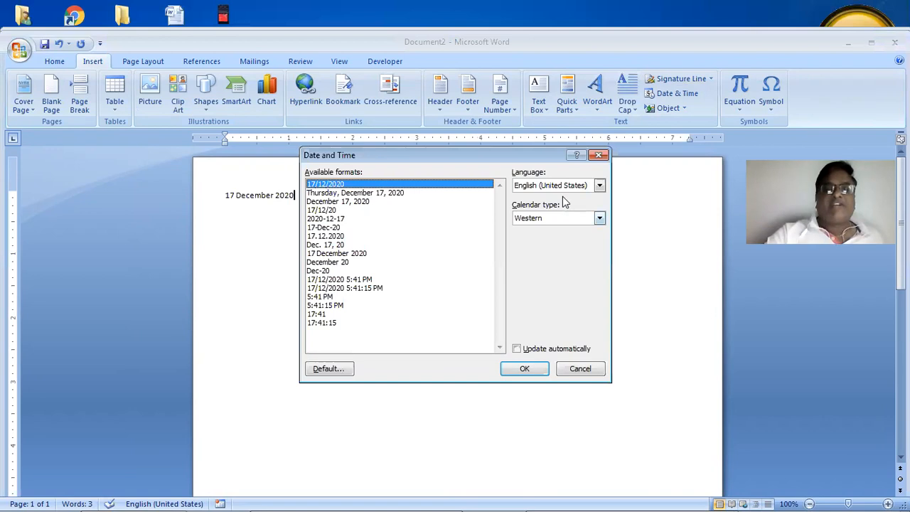
double_click(383, 192)
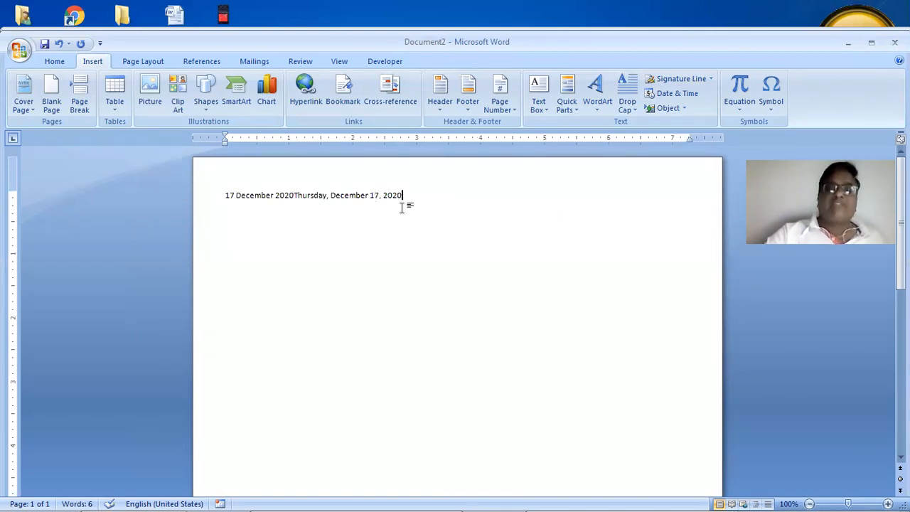
Replace both inserted dates with the date and time including seconds, 17/12/2020 5:41:33 PM
left_click_drag(408, 194, 230, 179)
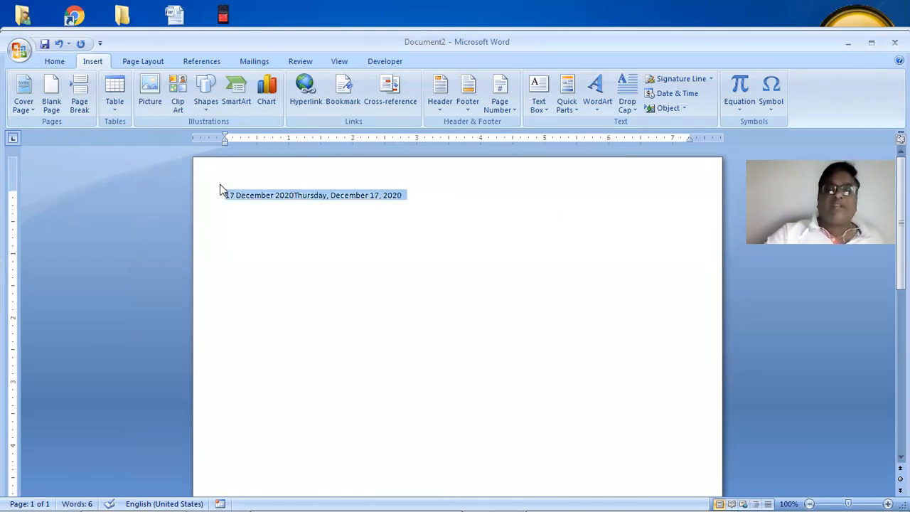
key("Delete")
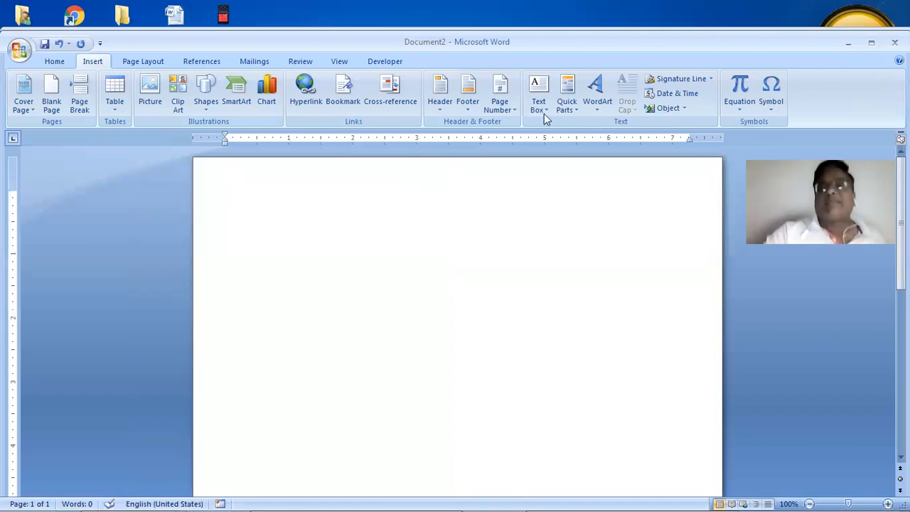
left_click(671, 94)
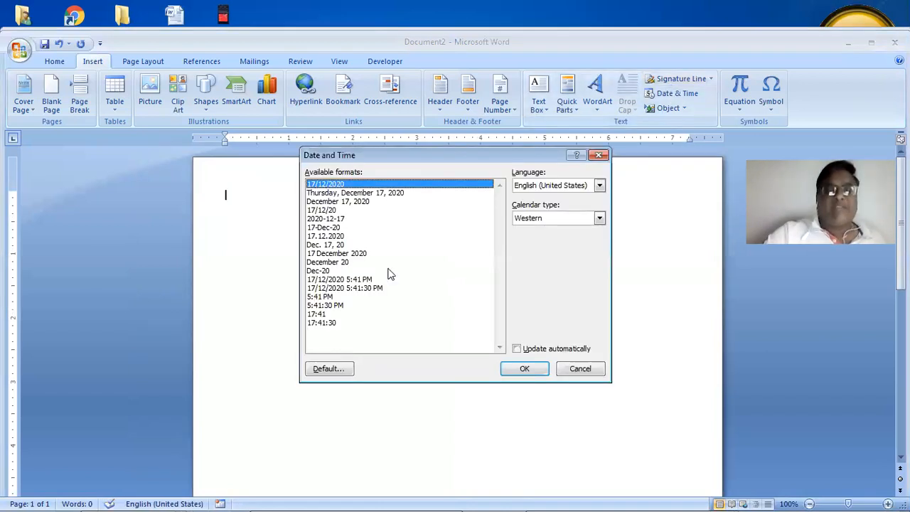
double_click(341, 289)
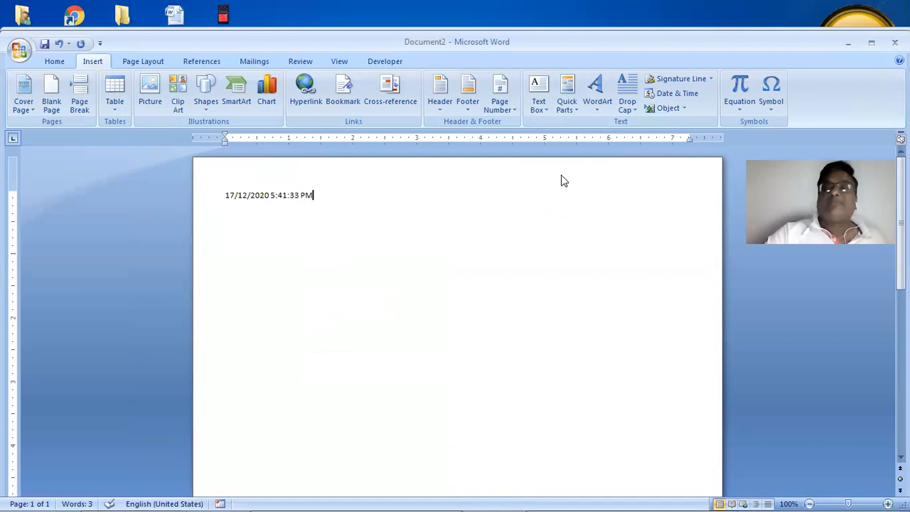
Embed New Doc 2020-12-04 10.49.18.pdf as a new Adobe Acrobat Document object and review its pages
left_click(671, 107)
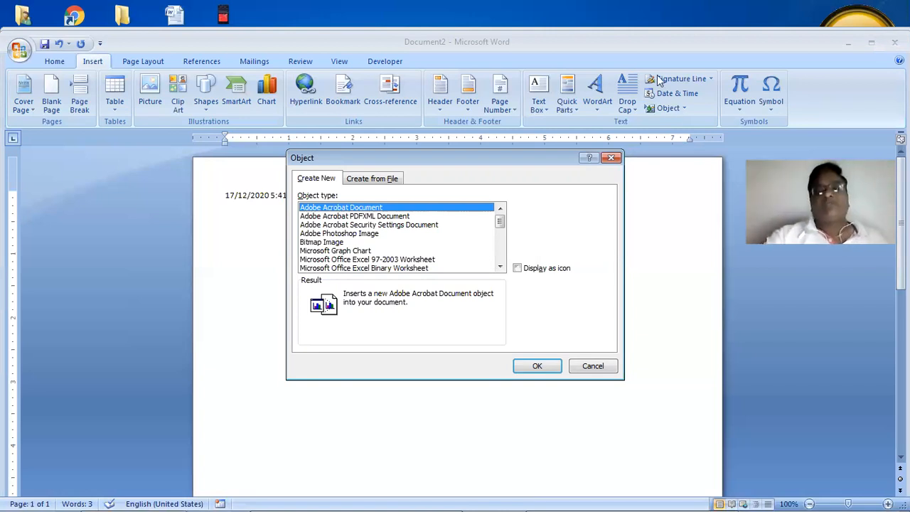
left_click(537, 365)
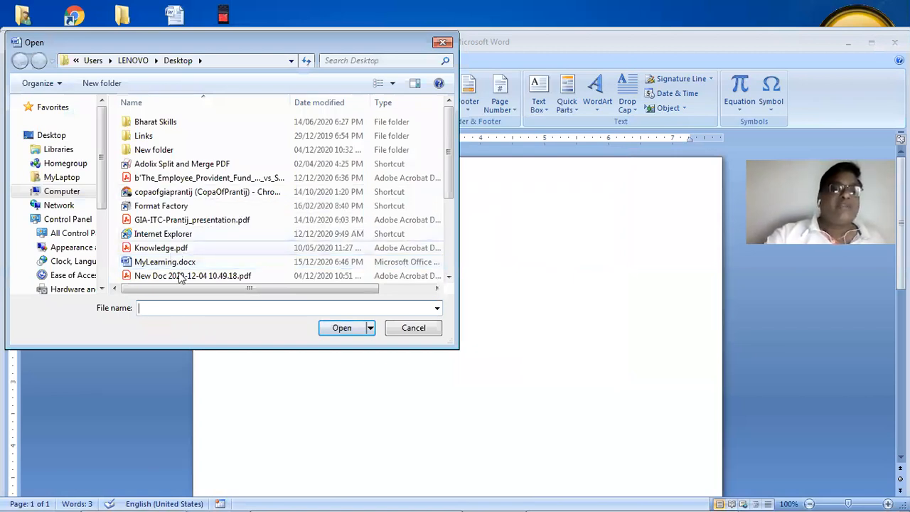
left_click(414, 328)
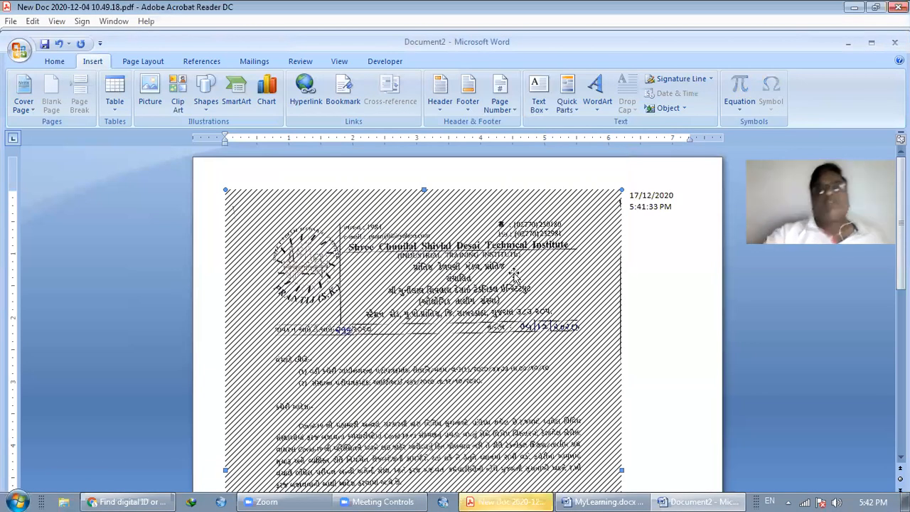
scroll(516, 277, "down", 3)
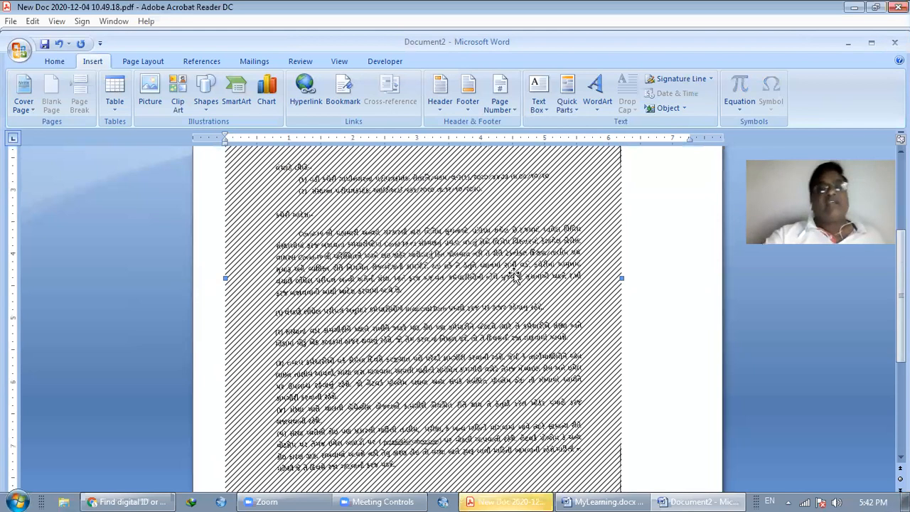
scroll(515, 277, "up", 1)
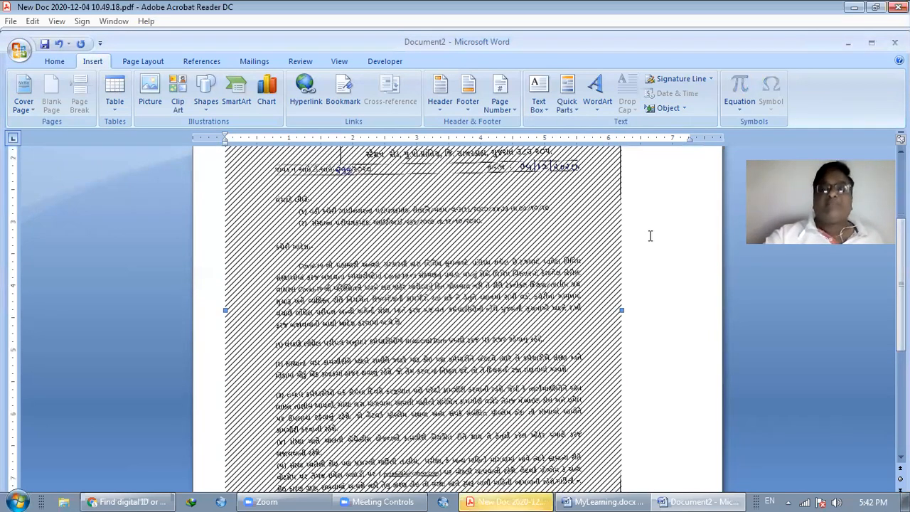
scroll(649, 235, "up", 3)
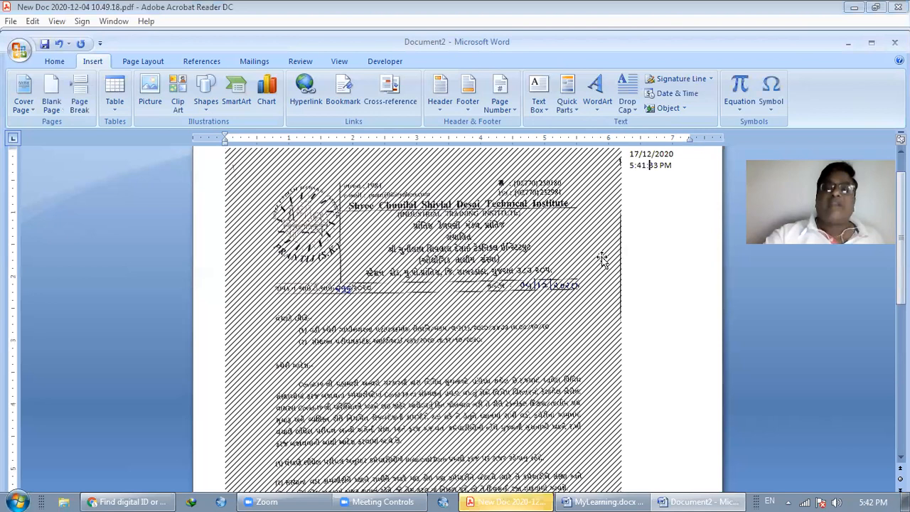
Delete the embedded PDF object from the document
left_click(596, 268)
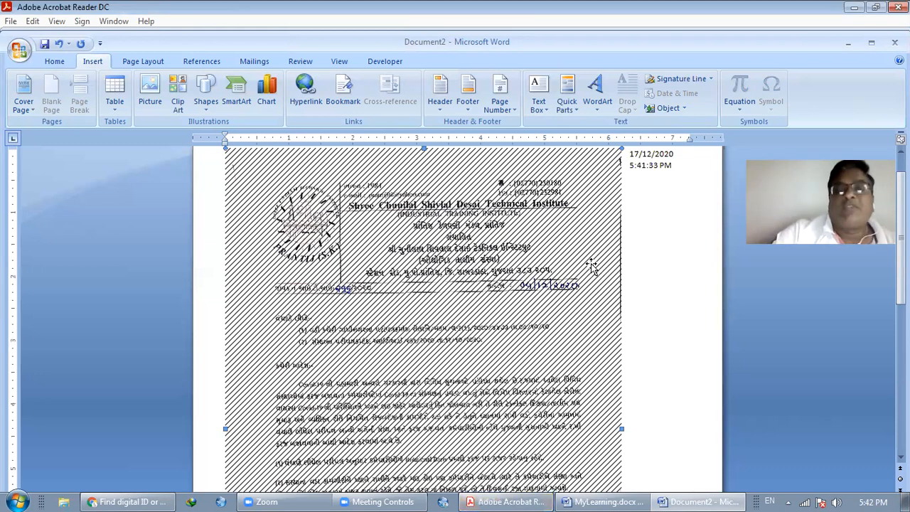
key("Delete")
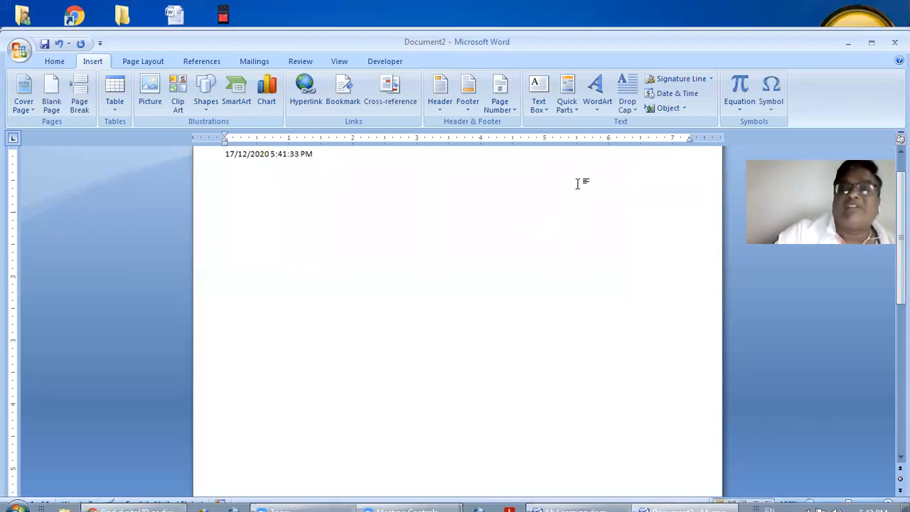
Insert the built-in Binomial Theorem equation before the date, changing its left side to b instead of a and exponent t instead of n
left_click(739, 107)
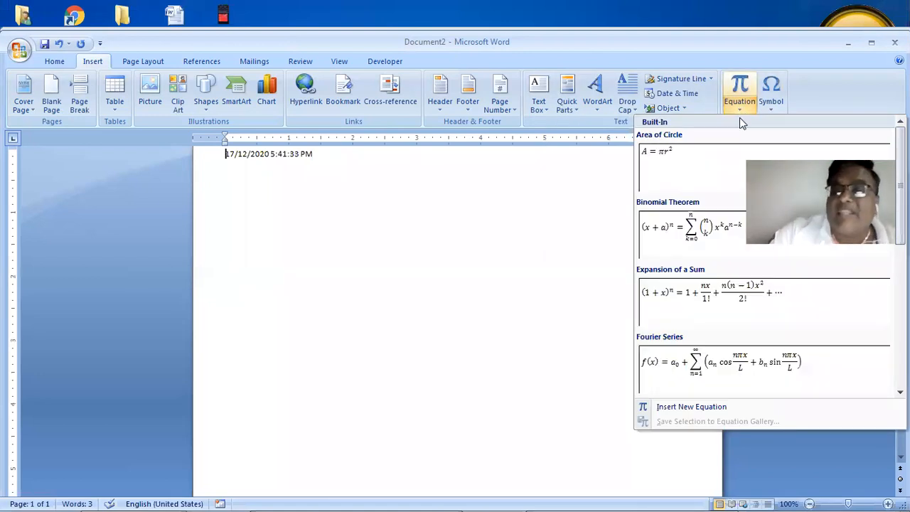
left_click(741, 217)
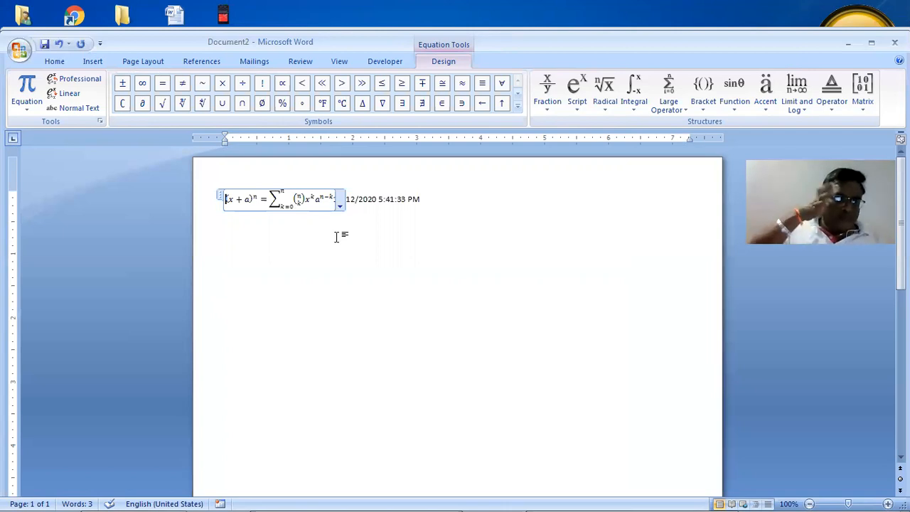
key("Right")
key("Right")
key("Right")
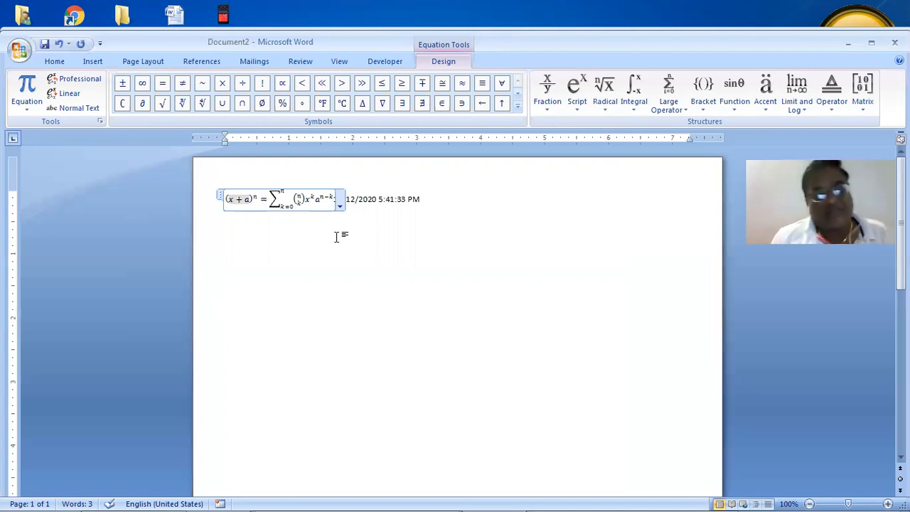
key("shift+Left")
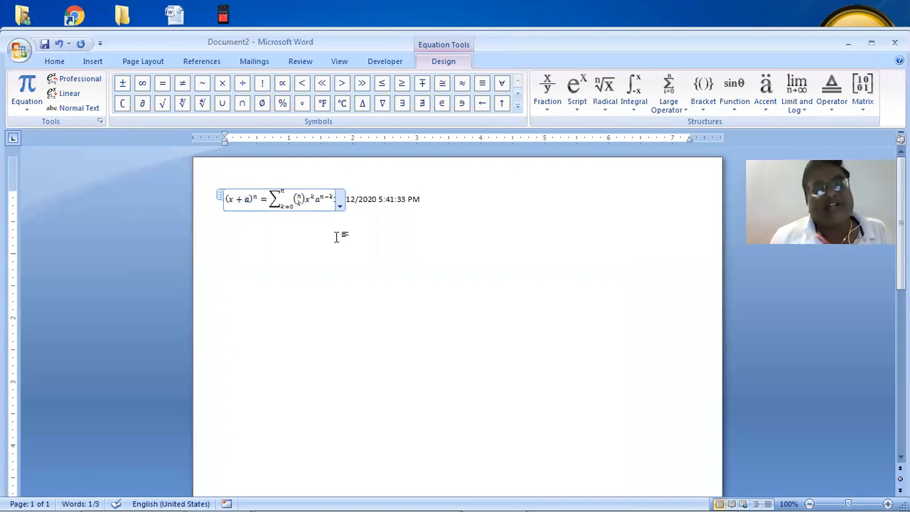
type("b")
key("Right")
key("shift+Right")
type("r")
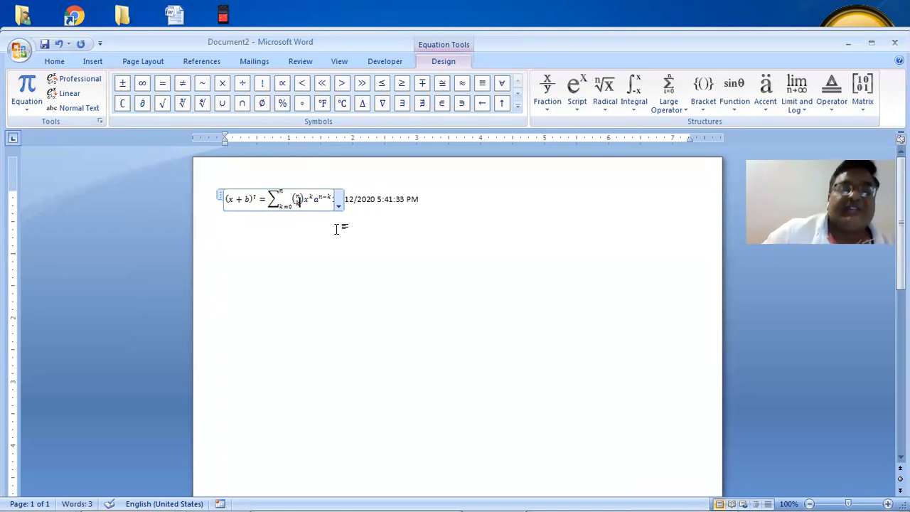
Apply the Professional format to the equation, convert it to Linear, and place the cursor at the equation's end
left_click(338, 207)
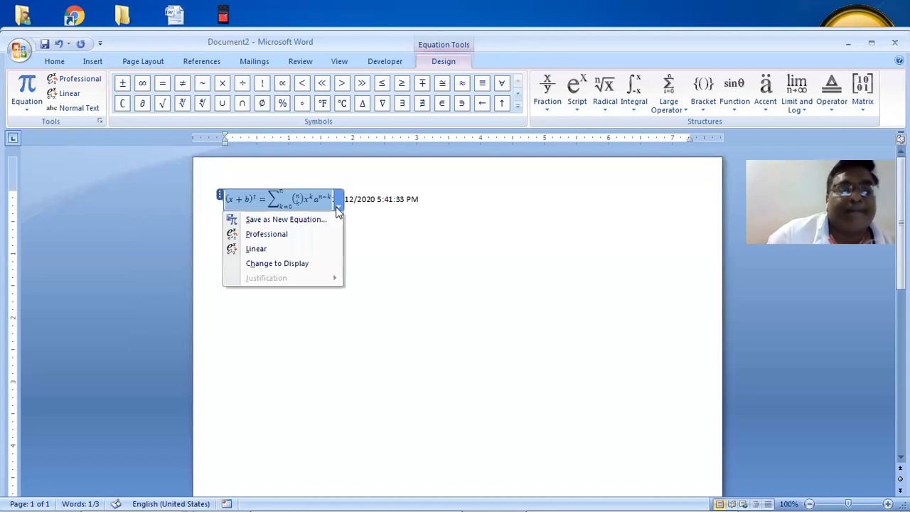
left_click(301, 234)
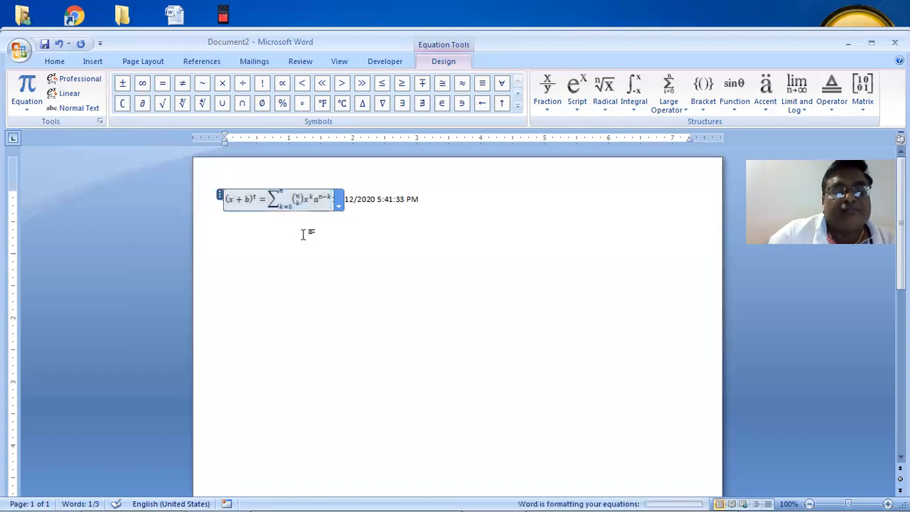
left_click(338, 204)
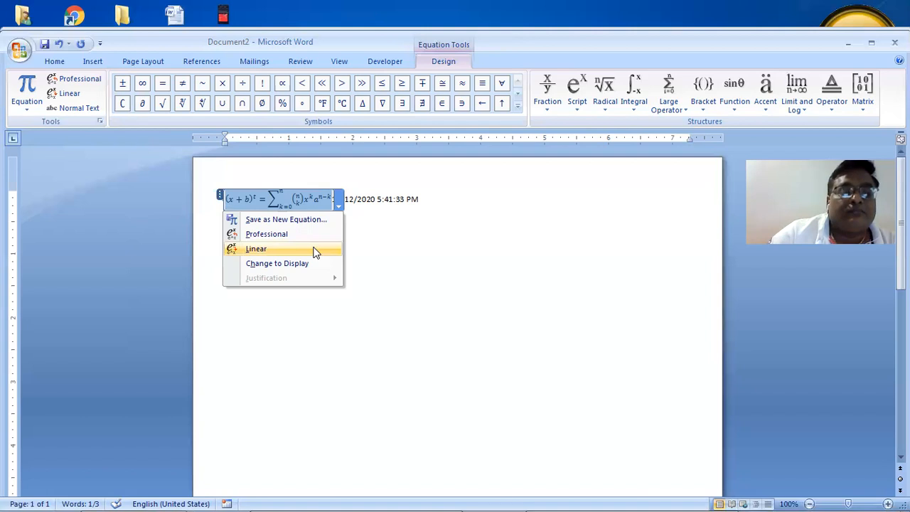
left_click(314, 250)
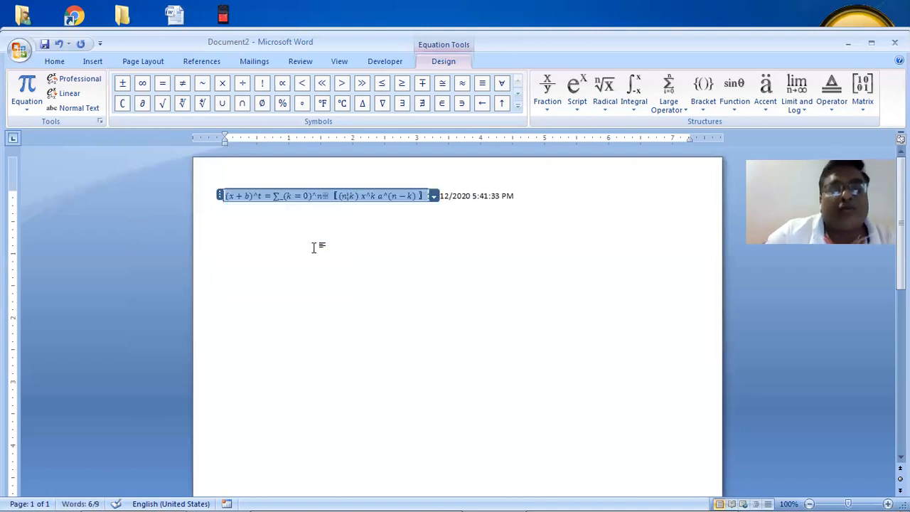
left_click(399, 249)
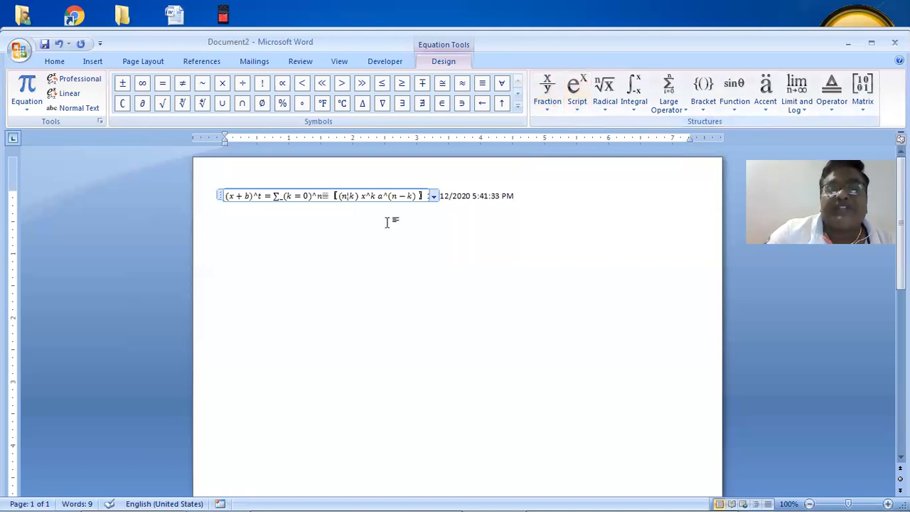
left_click(423, 193)
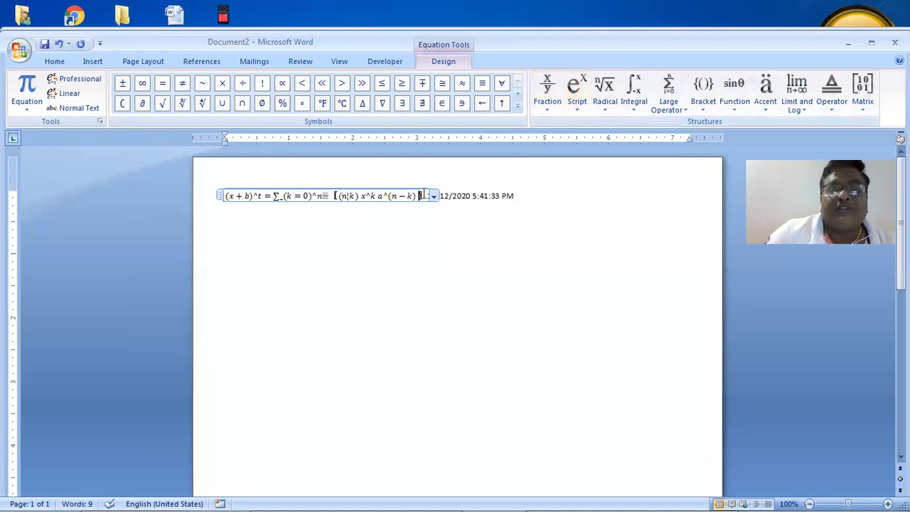
Append an empty radical with degree and an empty 3x3 matrix inside the equation's closing bracket
left_click(604, 99)
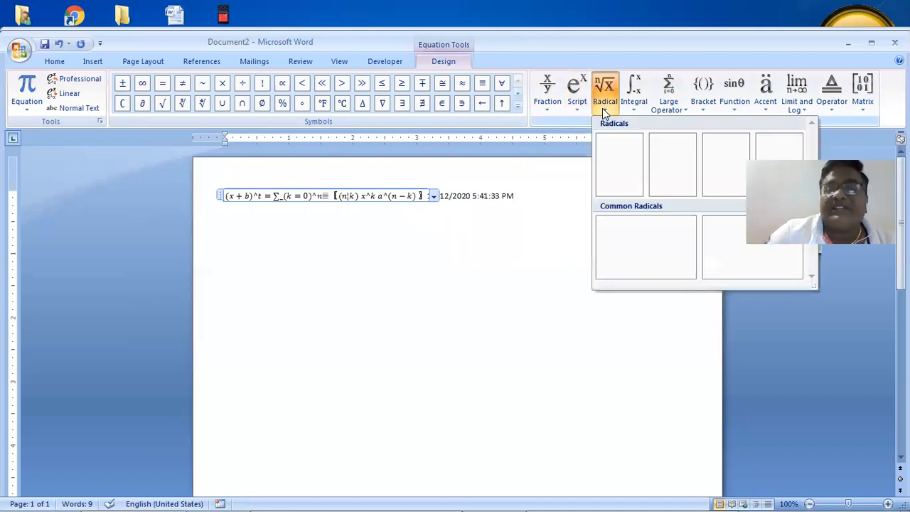
left_click(674, 169)
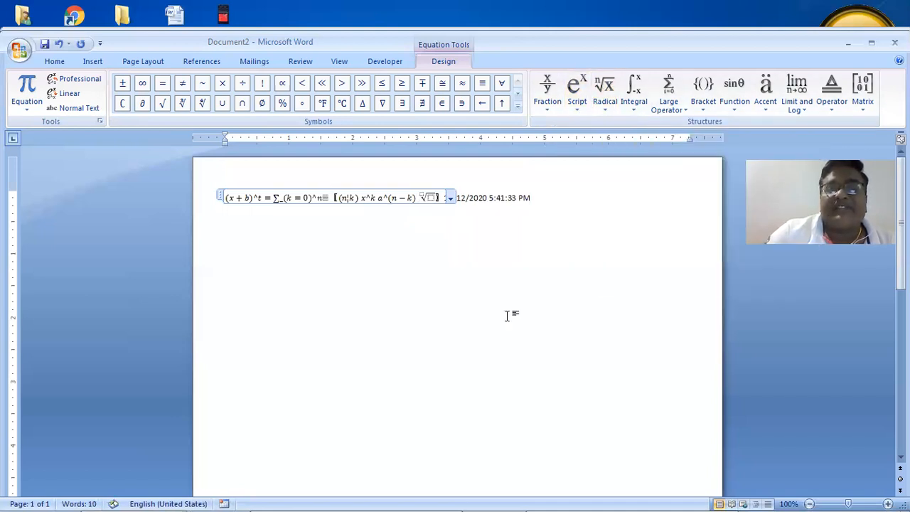
left_click(703, 93)
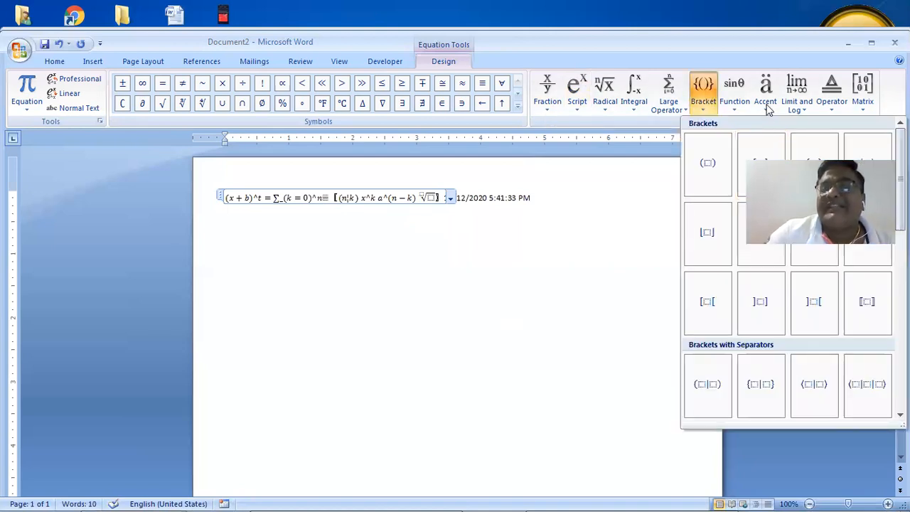
left_click(862, 93)
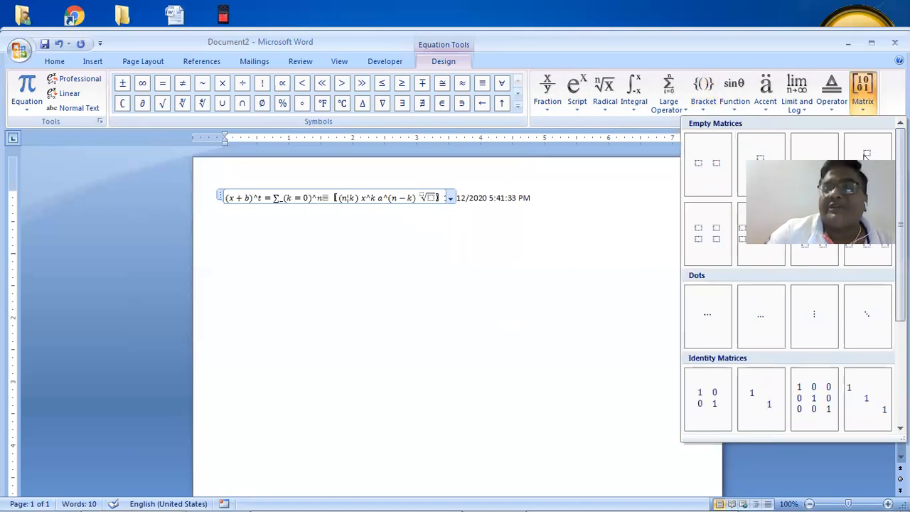
left_click(866, 255)
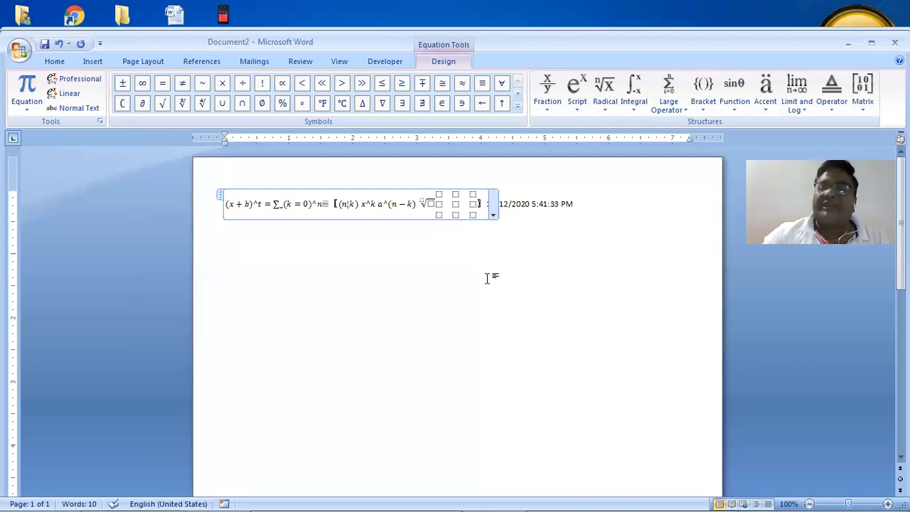
Add a fourth-root symbol after the matrix and convert the equation to Professional format
left_click(517, 107)
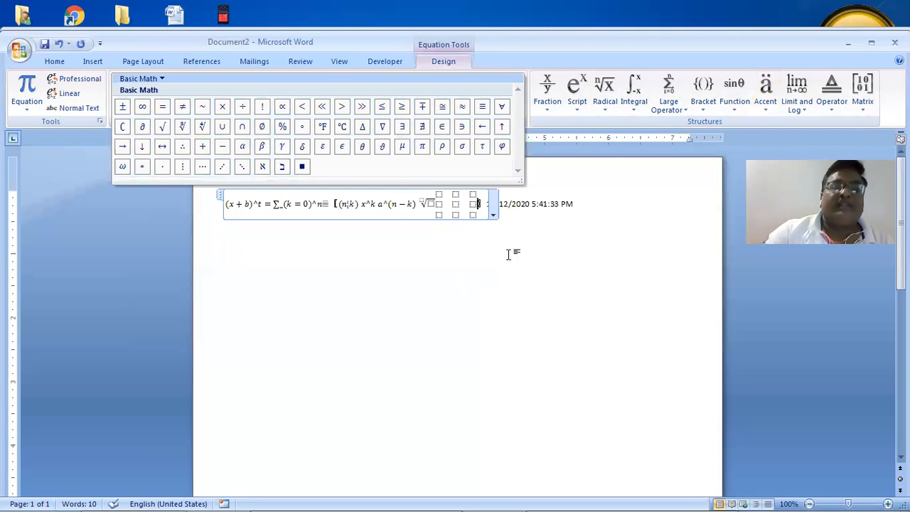
left_click(524, 239)
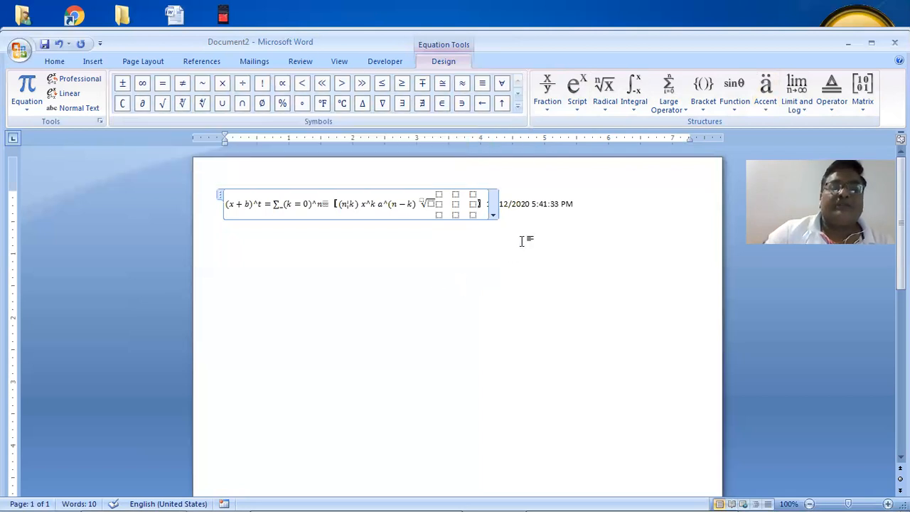
left_click(203, 108)
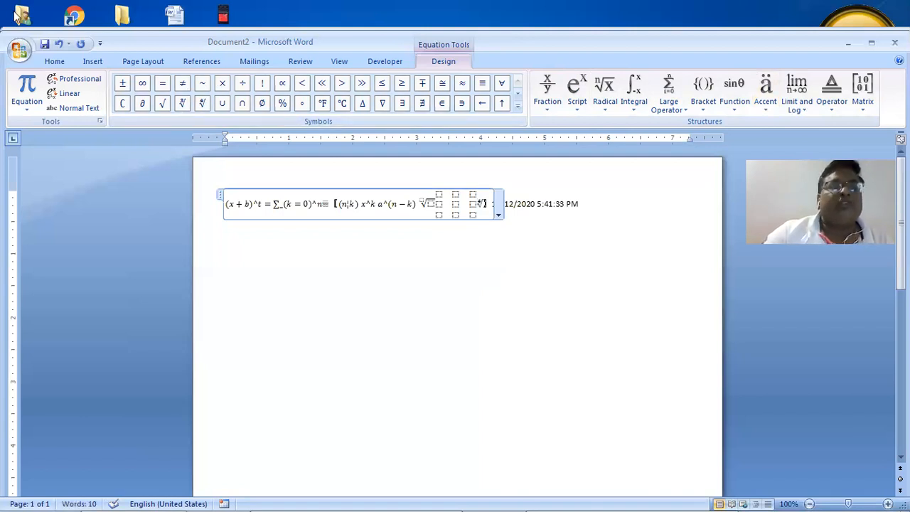
left_click(499, 214)
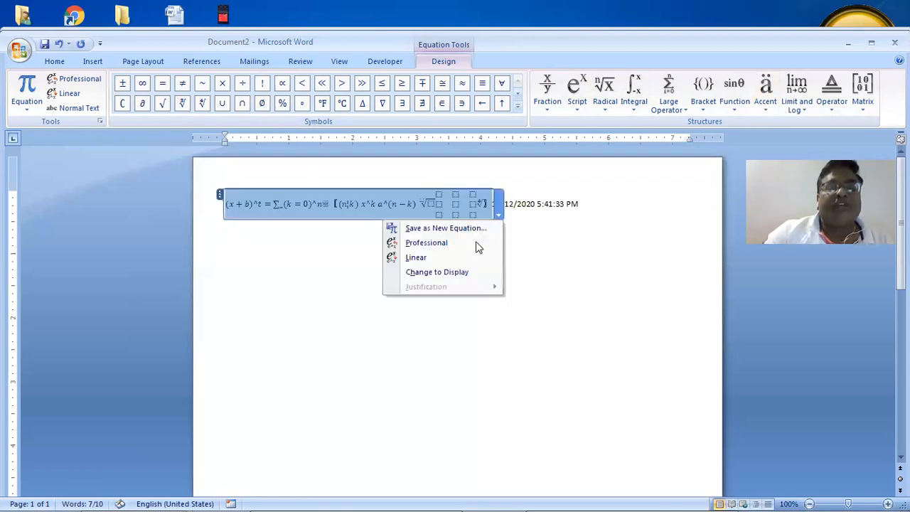
left_click(474, 242)
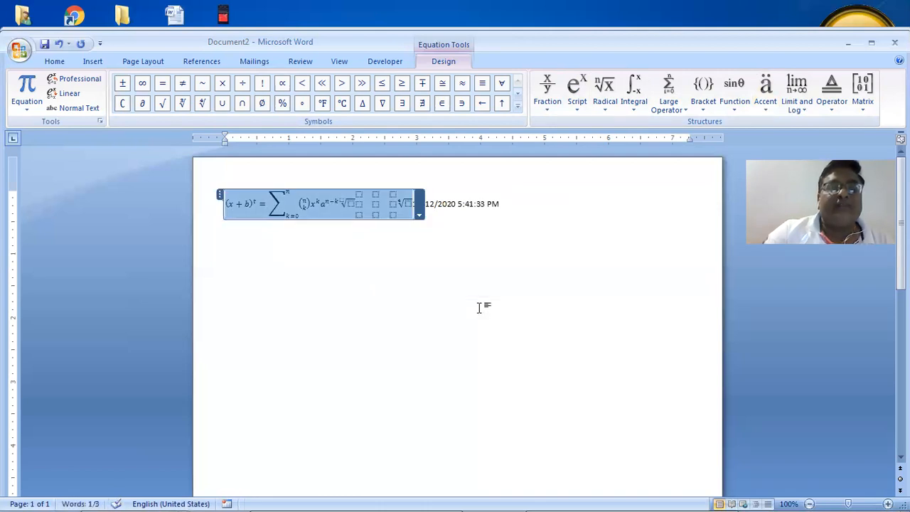
Delete the date and time text that follows the equation
left_click(480, 205)
left_click_drag(414, 202, 500, 216)
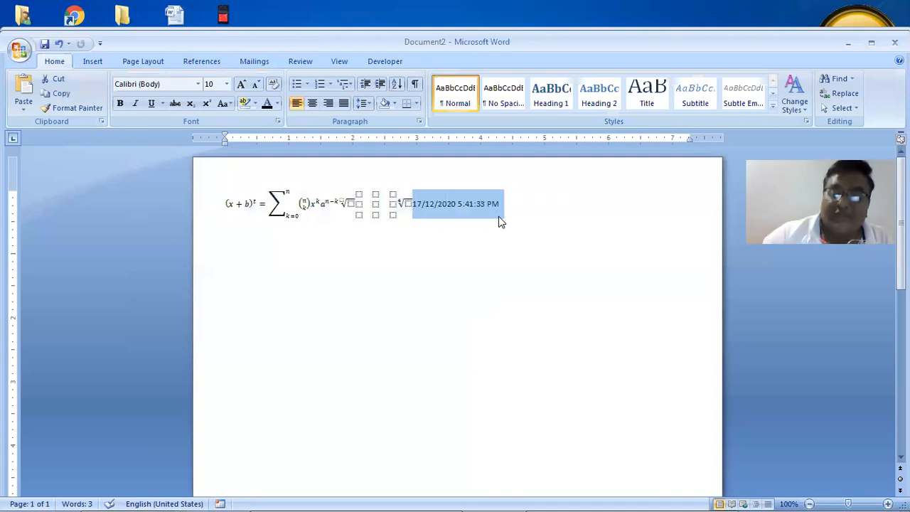
key("Delete")
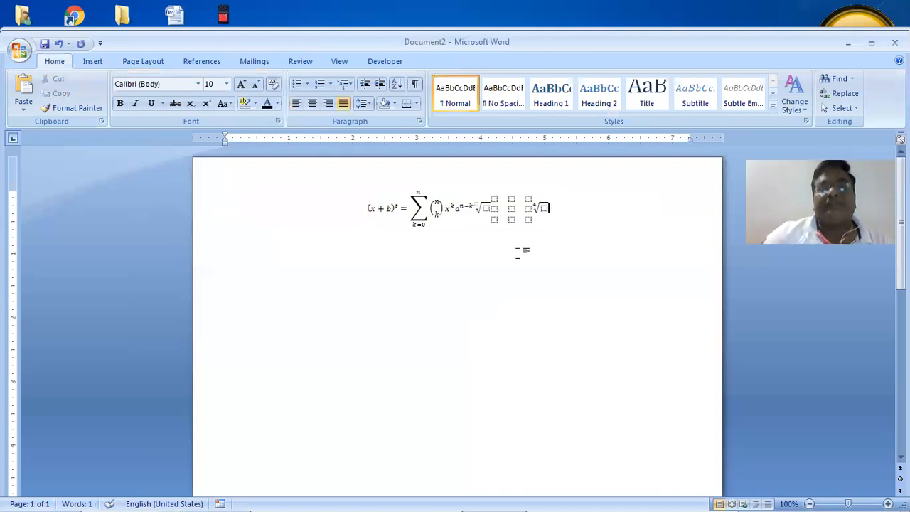
Fill the first row of the equation's matrix with 1, 6 and 9
left_click(511, 212)
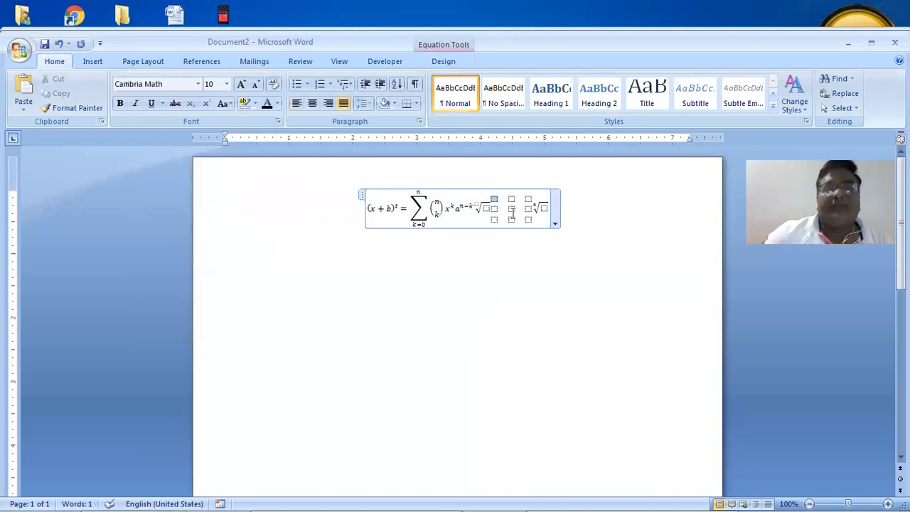
type("1")
key("Right")
type("6")
key("Right")
type("9")
key("Right")
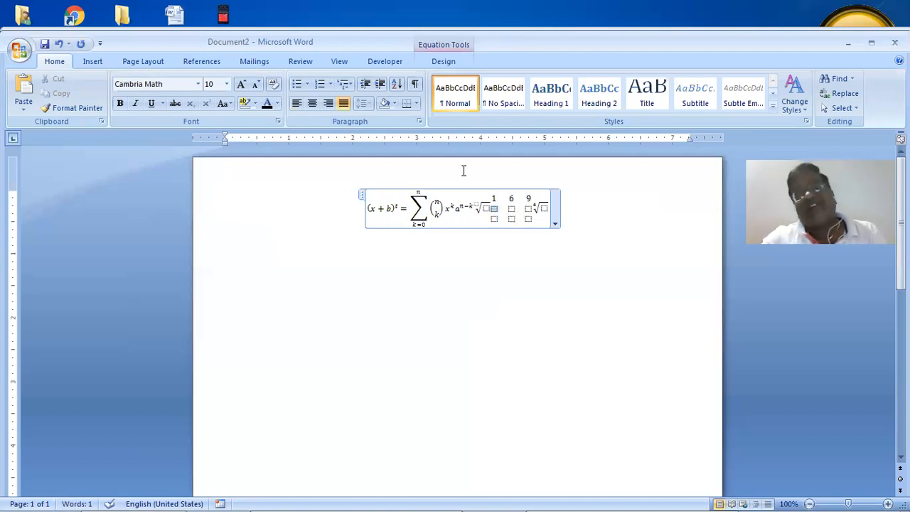
Enter 264 under the fourth root at the equation's end, leave the equation and display the Insert commands
left_click(544, 207)
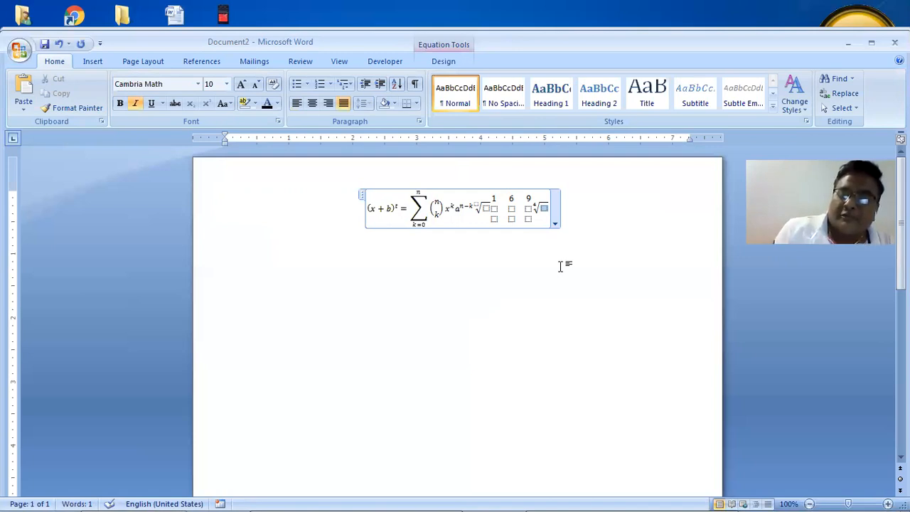
type("264")
left_click(562, 342)
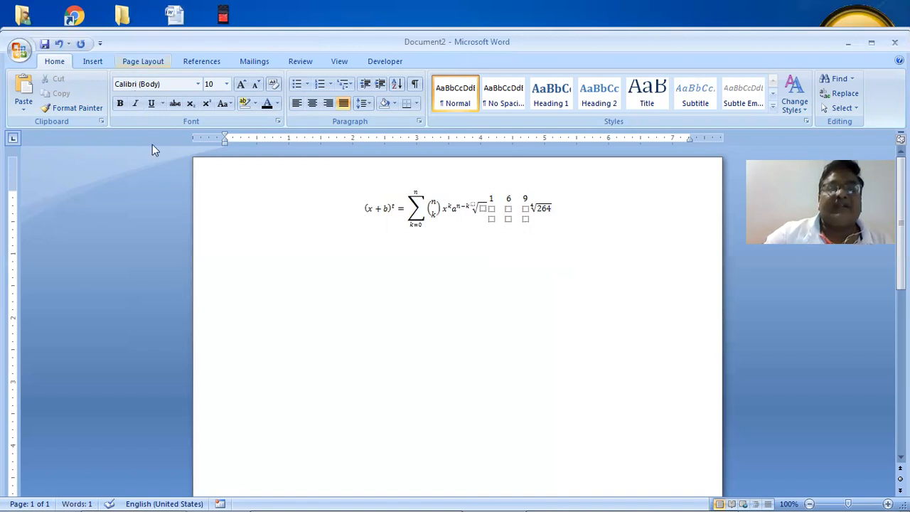
left_click(96, 61)
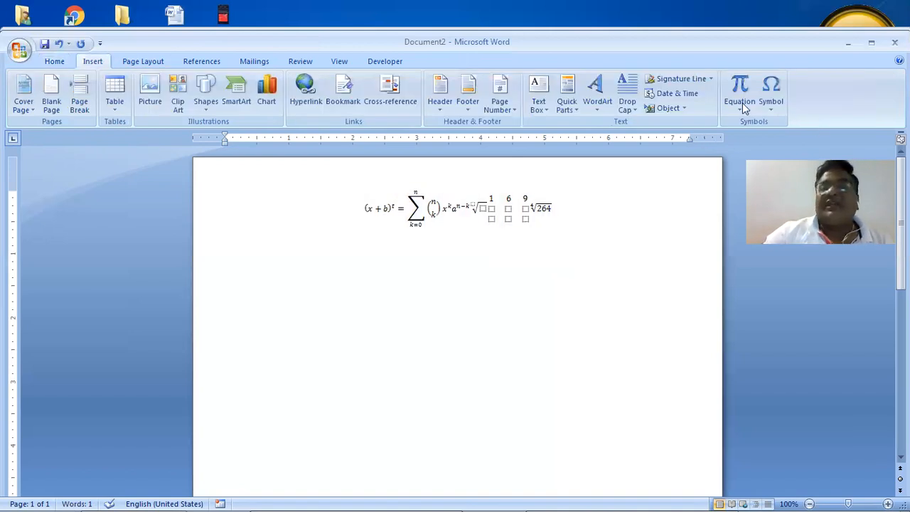
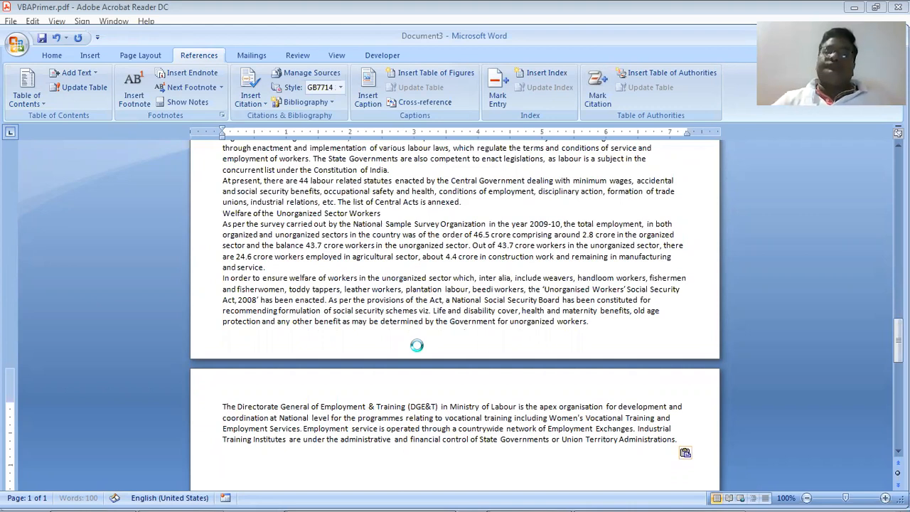
Switch to Adobe Acrobat Reader, bring up the Excel VBA Programming for dummies PDF and go to its Index page
mouse_move(483, 497)
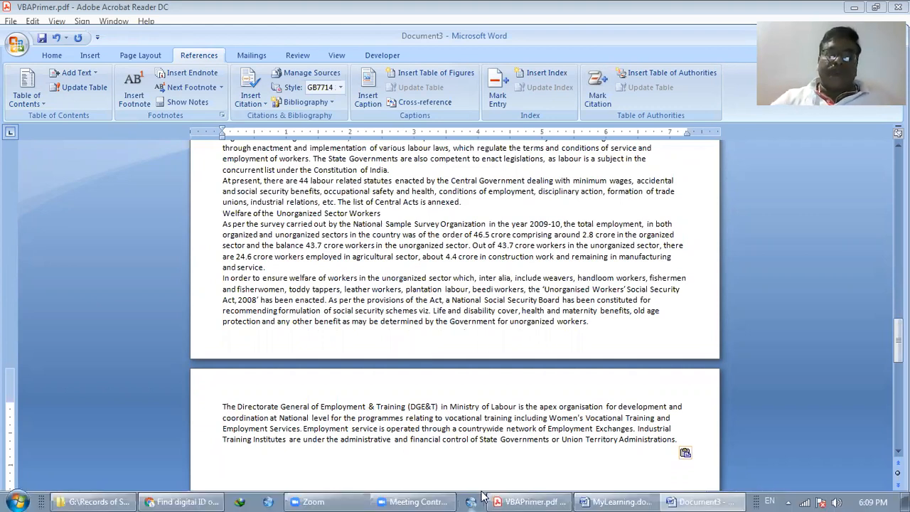
left_click(536, 496)
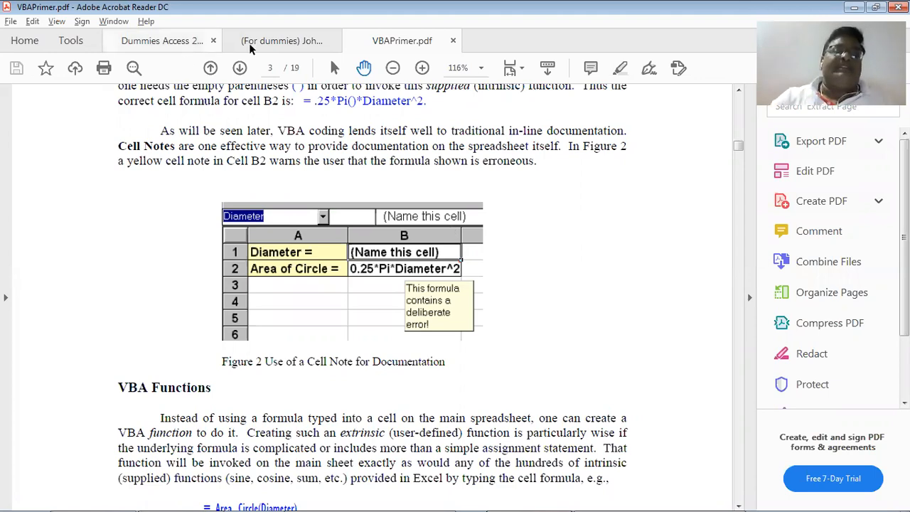
left_click(274, 43)
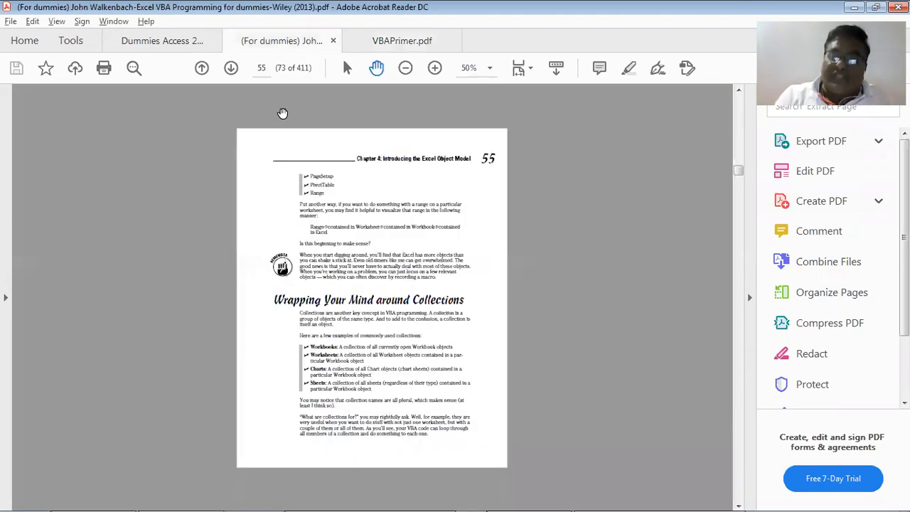
scroll(280, 114, "up", 3)
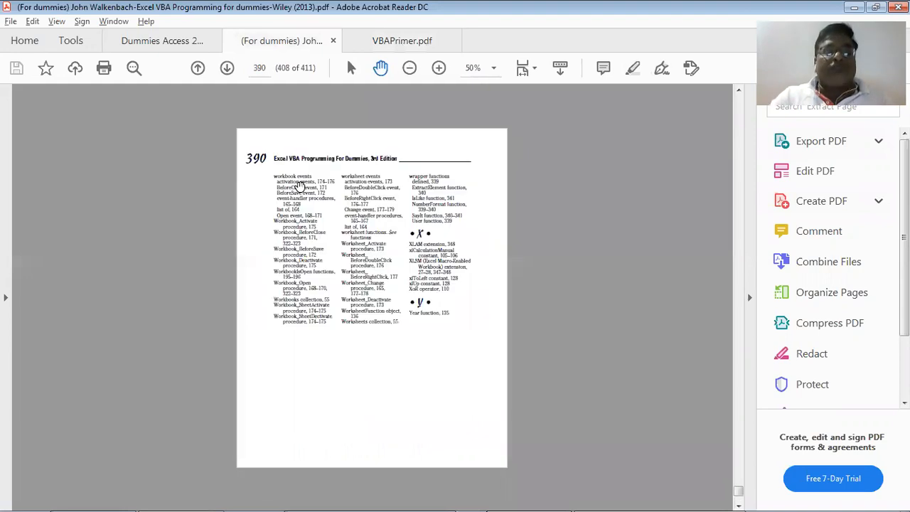
scroll(304, 192, "up", 15)
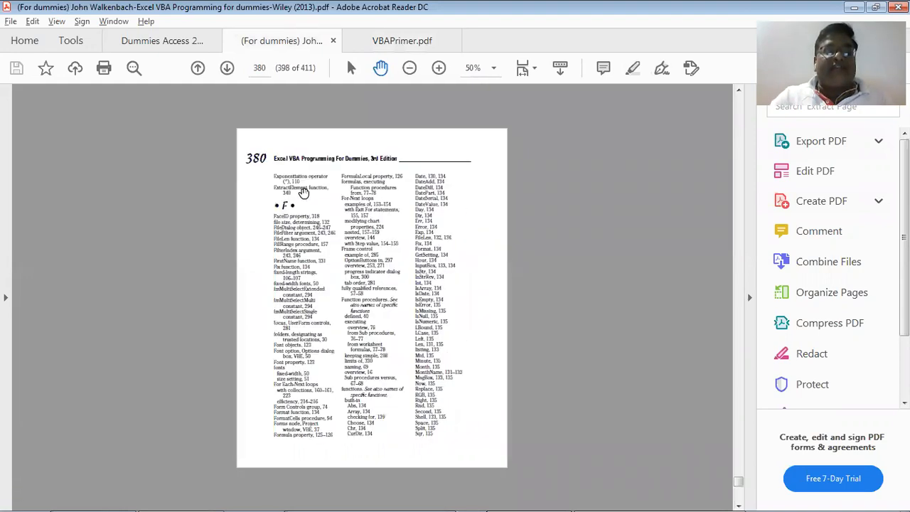
scroll(304, 192, "up", 1)
scroll(303, 193, "down", 1)
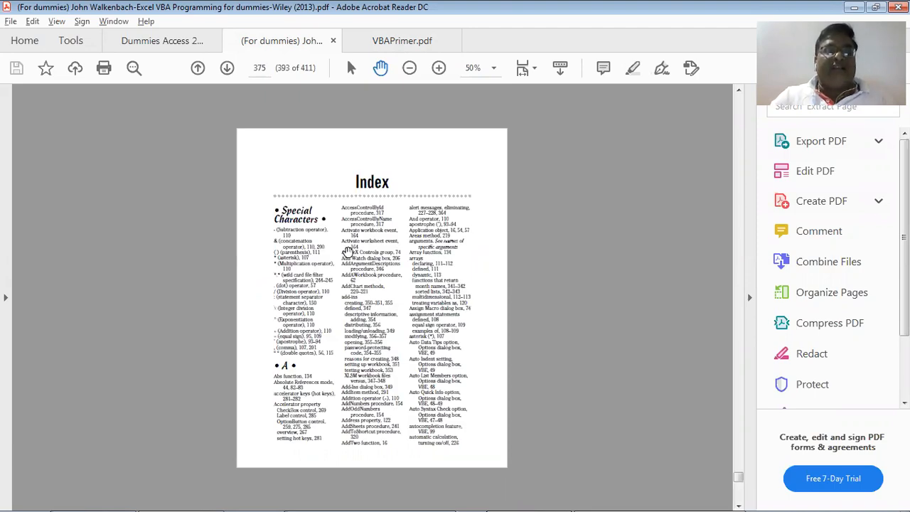
Examine the book's index entries and page references on pages 375 and 376 at 133% zoom
scroll(347, 252, "up", 3)
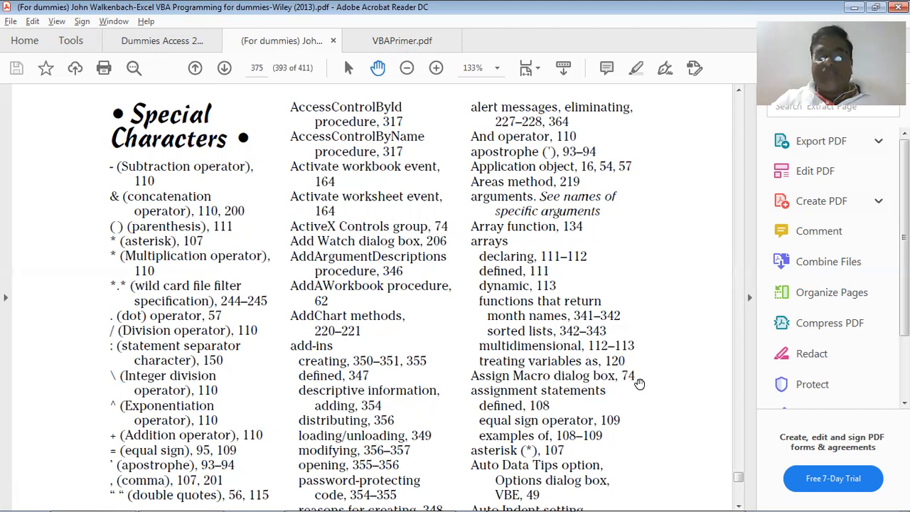
scroll(625, 373, "down", 1)
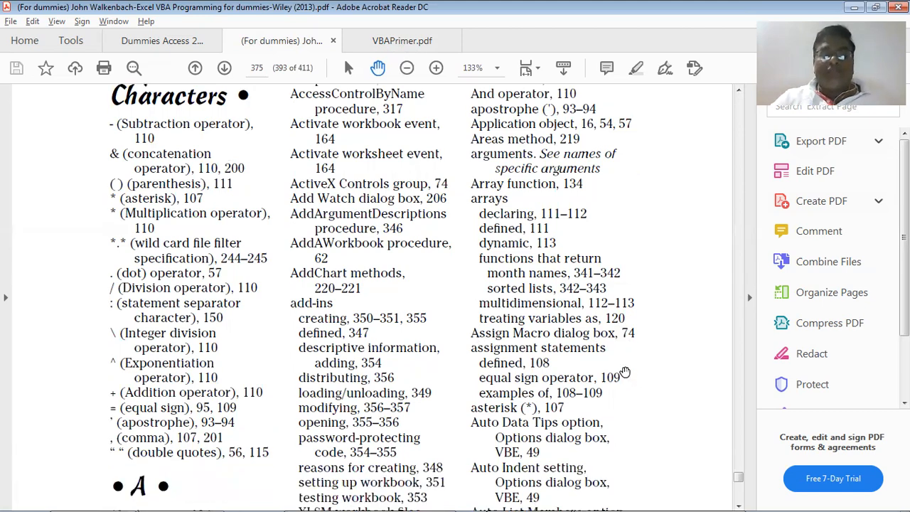
scroll(624, 373, "down", 3)
scroll(624, 372, "down", 2)
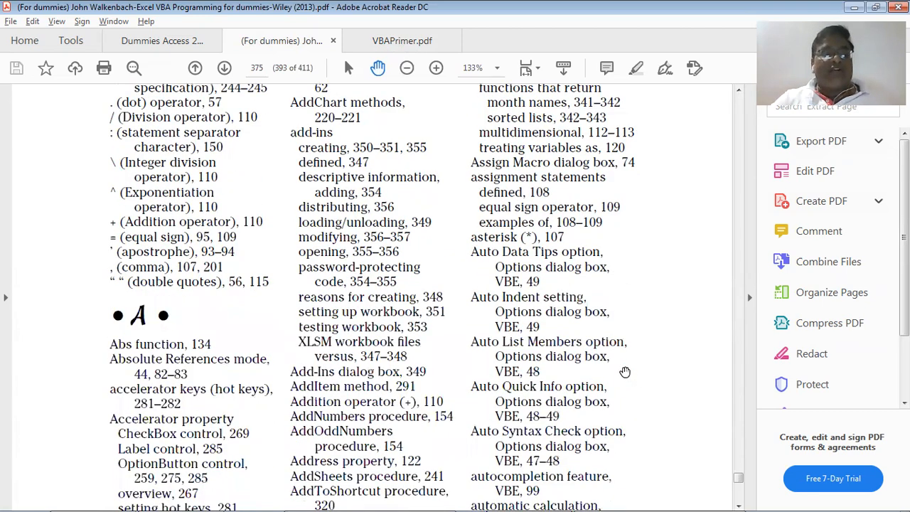
scroll(624, 372, "down", 1)
scroll(625, 372, "down", 3)
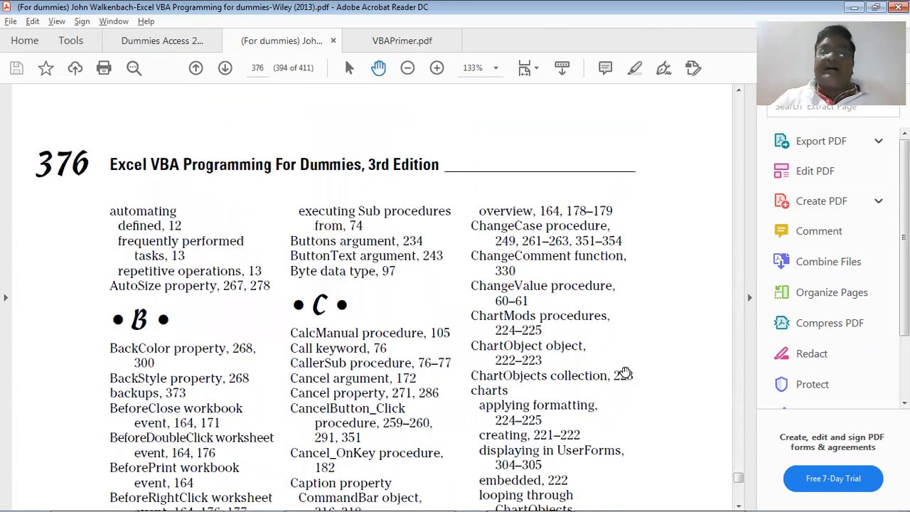
scroll(624, 372, "down", 2)
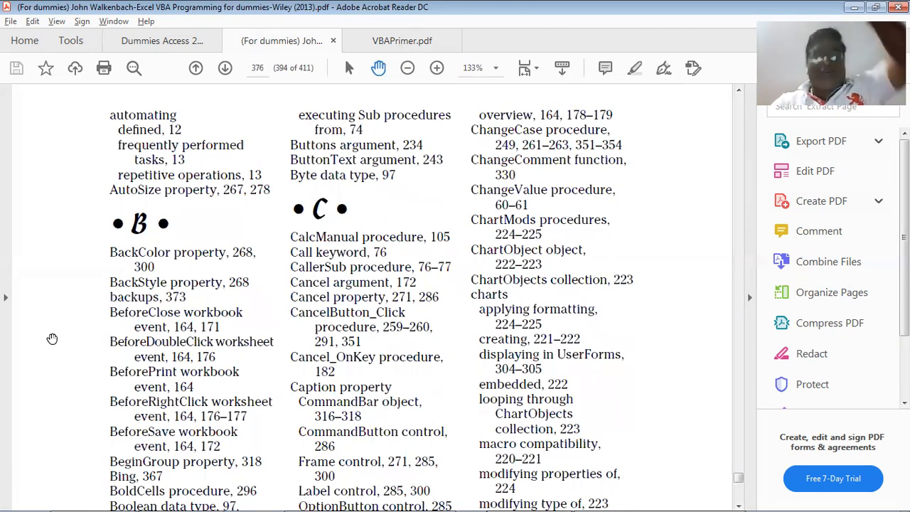
Return to Document3 in Microsoft Word and select the abbreviation DGE&T in the last paragraph
key("alt+Tab")
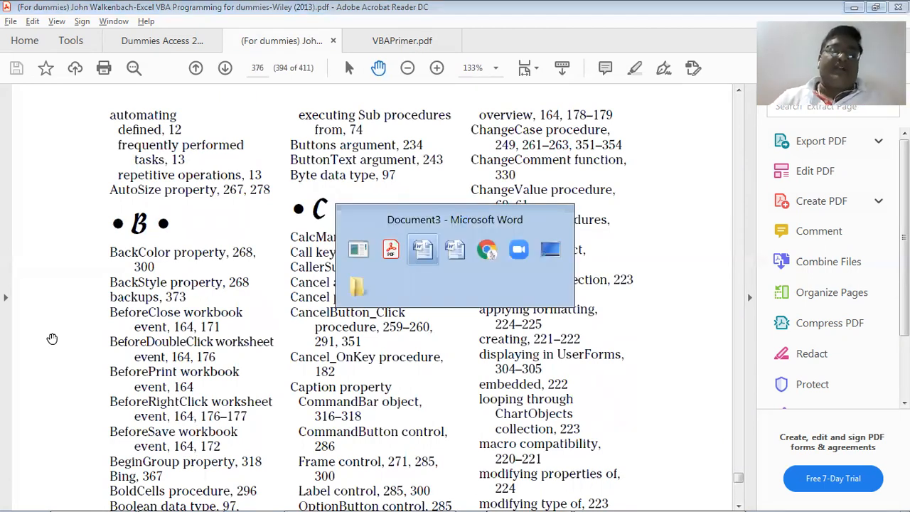
key("alt+Tab")
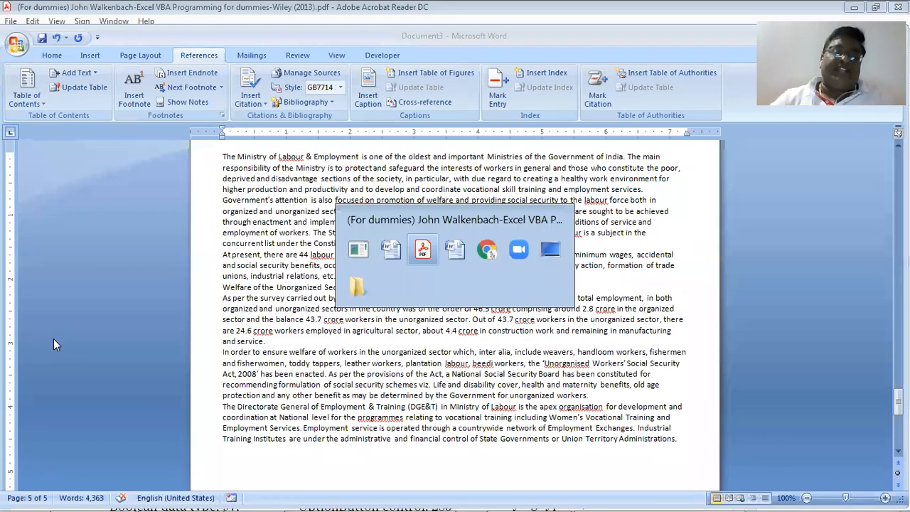
key("alt+Tab")
key("alt+Tab")
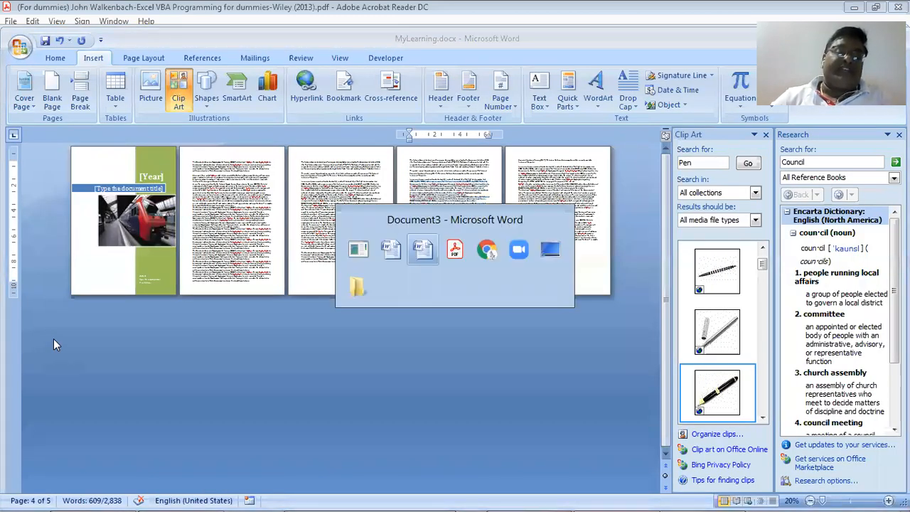
key("alt+Tab")
key("alt+Tab")
key("alt+Tab")
key("alt+Tab")
key("alt+Tab")
key("alt+Tab")
key("alt+Tab")
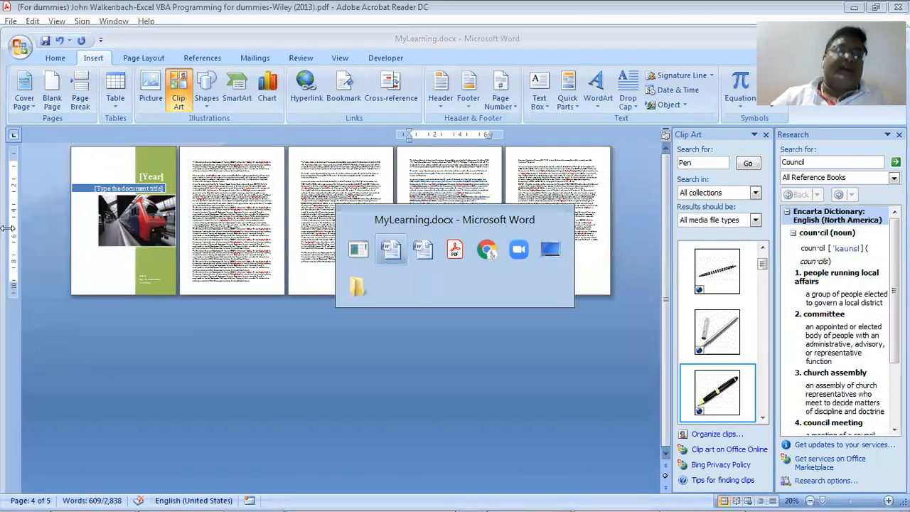
key("alt+Tab")
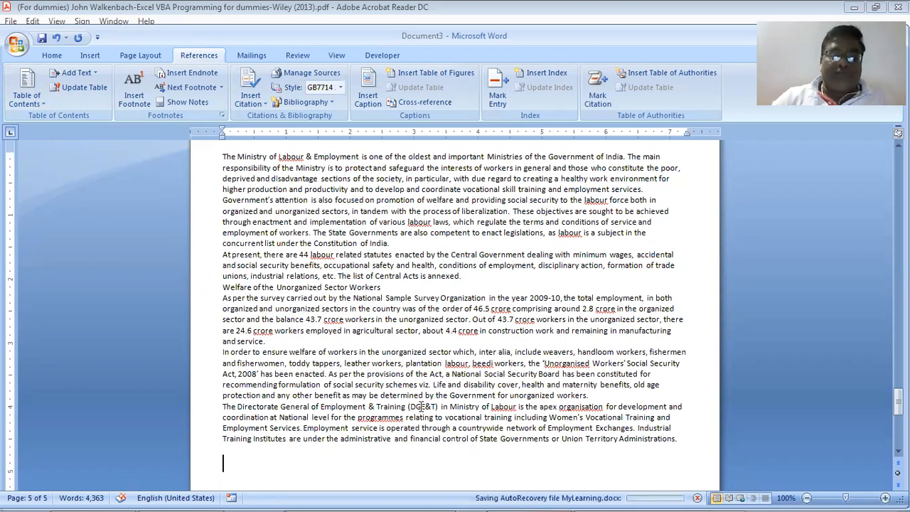
left_click_drag(410, 406, 440, 406)
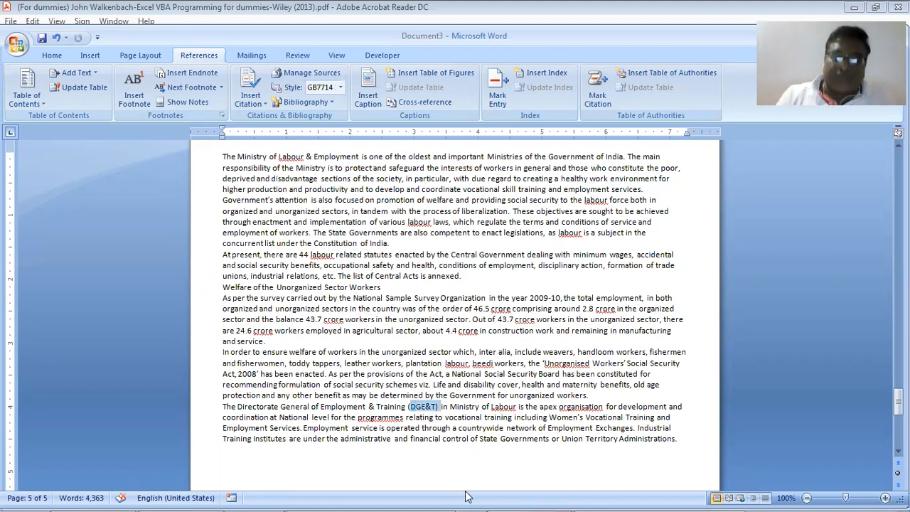
Mark (DGE&T), including its parentheses, as a current-page index entry with bold and italic page number formatting
mouse_move(465, 492)
key("shift+Right")
key("shift+Right")
key("shift+Right")
key("shift+Right")
key("shift+Right")
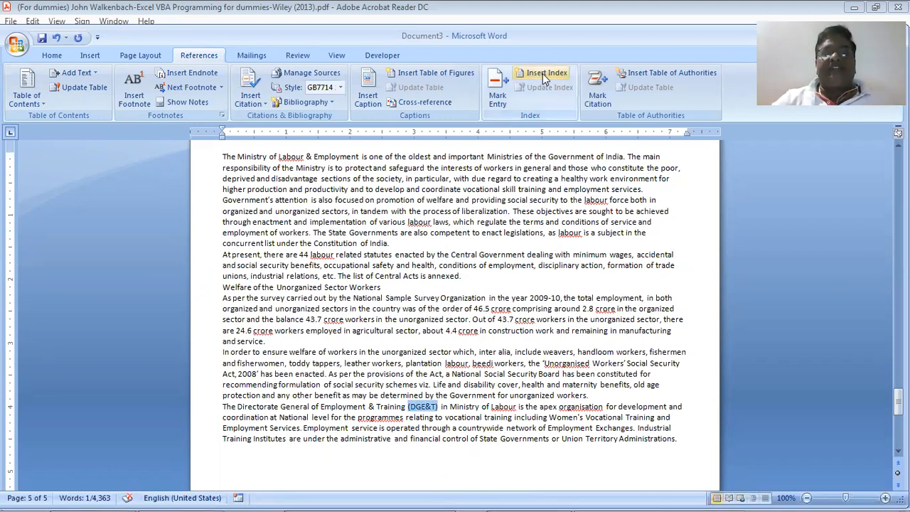
left_click(505, 84)
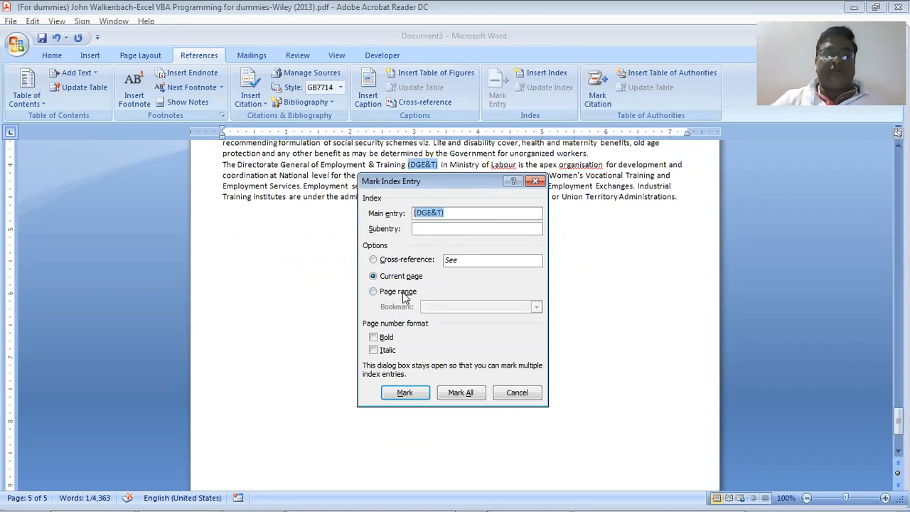
left_click(373, 337)
left_click(373, 349)
left_click(404, 393)
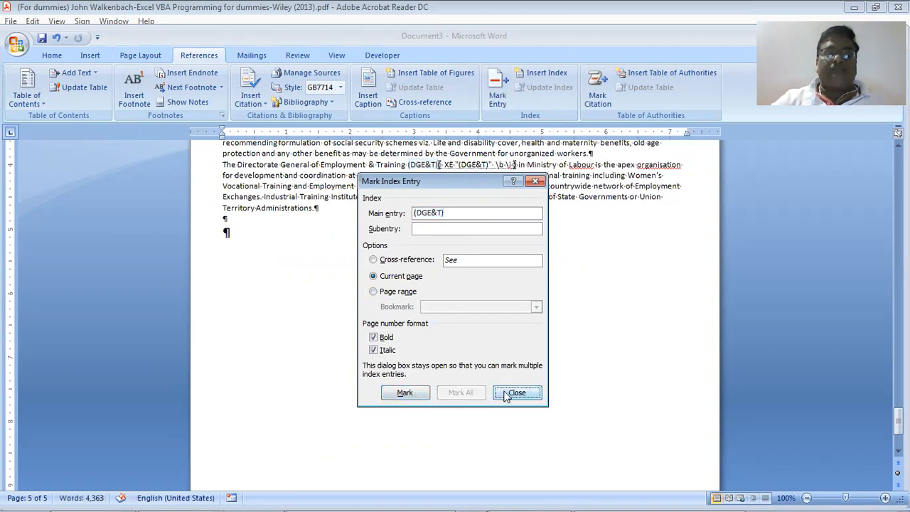
left_click(516, 393)
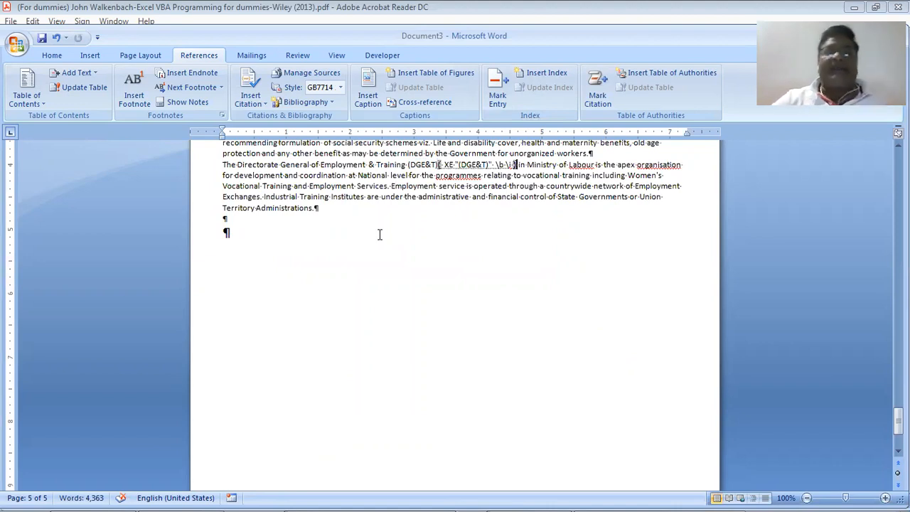
Hide the formatting marks and place the cursor in the empty paragraph below the text
left_click(52, 56)
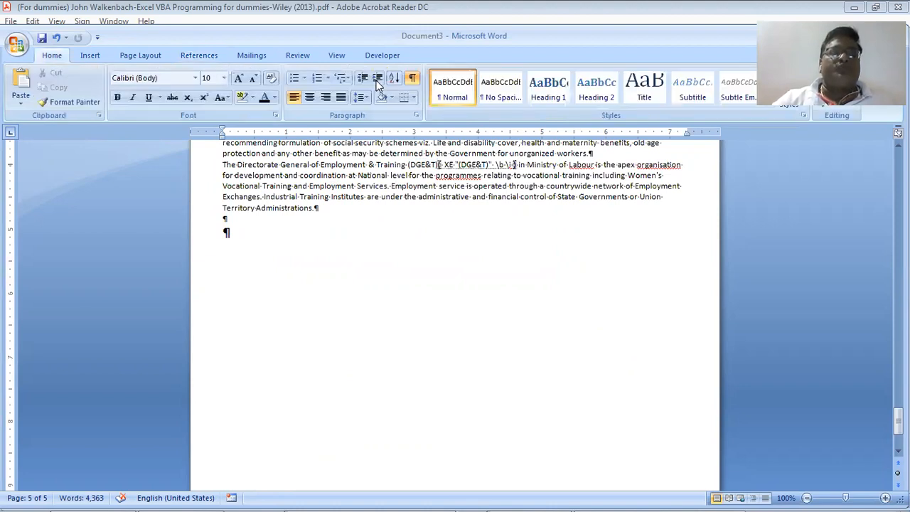
left_click(476, 277)
key("ctrl+shift+8")
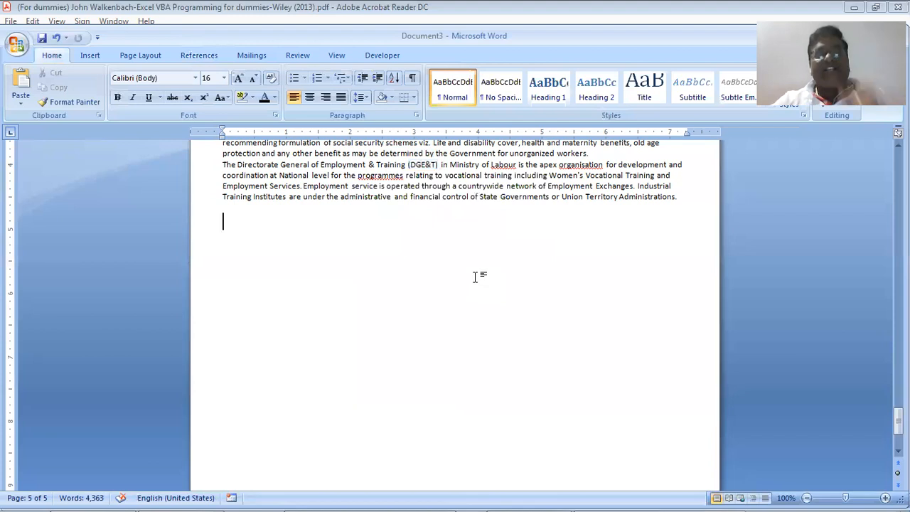
Mark the word labour after "plantation" as a current-page index entry with bold and italic page number formatting
scroll(475, 277, "up", 3)
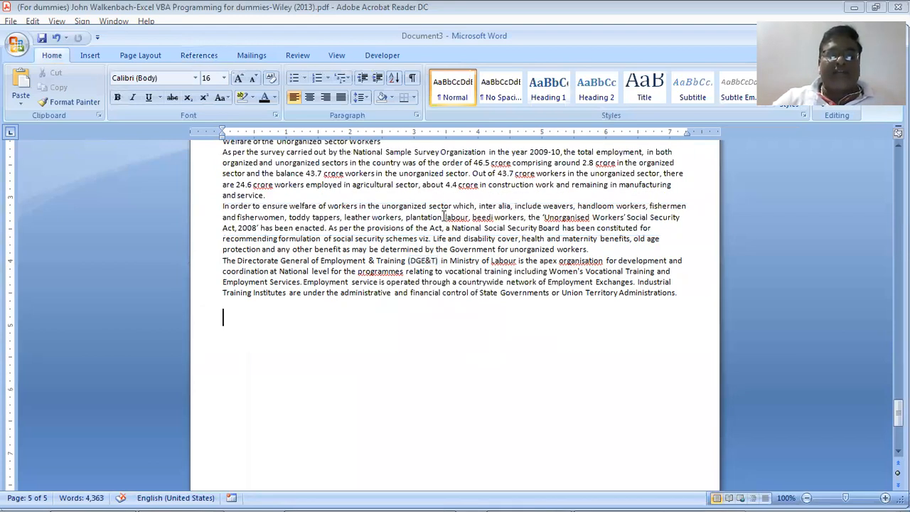
left_click_drag(406, 218, 463, 219)
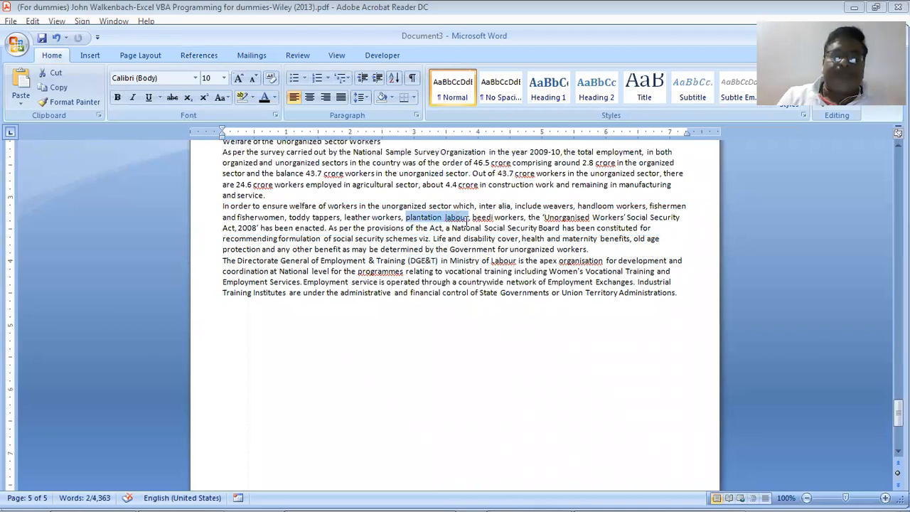
left_click(465, 222)
key("shift+Right")
key("shift+Right")
key("shift+Right")
key("shift+Right")
key("shift+Right")
key("shift+Right")
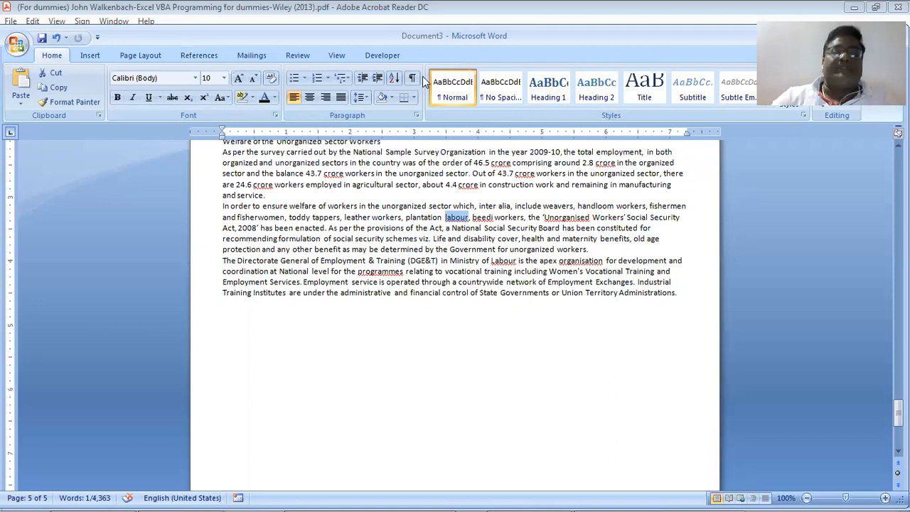
left_click(199, 56)
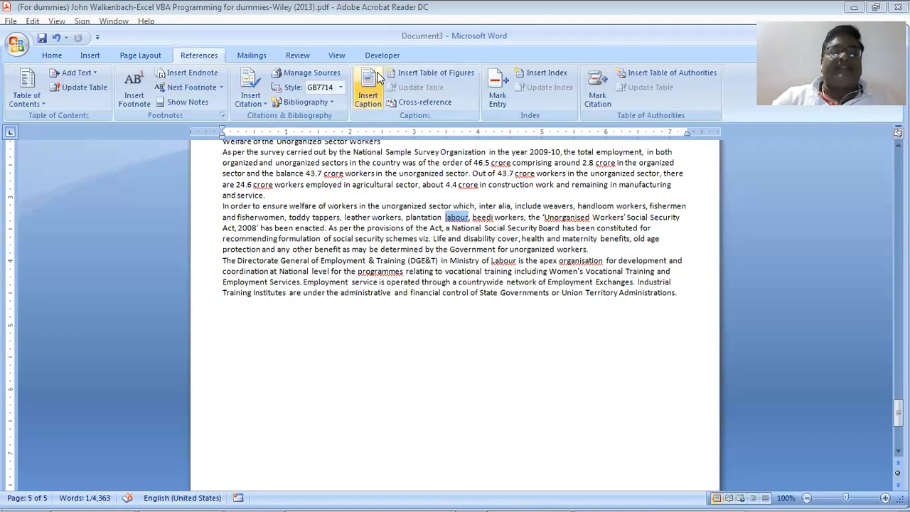
left_click(502, 90)
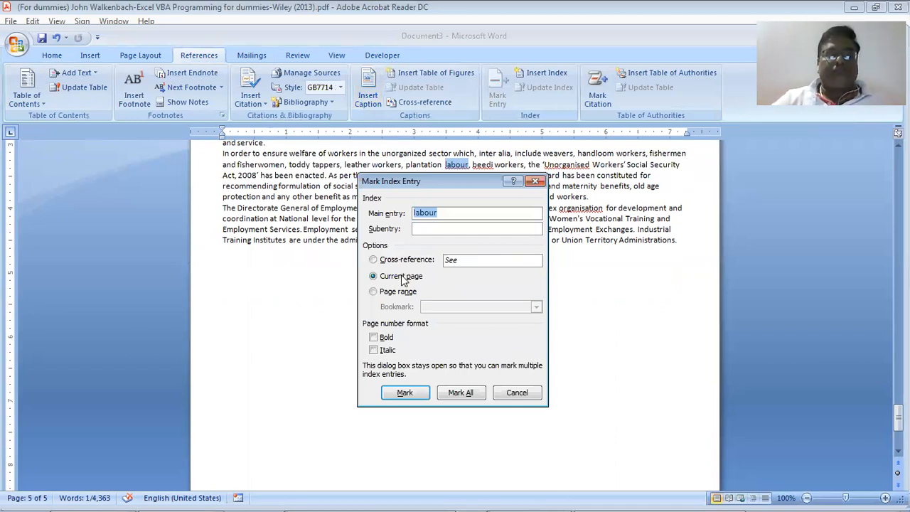
left_click(373, 336)
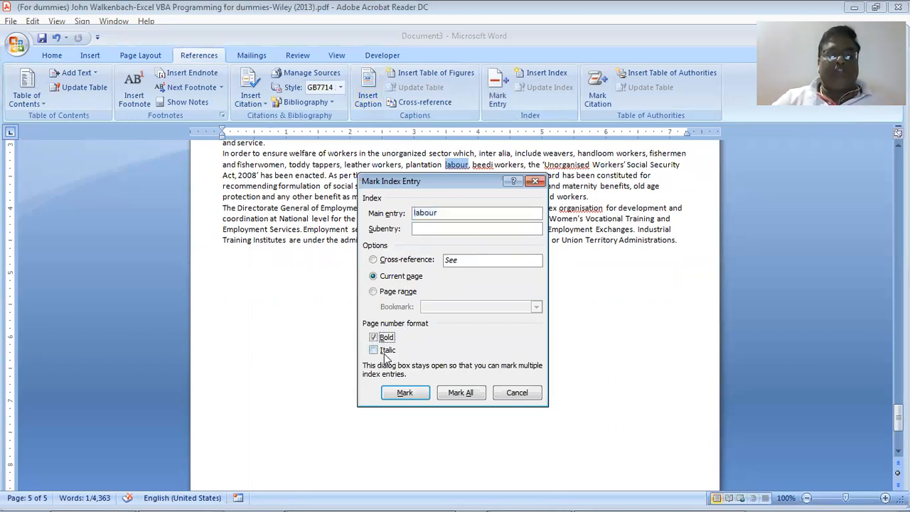
left_click(384, 350)
left_click(402, 398)
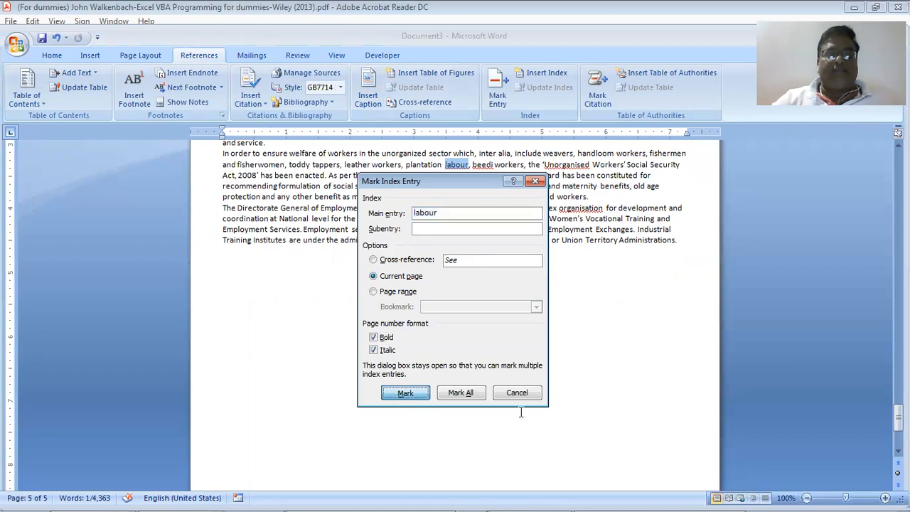
left_click(519, 395)
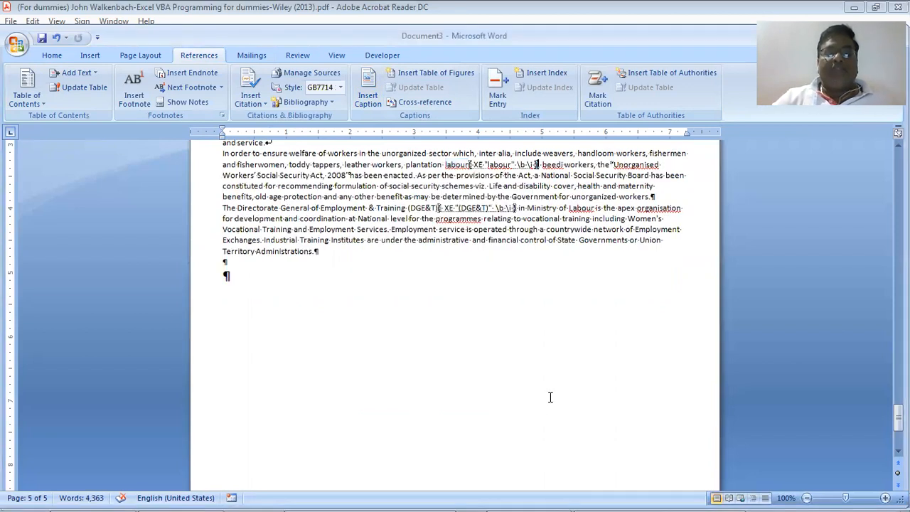
Mark National in the National Sample Survey Organization sentence as a current-page index entry without bold or italic
scroll(549, 396, "up", 4)
left_click_drag(353, 227, 384, 229)
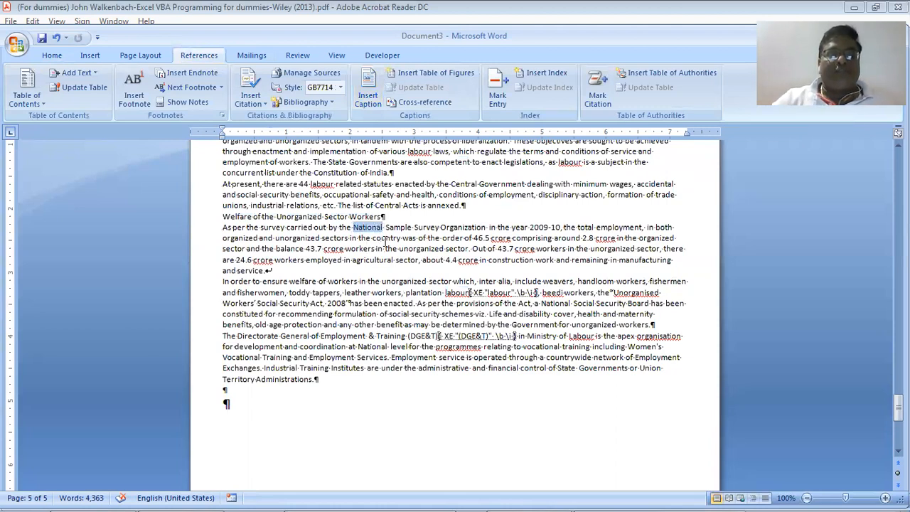
left_click(498, 98)
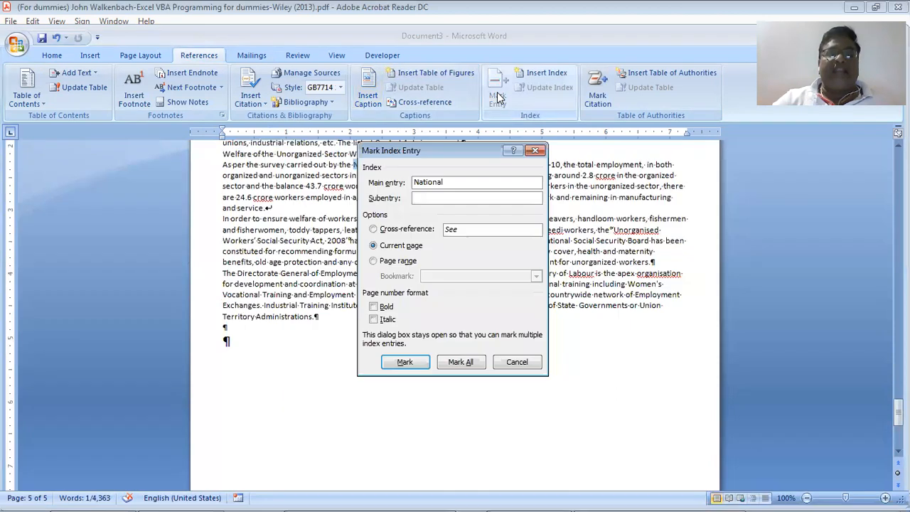
left_click(416, 366)
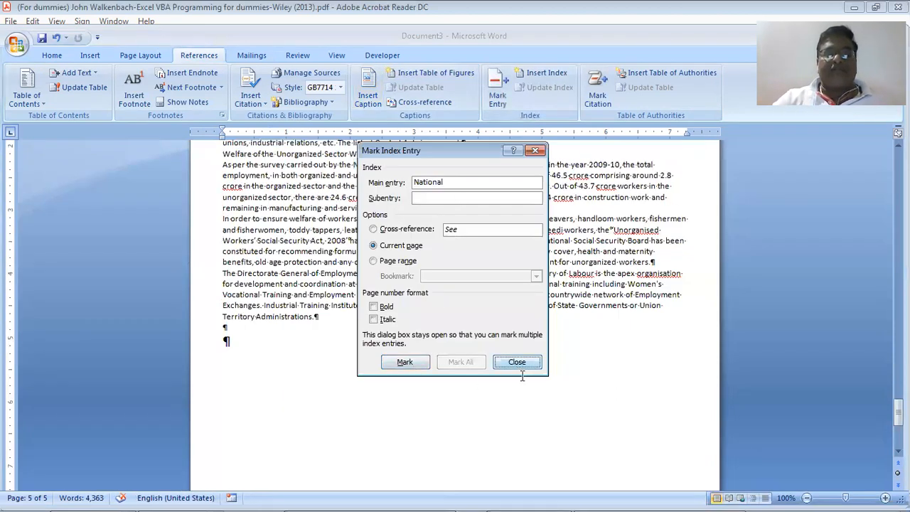
left_click(516, 364)
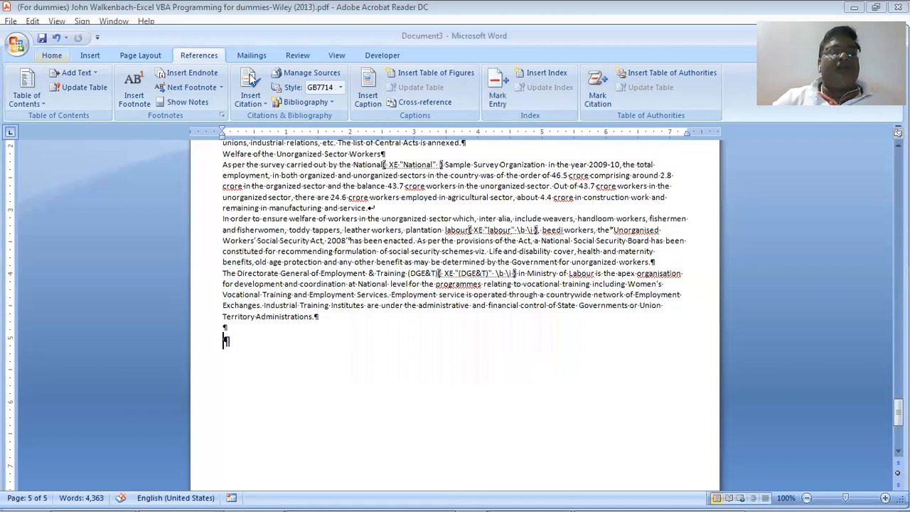
Hide the formatting marks again and display the References commands
scroll(318, 89, "up", 3)
left_click(412, 77)
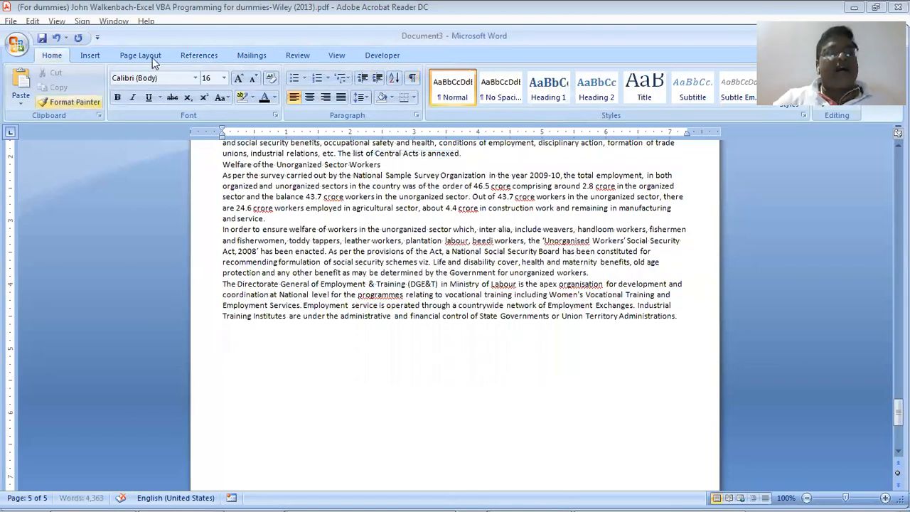
left_click(180, 56)
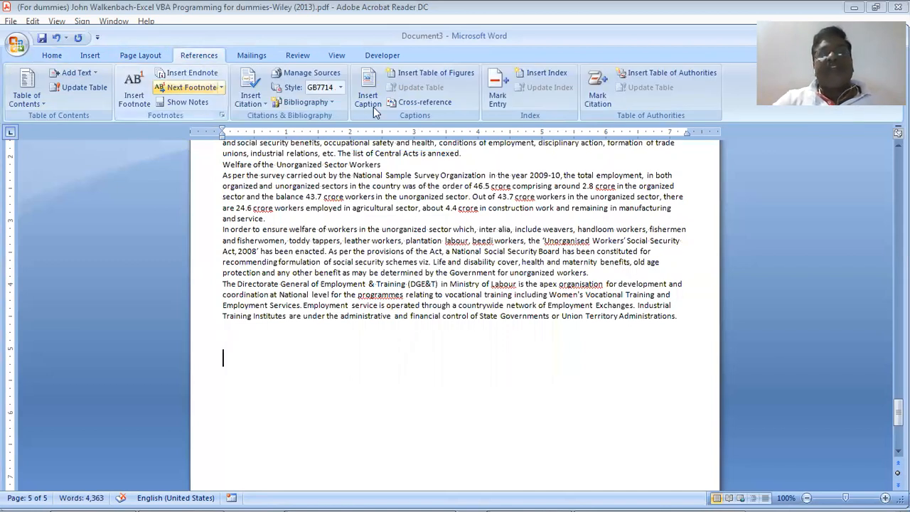
left_click(534, 77)
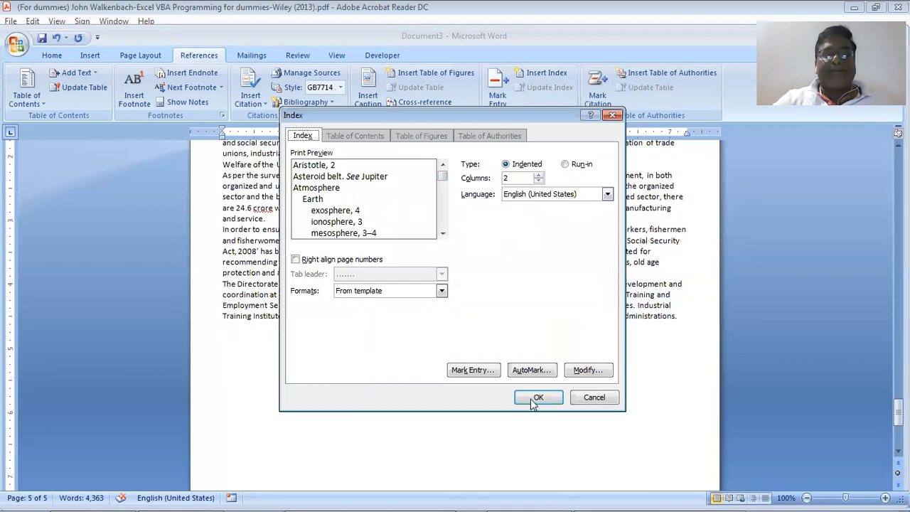
left_click(473, 370)
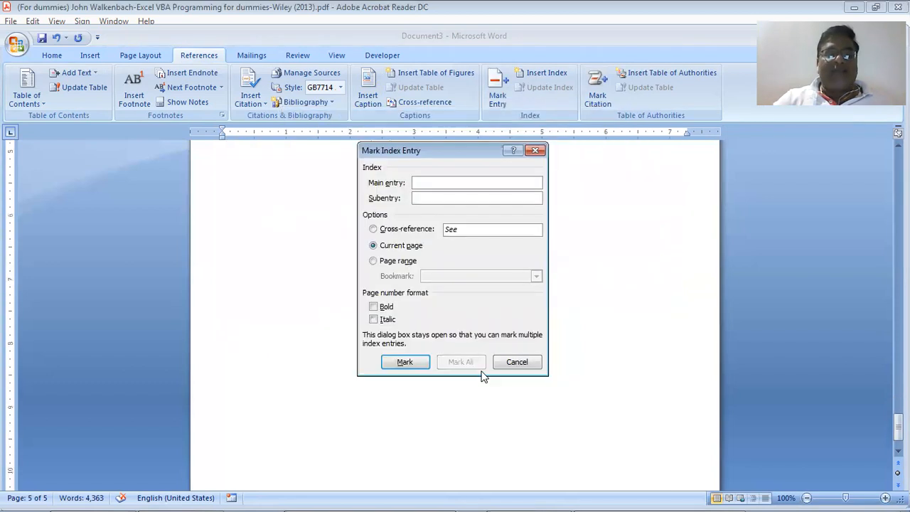
left_click(515, 361)
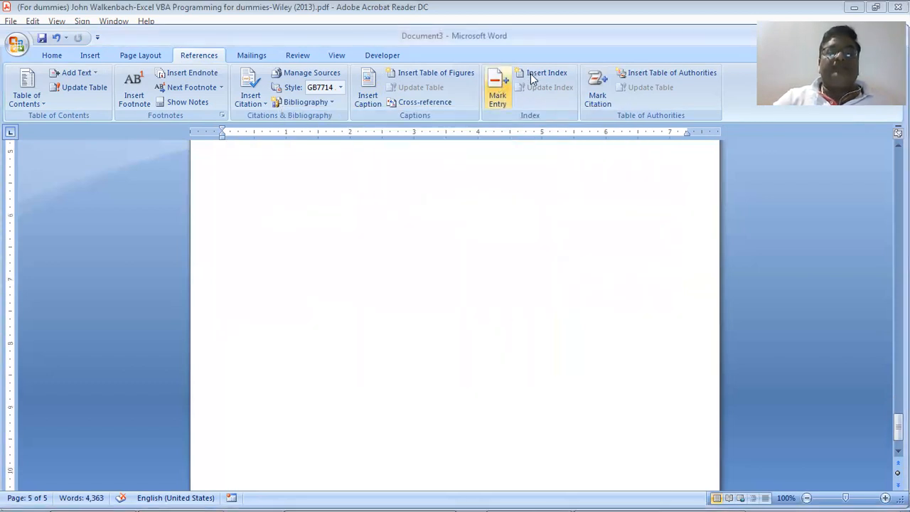
Insert an indented two-column index below the last paragraph, using the From template format
left_click(531, 73)
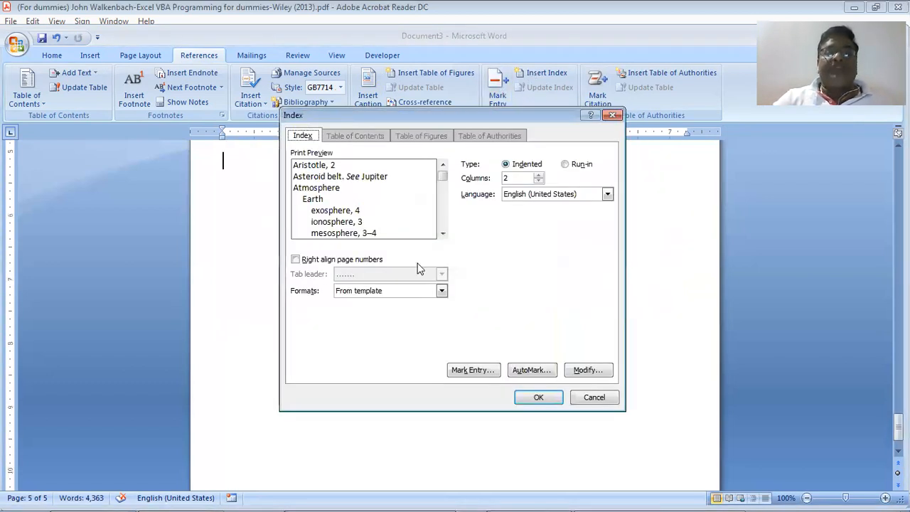
left_click(540, 398)
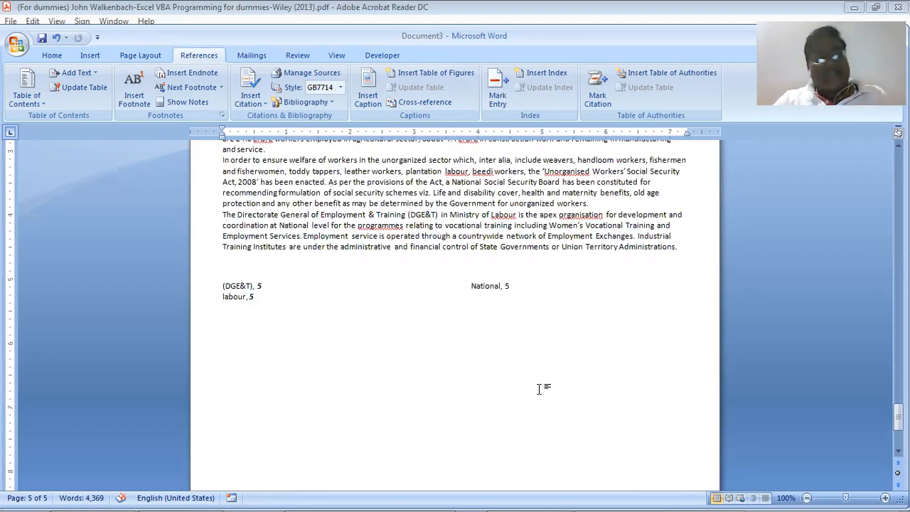
Compare the inserted index entries and page numbers with the marked words in the text above
scroll(539, 388, "up", 1)
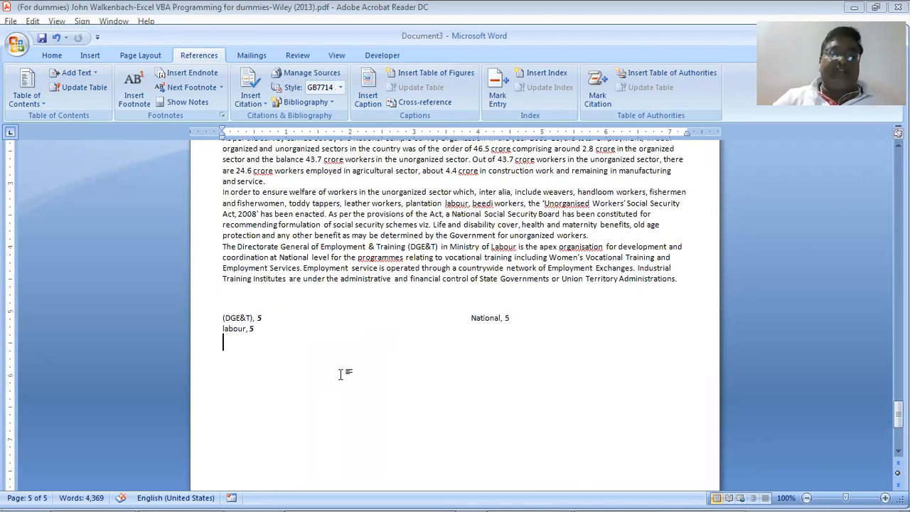
scroll(340, 374, "up", 5)
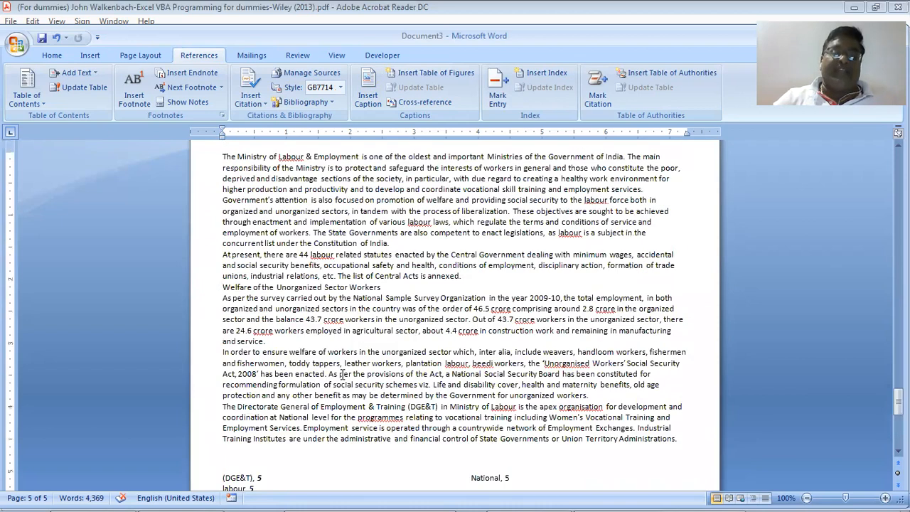
scroll(342, 374, "down", 2)
scroll(342, 374, "down", 1)
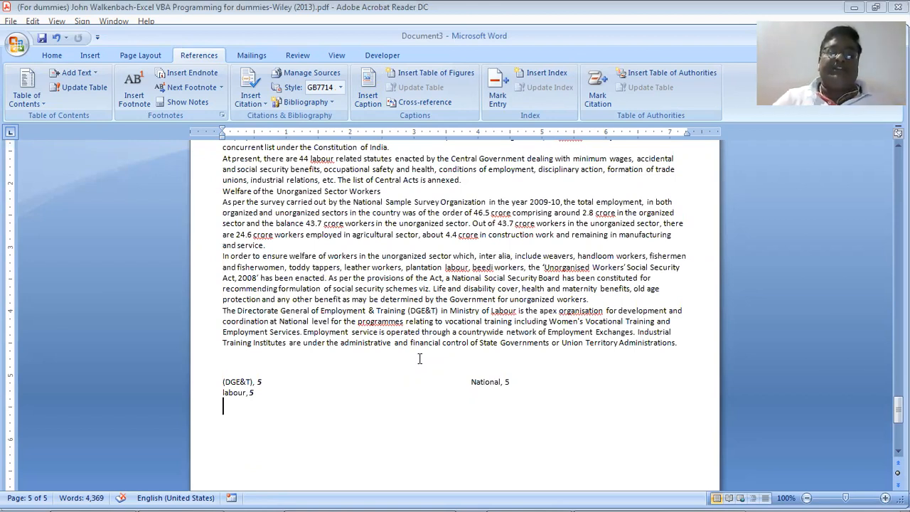
scroll(419, 359, "up", 3)
scroll(419, 359, "down", 5)
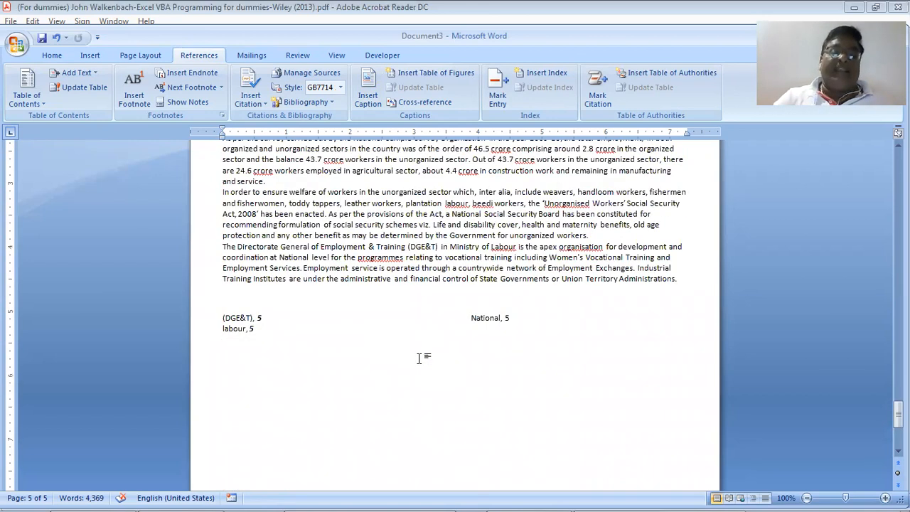
scroll(419, 359, "down", 1)
scroll(419, 359, "up", 1)
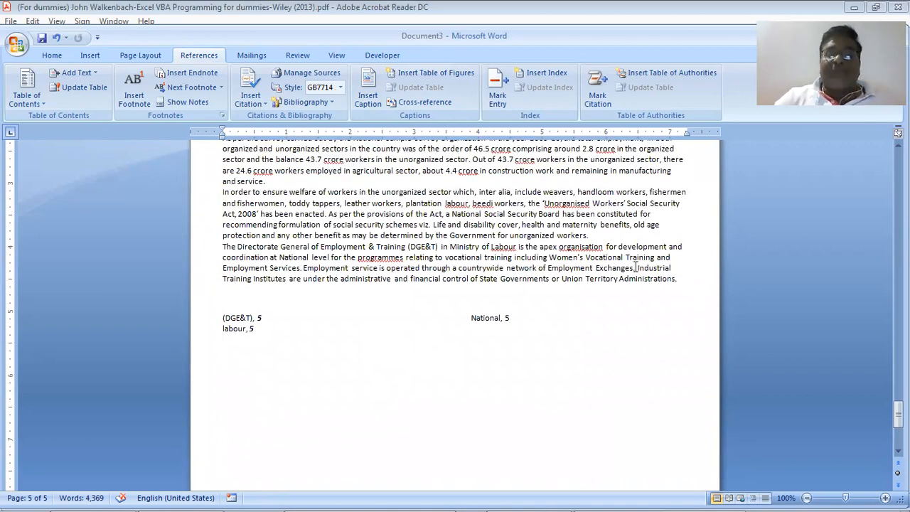
Mark Industrial in the last paragraph as a See cross-reference index entry with bold and italic page number format
left_click_drag(636, 268, 672, 269)
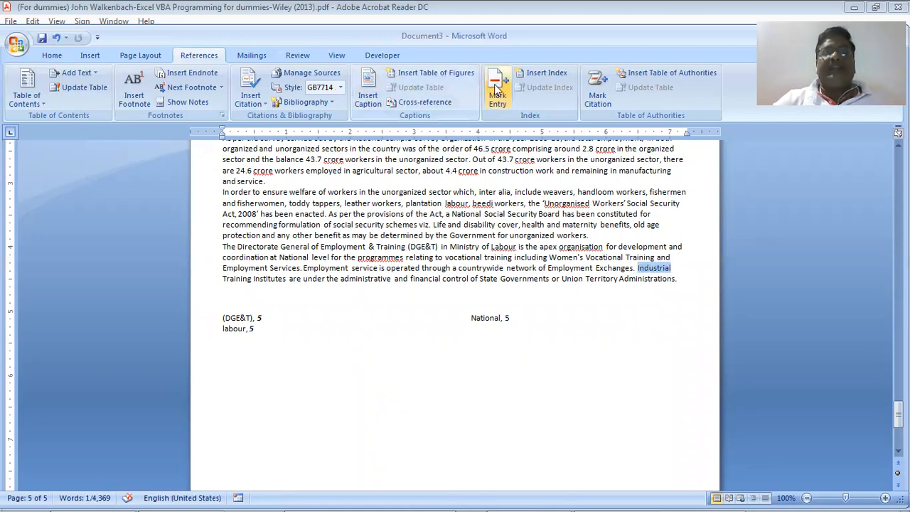
left_click(498, 84)
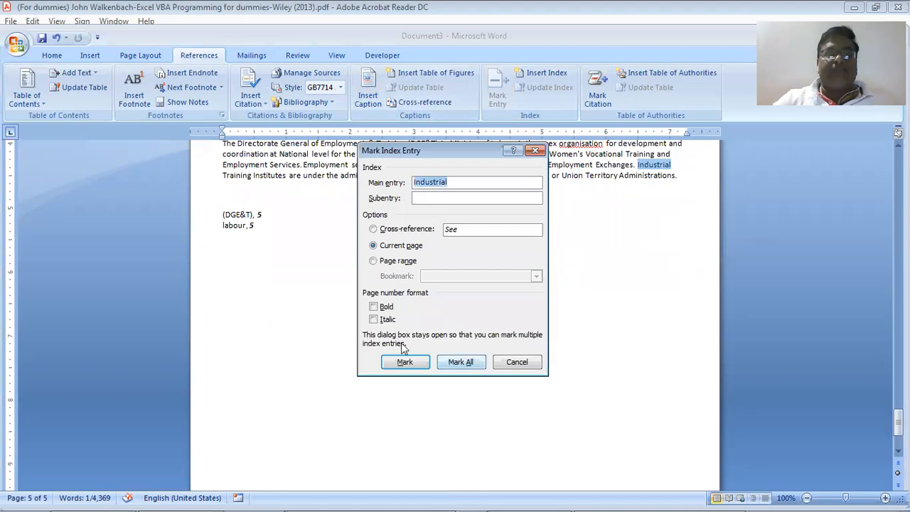
left_click(391, 229)
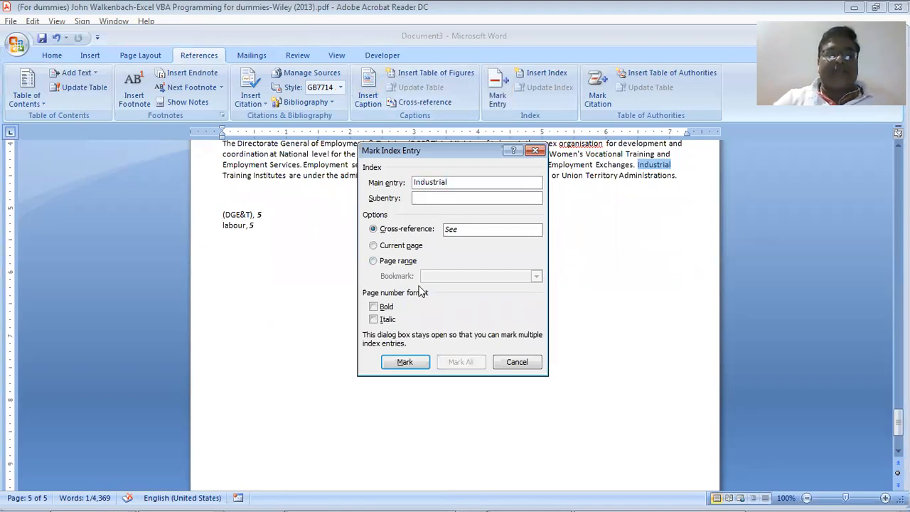
left_click(374, 307)
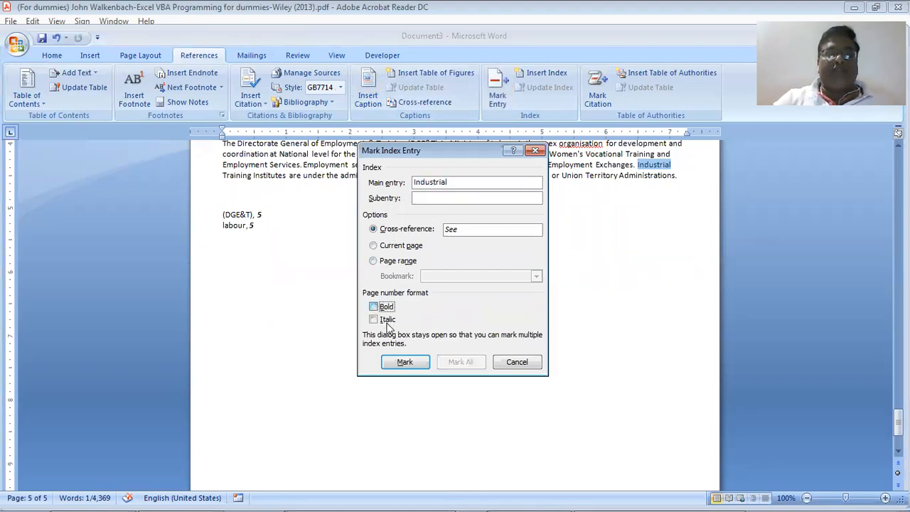
left_click(388, 325)
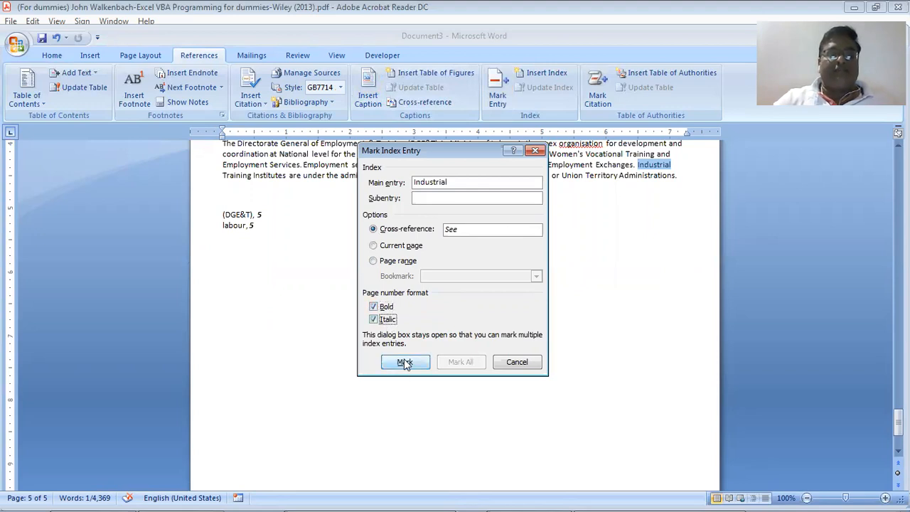
left_click(404, 362)
left_click(517, 362)
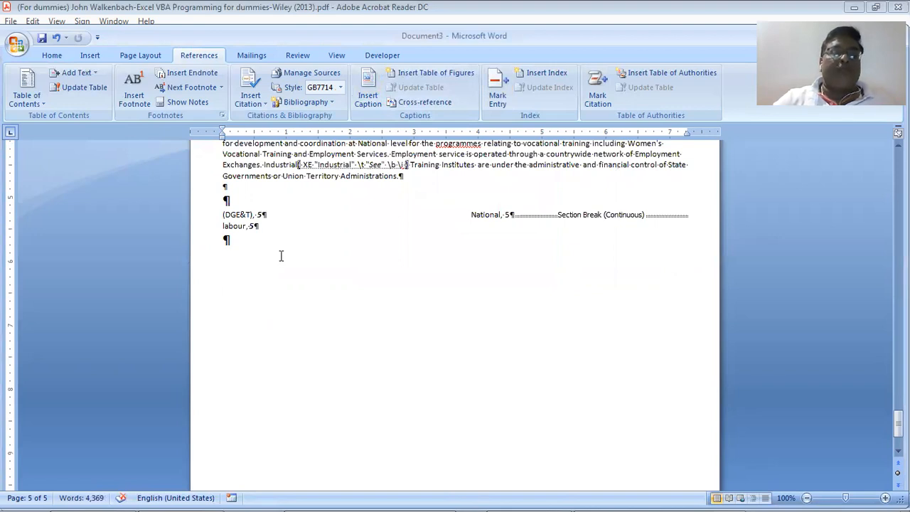
Mark Sector in the Welfare of the Unorganized Sector Workers heading as a See cross-reference index entry without bold or italic
scroll(437, 271, "up", 2)
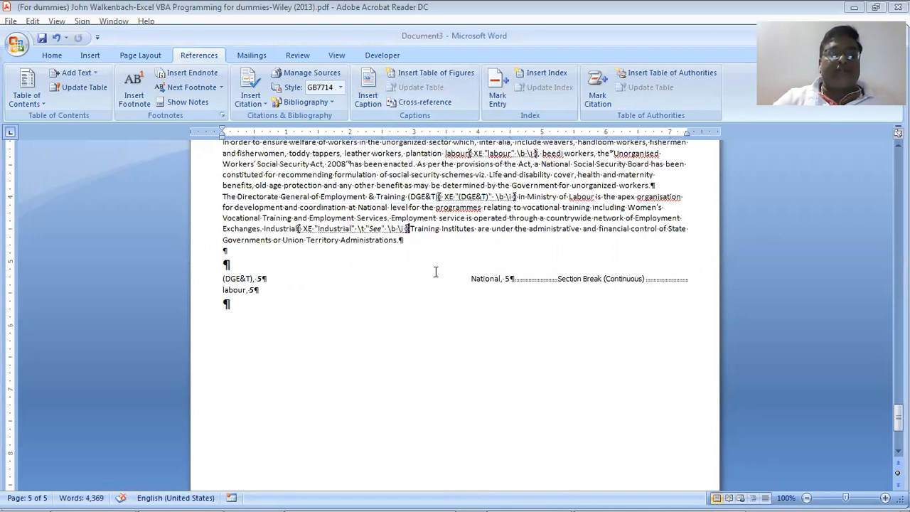
scroll(379, 284, "up", 3)
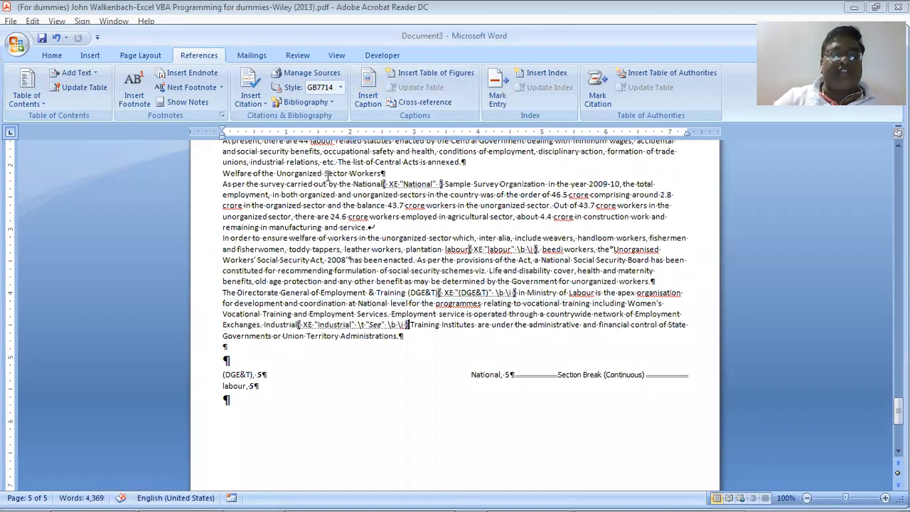
double_click(345, 174)
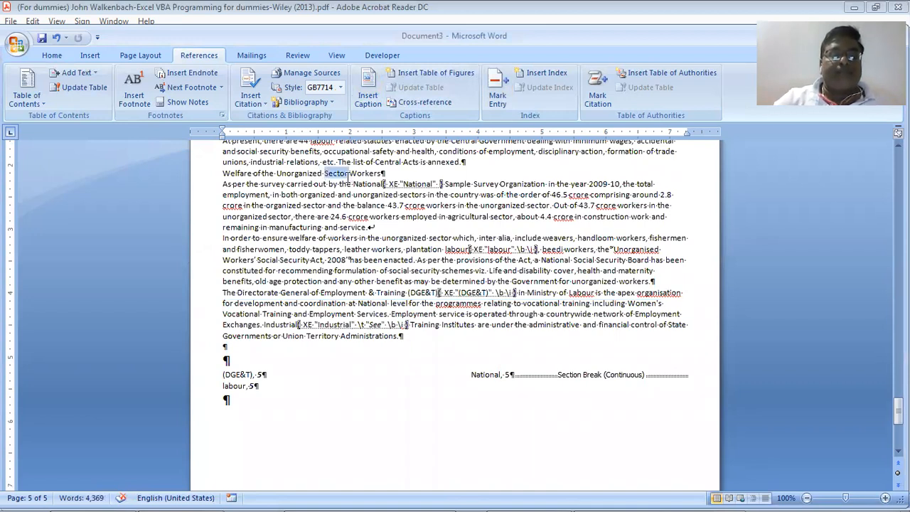
left_click(535, 74)
left_click(578, 398)
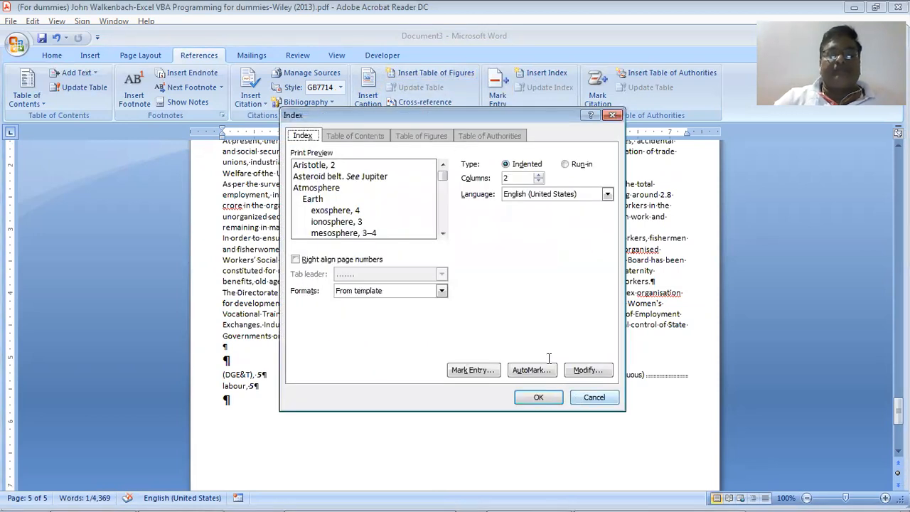
left_click(497, 92)
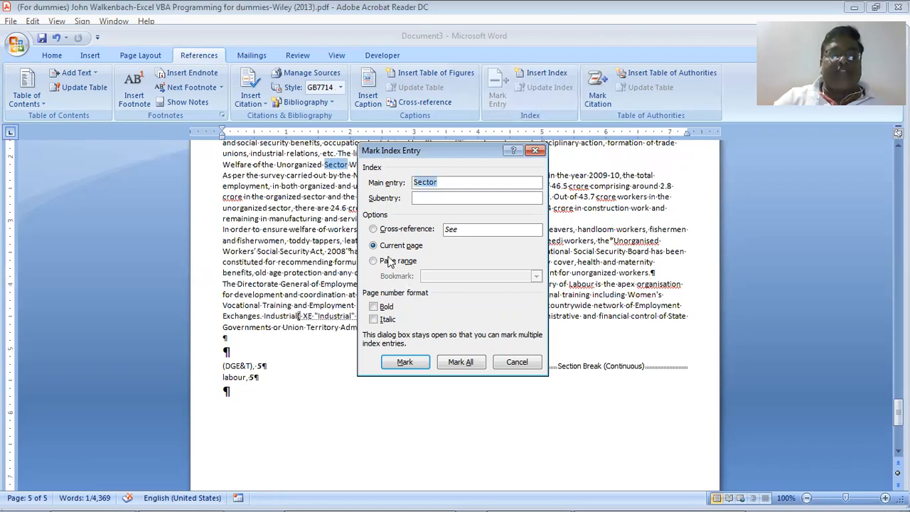
key("alt+c")
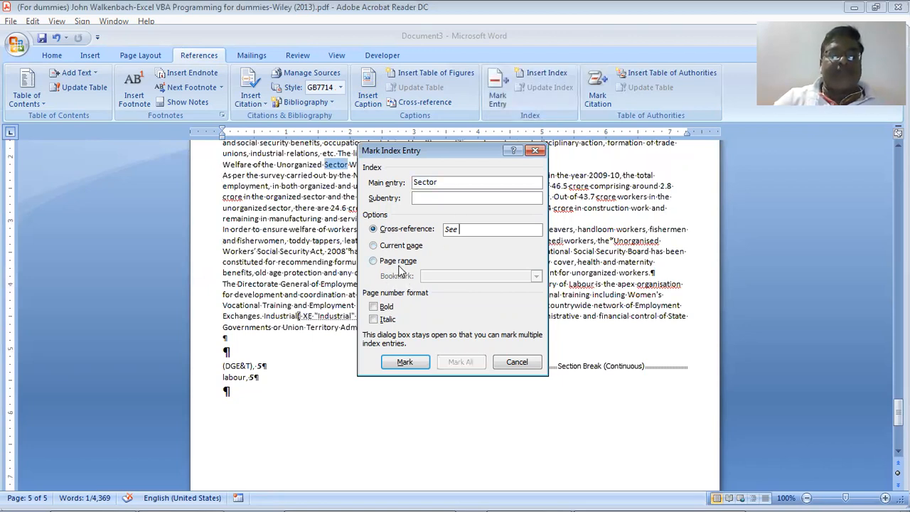
left_click(404, 363)
left_click(517, 361)
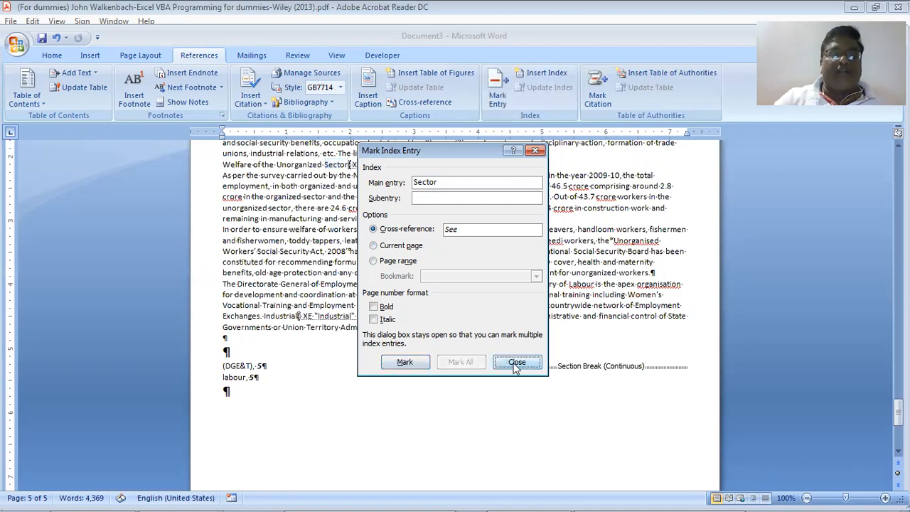
Hide the formatting marks, add a blank line below the index and display the References commands
left_click(349, 422)
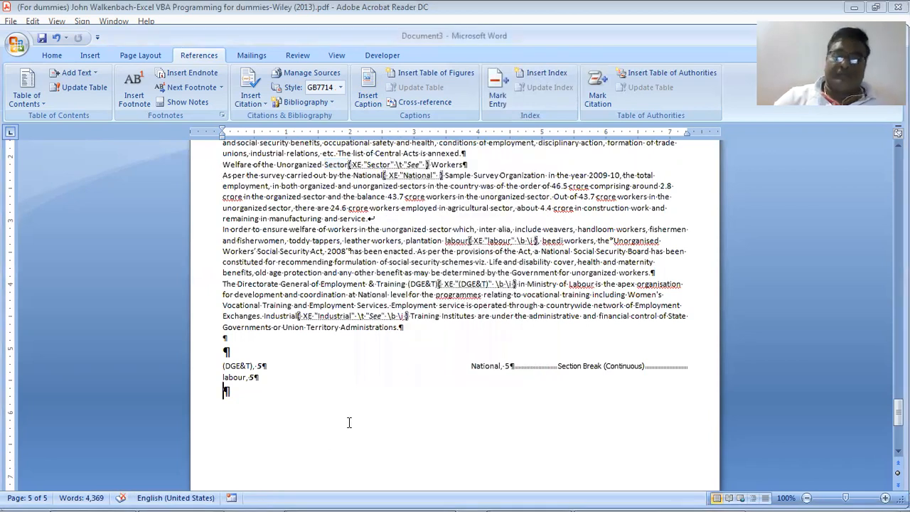
left_click(53, 55)
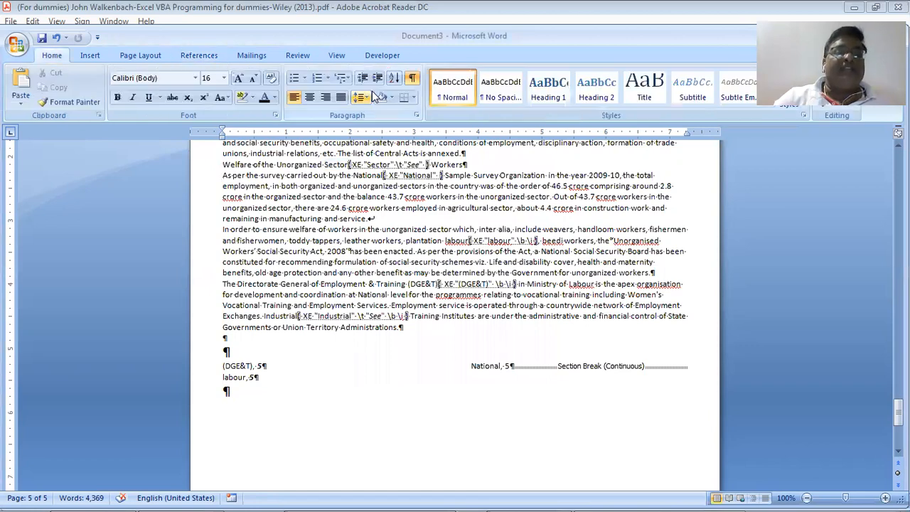
left_click(413, 78)
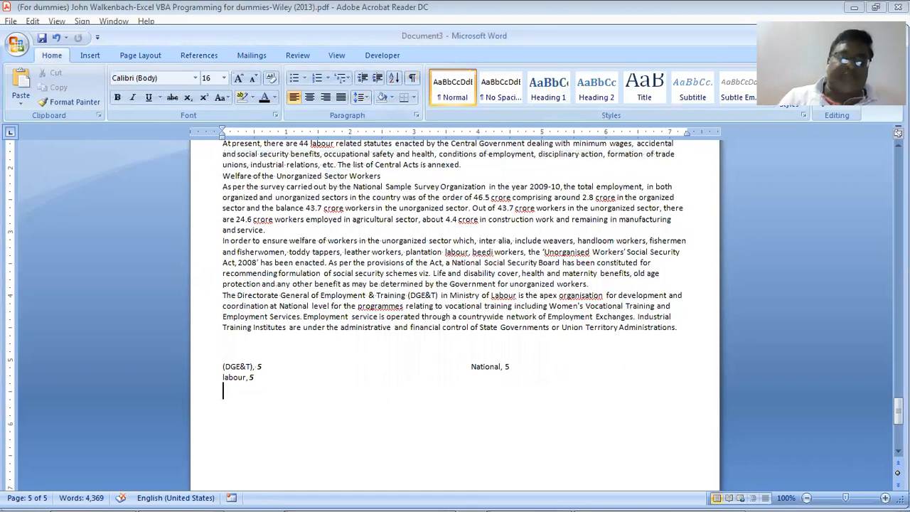
key("Return")
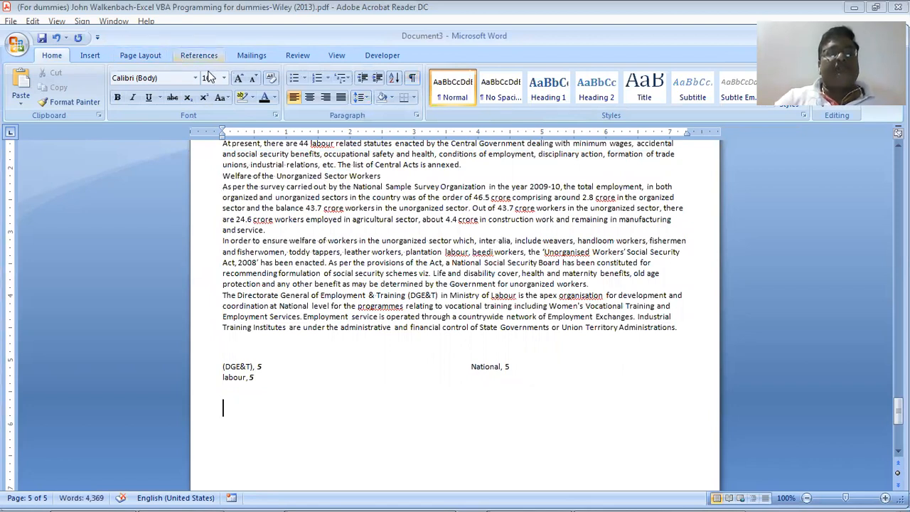
left_click(199, 54)
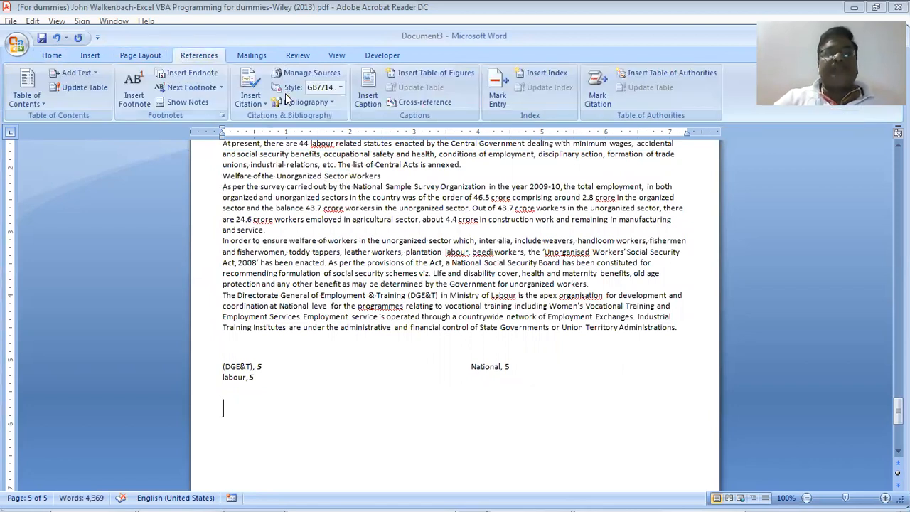
left_click(542, 73)
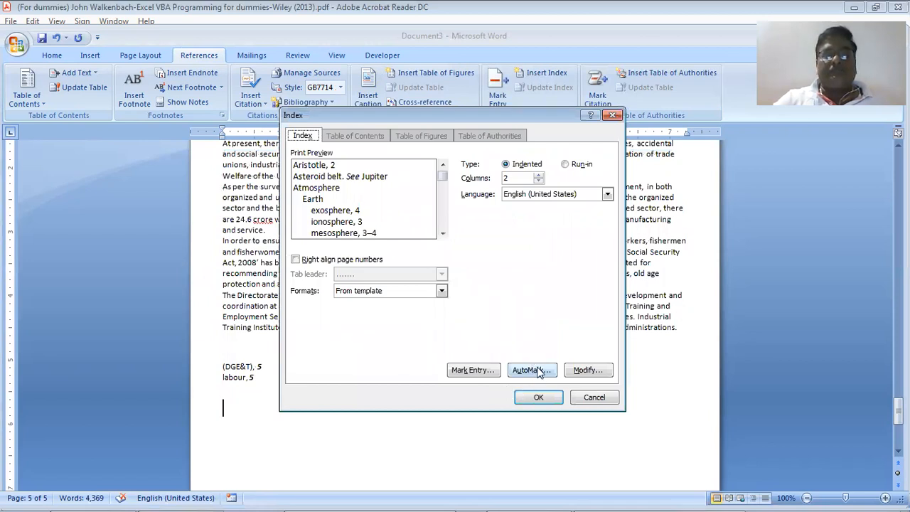
left_click(538, 175)
left_click(538, 175)
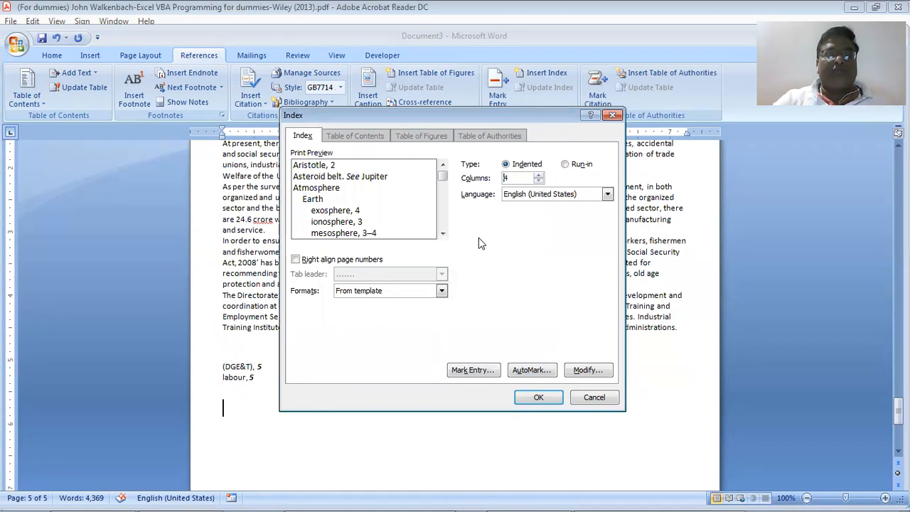
left_click(524, 368)
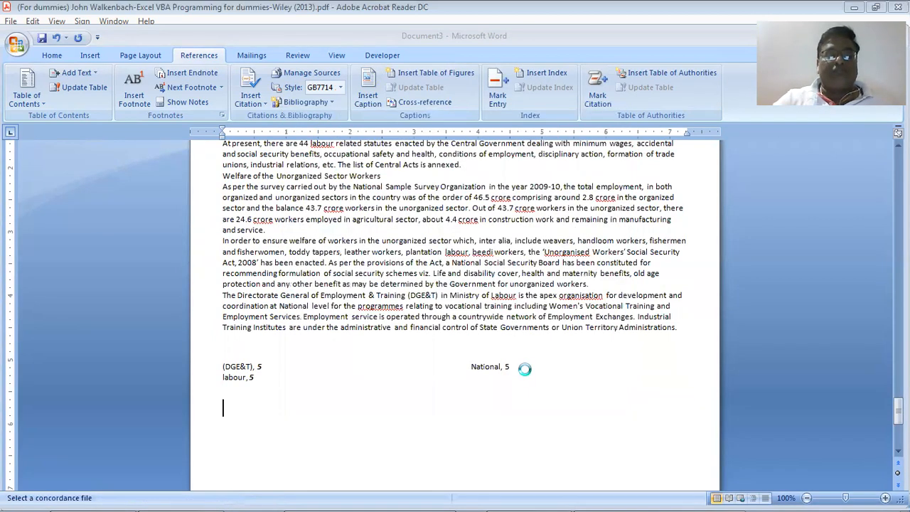
left_click(408, 322)
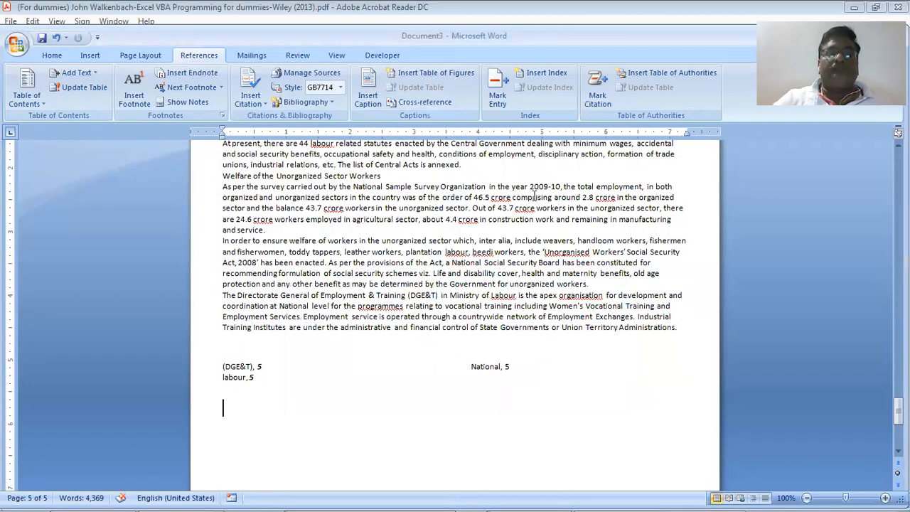
Replace the existing index with an indented two-column index in the From template format
left_click(537, 75)
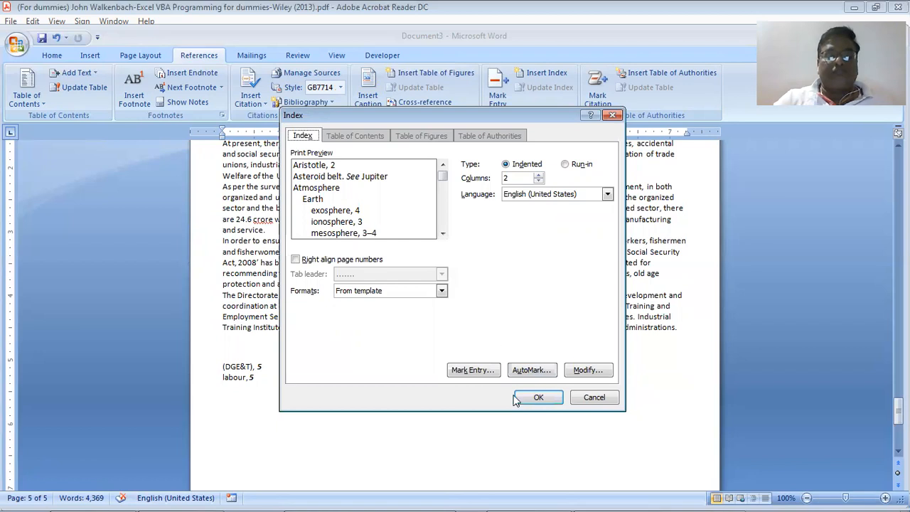
left_click(534, 397)
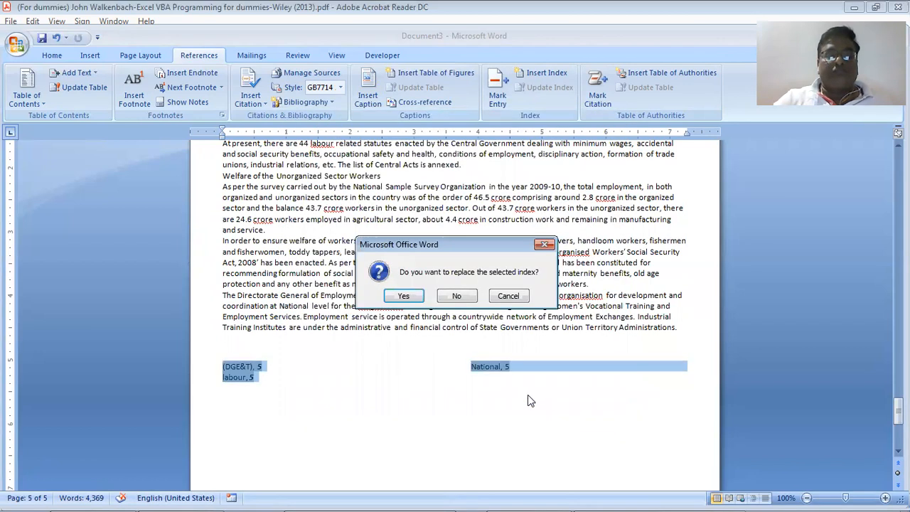
left_click(405, 295)
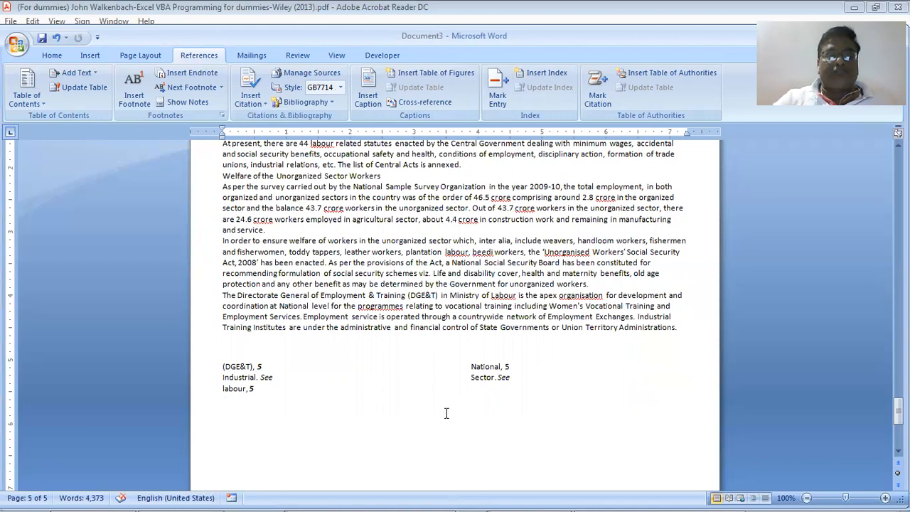
Delete the whole index below the last paragraph
left_click(228, 358, "shift")
key("Delete")
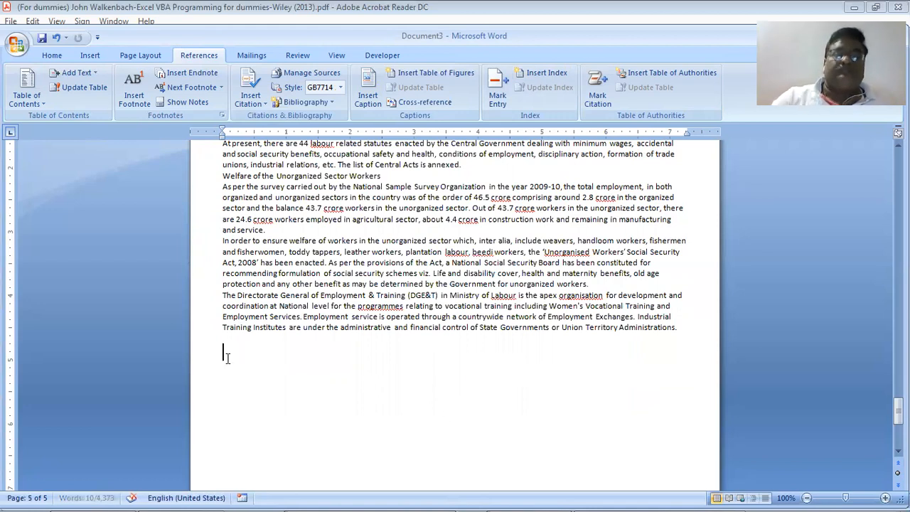
left_click(493, 95)
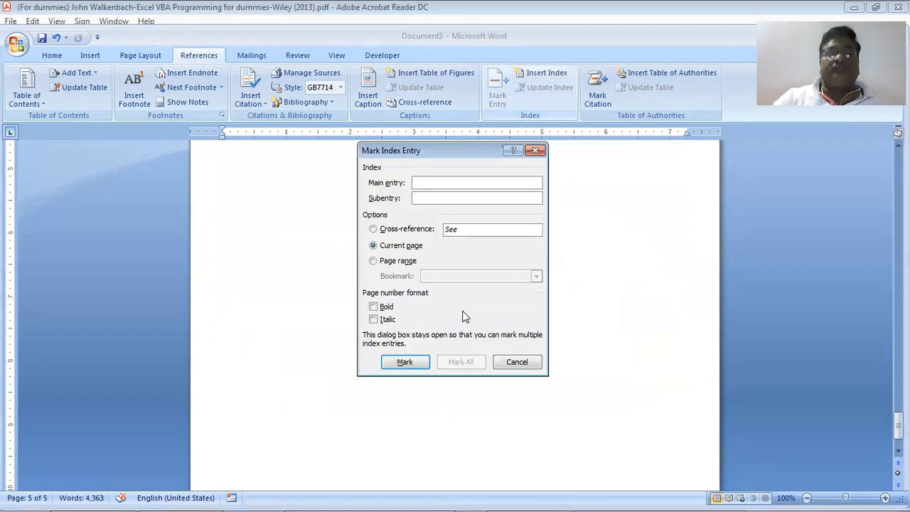
left_click(524, 365)
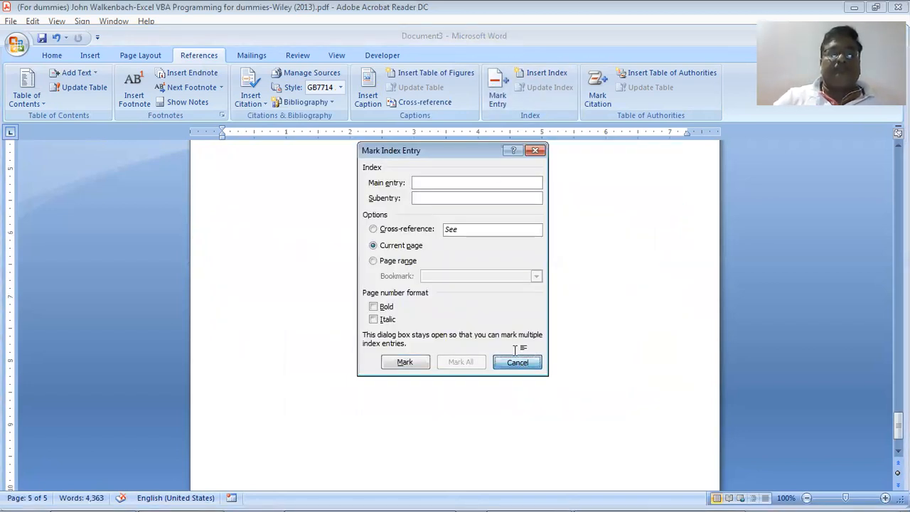
left_click(546, 72)
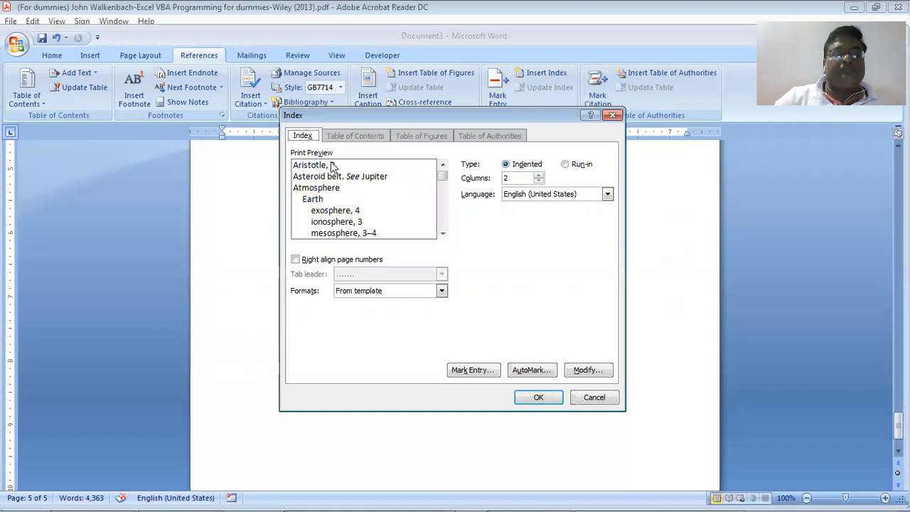
left_click(538, 176)
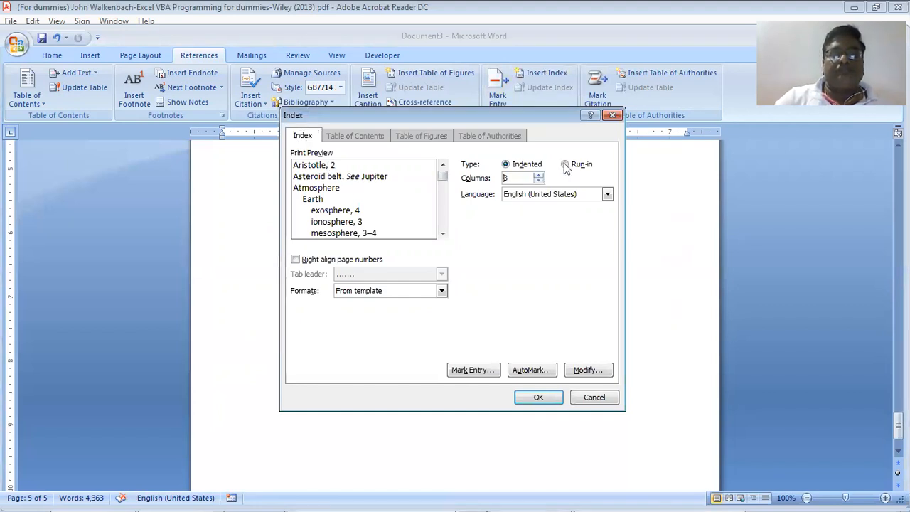
left_click(564, 164)
left_click(565, 166)
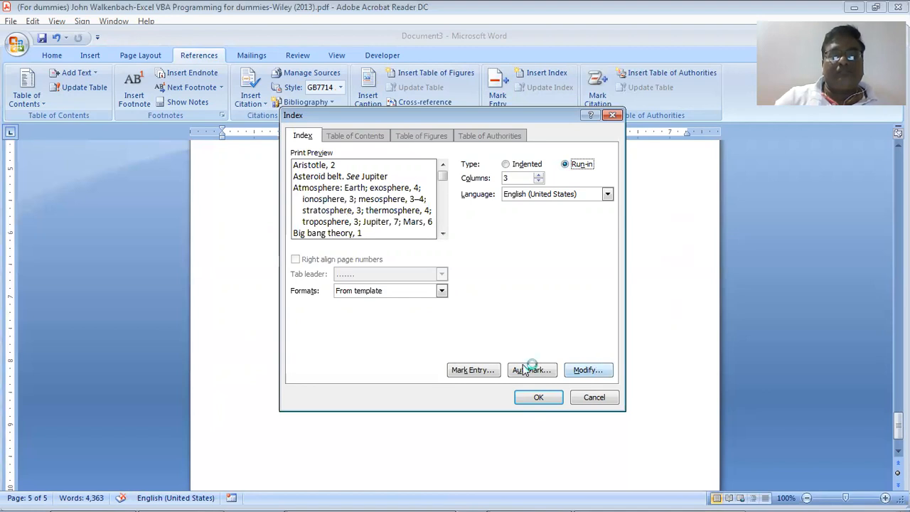
left_click(456, 370)
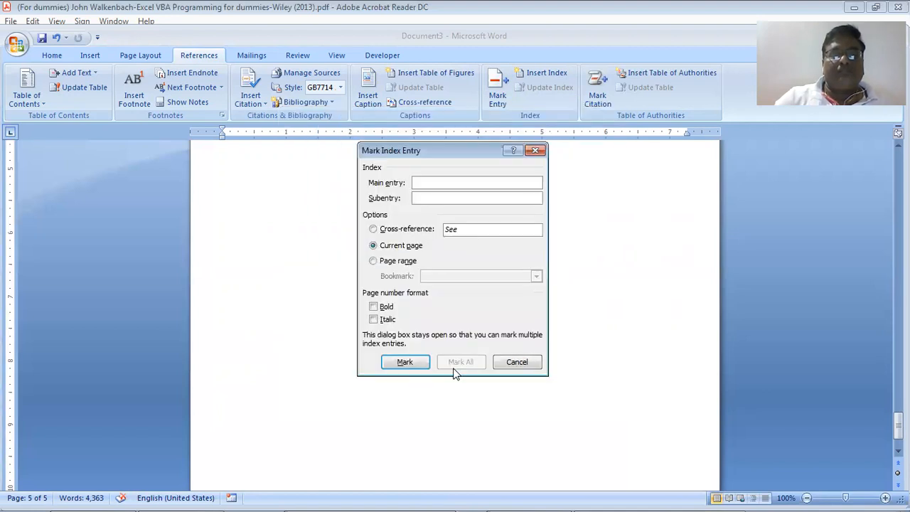
left_click(517, 364)
Insert an indented three-column index with right-aligned page numbers and a dotted tab leader, using the From template format
left_click(538, 76)
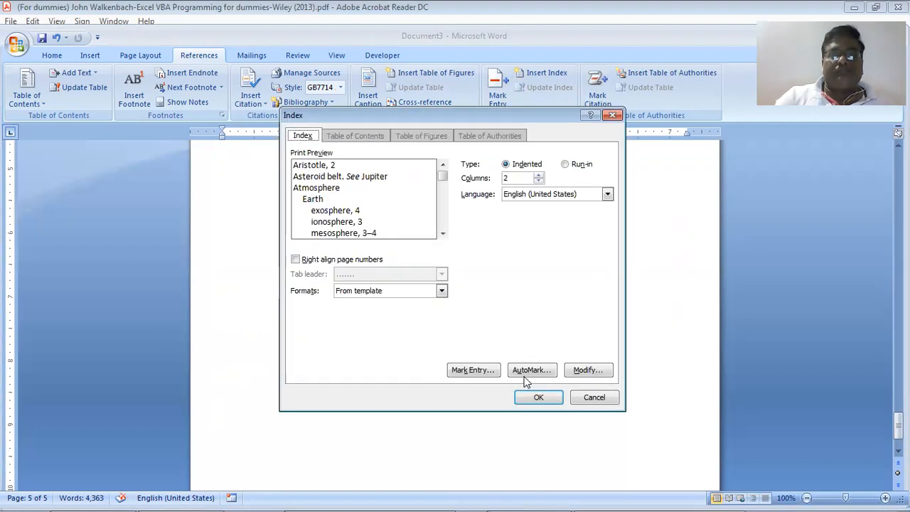
left_click(538, 174)
left_click(325, 260)
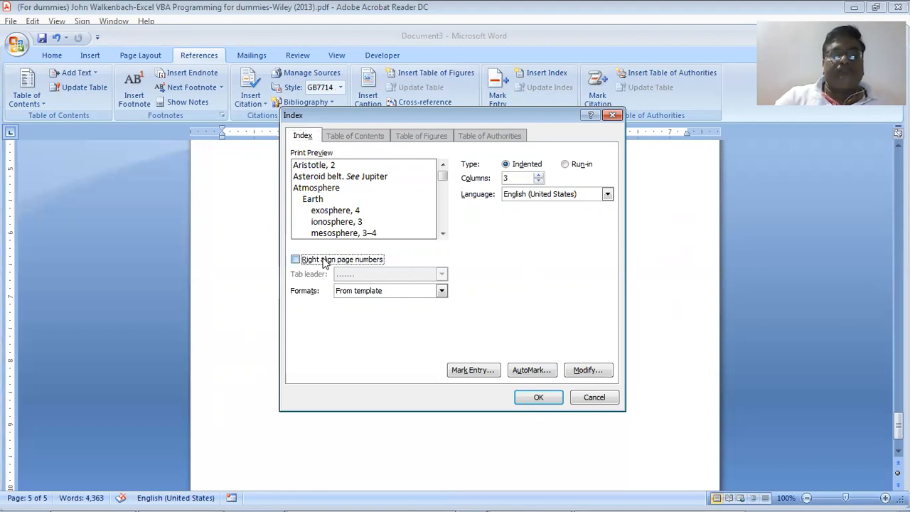
left_click(535, 397)
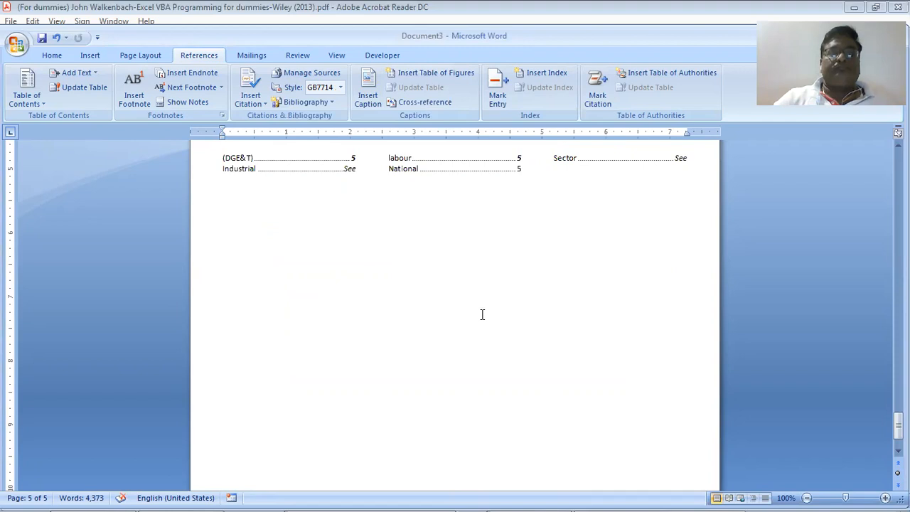
Try to mark the word "employed" in the agricultural sector sentence as a page-range index entry without a bookmark
scroll(479, 312, "up", 5)
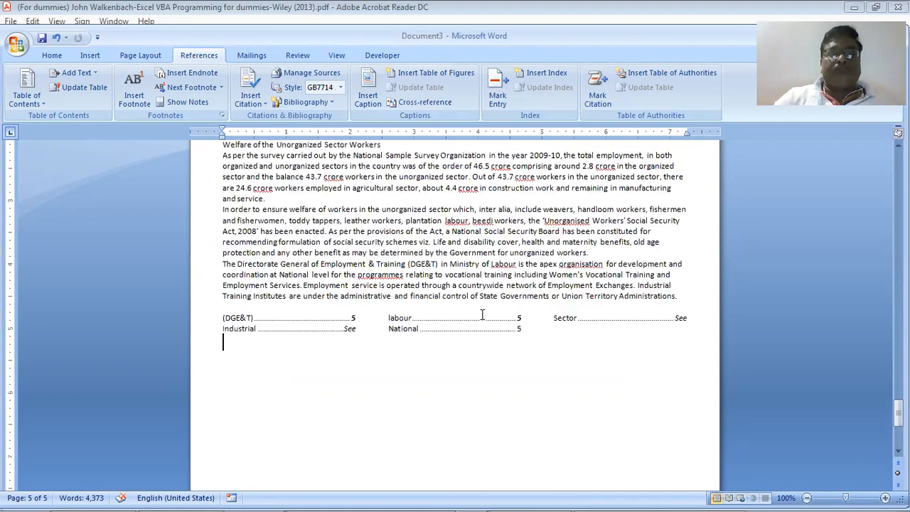
double_click(328, 189)
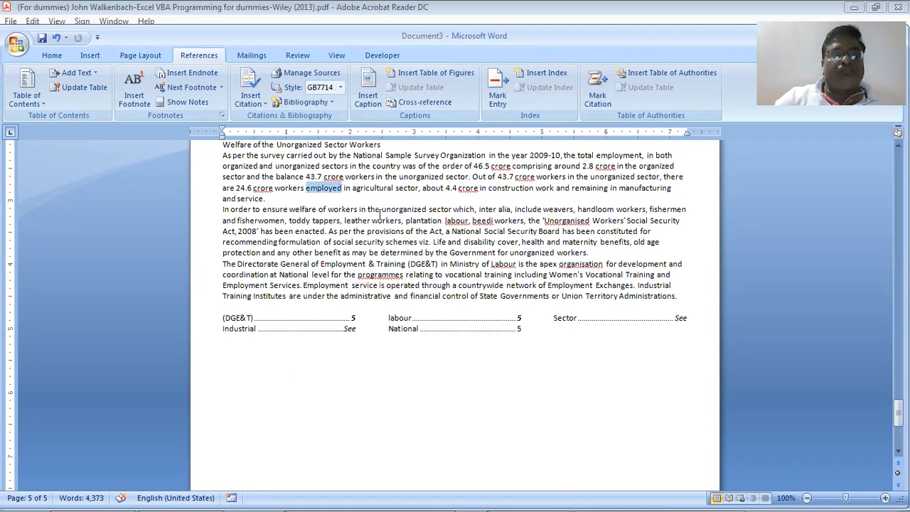
left_click(501, 98)
left_click(402, 261)
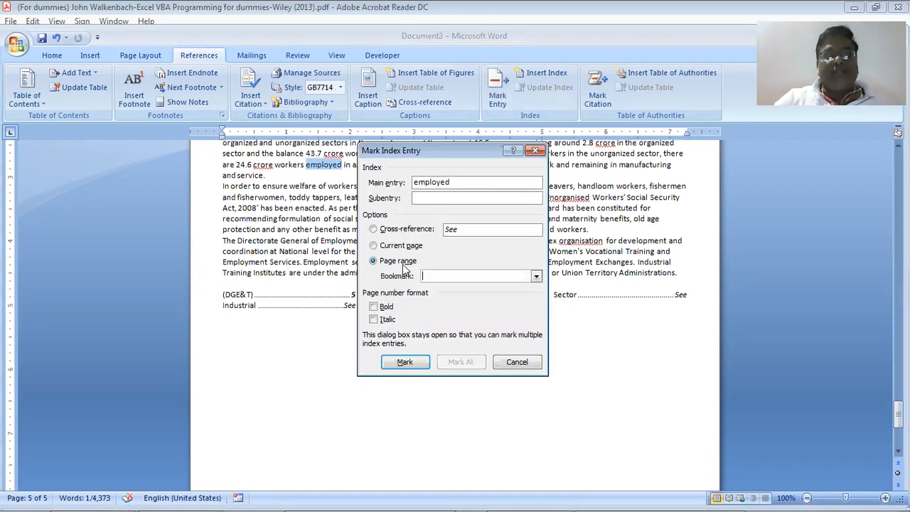
left_click(536, 277)
left_click(526, 275)
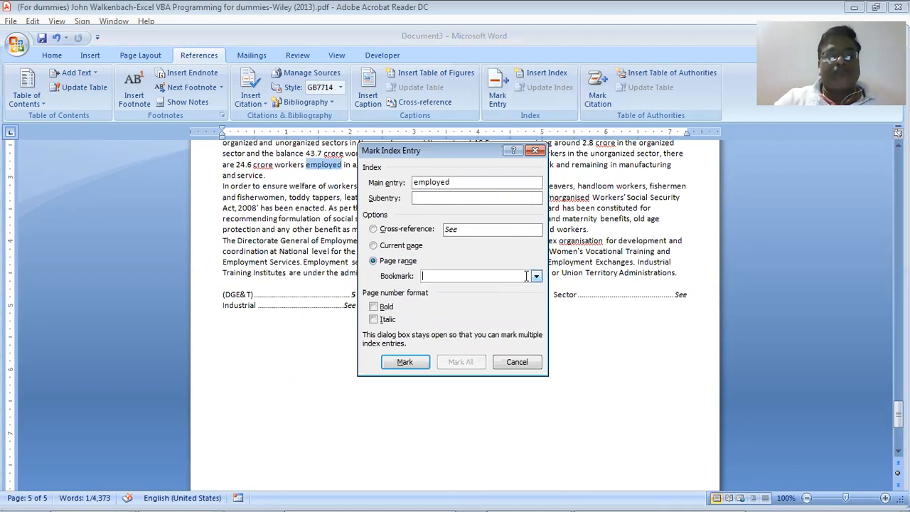
double_click(417, 182)
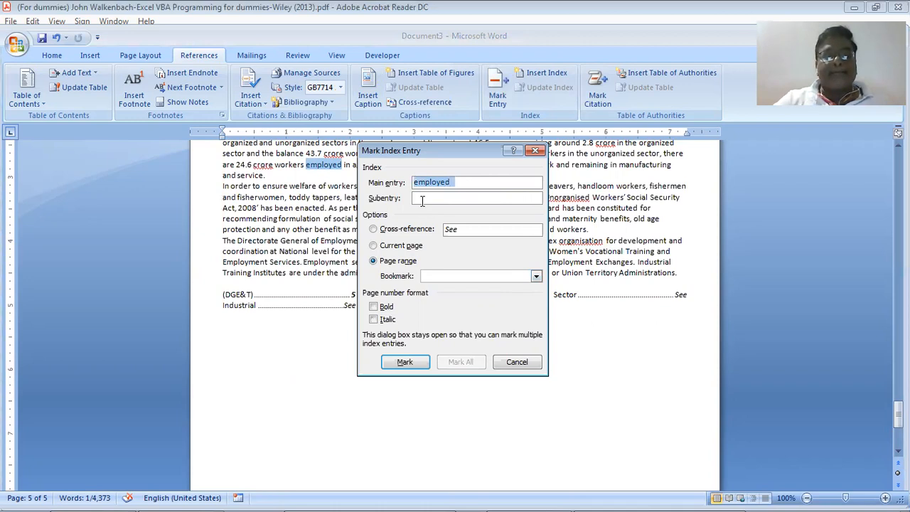
left_click(404, 361)
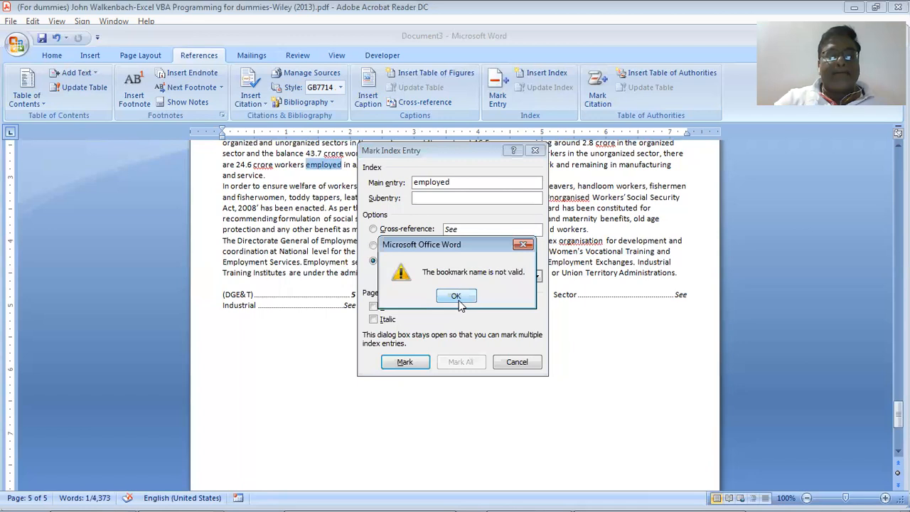
left_click(458, 301)
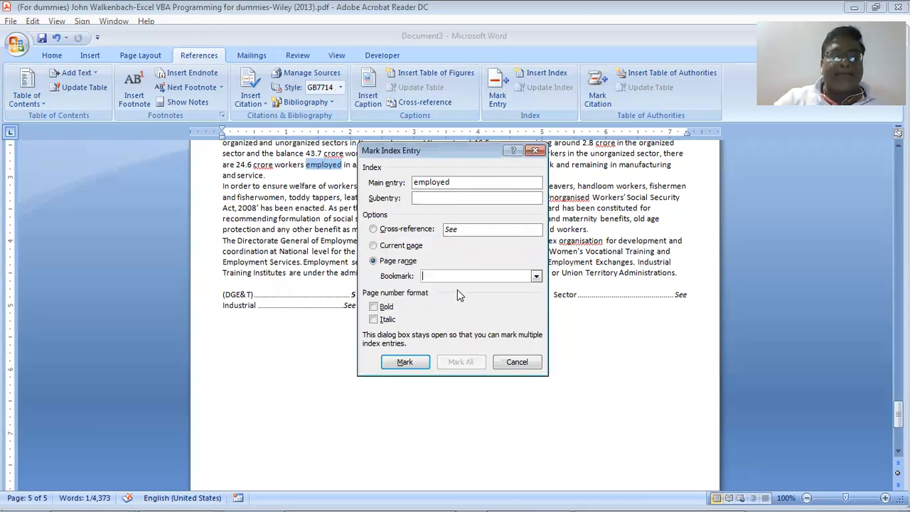
Try to mark "employed" with 1-5 as its page-range bookmark, and close the index entry dialog
type("1-5")
left_click(405, 362)
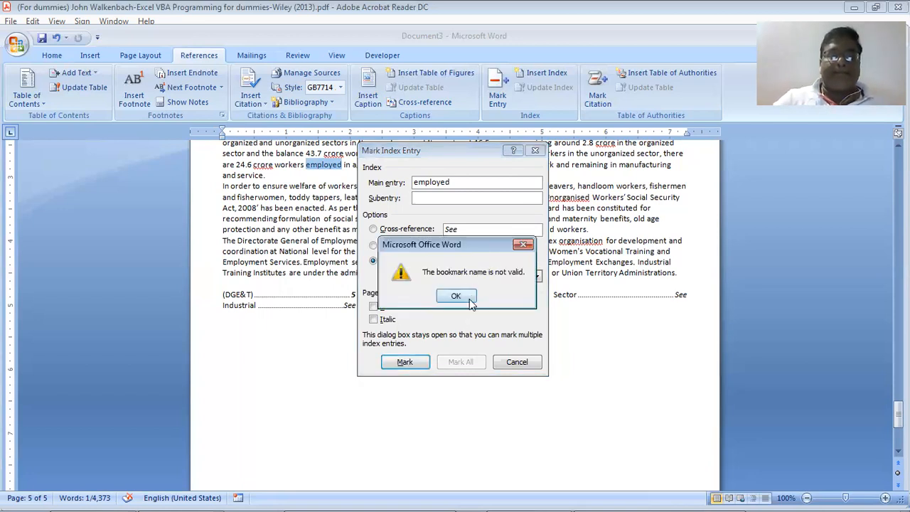
left_click(469, 298)
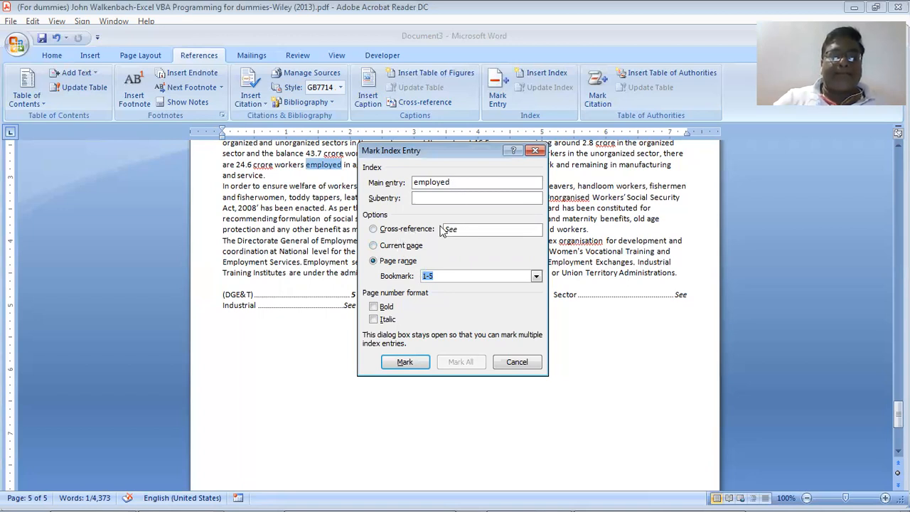
left_click(466, 298)
left_click(537, 277)
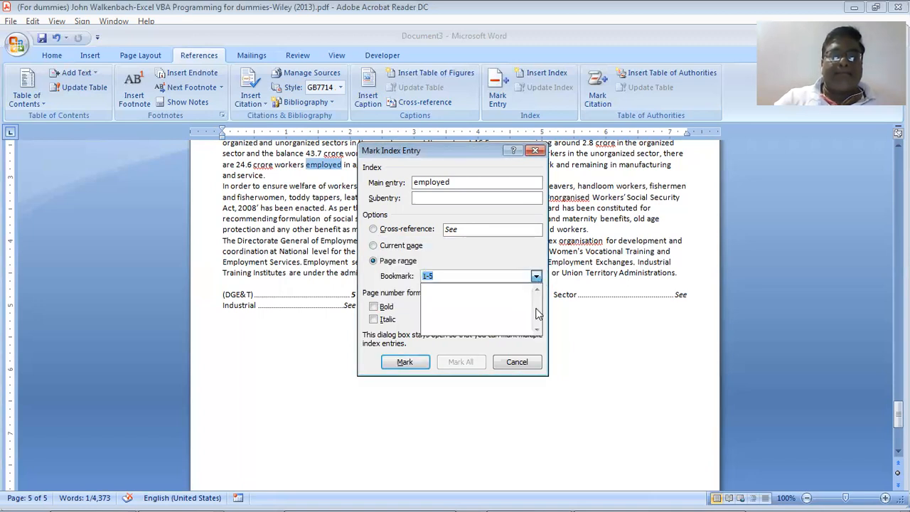
left_click(531, 365)
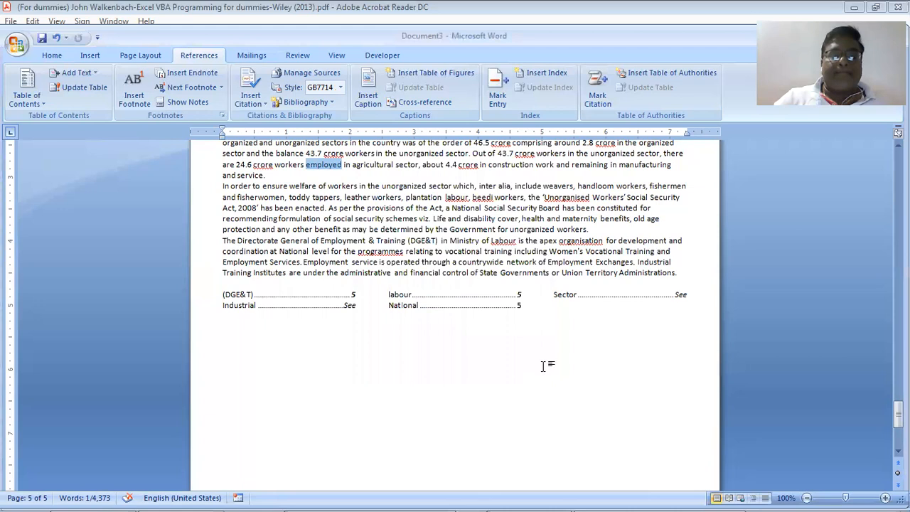
Delete the three-column index with dotted leaders below the last paragraph
scroll(302, 327, "up", 10)
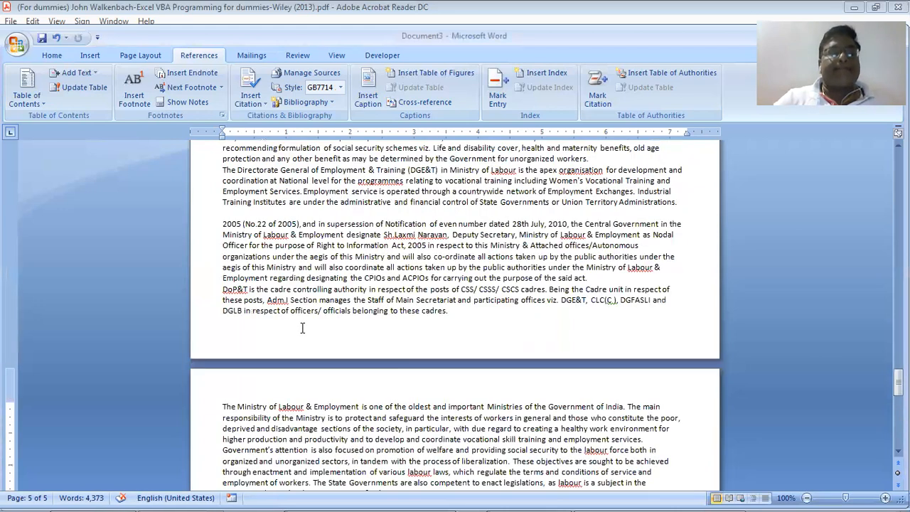
scroll(302, 328, "up", 2)
scroll(302, 328, "down", 12)
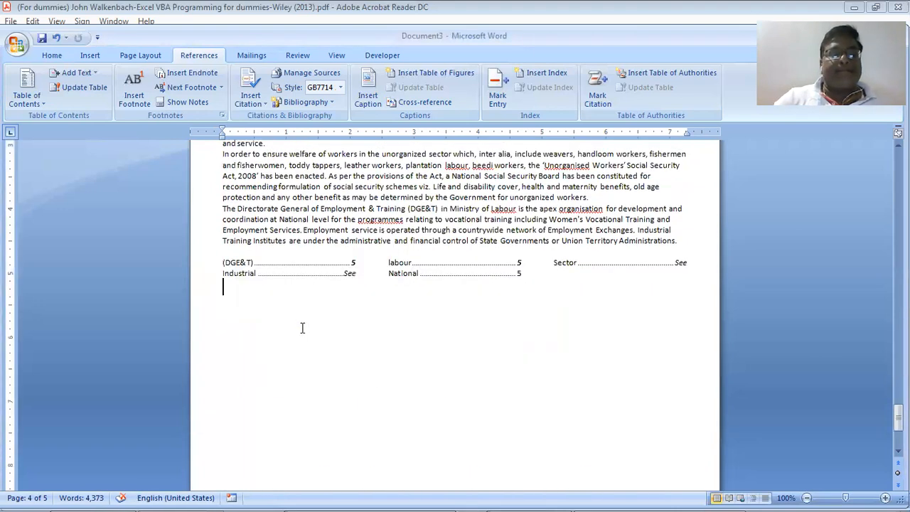
scroll(302, 327, "up", 9)
scroll(302, 328, "down", 6)
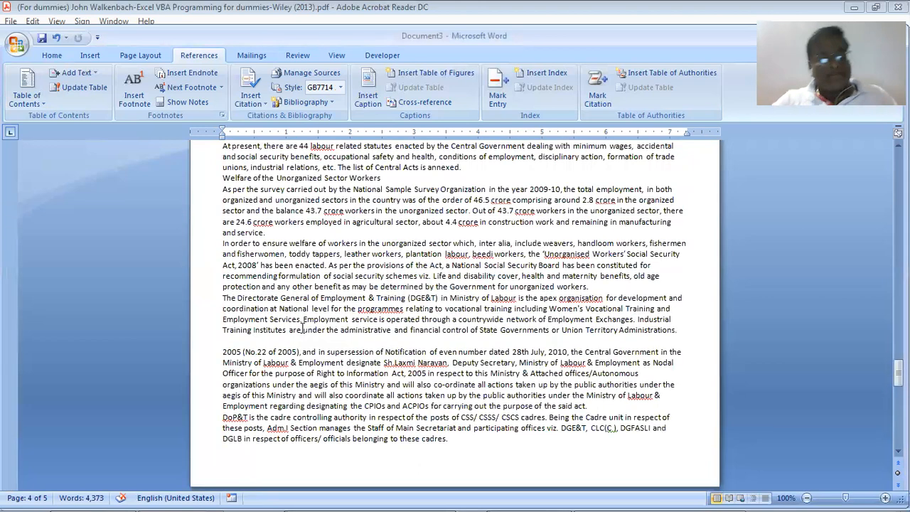
scroll(302, 327, "up", 9)
scroll(330, 391, "down", 11)
left_click(203, 262)
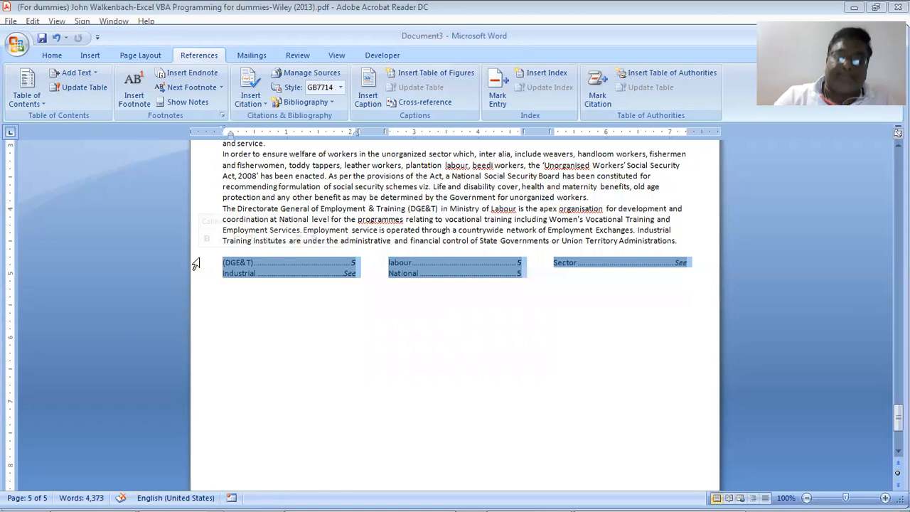
key("Delete")
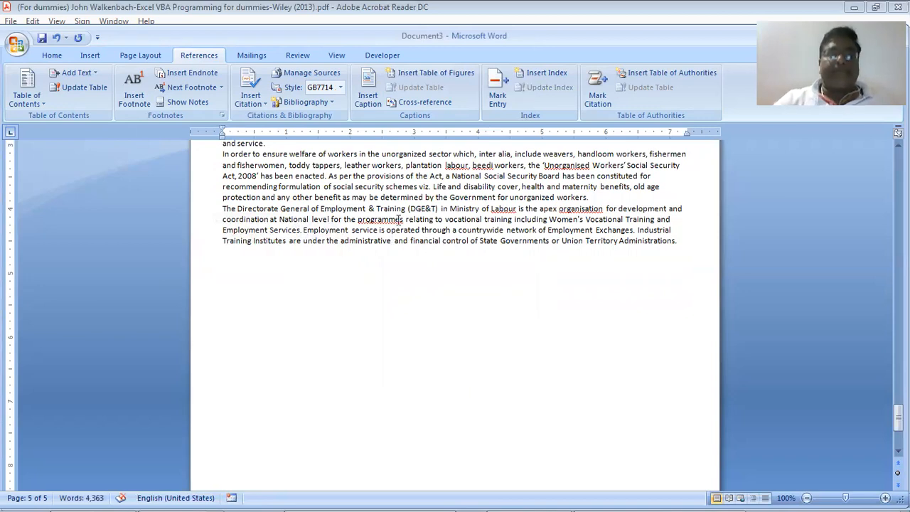
Insert a run-in three-column index in the Modern format, agreeing to replace the selected index
left_click(553, 74)
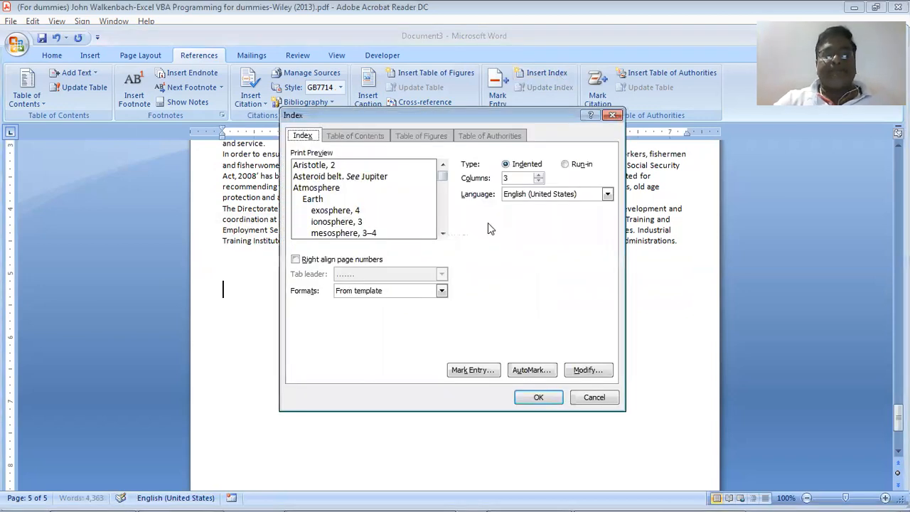
left_click(566, 165)
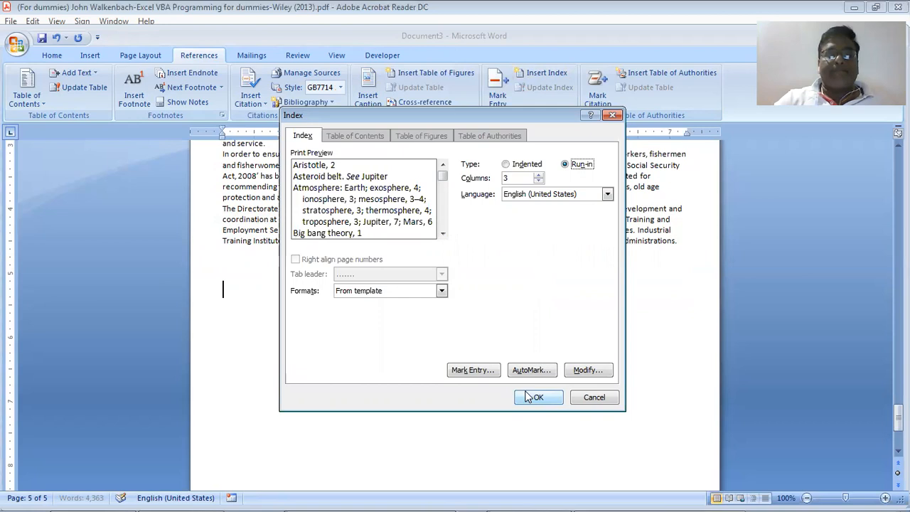
left_click(359, 297)
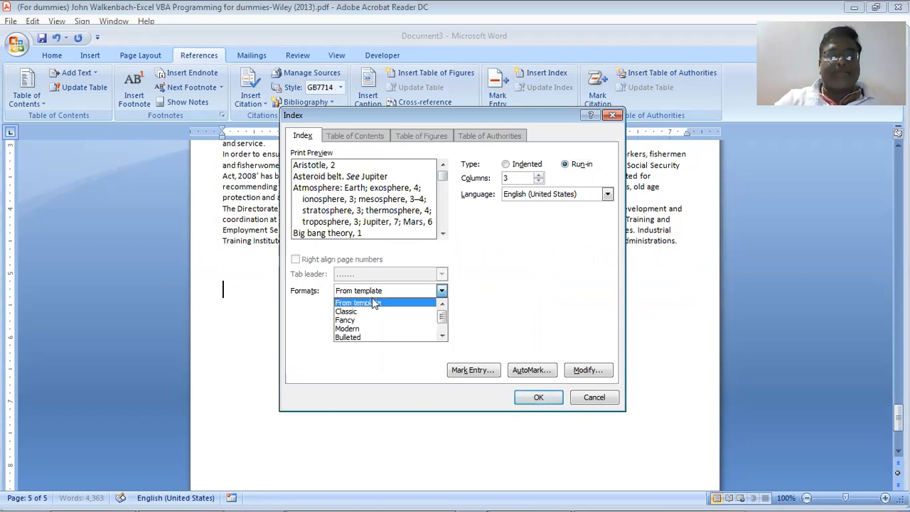
left_click(399, 328)
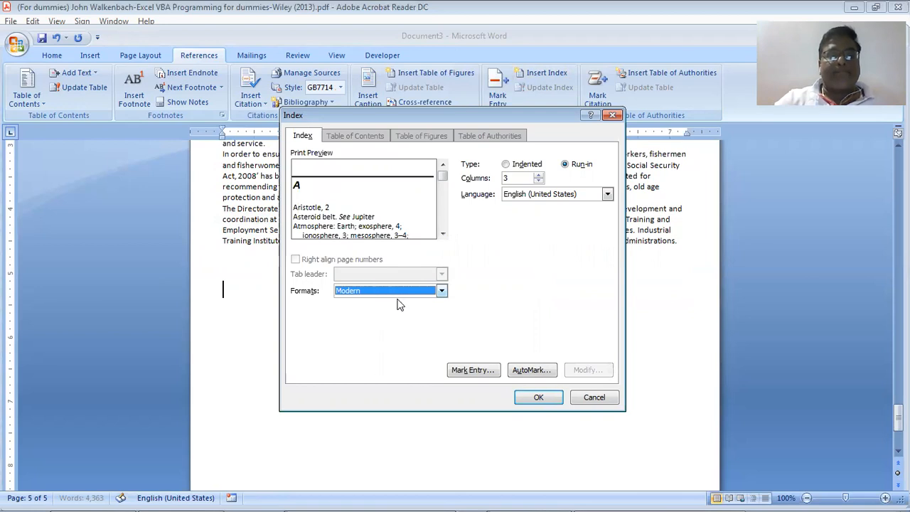
left_click(537, 399)
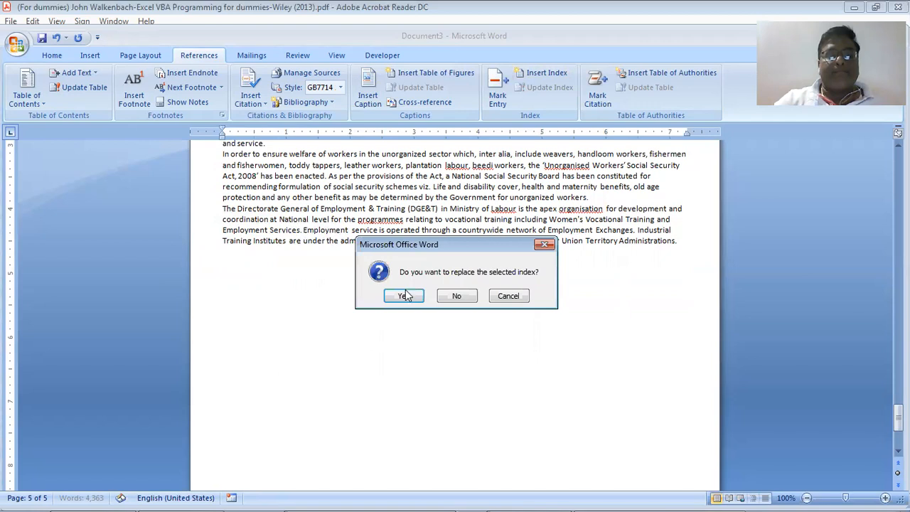
left_click(412, 297)
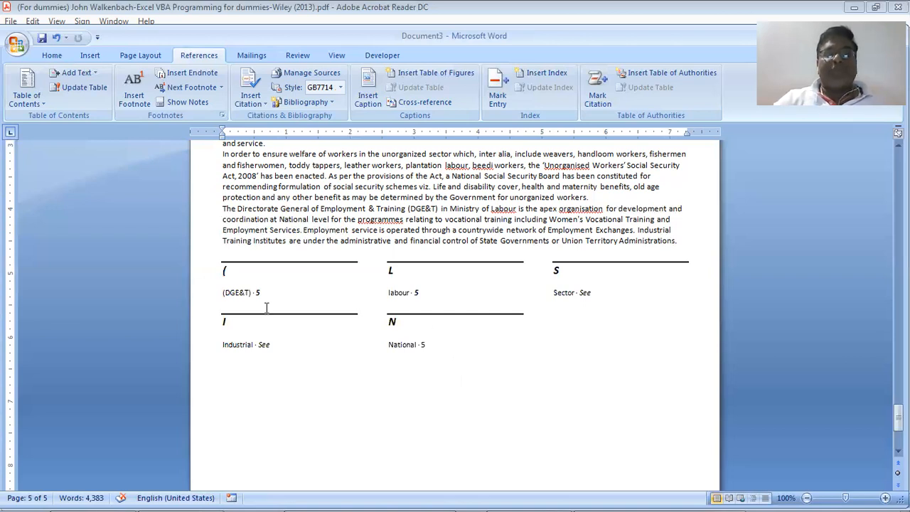
Select the whole Modern-format index and update it
left_click_drag(532, 359, 216, 275)
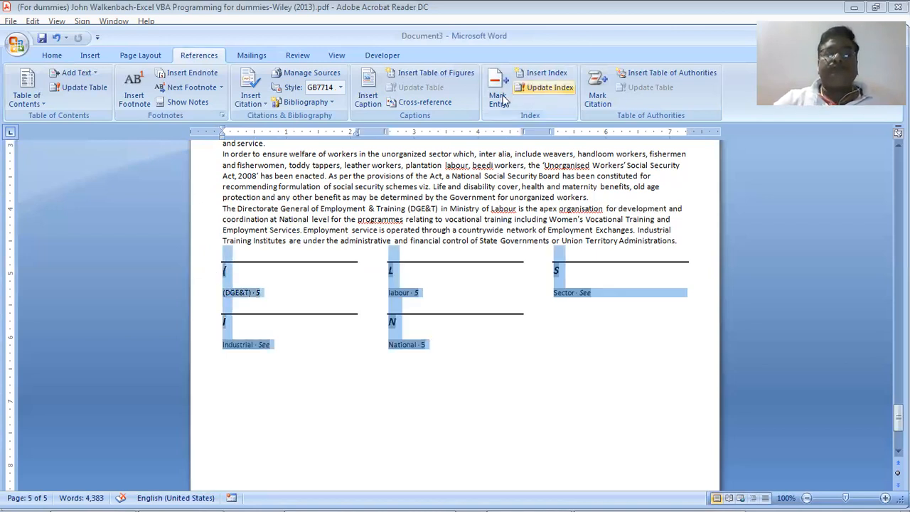
left_click(531, 86)
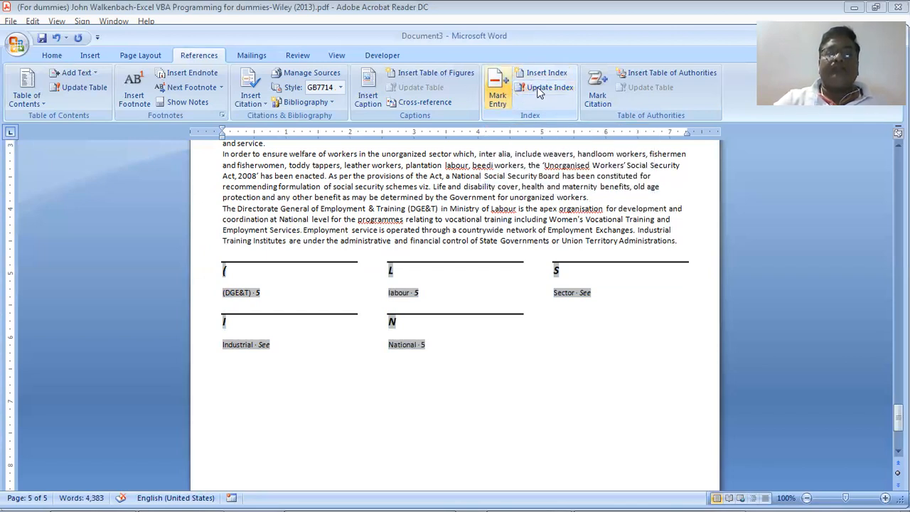
left_click(538, 87)
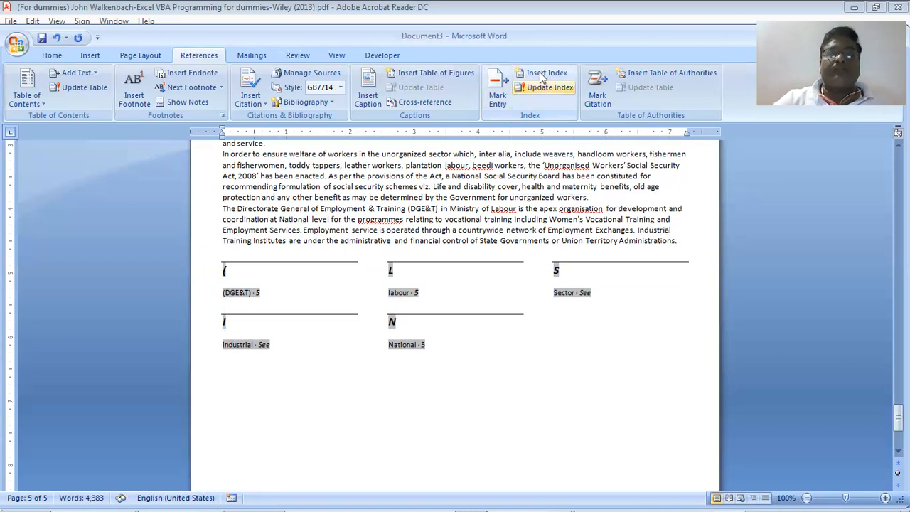
Replace the index with a run-in three-column index in the Classic format
left_click(539, 72)
left_click(368, 292)
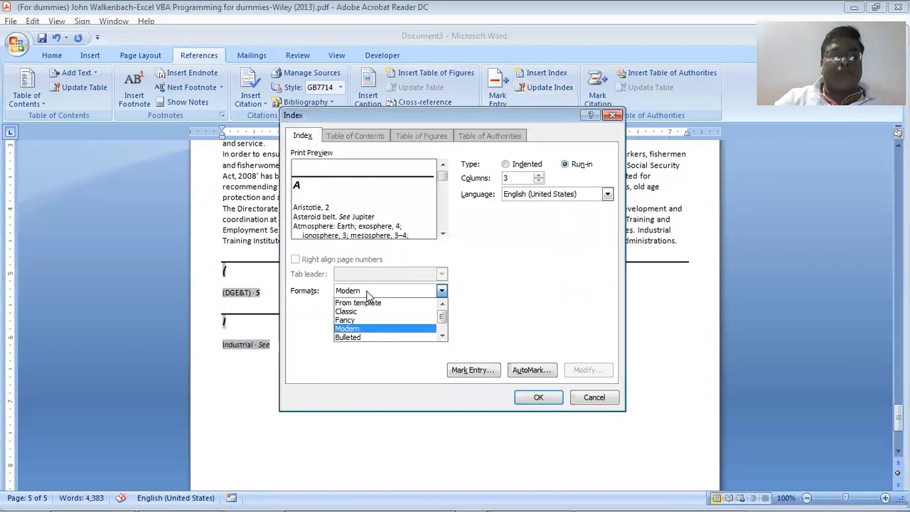
left_click(386, 312)
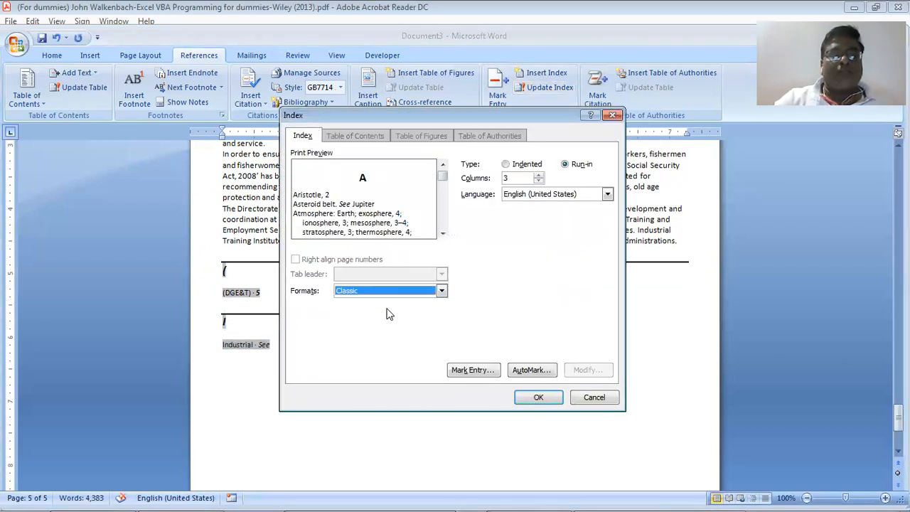
left_click(538, 396)
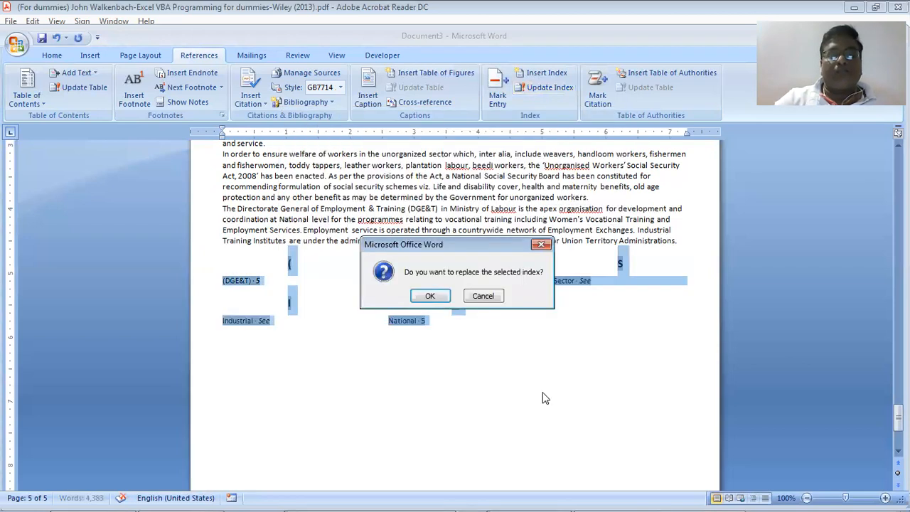
left_click(434, 291)
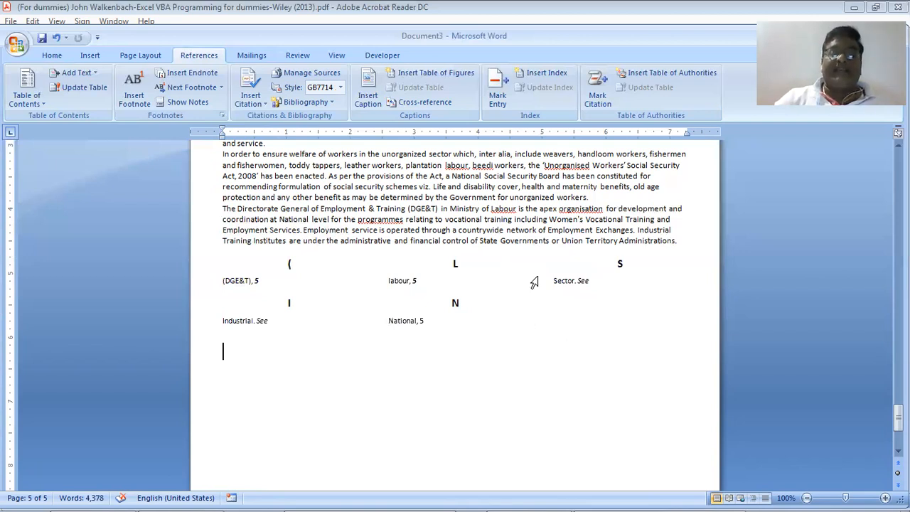
Replace the index below the last paragraph with an indented three-column index in the Simple format
scroll(535, 282, "up", 10)
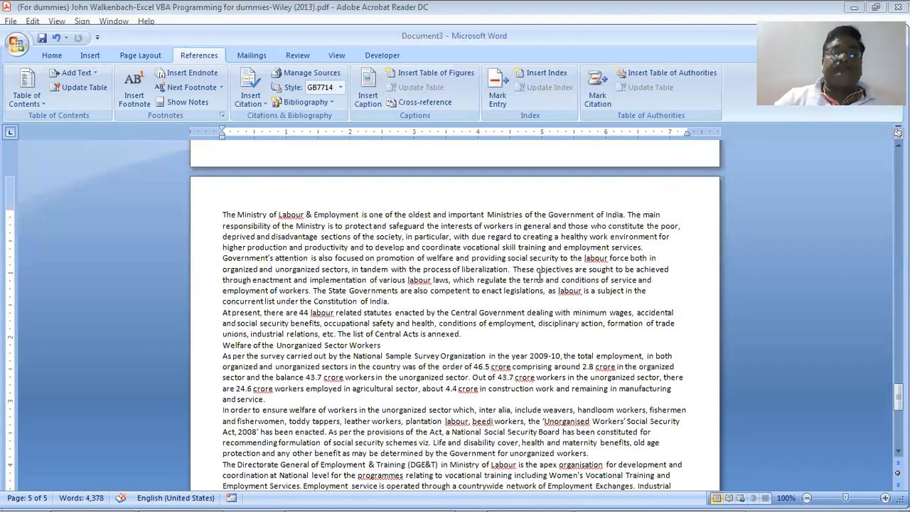
scroll(540, 277, "up", 4)
scroll(540, 278, "up", 4)
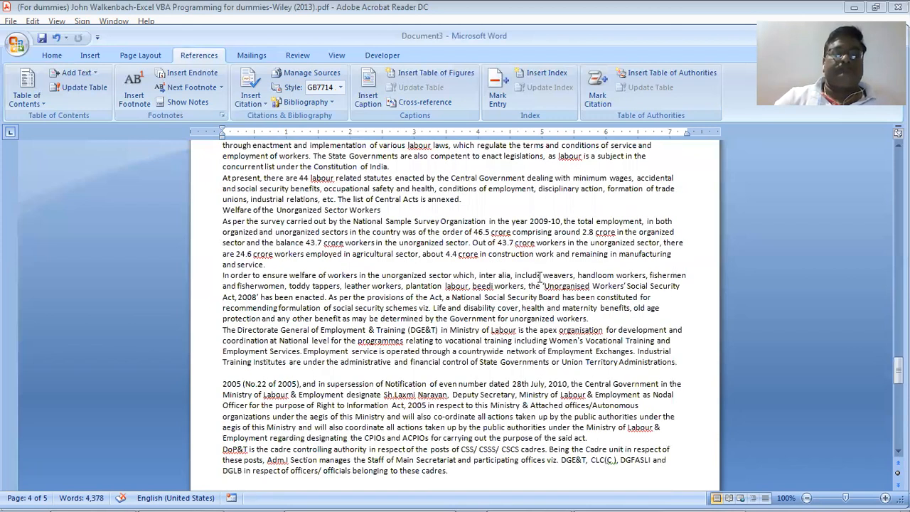
scroll(539, 277, "down", 5)
left_click(539, 277)
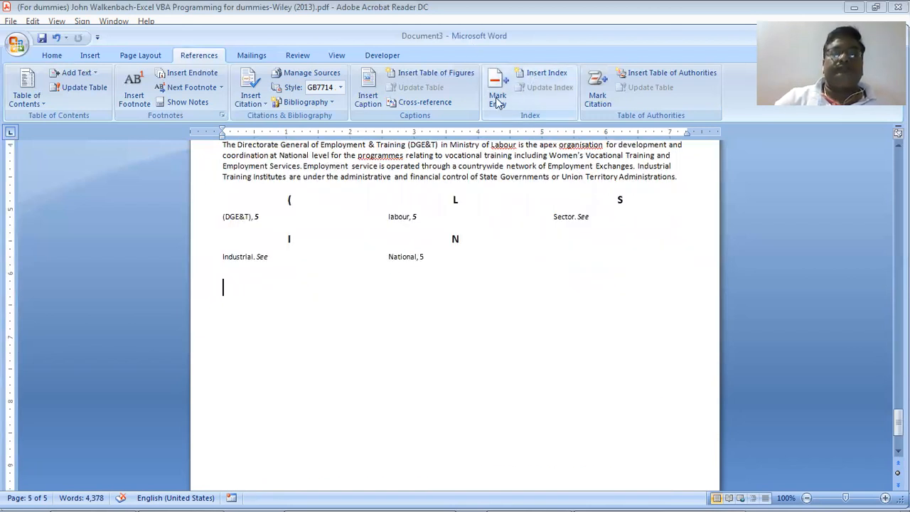
left_click(542, 74)
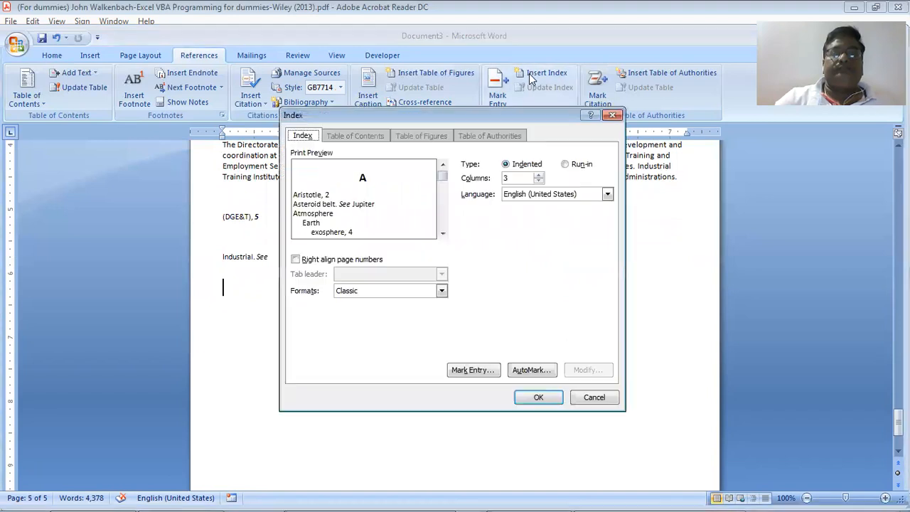
left_click(441, 291)
left_click(441, 337)
left_click(441, 337)
left_click(406, 338)
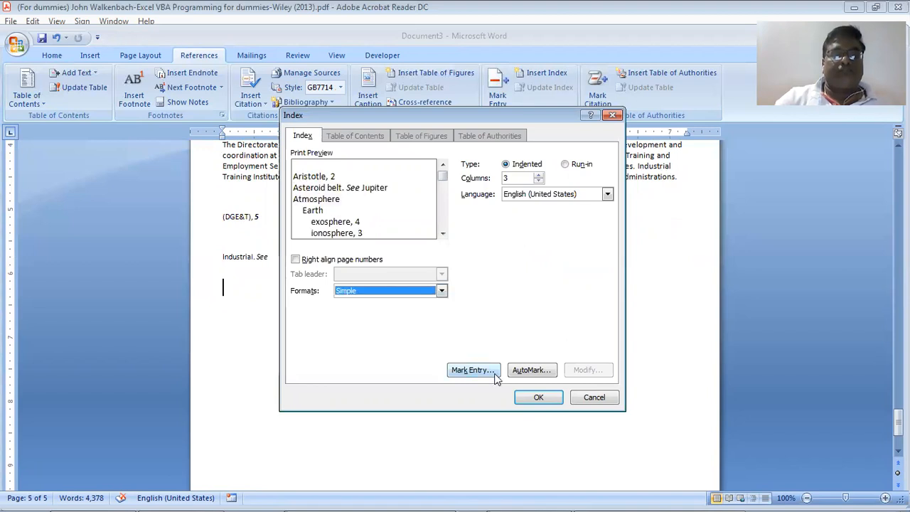
left_click(538, 396)
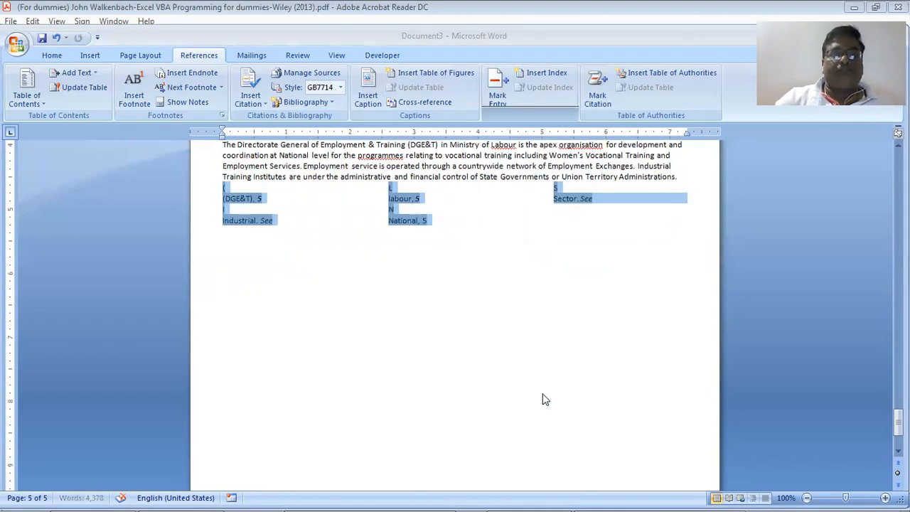
left_click(403, 298)
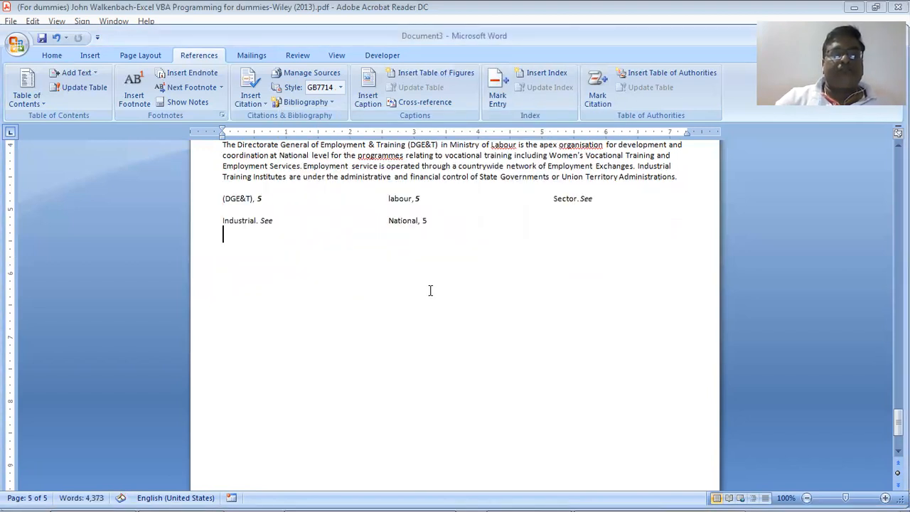
Replace the index with an indented three-column index in the Formal format, with right-aligned page numbers and dotted leaders
left_click(549, 74)
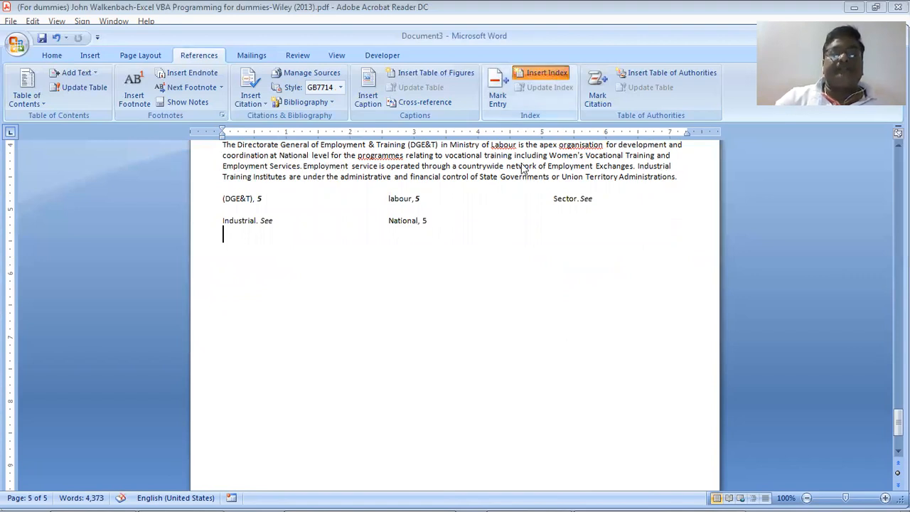
left_click(398, 290)
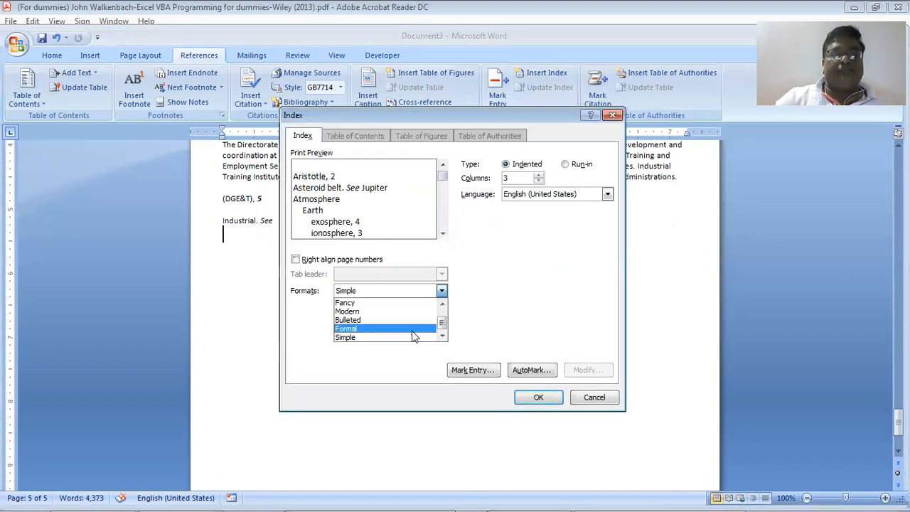
left_click(411, 330)
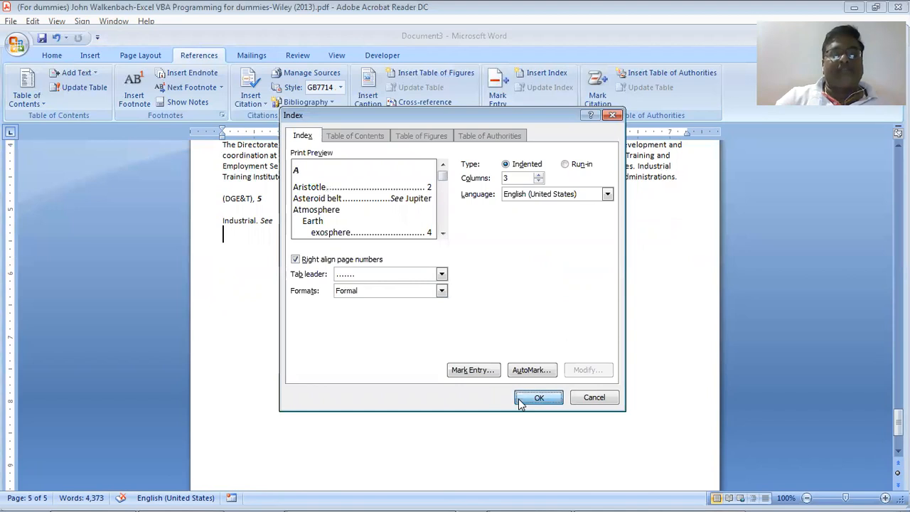
left_click(522, 401)
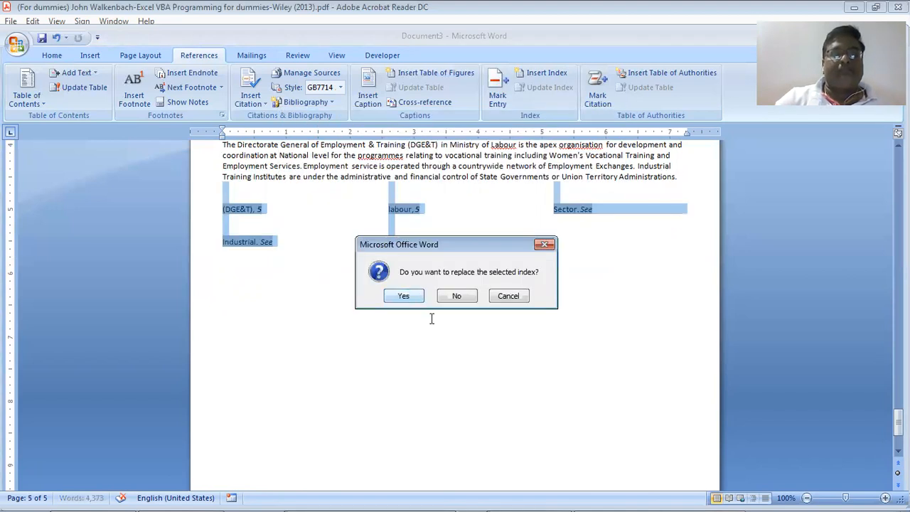
key("Return")
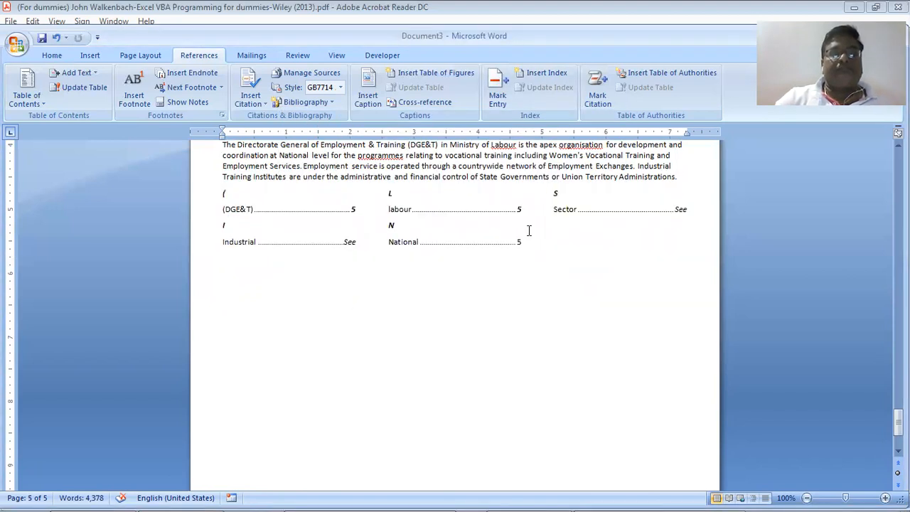
Replace the index with an indented three-column index in the Bulleted format
left_click(540, 73)
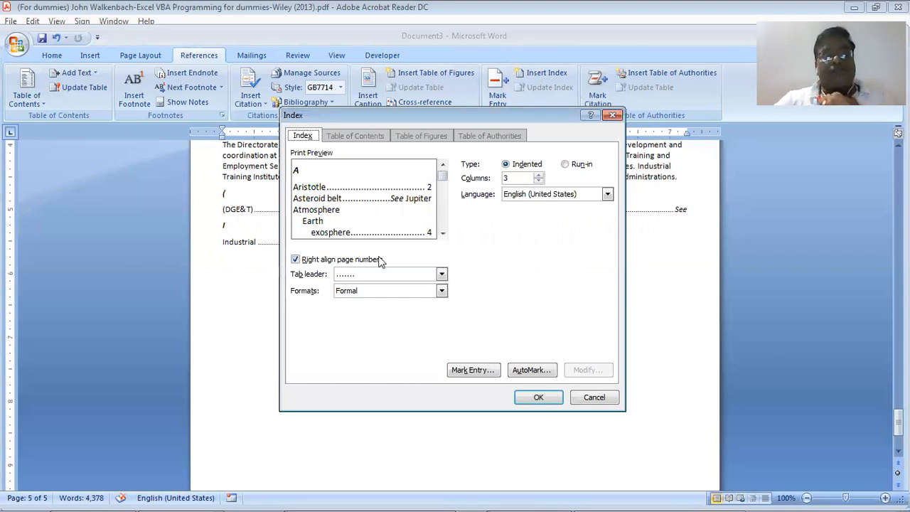
left_click(401, 291)
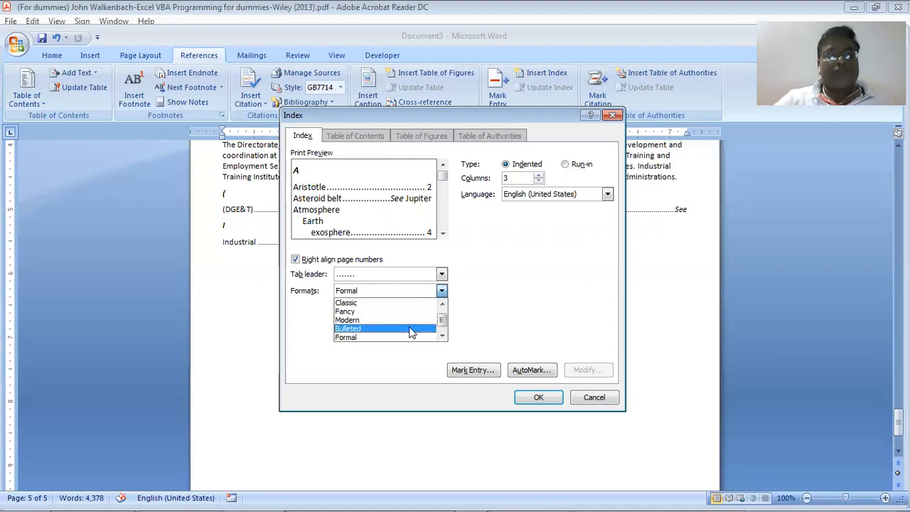
left_click(410, 329)
left_click(532, 394)
key("Return")
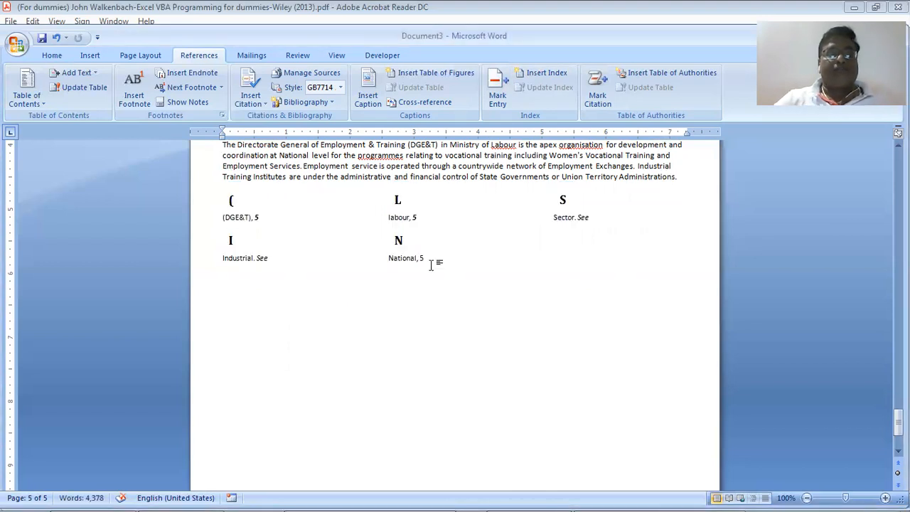
Replace the Bulleted-format index using Gujarati (India) as its language, and bring up the index language choices again
left_click(533, 73)
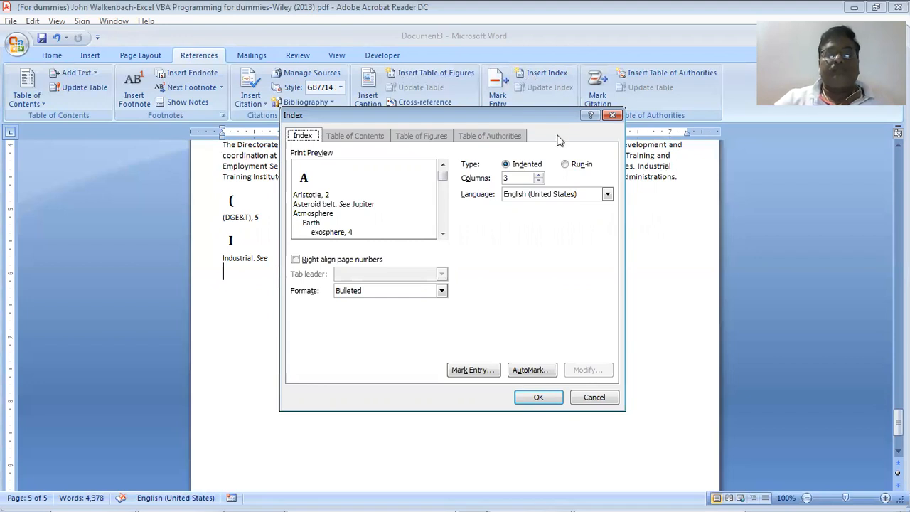
left_click(586, 197)
left_click(580, 205)
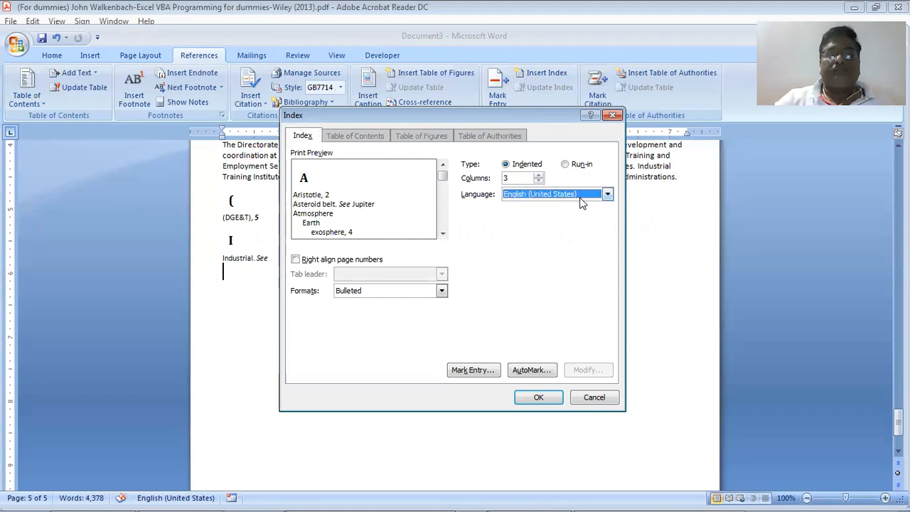
left_click(580, 202)
left_click(581, 205)
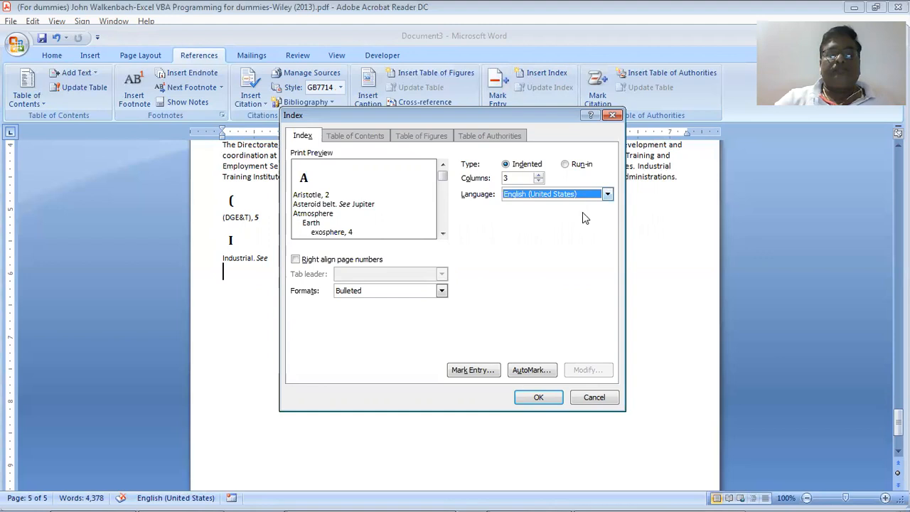
left_click(582, 199)
left_click(584, 211)
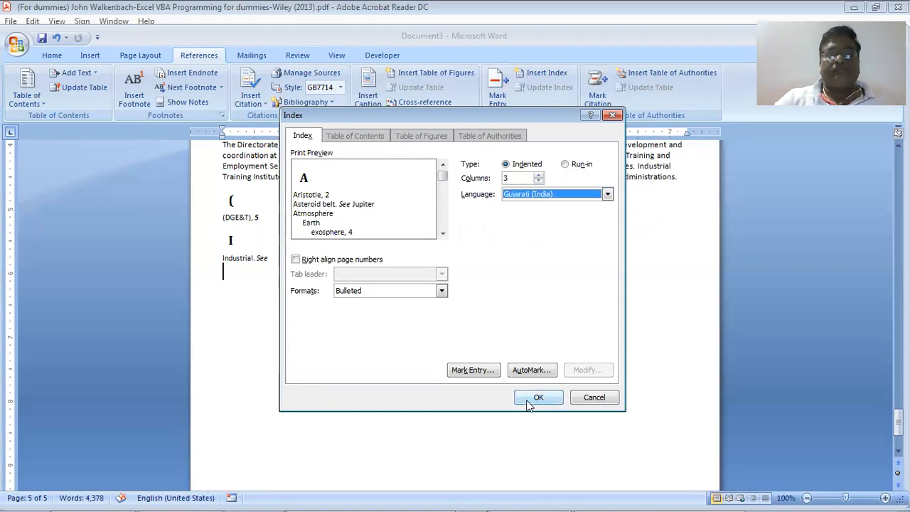
left_click(538, 396)
left_click(402, 297)
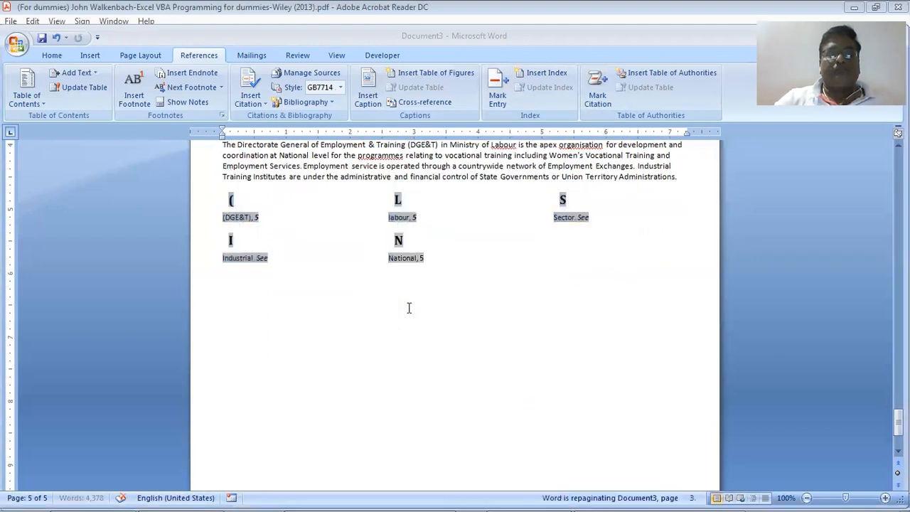
left_click(554, 194)
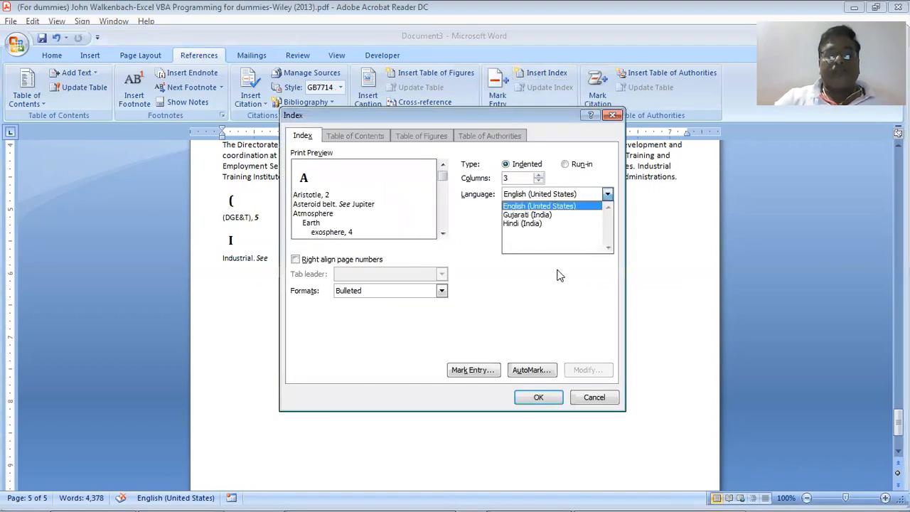
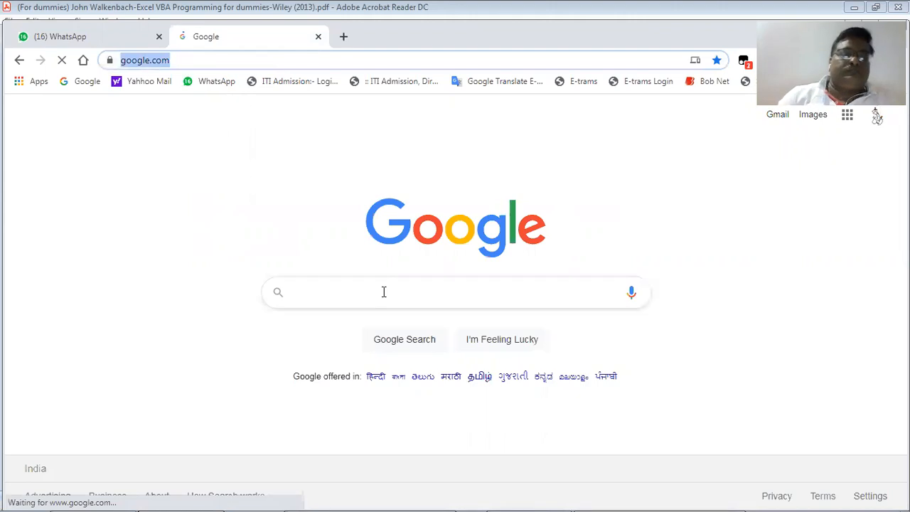
Switch to Google in the browser and search for "citations and bibliography in word"
type("Ciati")
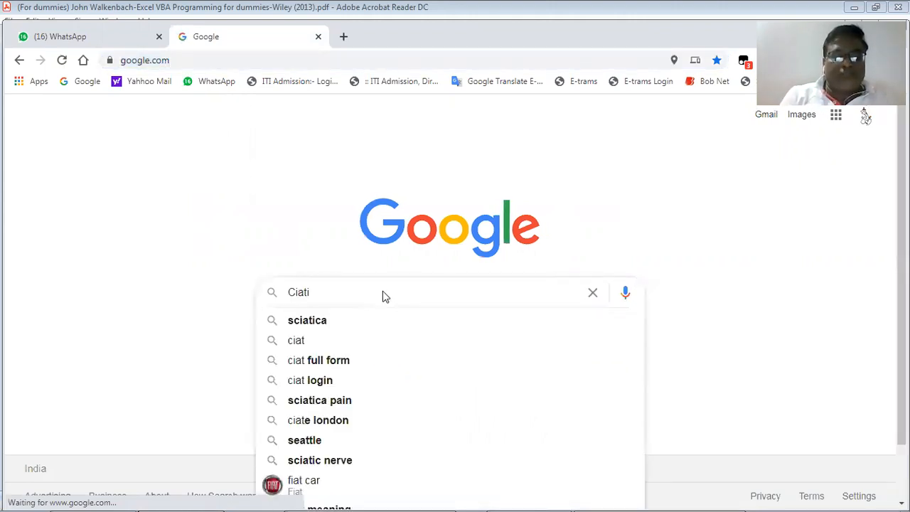
type("on")
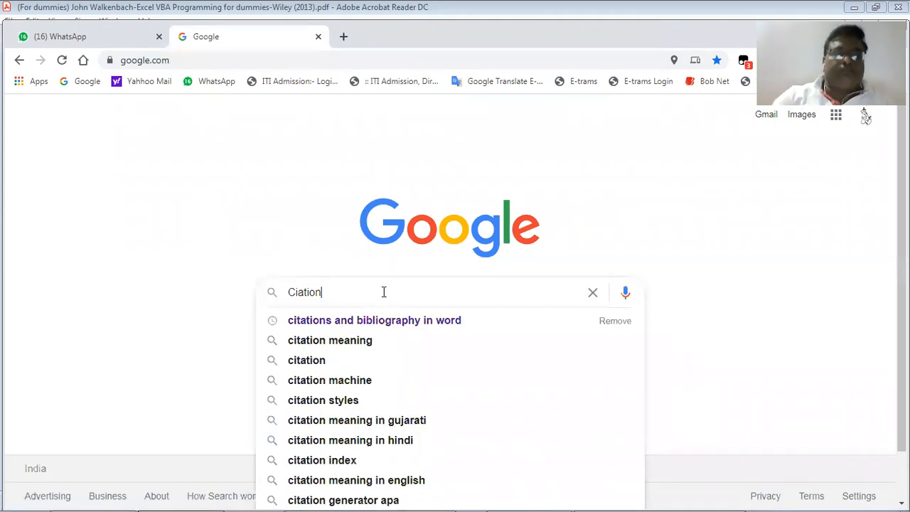
left_click(405, 321)
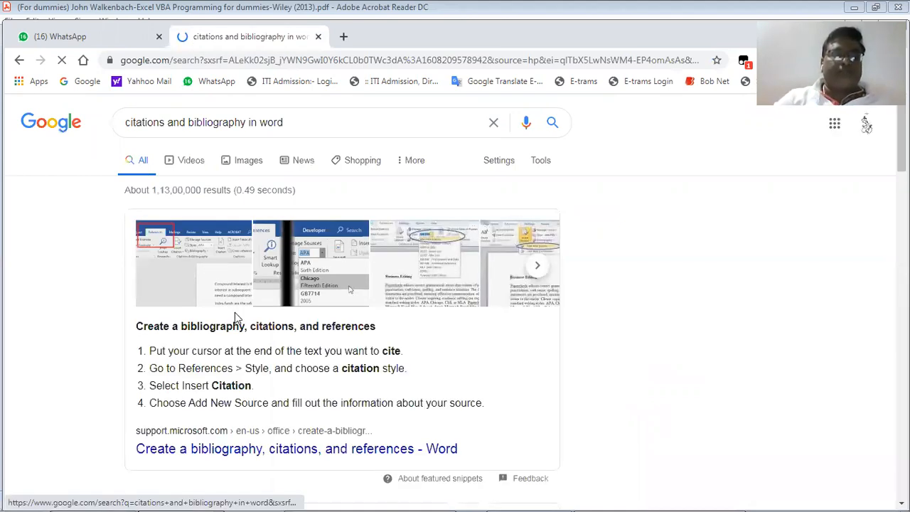
scroll(555, 277, "down", 2)
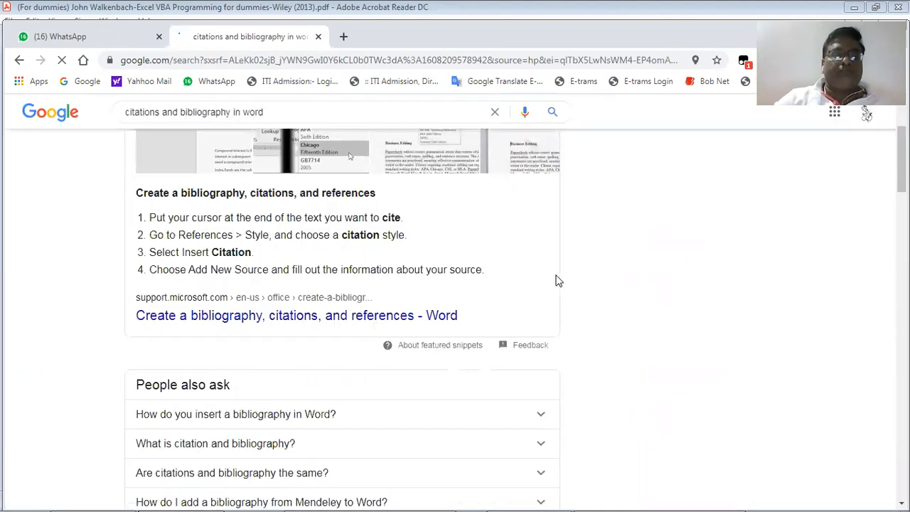
scroll(124, 189, "up", 2)
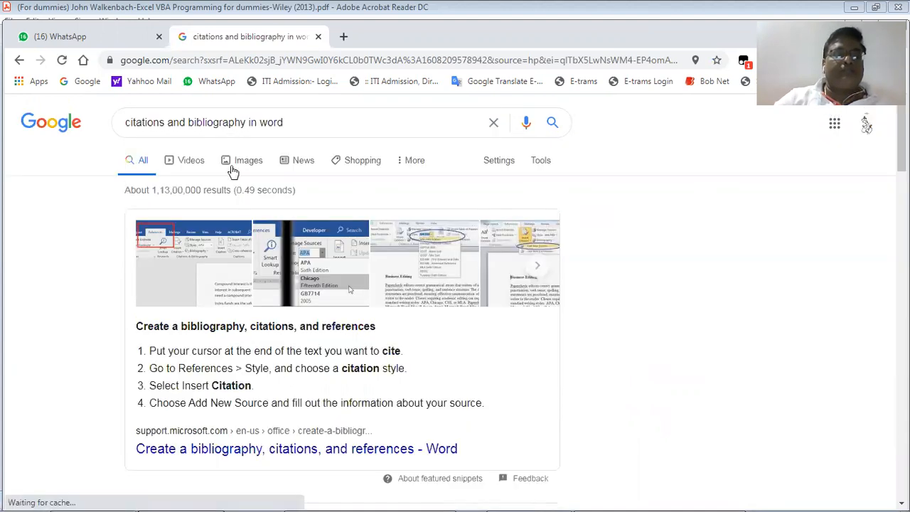
Show the image results for the citations and bibliography search and look through them
left_click(244, 161)
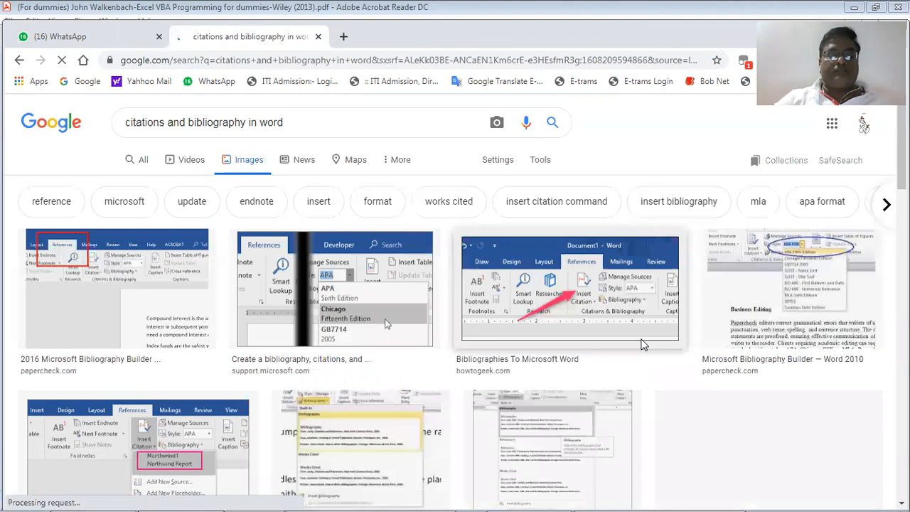
scroll(649, 344, "down", 1)
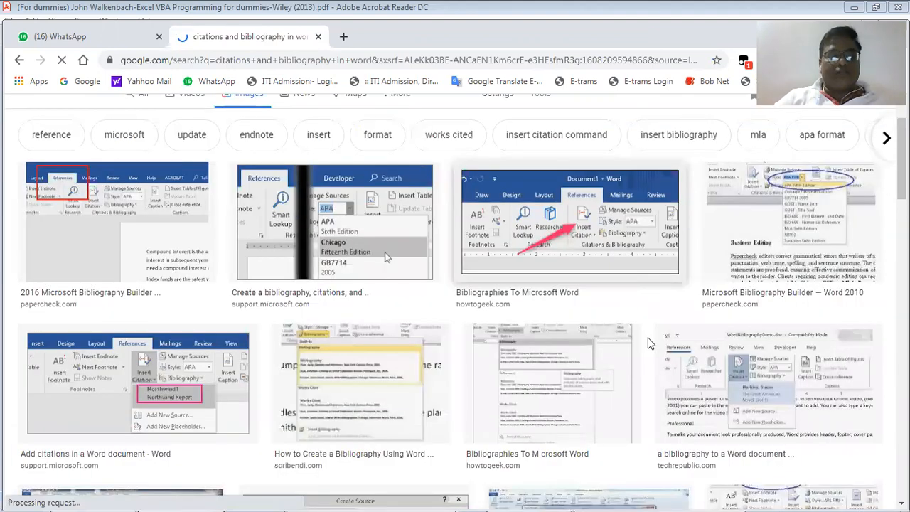
scroll(649, 344, "down", 1)
scroll(648, 344, "down", 1)
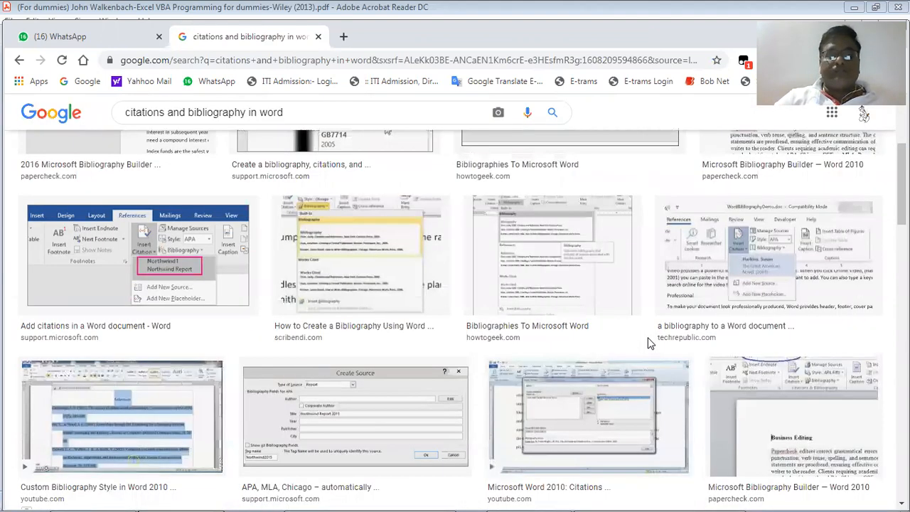
scroll(648, 344, "down", 1)
scroll(324, 259, "up", 4)
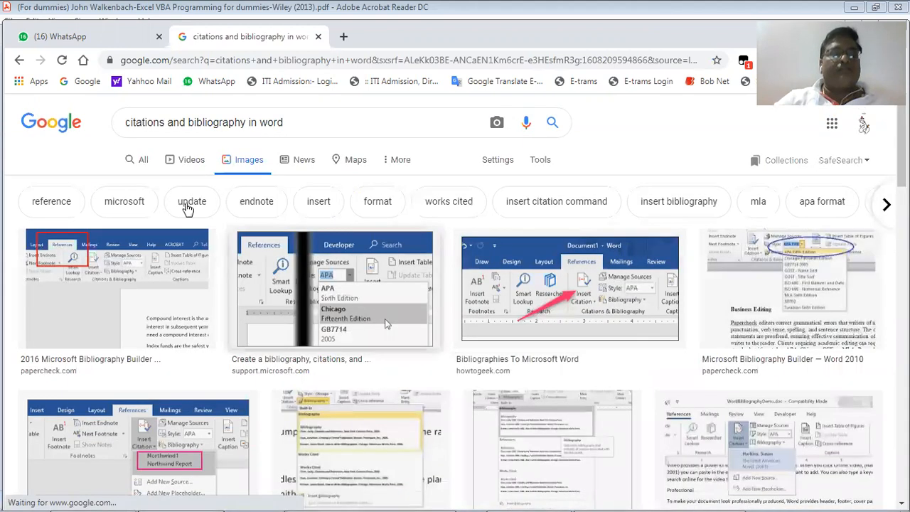
Return to all search results and look through the videos and web articles on Word citations and bibliographies
left_click(143, 161)
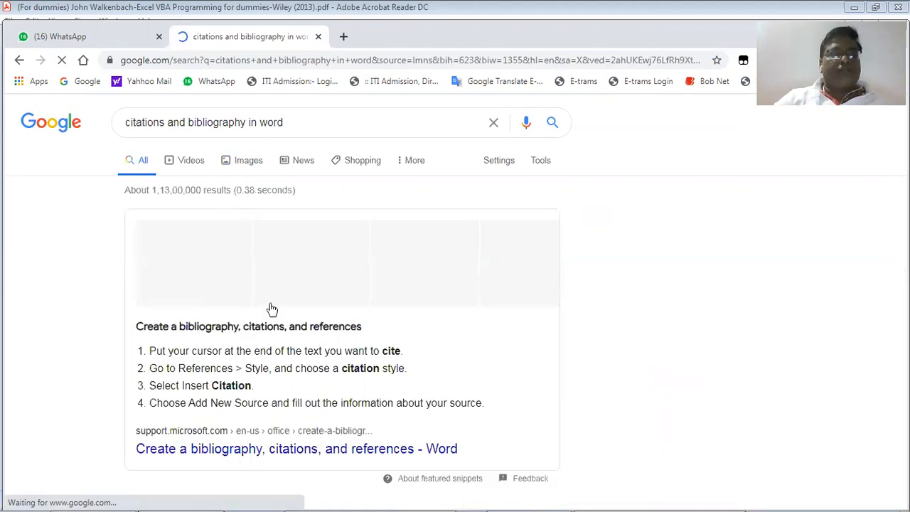
scroll(269, 307, "down", 1)
scroll(270, 307, "down", 5)
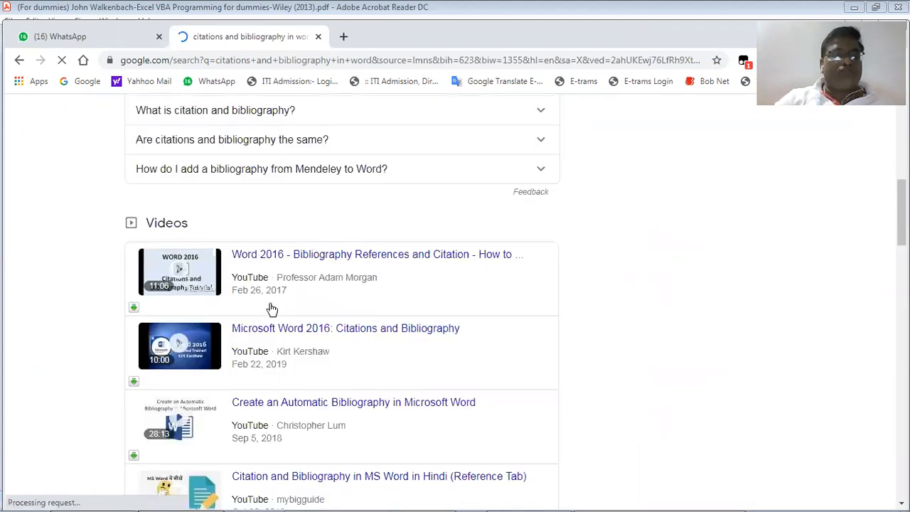
scroll(271, 308, "down", 6)
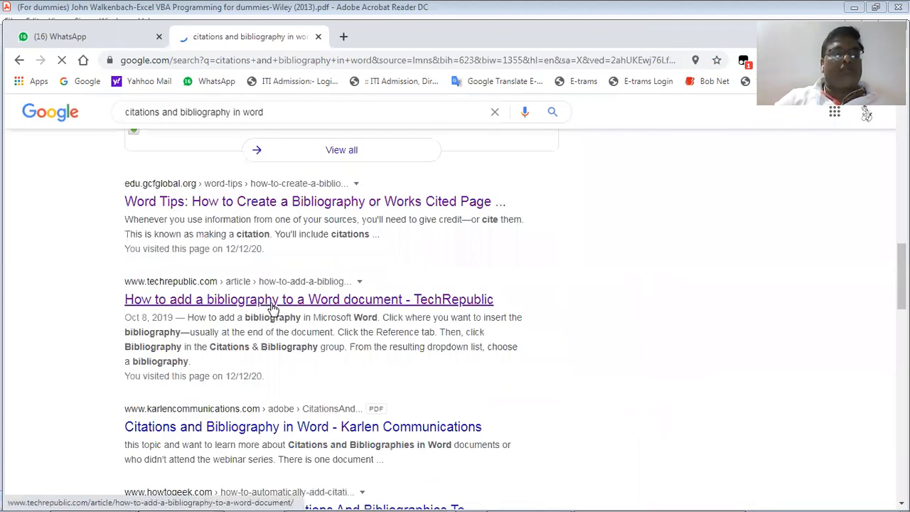
scroll(272, 302, "up", 1)
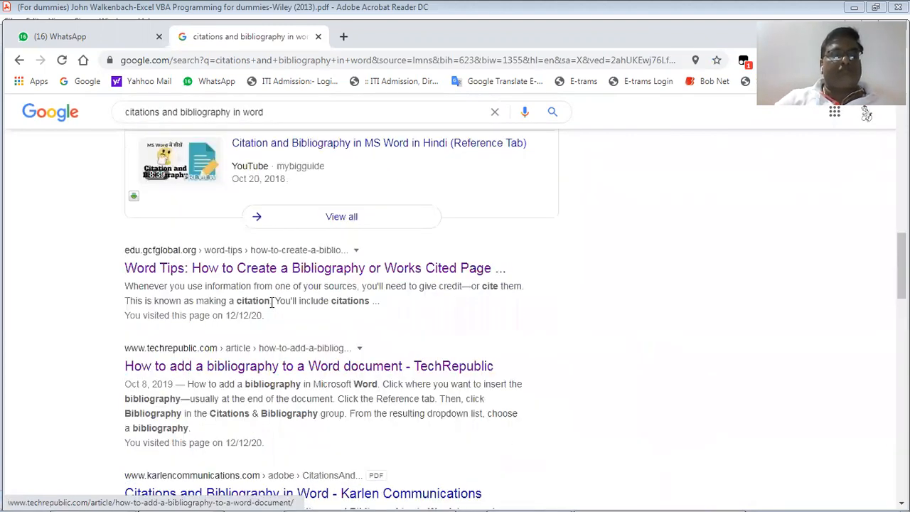
Open the GCFGlobal Word Tips bibliography article and the How-To Geek citations article in new browser tabs, and show the How-To Geek one
right_click(311, 269)
left_click(371, 276)
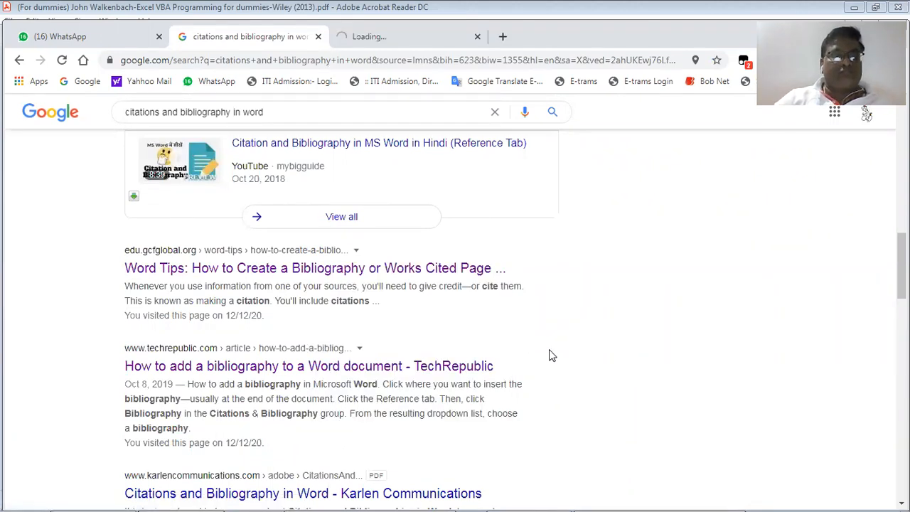
scroll(548, 350, "down", 4)
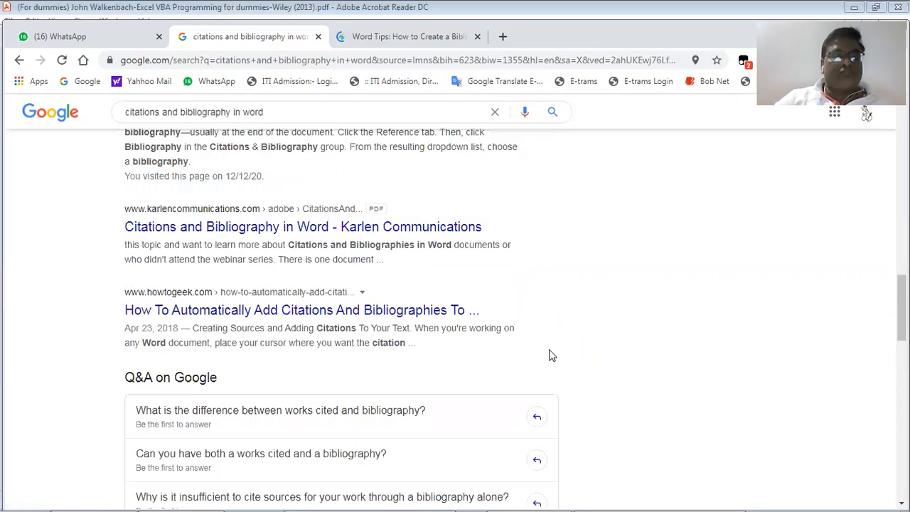
right_click(365, 315)
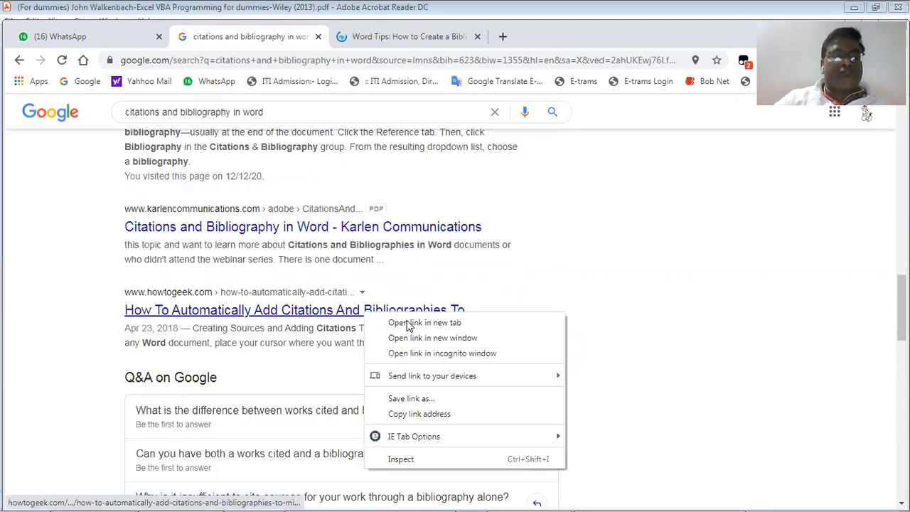
left_click(424, 322)
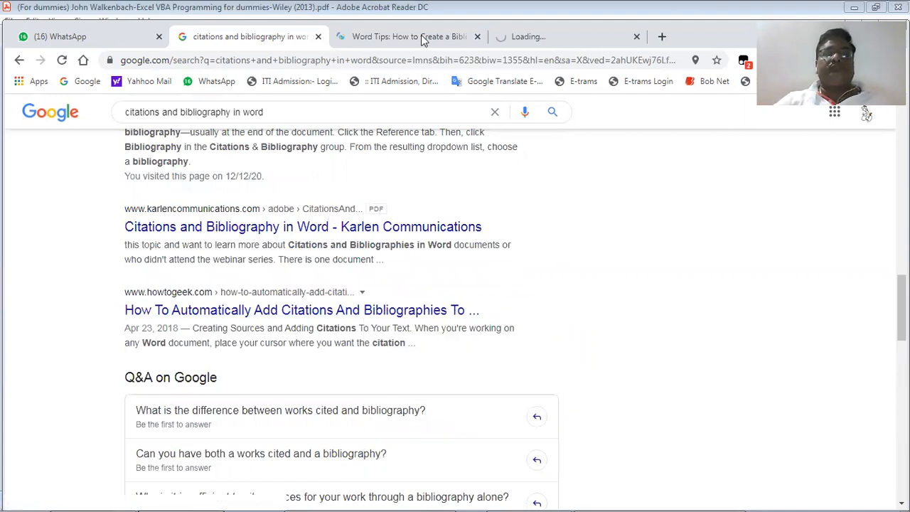
left_click(426, 37)
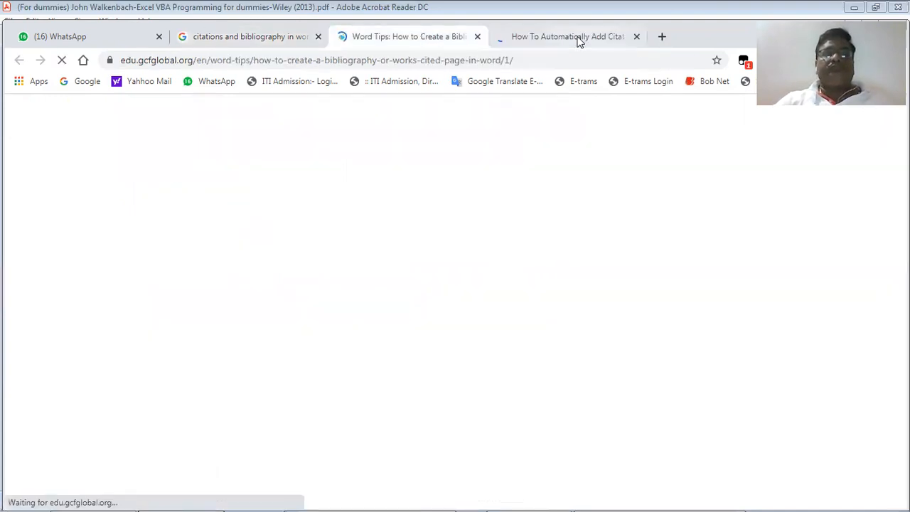
left_click(578, 39)
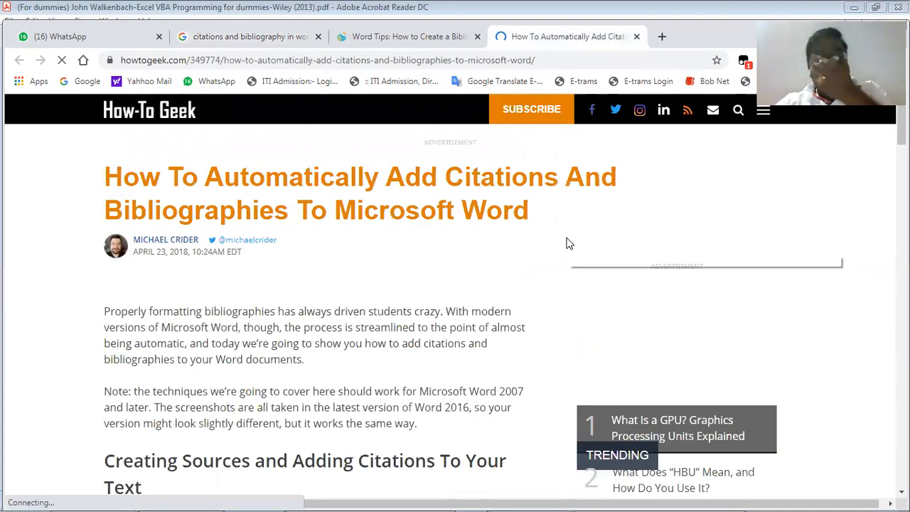
Read through the How-To Geek article's instructions on creating sources, inserting citations and choosing a citation style
scroll(607, 262, "down", 5)
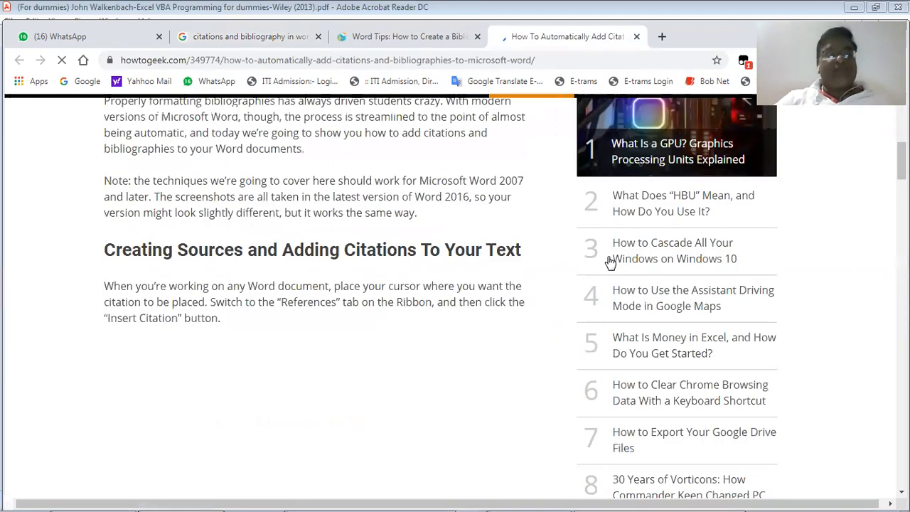
scroll(609, 261, "down", 2)
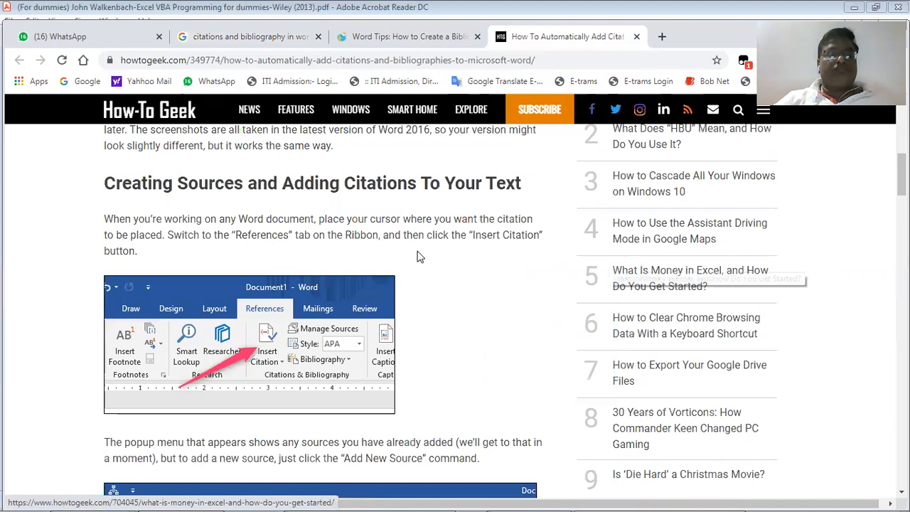
scroll(475, 281, "down", 1)
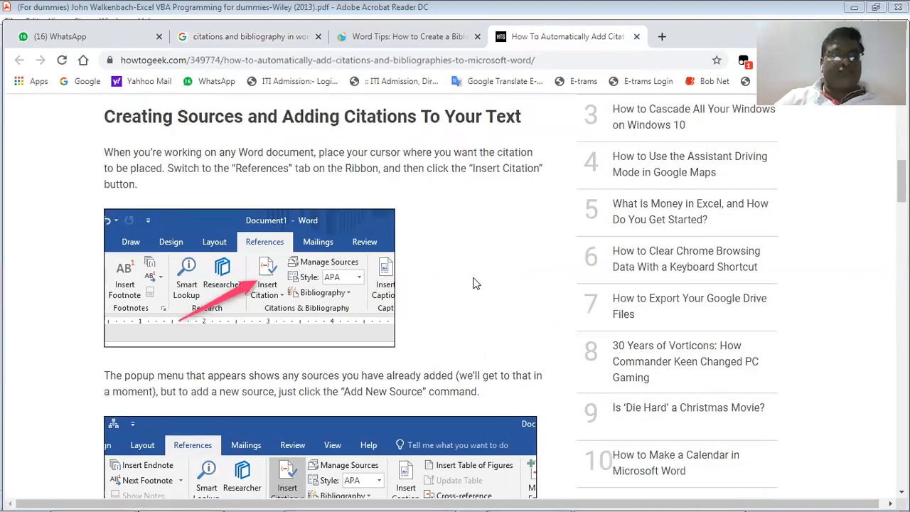
scroll(475, 283, "down", 5)
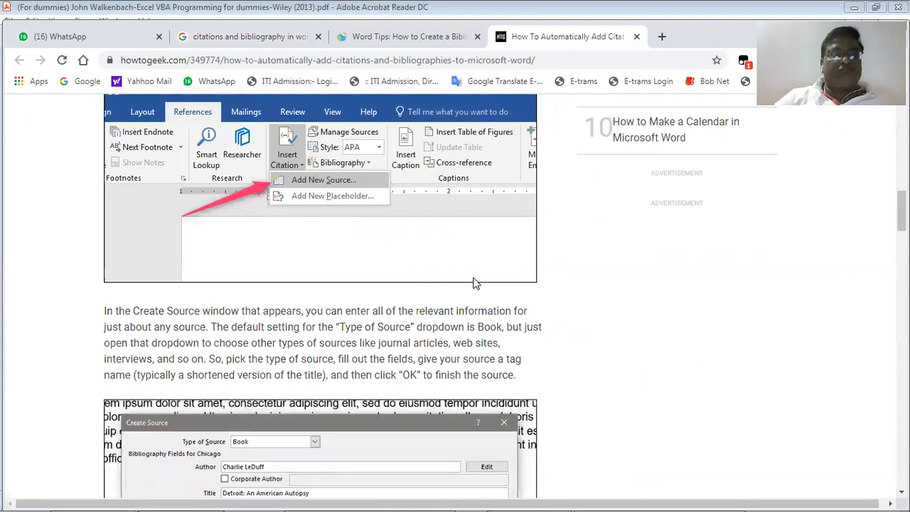
scroll(475, 283, "down", 2)
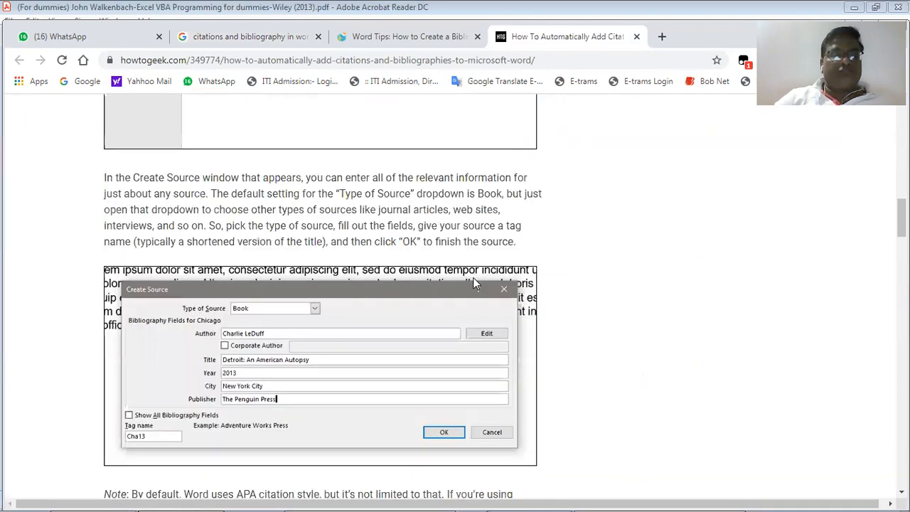
scroll(474, 282, "down", 1)
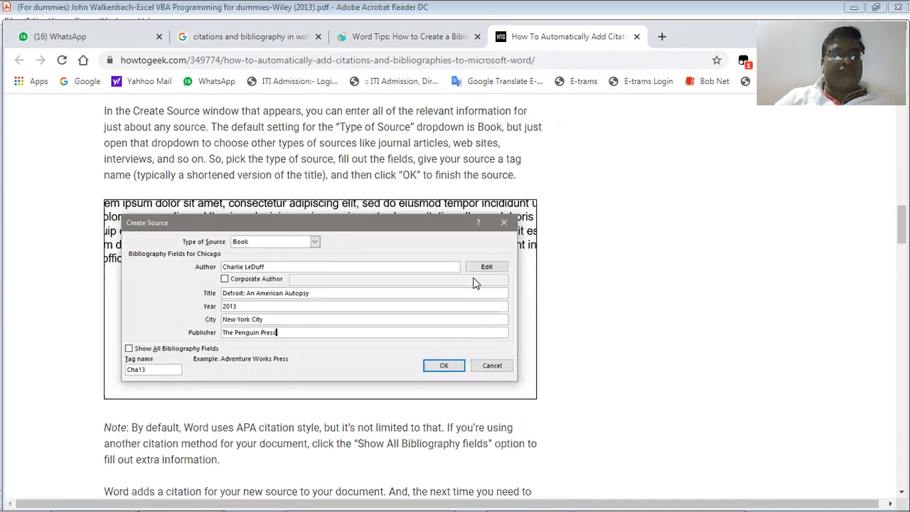
scroll(475, 283, "down", 1)
scroll(475, 283, "down", 3)
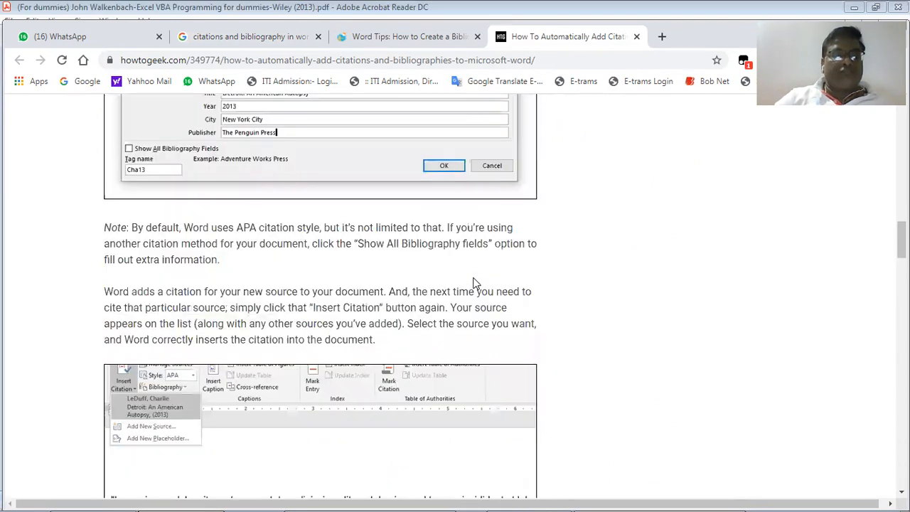
scroll(474, 283, "down", 1)
scroll(475, 282, "down", 1)
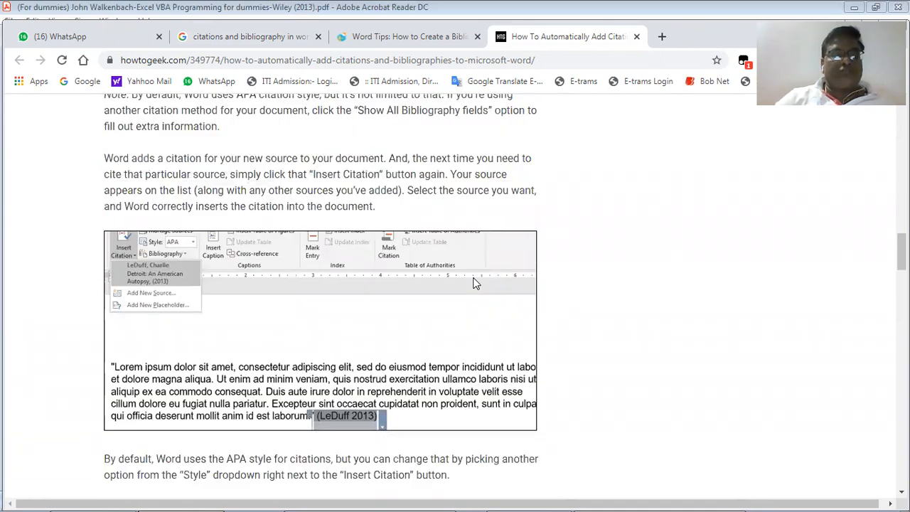
scroll(475, 283, "down", 2)
scroll(476, 283, "down", 3)
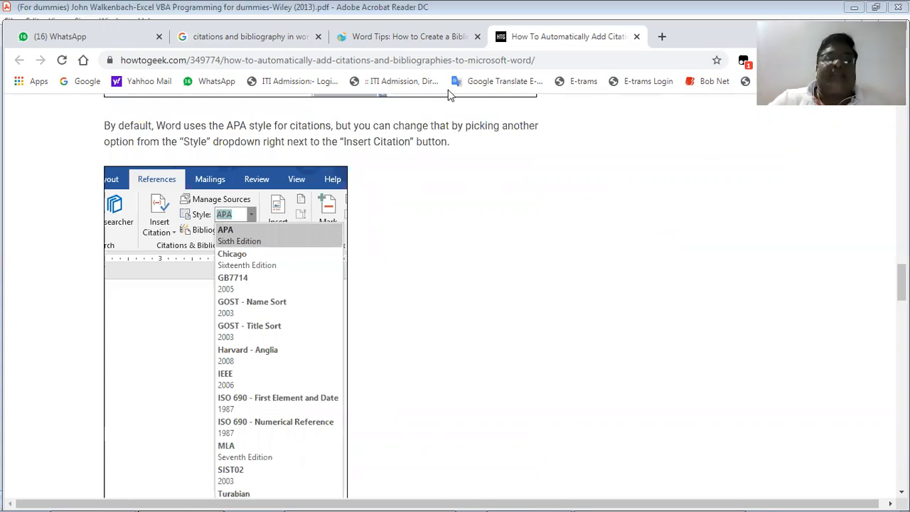
Switch to Document3 in Word and hide its formatting marks
left_click(650, 450)
left_click(432, 199)
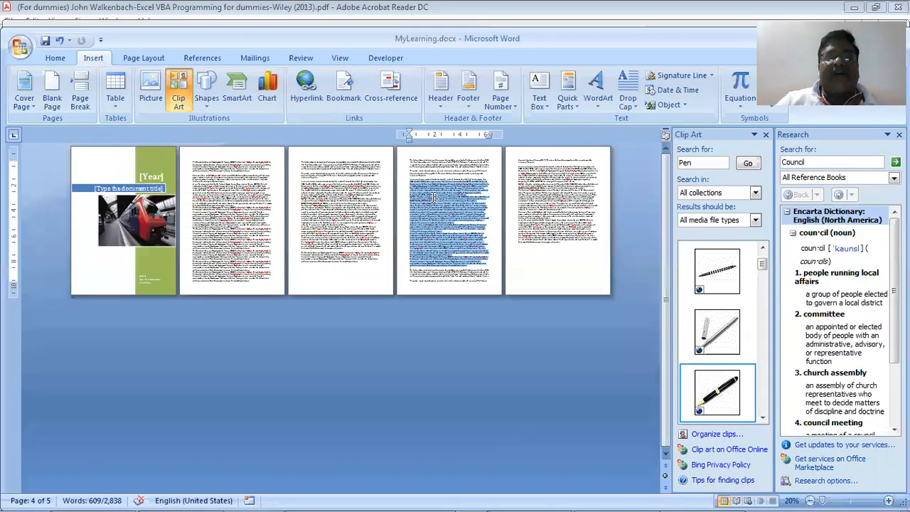
left_click(680, 496)
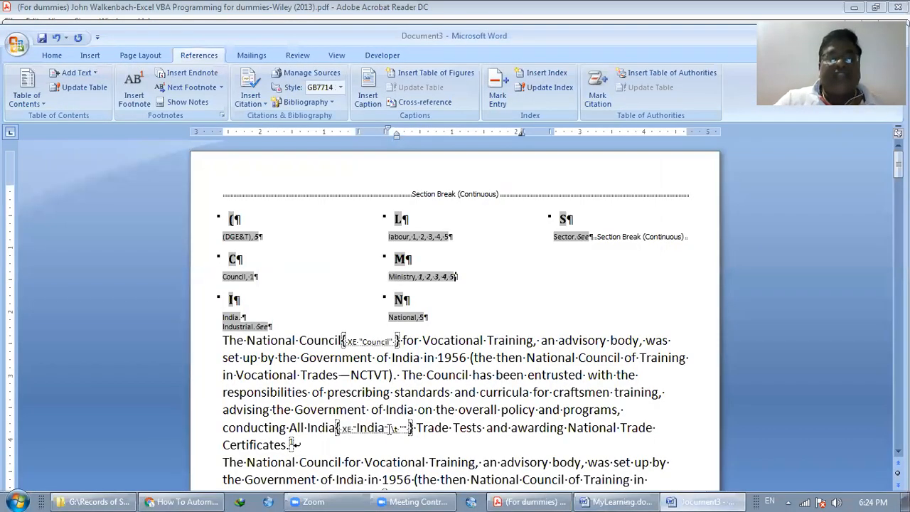
scroll(405, 405, "down", 3)
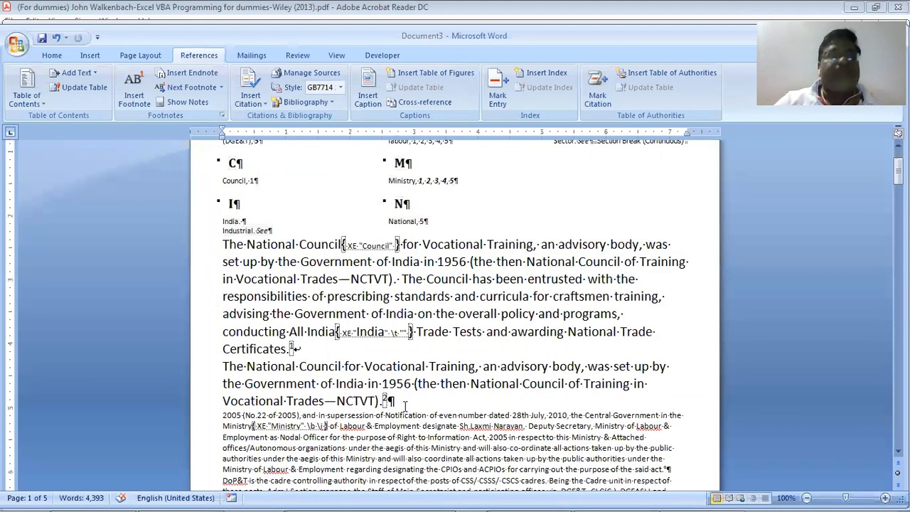
left_click(53, 56)
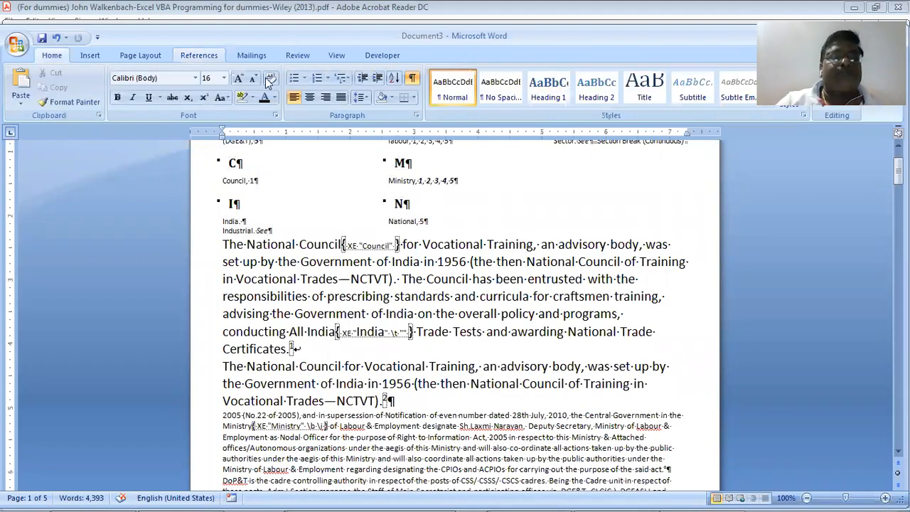
left_click(413, 77)
scroll(447, 365, "down", 4)
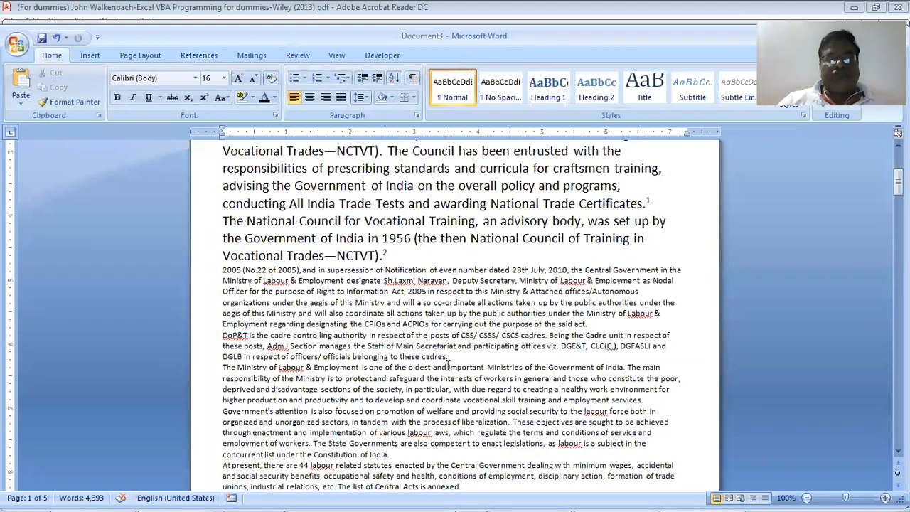
Examine the Table of Authorities settings with the Cases category and the Mark Citation options, and close them without marking anything
scroll(485, 366, "down", 2)
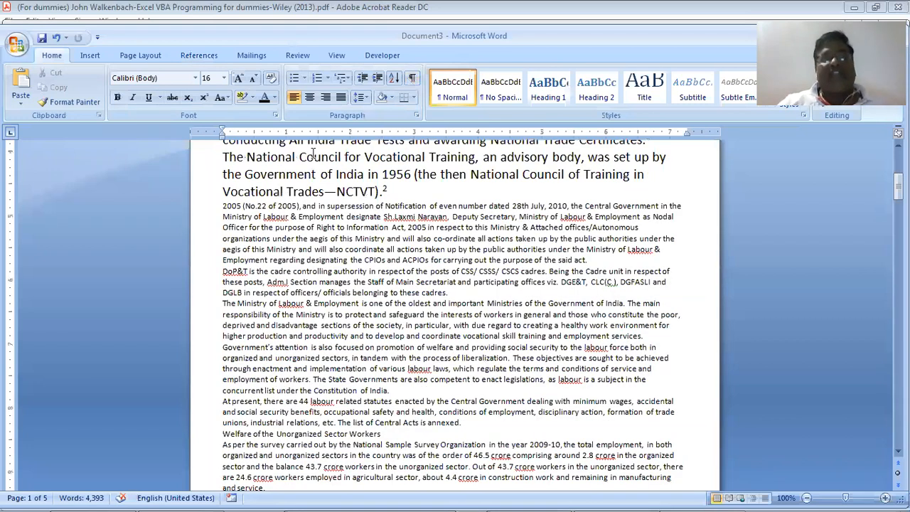
scroll(543, 84, "down", 3)
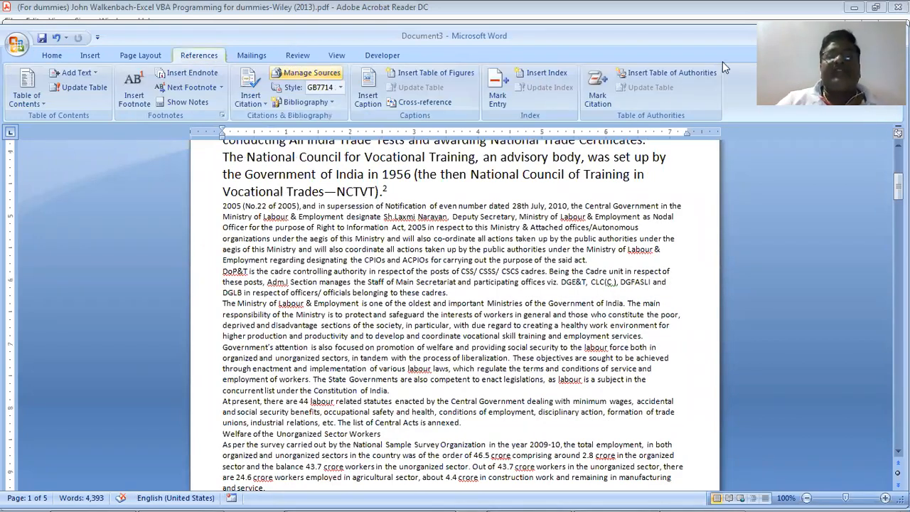
left_click(654, 73)
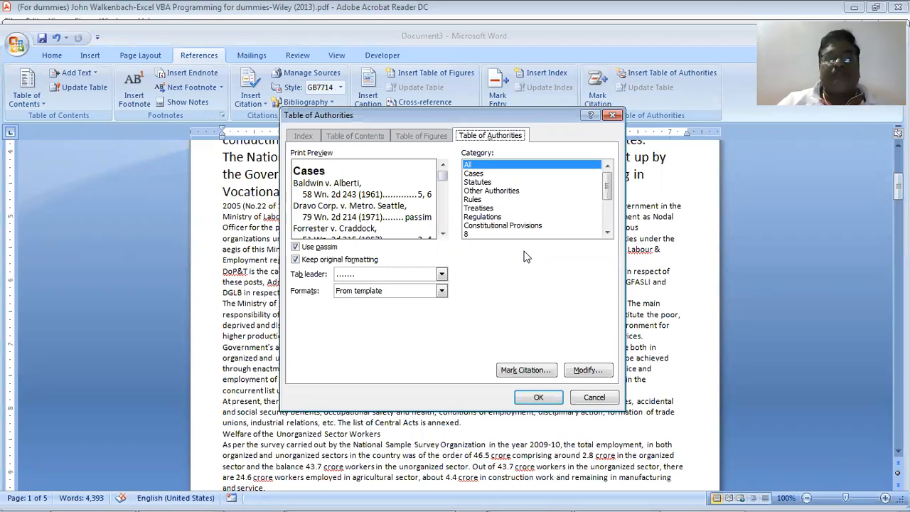
left_click(485, 175)
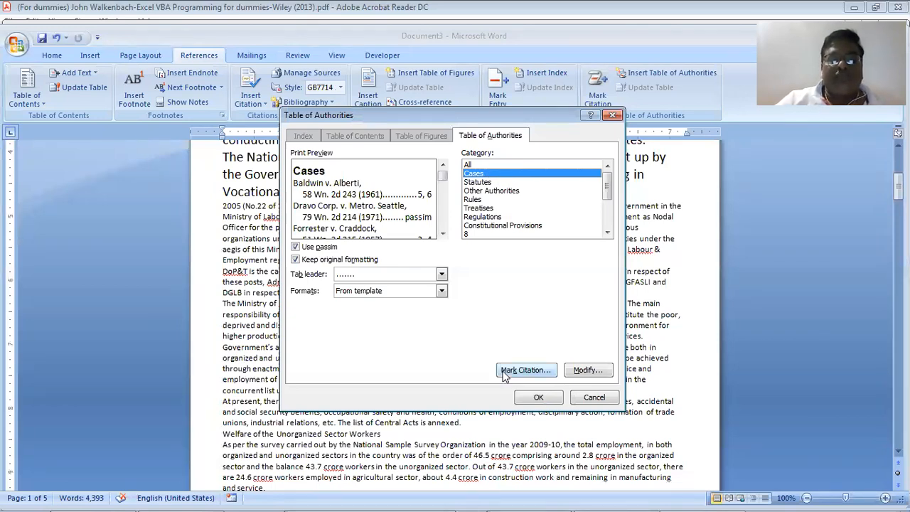
left_click(507, 377)
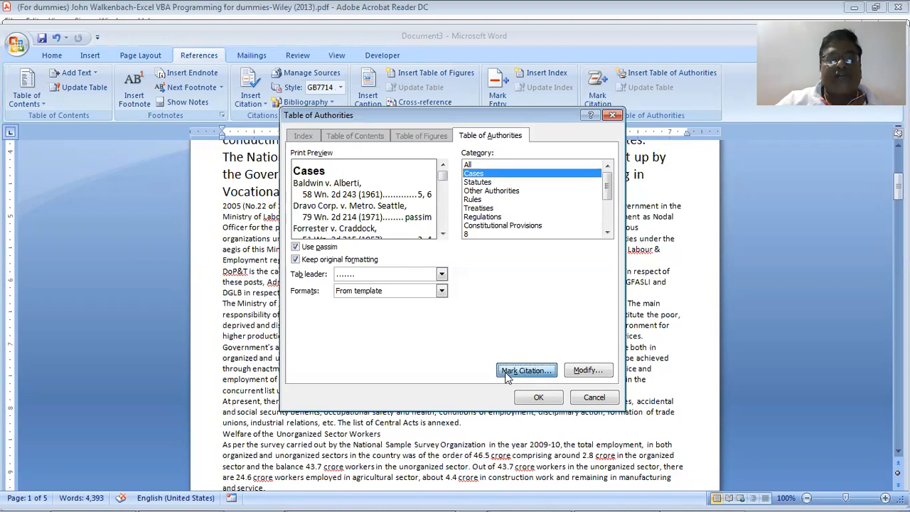
left_click(410, 219)
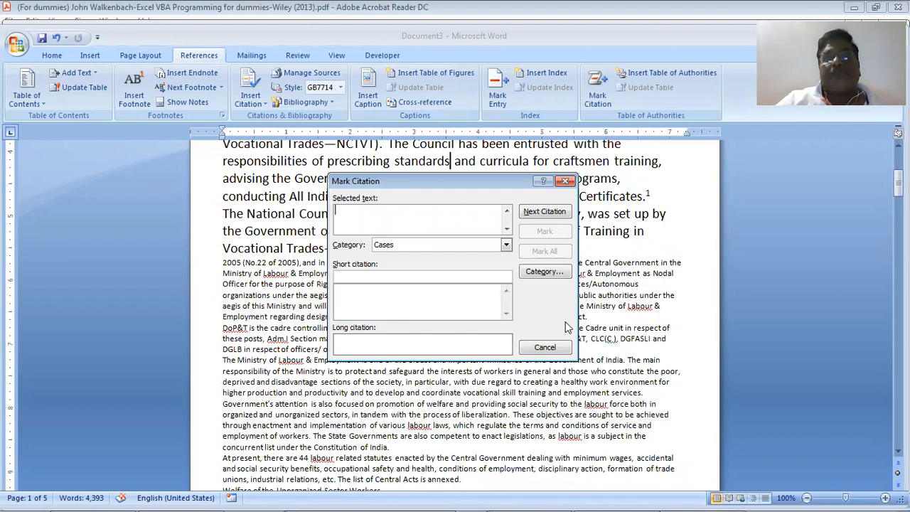
left_click(597, 99)
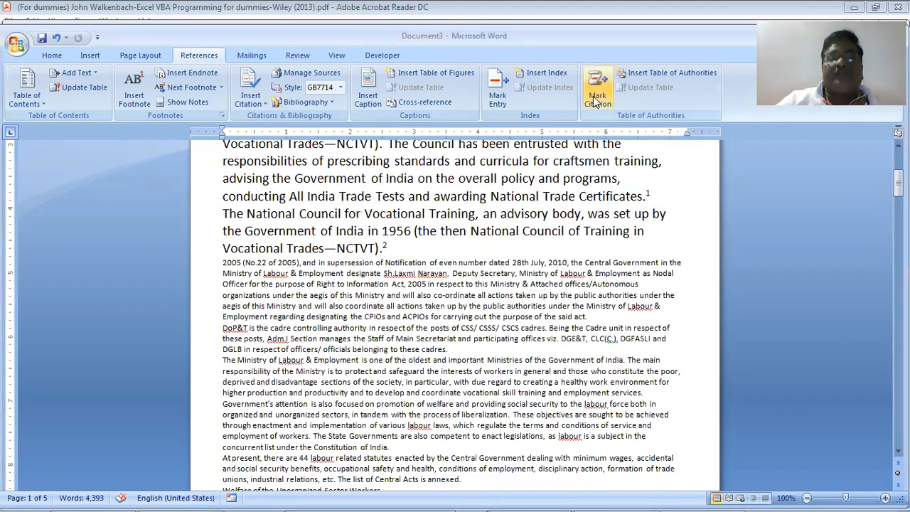
left_click(545, 345)
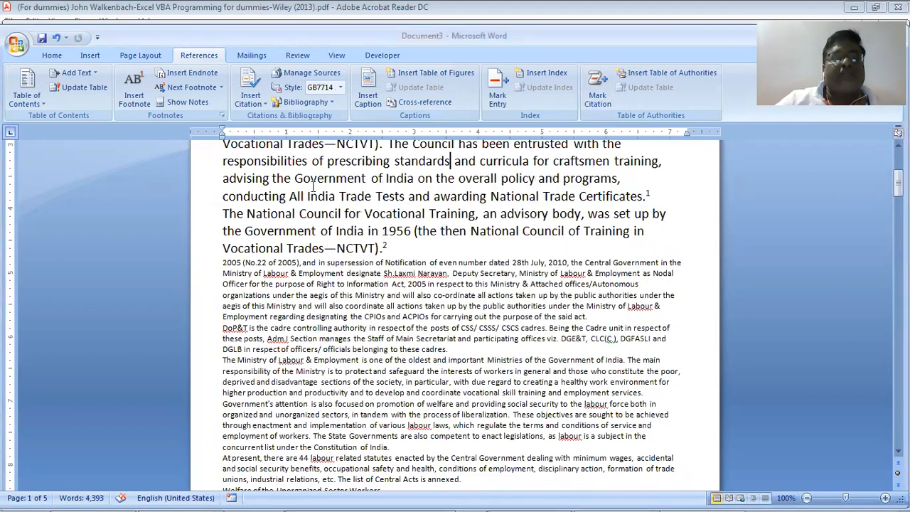
Start a new citation source of type Book after "prescribing standards" and enter the author's name
left_click(258, 105)
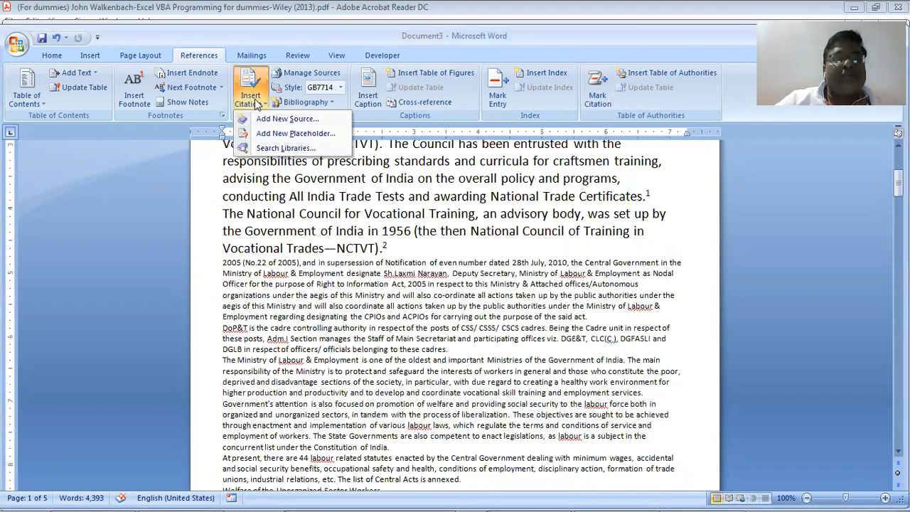
left_click(285, 121)
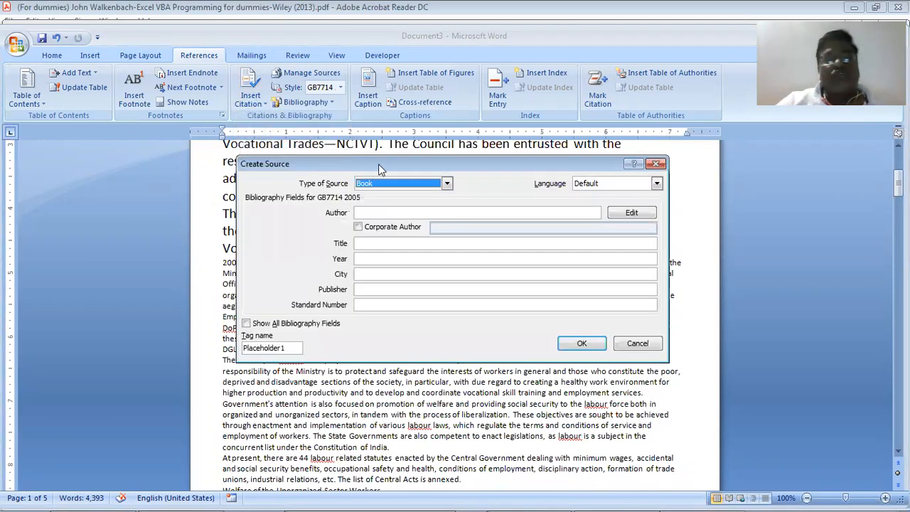
left_click(389, 185)
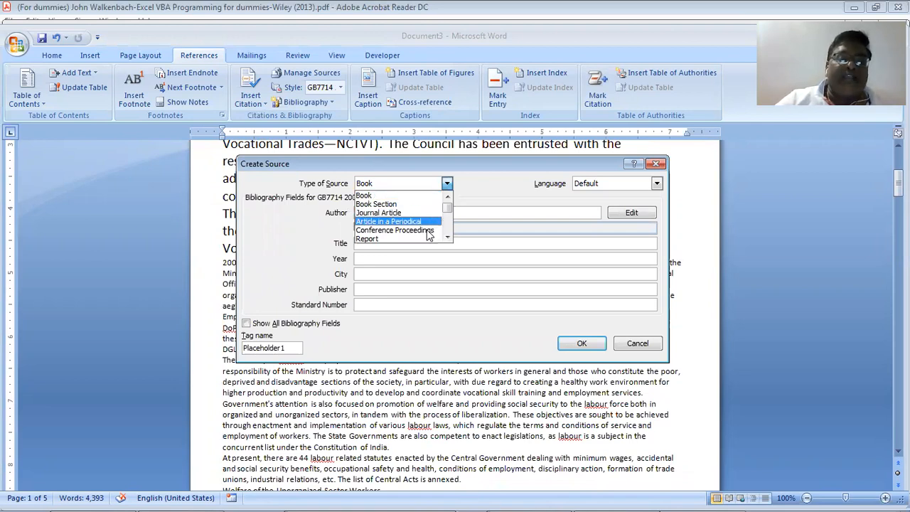
left_click(397, 197)
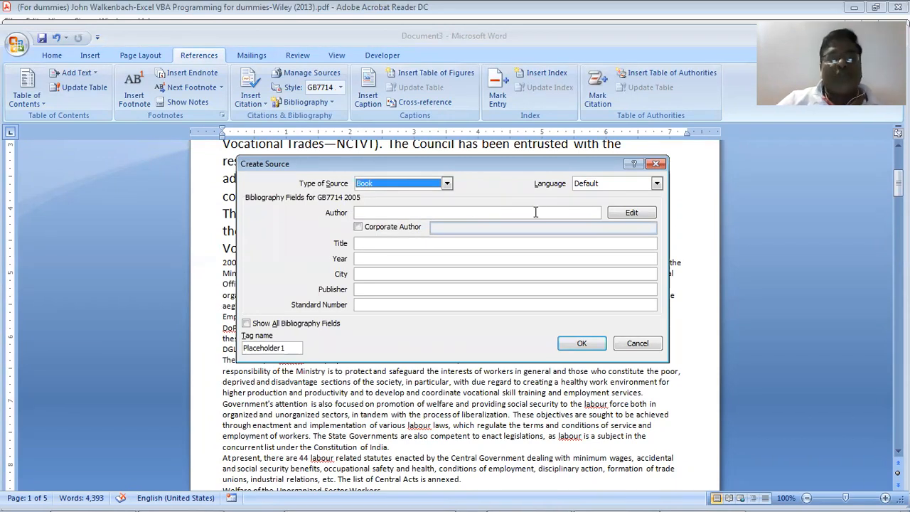
left_click(537, 212)
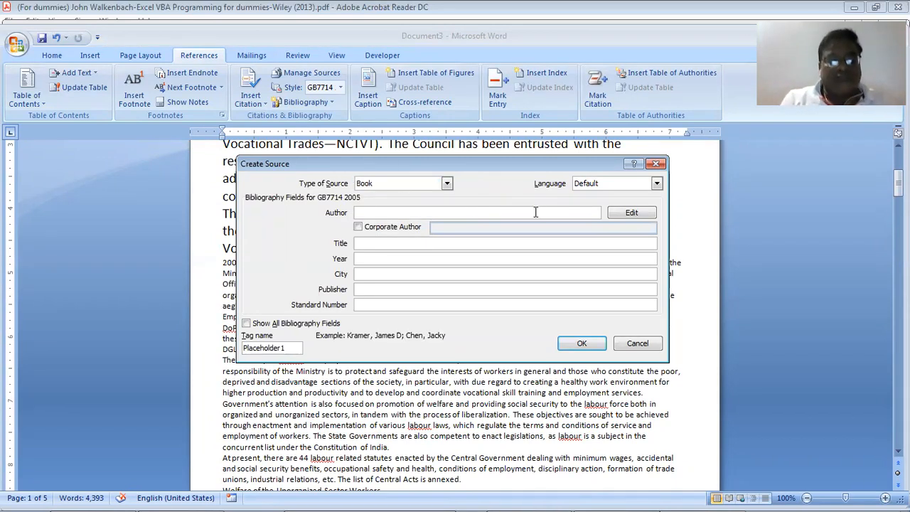
type("C.")
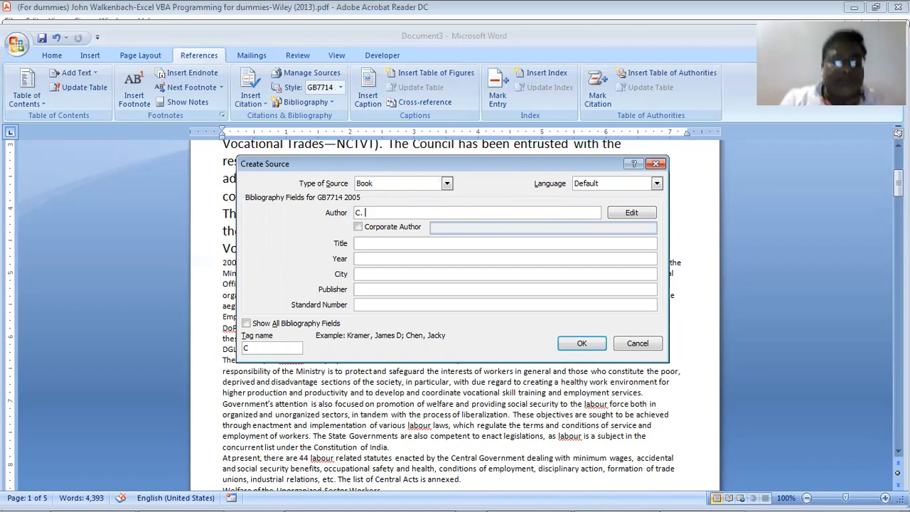
type(" Tenenb")
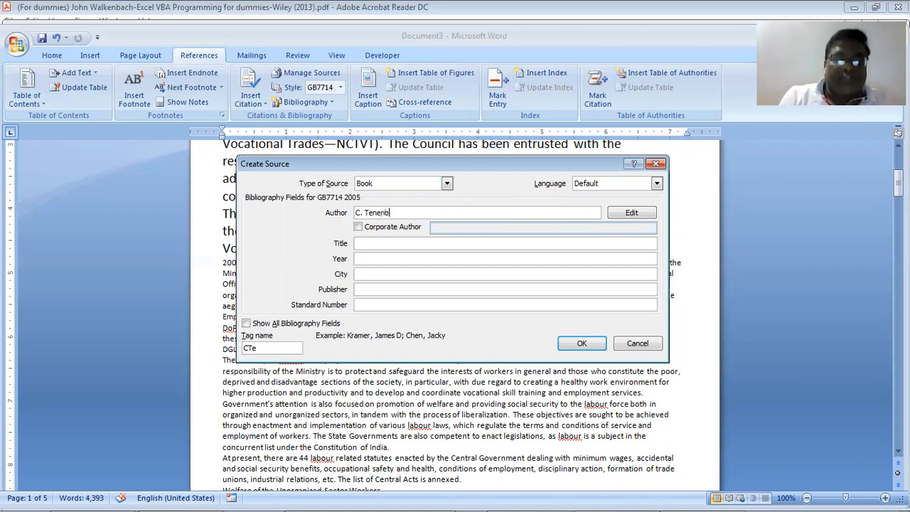
type("oum")
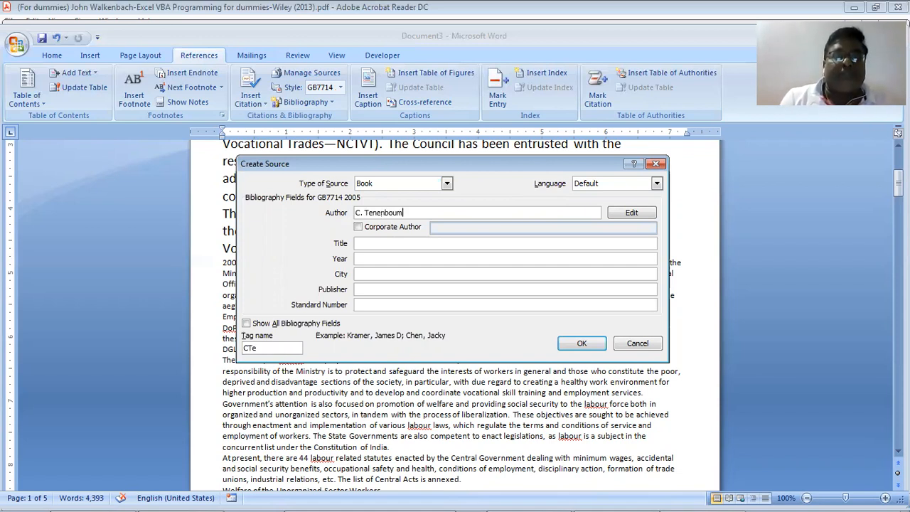
Give the book source the title "VBA in 21 Days" and the year 2018
key("Tab")
key("Tab")
type("C i")
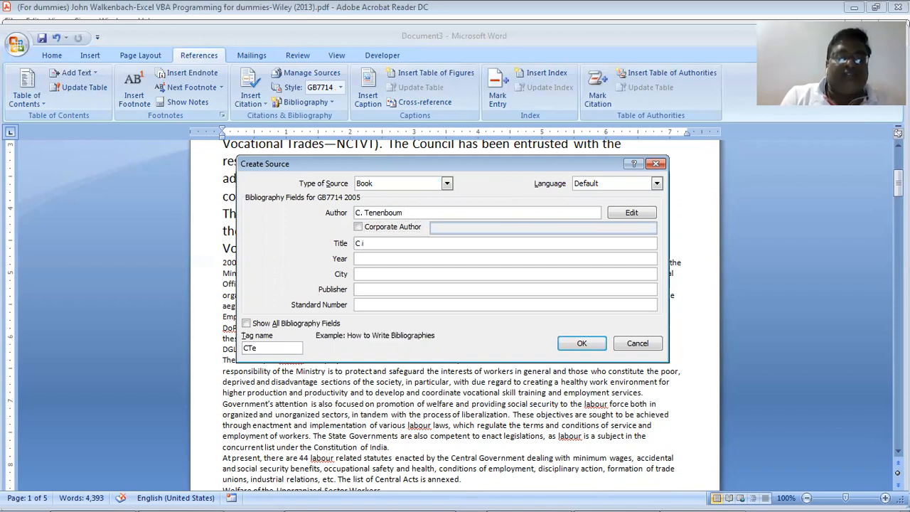
key("BackSpace")
key("BackSpace")
type("VBA in 21 ")
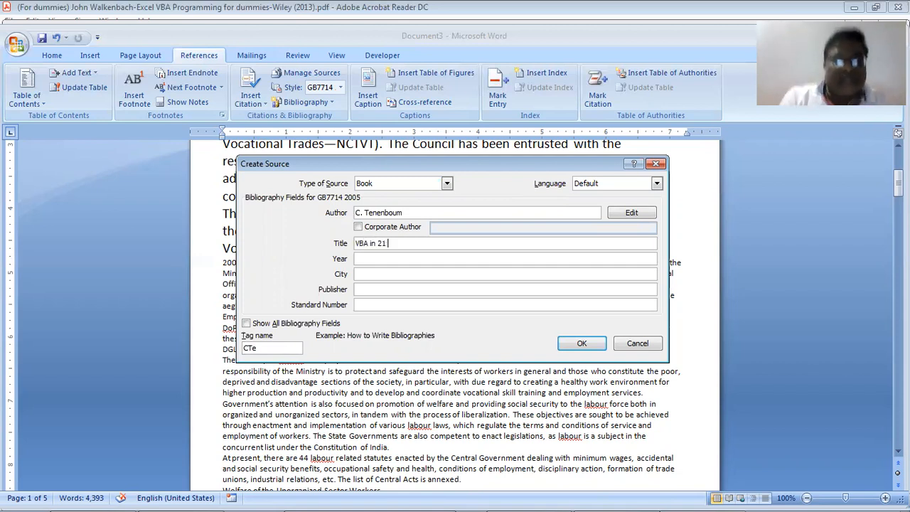
type("Days")
key("Tab")
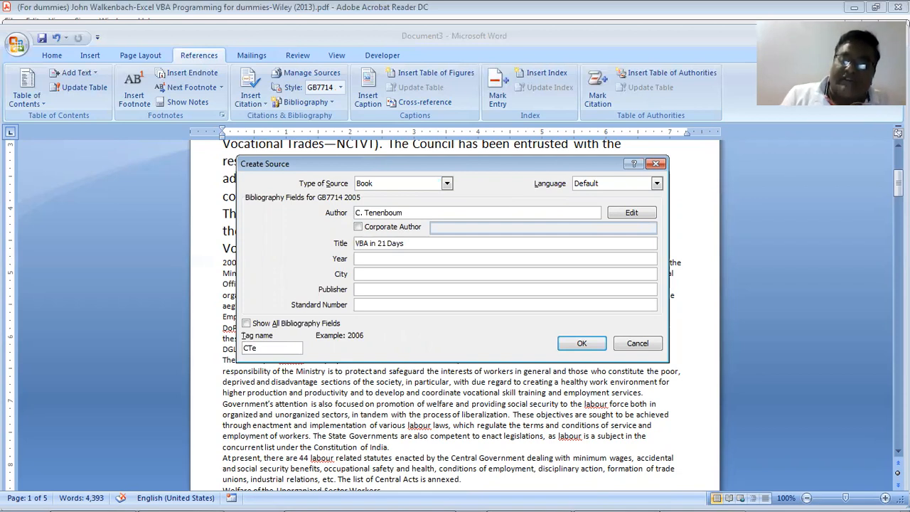
type("2018")
key("Tab")
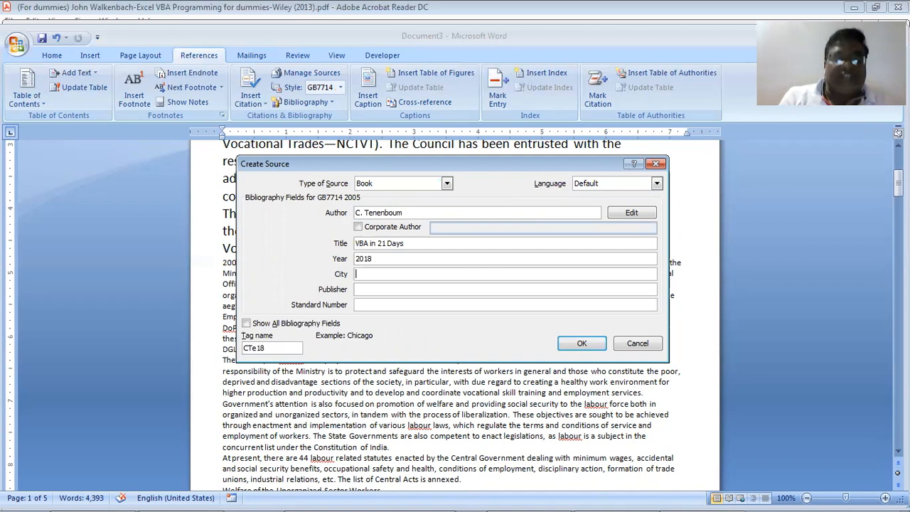
Set the source's city to Banglore and publisher to "Tata Mac Grahill", and insert its citation
type("Bangl")
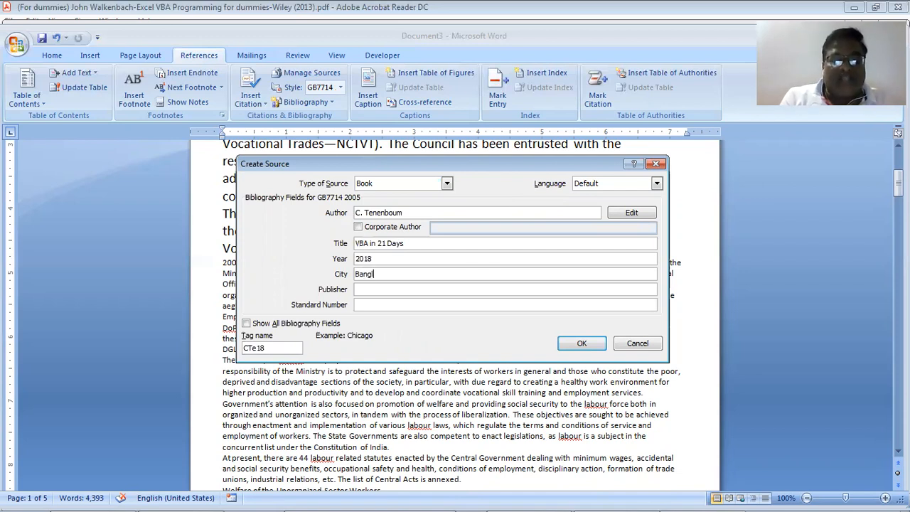
type("oge")
key("Tab")
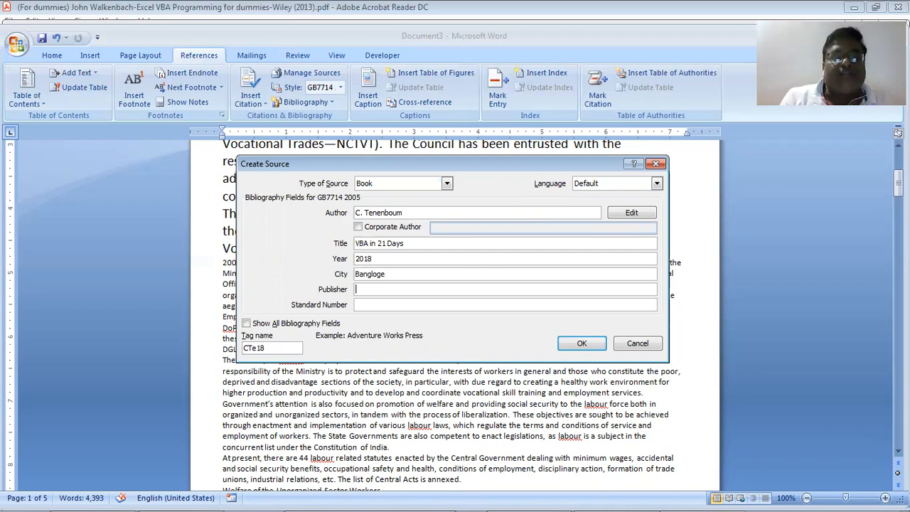
key("shift+Tab")
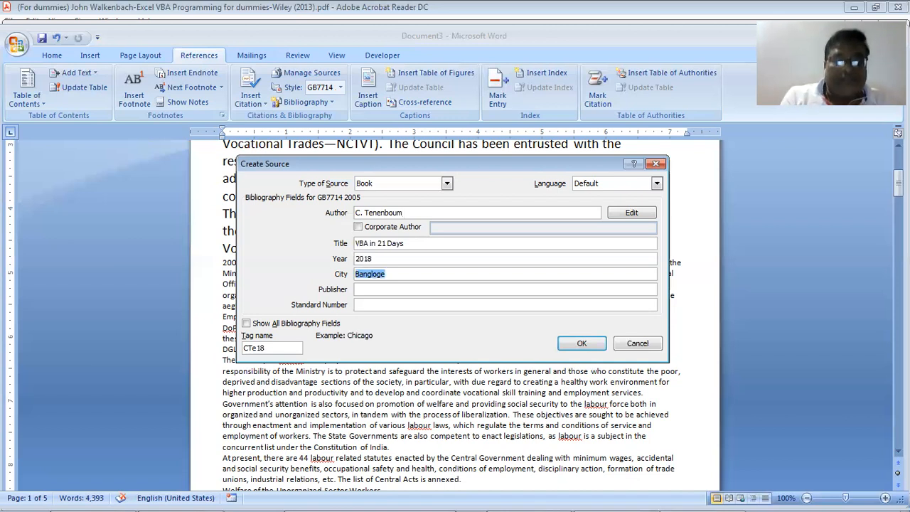
type("Banglore")
key("Tab")
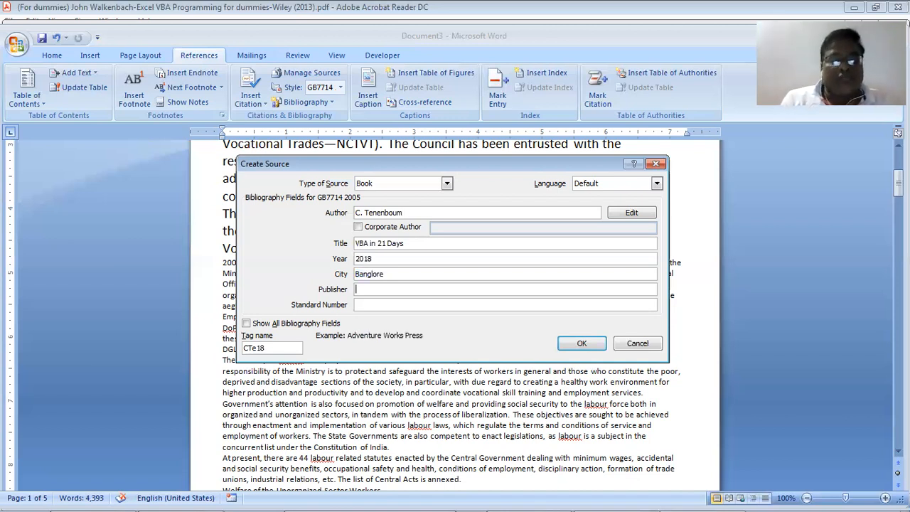
type("Tata")
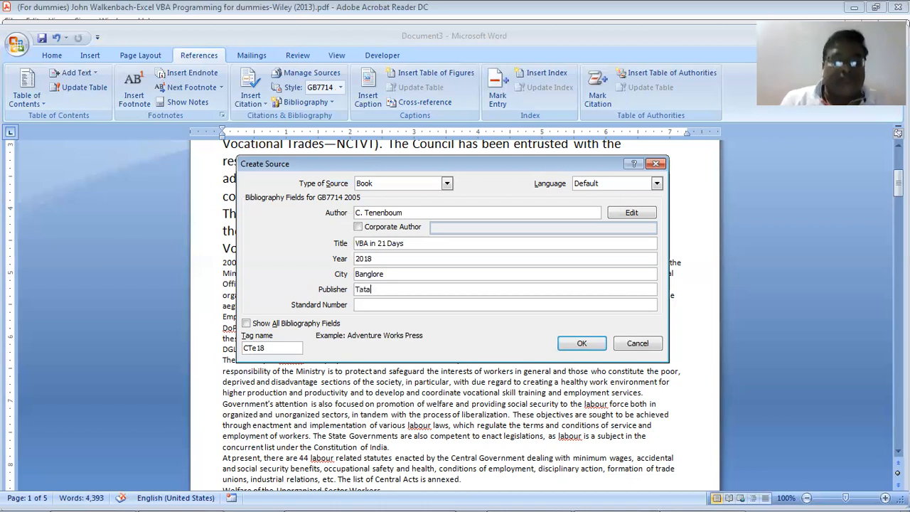
type(" Mac Gra")
type("hill")
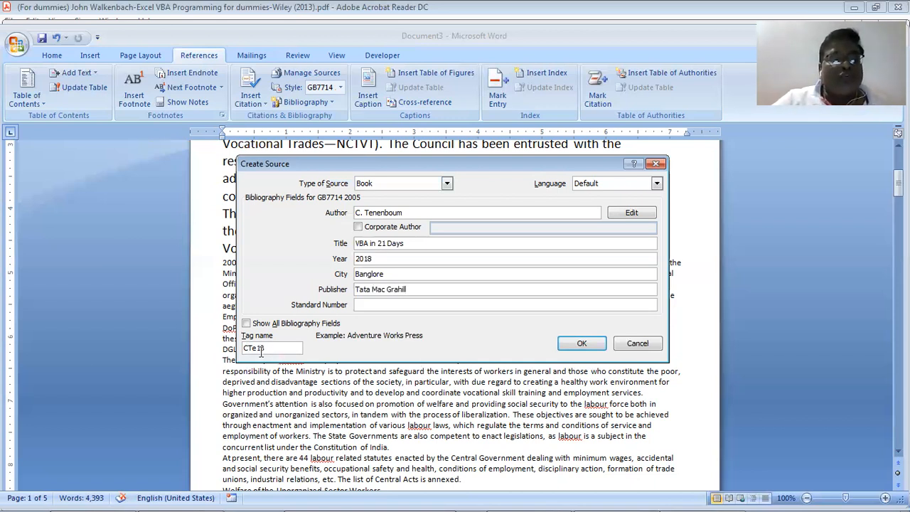
left_click(572, 346)
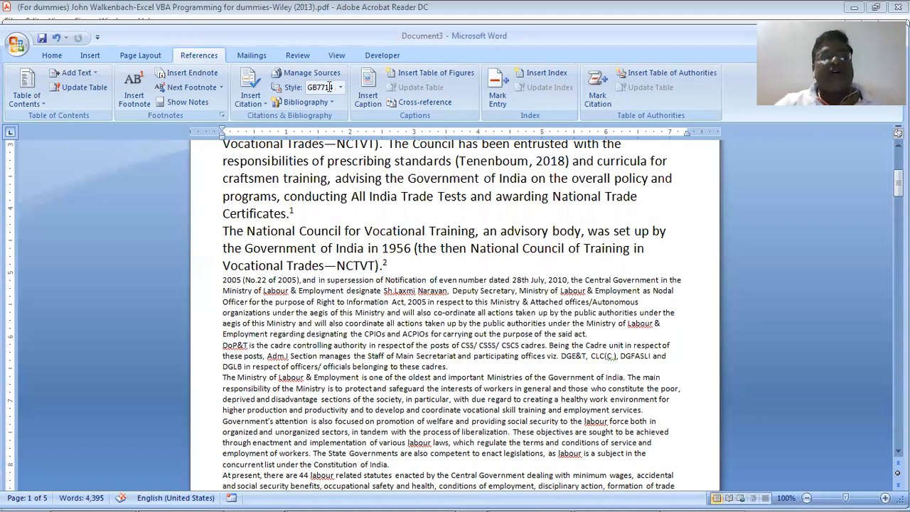
Check the available citation styles, and start a second Book source with its author's name filled in
left_click(341, 87)
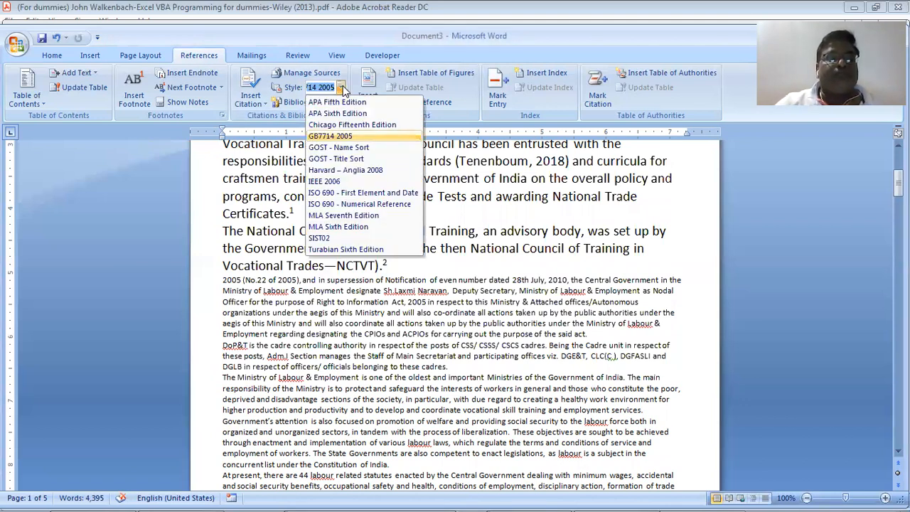
left_click(341, 88)
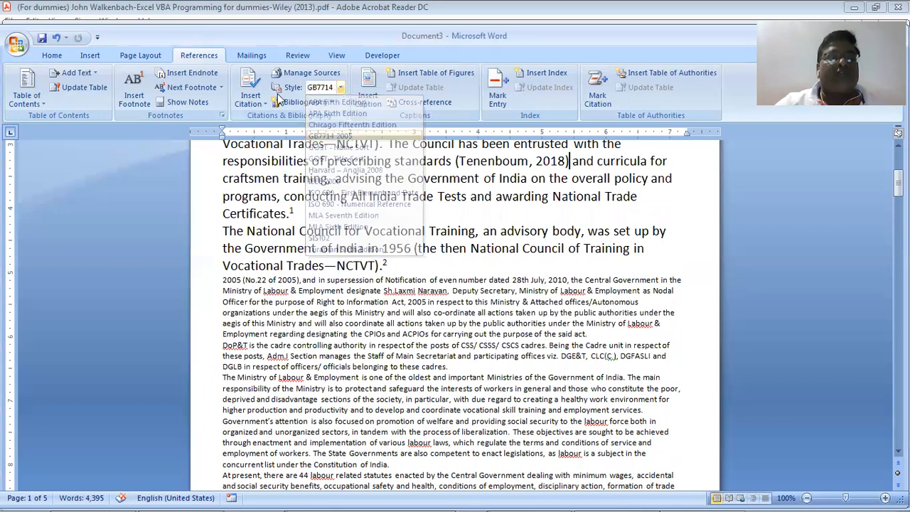
left_click(253, 100)
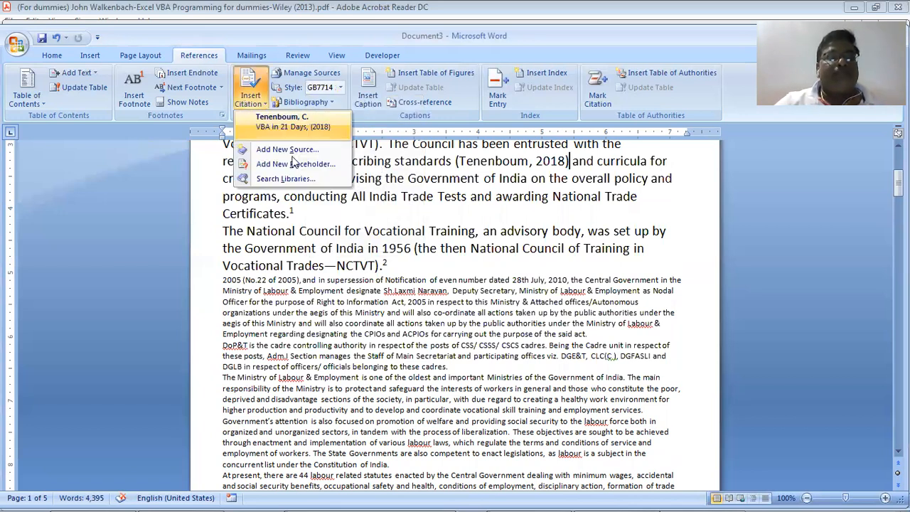
left_click(306, 150)
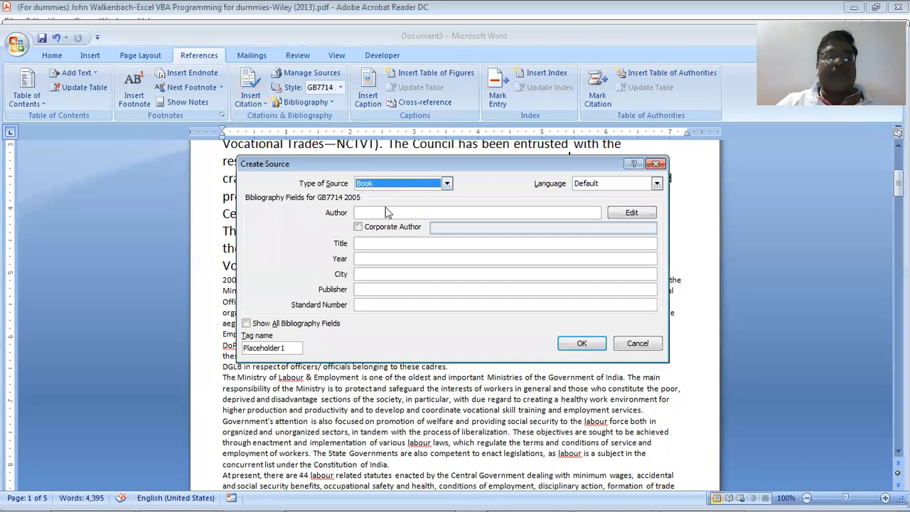
left_click(390, 211)
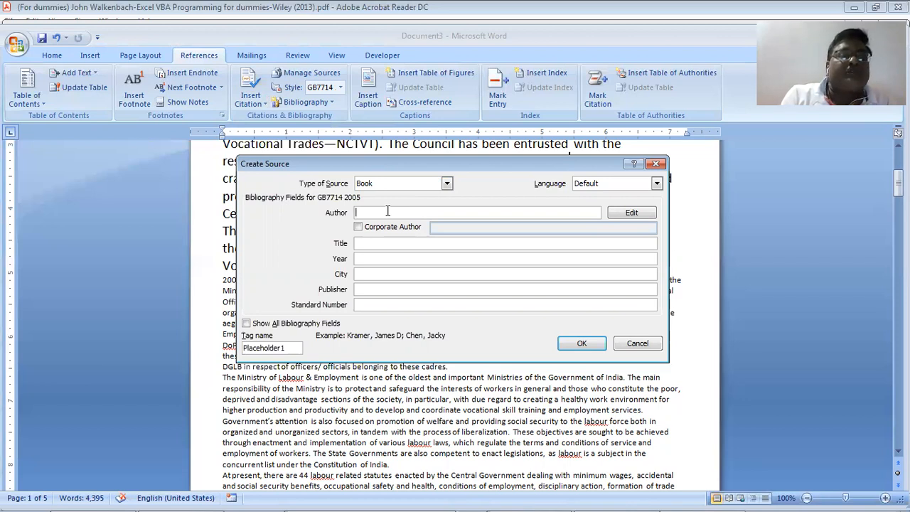
type("J")
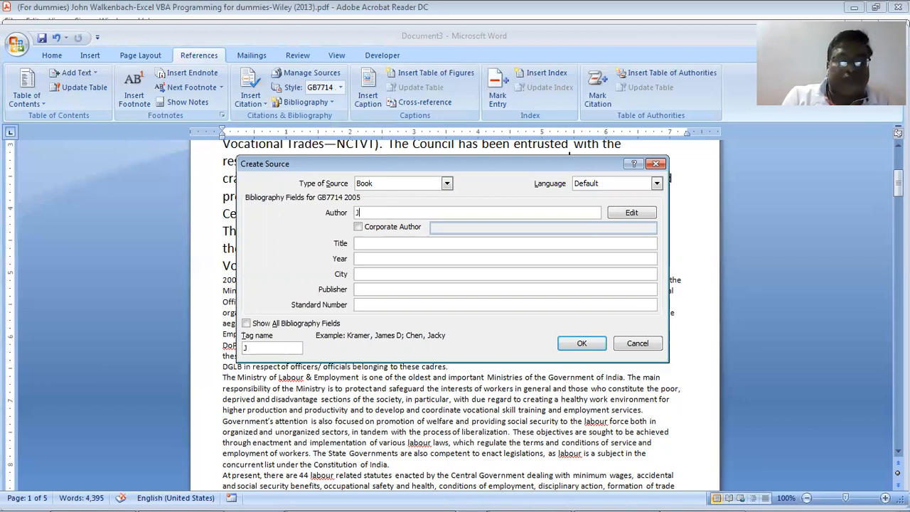
type("hon W")
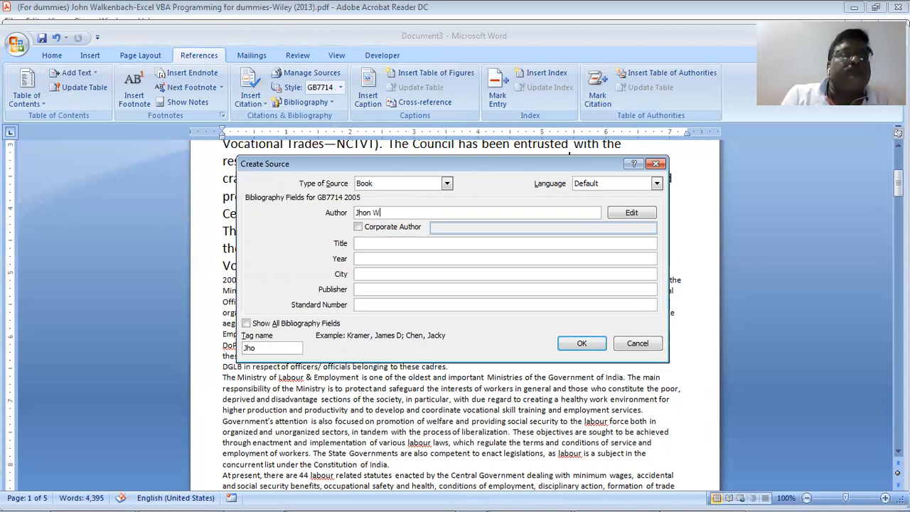
type("alken")
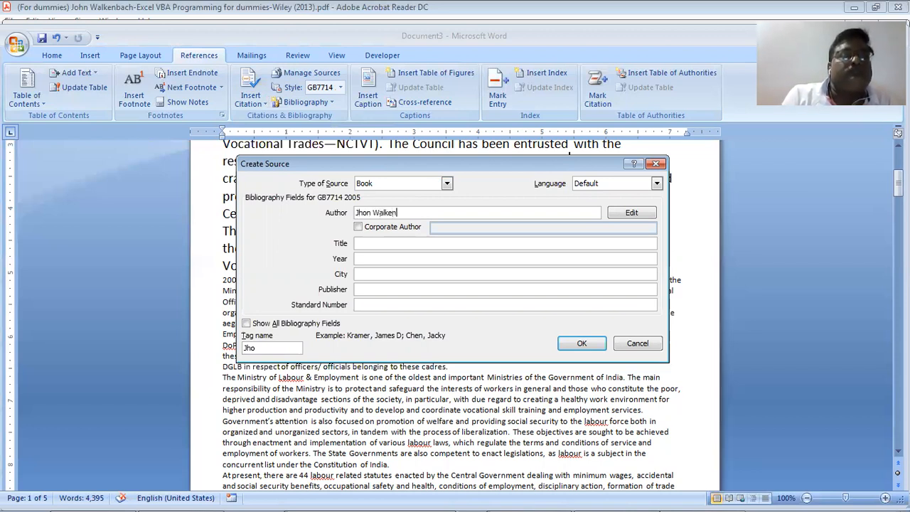
type("bach")
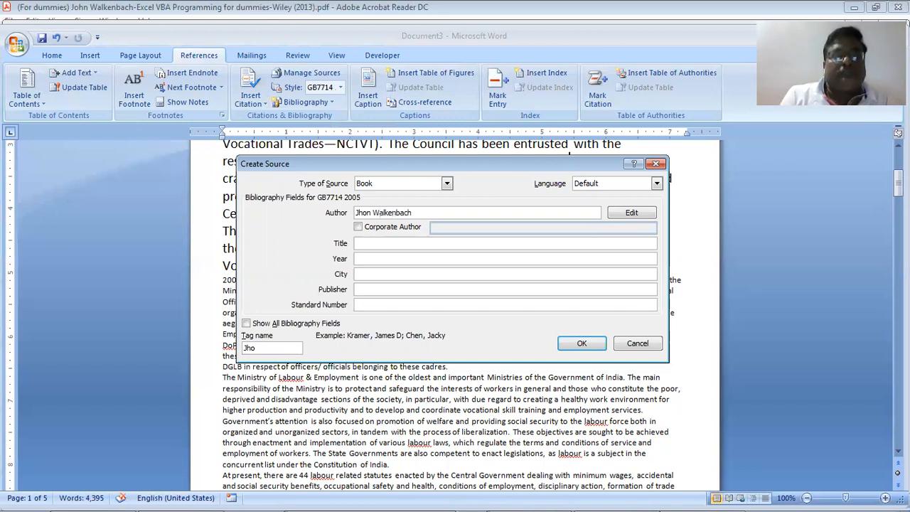
Give the second source the title "Excel VBA programmin" and the year 2019
key("Tab")
key("Tab")
type("Excel ")
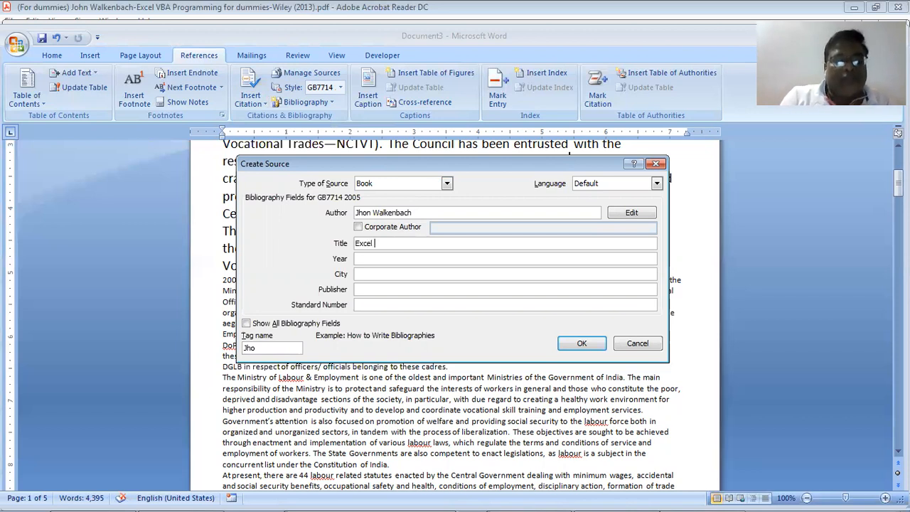
type("VBA p")
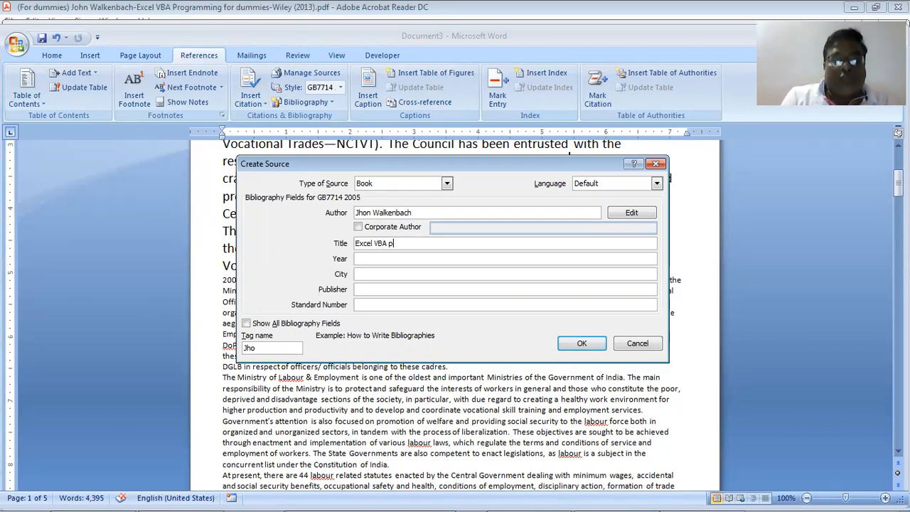
type("rogramm")
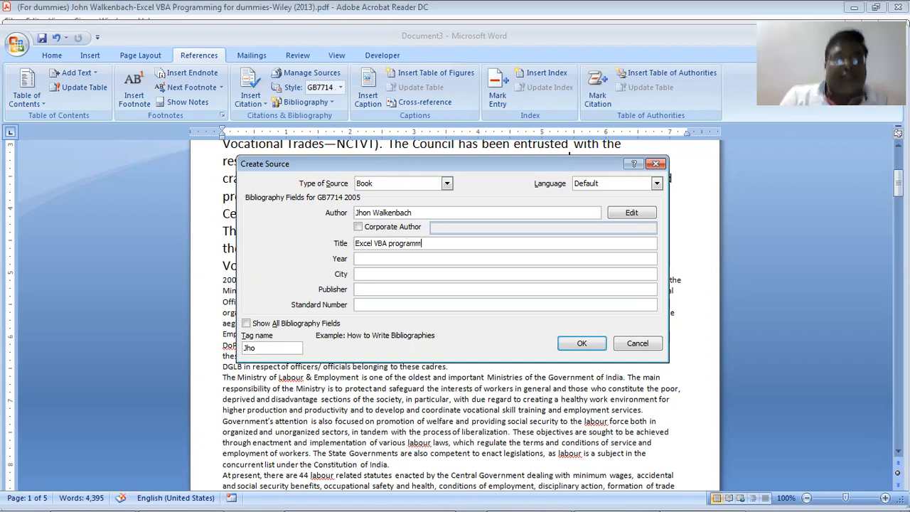
type("in")
key("Tab")
type("2019")
key("Tab")
Set the second source's city to Ahmedabad and publisher to Dummies, and insert its citation
type("Ahme")
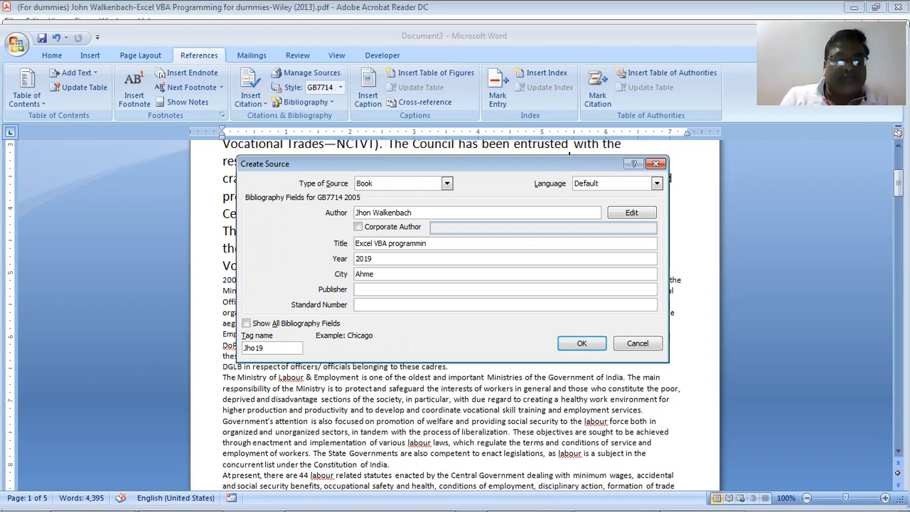
type("daba")
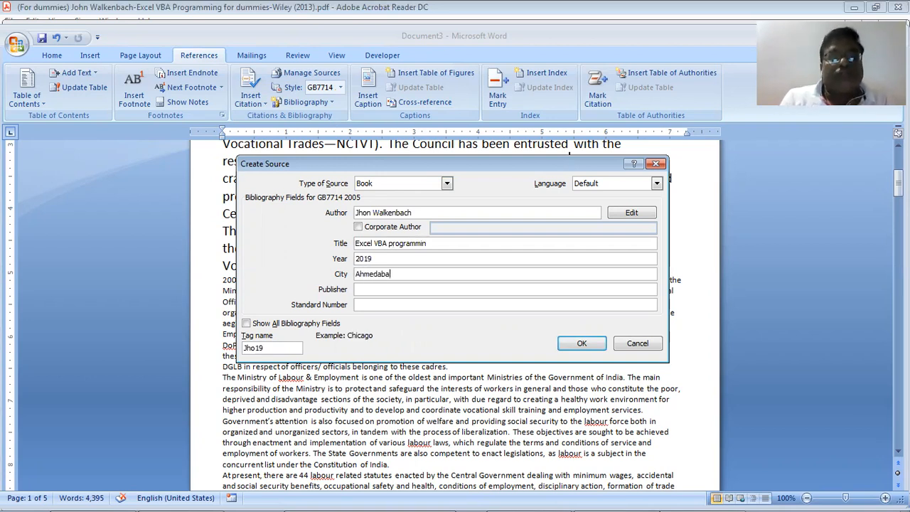
type("d")
key("Tab")
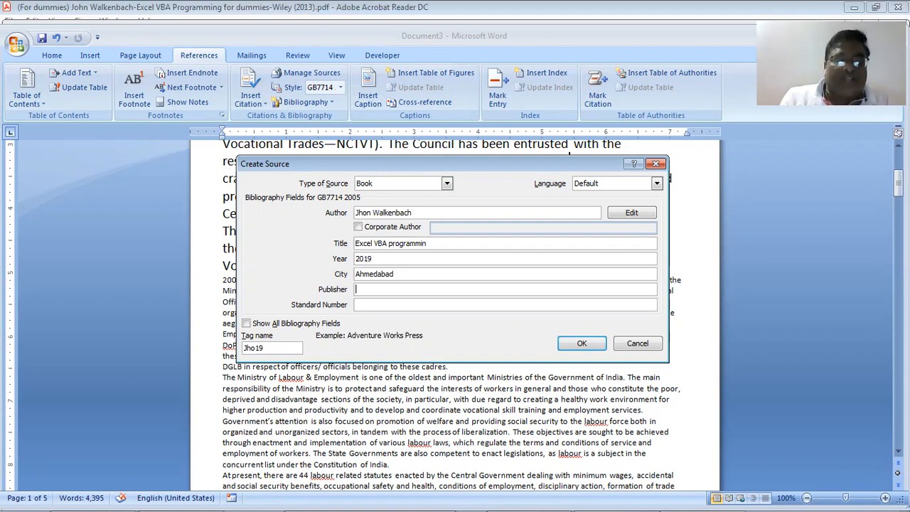
type("Dummis")
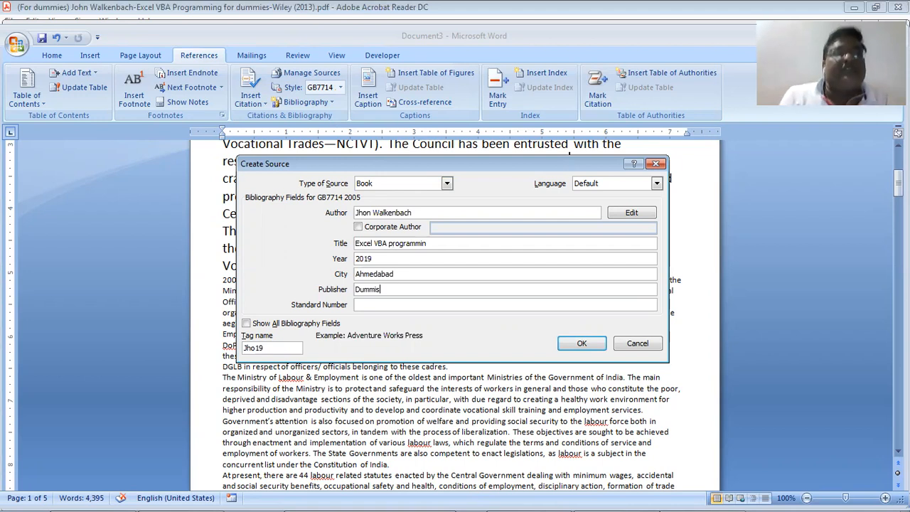
key("BackSpace")
key("BackSpace")
type("ies")
key("Tab")
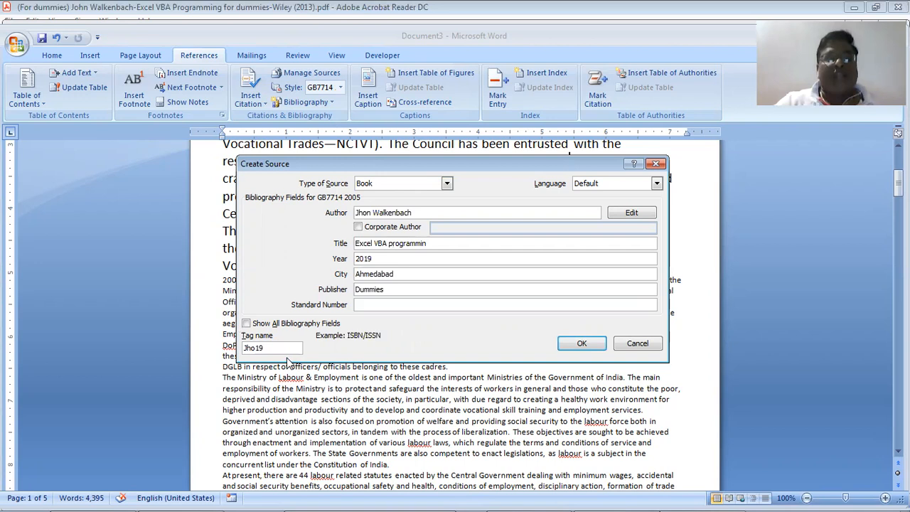
left_click(583, 344)
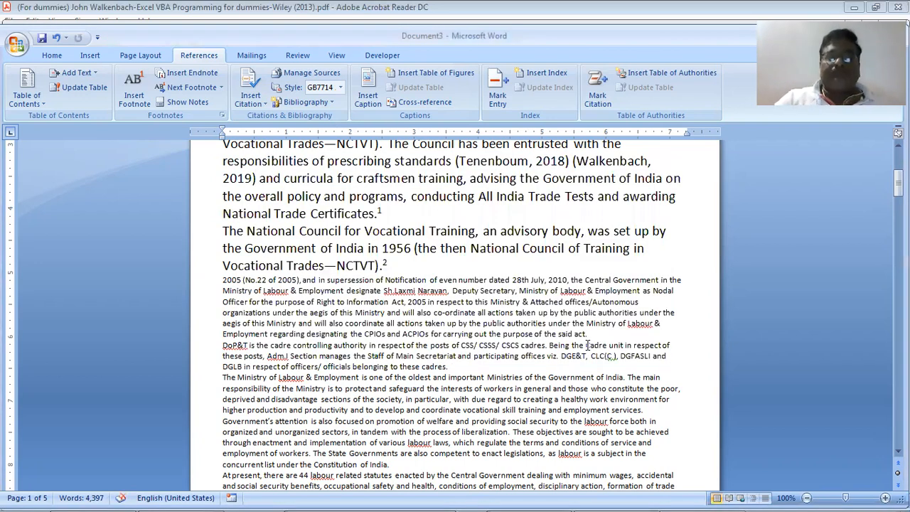
Cite "VBA in 21 Days" after "Constitution of India" on page 1 and "Excel VBA programmin" after "The list of Central Acts is annexed."
scroll(587, 344, "down", 3)
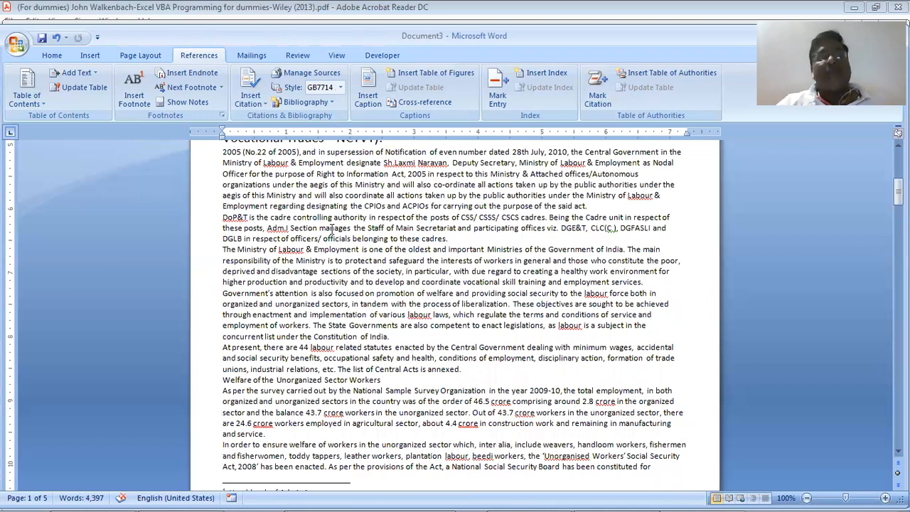
left_click(263, 107)
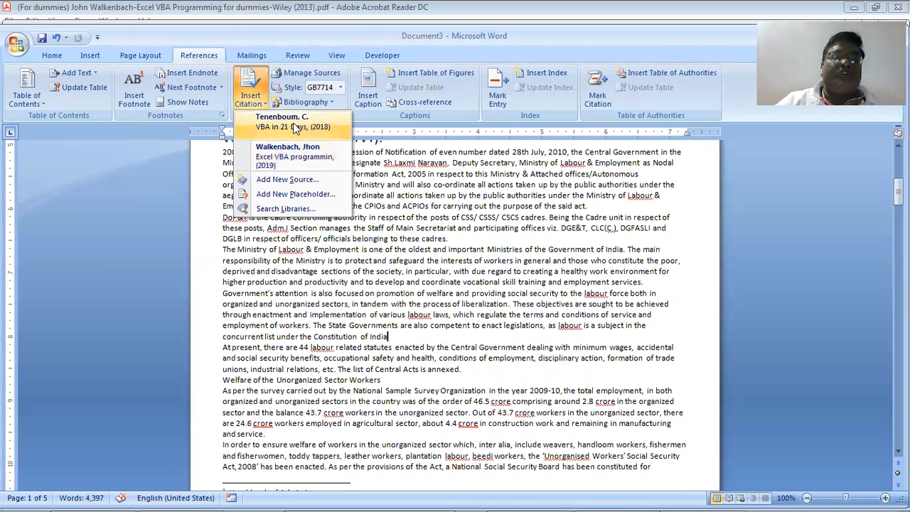
left_click(293, 122)
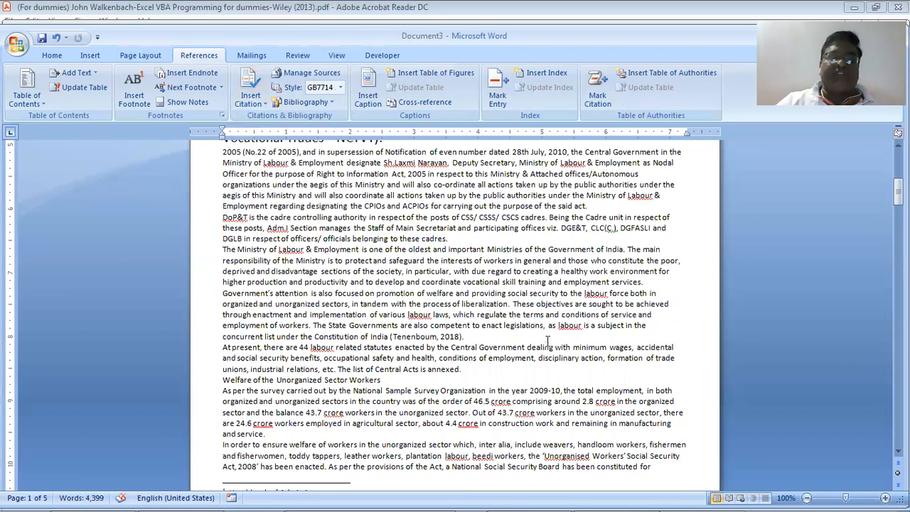
scroll(435, 334, "down", 1)
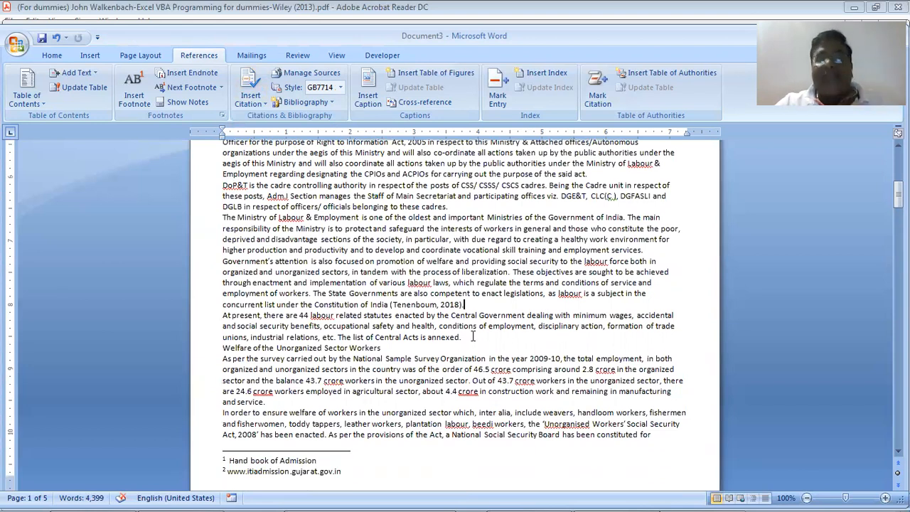
left_click(472, 336)
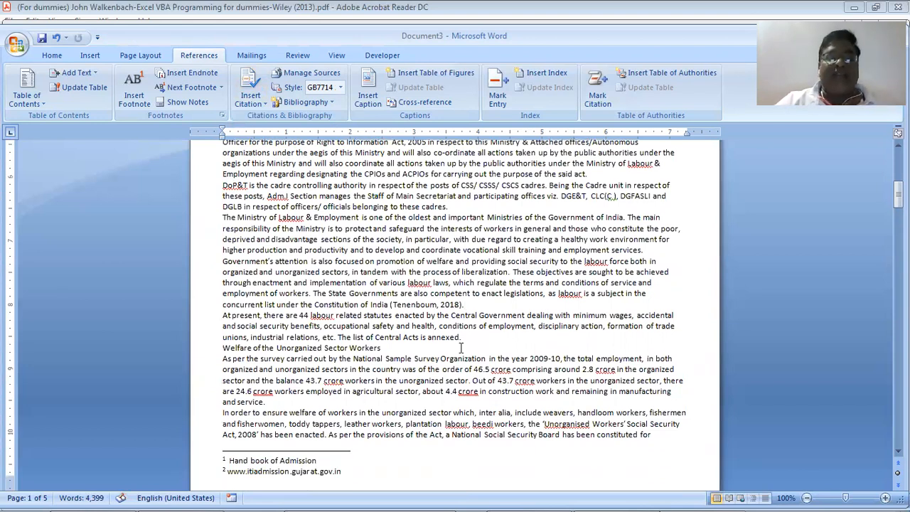
left_click(252, 103)
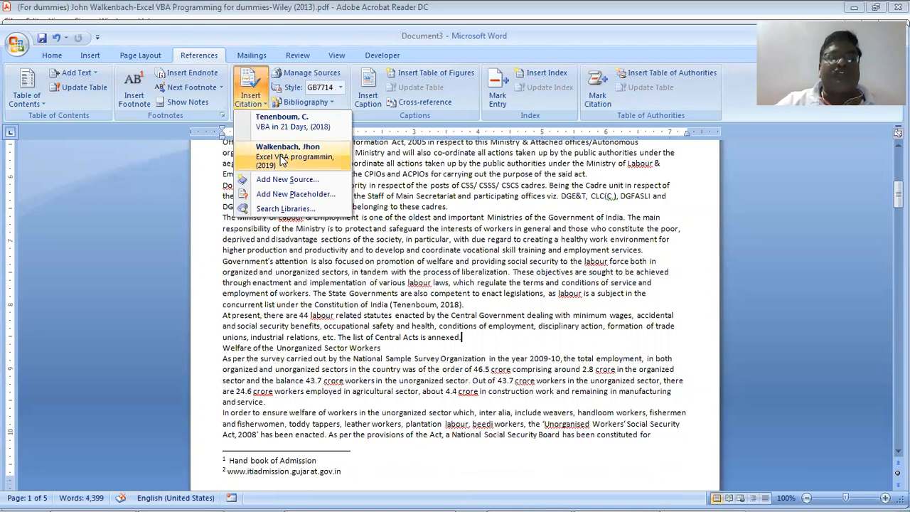
left_click(284, 156)
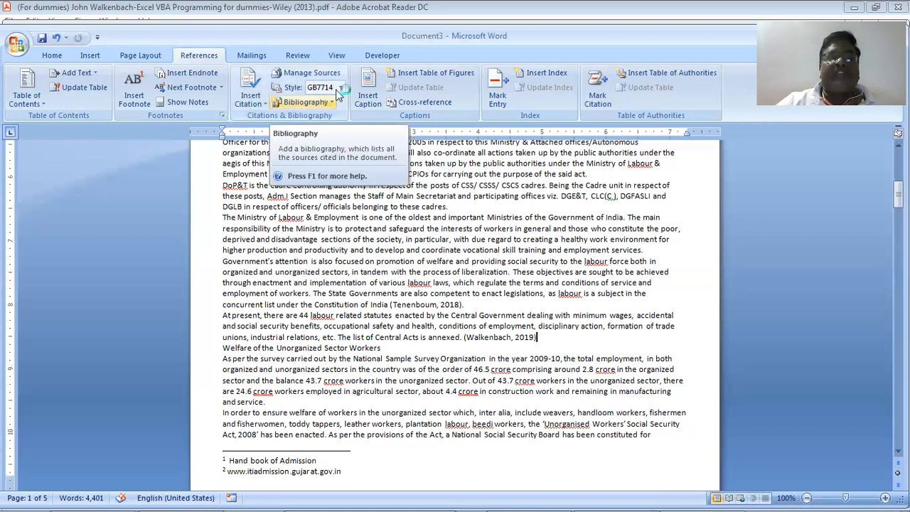
Change the citation style to GOST - Name Sort, and cite "VBA in 21 Days" at the end of the survey paragraph on page 1
left_click(341, 87)
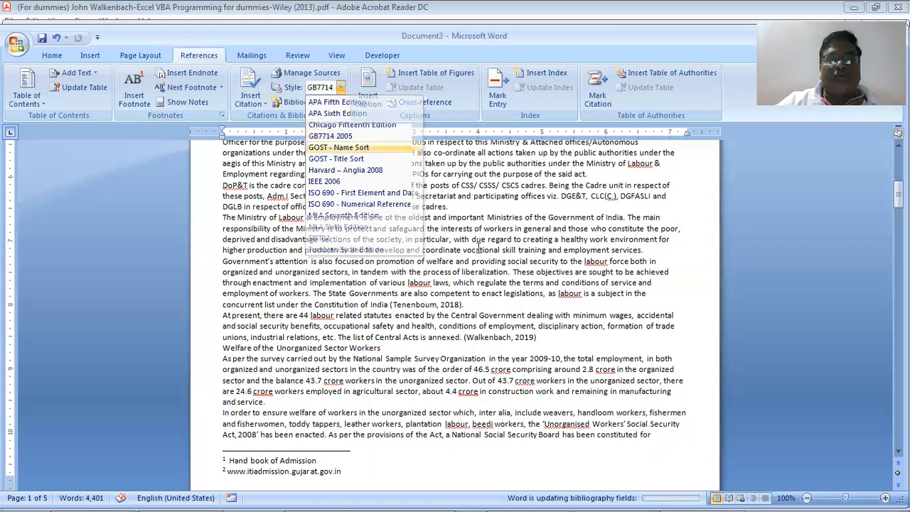
left_click(366, 148)
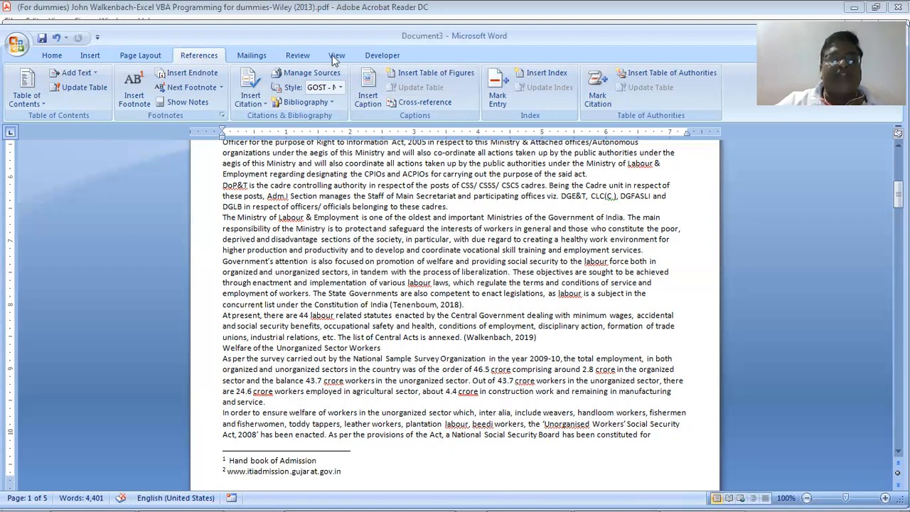
left_click(250, 98)
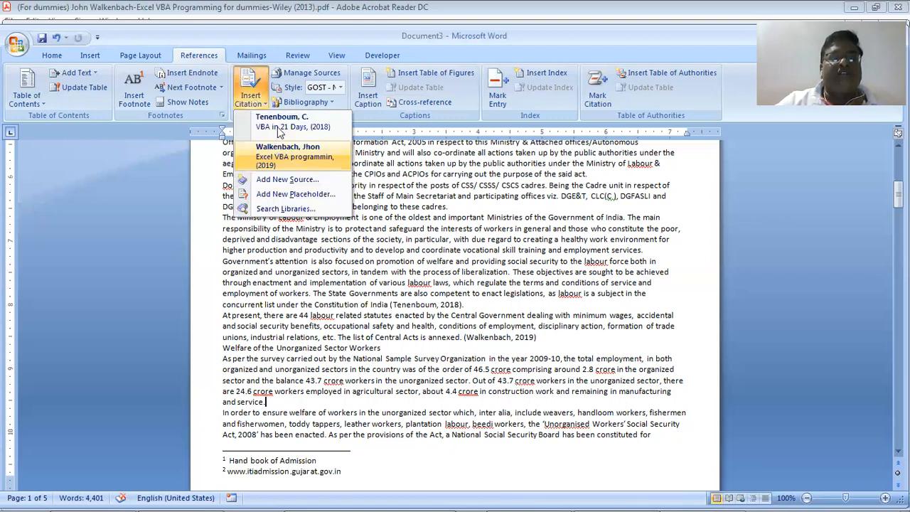
left_click(280, 122)
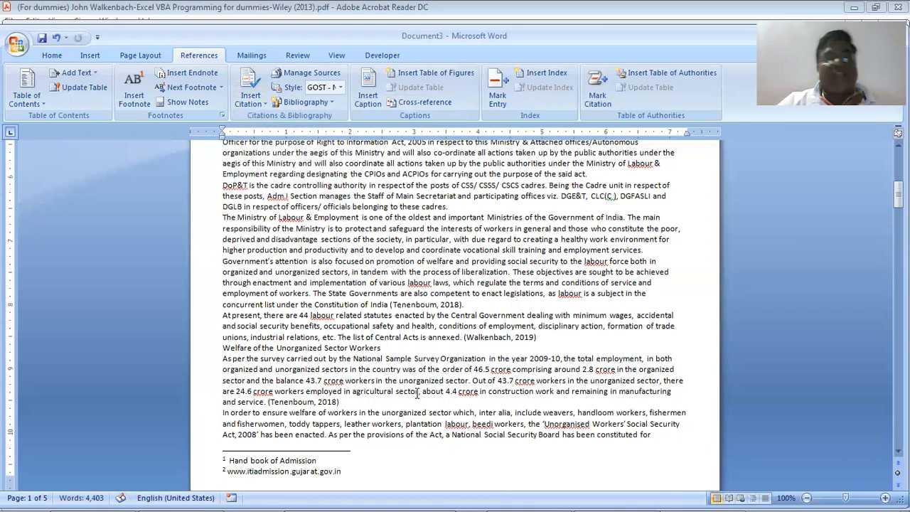
Review the document's sources in Source Manager, and insert the built-in Bibliography after the last citation on page 1
left_click(302, 72)
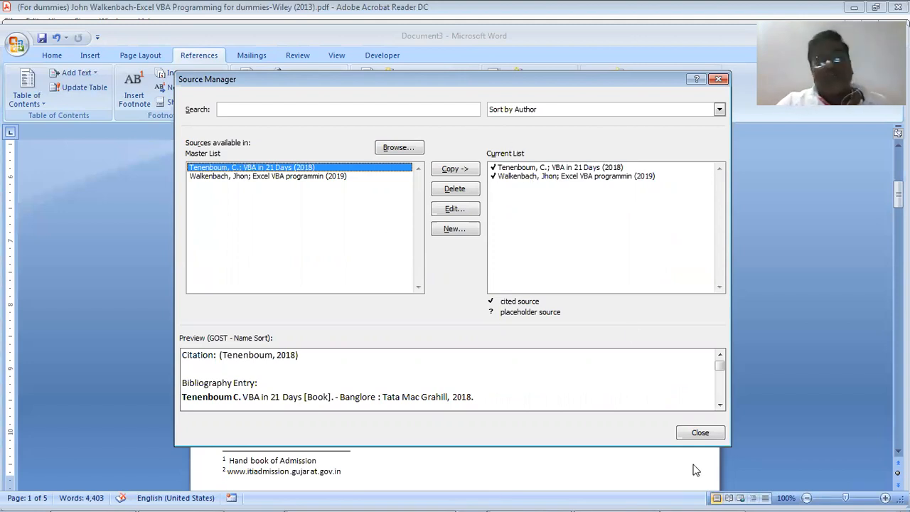
left_click(697, 436)
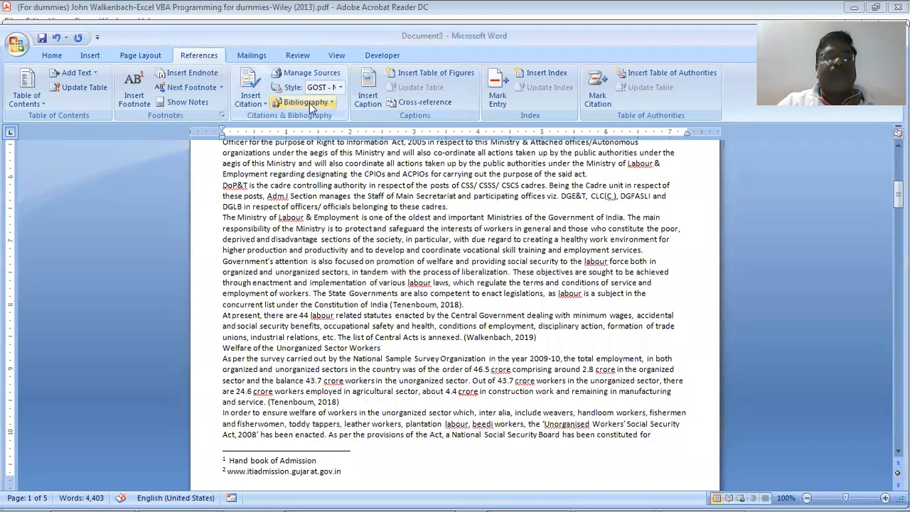
left_click(306, 102)
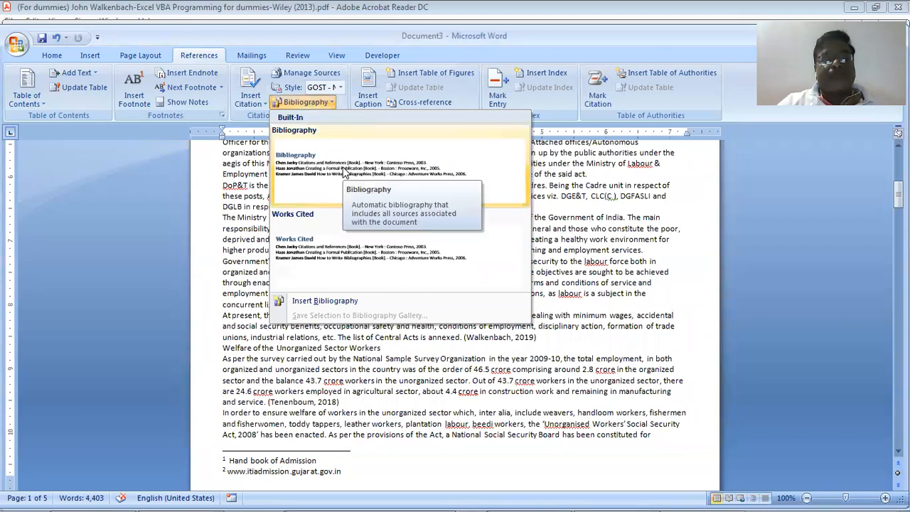
left_click(349, 197)
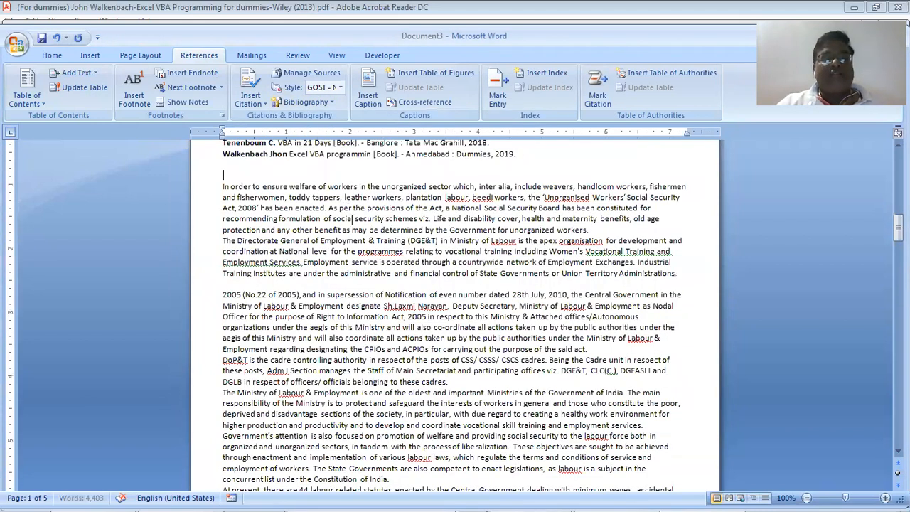
scroll(359, 199, "up", 2)
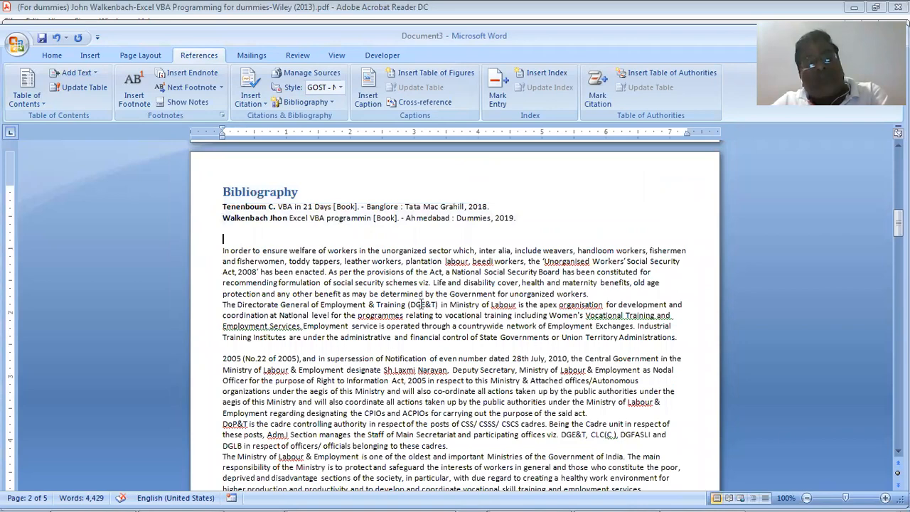
Insert the "VBA in 21 Days" citation after "determined by the Government for unorganized workers." further down page 2
scroll(525, 345, "down", 1)
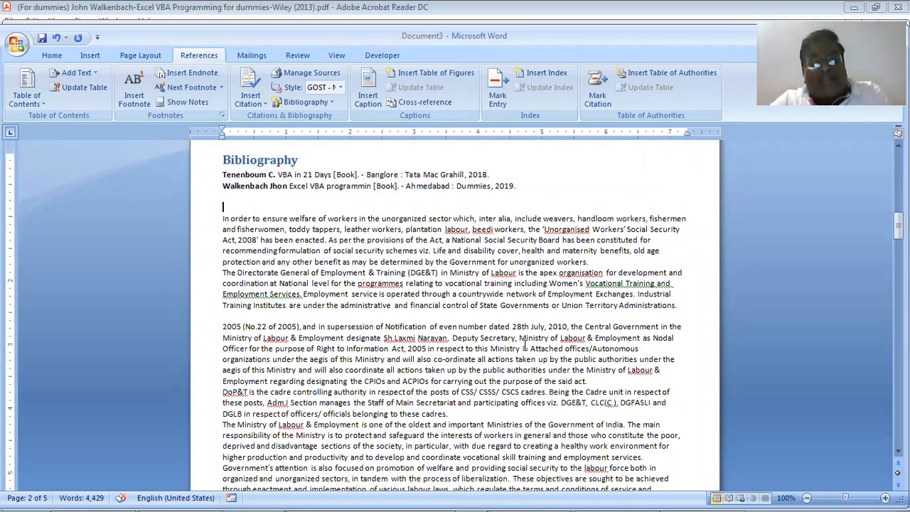
scroll(316, 399, "down", 3)
scroll(469, 428, "down", 4)
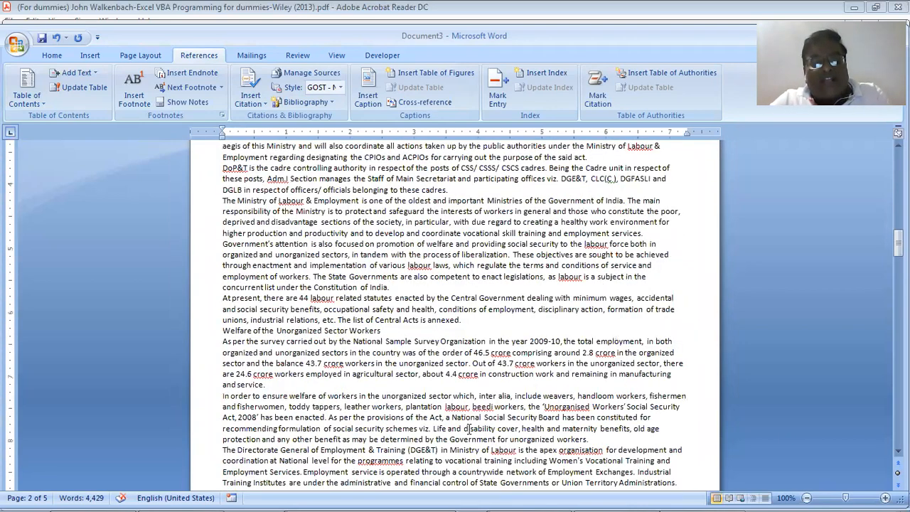
scroll(468, 429, "down", 1)
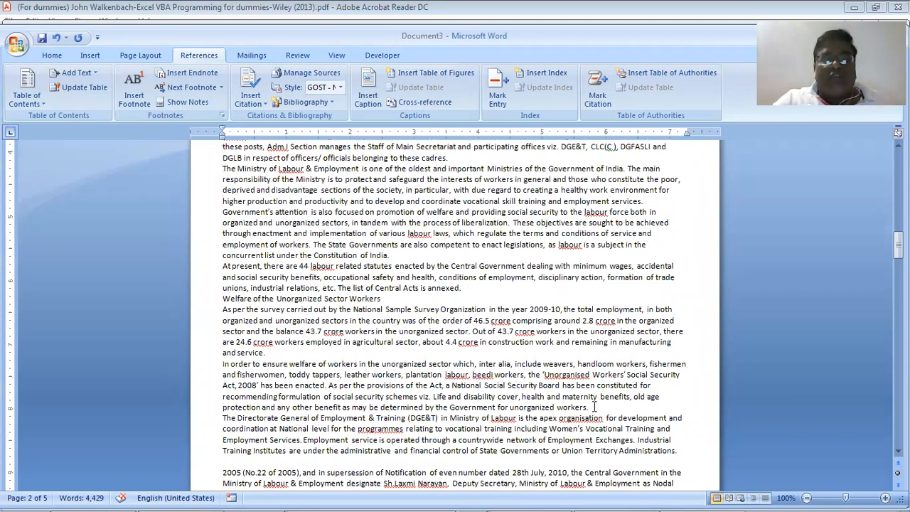
left_click(250, 98)
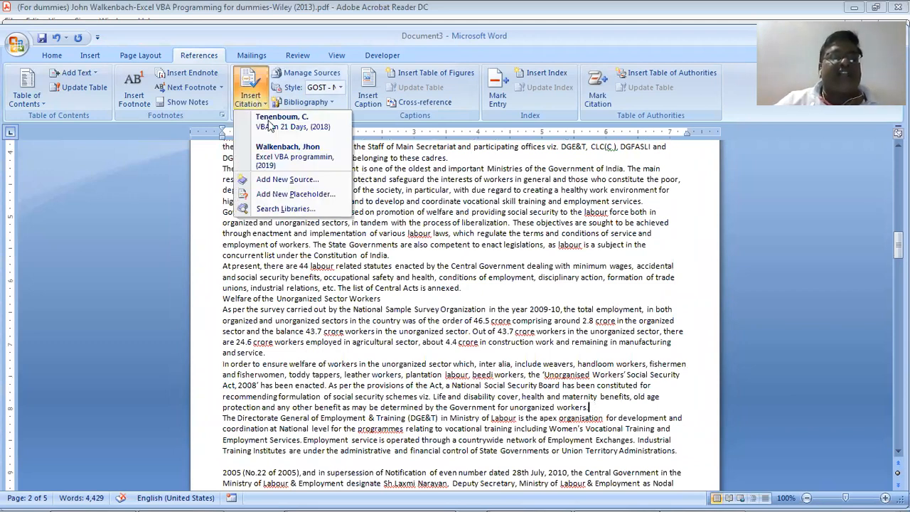
left_click(268, 127)
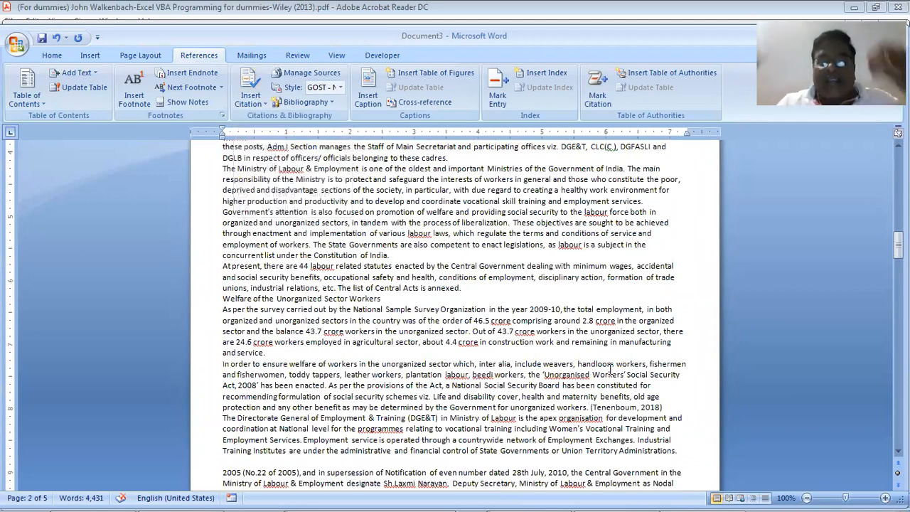
Add an empty line below the bibliography, and try to insert a table of authorities for all categories there
scroll(615, 369, "up", 6)
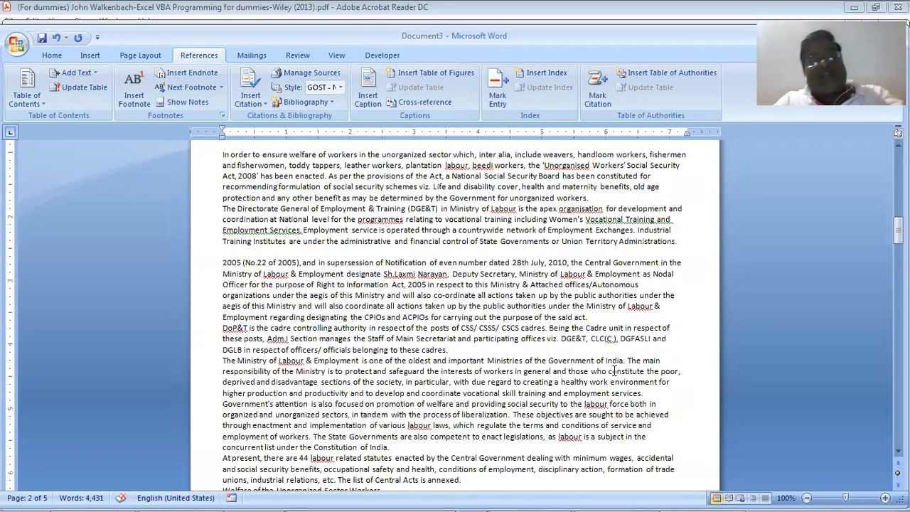
scroll(615, 369, "up", 6)
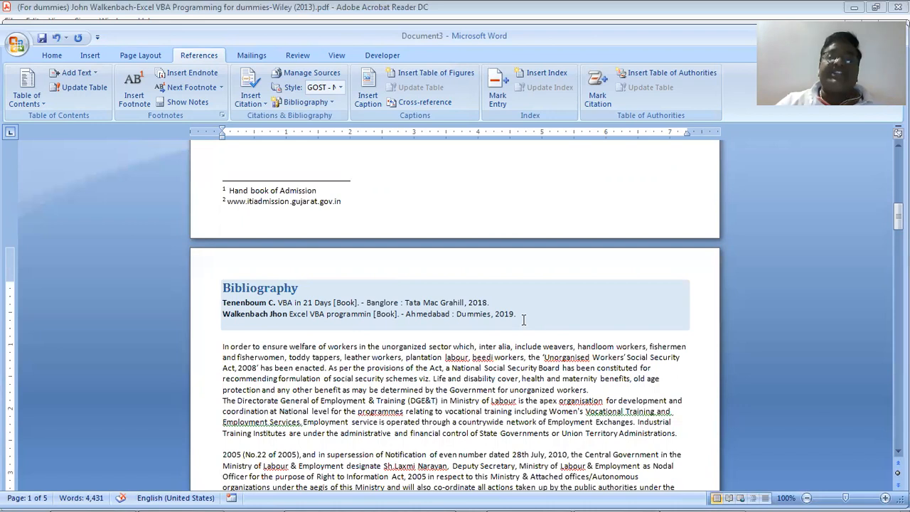
left_click(451, 336)
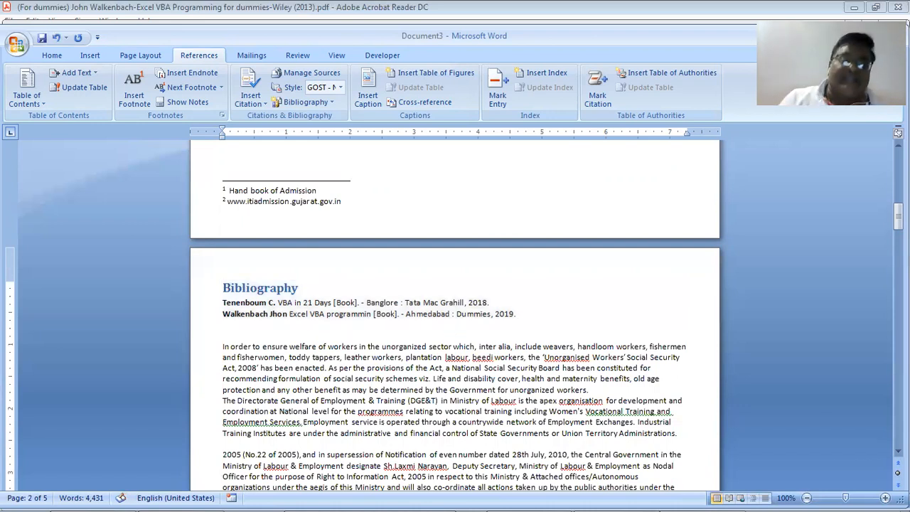
key("Return")
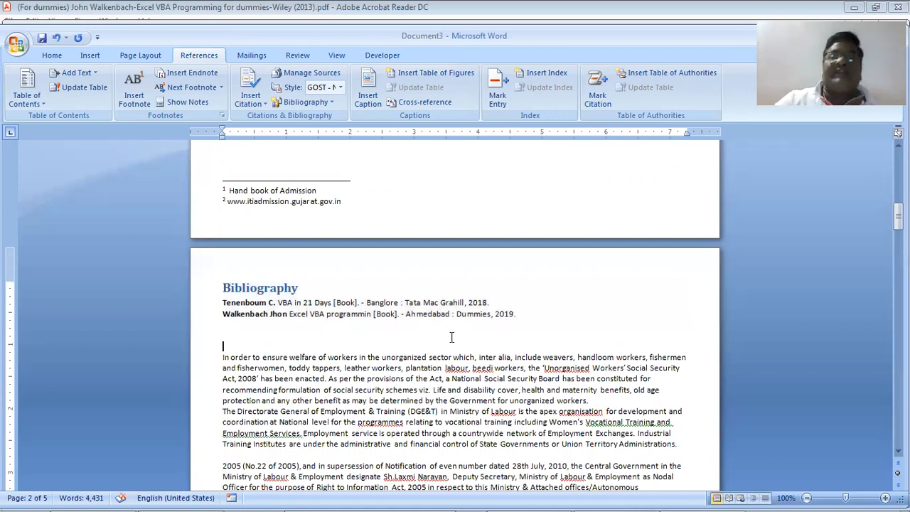
left_click(655, 70)
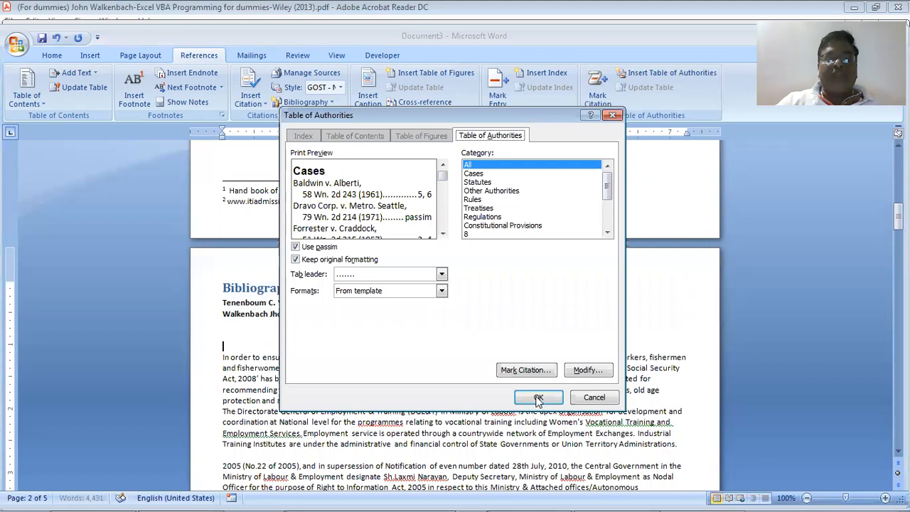
left_click(538, 398)
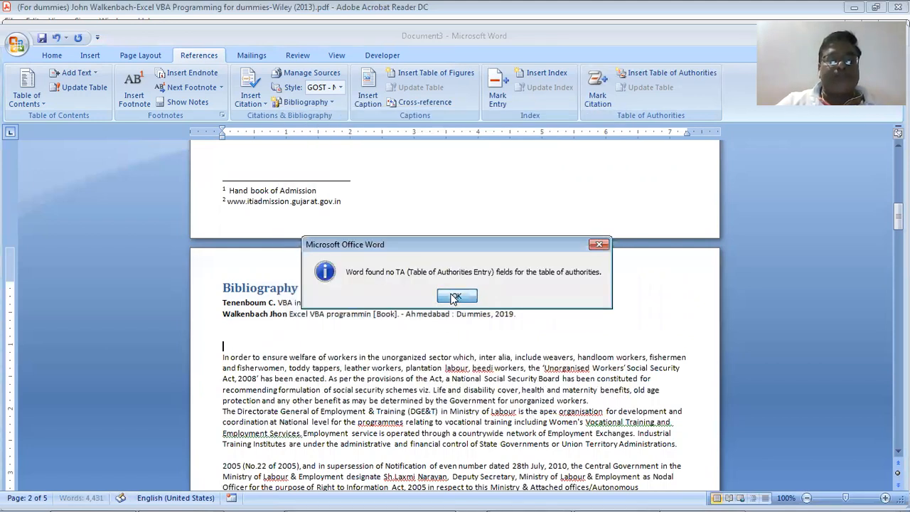
left_click(455, 297)
left_click(462, 334)
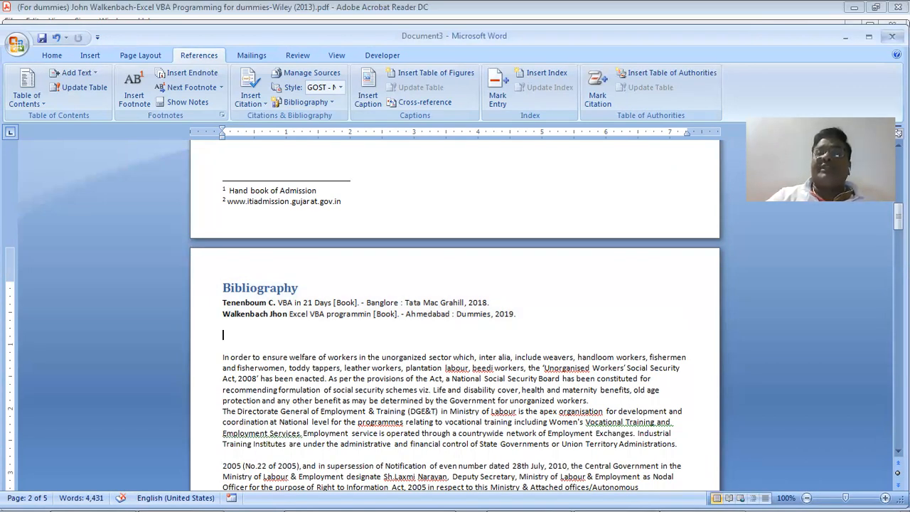
Close Document3, and close MyLearning.docx without saving its changes
left_click(892, 36)
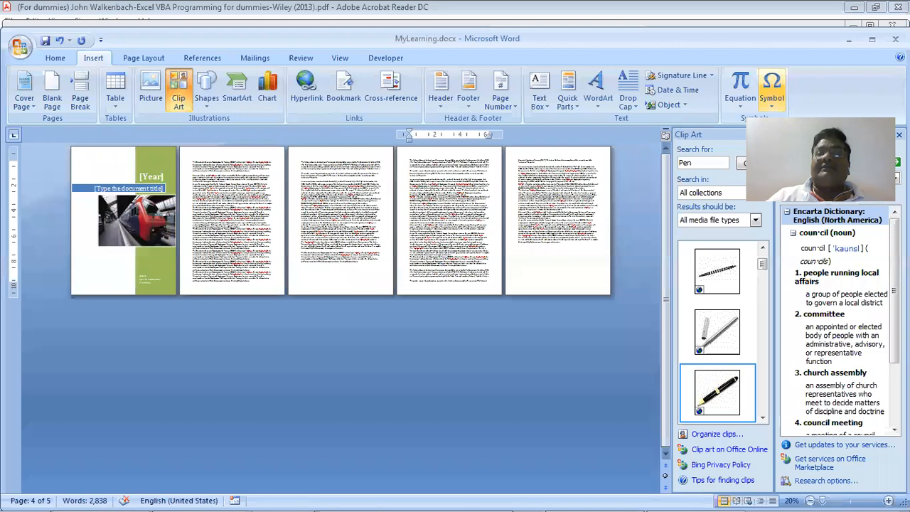
left_click(894, 39)
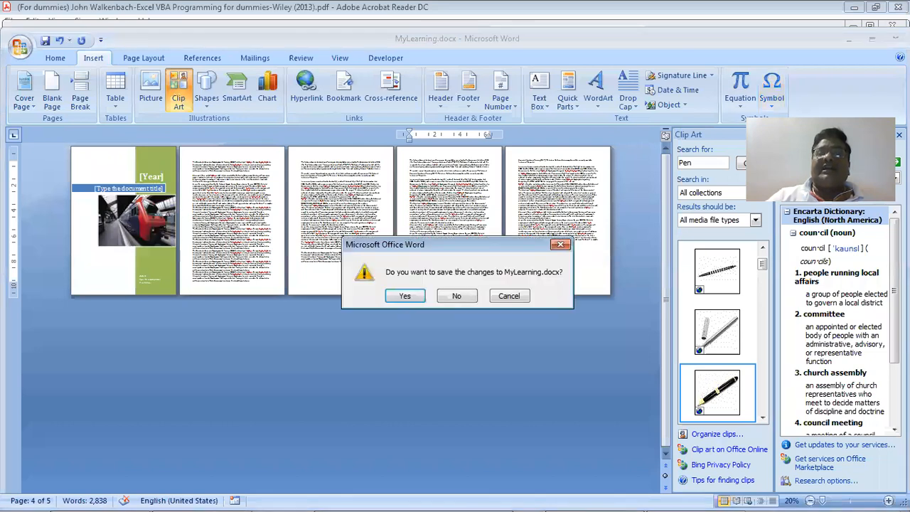
left_click(457, 295)
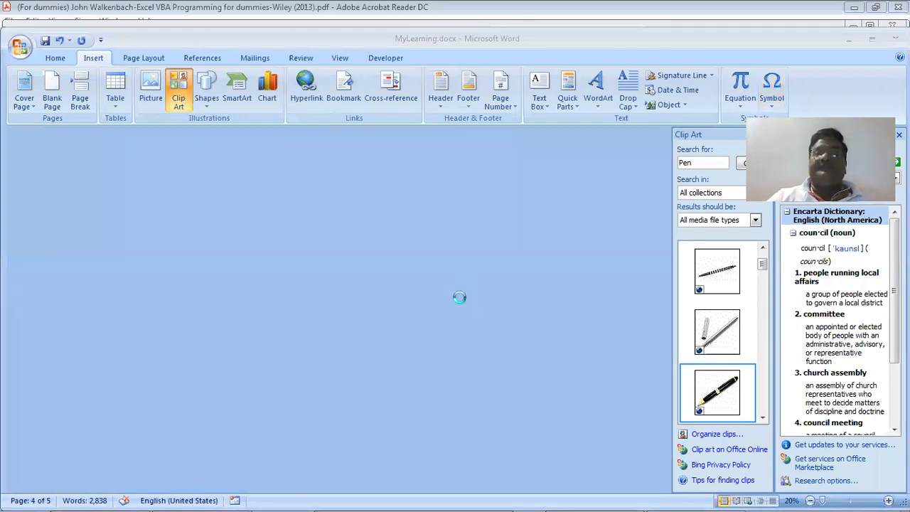